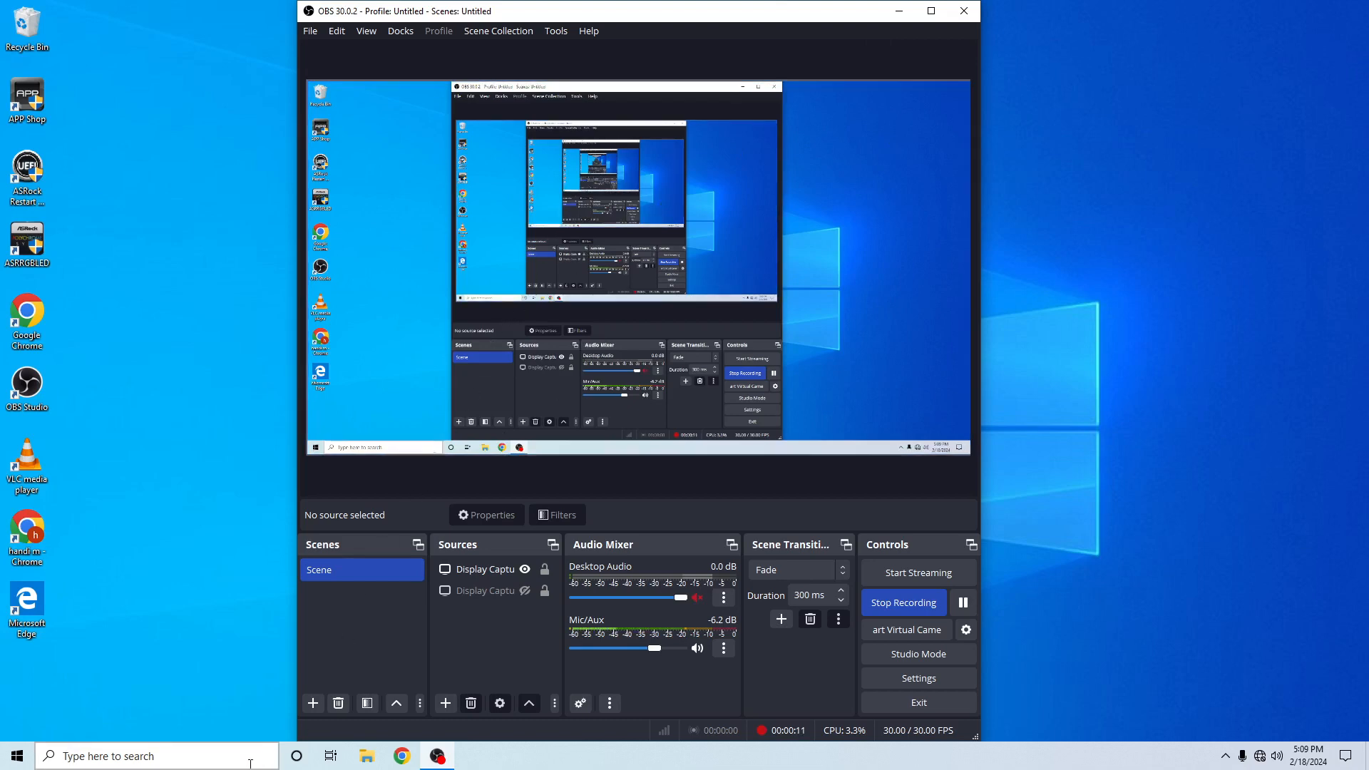
- Search Windows for Cisco Packet Tracer and launch it
click(221, 757)
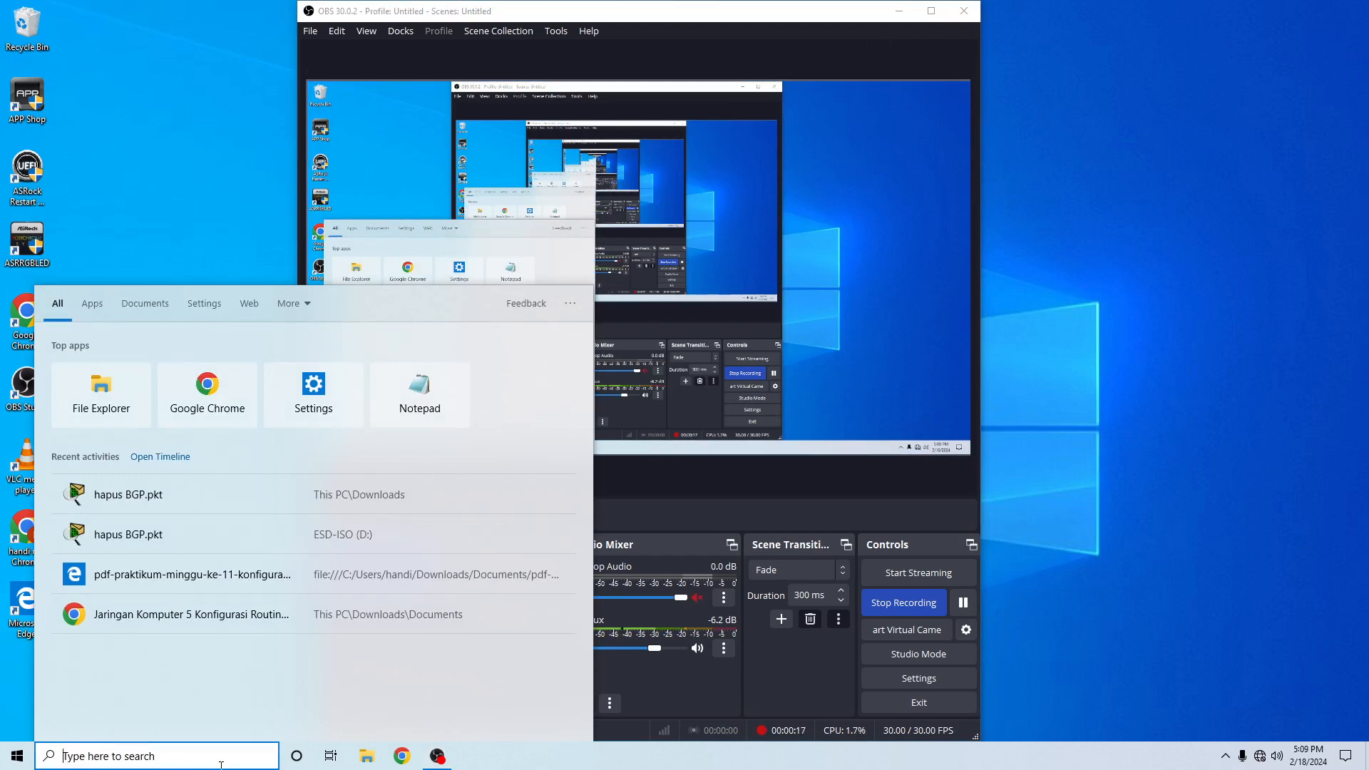
text(cisd)
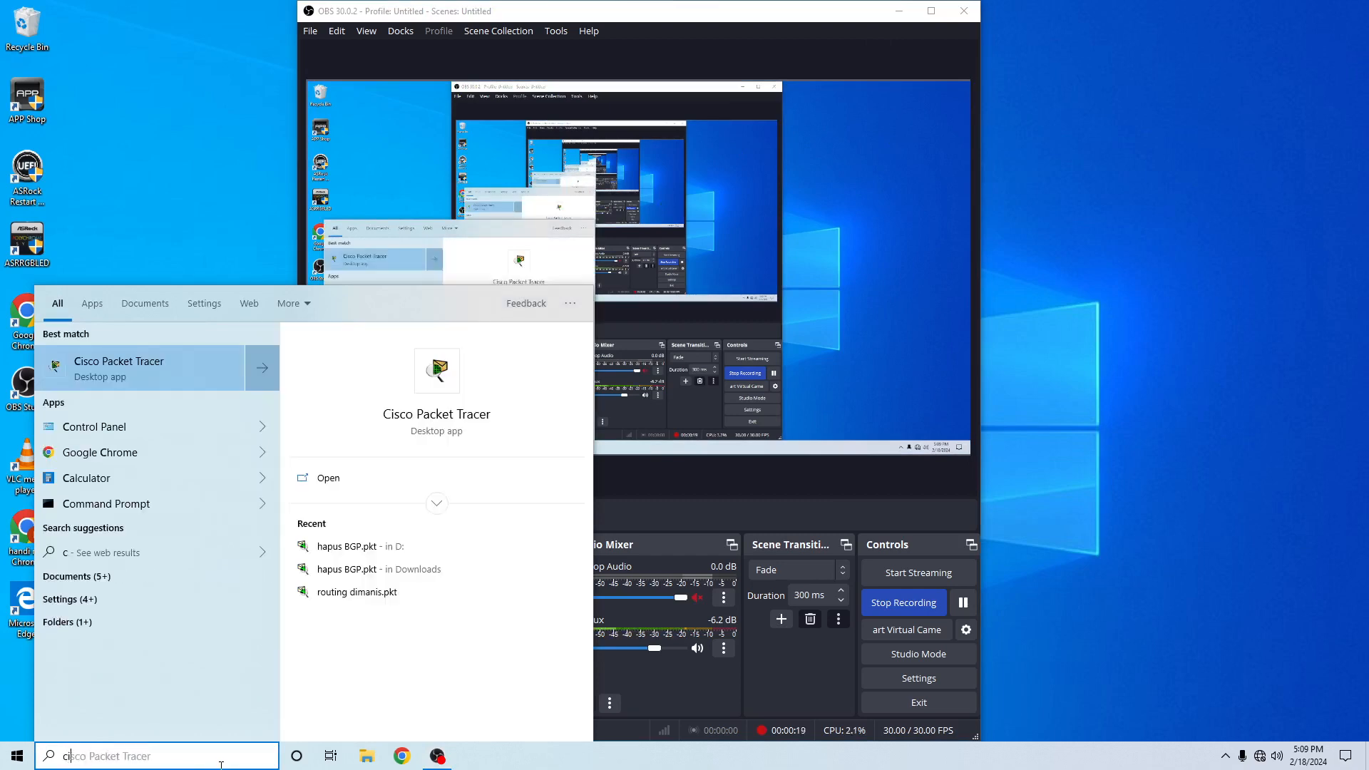
key(Escape)
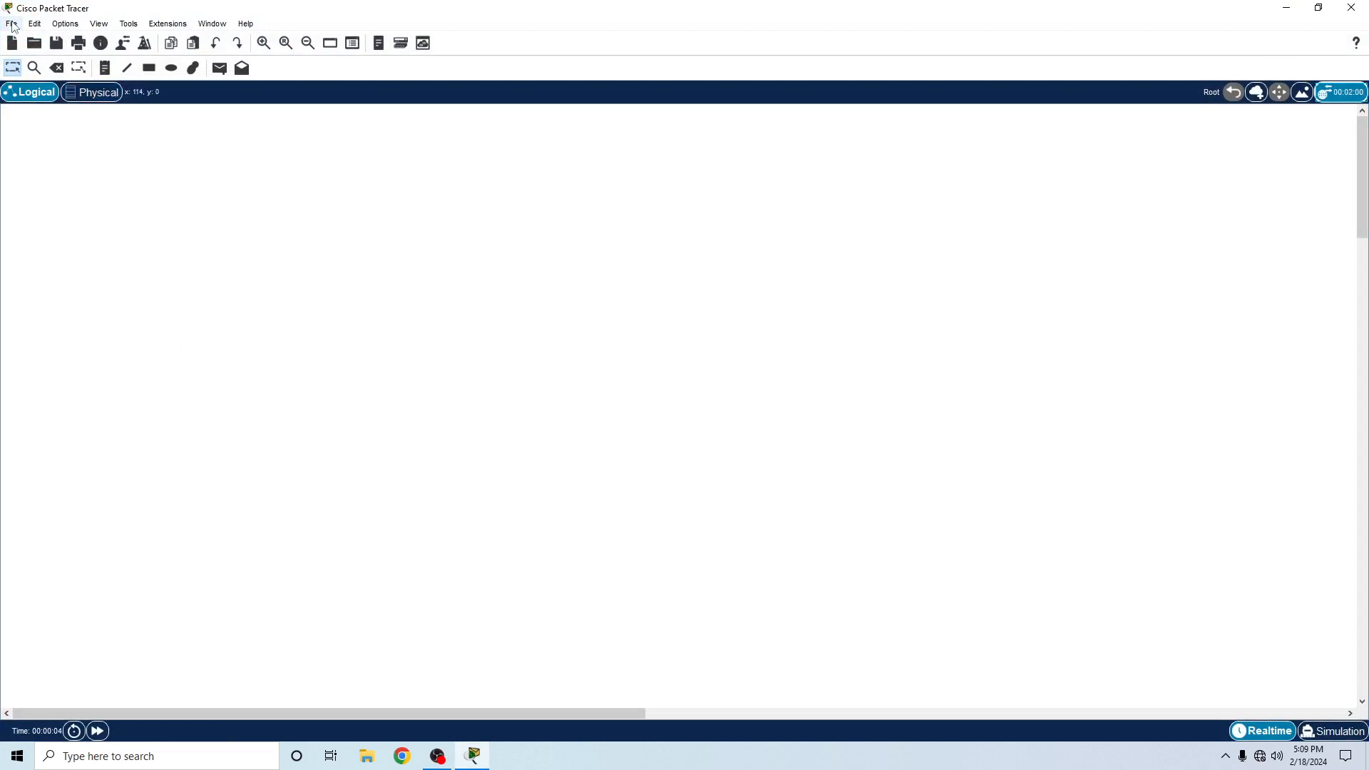
- Save the blank network as "ROUTING BGP" in the Downloads folder as a Packet Tracer activity file (.pkt)
click(12, 23)
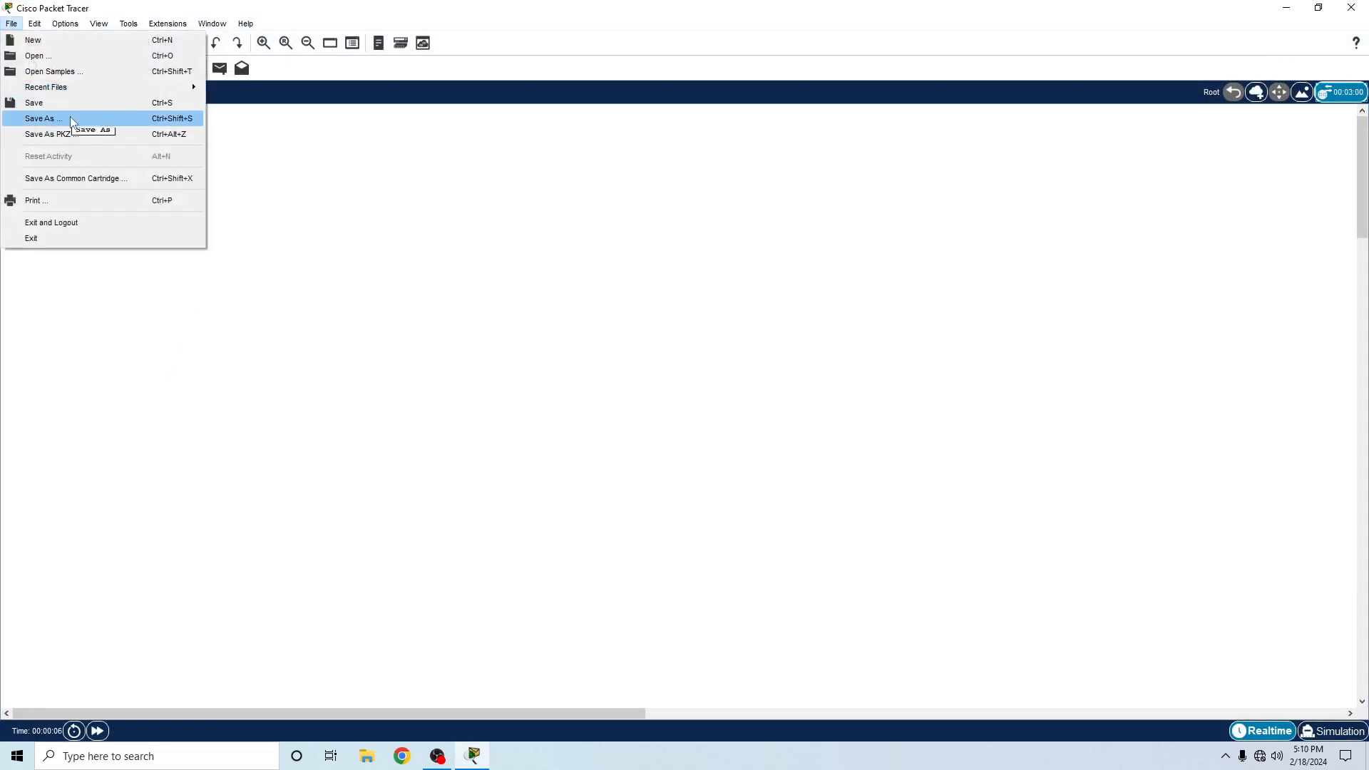
click(72, 122)
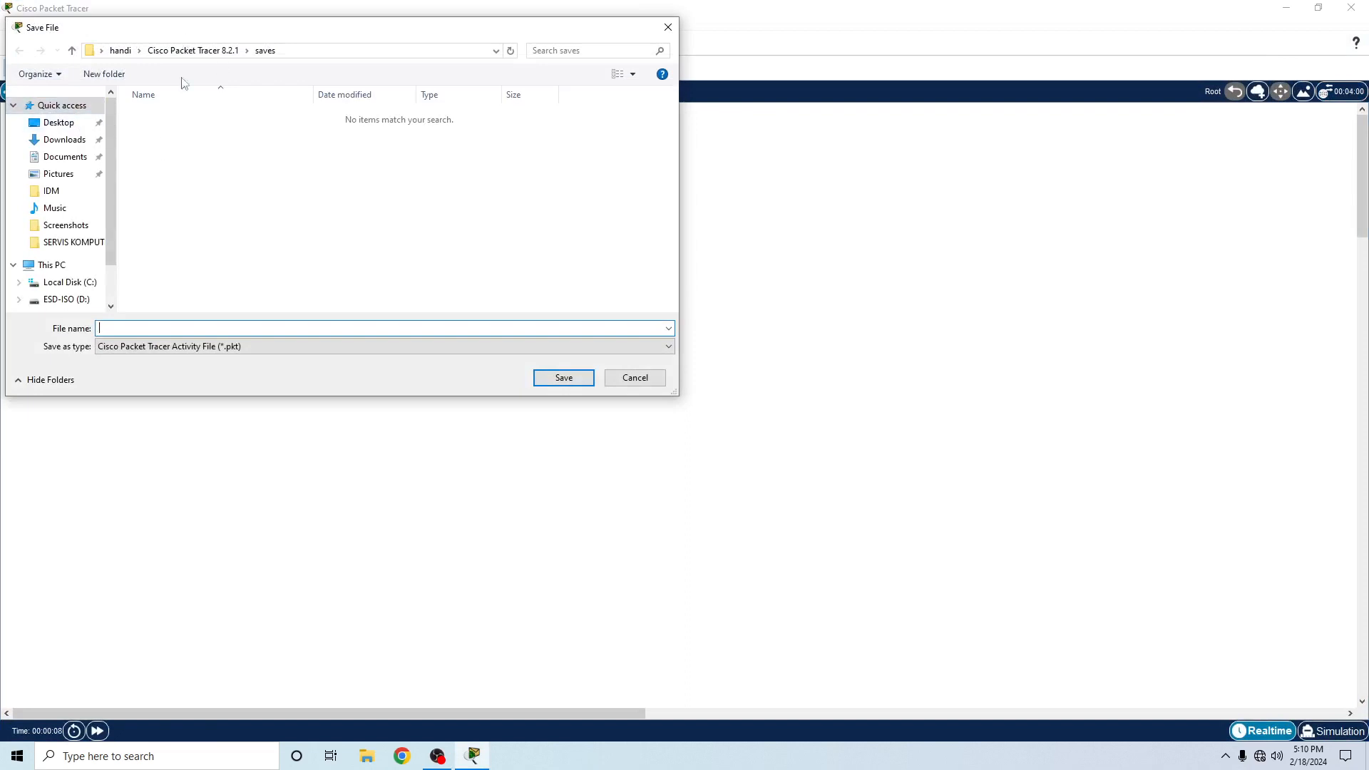
click(65, 140)
click(182, 325)
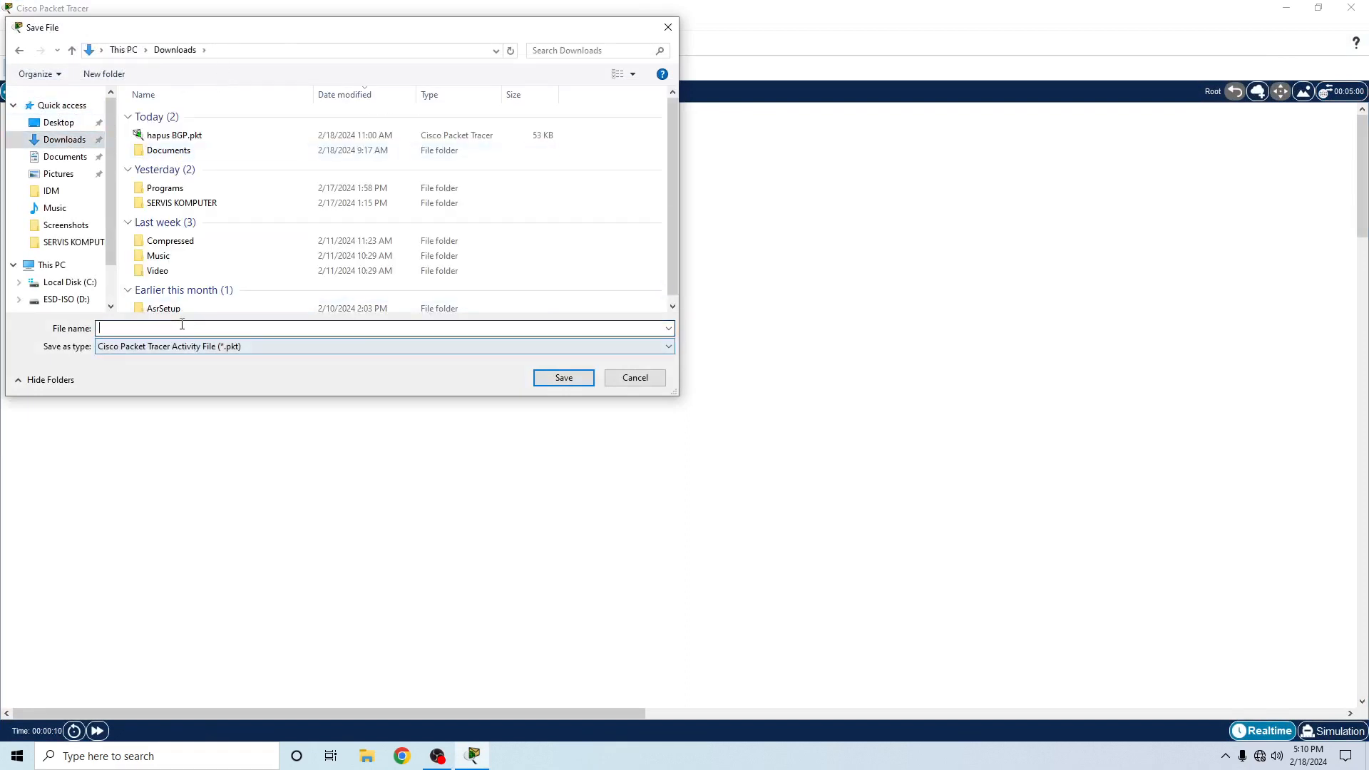
text(ROUTING BGP)
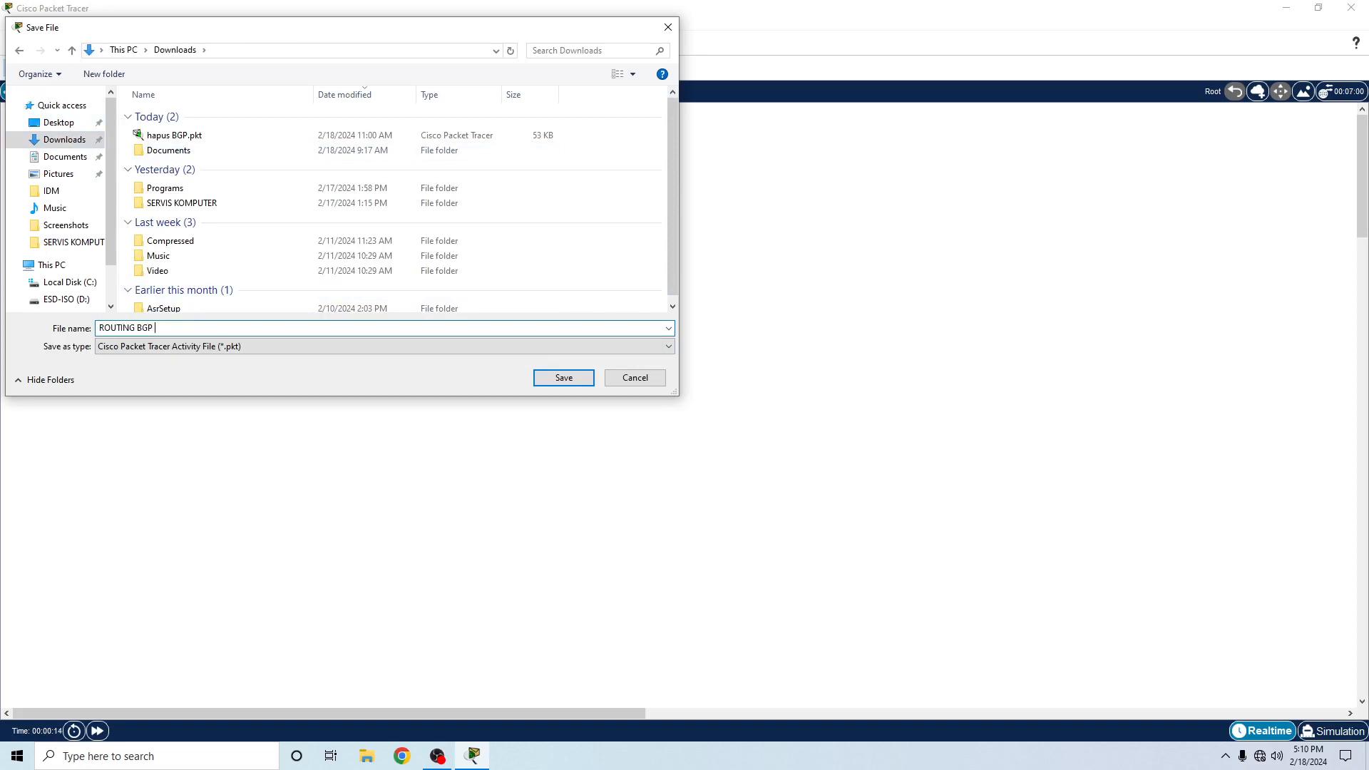
key(Return)
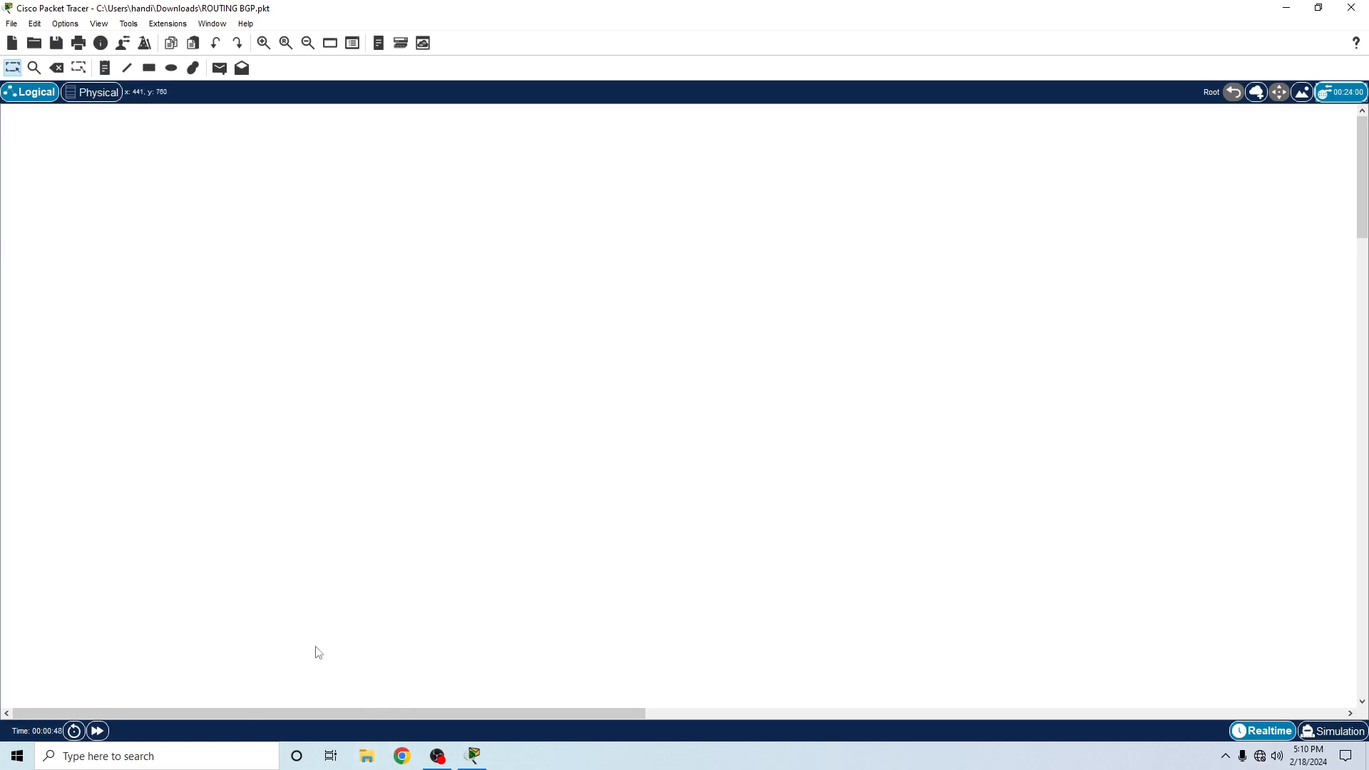
- Show the device palette and place four generic Router-PT routers at the corners of a wide rectangle in the workspace
key(alt+d)
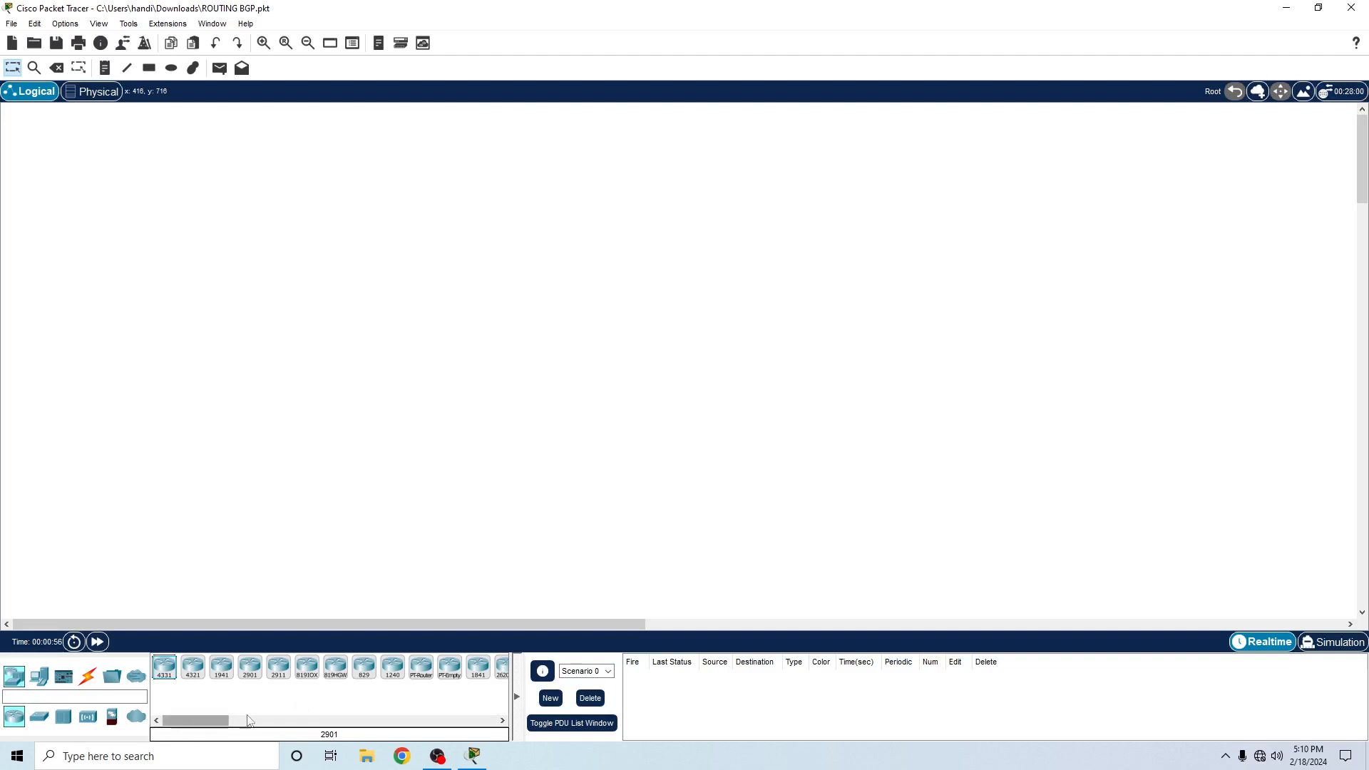
click(420, 667)
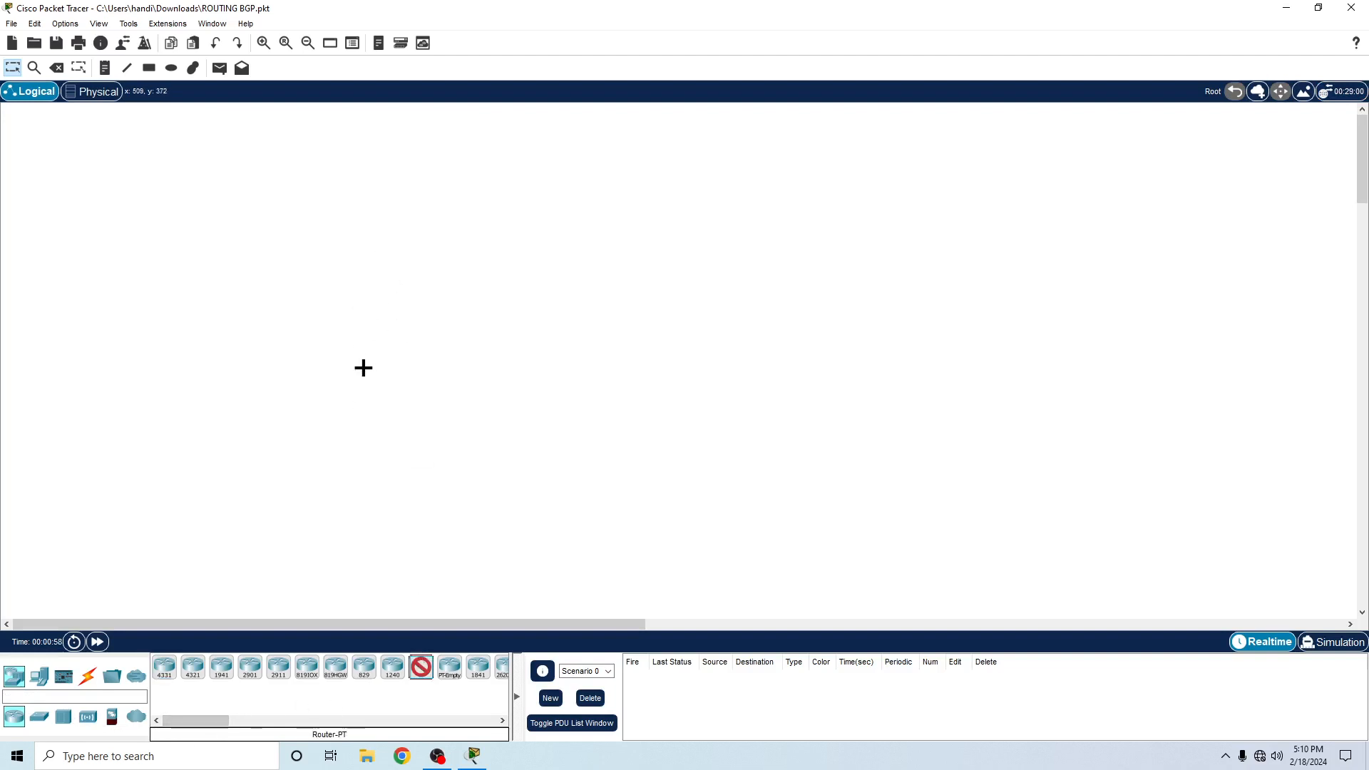
click(388, 221)
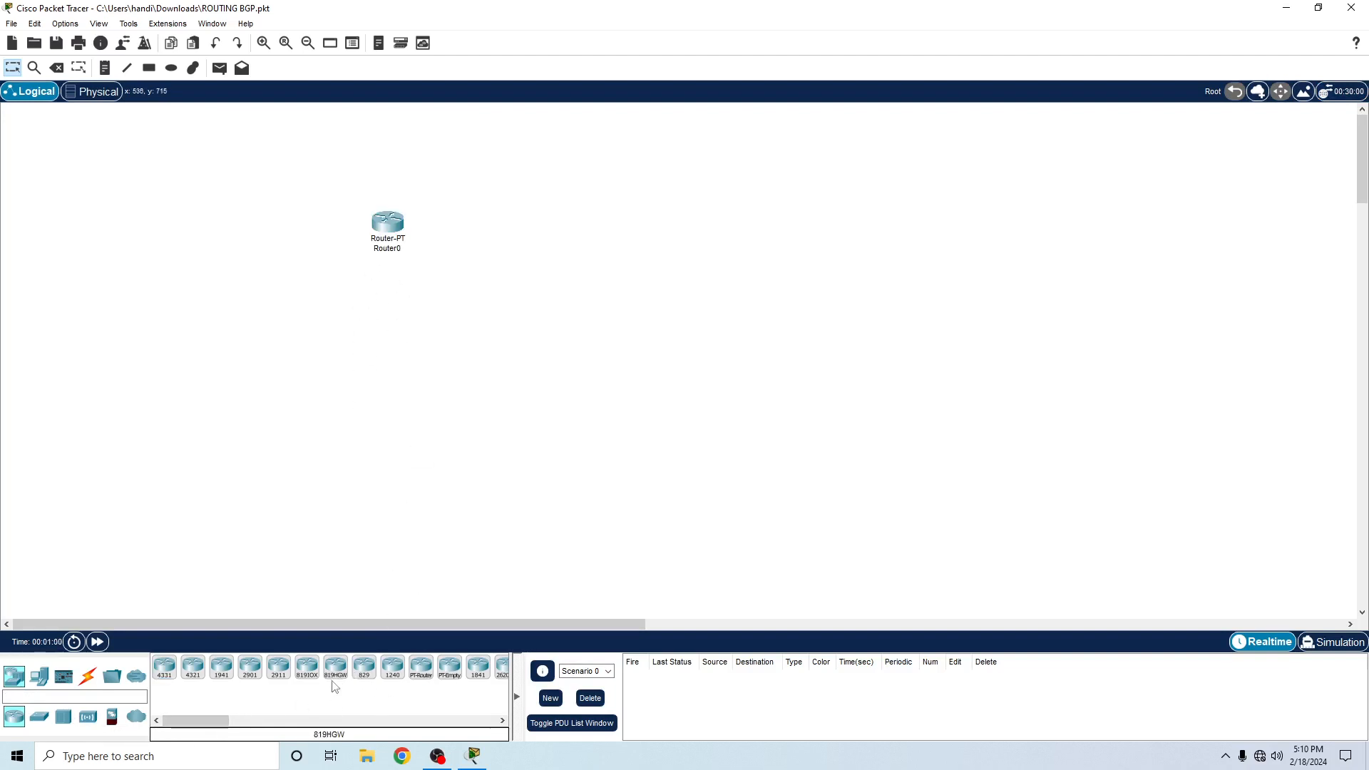
click(420, 666)
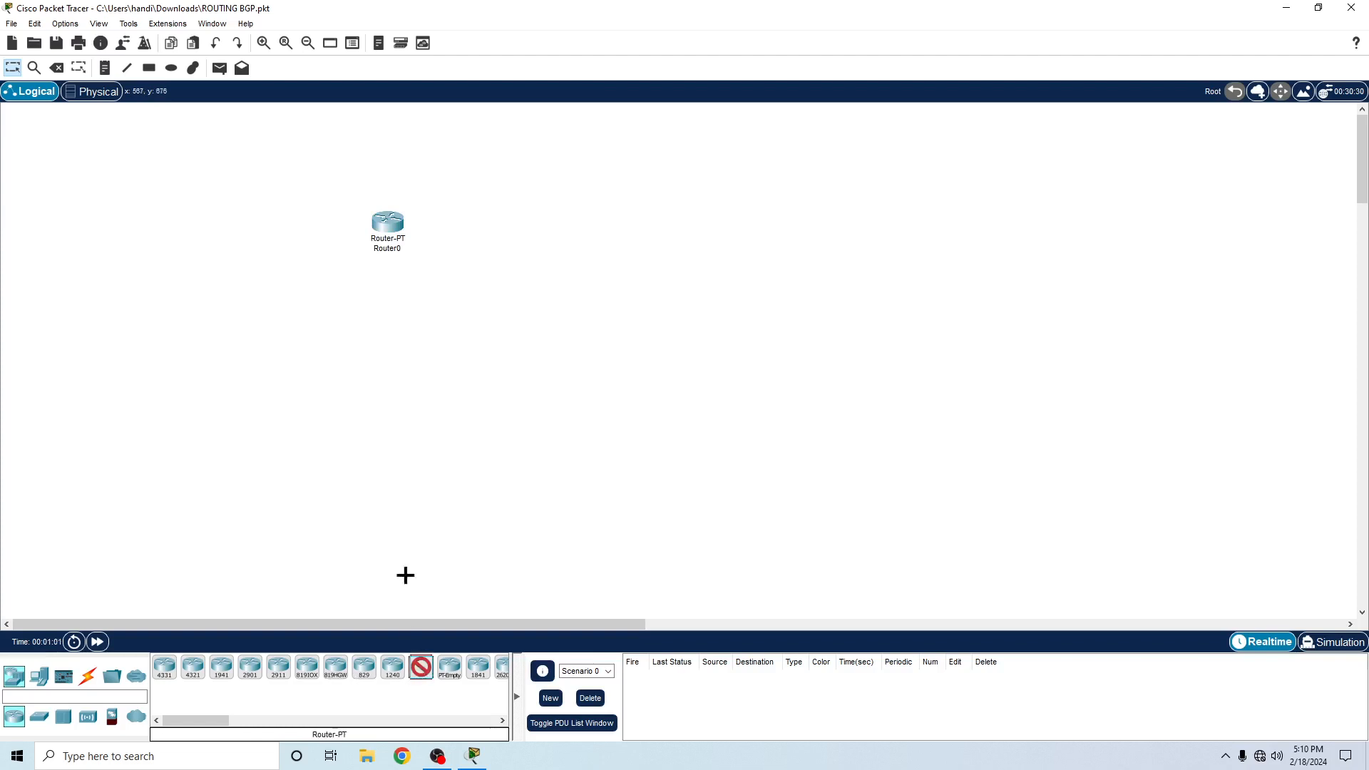
click(391, 448)
click(419, 679)
click(752, 216)
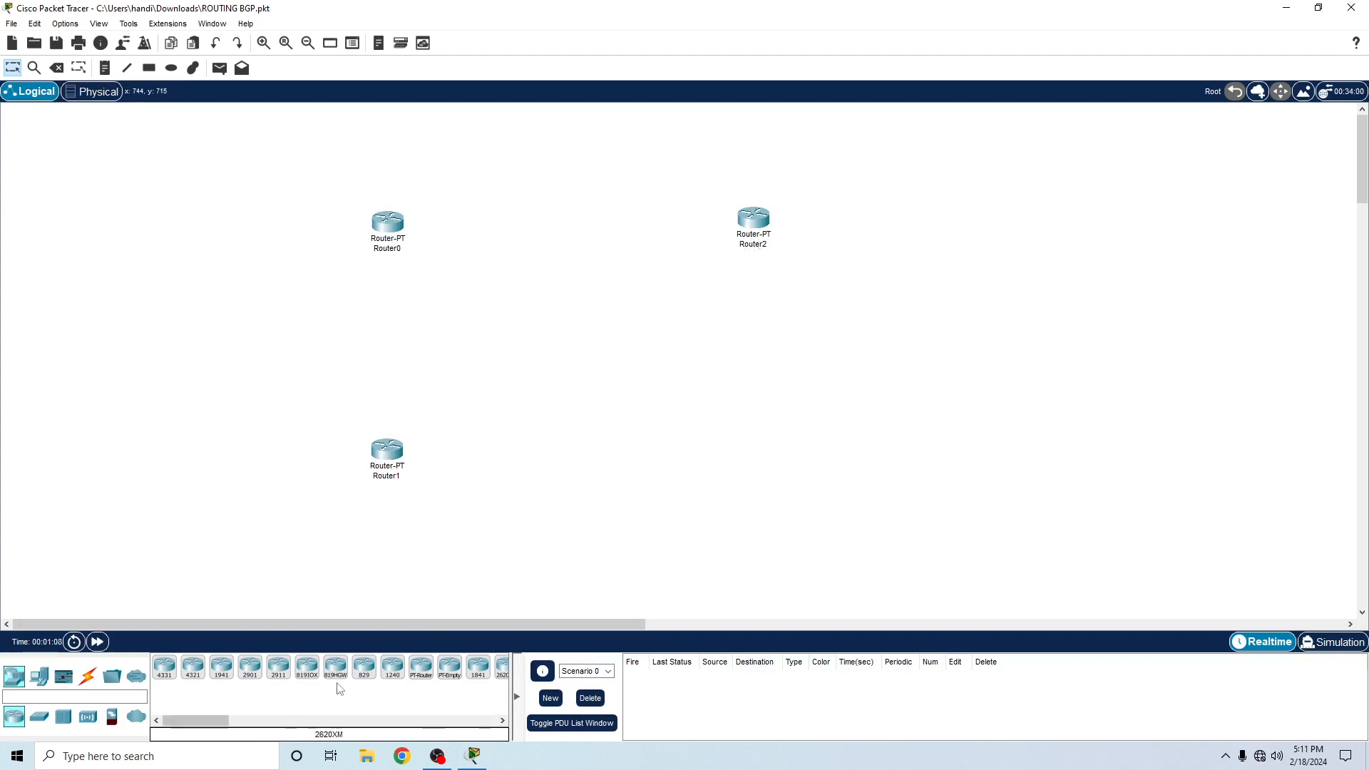
click(421, 673)
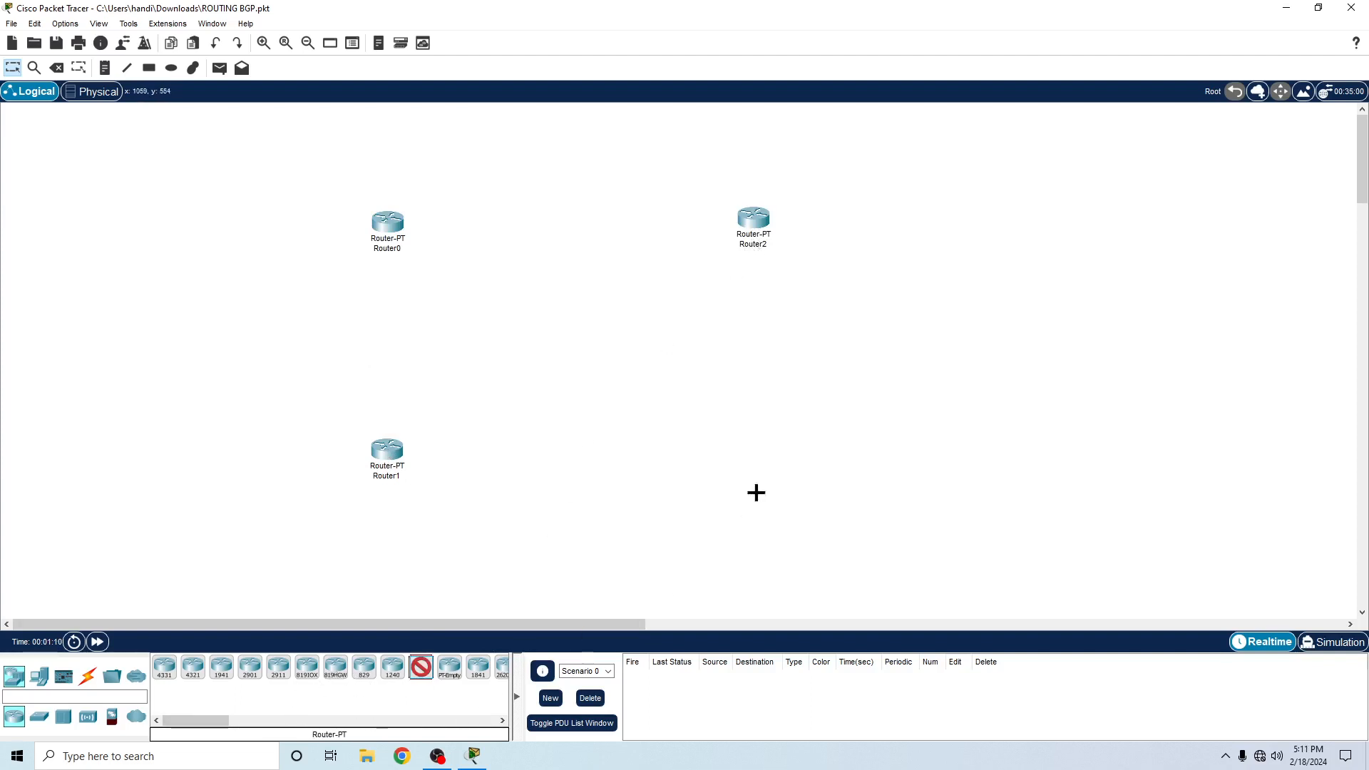
click(762, 468)
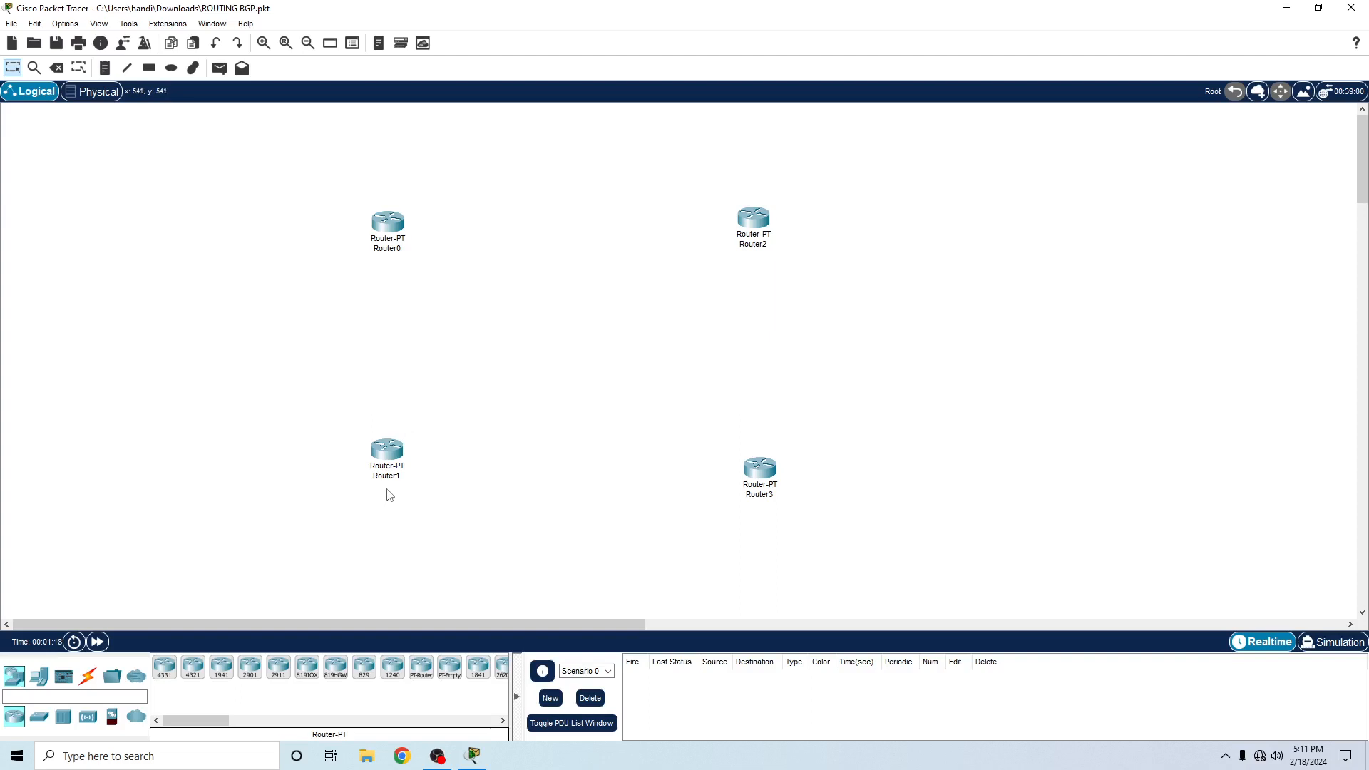
- Add two generic Switch-PT switches on the outer side of the left-hand routers, Switch0 beside Router0 and Switch1 beside Router1
click(39, 716)
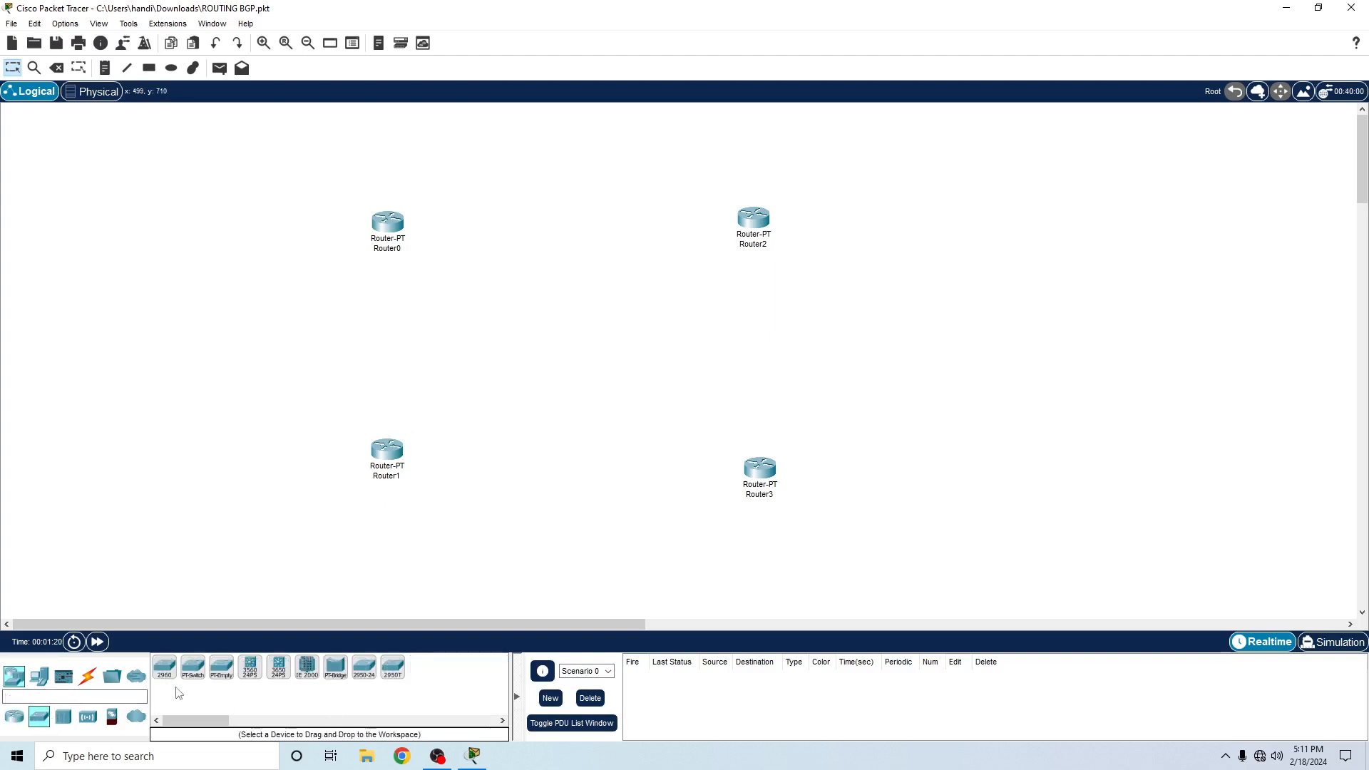
click(193, 667)
click(244, 477)
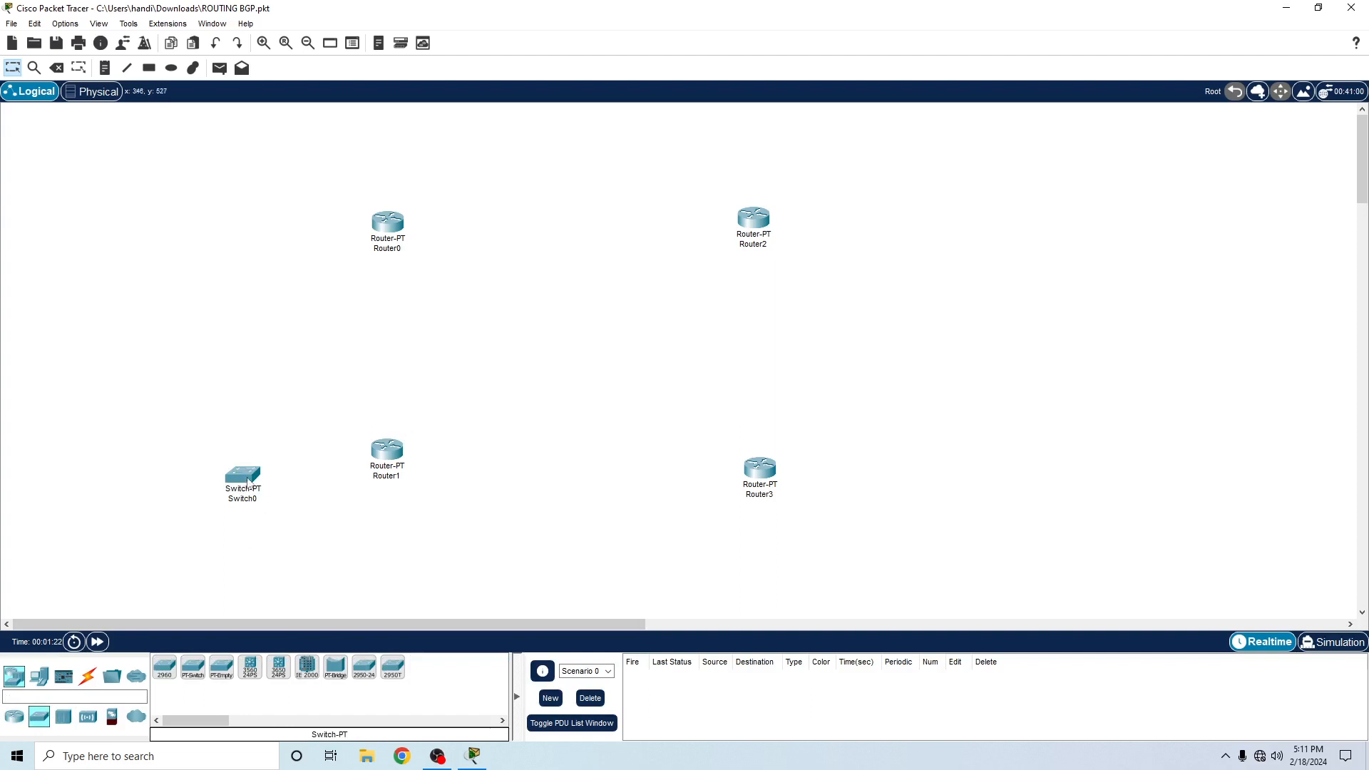
drag(247, 483, 222, 462)
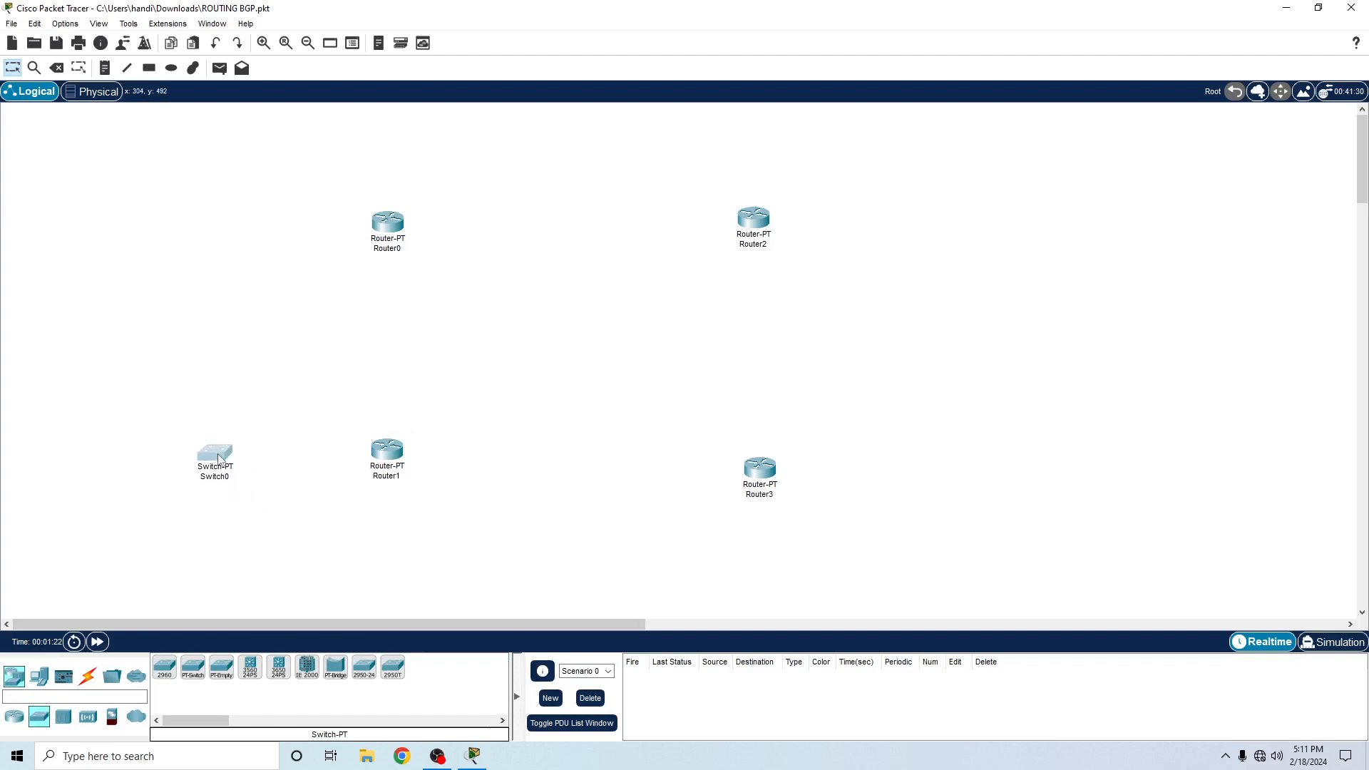
click(202, 678)
click(225, 224)
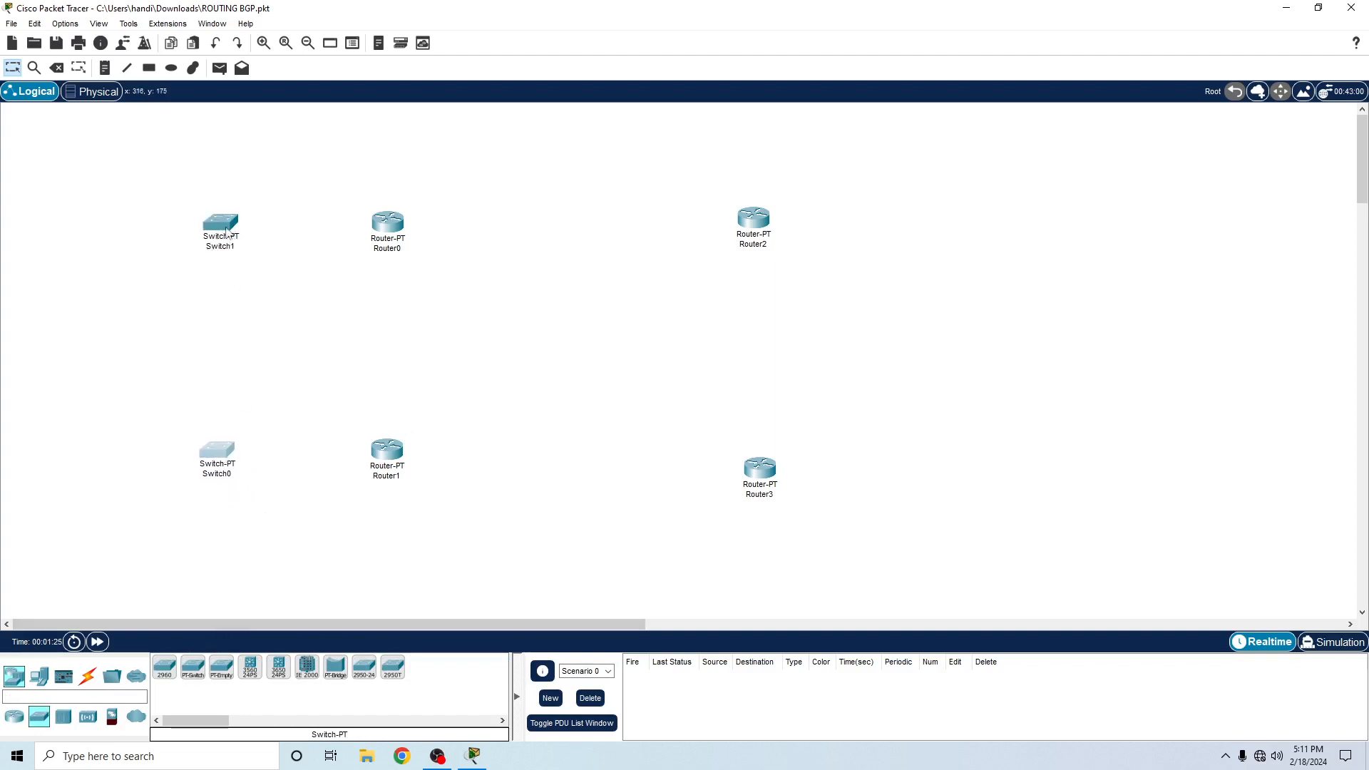
mouse_move(201, 469)
mouse_down()
mouse_move(265, 353)
mouse_move(267, 211)
mouse_move(206, 475)
mouse_up()
drag(281, 219, 216, 235)
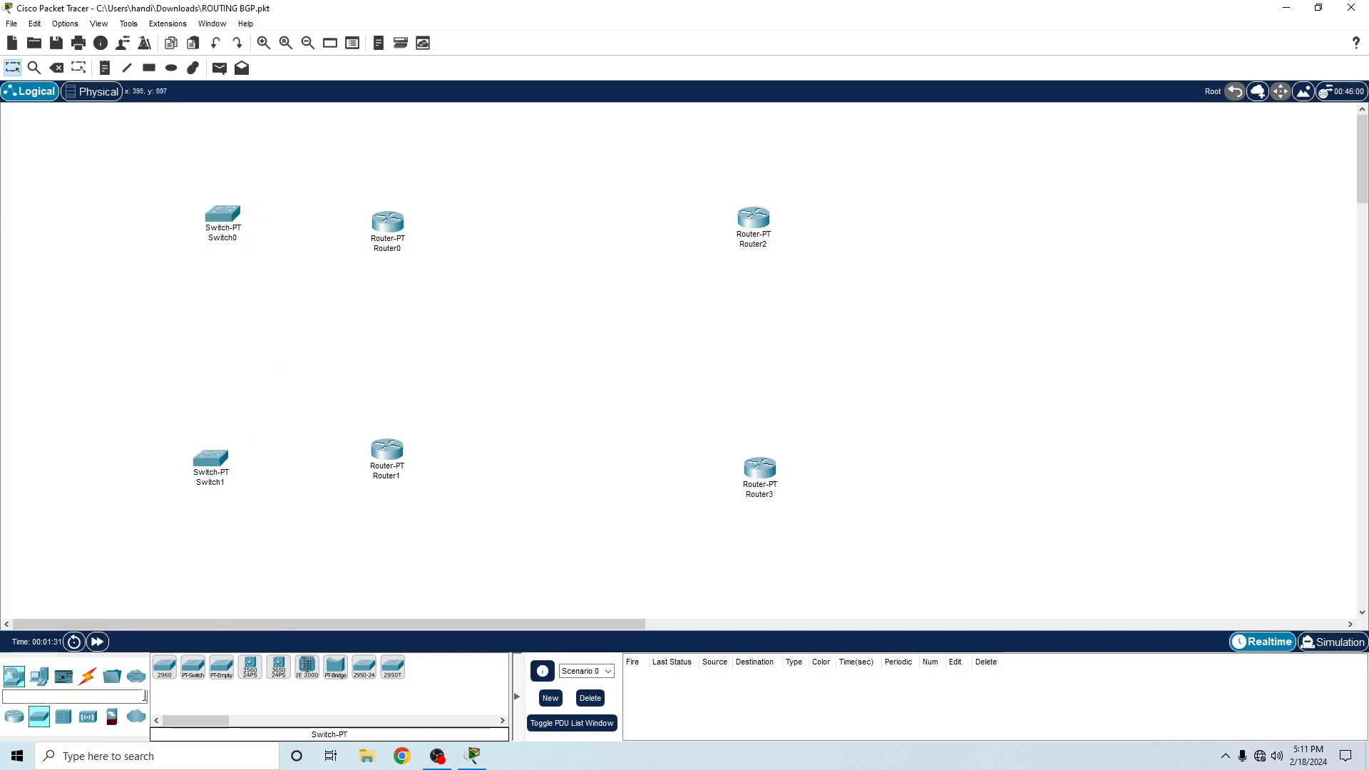
- Add two more Switch-PT switches on the outer side of Router2 and Router3, and align the switches in each column
click(192, 667)
click(932, 212)
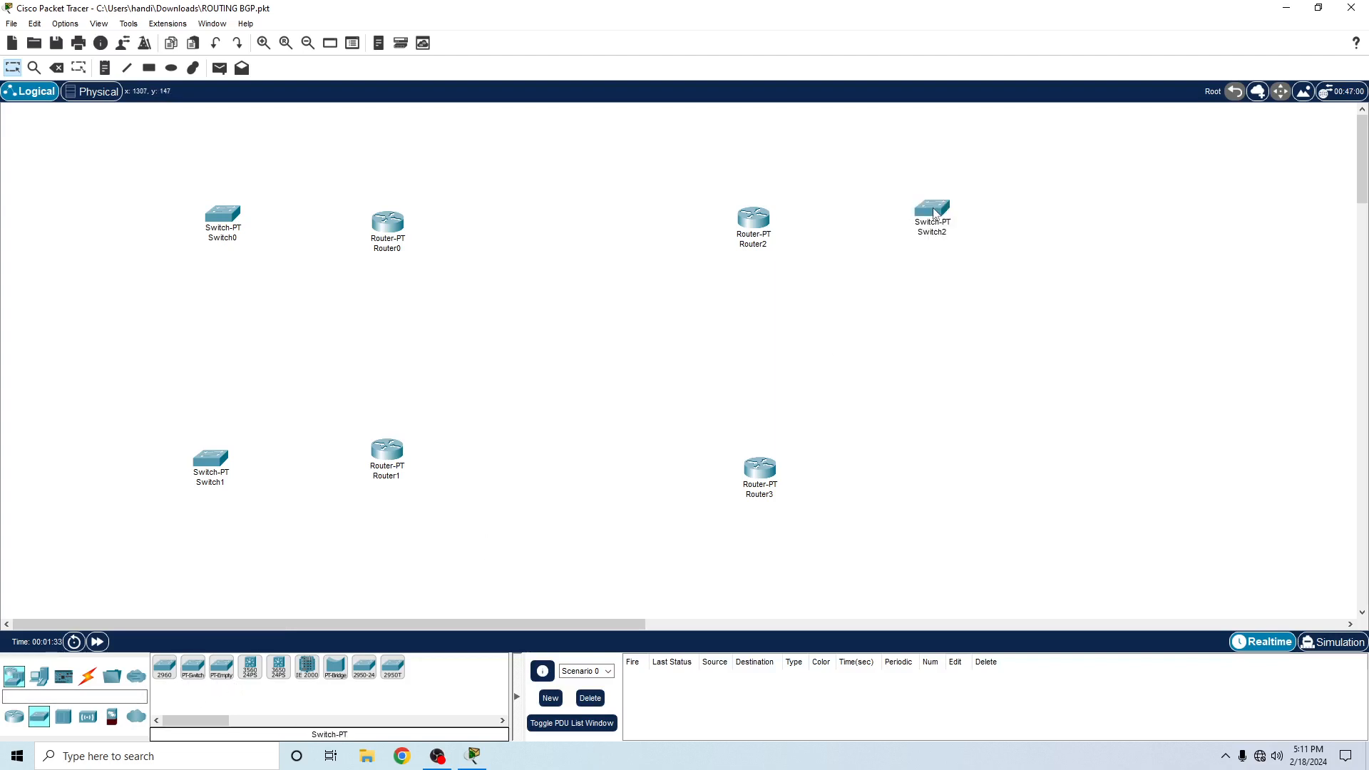
drag(938, 224, 943, 232)
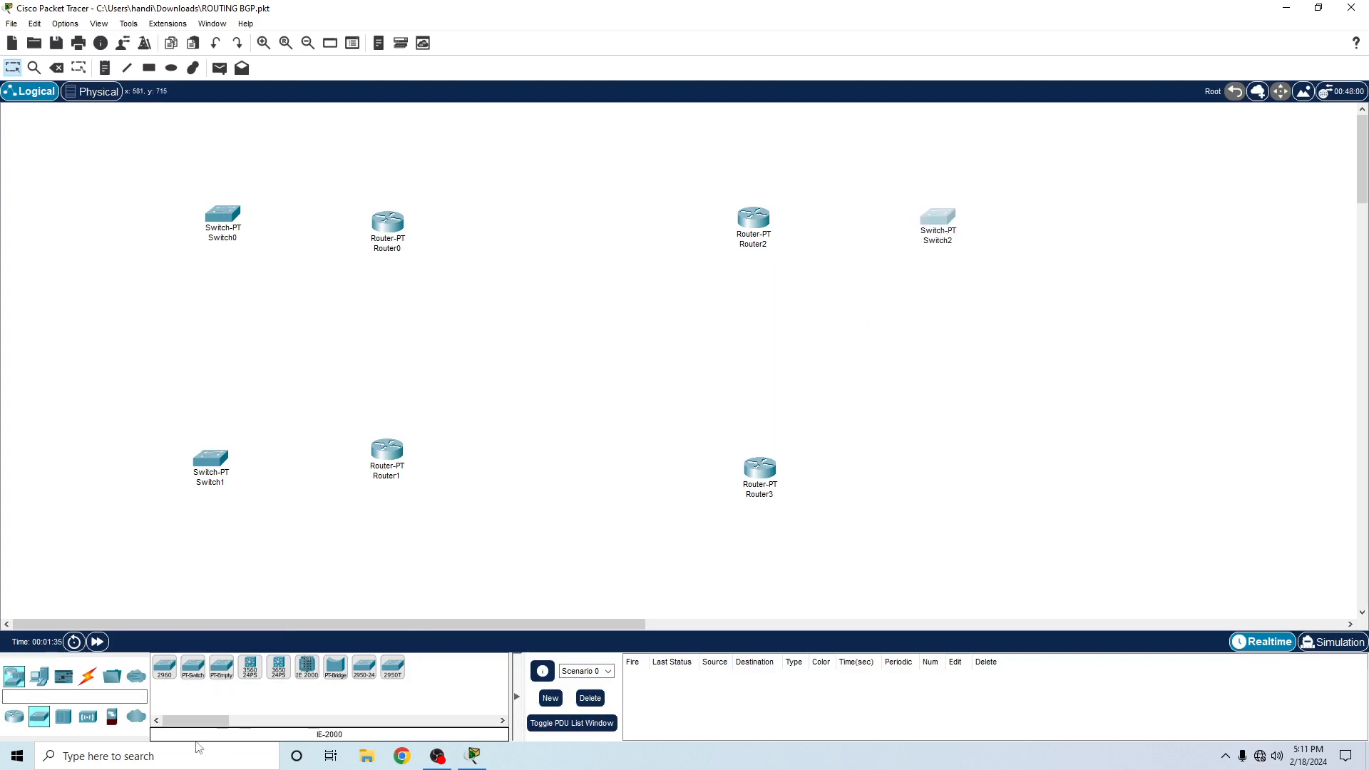
click(189, 674)
click(963, 477)
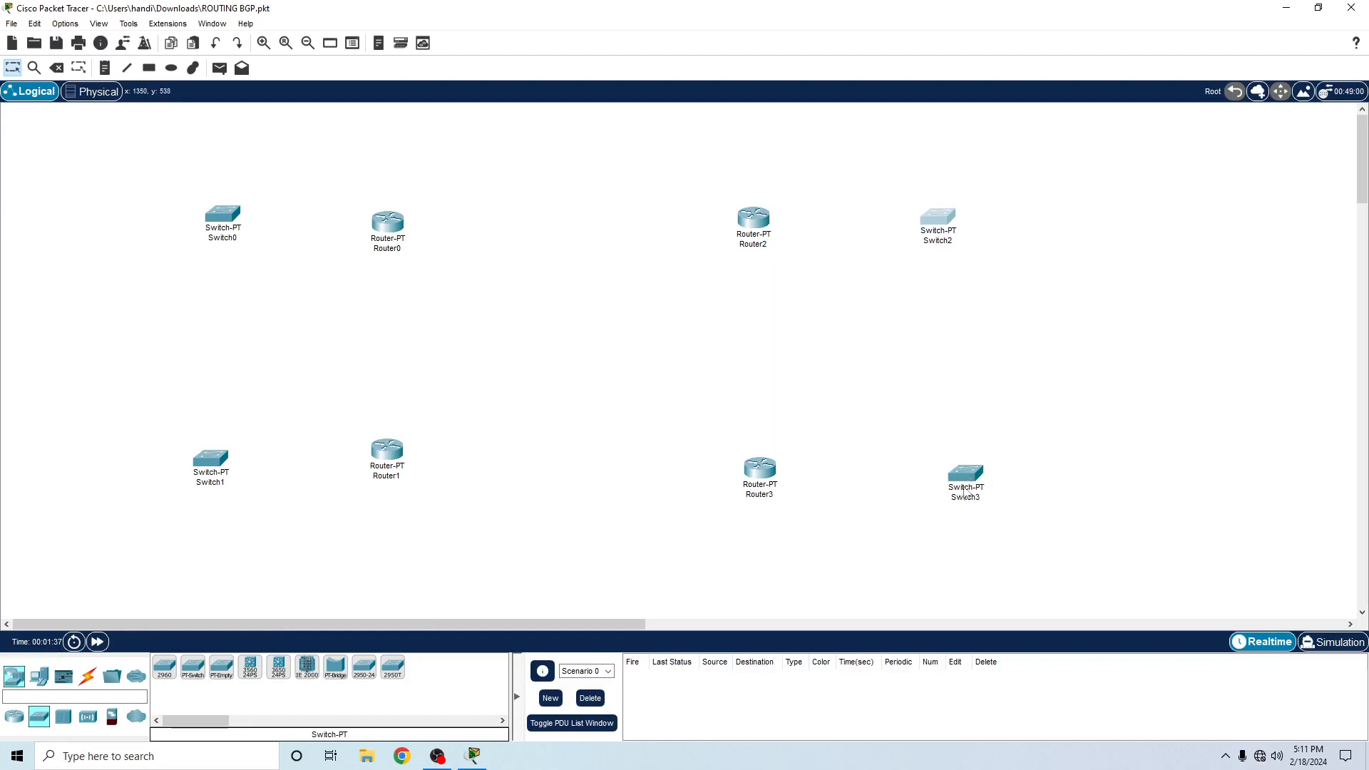
drag(930, 212, 959, 213)
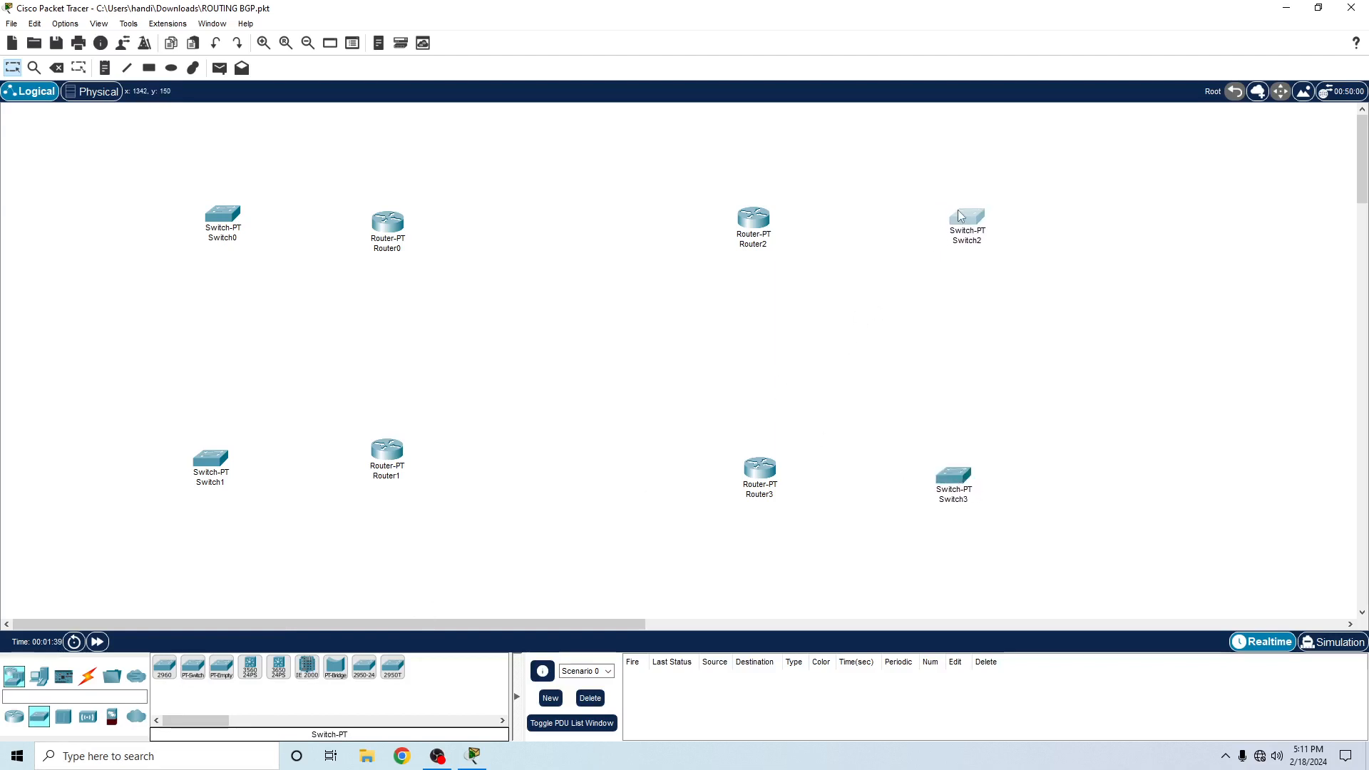
drag(952, 492, 966, 491)
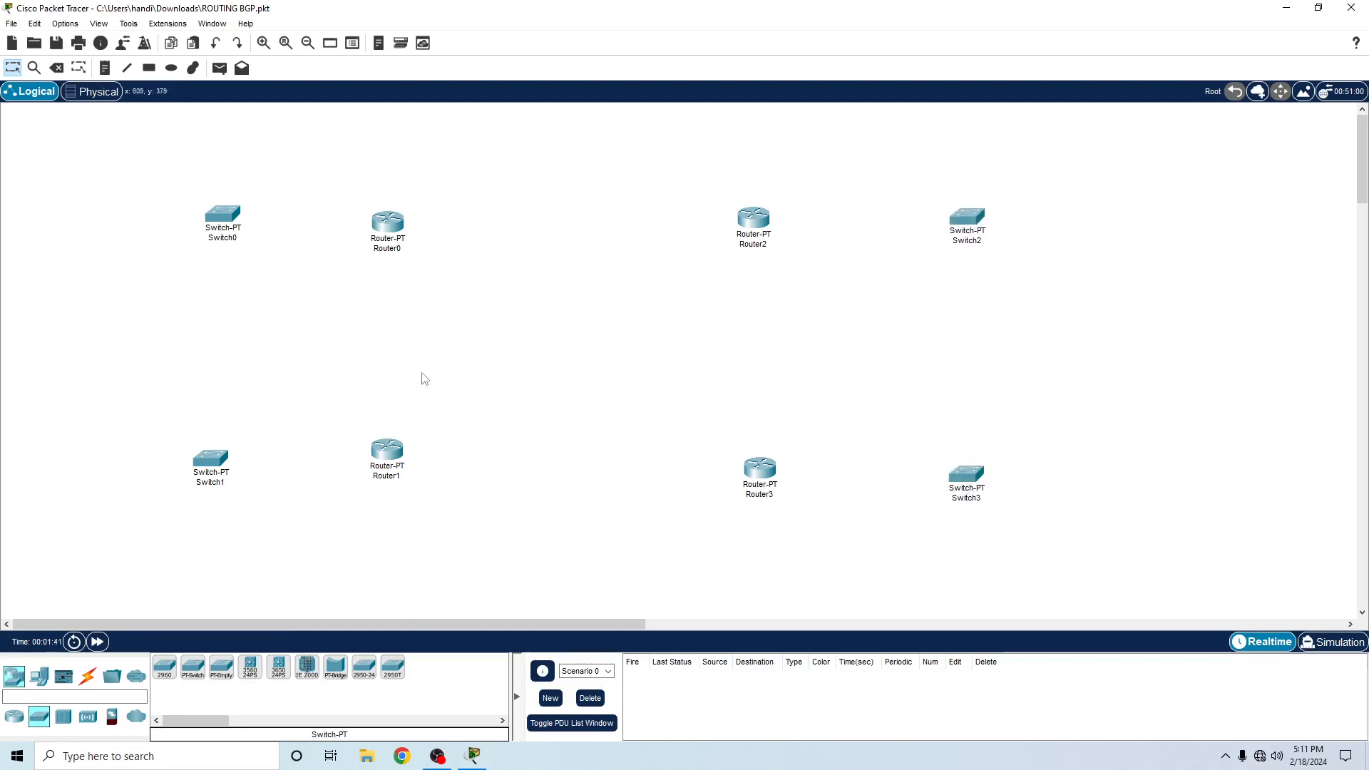
drag(214, 473, 222, 474)
- Place four PC-PT computers at the outer edges of the topology, one beside each of the four switches
click(39, 675)
click(164, 667)
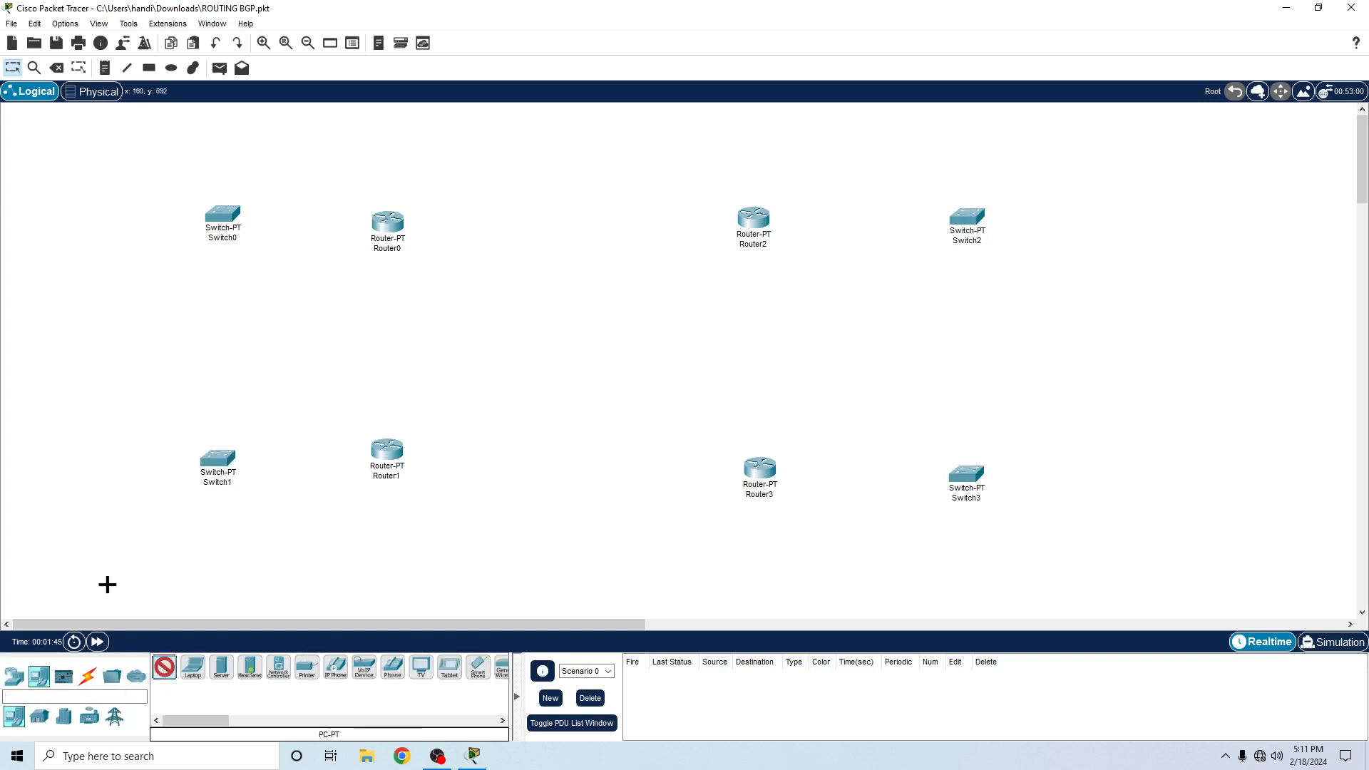
click(60, 208)
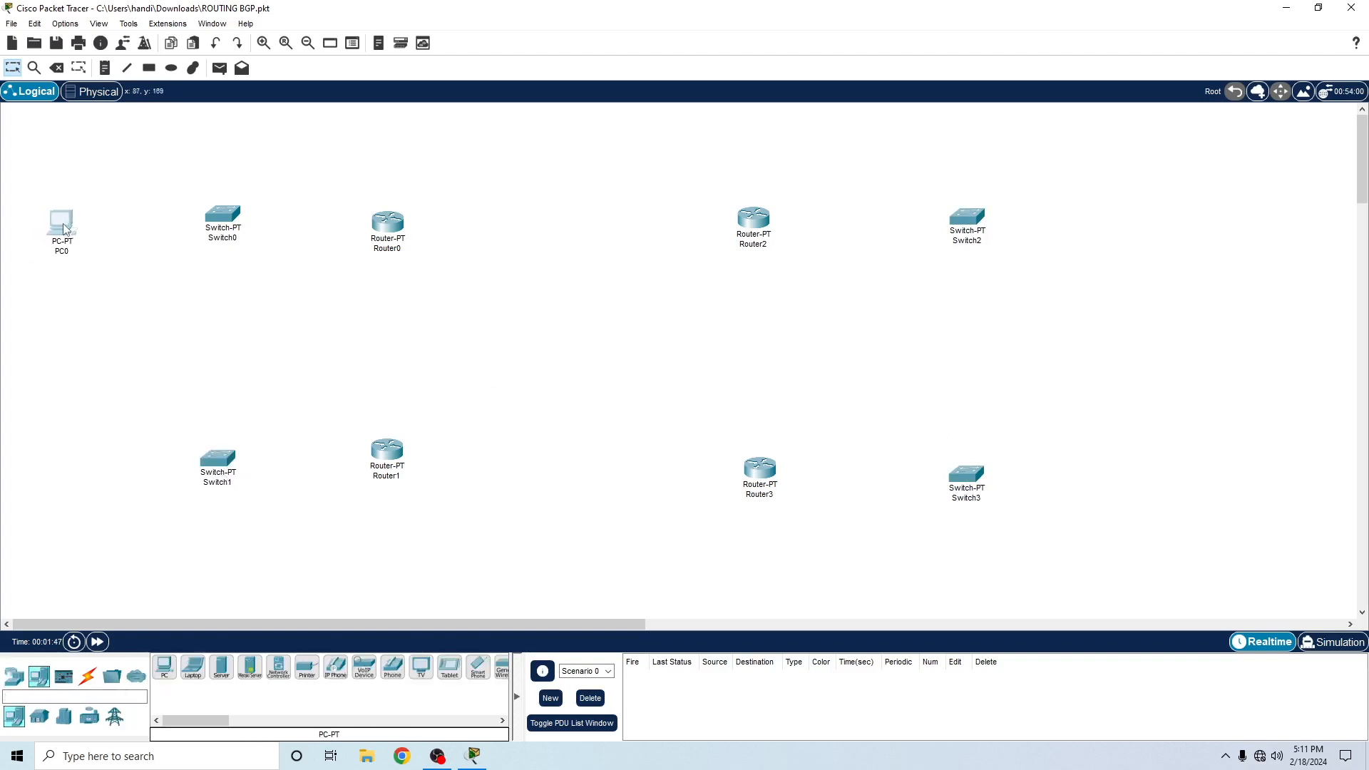
click(164, 667)
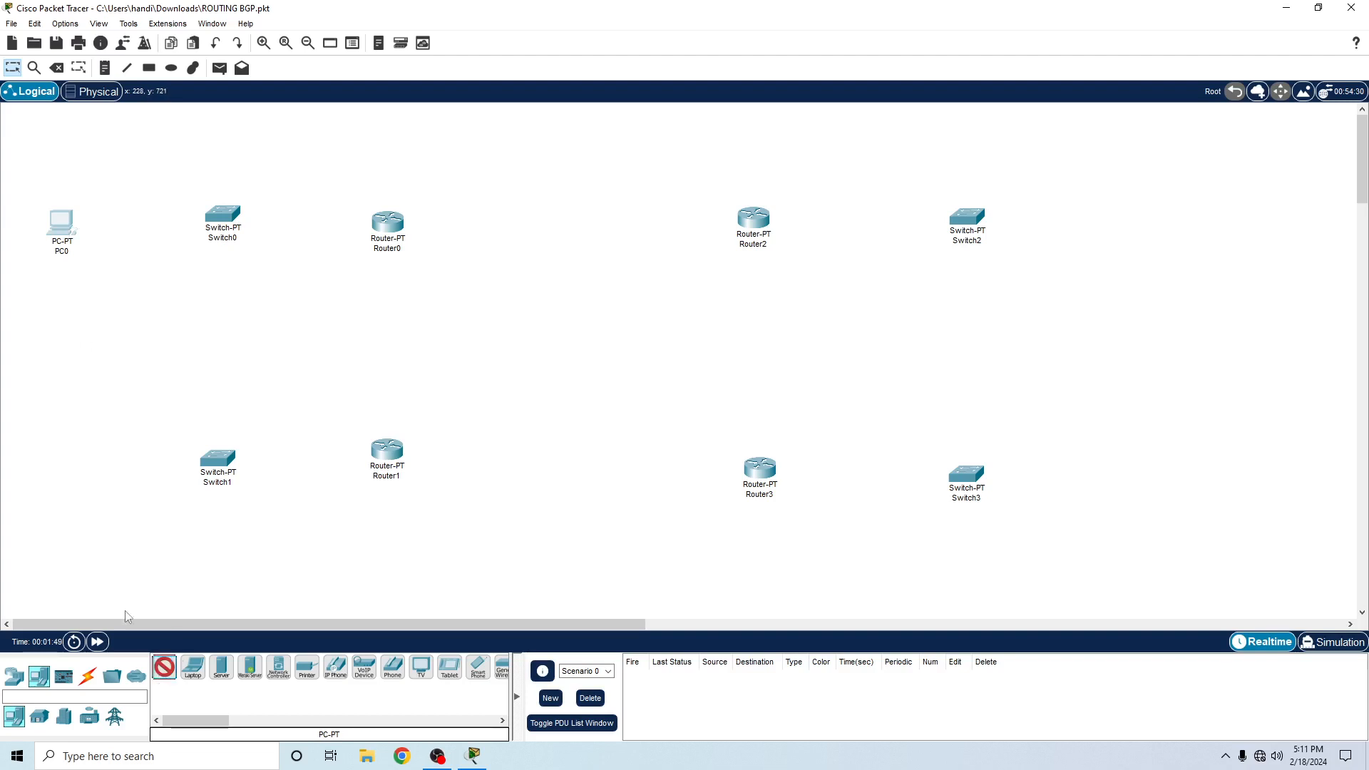
click(60, 468)
click(164, 667)
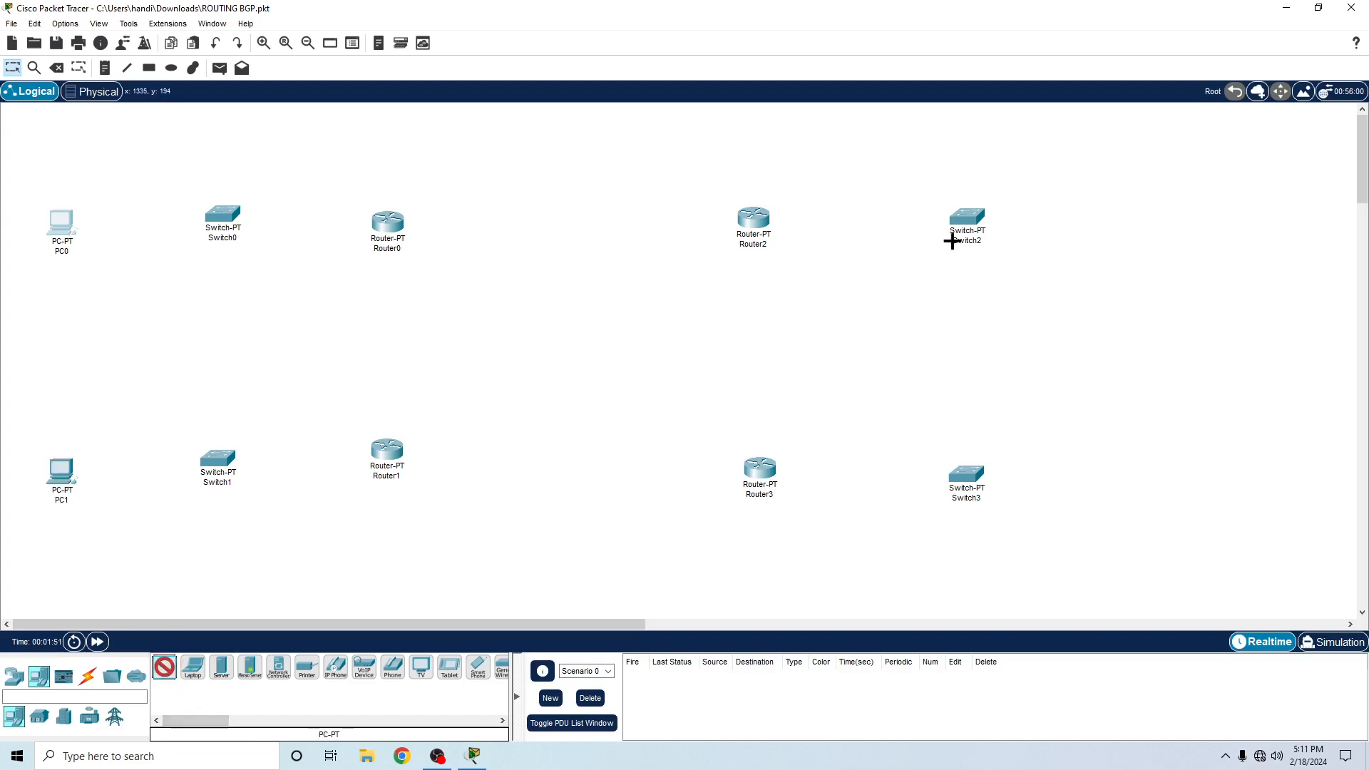
click(1089, 215)
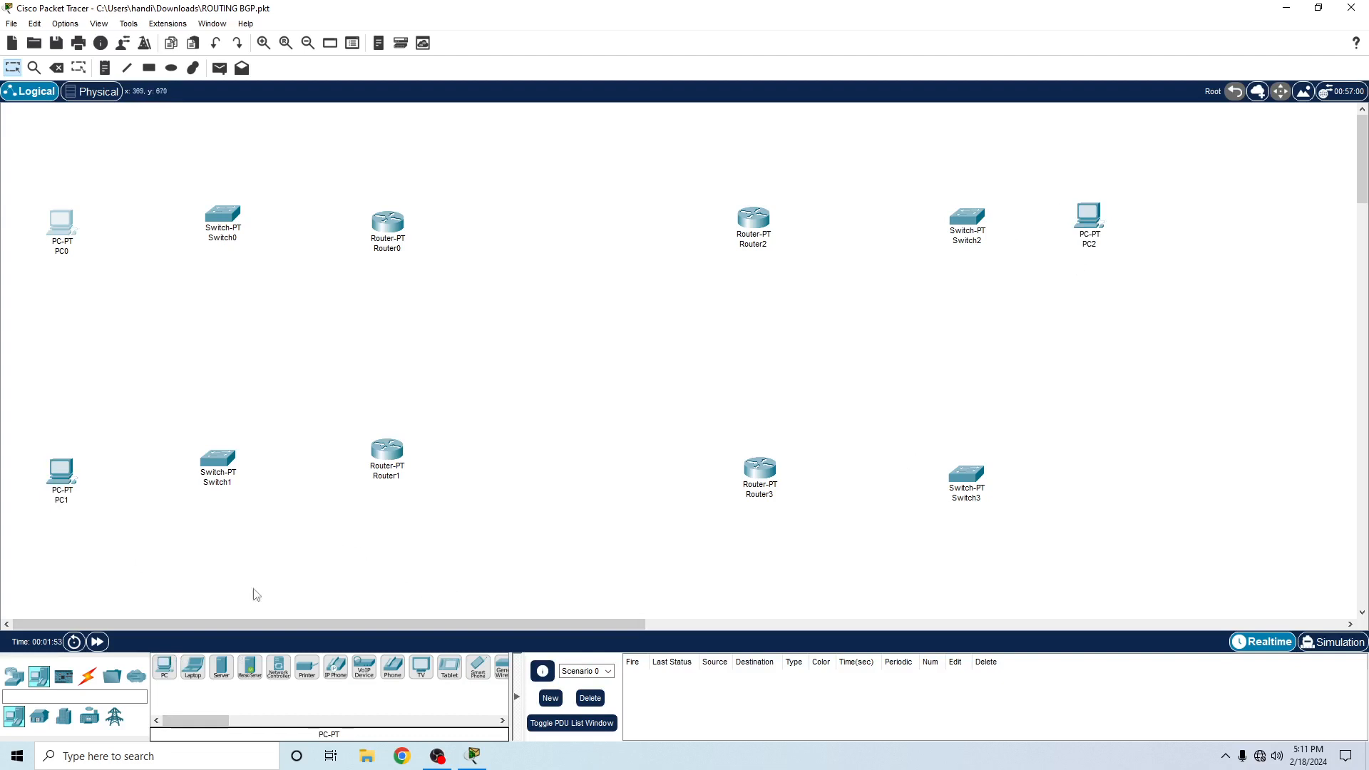
click(164, 667)
click(1104, 475)
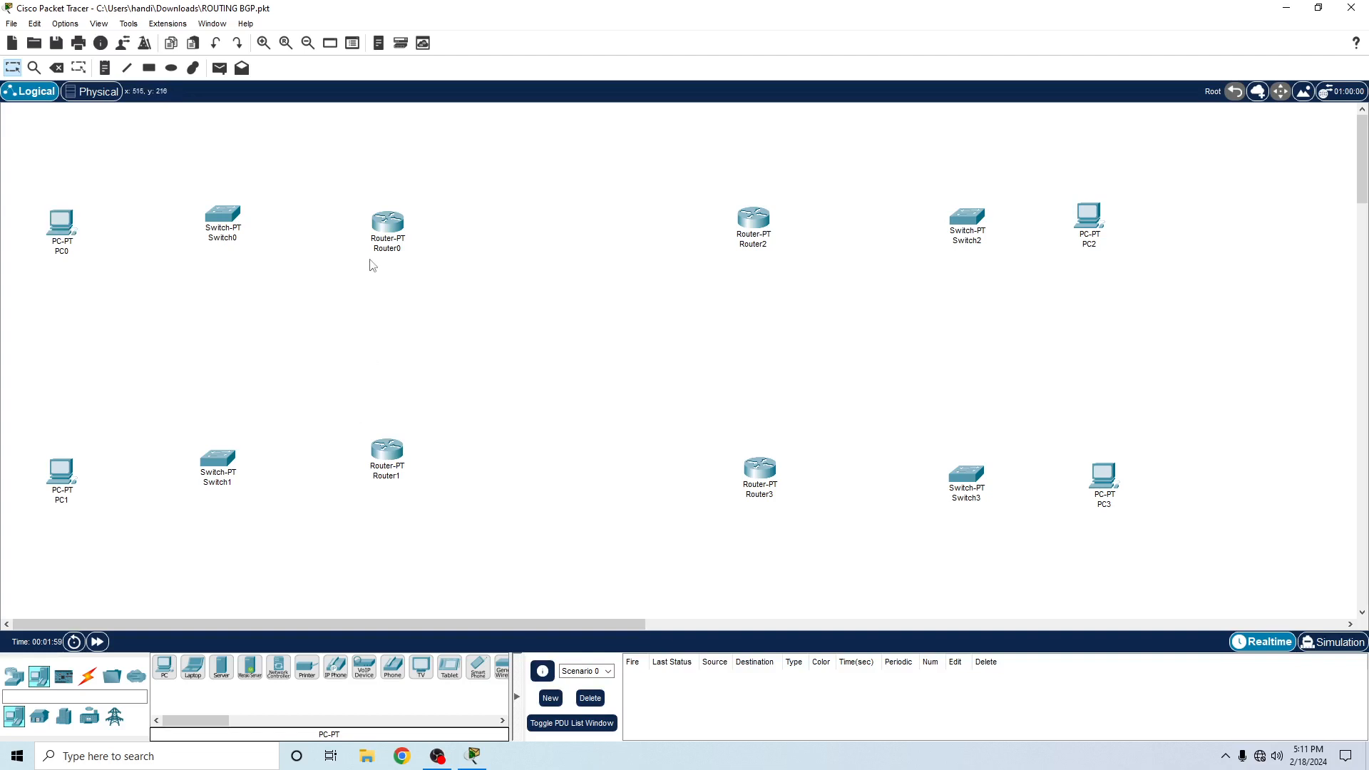
- Add a text note reading 192.168.10.0/24 above the gap between PC0 and Switch0
click(105, 68)
click(120, 174)
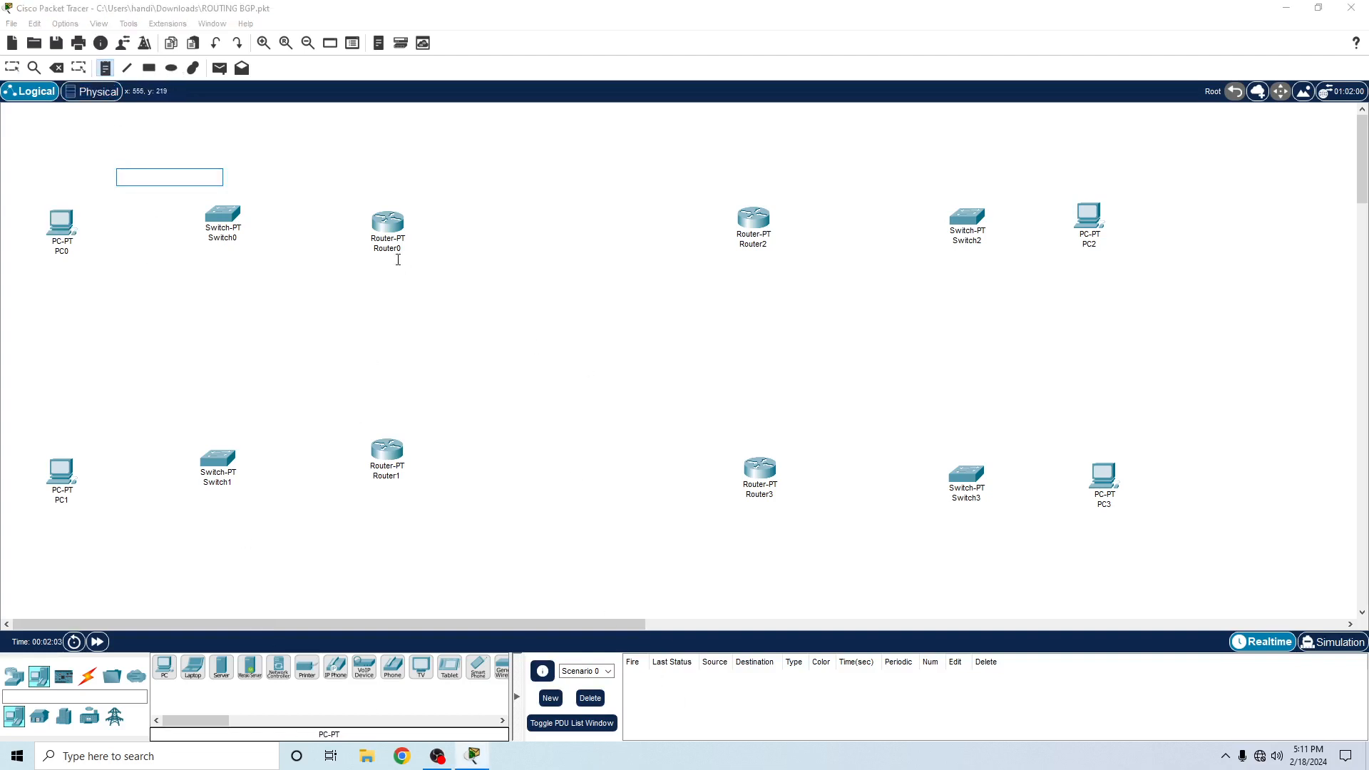
text(19)
text(2.168.10.0/24)
key(Escape)
click(176, 216)
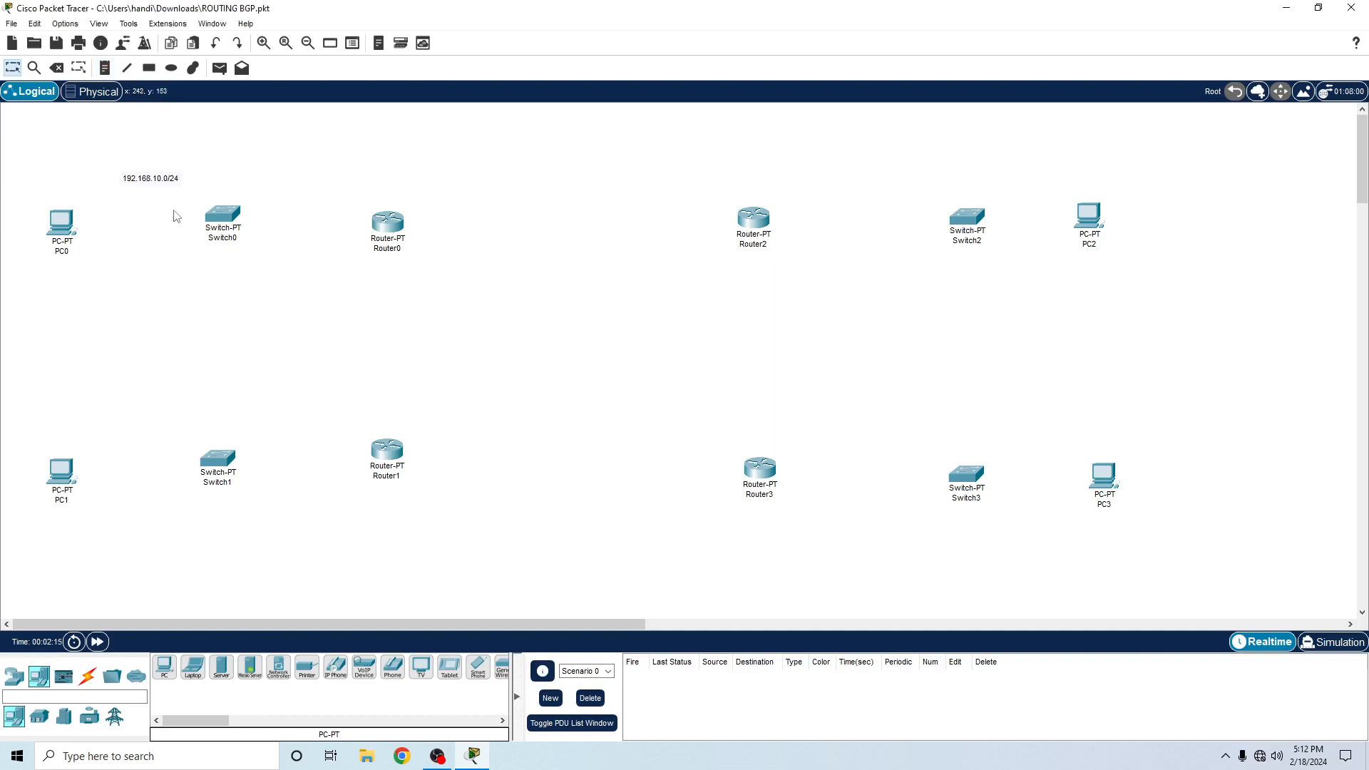
- Paste a copy of the network address note above the gap between PC1 and Switch1 and change it to 192.168.20.0/24
key(ctrl+v)
double_click(146, 427)
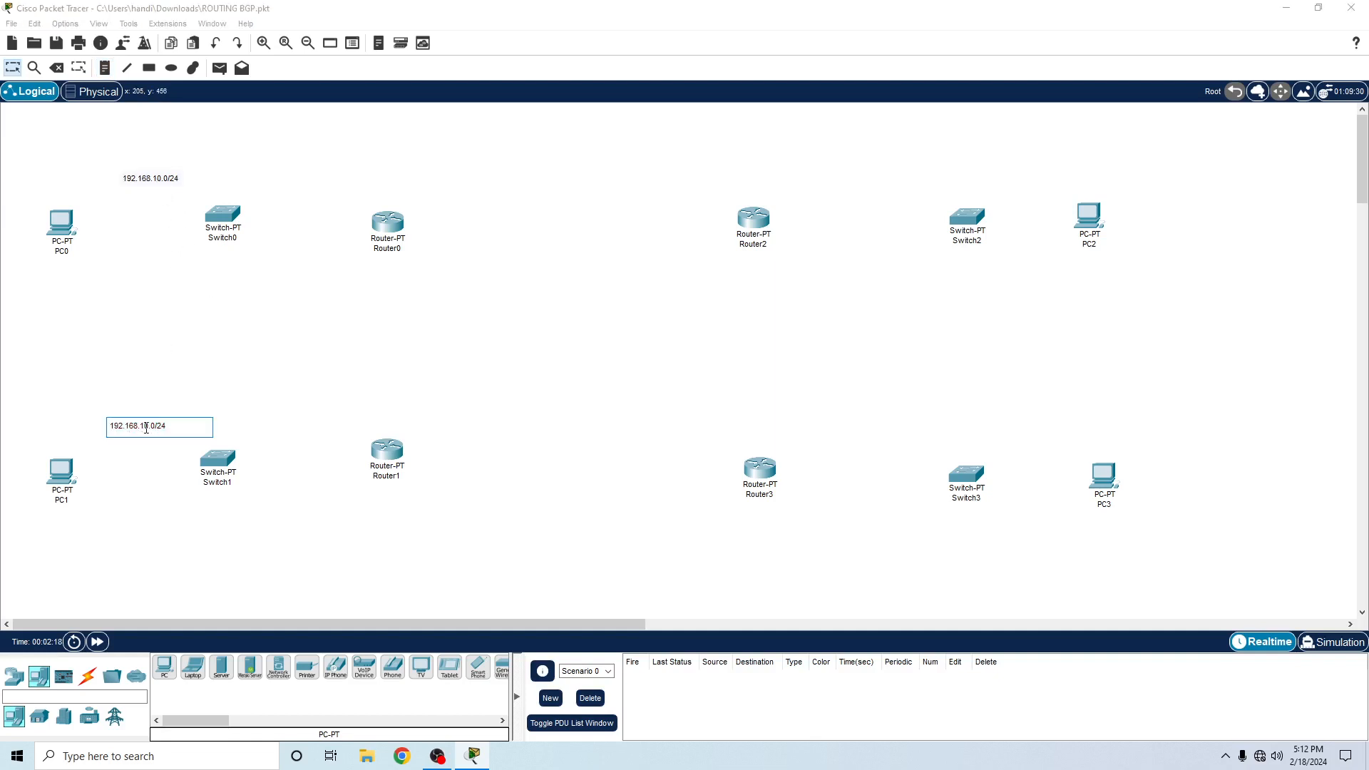
key(BackSpace)
text(2)
click(240, 420)
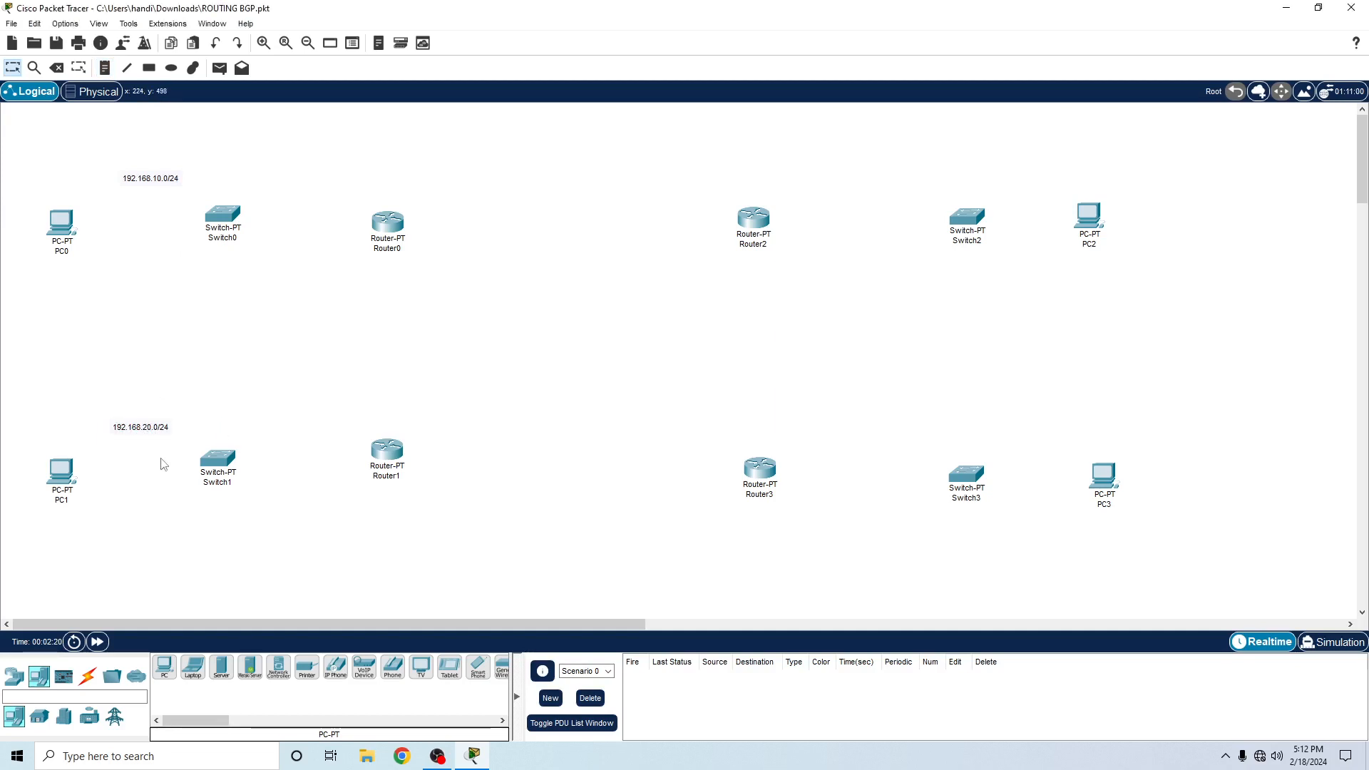
- Paste a copy of the network address note above the Switch2–PC2 gap, and move Switch2, Switch3, PC2 and PC3 closer to their routers
text(192.168.20.0/24)
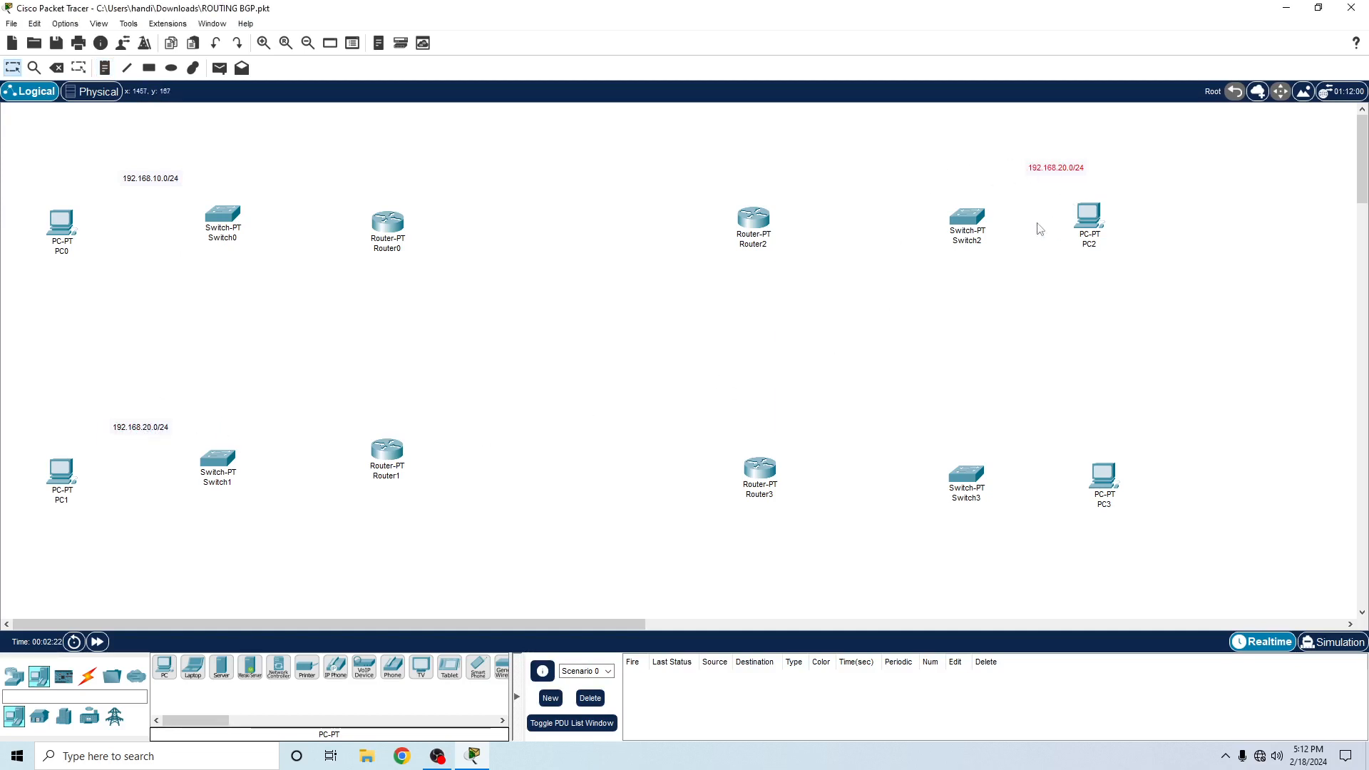
drag(907, 191, 1047, 615)
drag(963, 217, 899, 219)
click(268, 409)
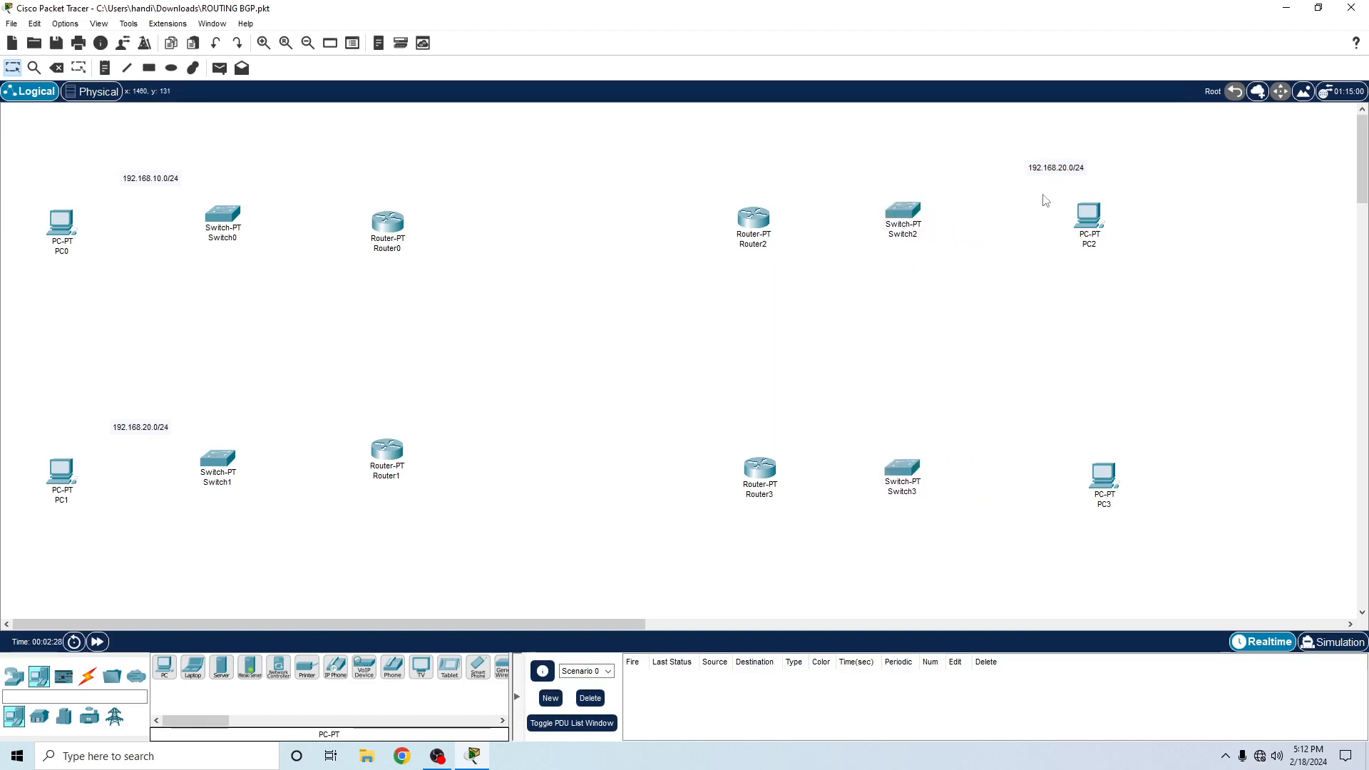
drag(1052, 178, 985, 178)
drag(1048, 174, 1198, 588)
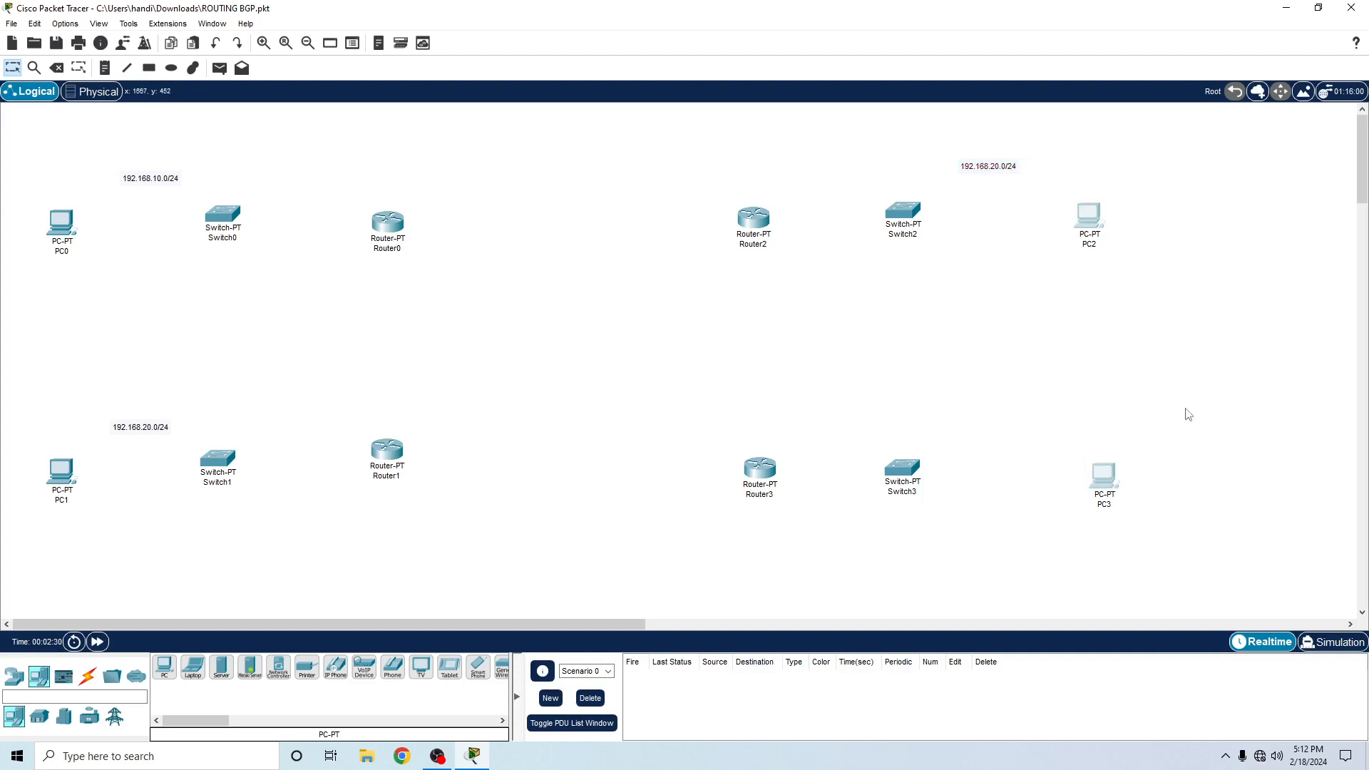
drag(1091, 218, 1038, 209)
- Place another copy of the note above the gap between Switch3 and PC3, and change the note near PC2 to 192.168.30.0/24
drag(992, 165, 972, 437)
click(994, 263)
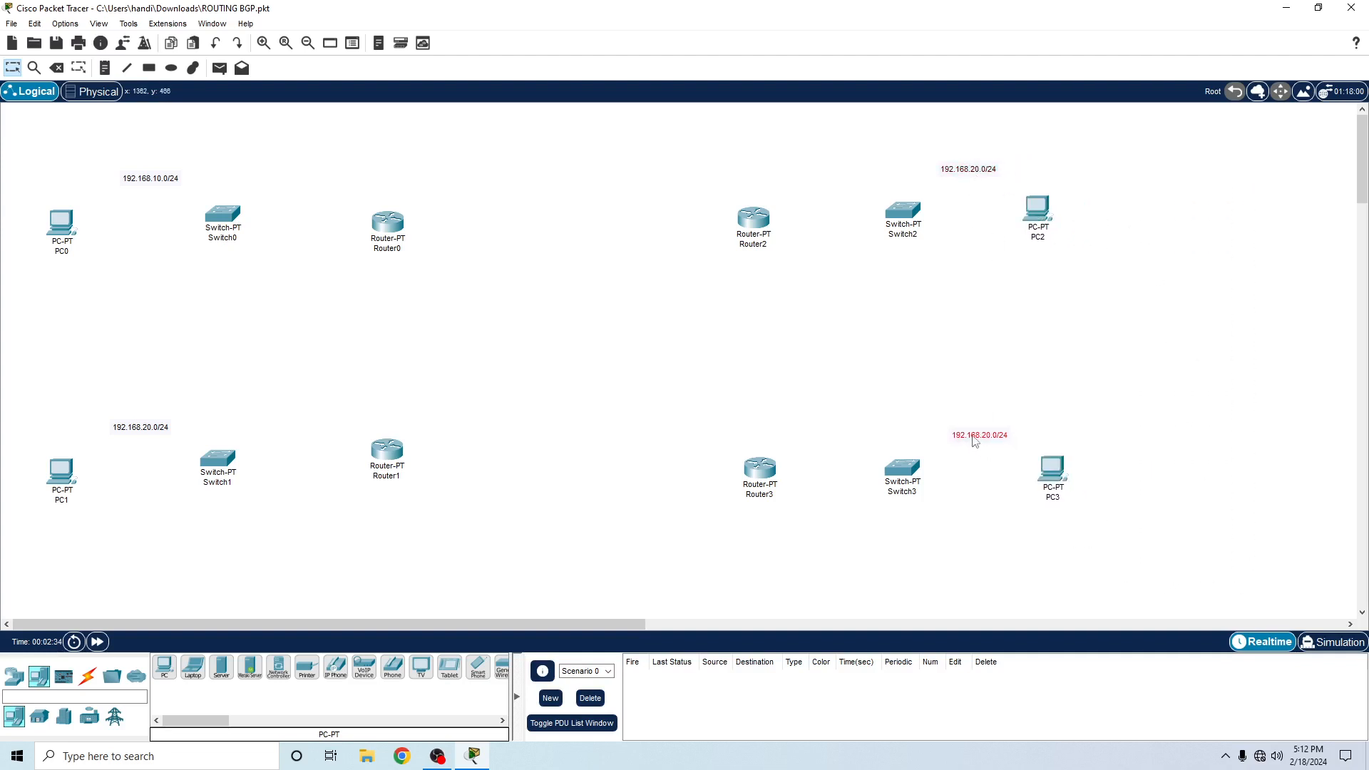
double_click(985, 436)
click(975, 169)
click(975, 171)
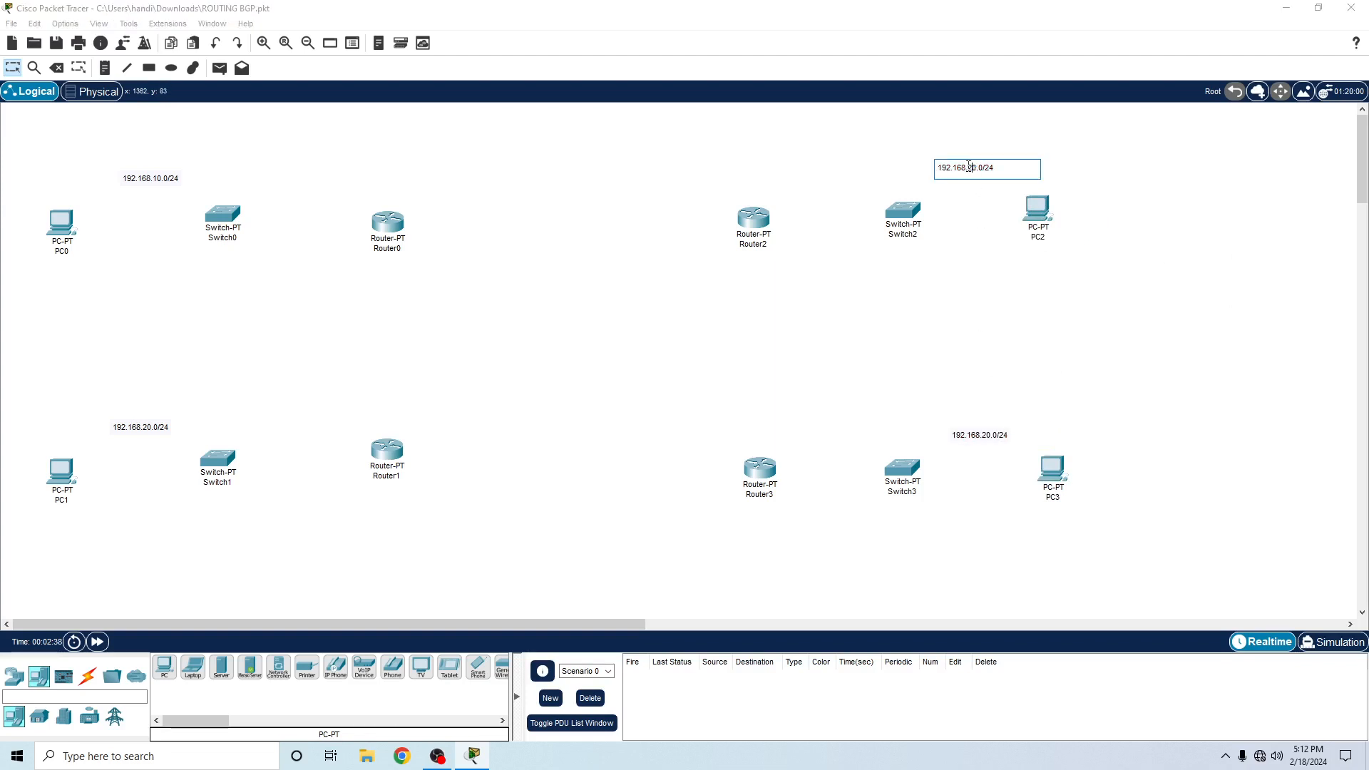
key(BackSpace)
text(3)
- Change the network address note above the gap between Switch3 and PC3 to 192.168.40.0/24
click(988, 437)
click(985, 436)
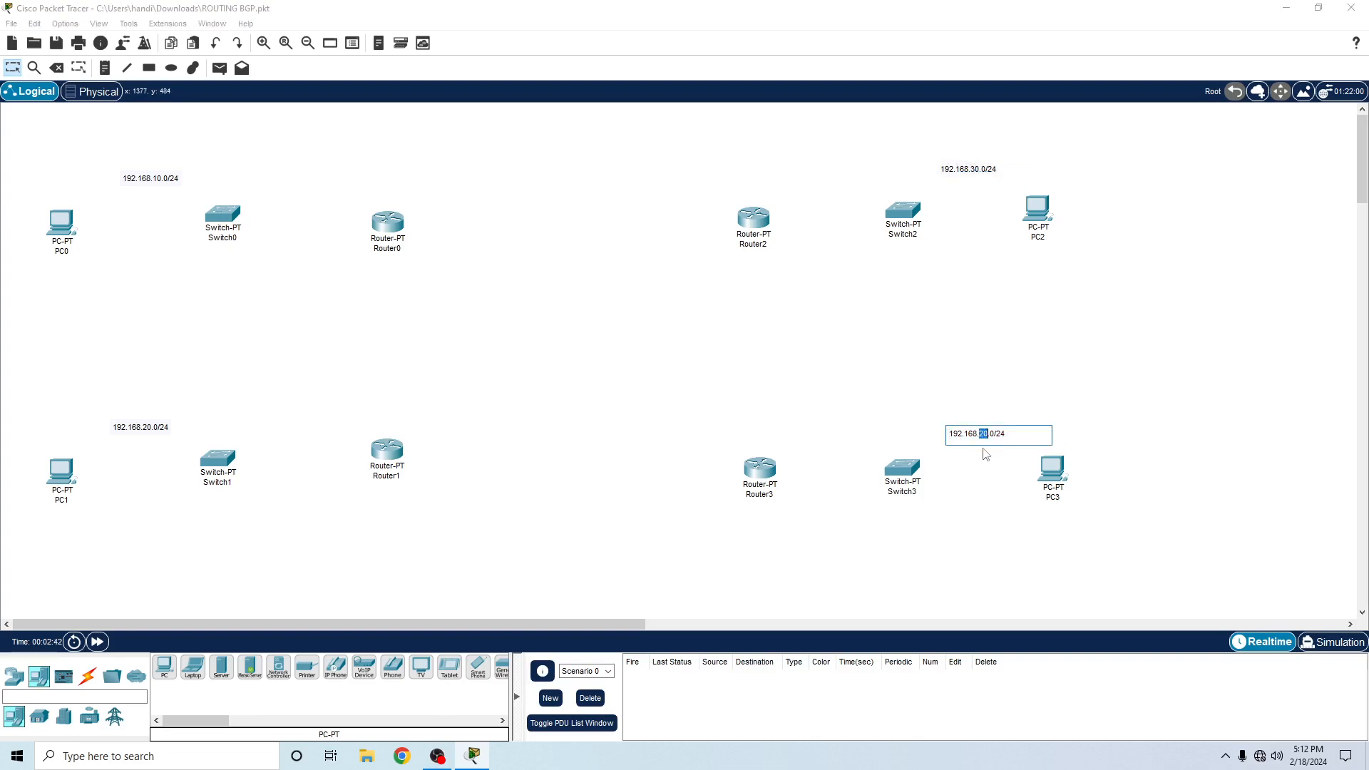
click(958, 486)
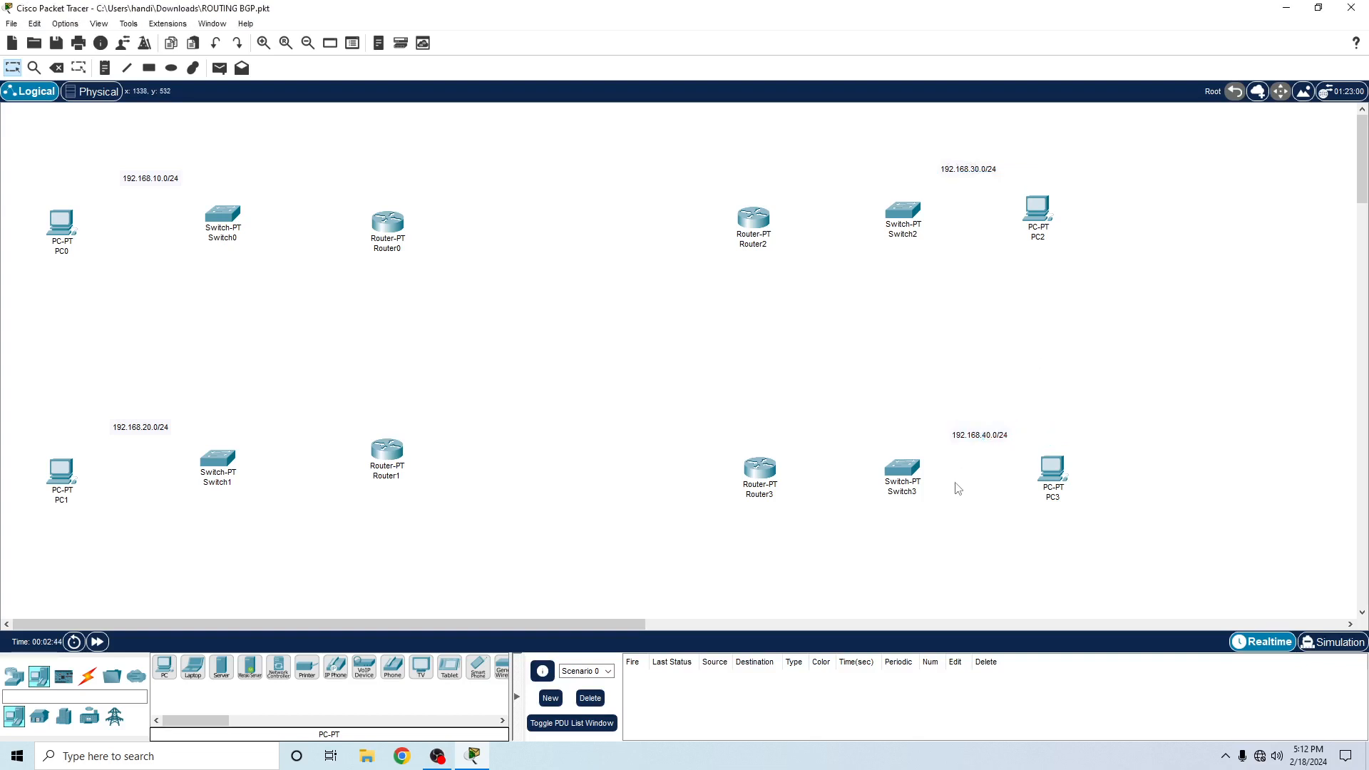
- Add the subnet mask 255.255.255.0 as a second line in the 192.168.30.0/24 note and copy that line
double_click(997, 169)
key(Return)
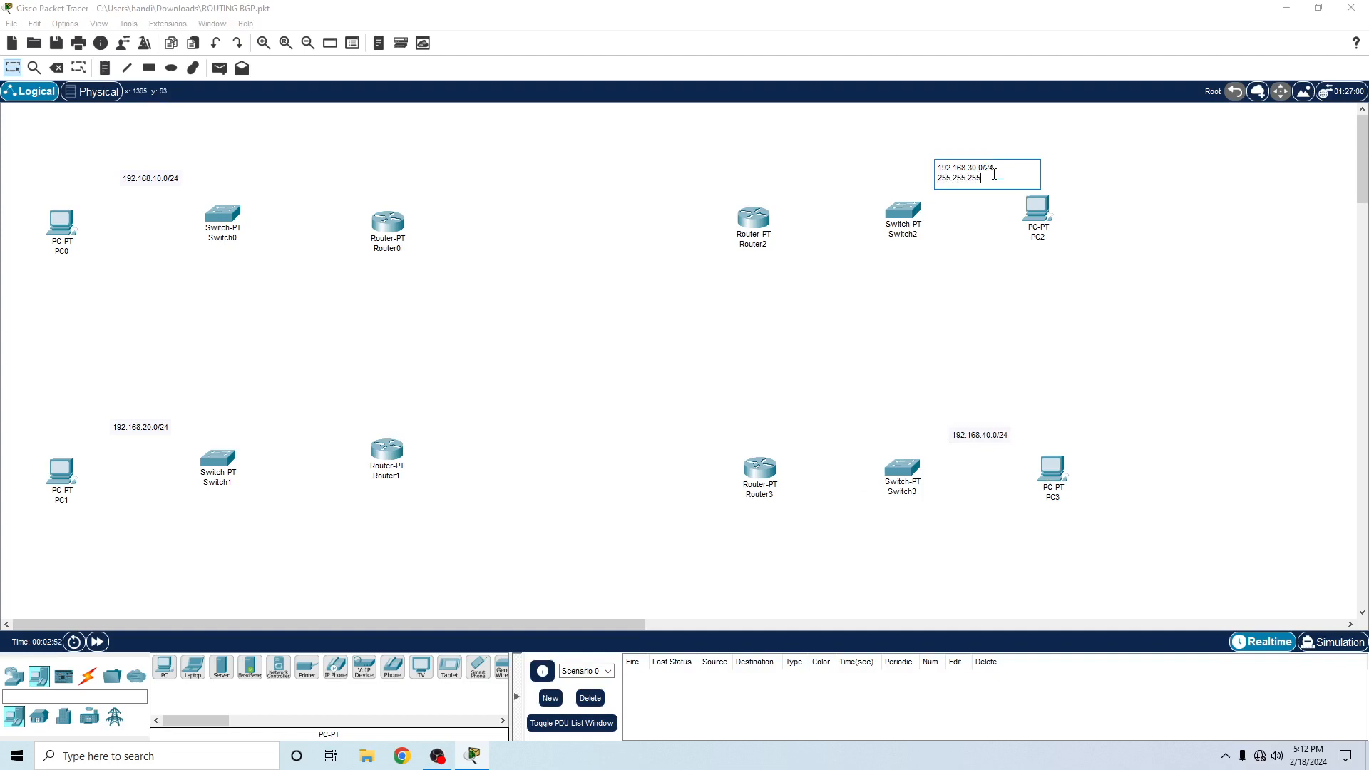
key(super)
double_click(994, 175)
mouse_move(994, 177)
mouse_down()
mouse_move(938, 185)
mouse_move(1008, 175)
mouse_up()
key(ctrl+c)
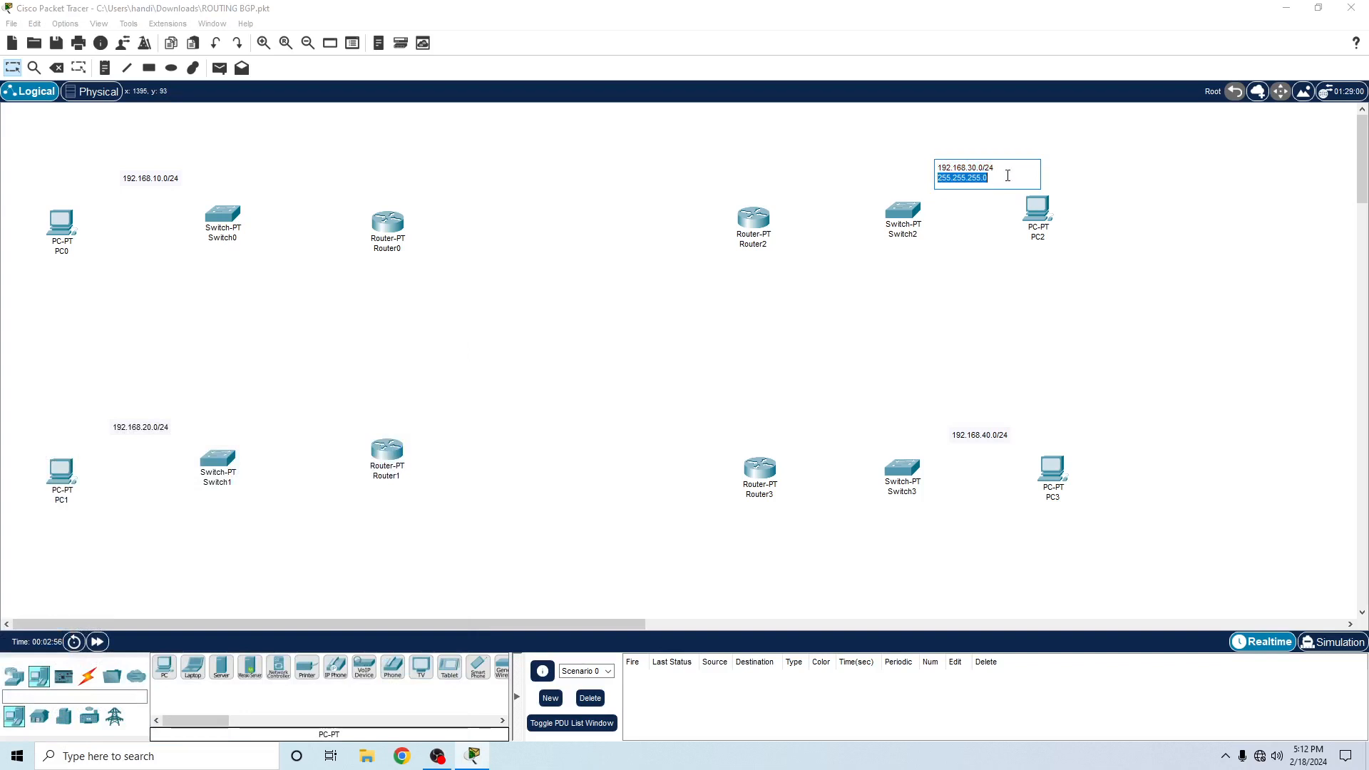
- Paste the subnet mask 255.255.255.0 as a second line in the 192.168.40.0/24 and 192.168.20.0/24 notes
double_click(991, 435)
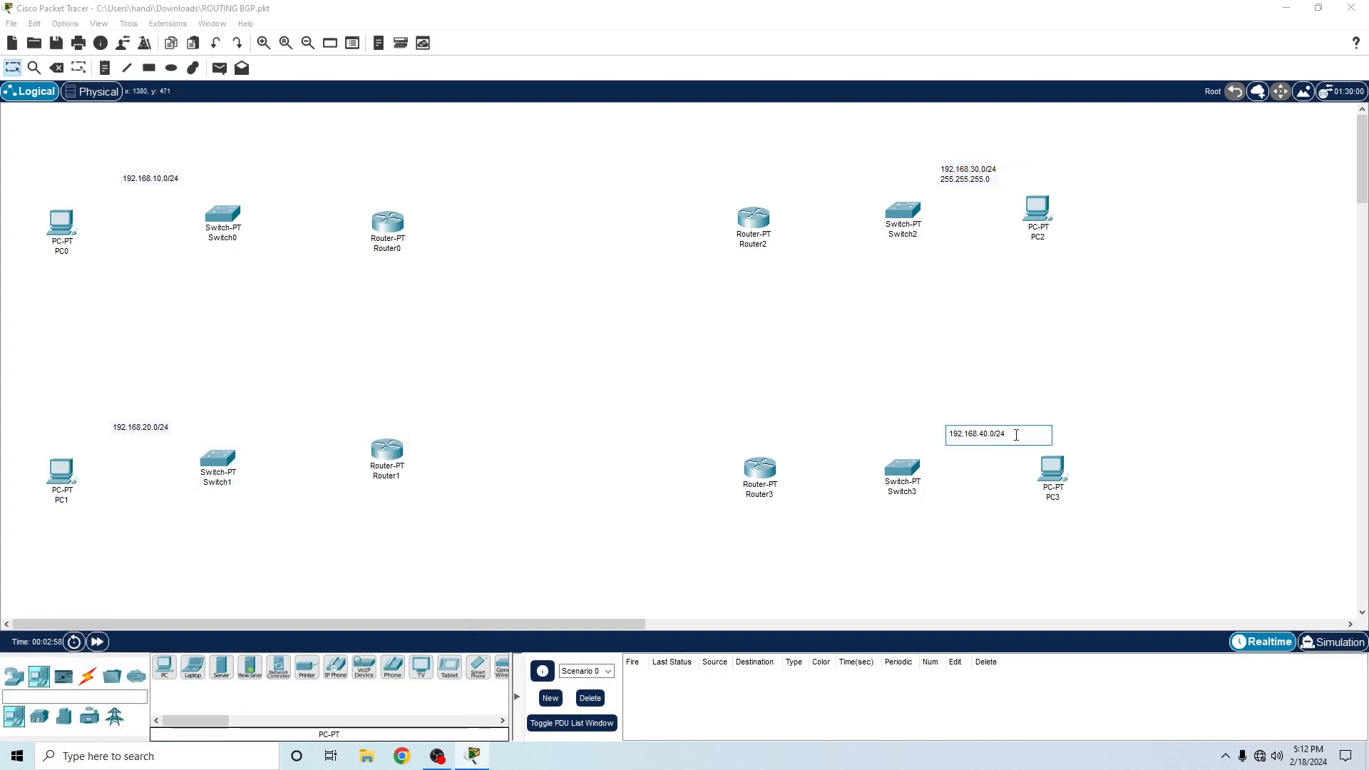
key(Return)
key(ctrl+v)
click(163, 433)
double_click(160, 431)
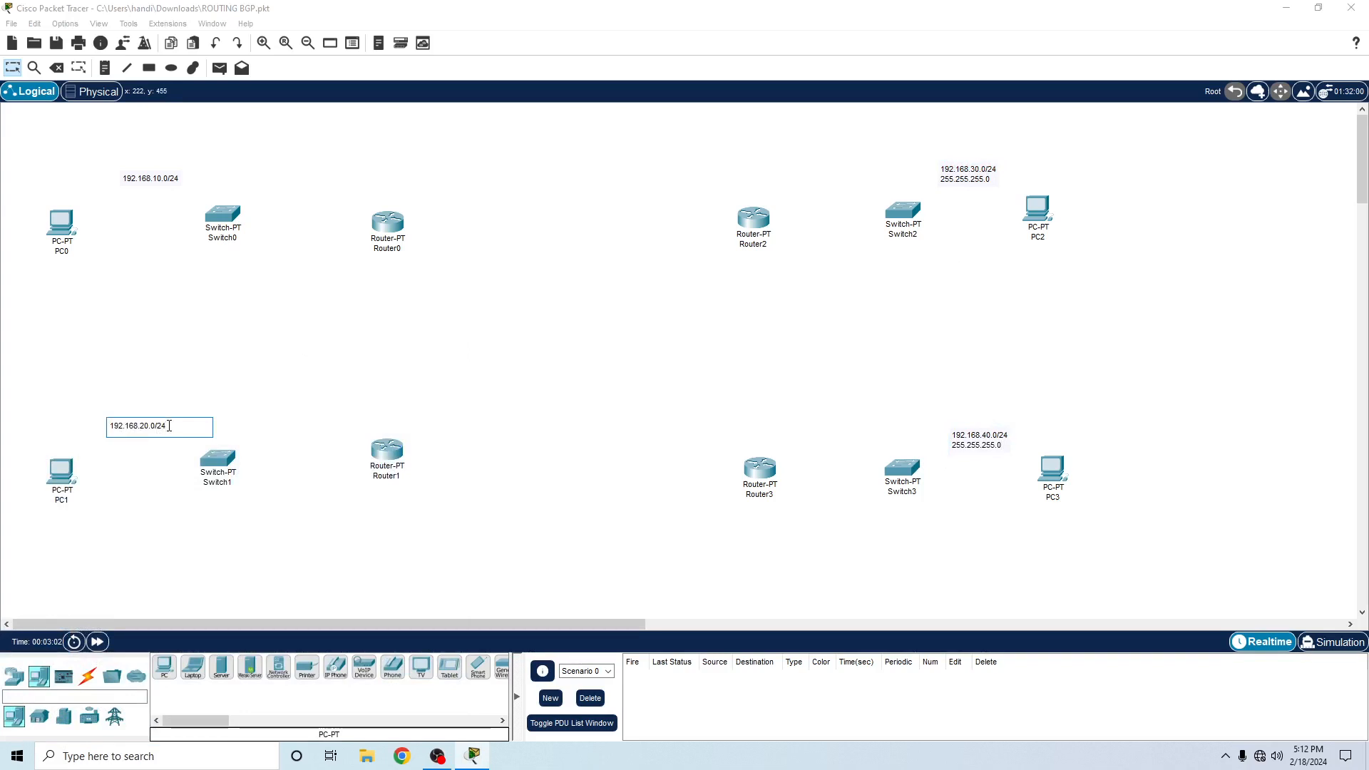
key(Return)
key(ctrl+v)
- Add the subnet mask 255.255.255.0 as a second line in the 192.168.10.0/24 note
double_click(141, 185)
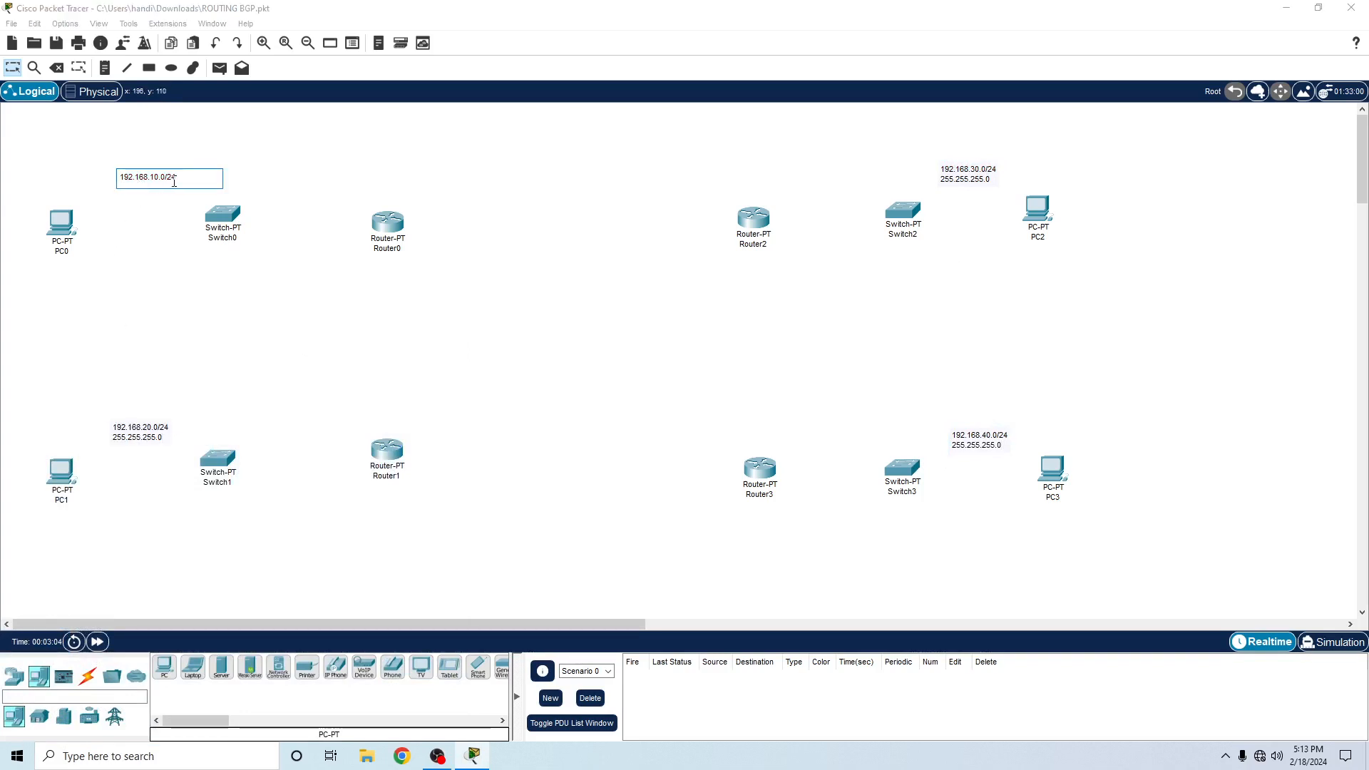
key(Return)
text(255.255.255.0)
click(264, 306)
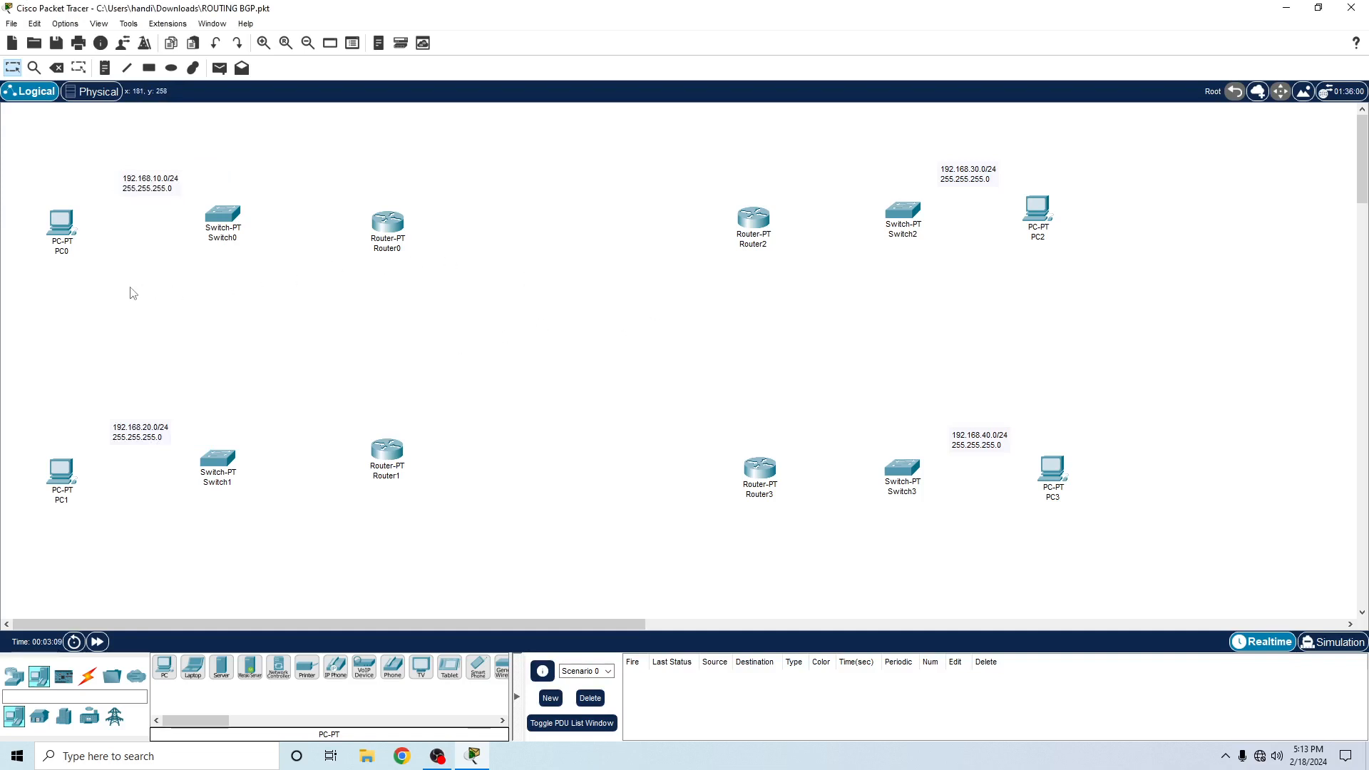
- In PC0's IP configuration, set the static IPv4 address 192.168.10.10 with subnet mask 255.255.255.0
click(58, 227)
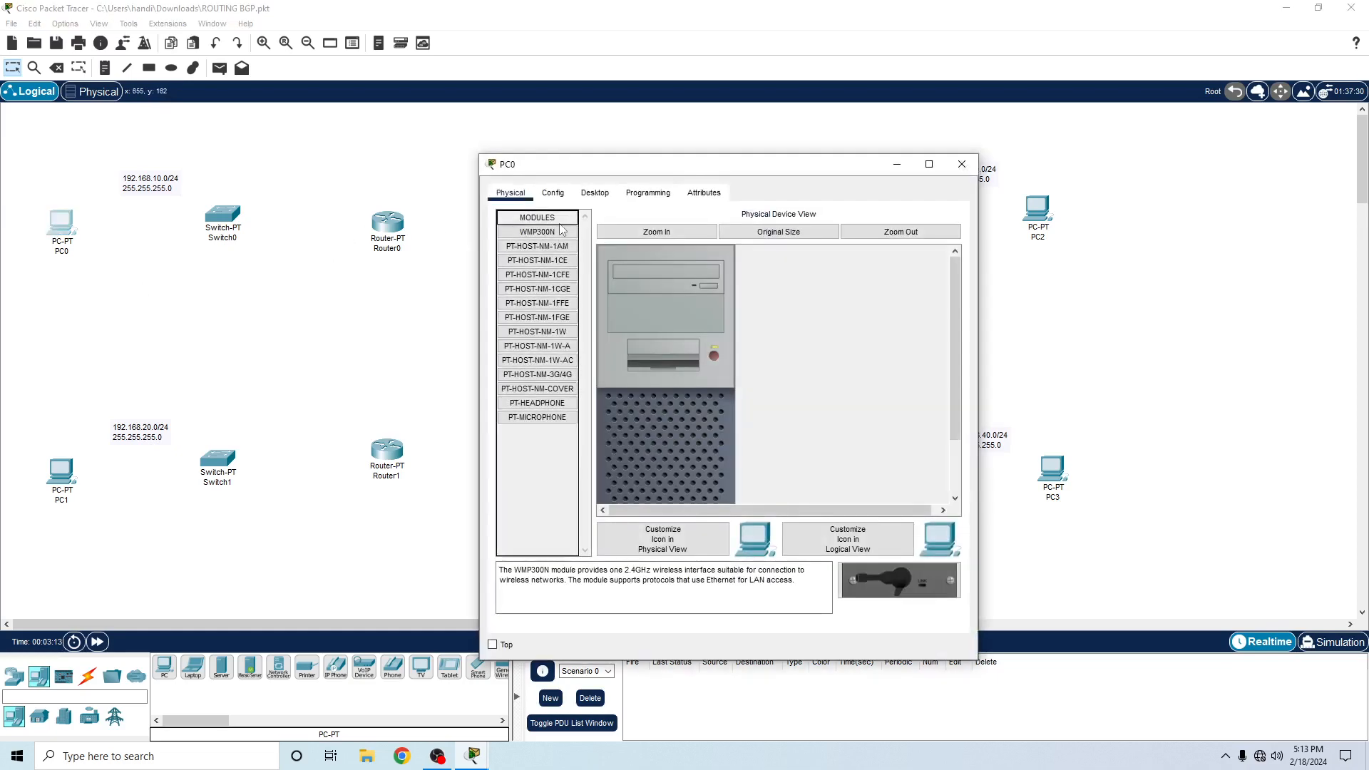
click(595, 193)
click(542, 253)
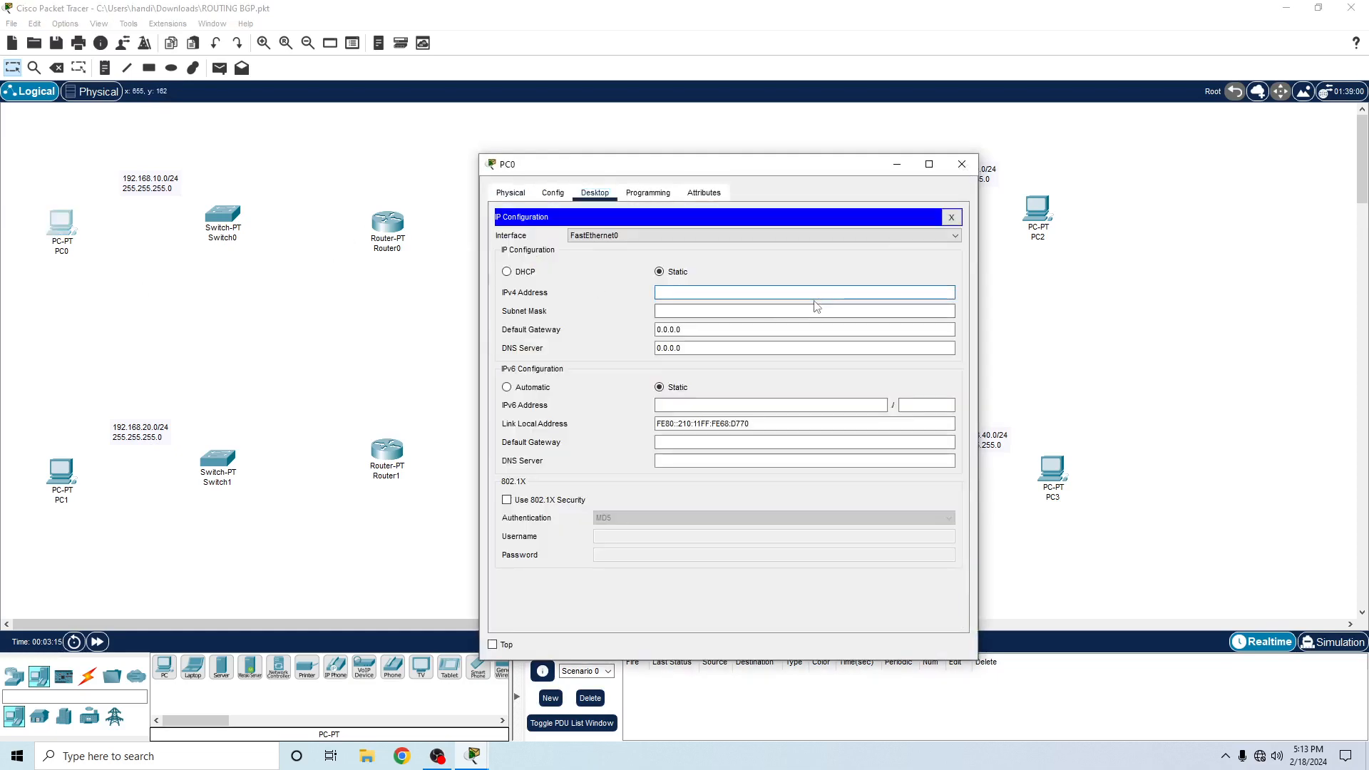
text(192.168.10.10)
key(Tab)
key(Tab)
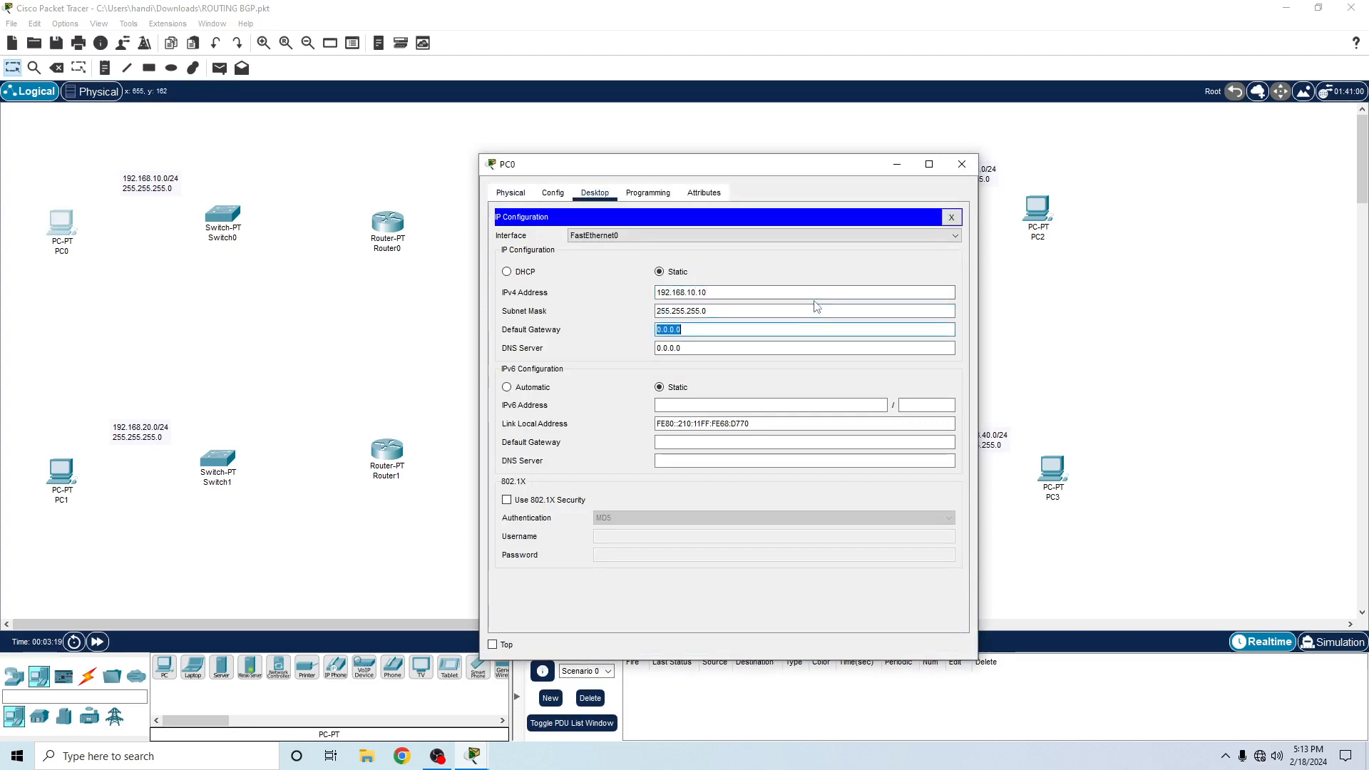
text(192.168.10.1)
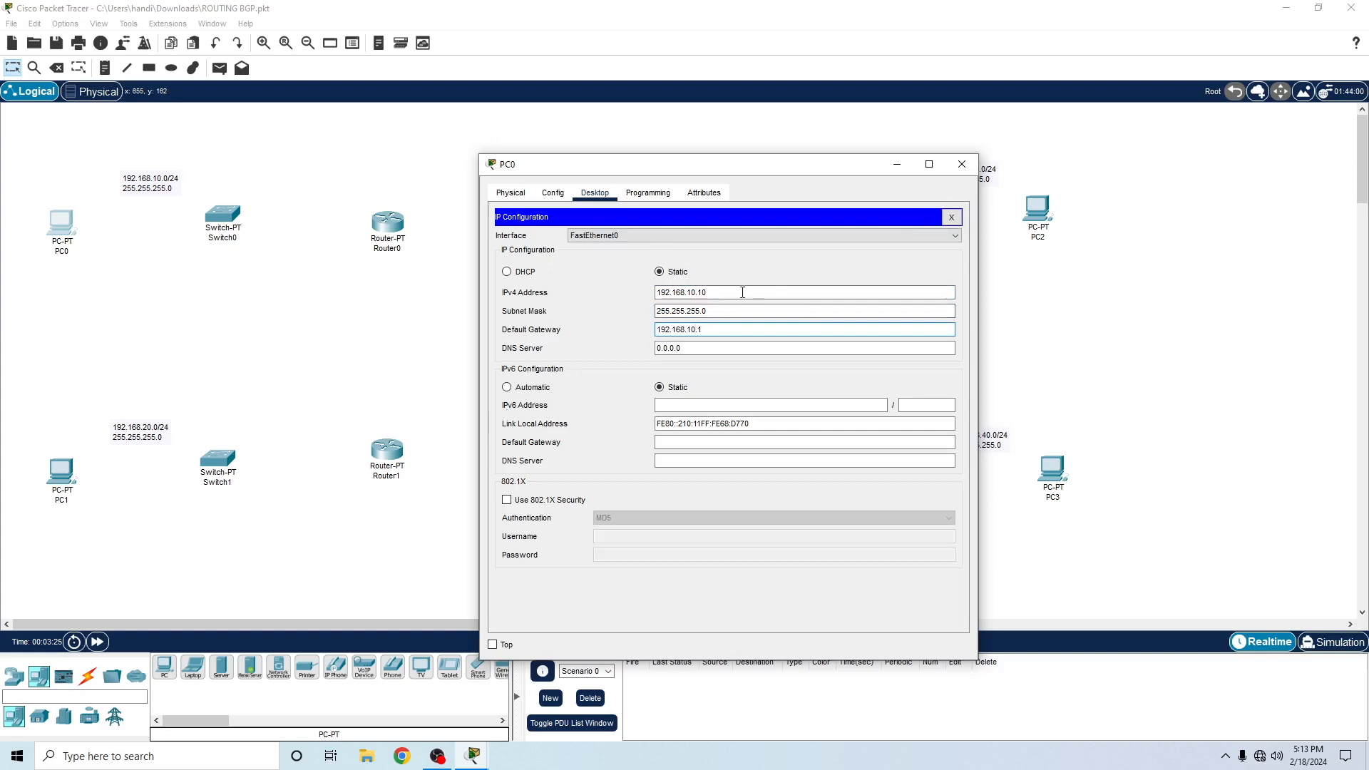
- Set PC0's default gateway to 192.168.10.1 and close its window
click(962, 164)
- In PC1's IP configuration, set the static IPv4 address 192.168.20.10 with subnet mask 255.255.255.0
click(79, 474)
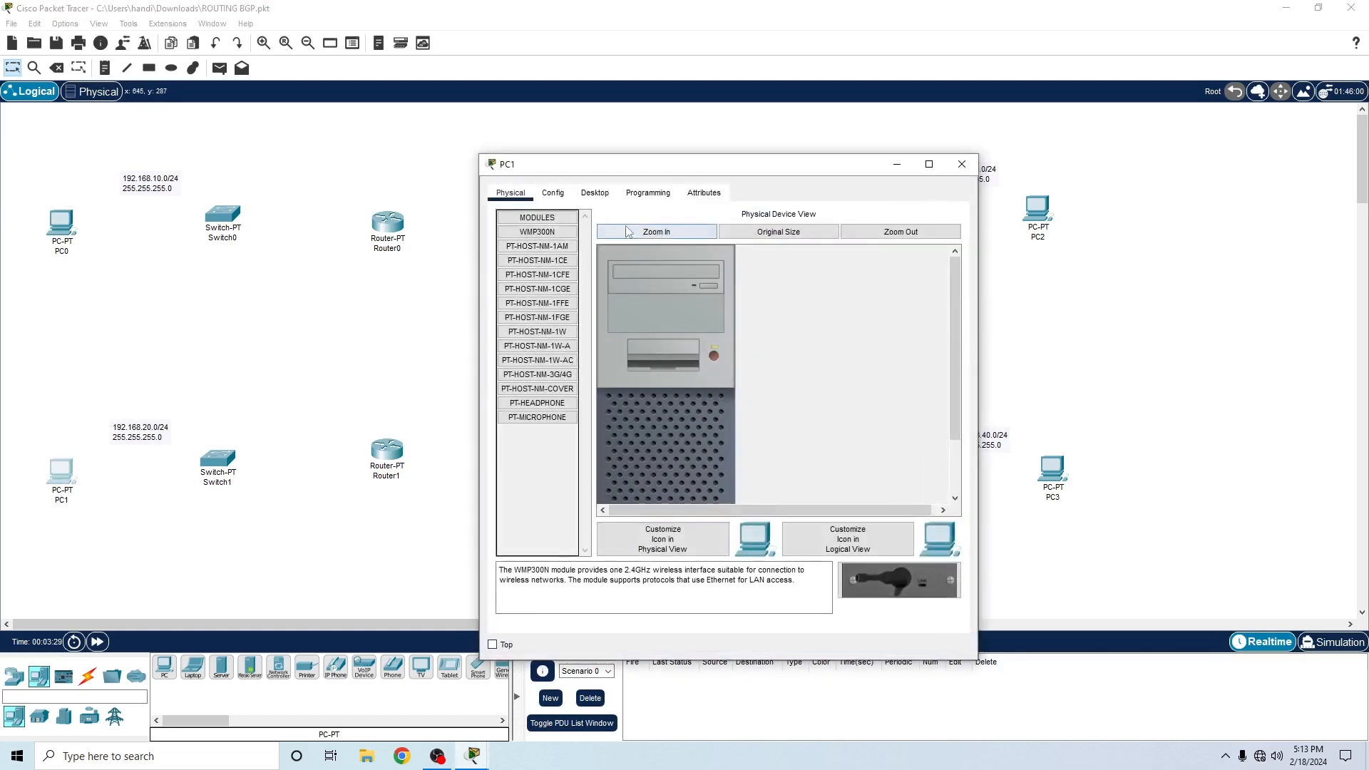
click(596, 194)
click(538, 262)
click(713, 293)
text(1)
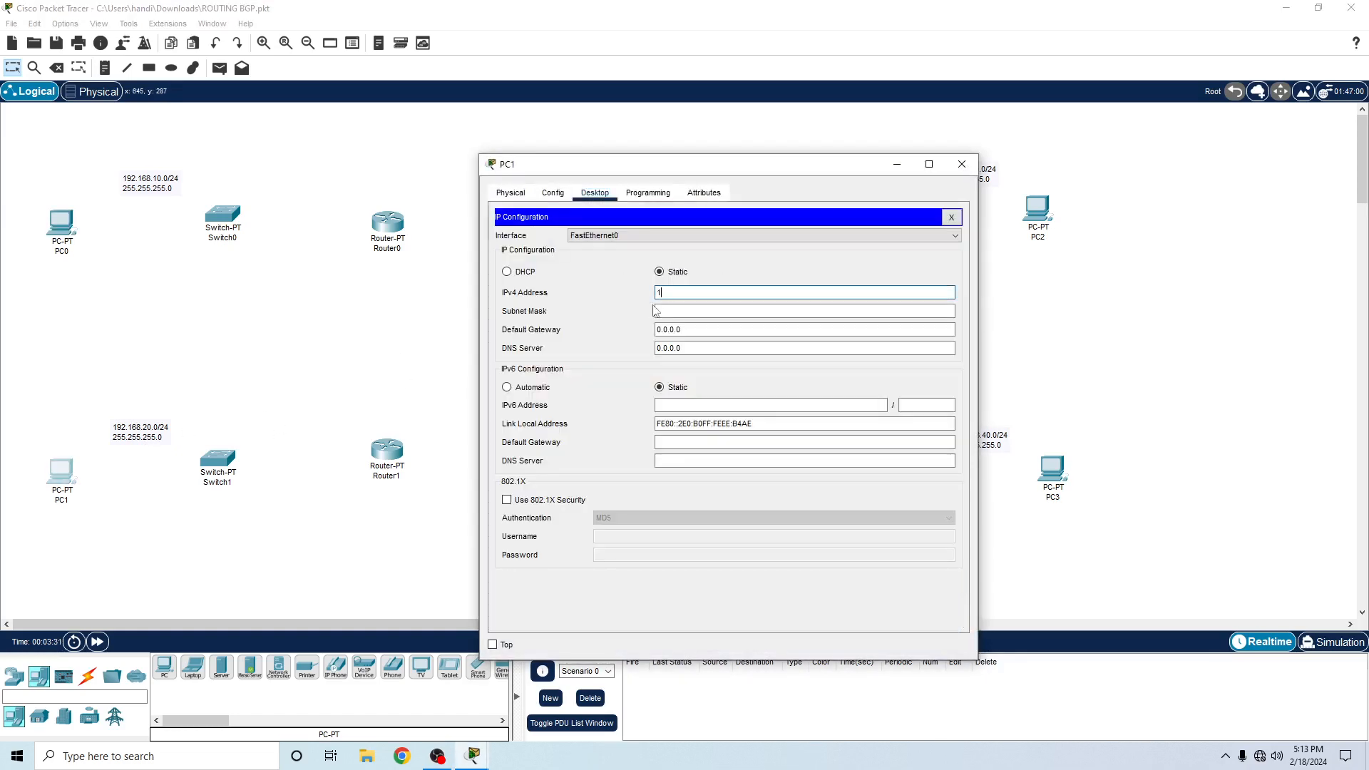
text(95.168.20.10)
key(Tab)
key(Tab)
- Set PC1's default gateway to 192.168.20.1 and close its window
text(1)
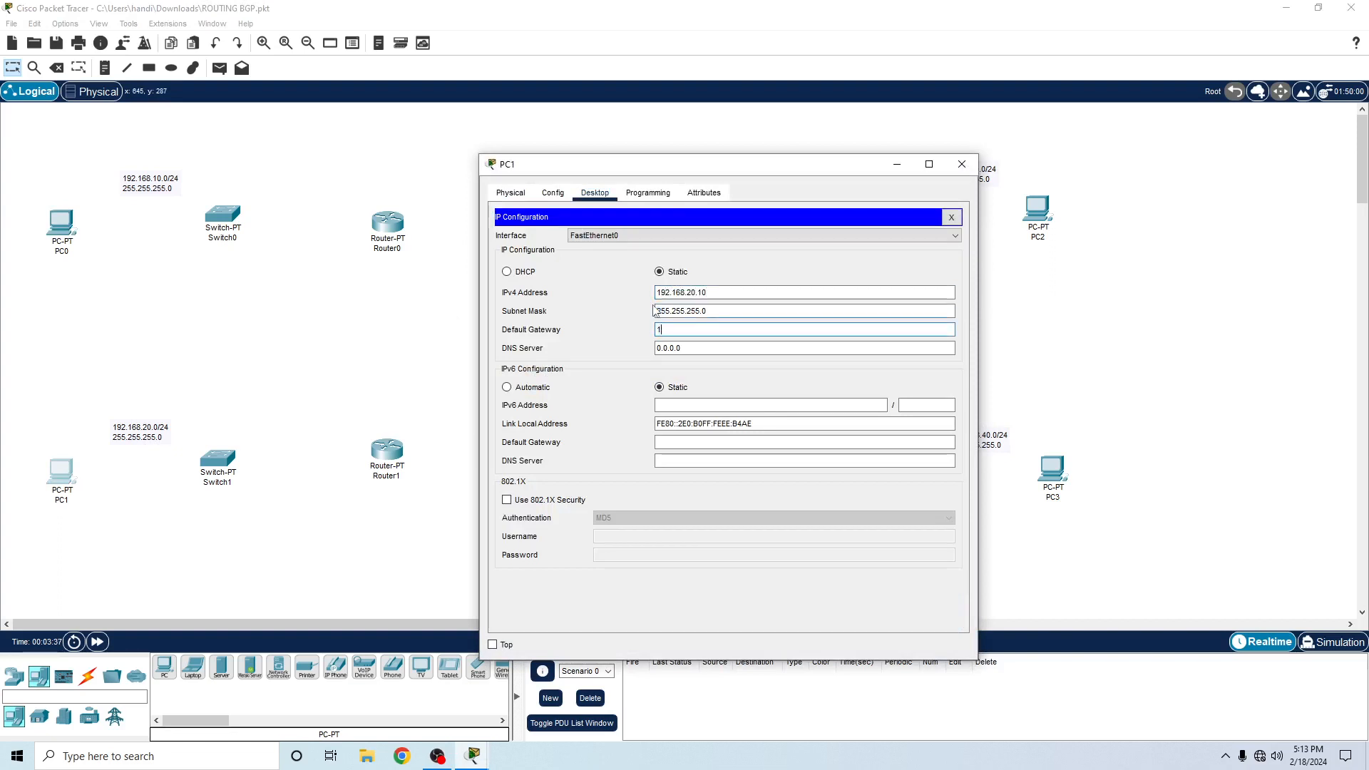
text(92.168.20.1)
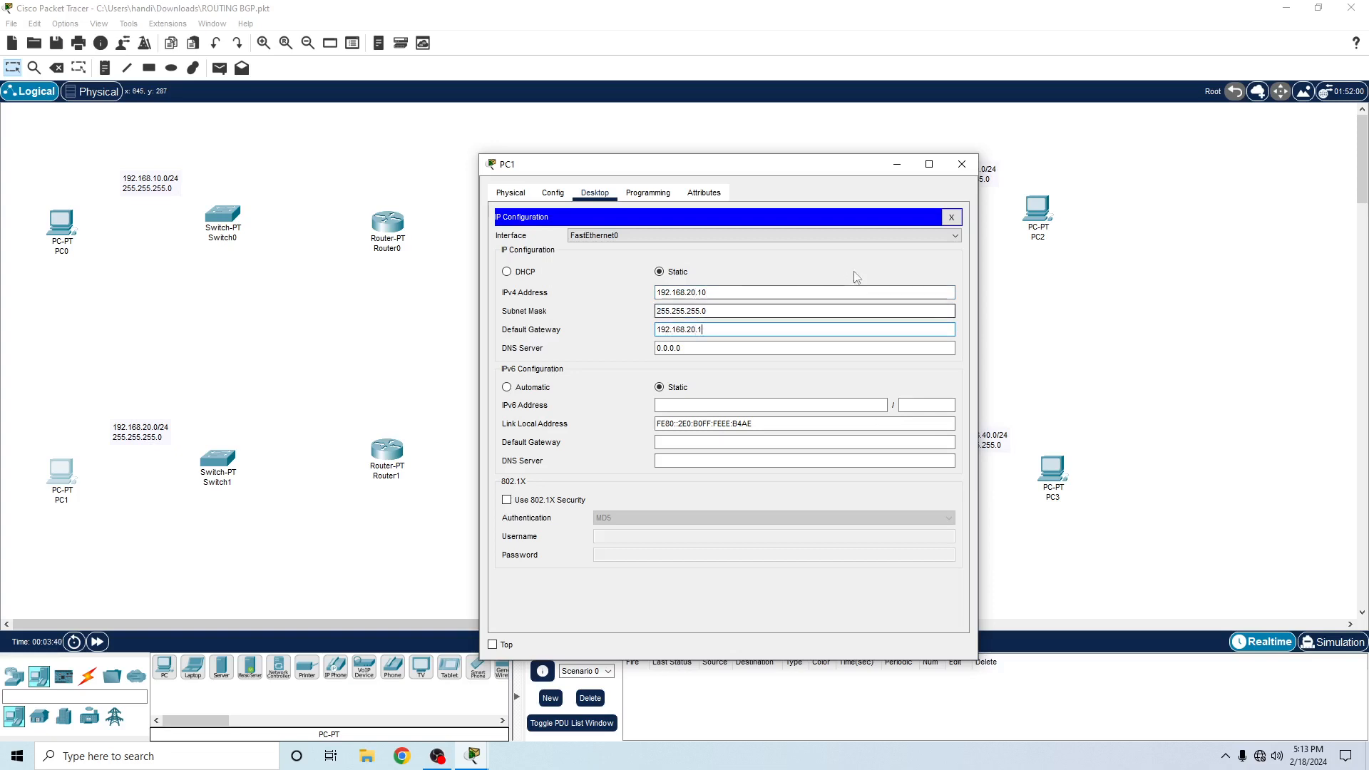
click(962, 164)
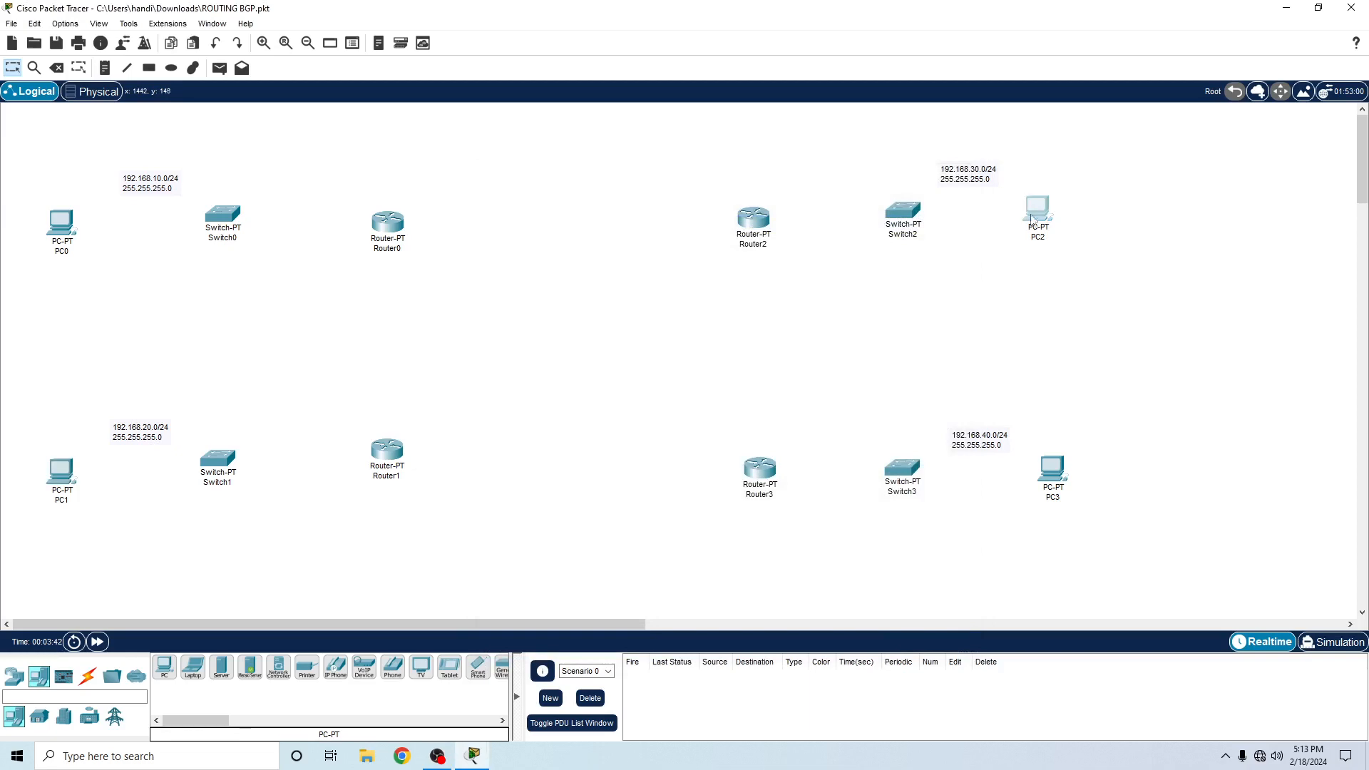
- In PC2's IP configuration, set the static IPv4 address 192.168.30.10 with subnet mask 255.255.255.0
click(1036, 208)
click(597, 193)
drag(667, 171, 503, 131)
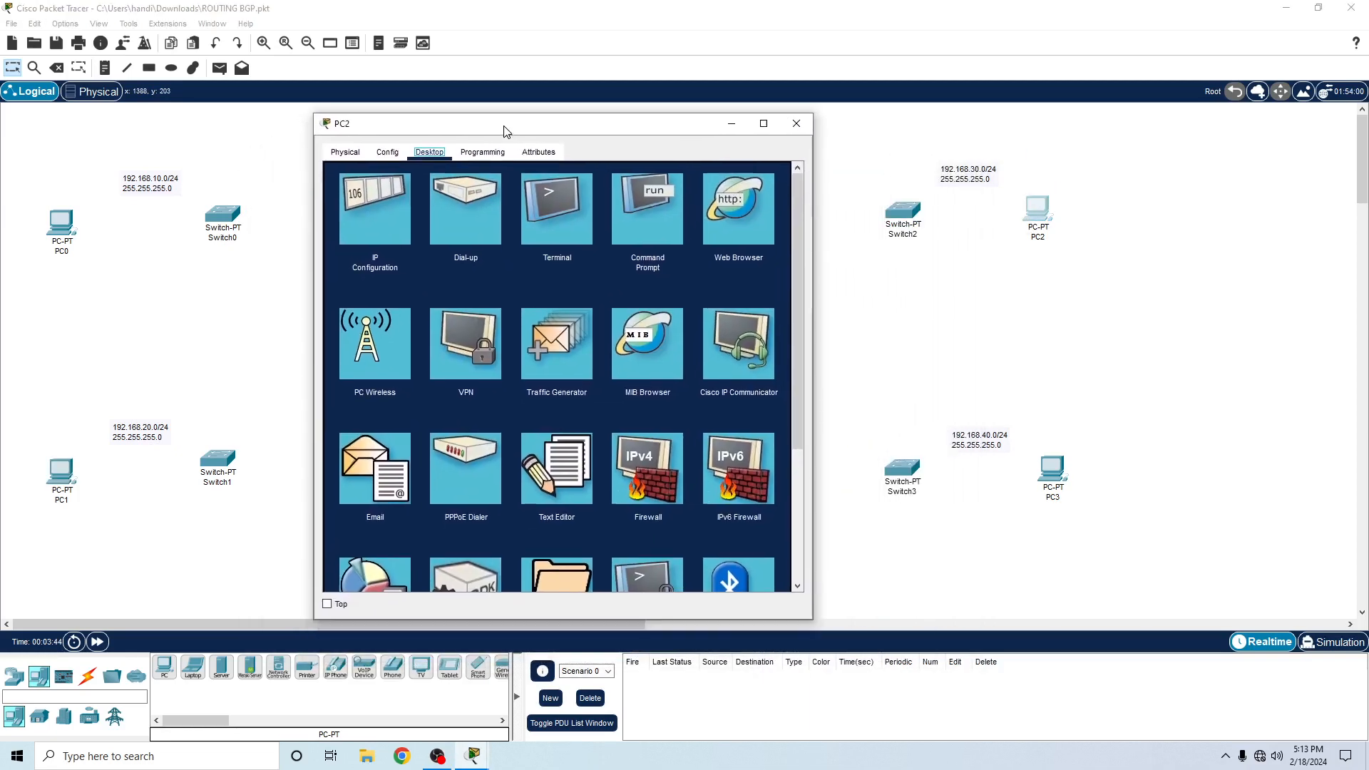
click(376, 210)
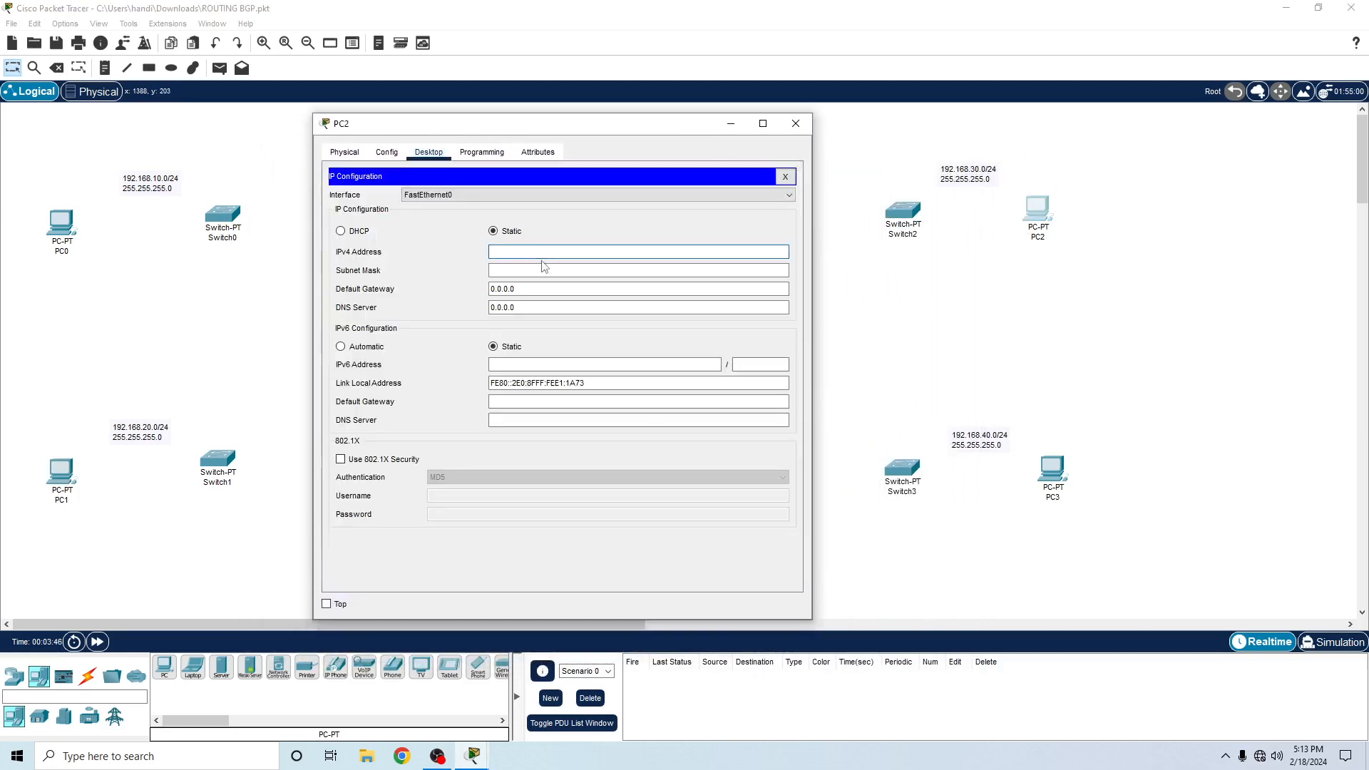
text(192.168.30.10)
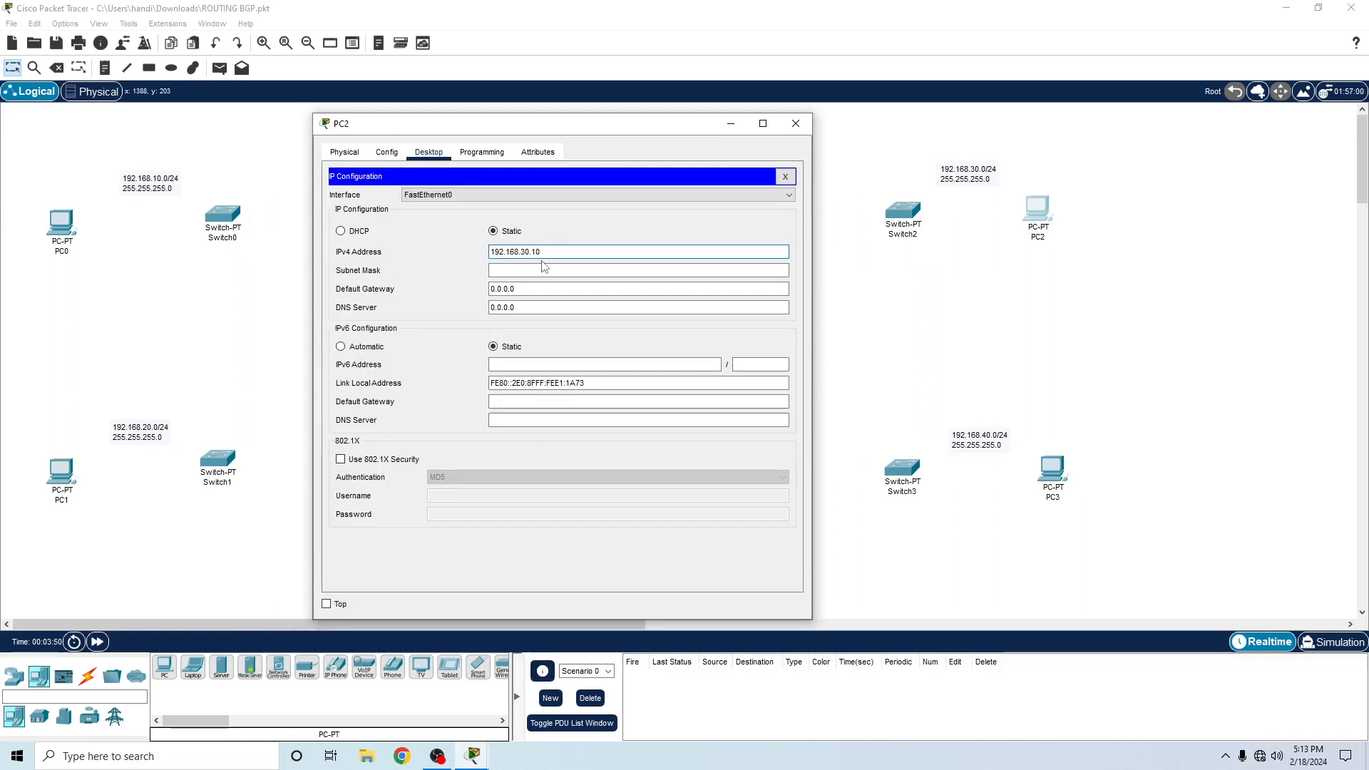
key(Tab)
key(Tab)
- Set PC2's default gateway to 192.168.30.1 and close its window
text(192)
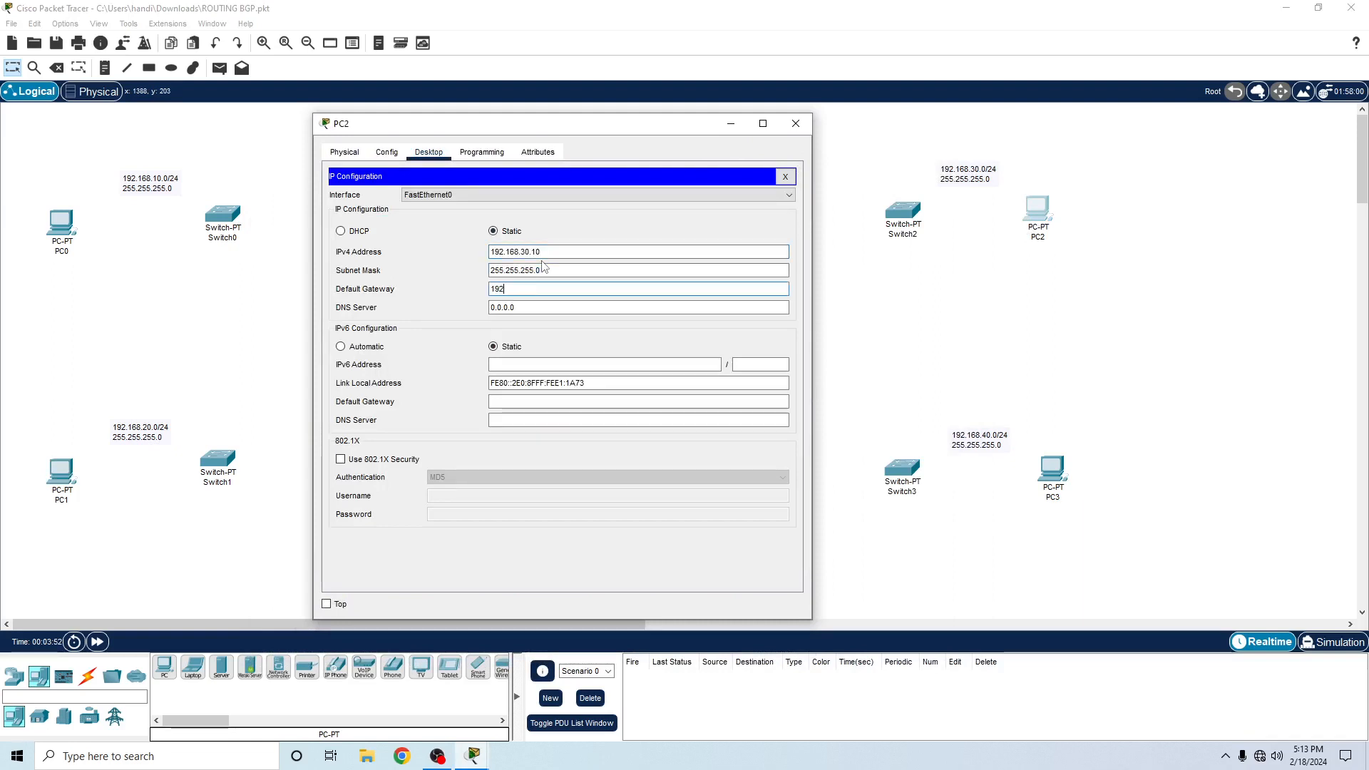
text(.168.2)
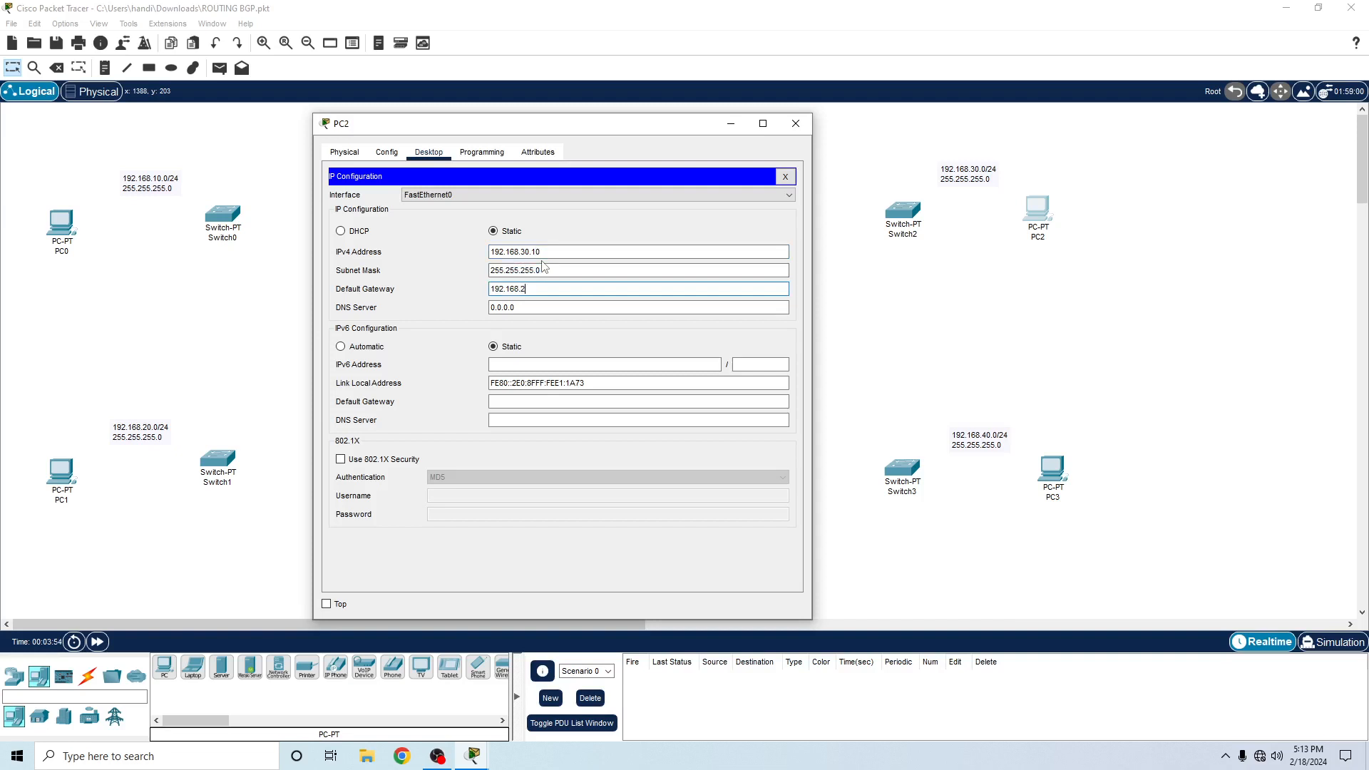
key(BackSpace)
text(320.)
key(BackSpace)
key(BackSpace)
text(0.1)
click(796, 124)
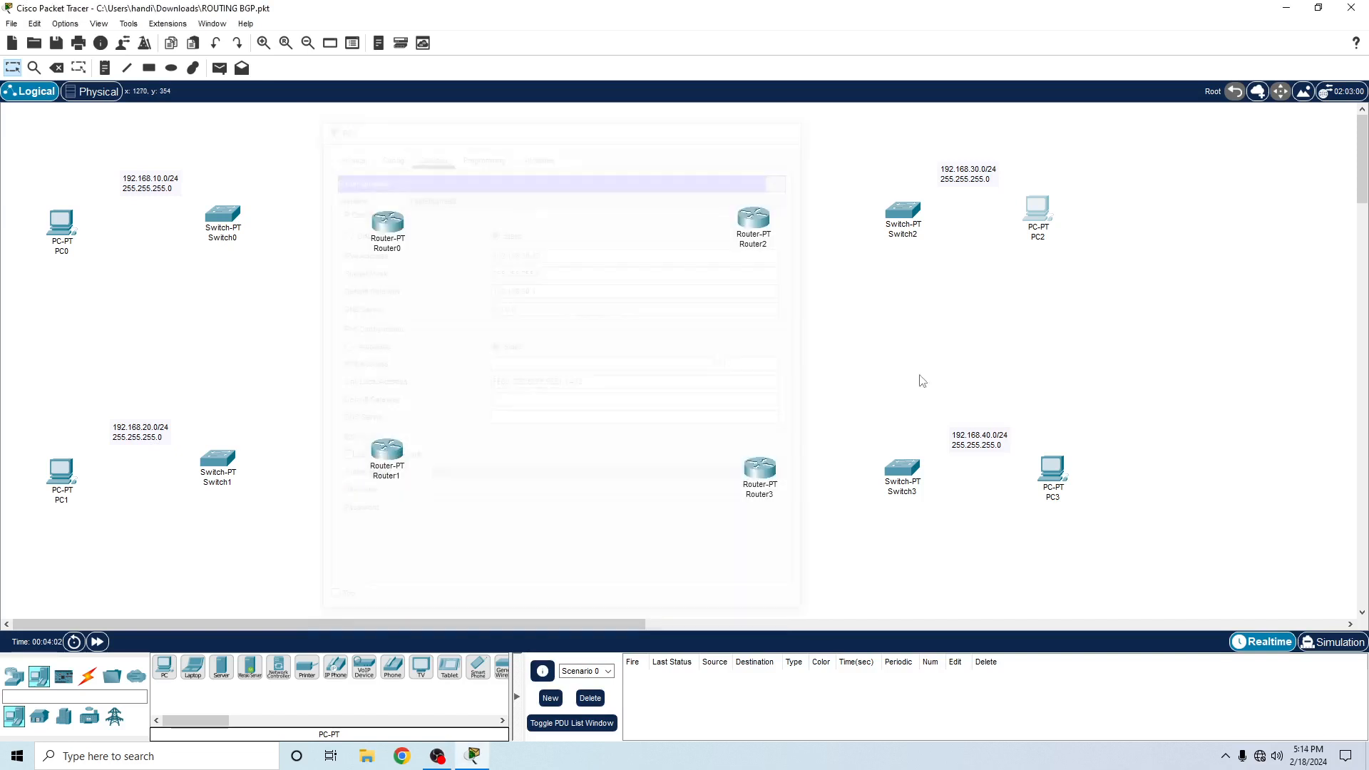
- In PC3's IP configuration, set the static IPv4 address 192.168.40.10 with subnet mask 255.255.255.0
click(1059, 479)
click(595, 194)
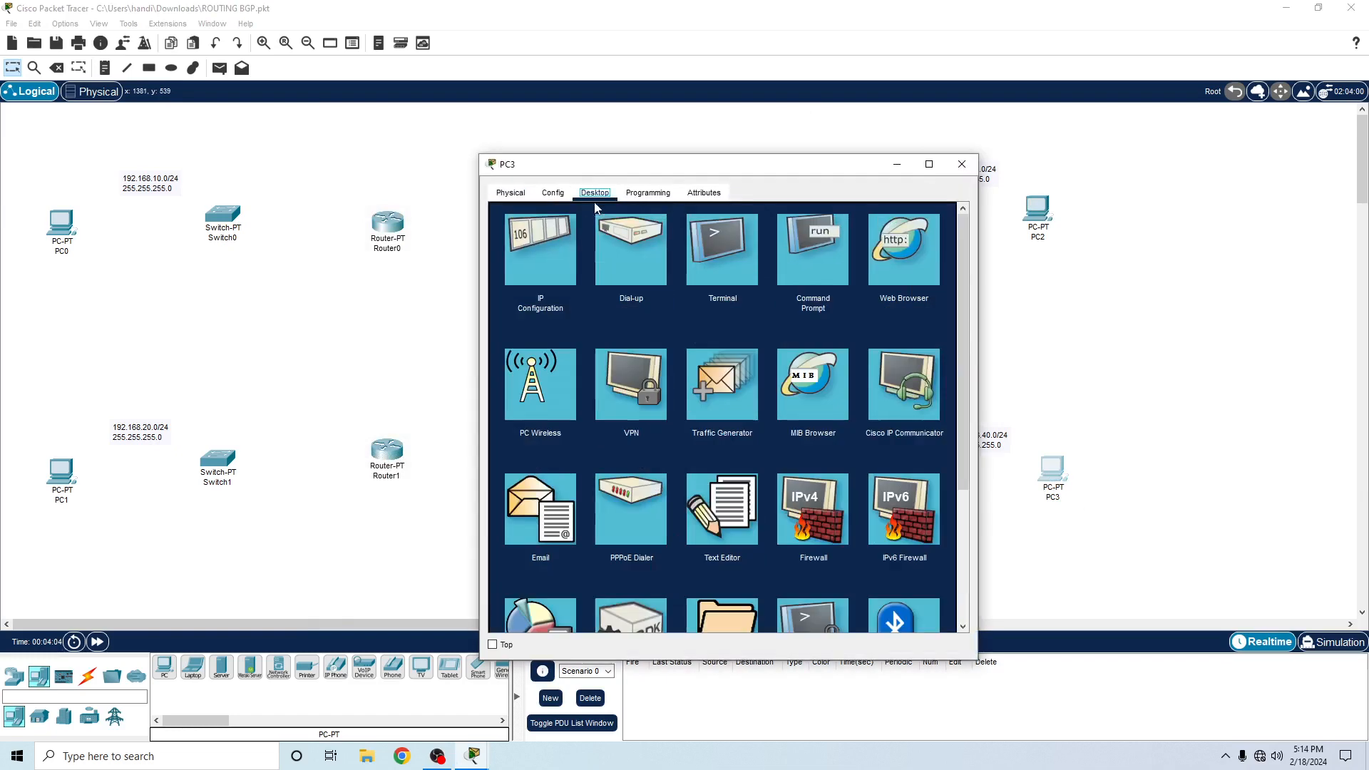
click(540, 246)
click(670, 292)
text(192)
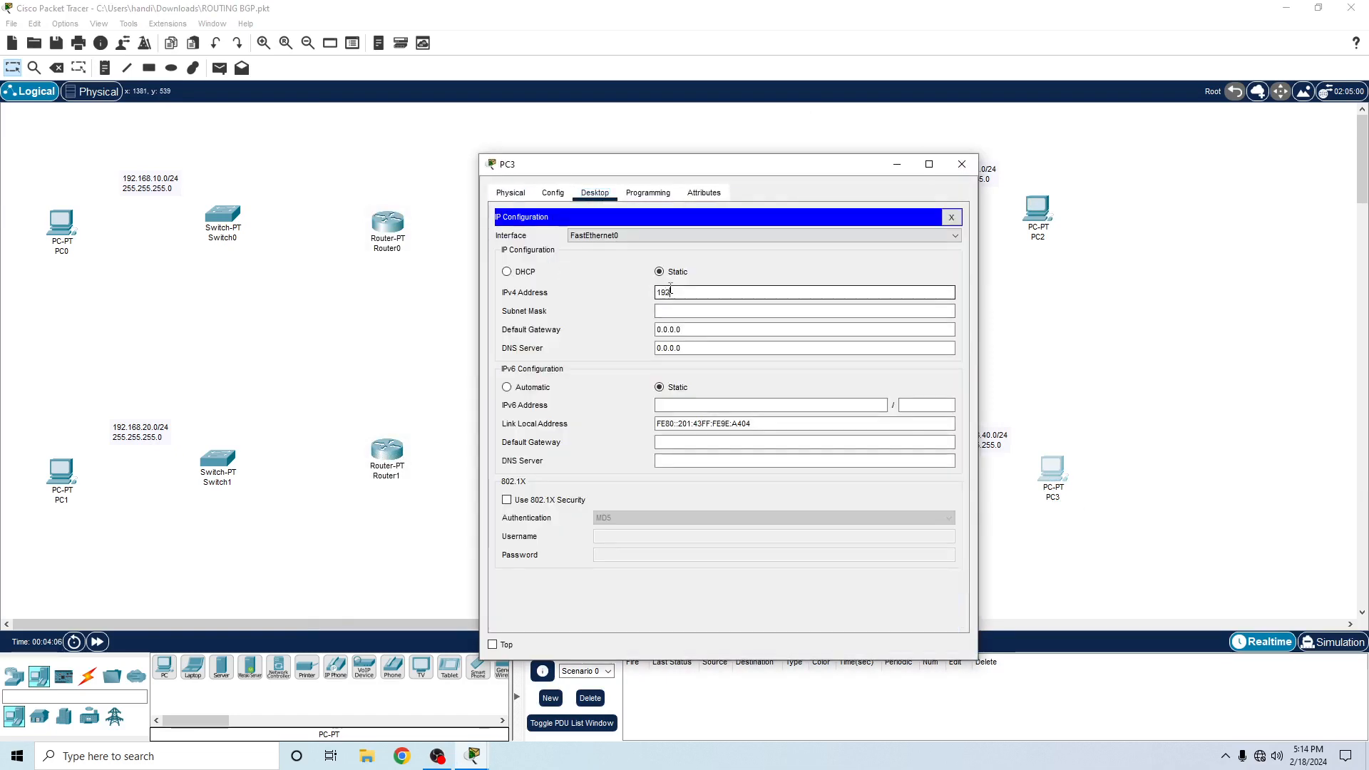
text(.168.)
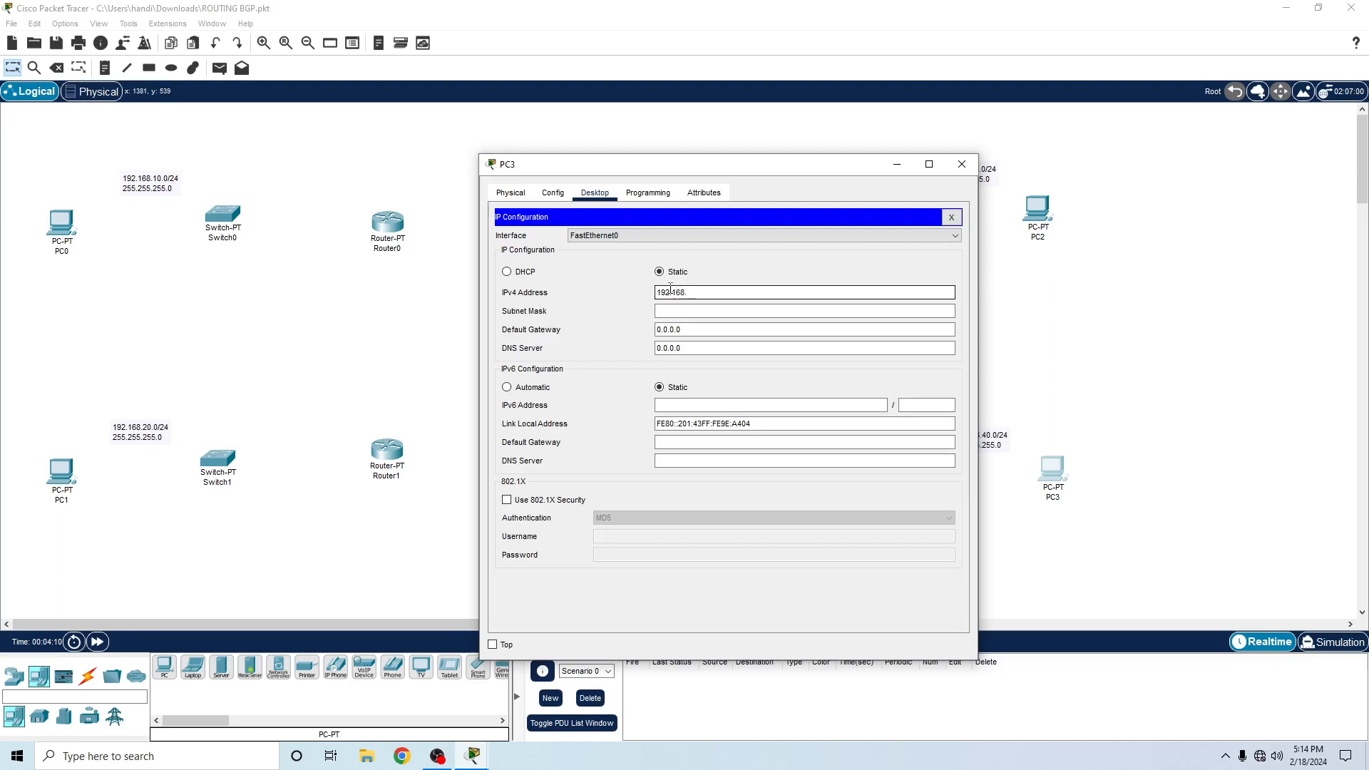
text(40)
drag(670, 163, 449, 120)
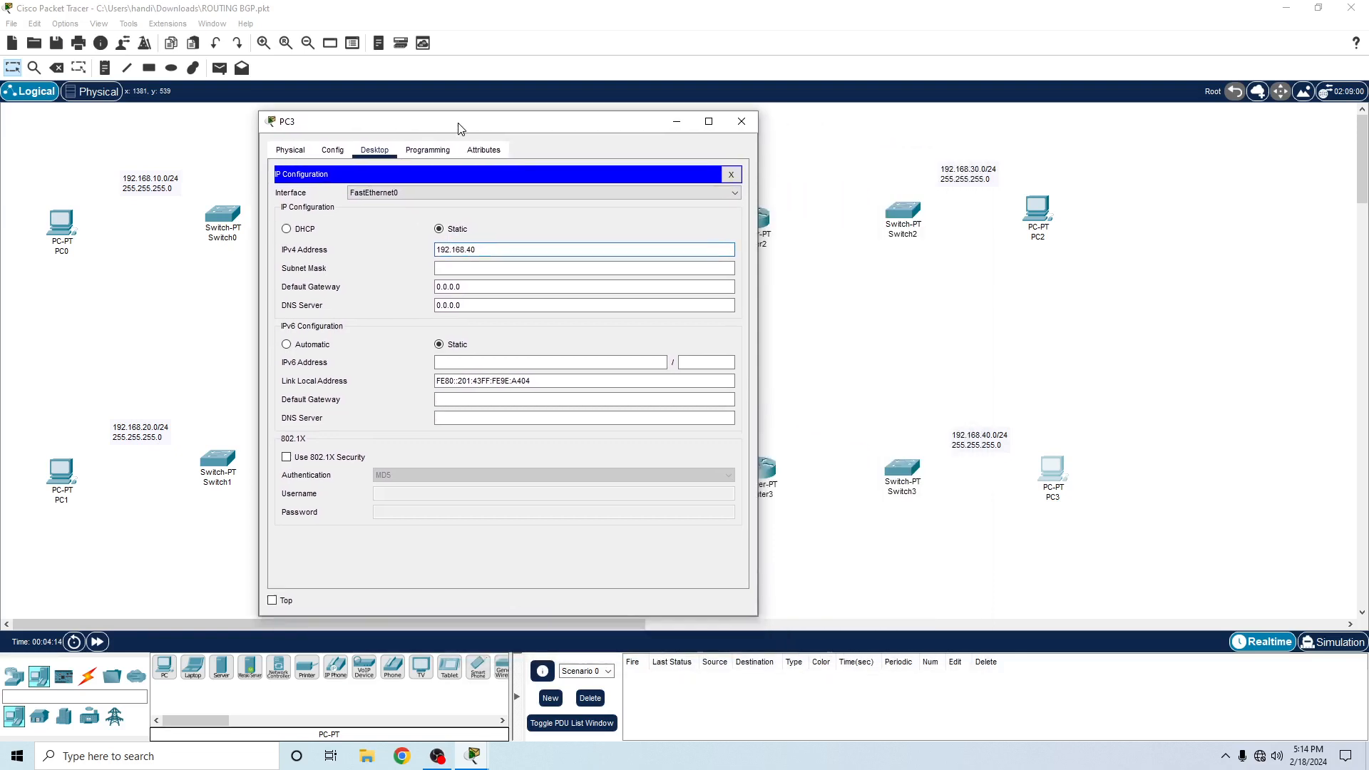
click(590, 251)
text(.10)
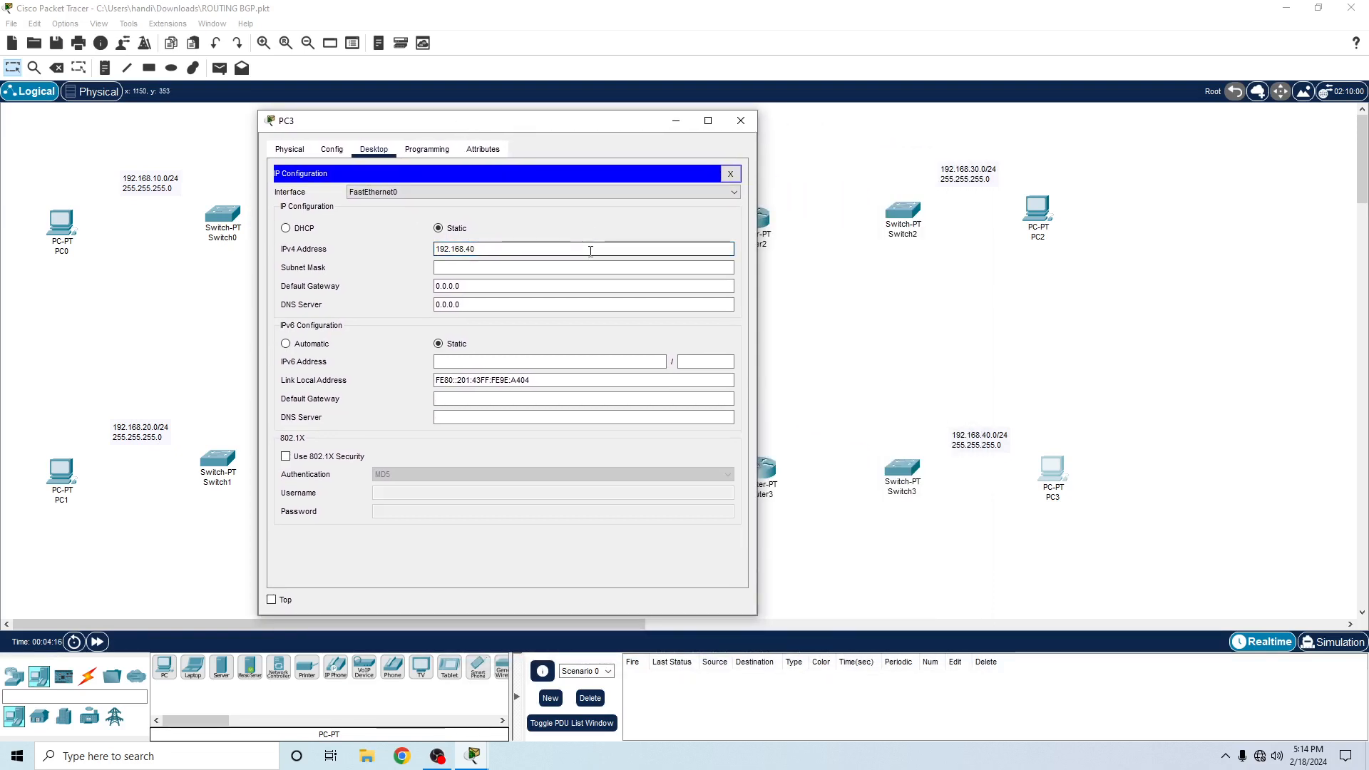
key(Tab)
key(Tab)
key(Tab)
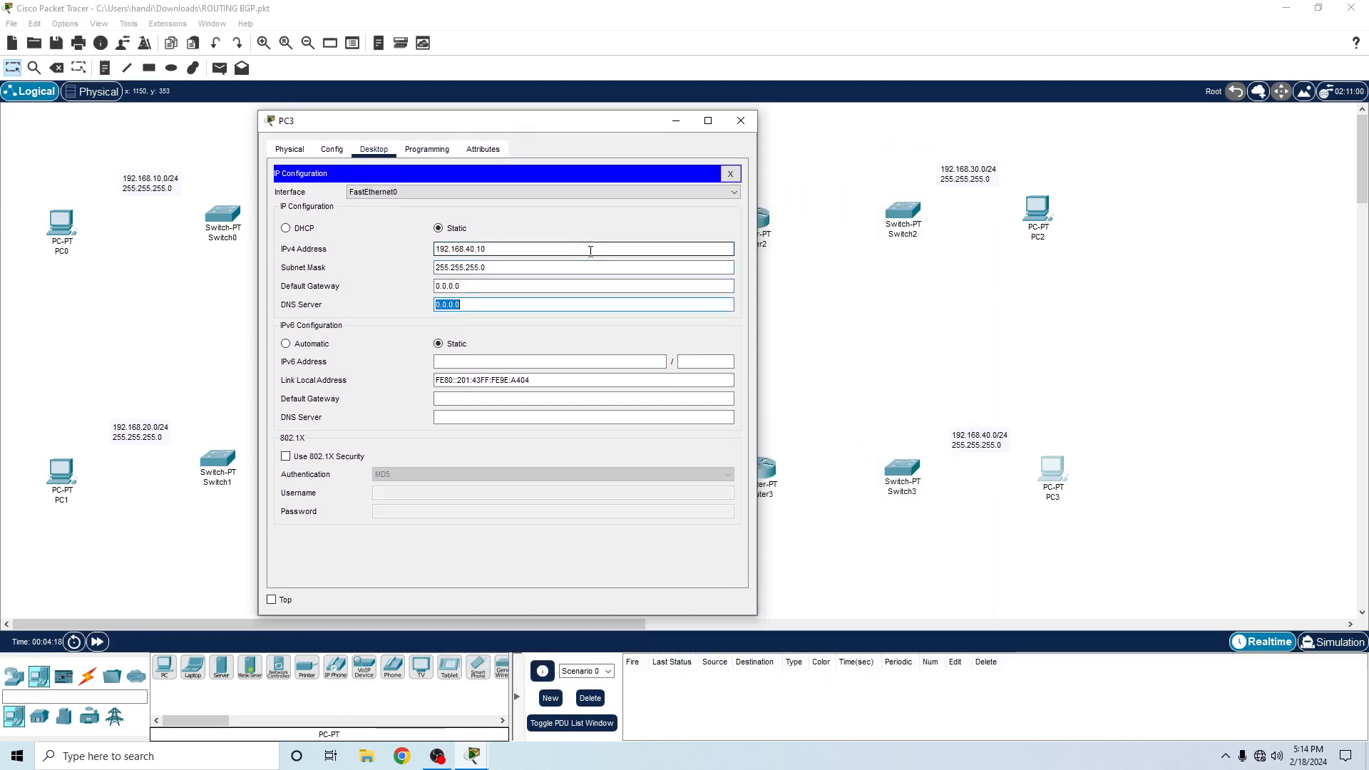
- Fill in PC3's subnet mask 255.255.255.0, set its default gateway to 192.168.40.1 and close its window
click(588, 283)
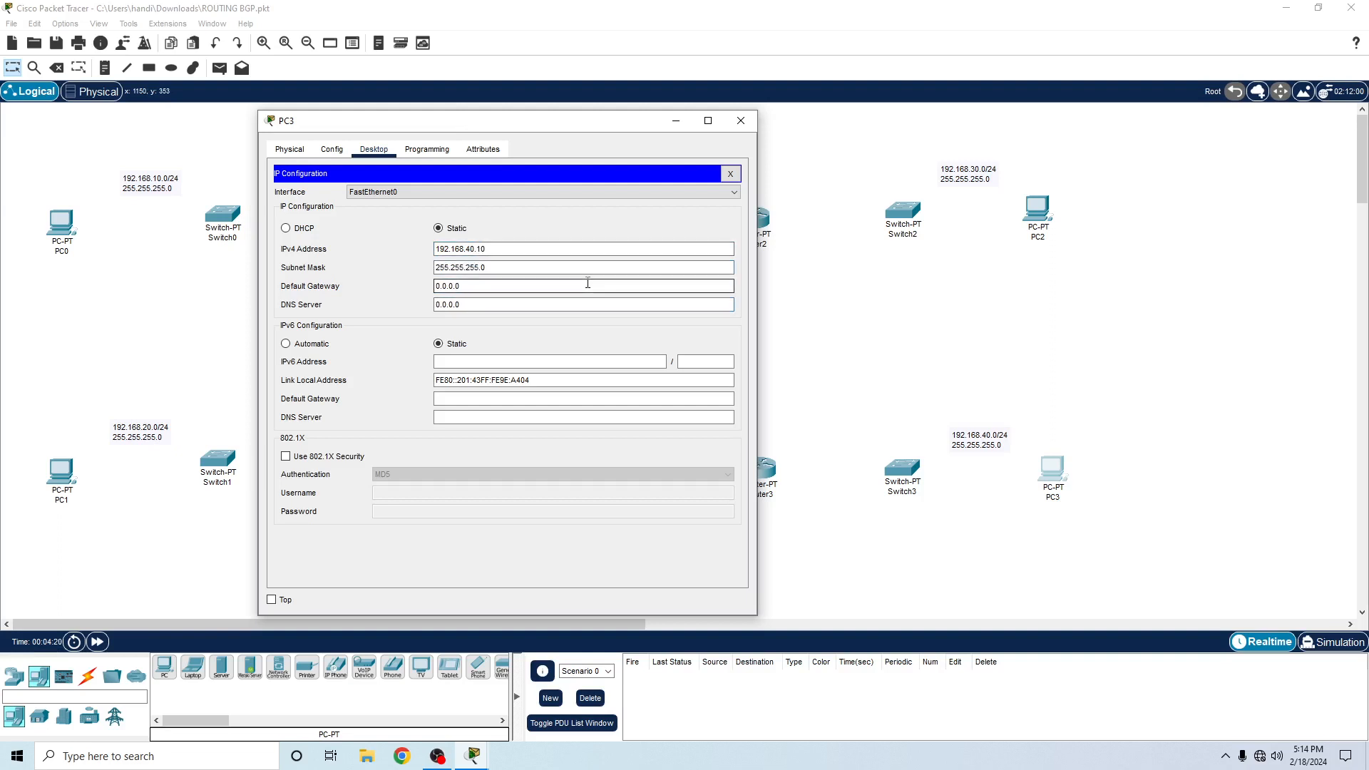
key(BackSpace)
key(BackSpace)
key(BackSpace)
text(192.168.40.1)
click(741, 126)
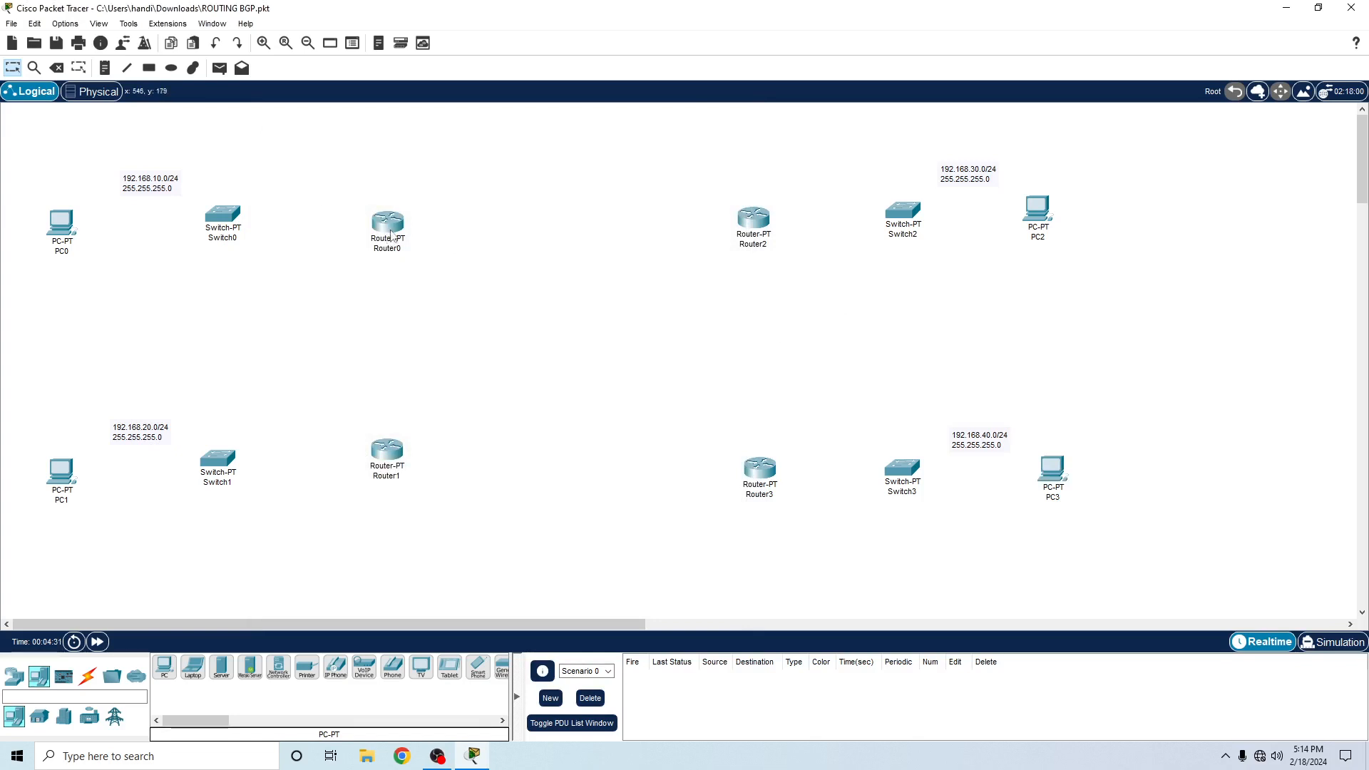
- Add a TELKOMSEL text note beside Router0
click(105, 68)
click(417, 242)
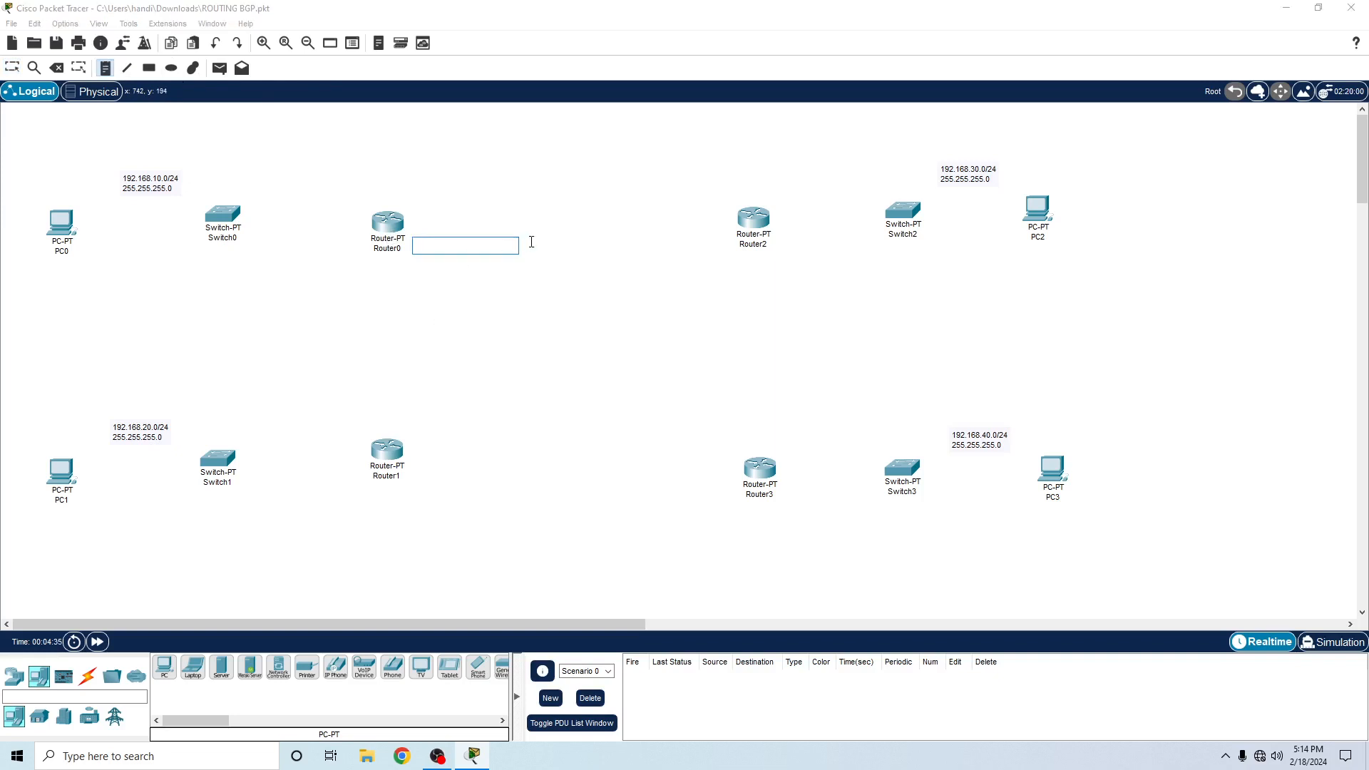
text(TELKOMSEL)
- Add an INDIHOME text note beside Router1
click(418, 442)
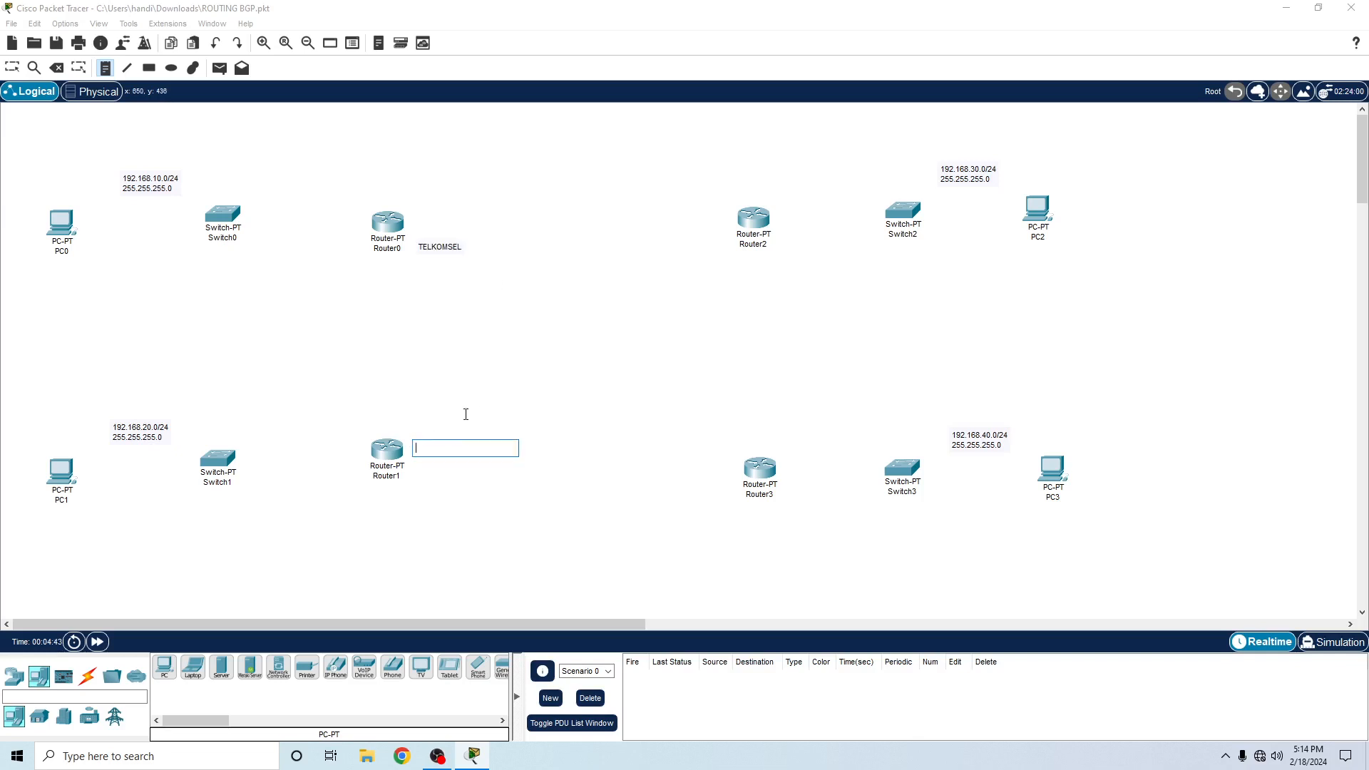
text(B)
key(BackSpace)
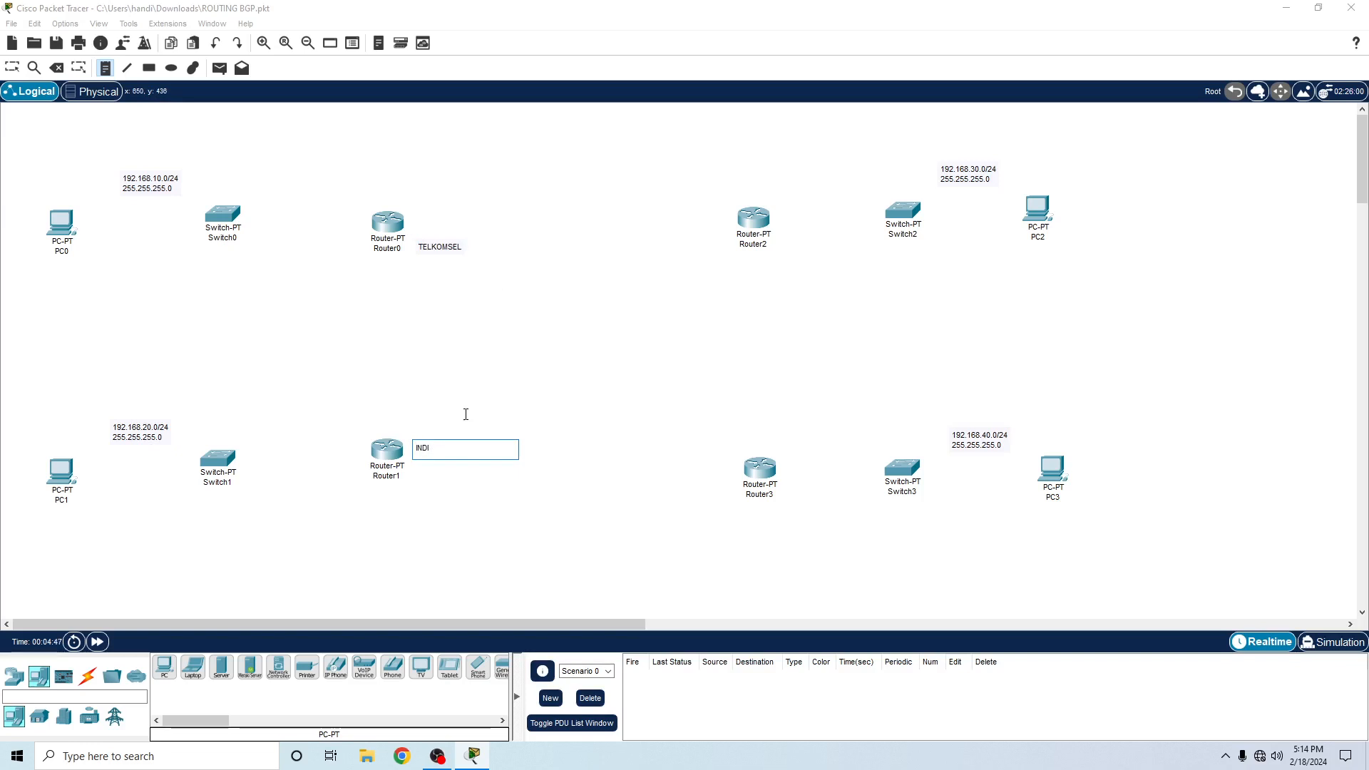
text(HOME)
- Add an ICON_NET text note near Router2 and leave note placement without adding another one
click(631, 269)
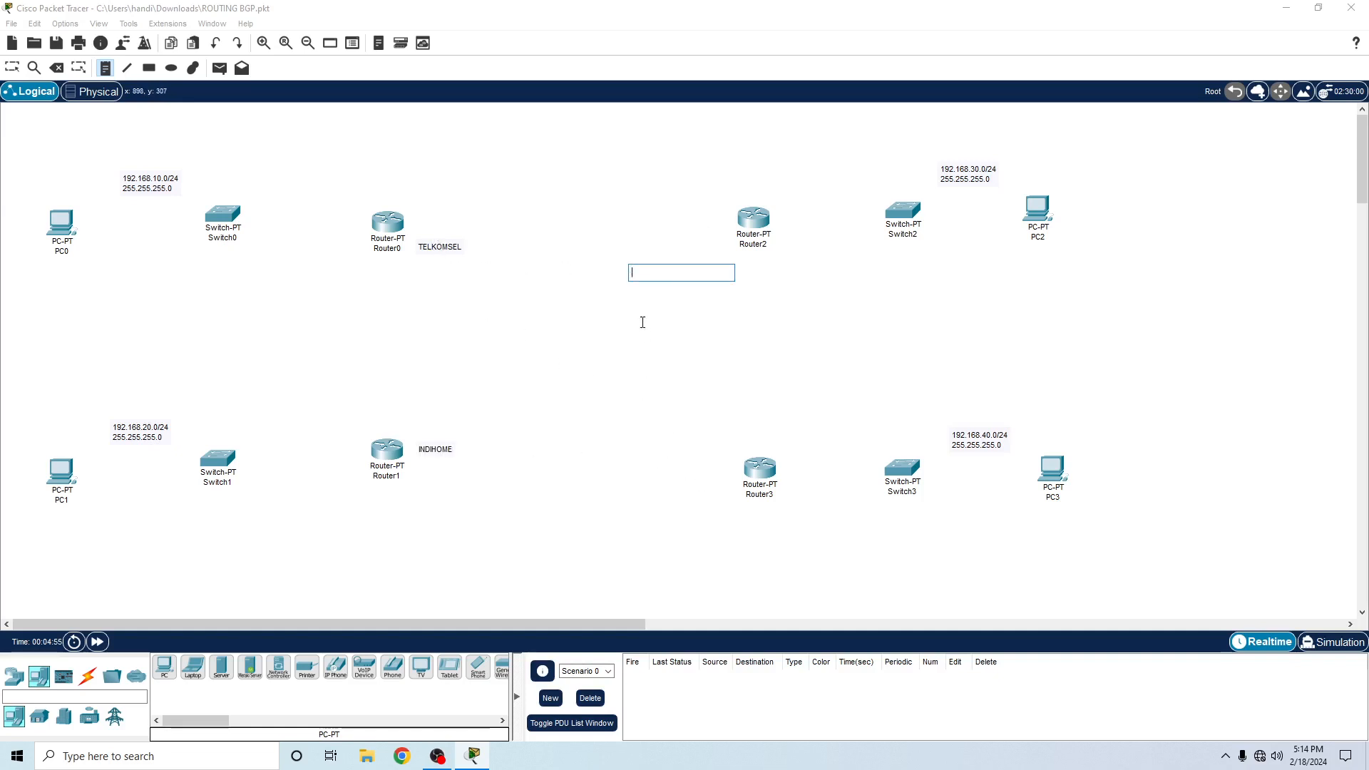
text(ICON NE)
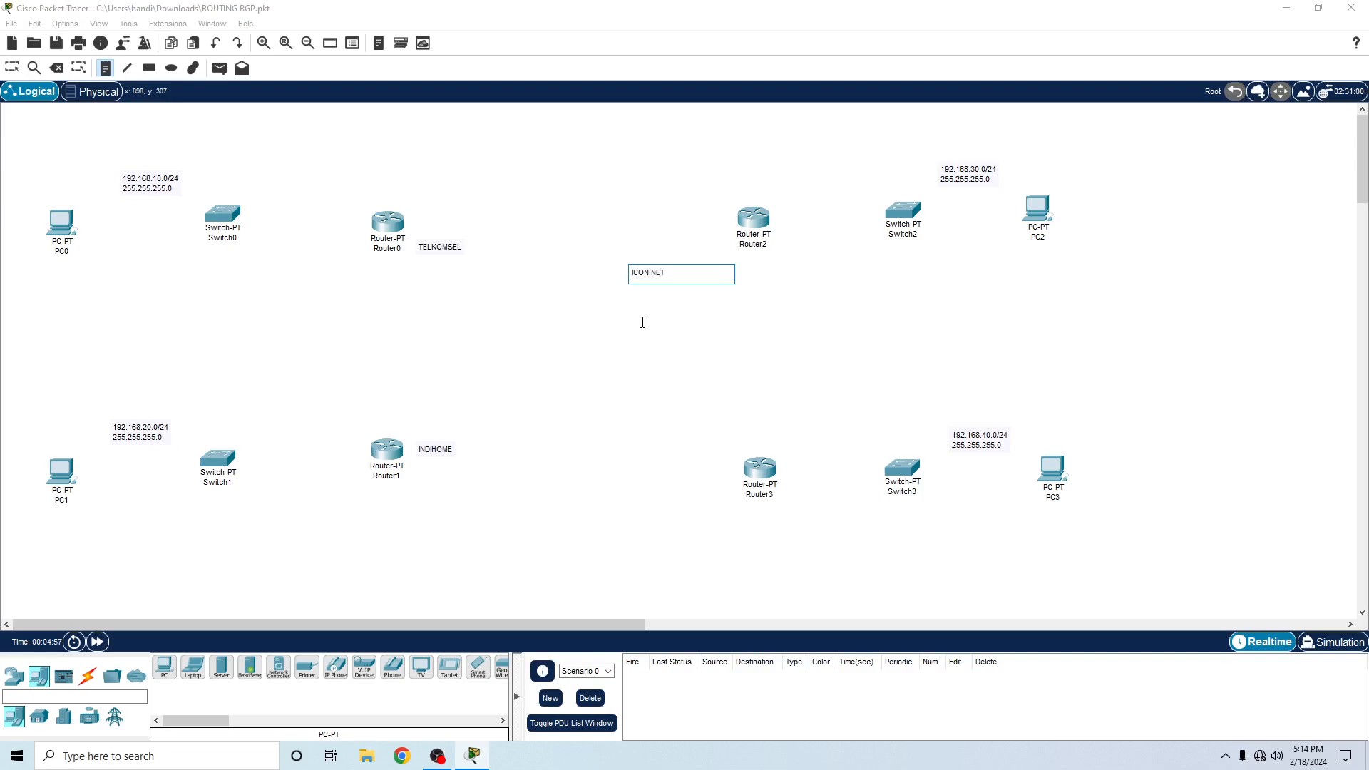
text(T)
key(Left)
key(Left)
key(Left)
key(BackSpace)
text(_)
click(653, 453)
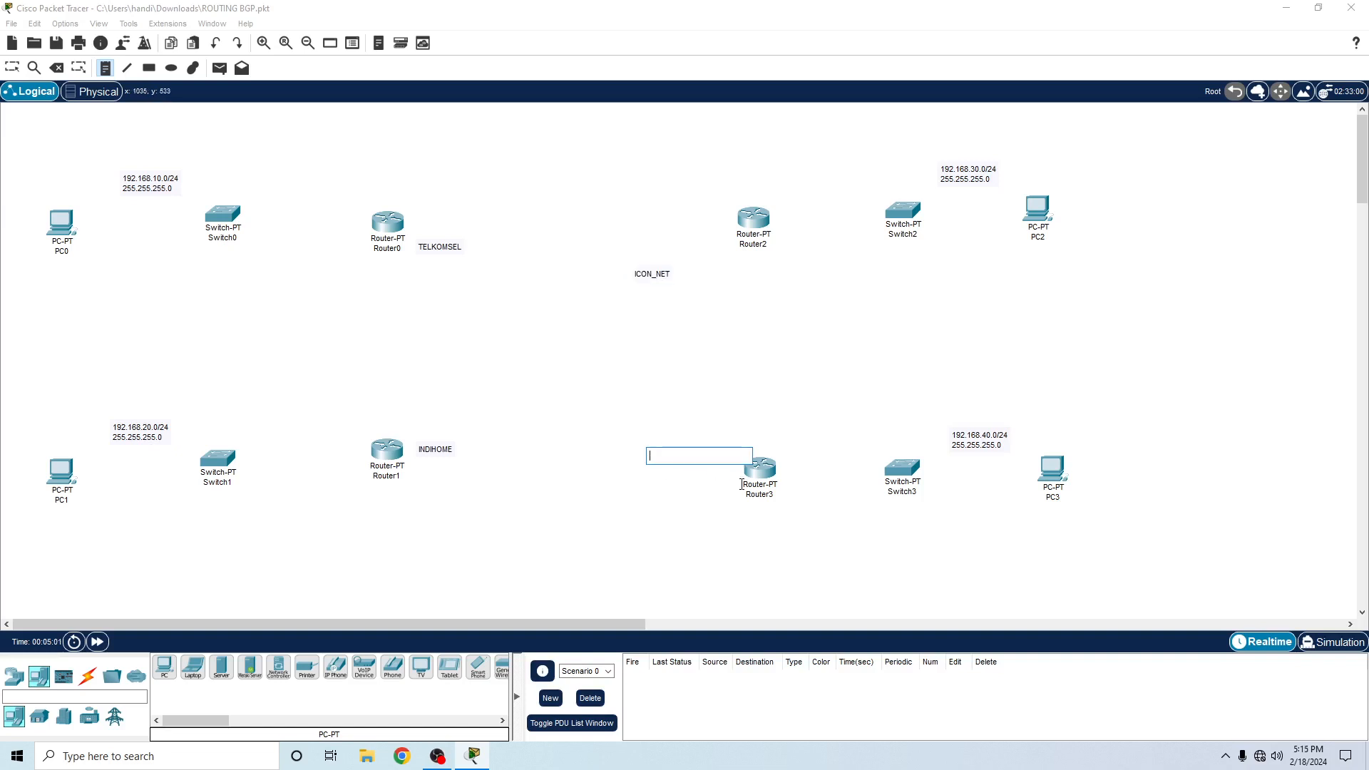
key(Escape)
key(Escape)
- Shift Router3, Switch3, PC3 and the 192.168.40.0/24 label slightly upward, and move the ICON_NET label beside Router2, level with TELKOMSEL
drag(760, 468, 760, 455)
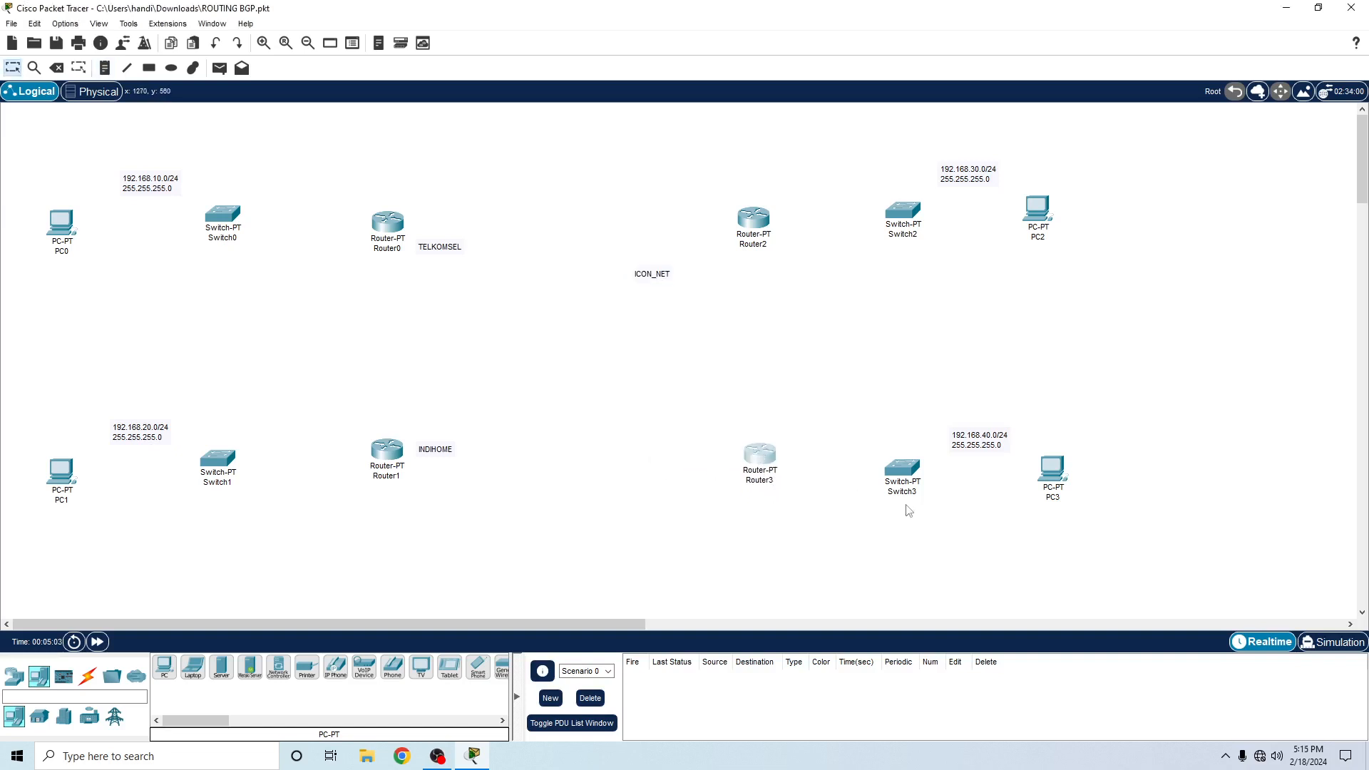
drag(859, 400, 1081, 576)
drag(999, 437, 1004, 414)
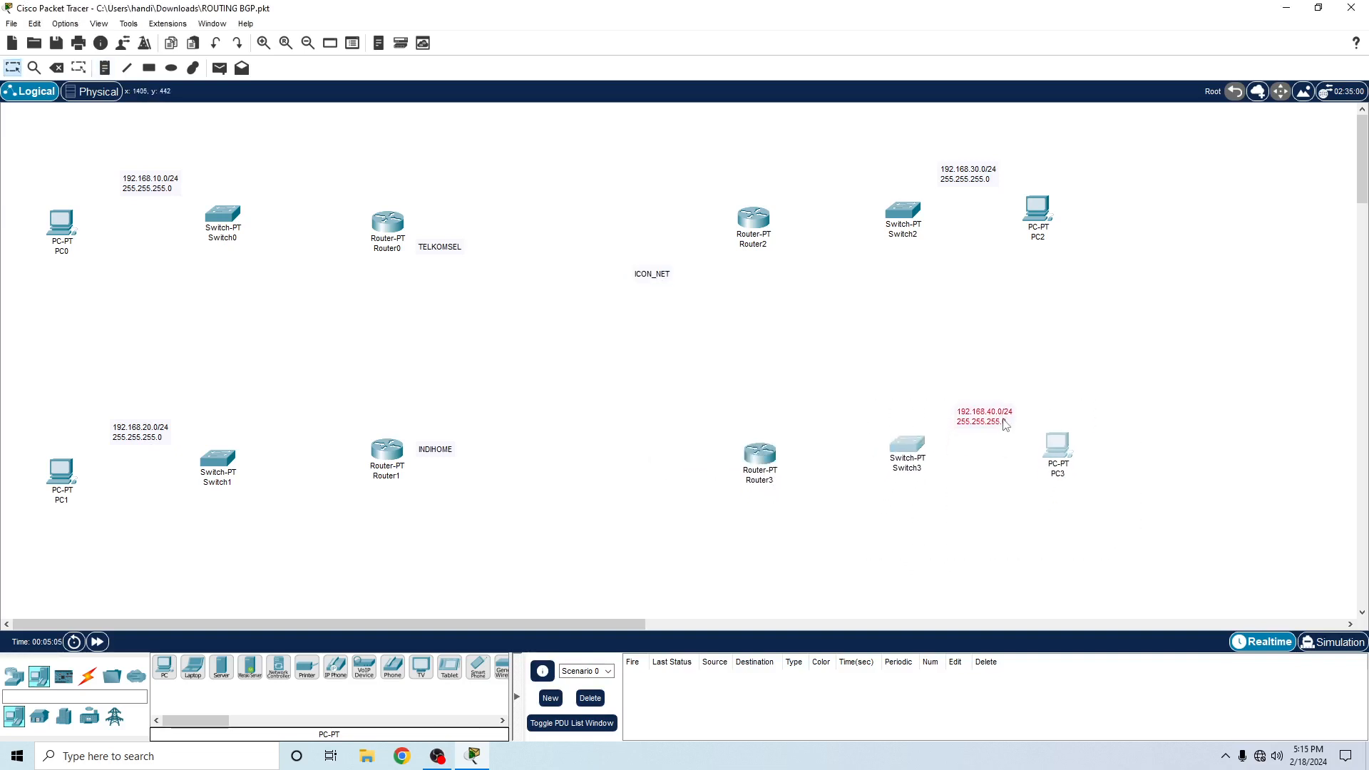
click(821, 502)
drag(653, 278, 682, 253)
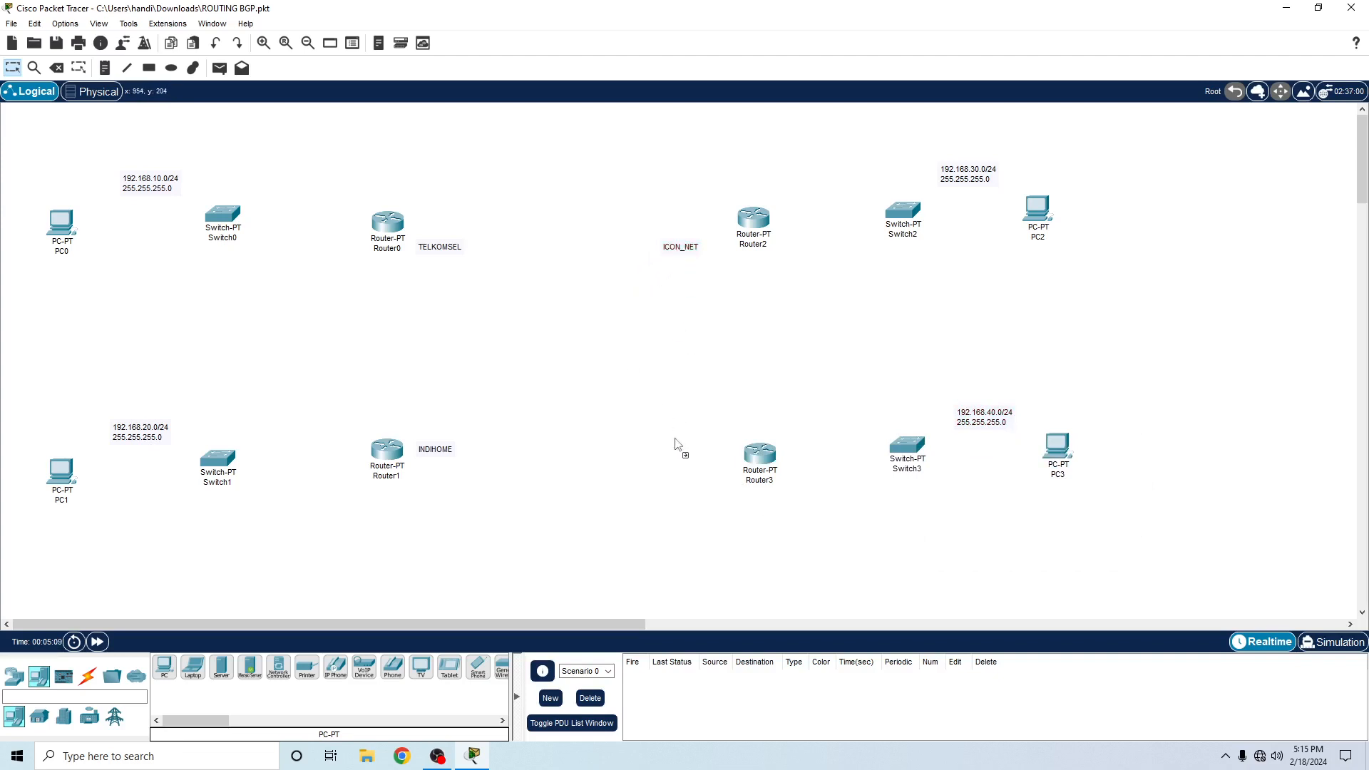
- Duplicate the ICON_NET label beside Router3 and change the copy's text to BIZNET
key(ctrl+v)
double_click(690, 452)
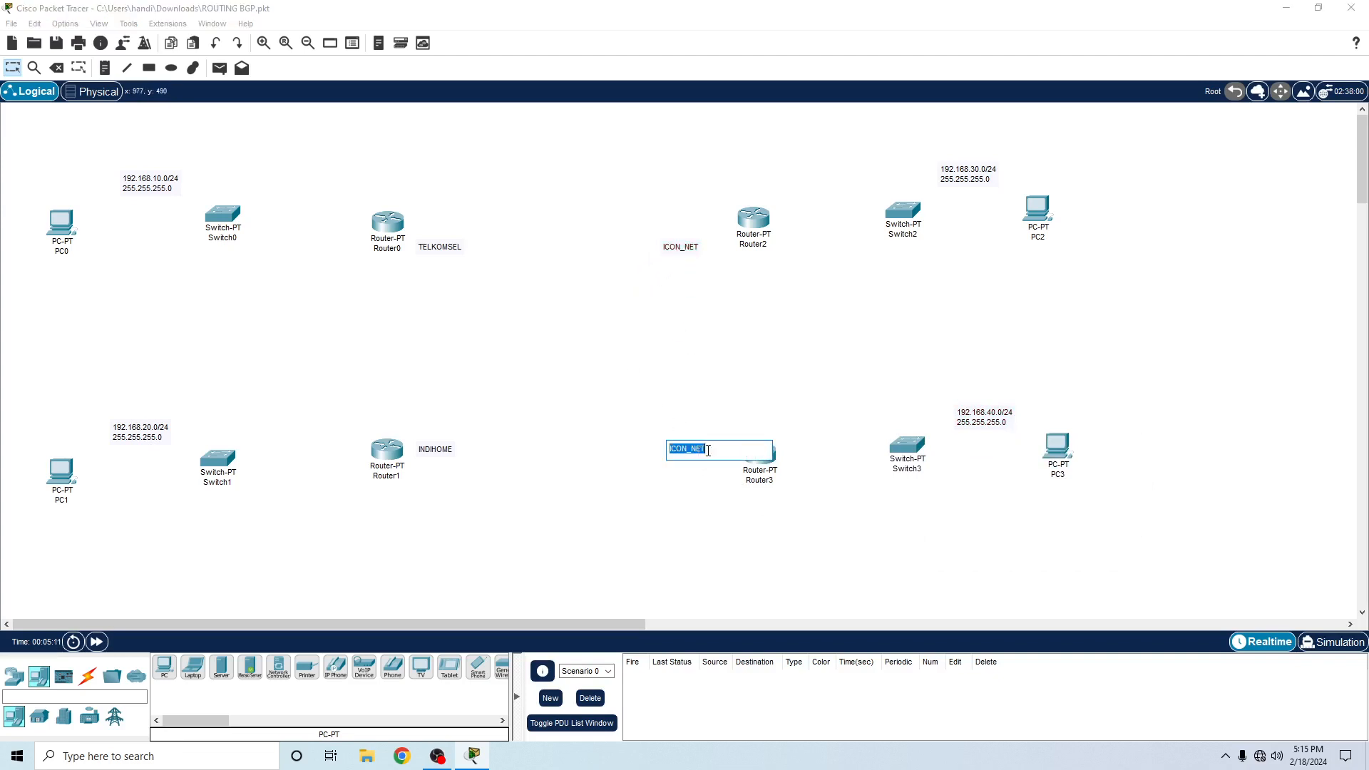
click(718, 454)
key(ctrl+a)
text(B)
click(767, 402)
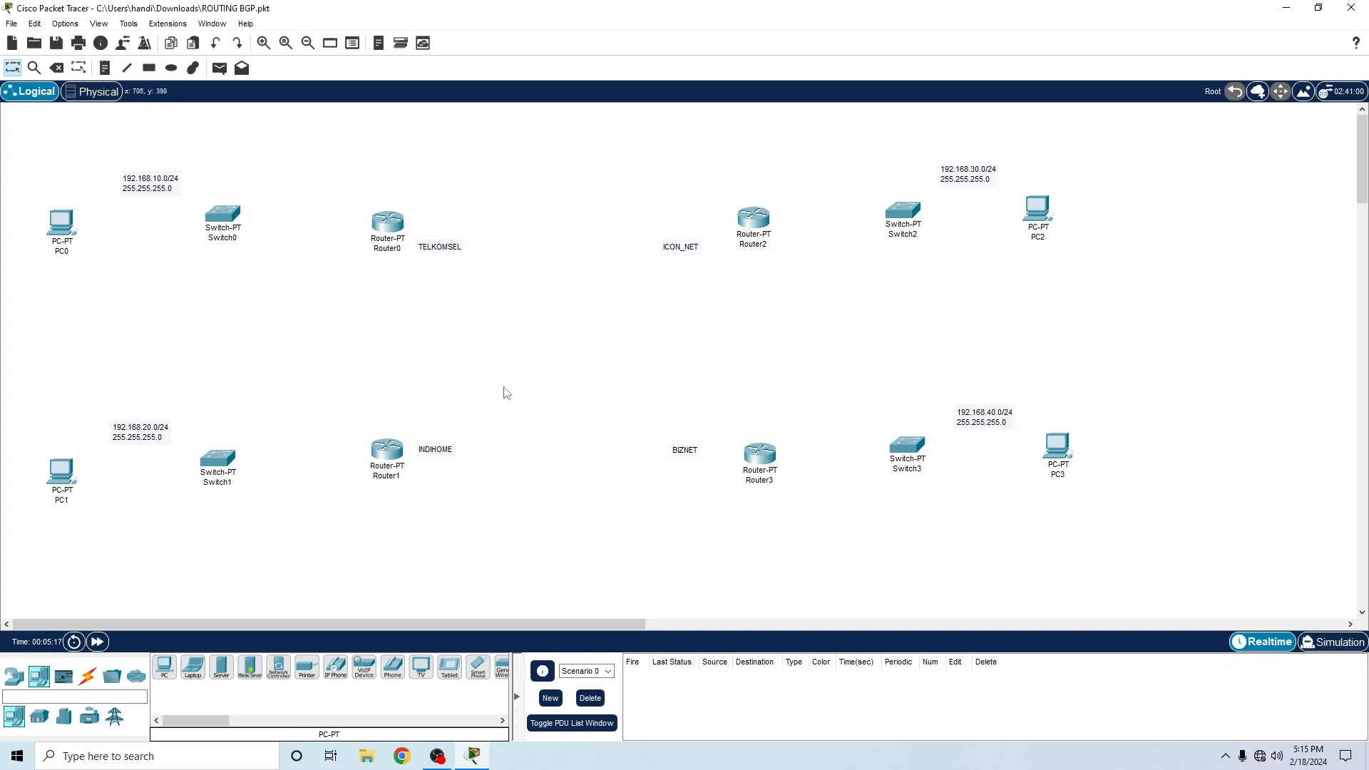
drag(683, 455, 680, 450)
- Add a second line reading "neighbor 100" to the TELKOMSEL label and copy that line
double_click(460, 247)
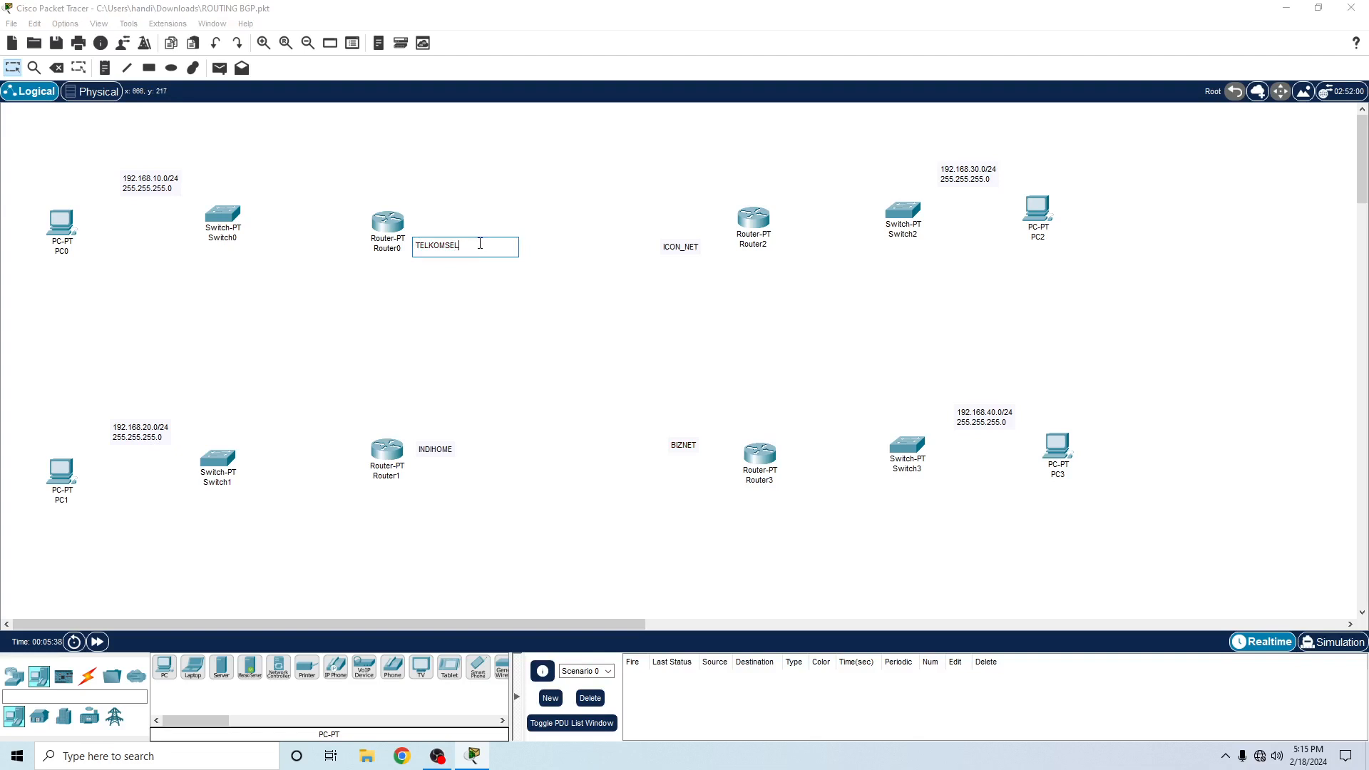
key(Return)
text(ne)
key(BackSpace)
key(ctrl+a)
drag(476, 253, 405, 255)
key(ctrl+c)
- Add a second line reading "neighbor 200" to the INDIHOME label
click(444, 451)
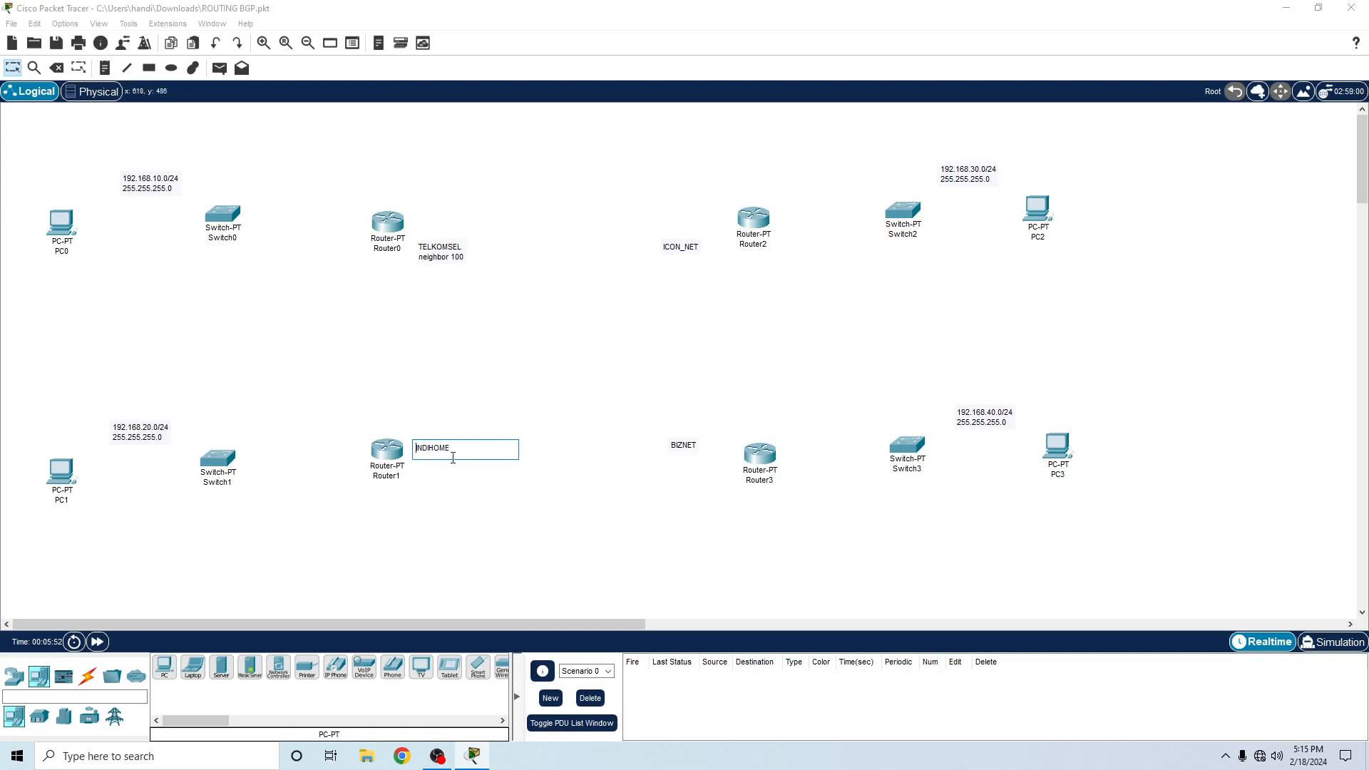
key(Return)
key(ctrl+v)
key(BackSpace)
text(2)
- Add the line "neighbor 300" to the ICON_NET label and "neighbor 400" to the BIZNET label
click(687, 252)
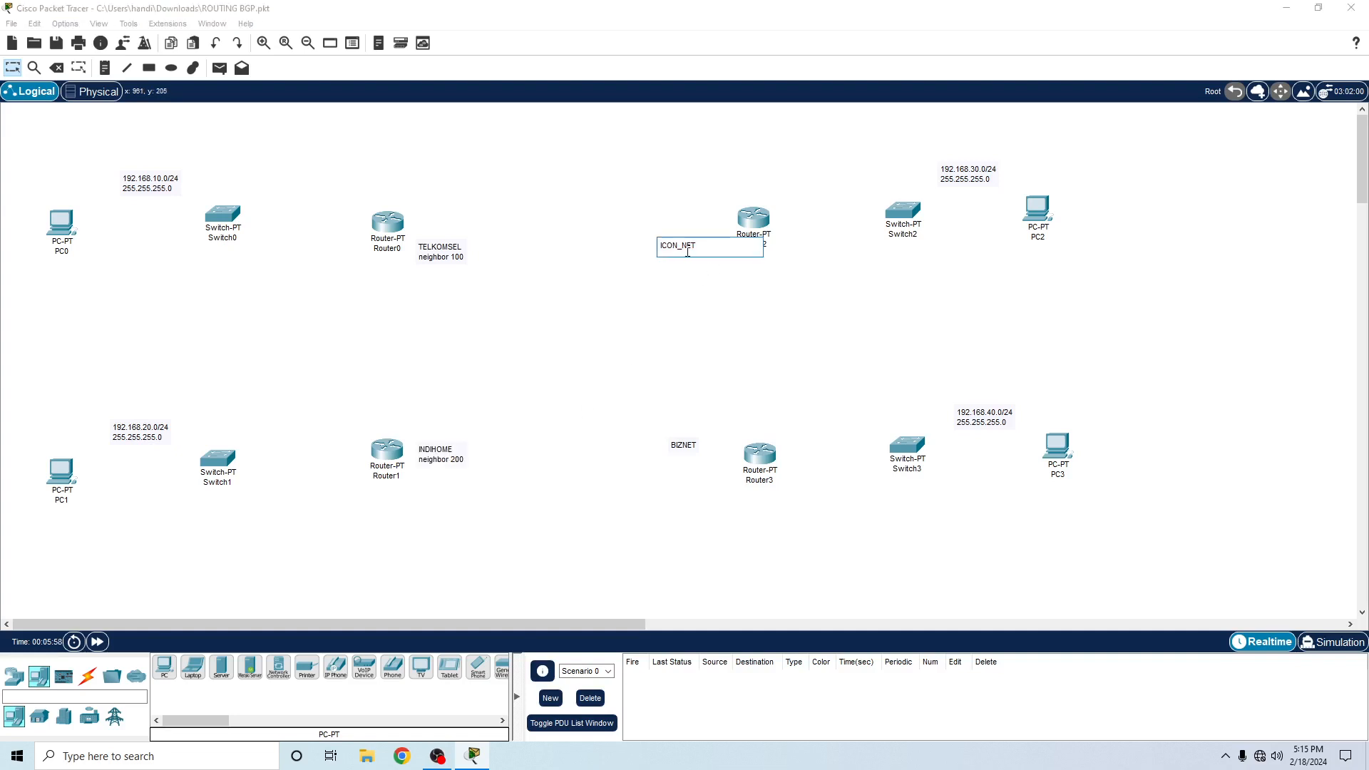
key(Return)
key(ctrl+v)
click(690, 445)
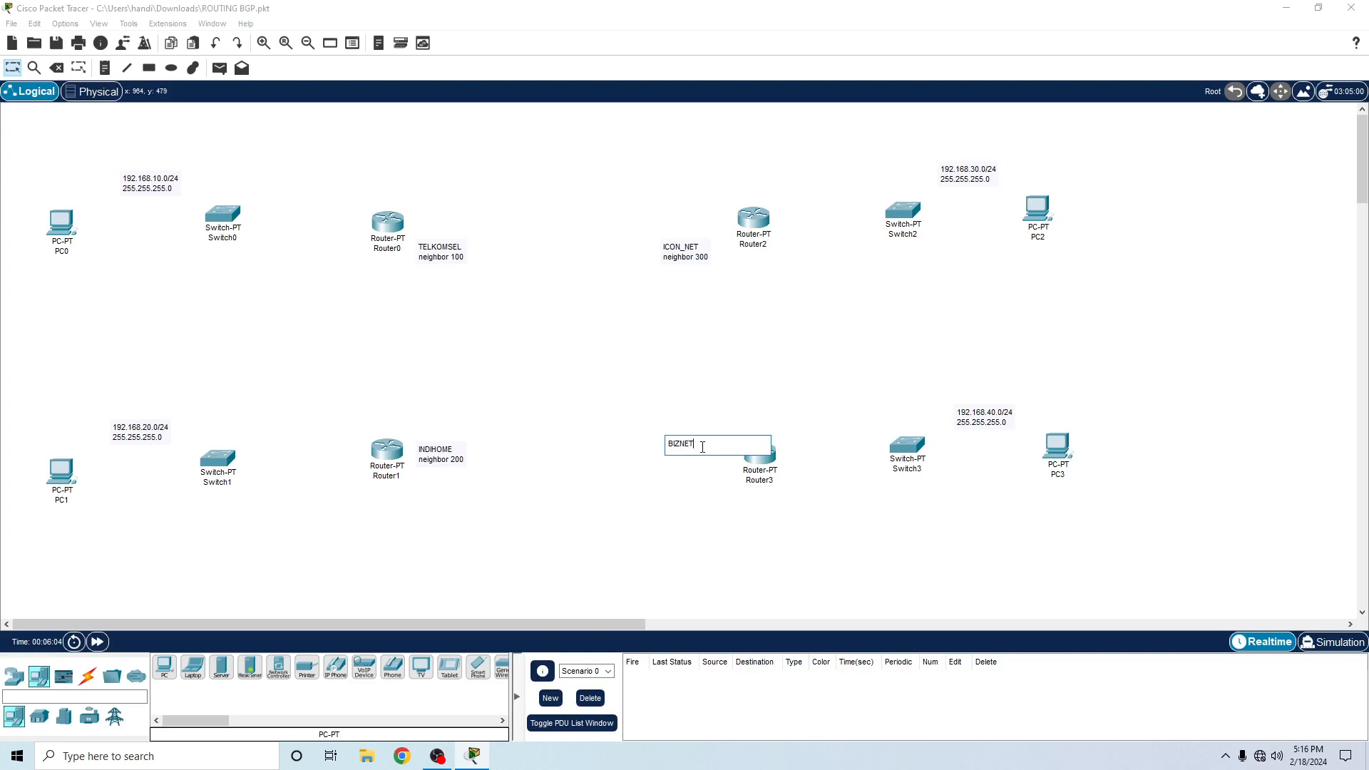
key(Return)
key(ctrl+v)
click(603, 517)
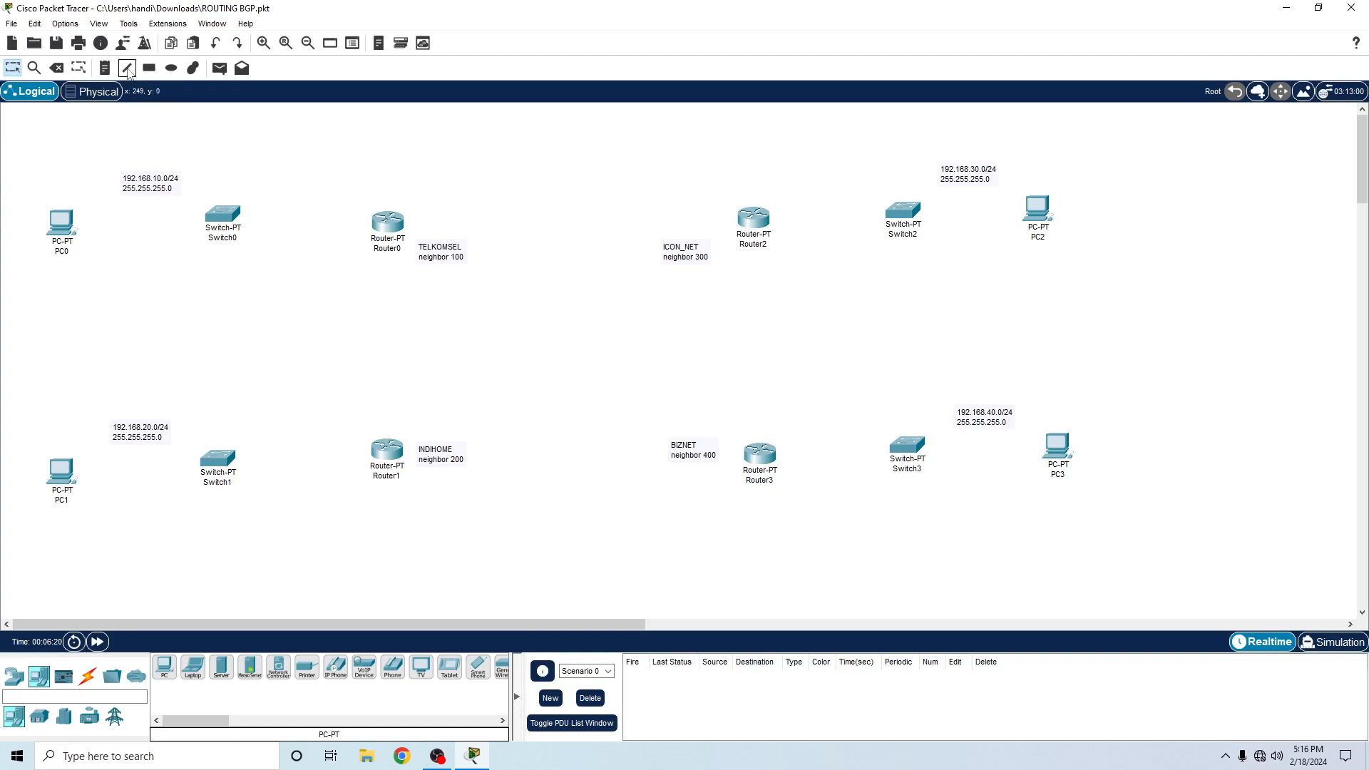
- Add an se2/0 interface label and place it below Router0, toward Switch0
click(105, 68)
click(349, 293)
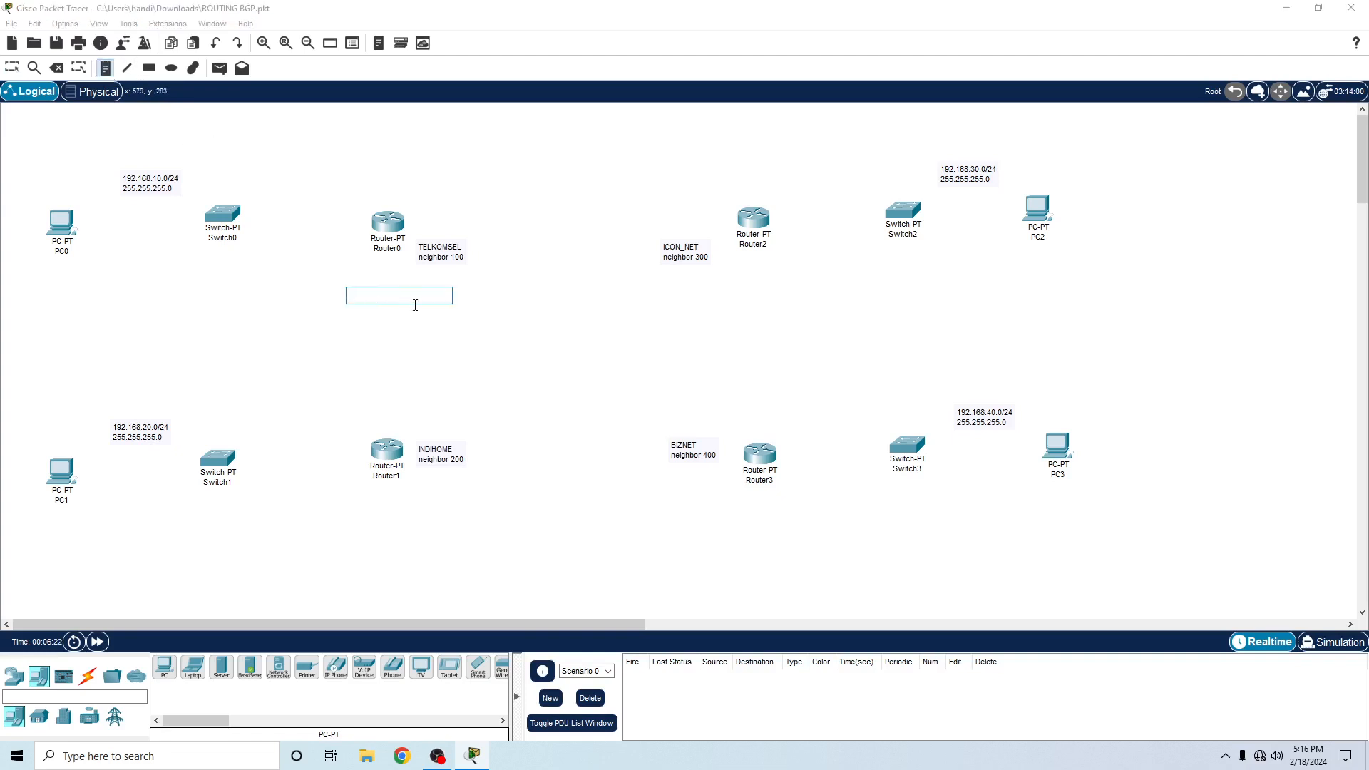
text(se2/0)
click(510, 350)
key(Escape)
drag(365, 300, 279, 293)
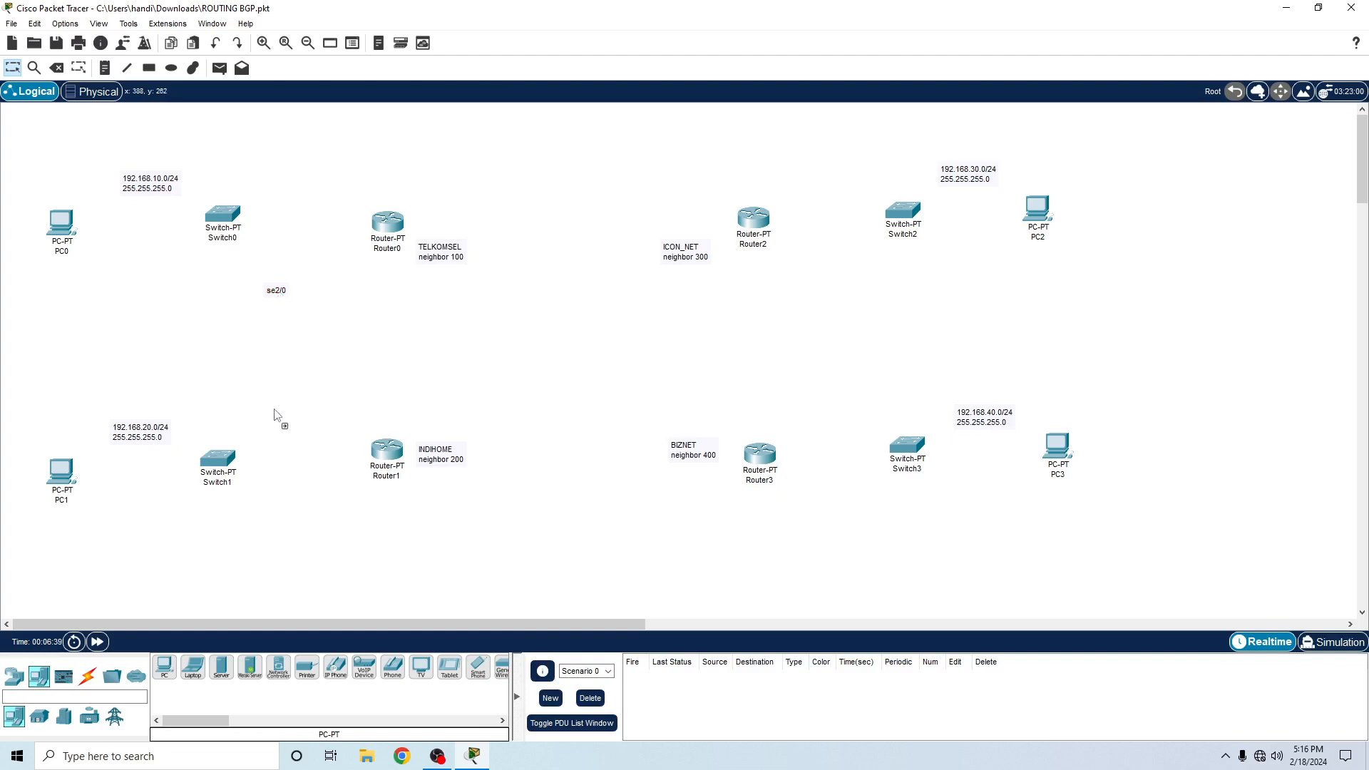
- Duplicate the se2/0 label above Router1 and move the original closer to Router0, roughly aligned with the copy
click(330, 443)
drag(337, 446, 332, 407)
drag(278, 294, 334, 267)
drag(335, 405, 333, 395)
- Duplicate the se2/0 label on Router0's side facing Router2 and change the copy's text to se3/0
key(ctrl+v)
double_click(472, 199)
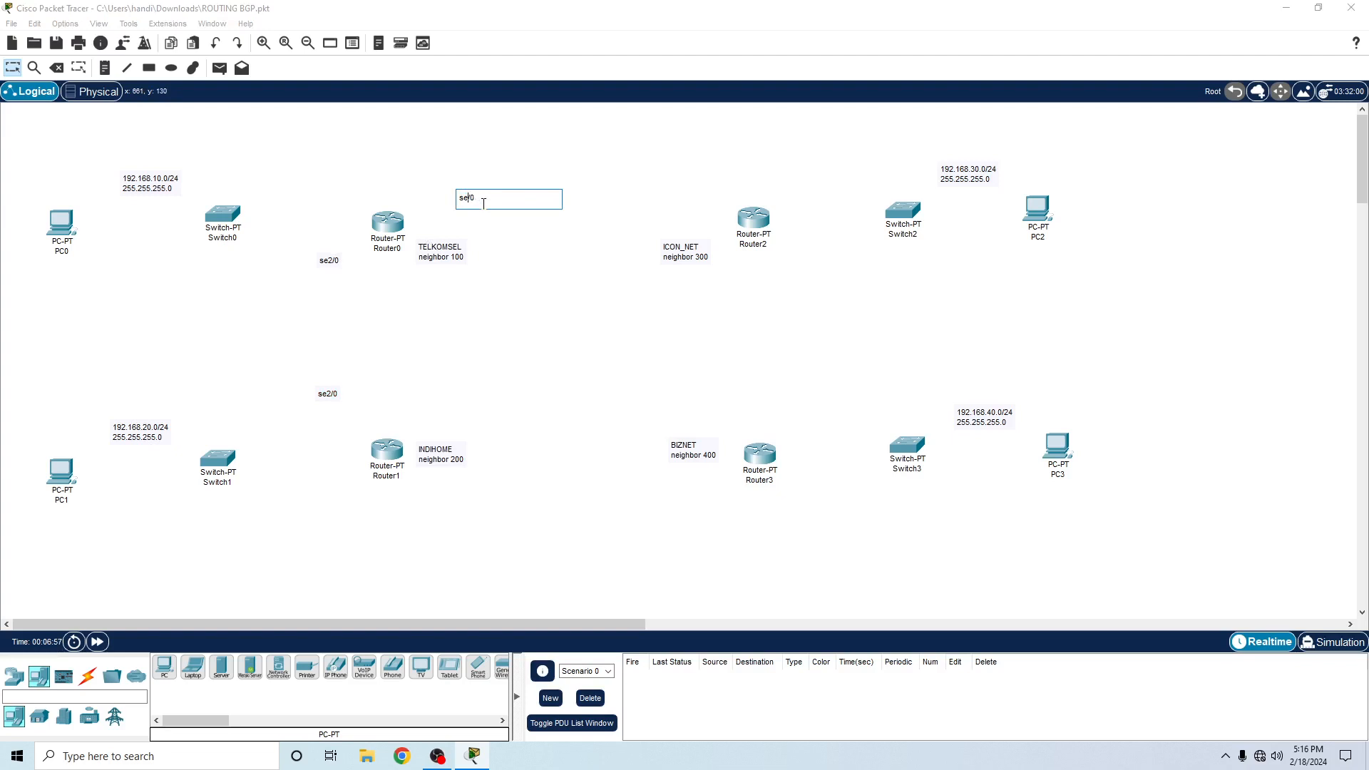
key(BackSpace)
click(546, 279)
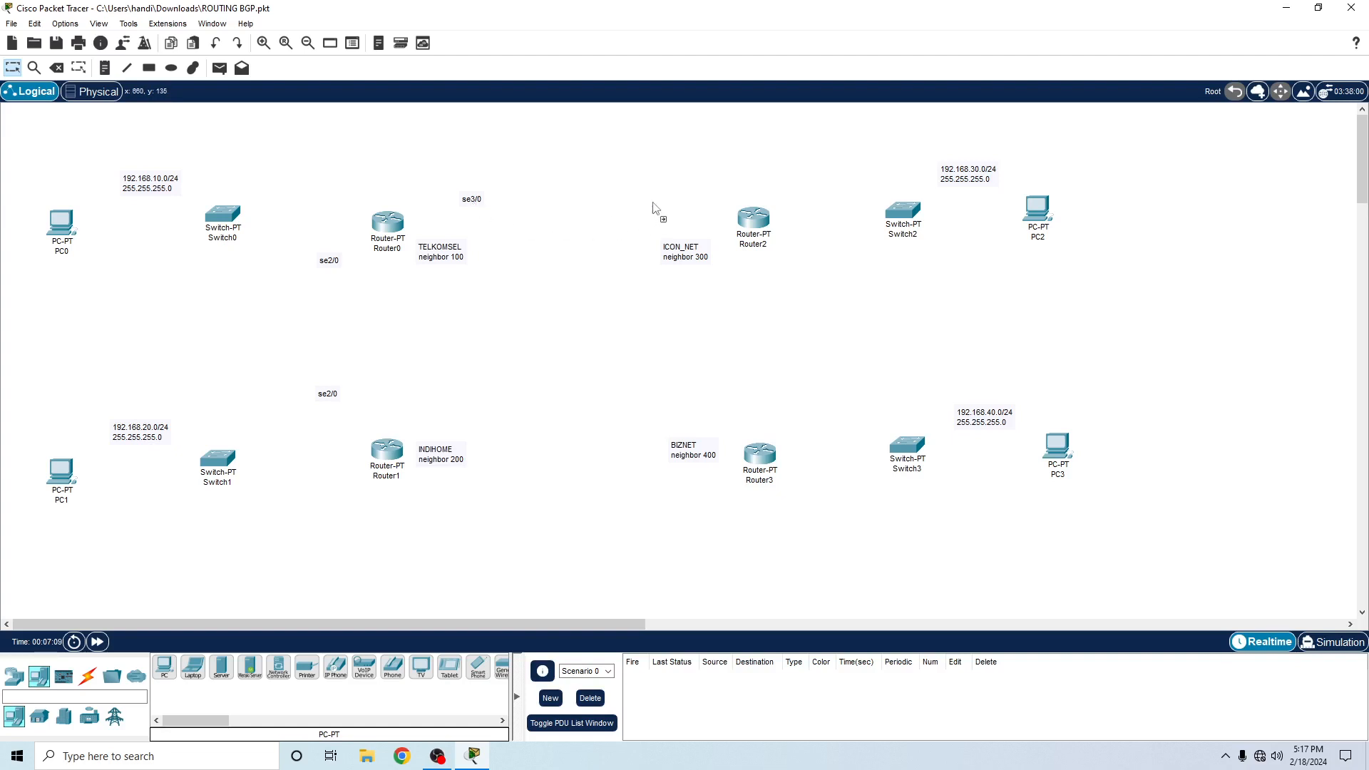
- Duplicate the se3/0 label near Router2 and raise both se3/0 labels to about the same height
text(se3/0)
drag(468, 201, 472, 179)
drag(668, 197, 661, 180)
- Duplicate the se3/0 label below Router2 and change the copy's text to se2/0
key(ctrl+v)
drag(754, 290, 753, 282)
double_click(753, 274)
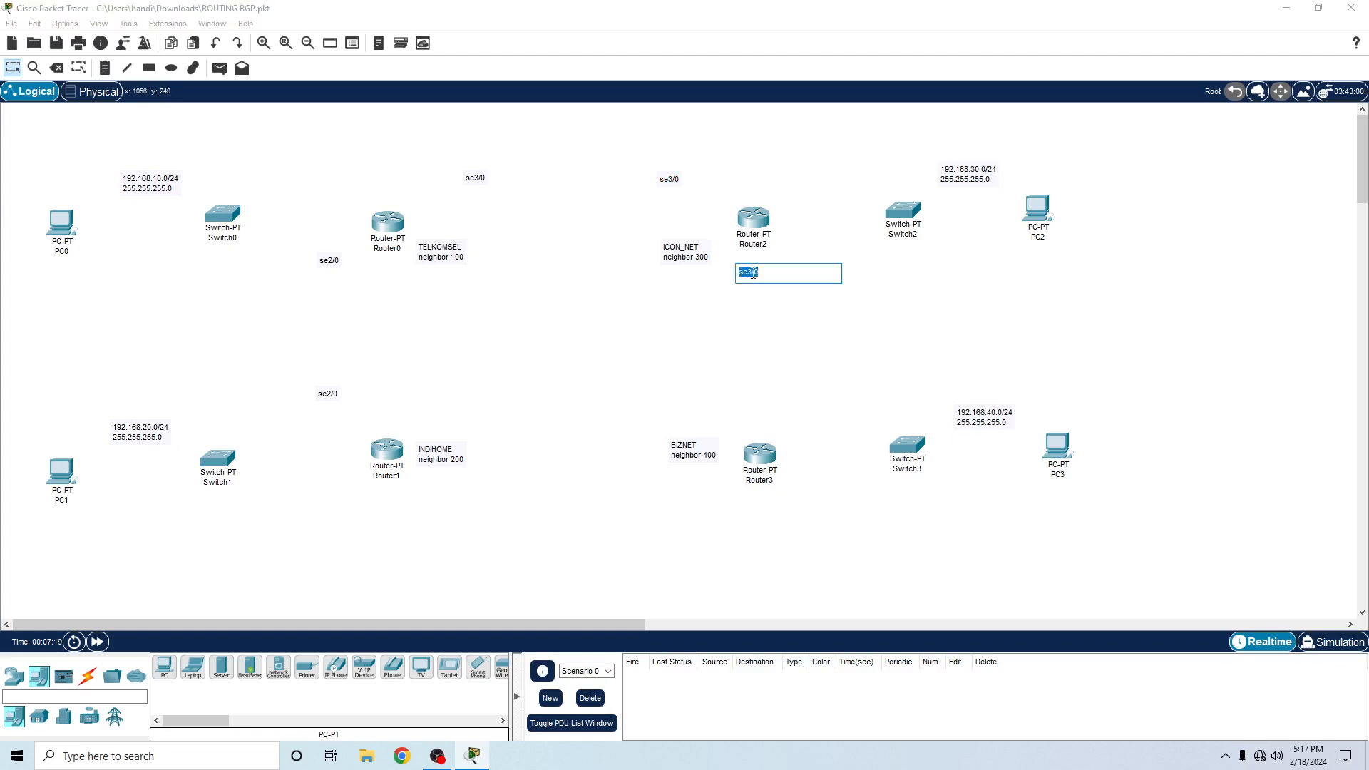
click(768, 271)
key(BackSpace)
text(2)
click(768, 332)
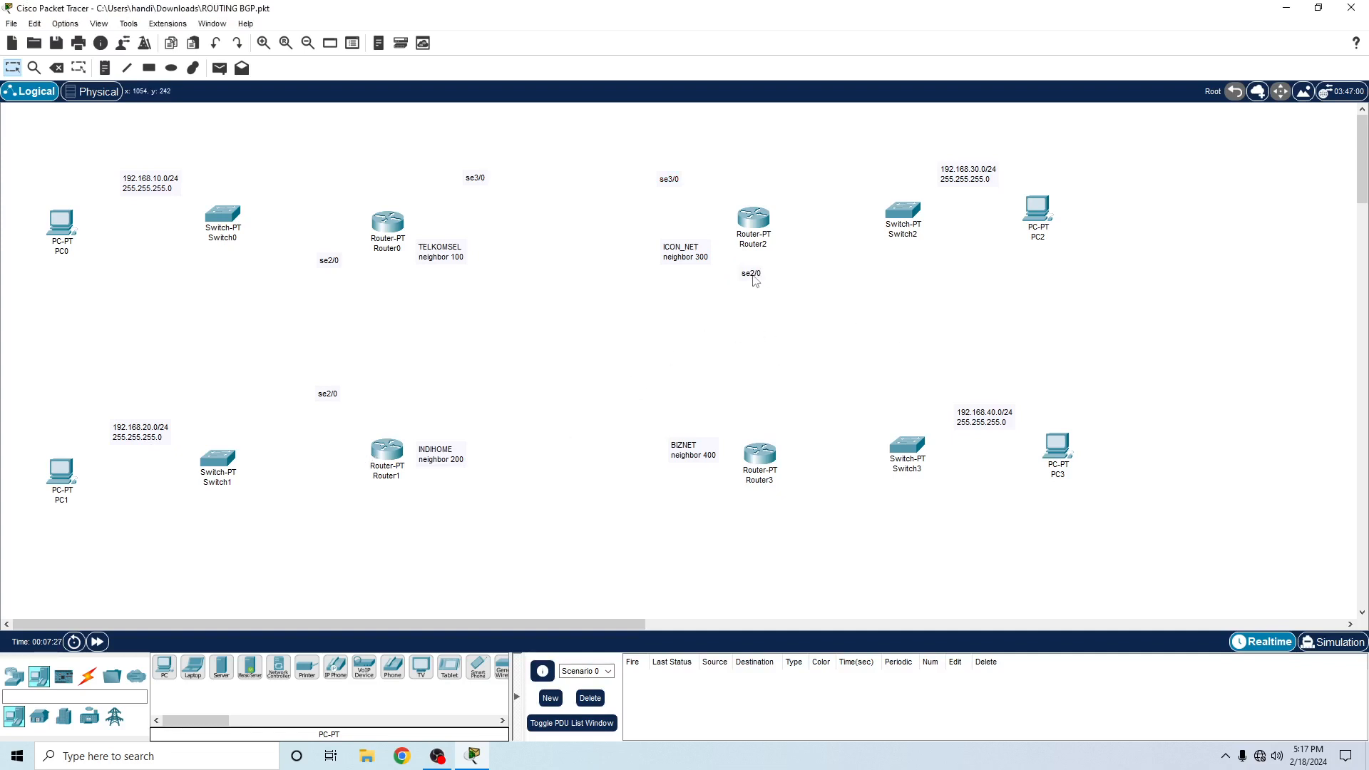
- Duplicate the se2/0 label above Router3 and shift Router2's se2/0 label sideways toward Switch2
text(se2/0)
click(804, 399)
drag(752, 275, 796, 275)
- Place se3/0 labels above the INDIHOME and BIZNET labels, and nudge the BIZNET label closer to Router3
drag(471, 184, 444, 396)
drag(638, 396, 639, 396)
mouse_move(672, 448)
mouse_down()
mouse_move(677, 512)
mouse_move(677, 446)
mouse_up()
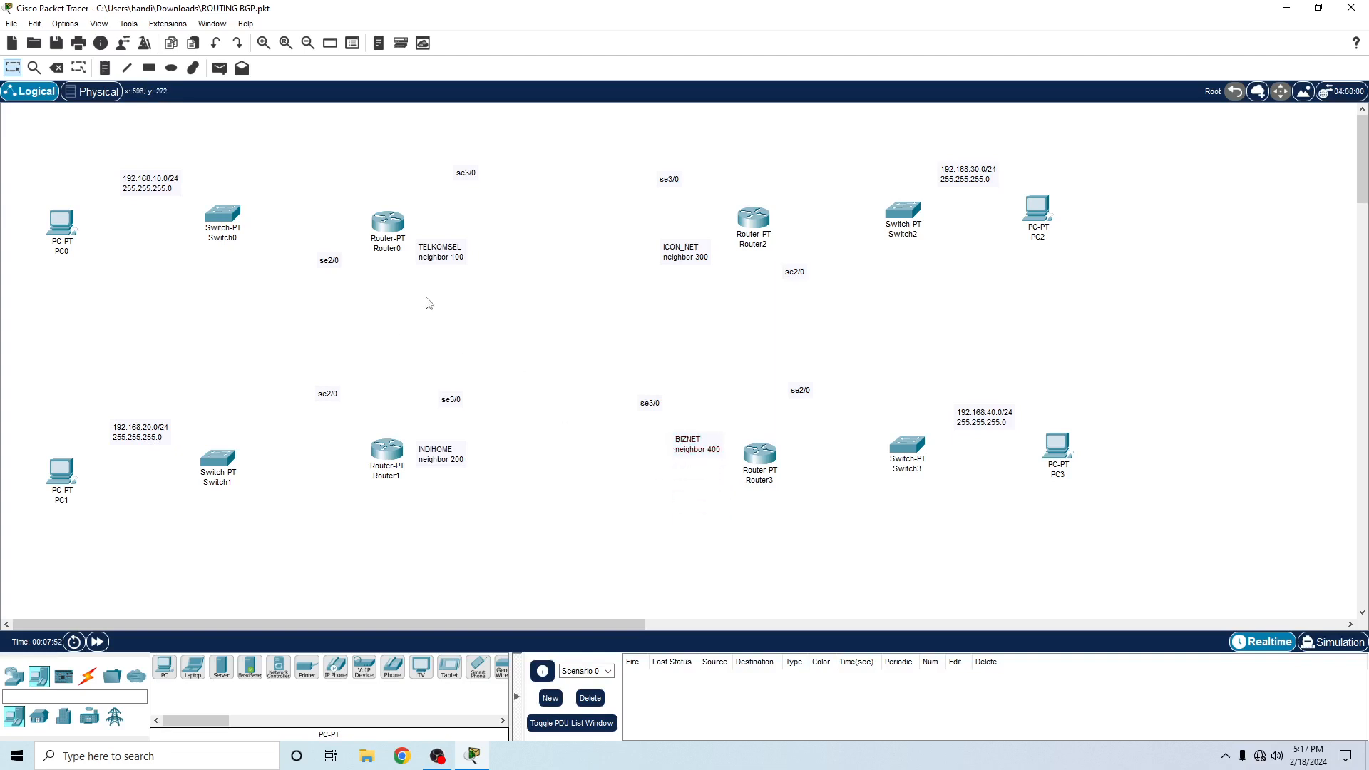
- Add a note reading 10.10.10.1 and 255.255.255.252 on two lines below Router0's se2/0 label
click(105, 67)
click(320, 288)
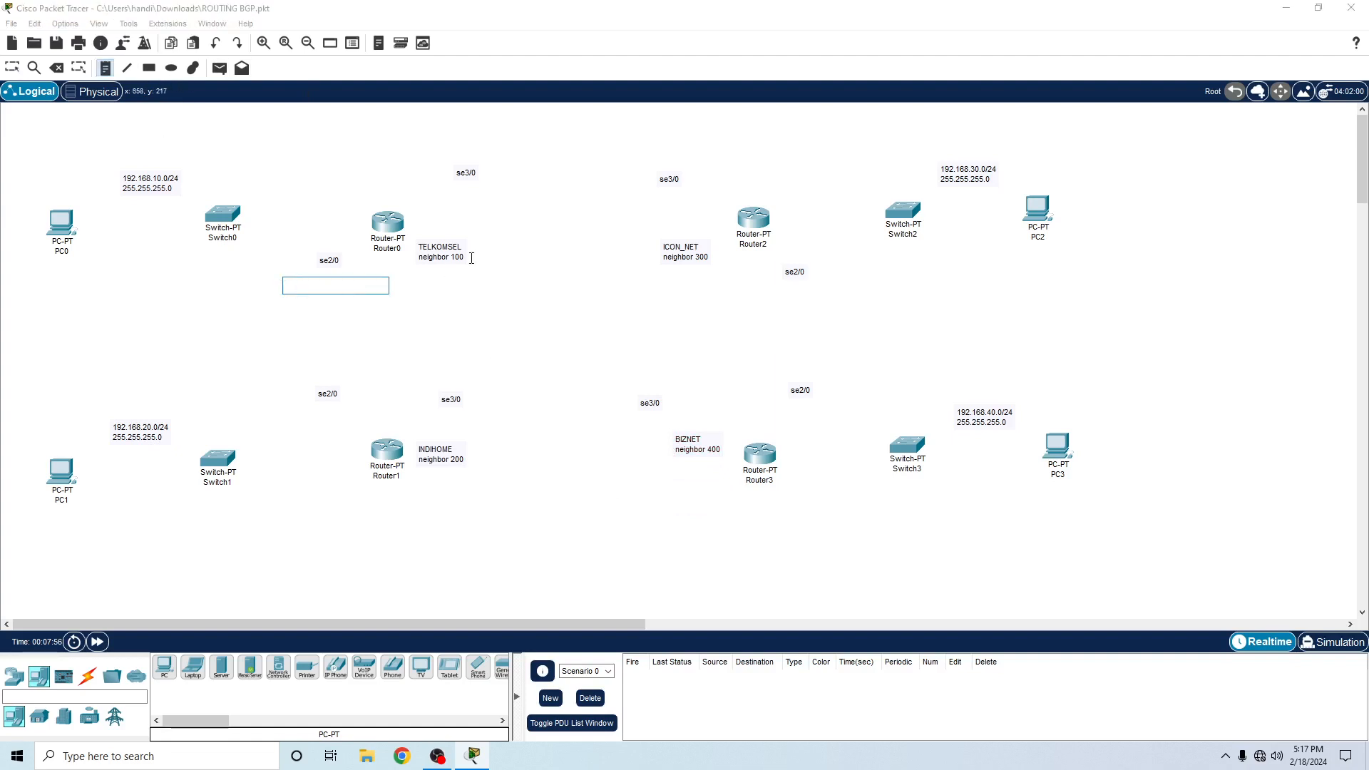
text(10.10.10.1)
key(Return)
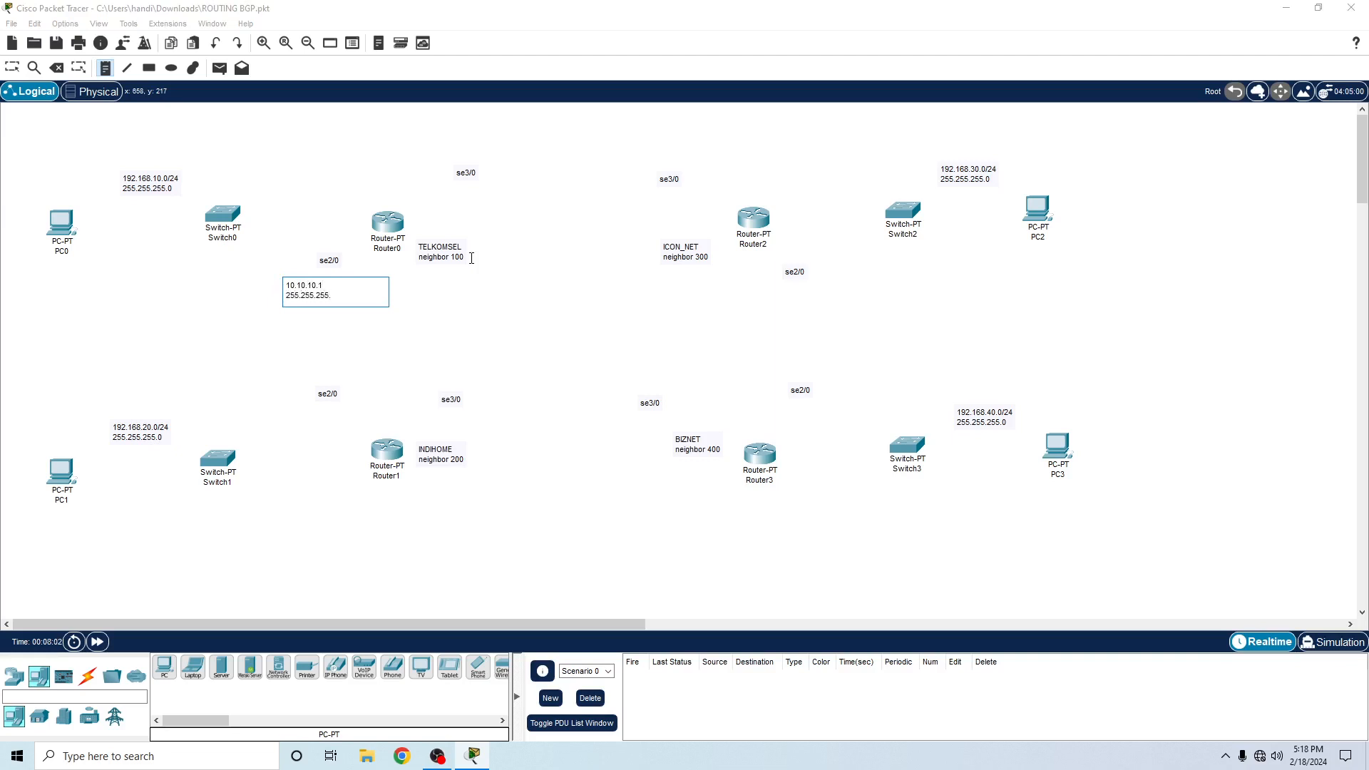
text(255.255.255.252)
click(483, 306)
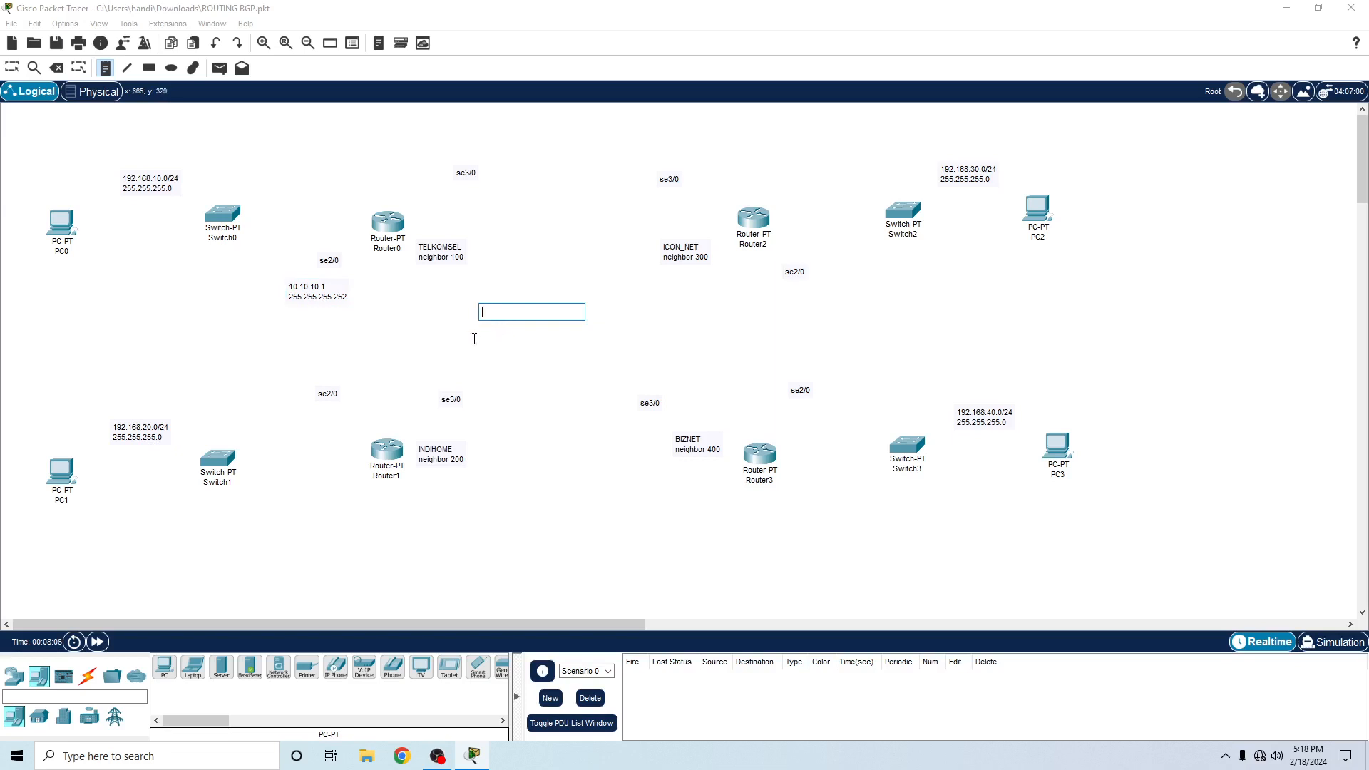
key(Escape)
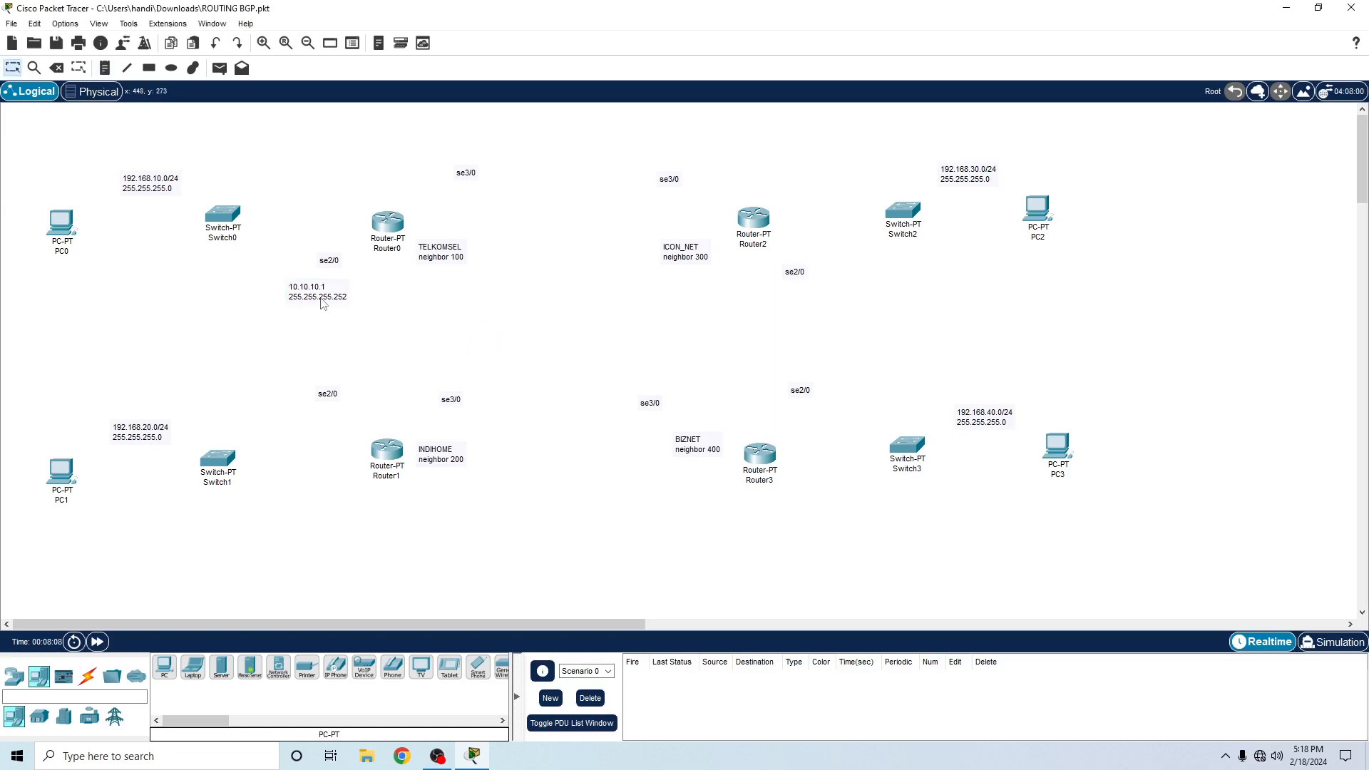
- Duplicate the 10.10.10.1 note below Router1's se2/0 label and change its address to 10.10.10.2
text(10.10.10.1 255.255.255.252)
click(322, 425)
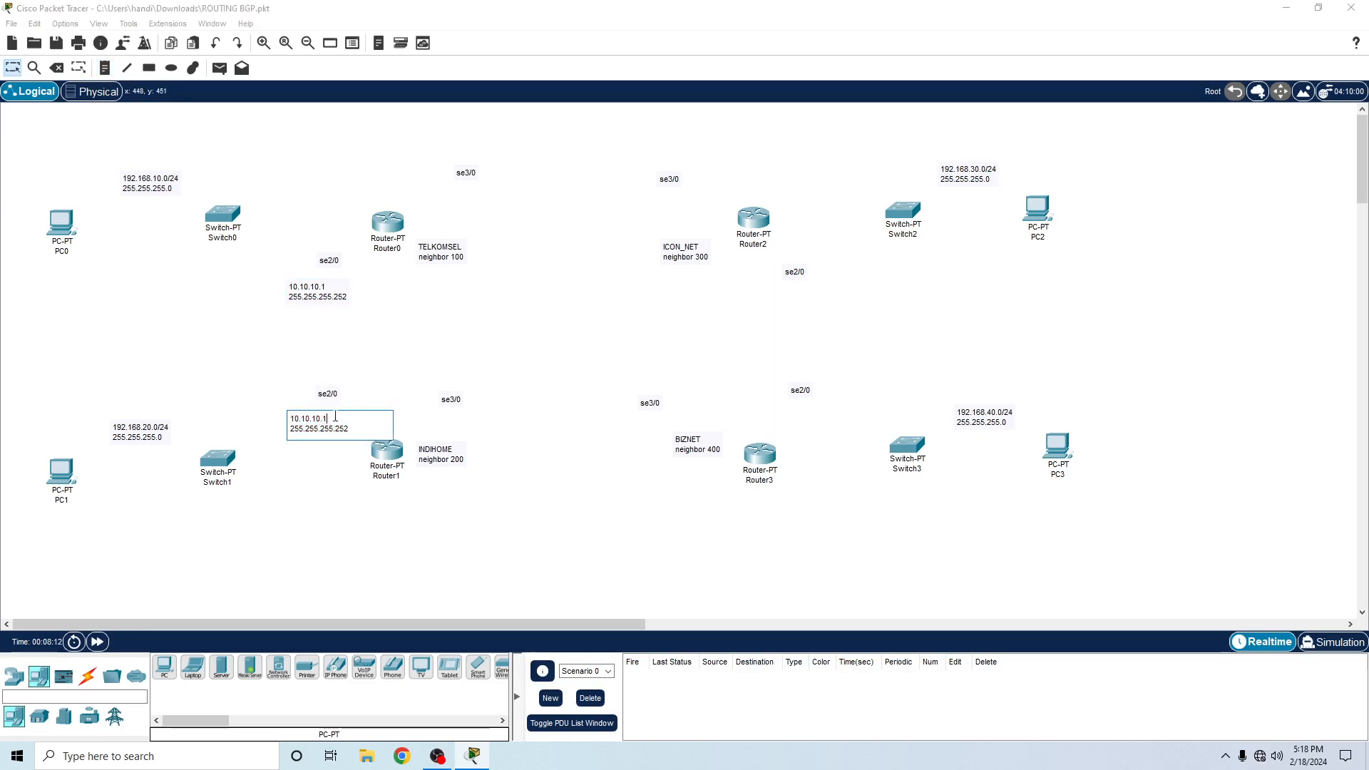
click(554, 449)
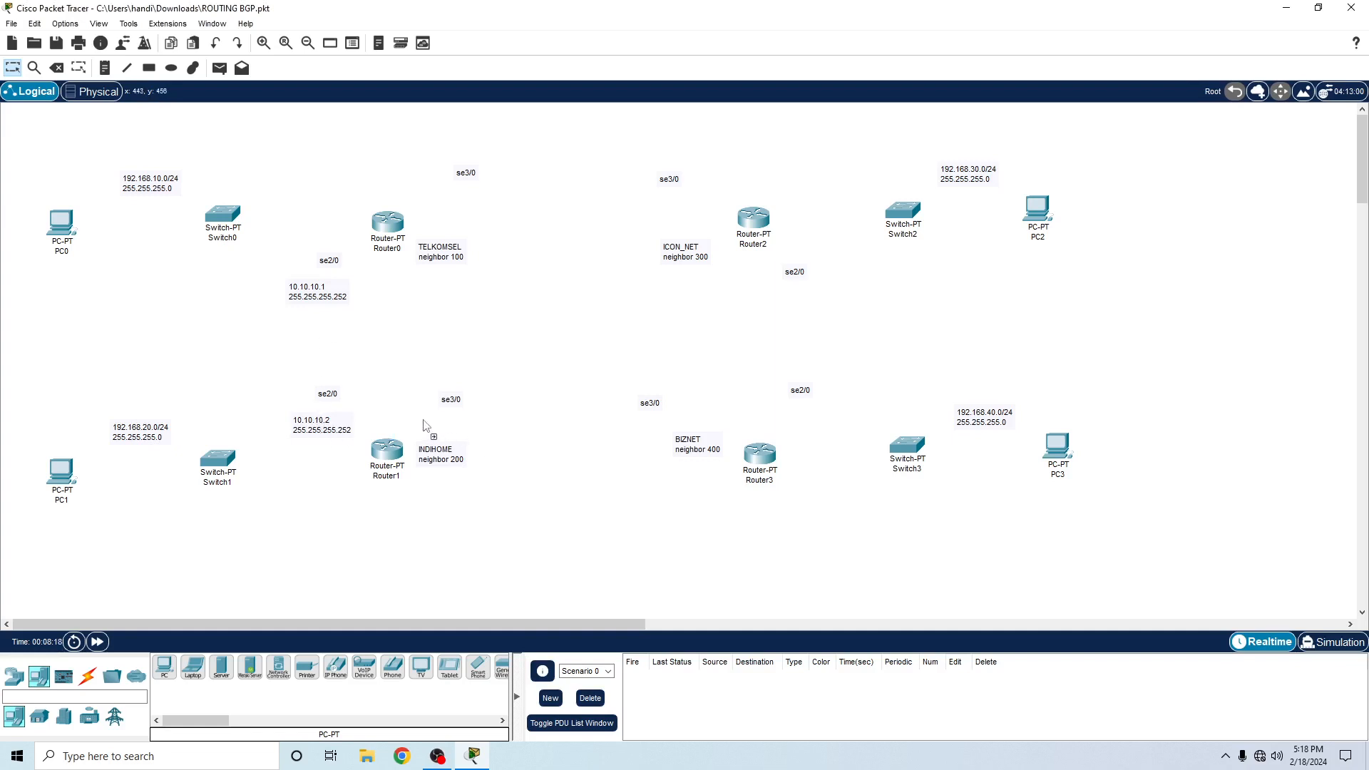
- Paste another address note below Router1's se3/0 label and change its address to 20.20.20.1
text(10.10.10.2 255.255.255.252)
drag(447, 441, 444, 430)
double_click(446, 421)
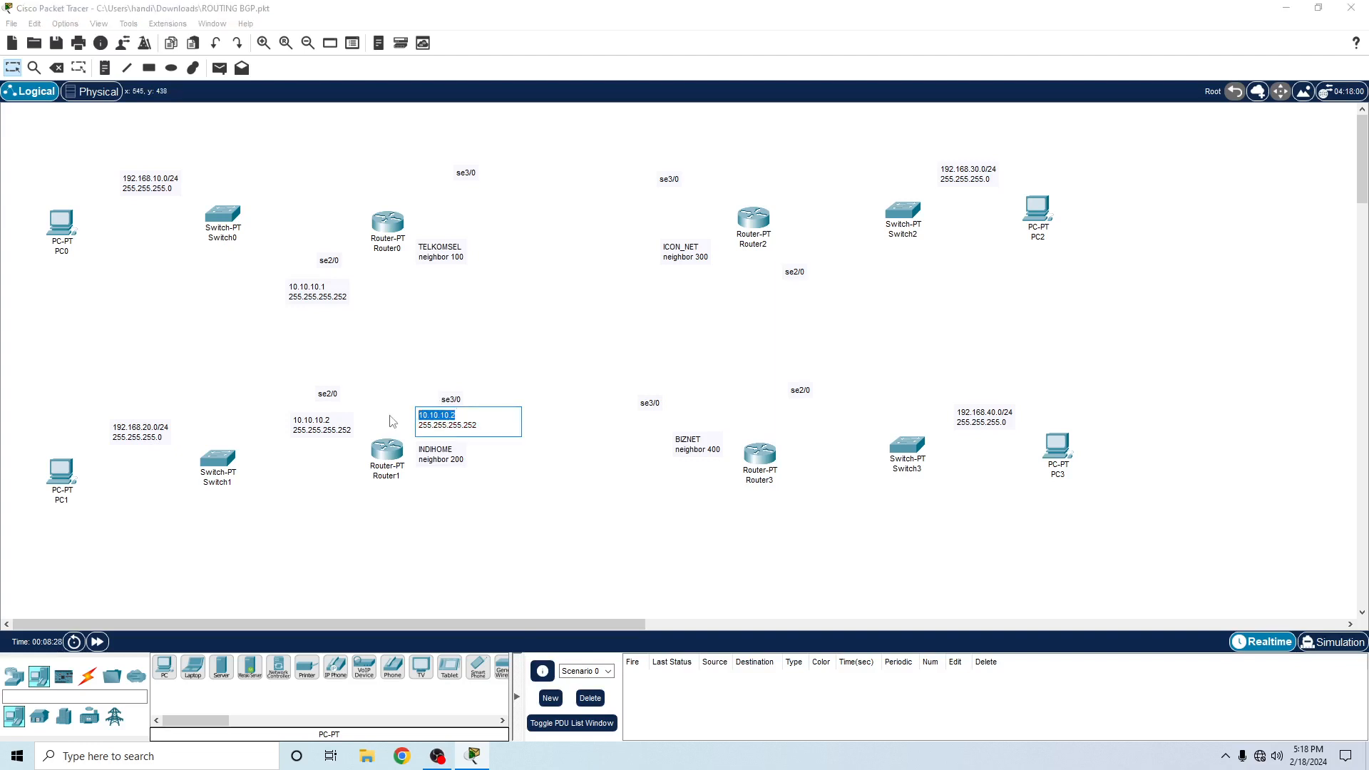
text(20.20.20.1)
click(521, 410)
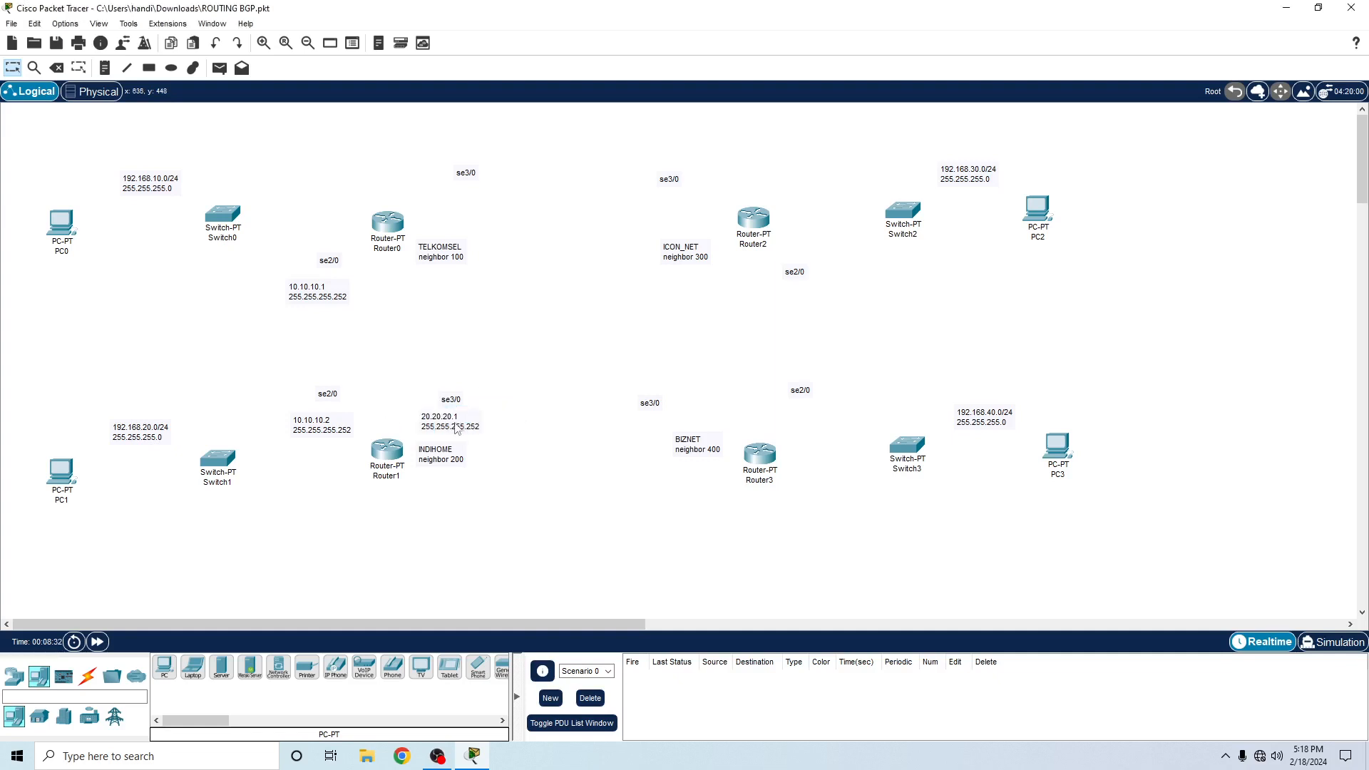
- Copy the 20.20.20.1 note below Router3's se3/0 label, shifting them closer to the router, and change its address to 20.20.20.2
key(ctrl+c)
key(ctrl+v)
drag(647, 451, 708, 412)
click(693, 422)
key(BackSpace)
text(2)
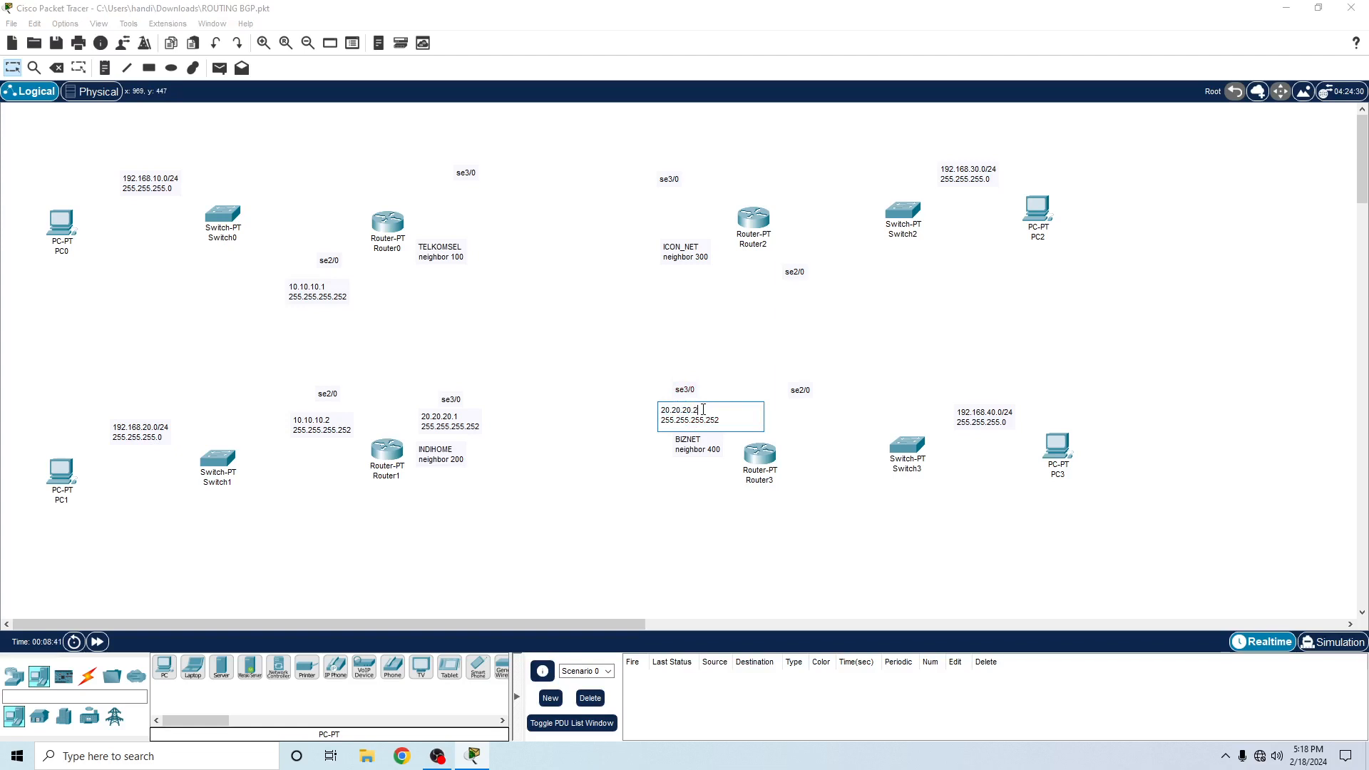
- Tidy the notes above Router1, copy the 20.20.20.2 note below Router3's se2/0 label, and change the copy's address to 30.30.30.2
click(564, 400)
drag(430, 433, 436, 401)
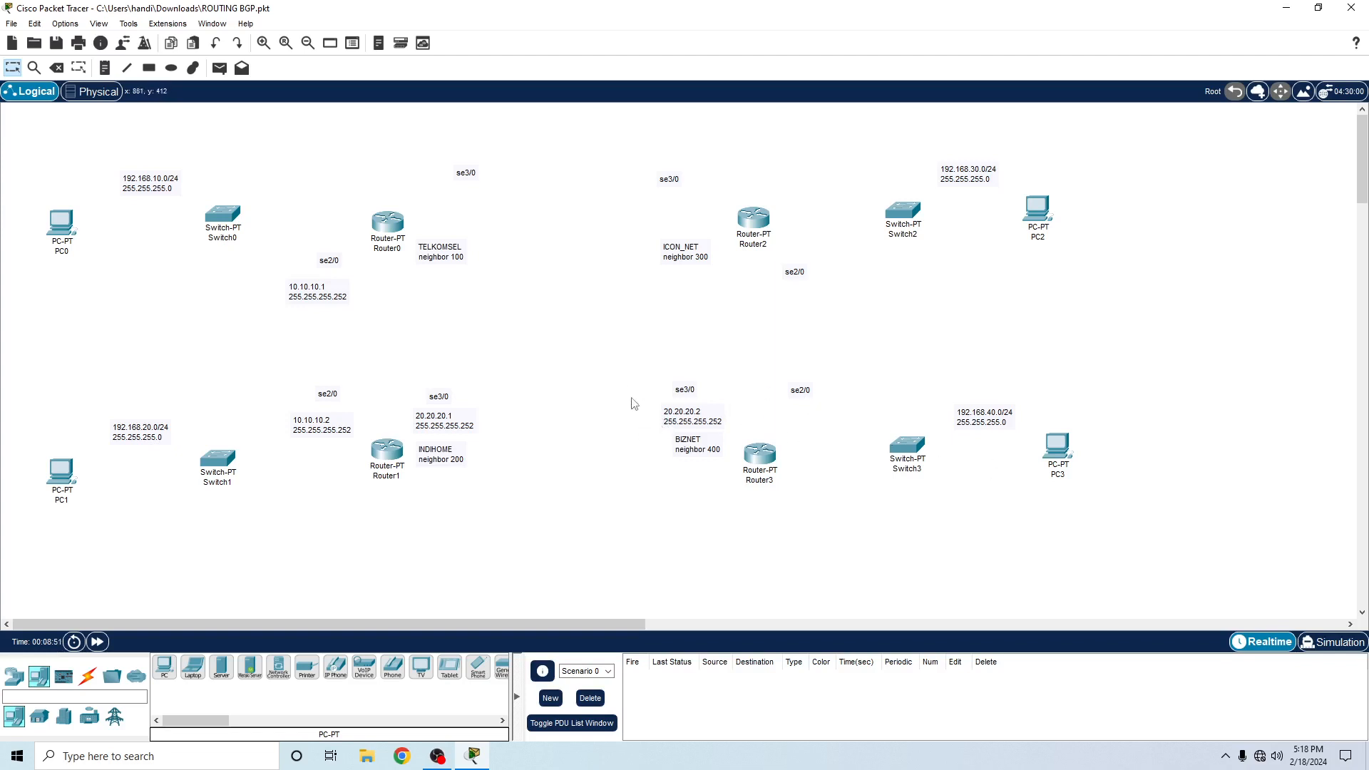
ctrl+drag(680, 415, 790, 410)
drag(822, 428, 744, 421)
double_click(811, 432)
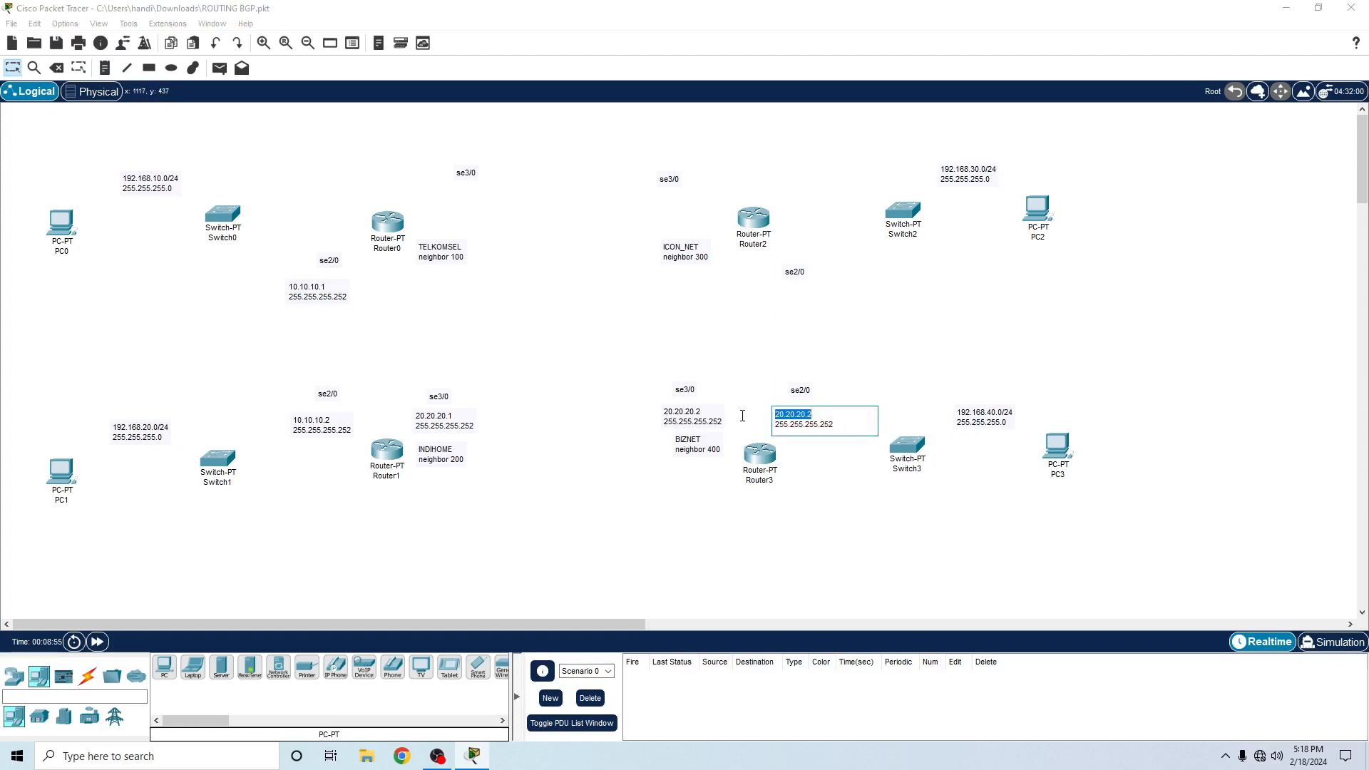
text(30.303)
click(864, 401)
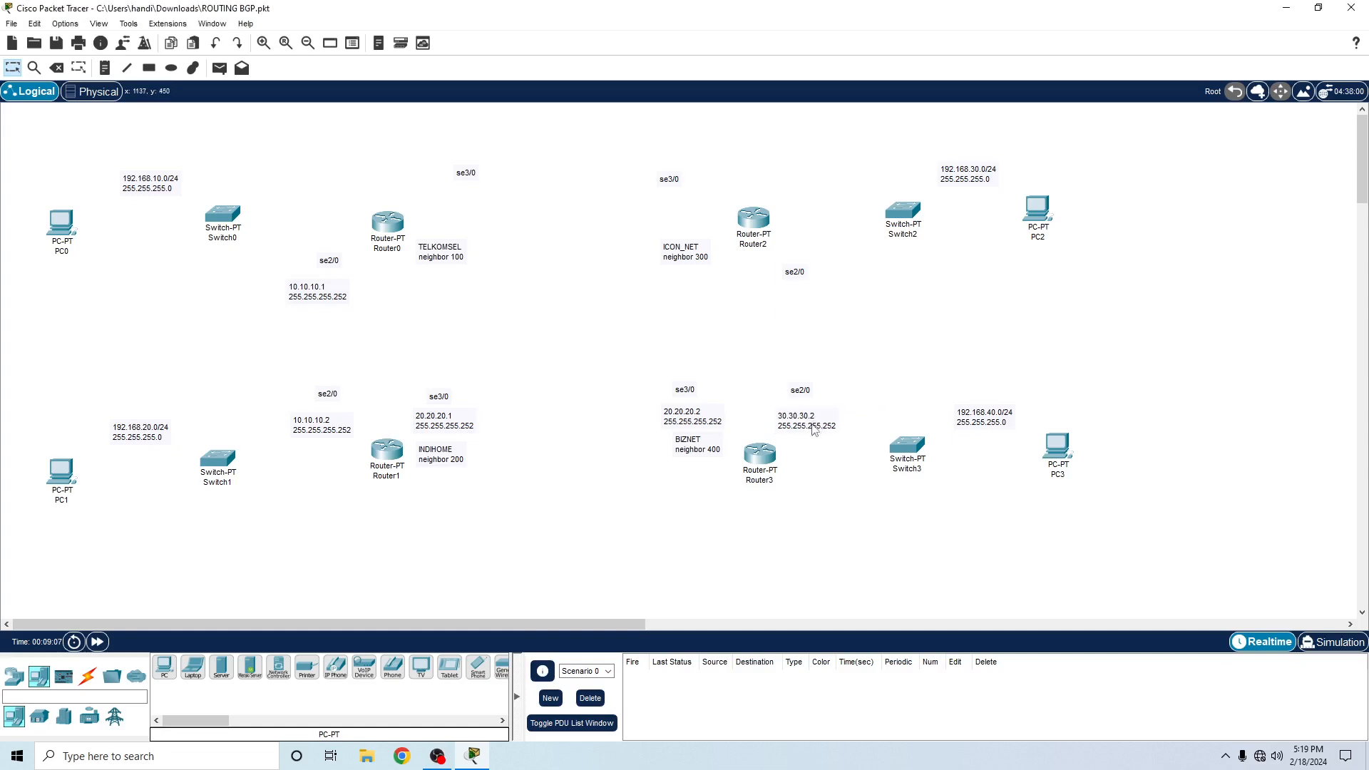
- Copy the 30.30.30.2 note below Router2's se2/0 label and change its address to 30.30.30.1
drag(812, 426, 806, 312)
double_click(817, 291)
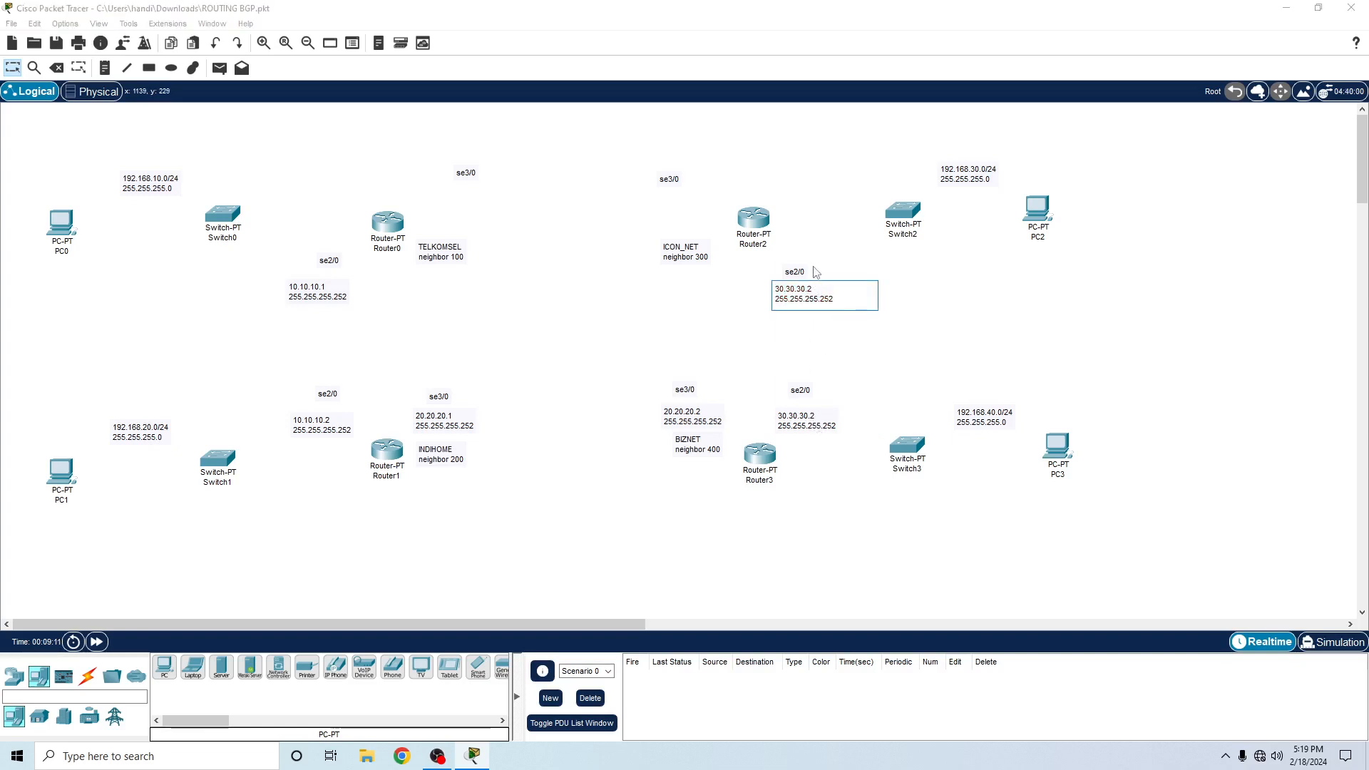
text(1)
click(647, 309)
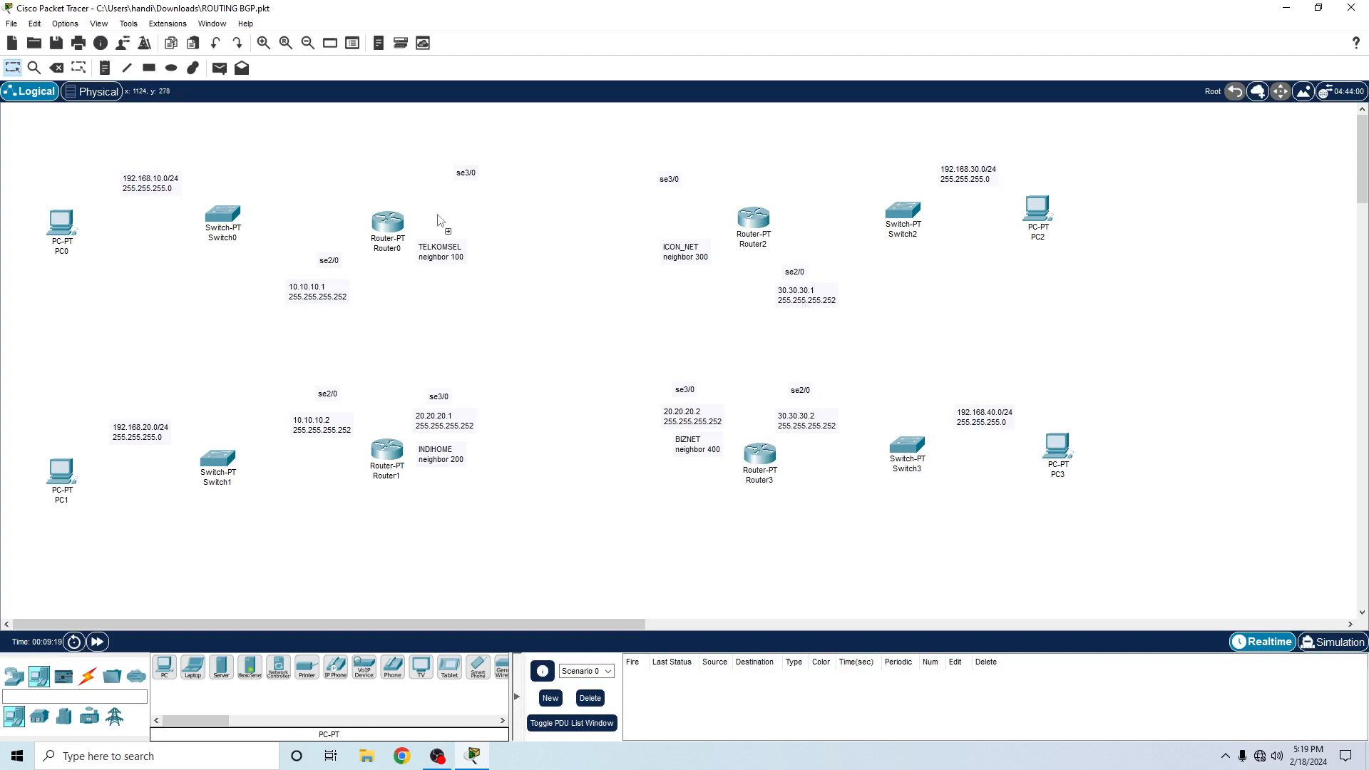
- Paste a 30.30.30.1 note for Router0 and stack the se3/0 label, address note and TELKOMSEL note just above the router
key(ctrl+v)
drag(468, 209, 455, 154)
mouse_move(454, 202)
mouse_down()
mouse_move(448, 139)
mouse_move(453, 177)
mouse_up()
drag(444, 266, 448, 214)
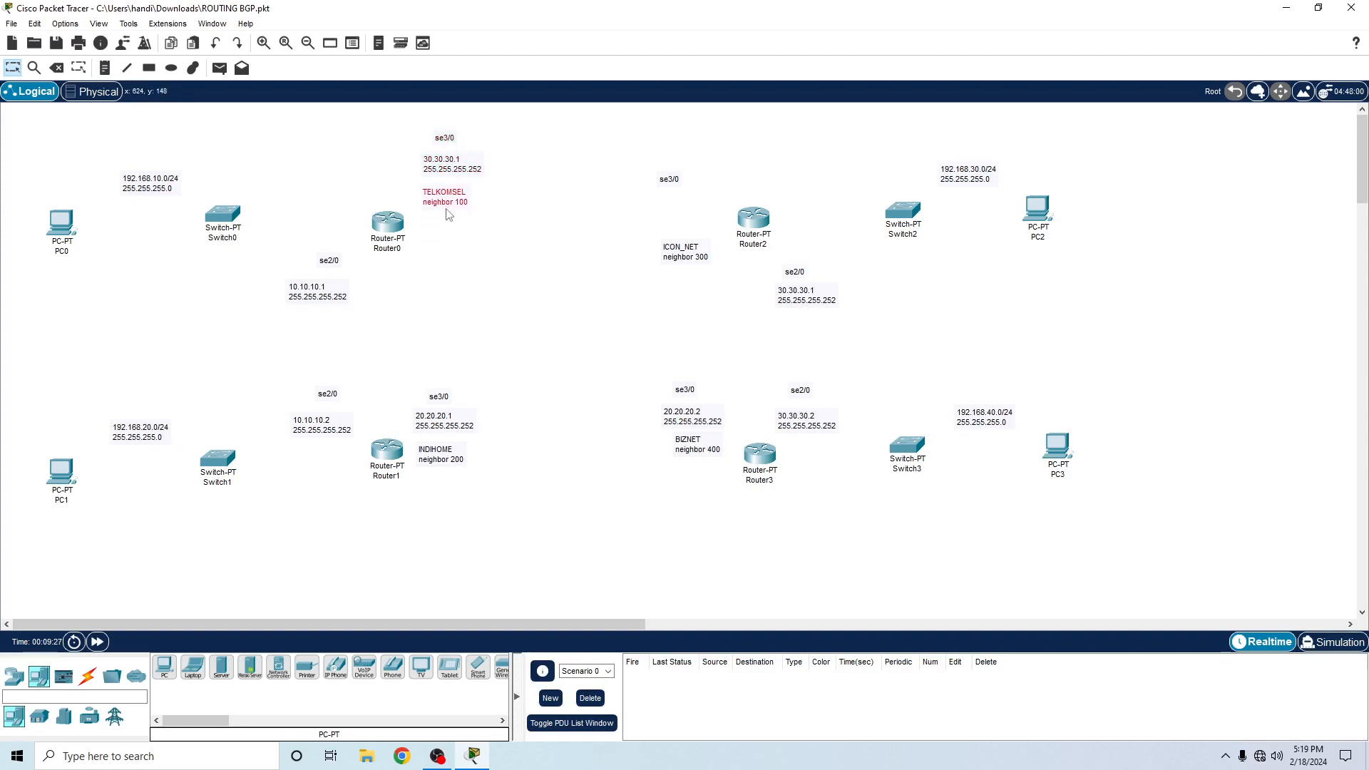
- Move Router2's se3/0 and ICON_NET notes upward and place a copied address note reading 30.30.30.2 between them
drag(677, 184, 682, 144)
drag(666, 237, 674, 206)
click(625, 214)
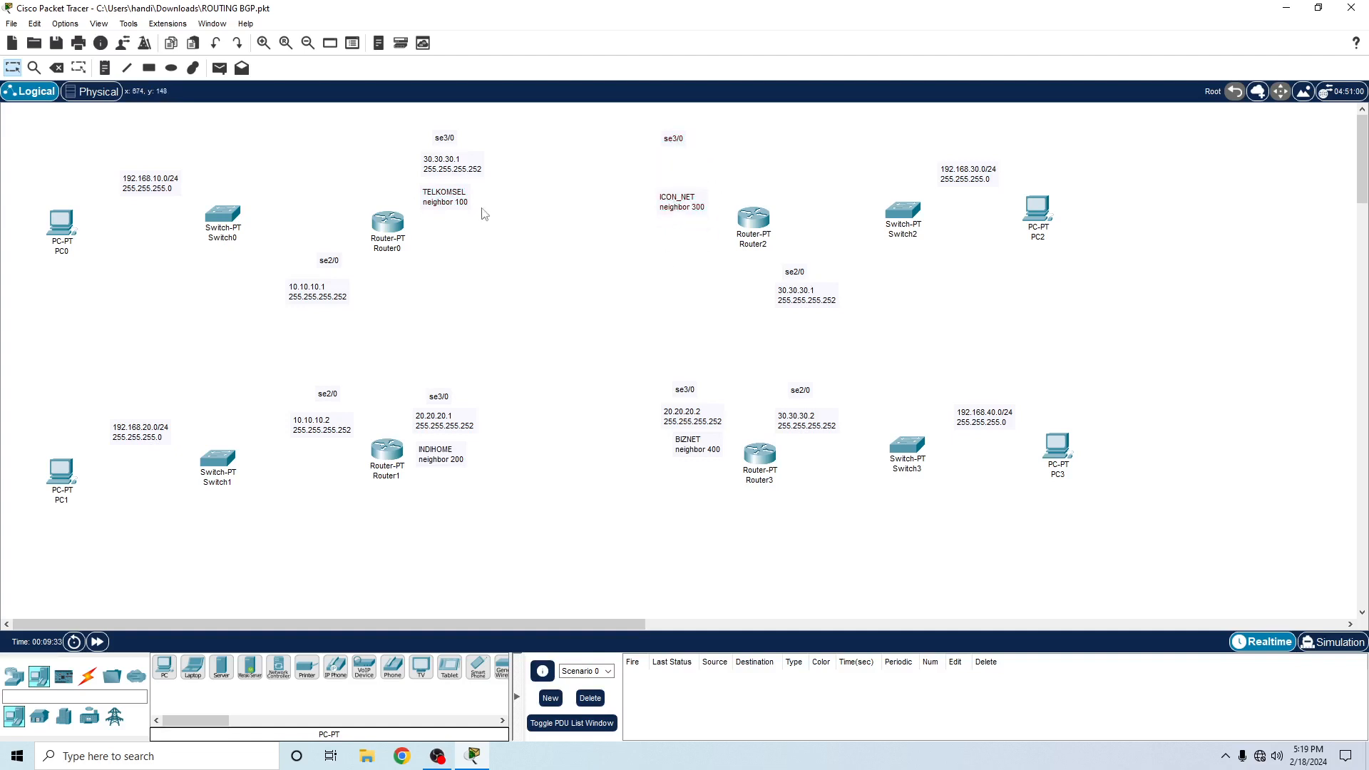
drag(457, 168, 667, 175)
double_click(695, 166)
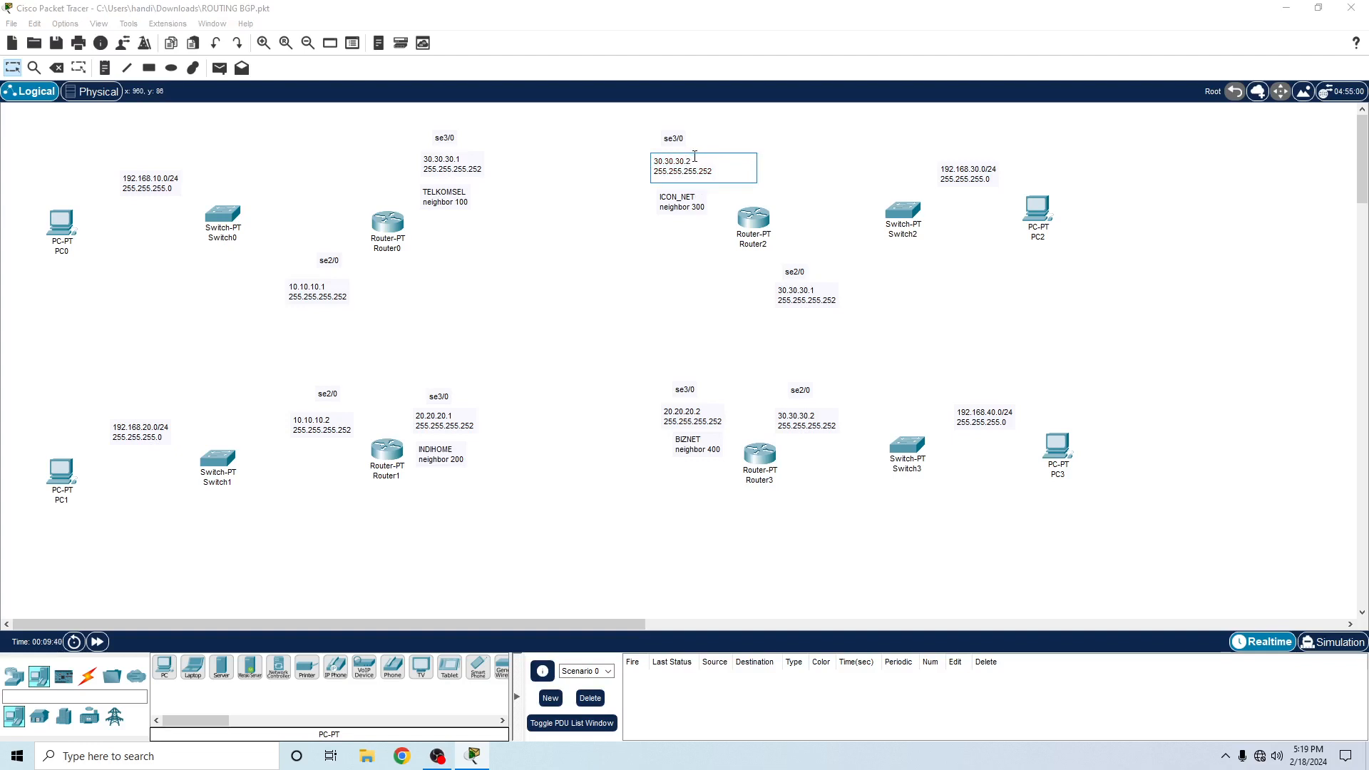
- Append /30 to the address in Router2's se3/0 note and in both of Router0's address notes
text(/30)
click(469, 158)
text(/30)
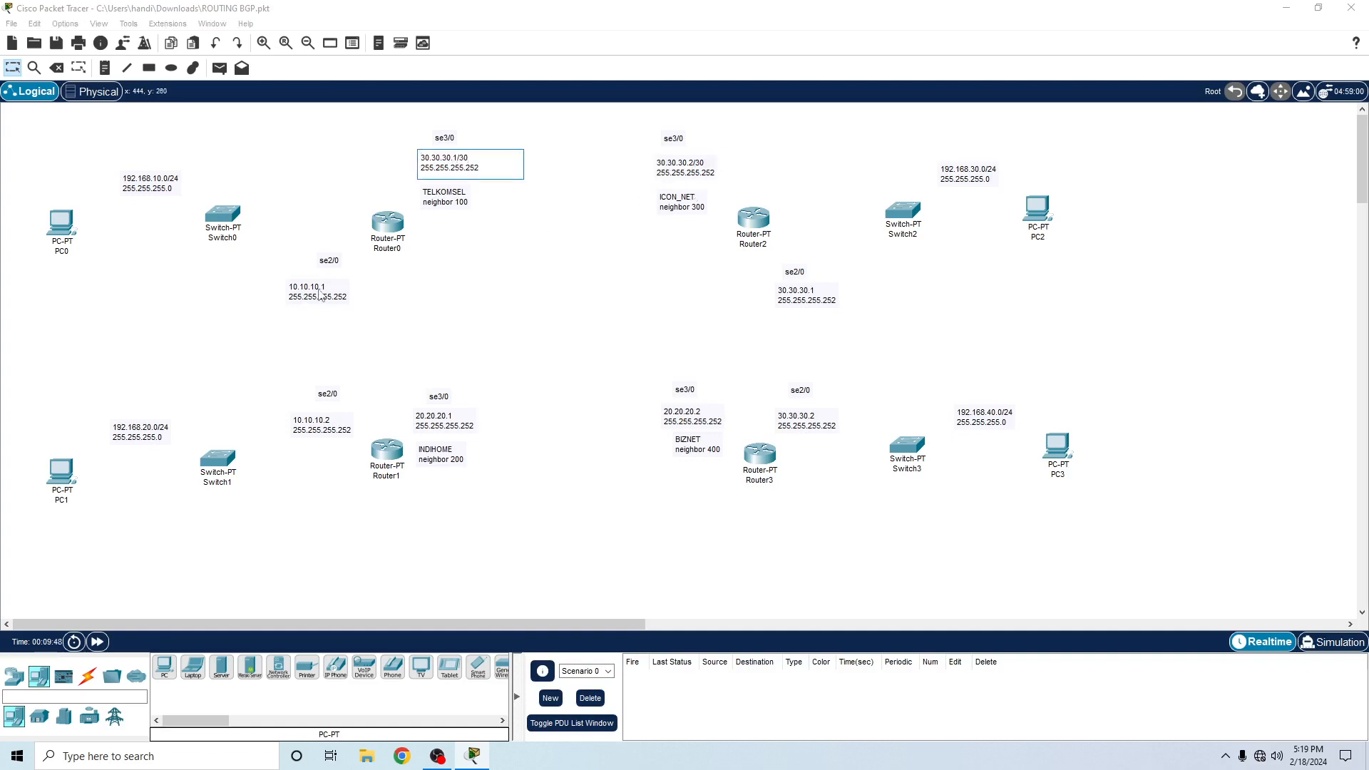
click(333, 281)
- Append /30 to the addresses in Router1's and Router3's notes and in Router2's se2/0 note
text(/30)
click(339, 419)
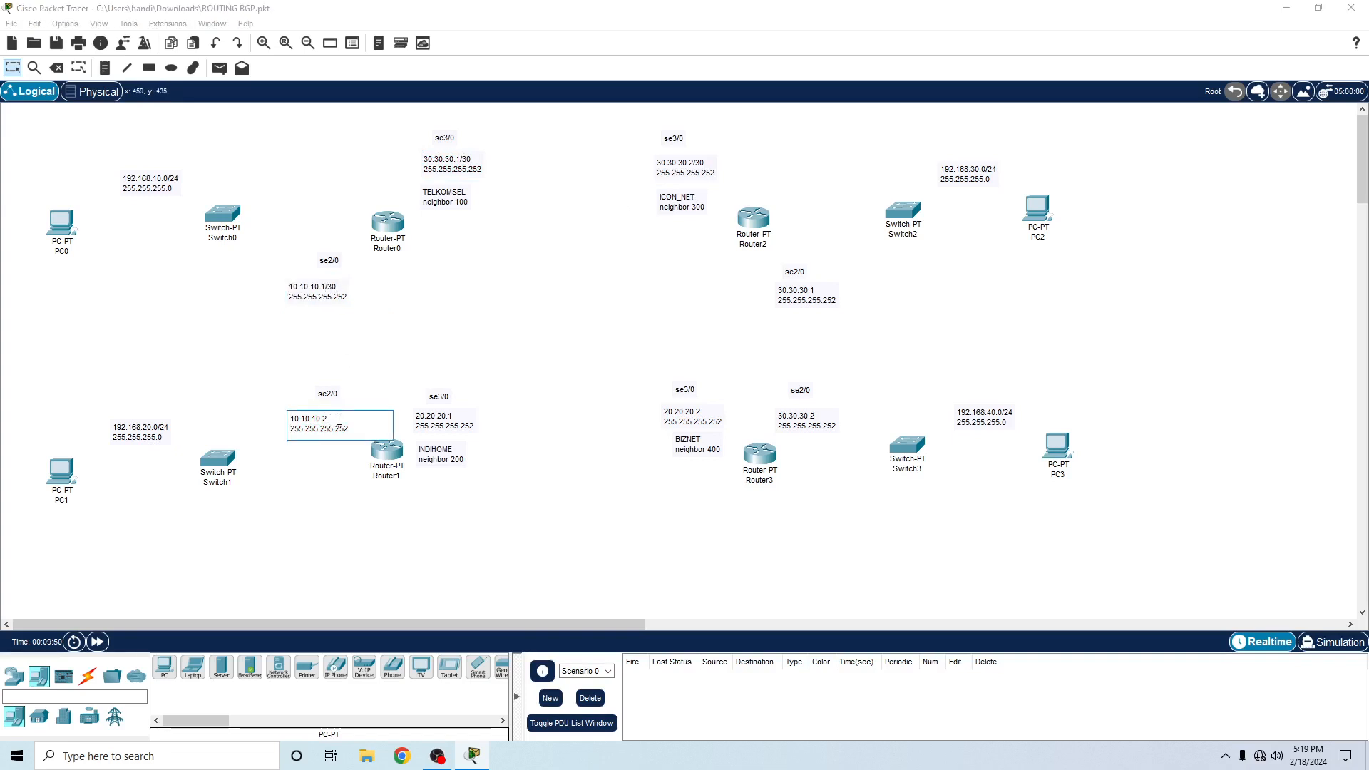
click(454, 416)
text(/30)
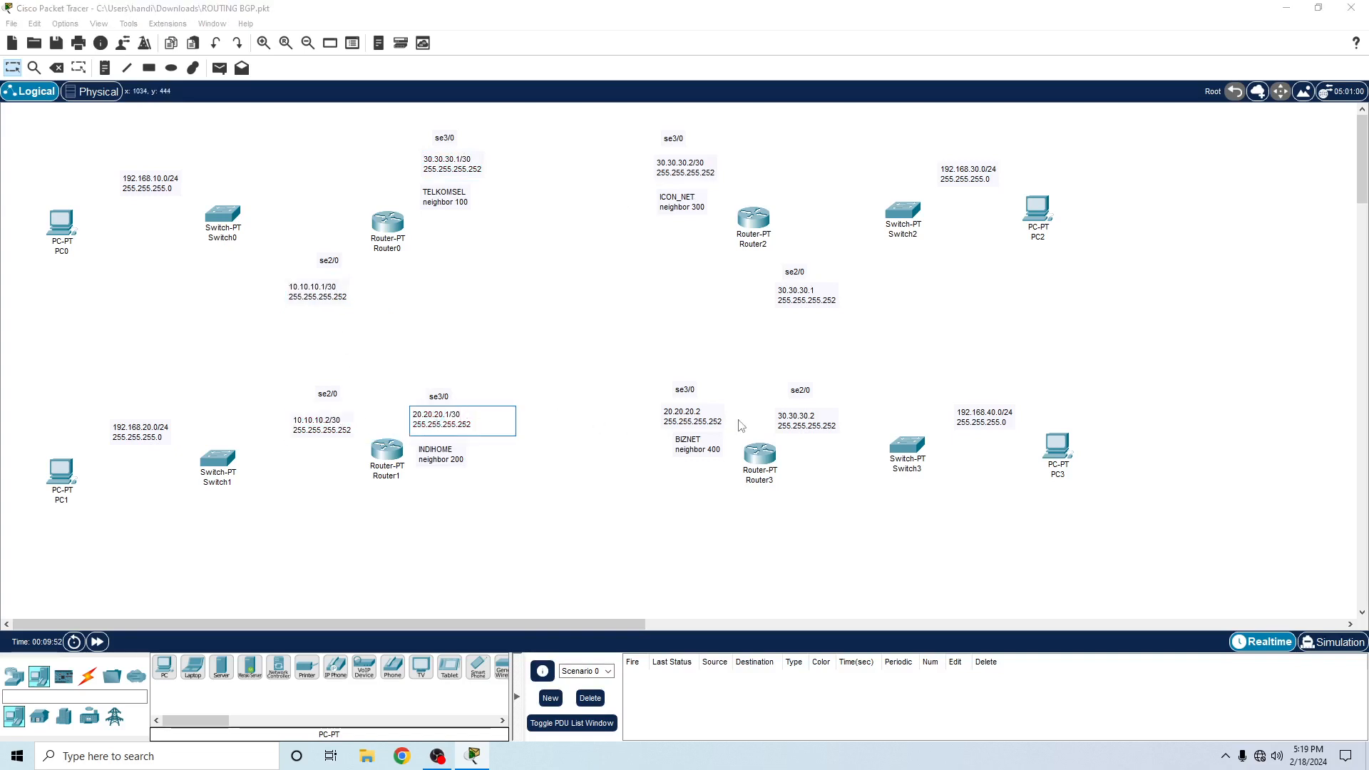
click(704, 416)
text(/30)
click(802, 416)
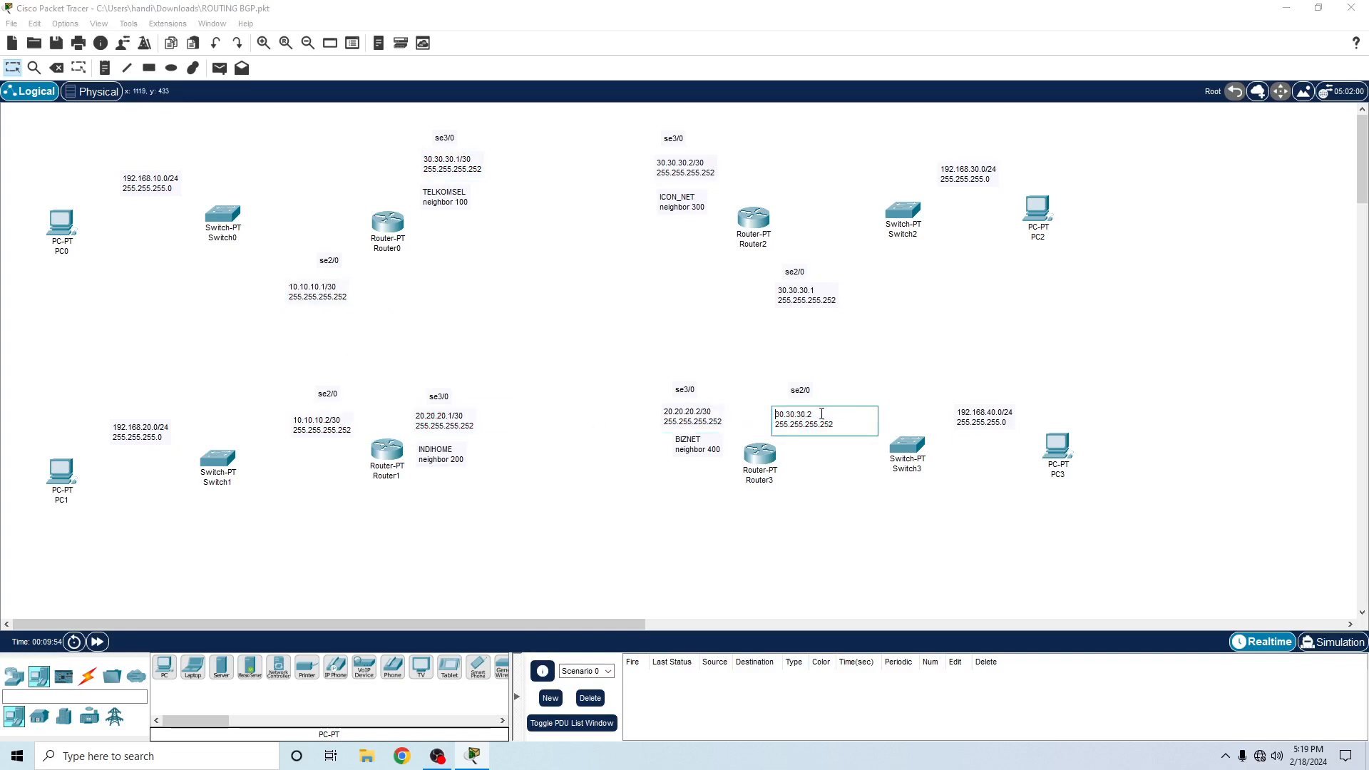
text(/30)
click(816, 291)
double_click(819, 290)
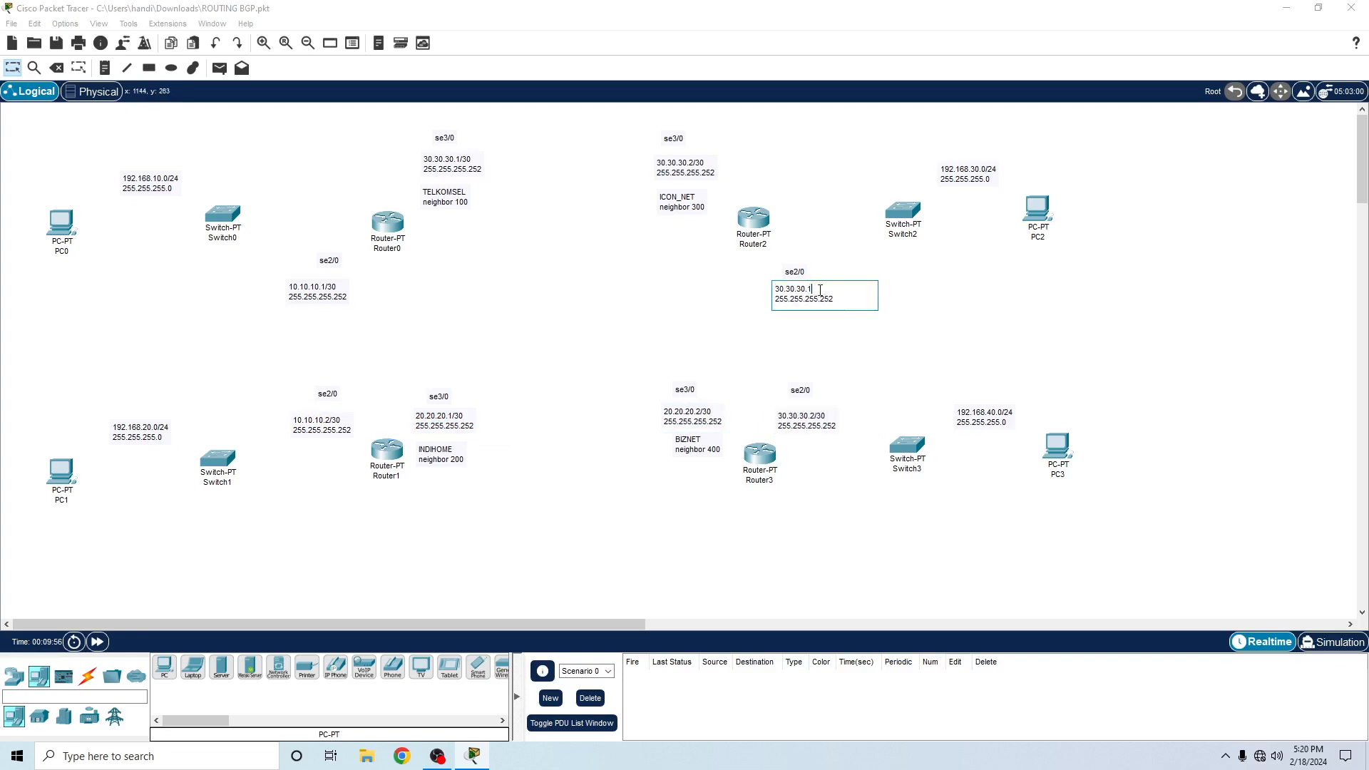
click(678, 329)
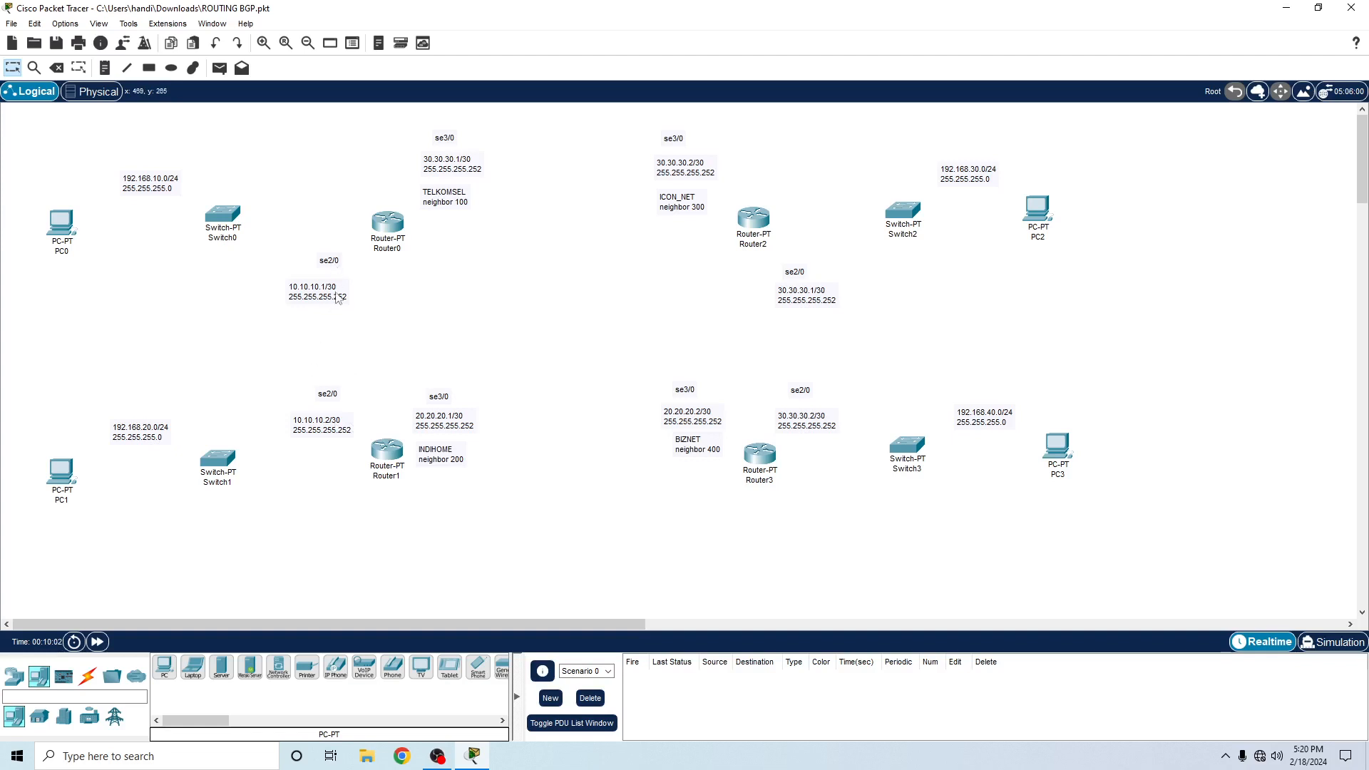
- Move the 10.10.10.x notes closer to their se2/0 labels and Router1's se3/0, 20.20.20.1/30 and INDIHOME notes below the router
drag(338, 299, 348, 287)
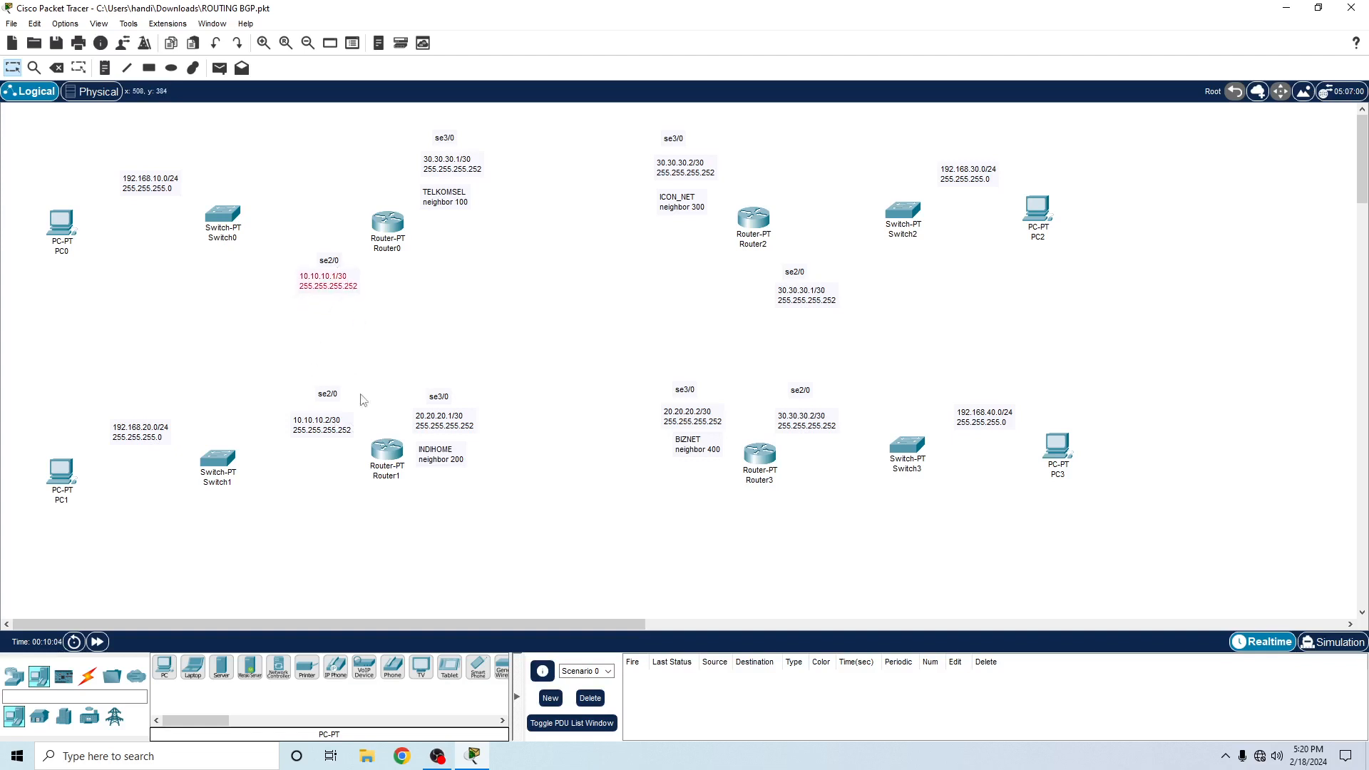
drag(323, 422, 324, 415)
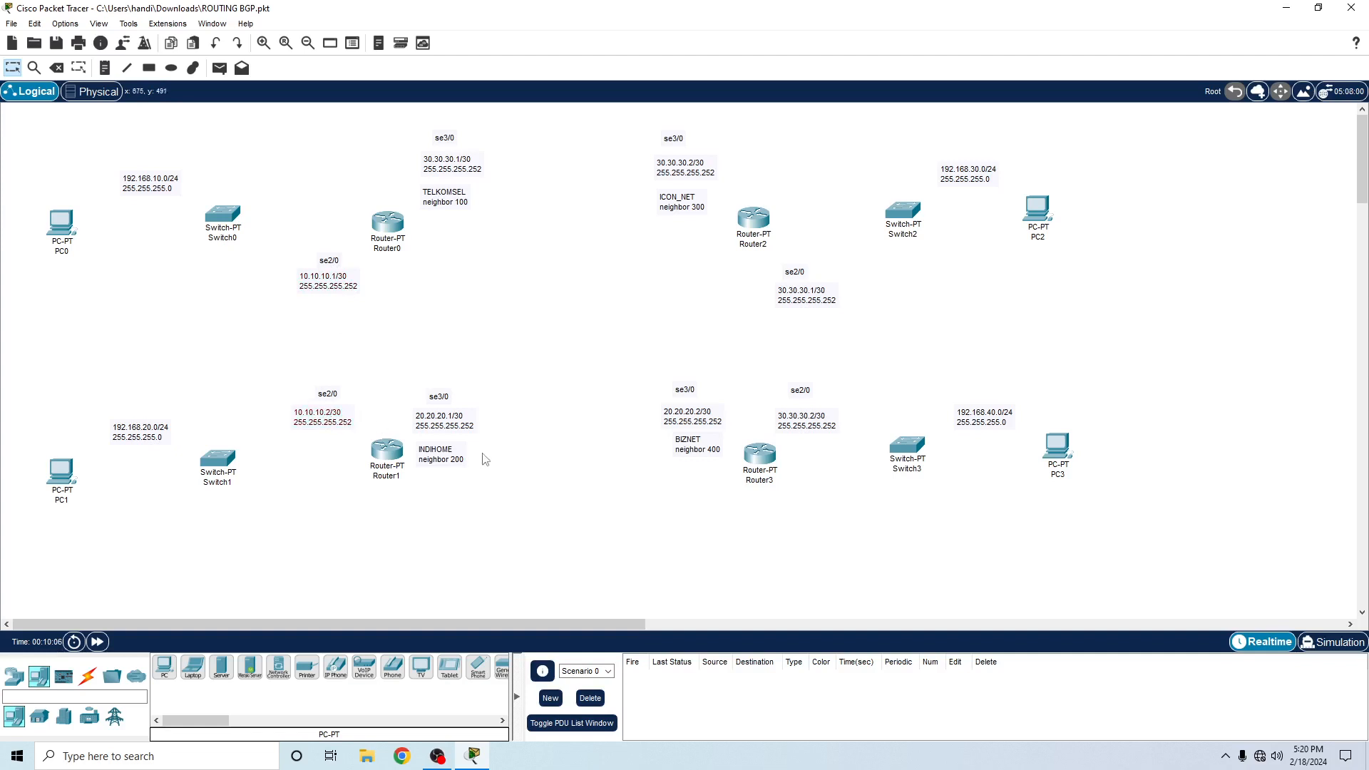
drag(408, 385, 451, 516)
drag(440, 463, 435, 491)
click(434, 488)
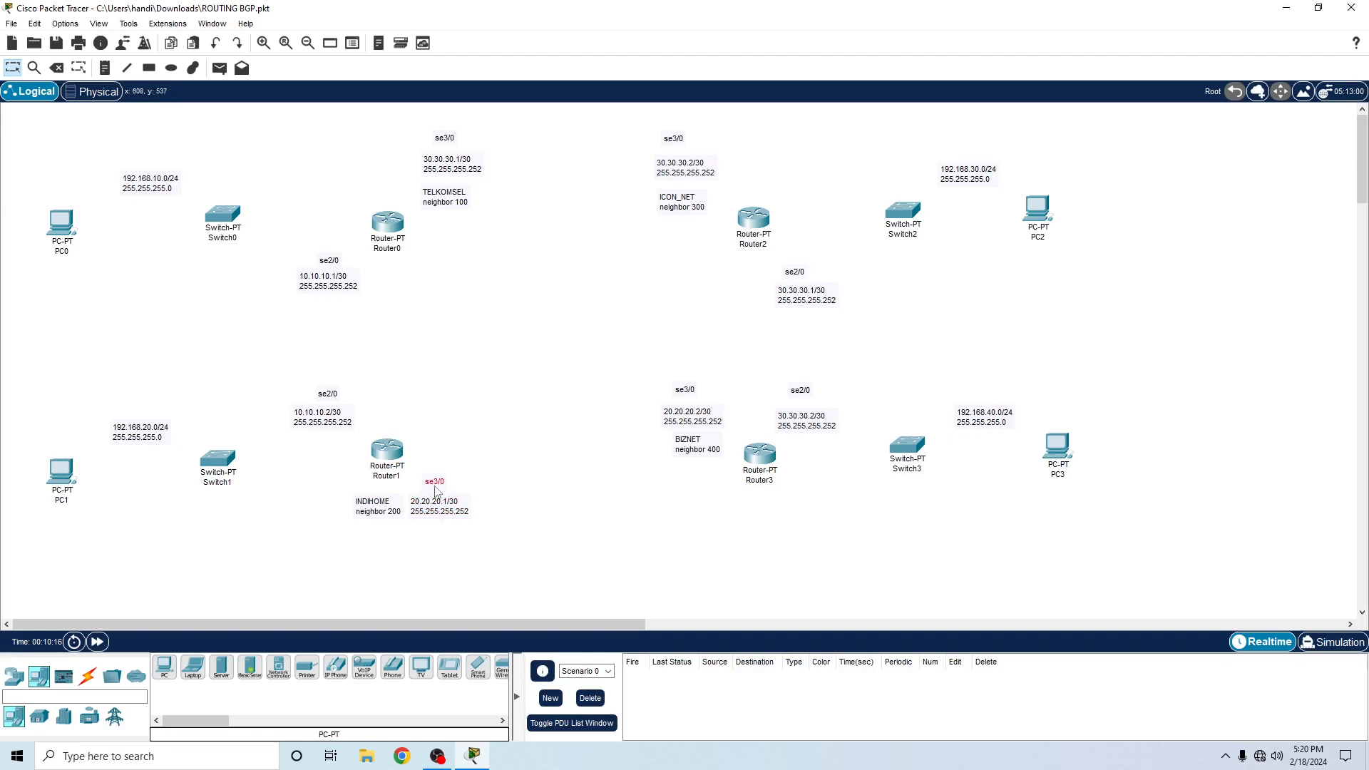
- Move Router3's se3/0, 20.20.20.2/30 and BIZNET notes below the router and shift its se2/0 label closer to its address
drag(635, 346, 721, 492)
drag(706, 445, 778, 517)
click(725, 556)
click(810, 546)
drag(791, 396, 791, 400)
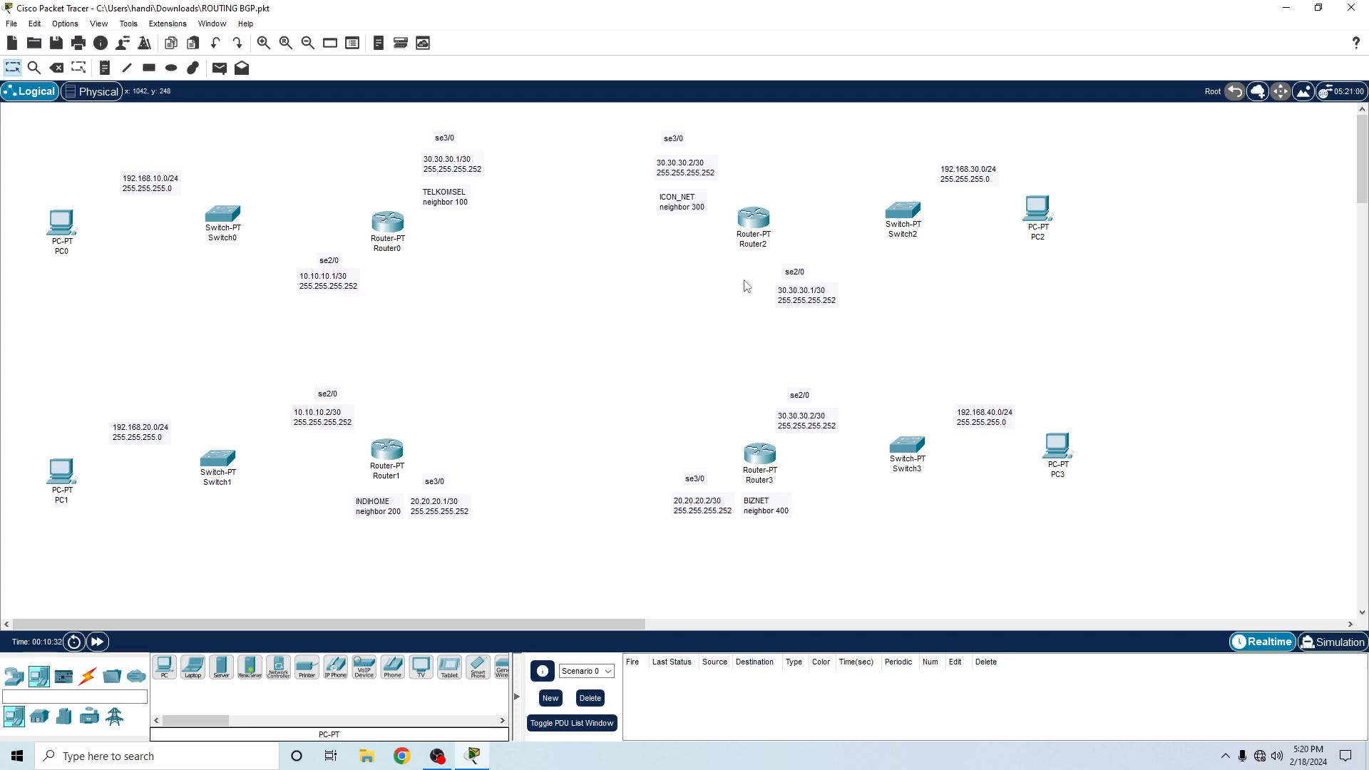
- Connect Router0's Serial2/0 to Router1's Serial2/0 with a Serial DCE cable
click(88, 676)
click(363, 668)
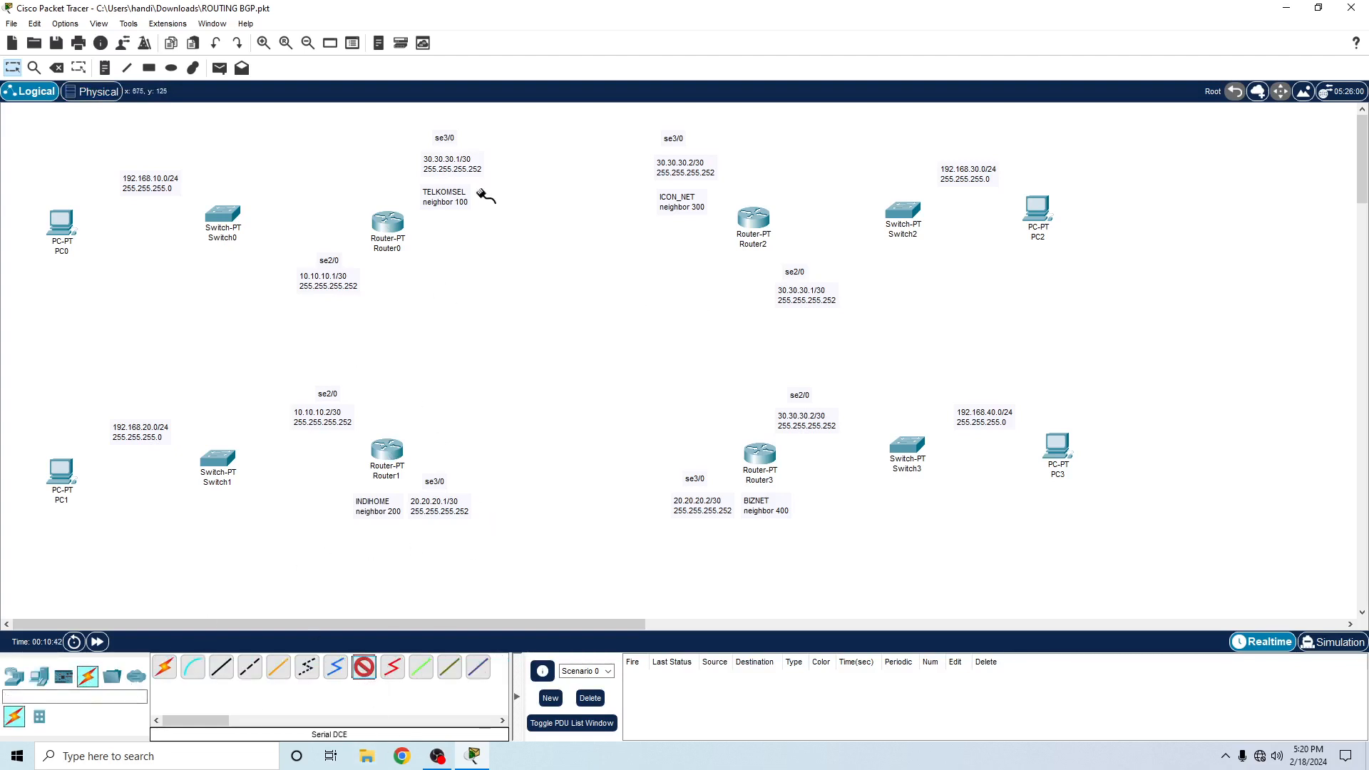
click(386, 226)
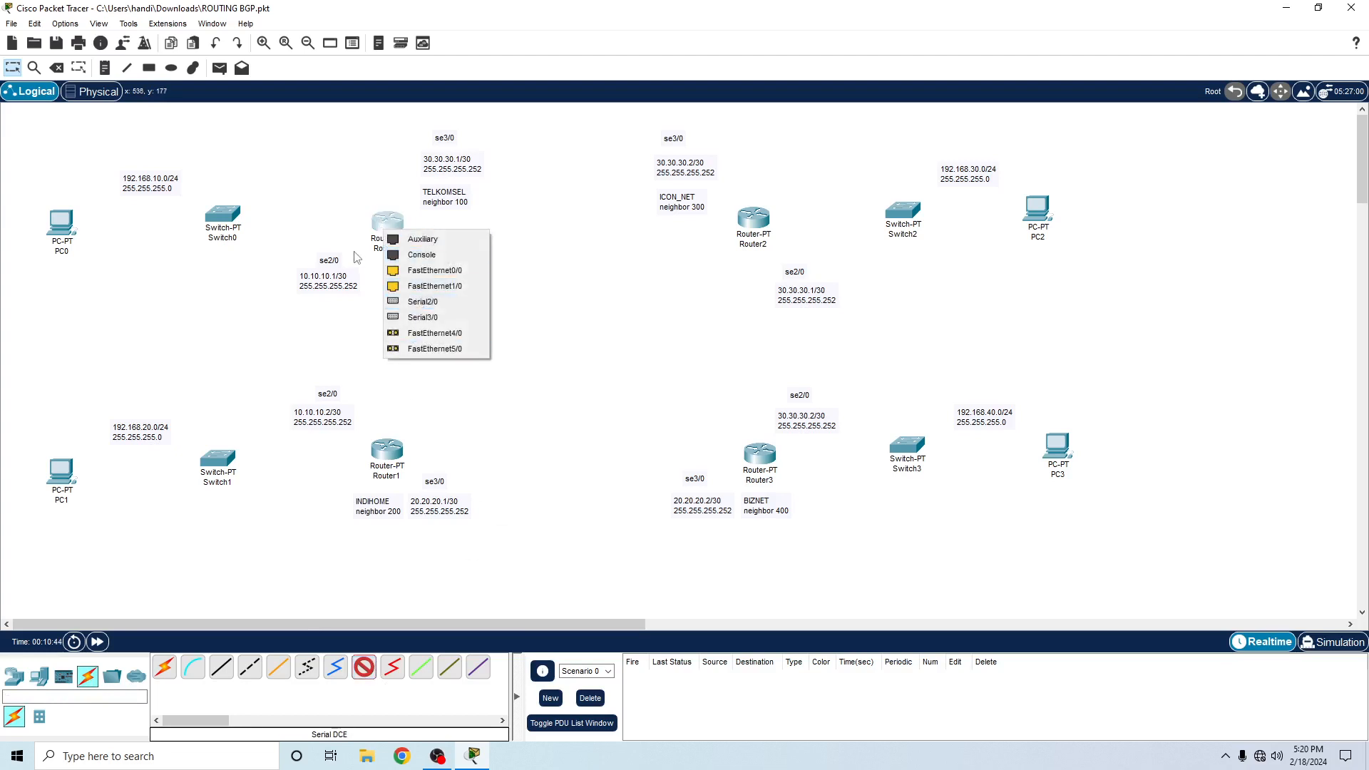
click(445, 305)
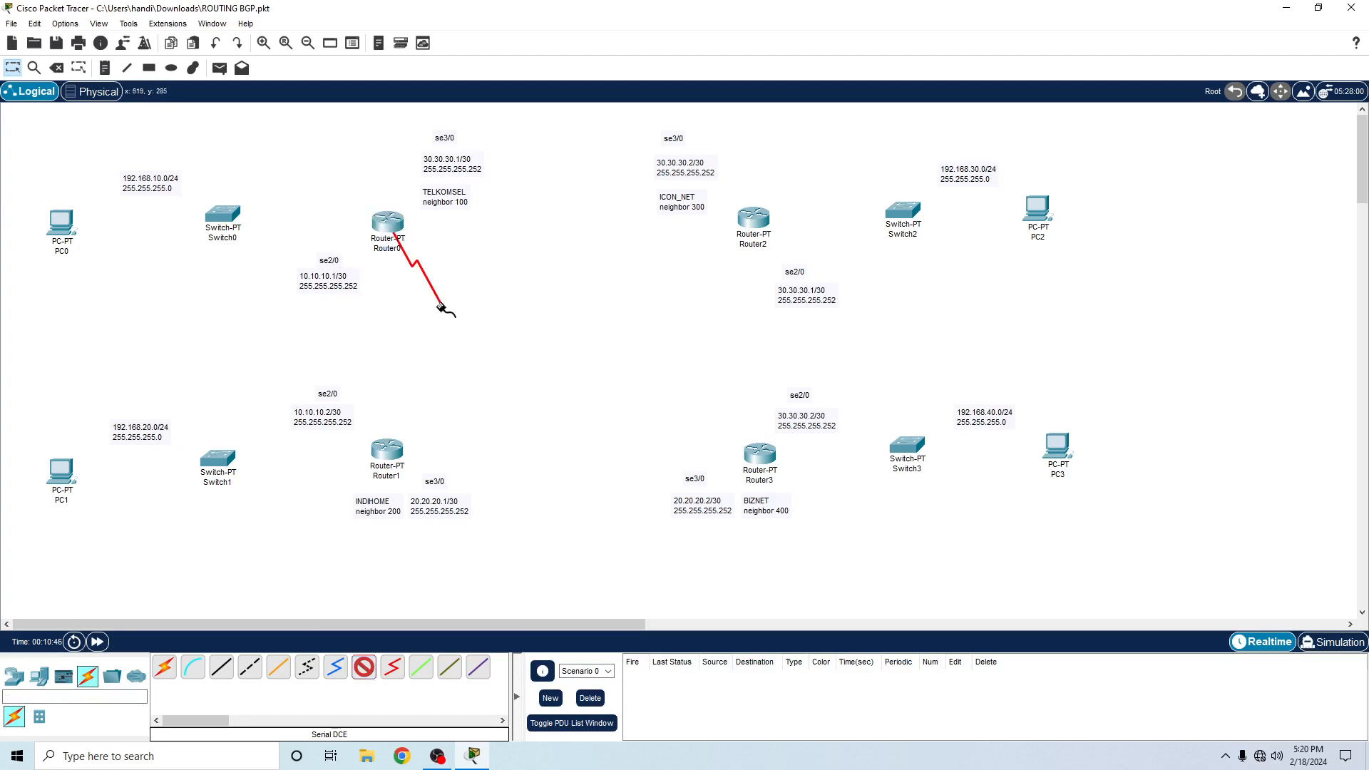
click(387, 451)
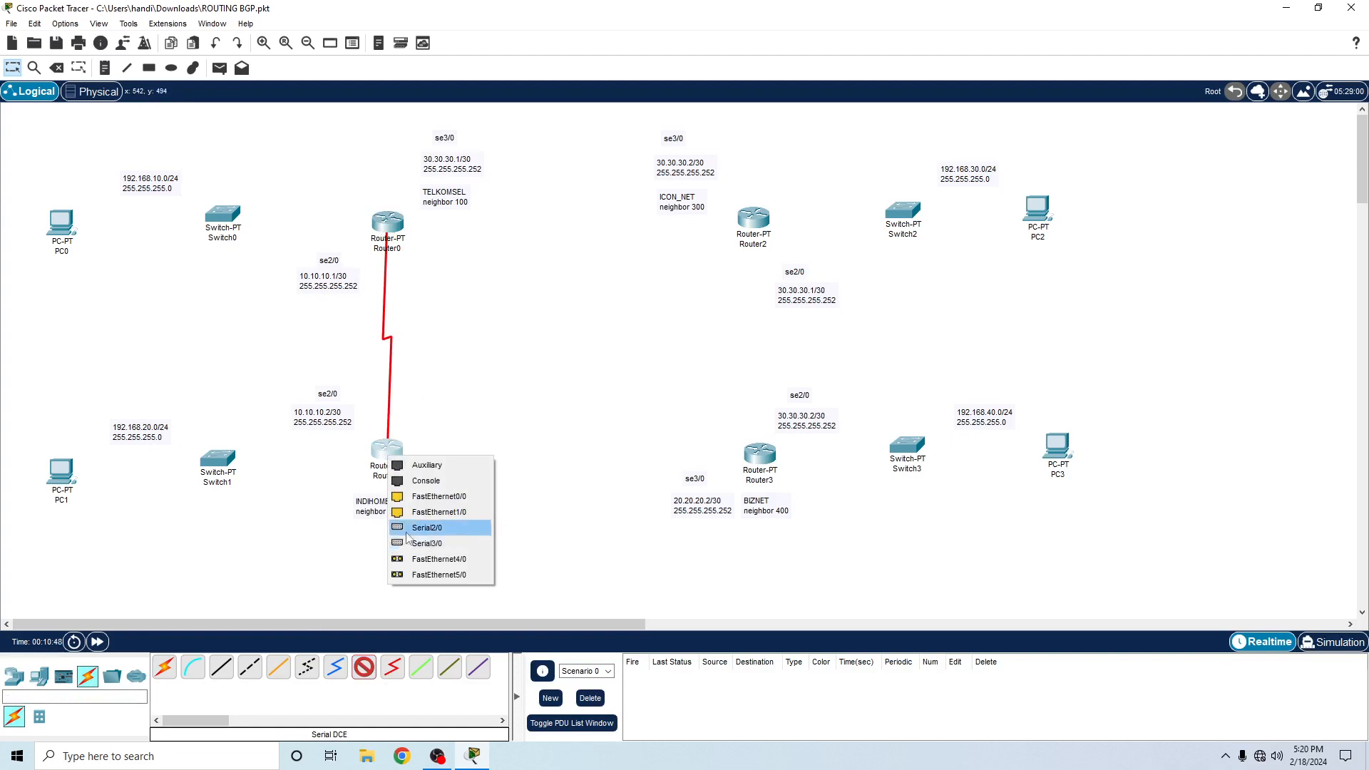
click(410, 527)
- Connect Router1's Serial3/0 to Router3's Serial3/0 with a Serial DCE cable and nudge Router1 slightly down
click(366, 672)
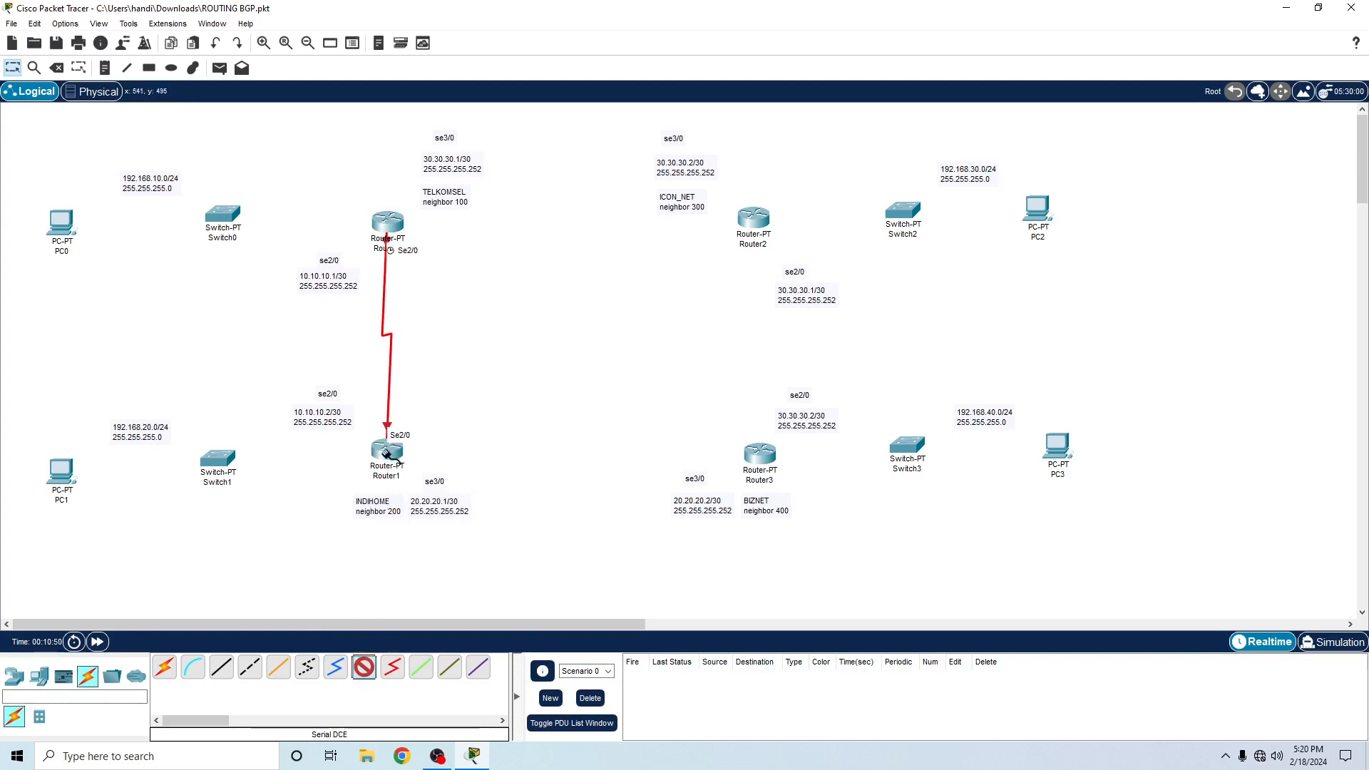
click(388, 451)
click(470, 528)
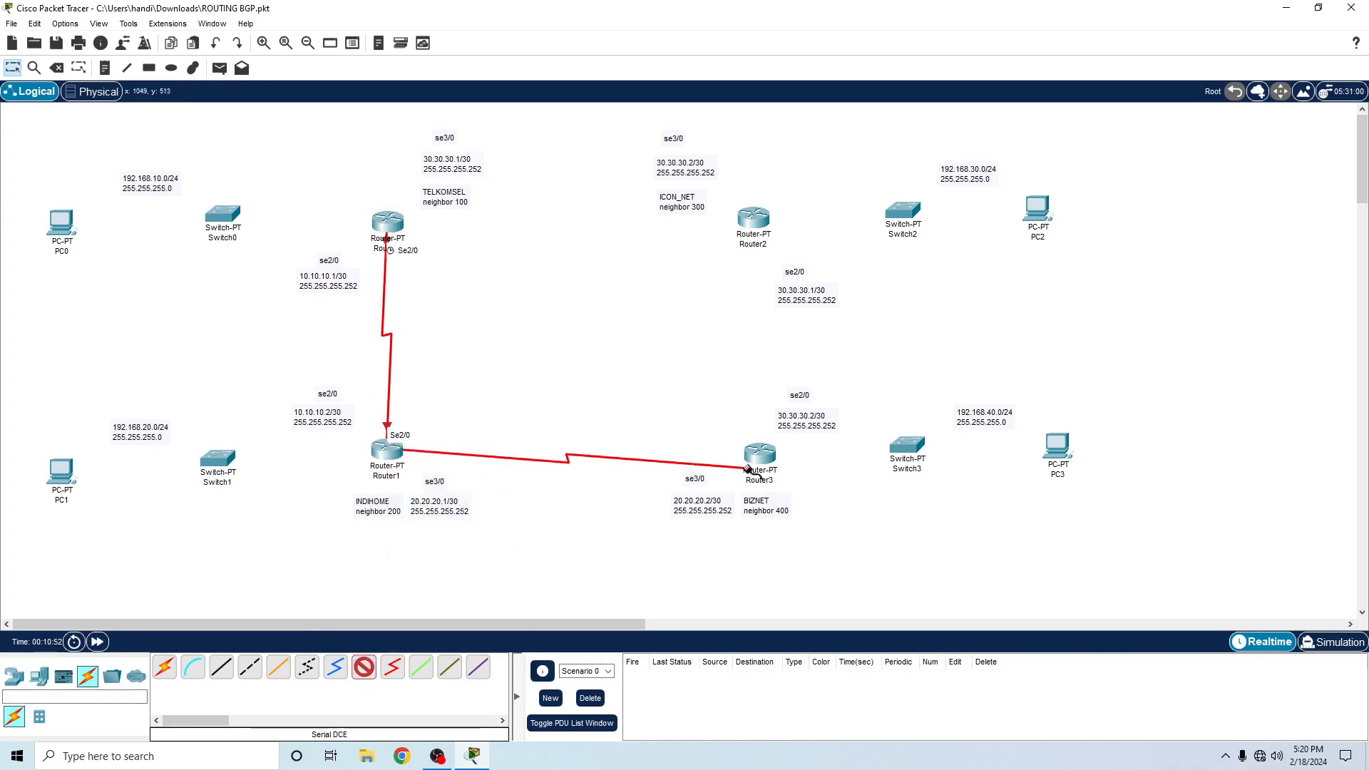
click(759, 455)
click(788, 544)
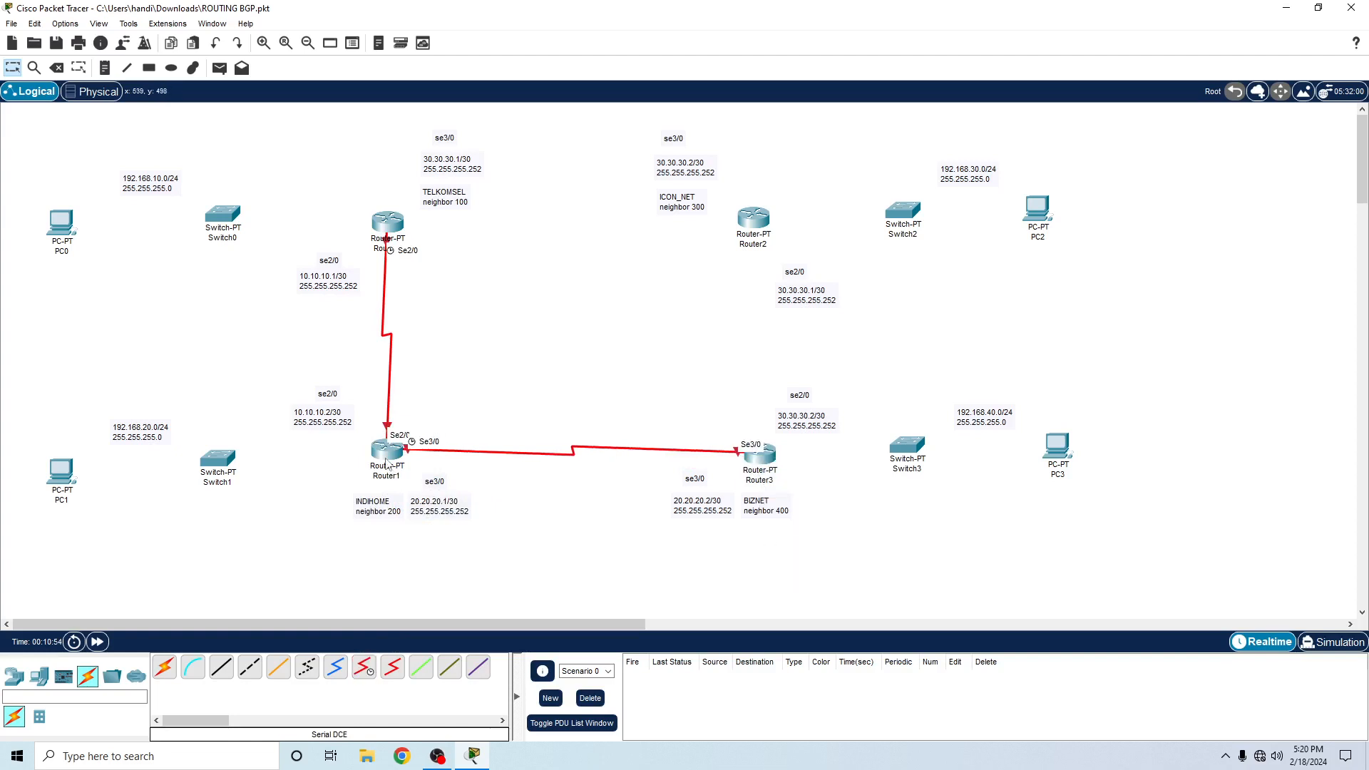
drag(387, 459, 388, 467)
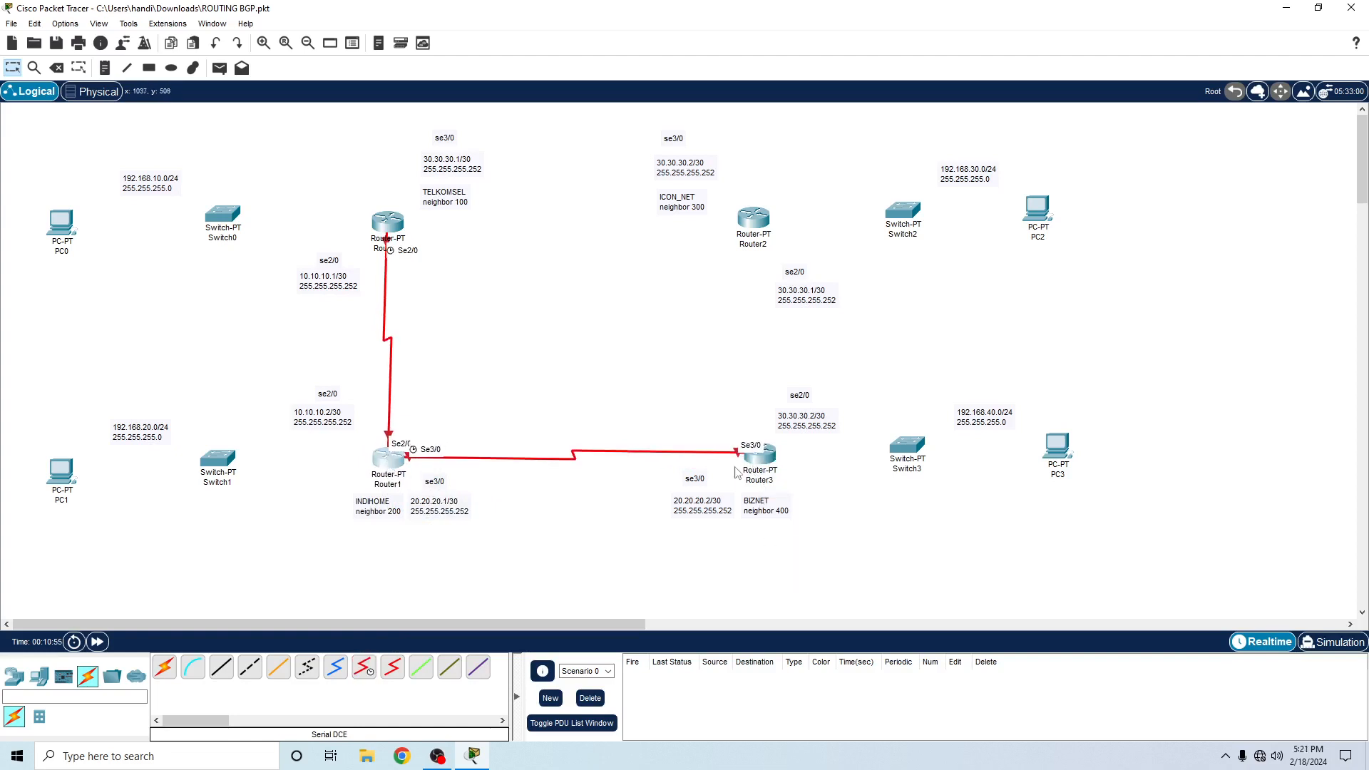
- Connect Router3's Serial2/0 to Router2's Serial2/0 with a Serial DCE cable
click(364, 667)
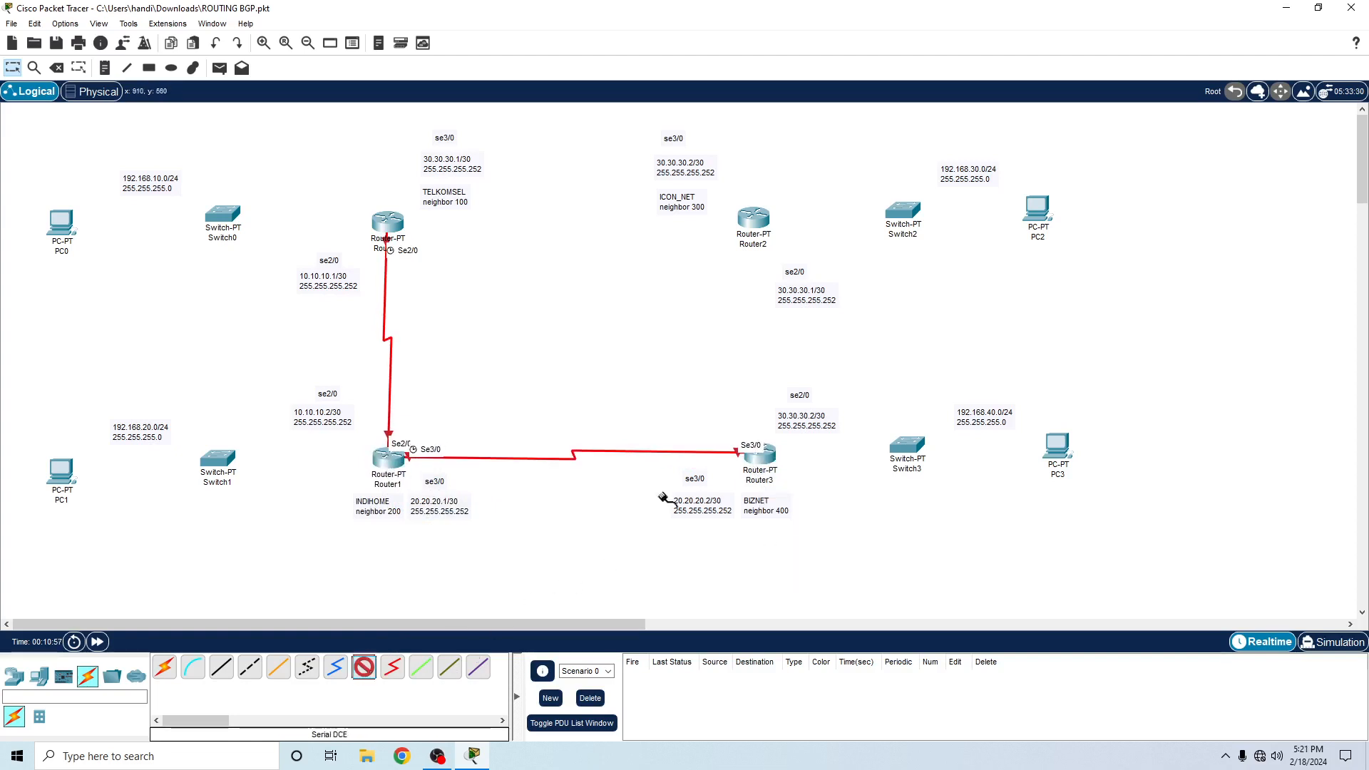
click(769, 460)
click(820, 529)
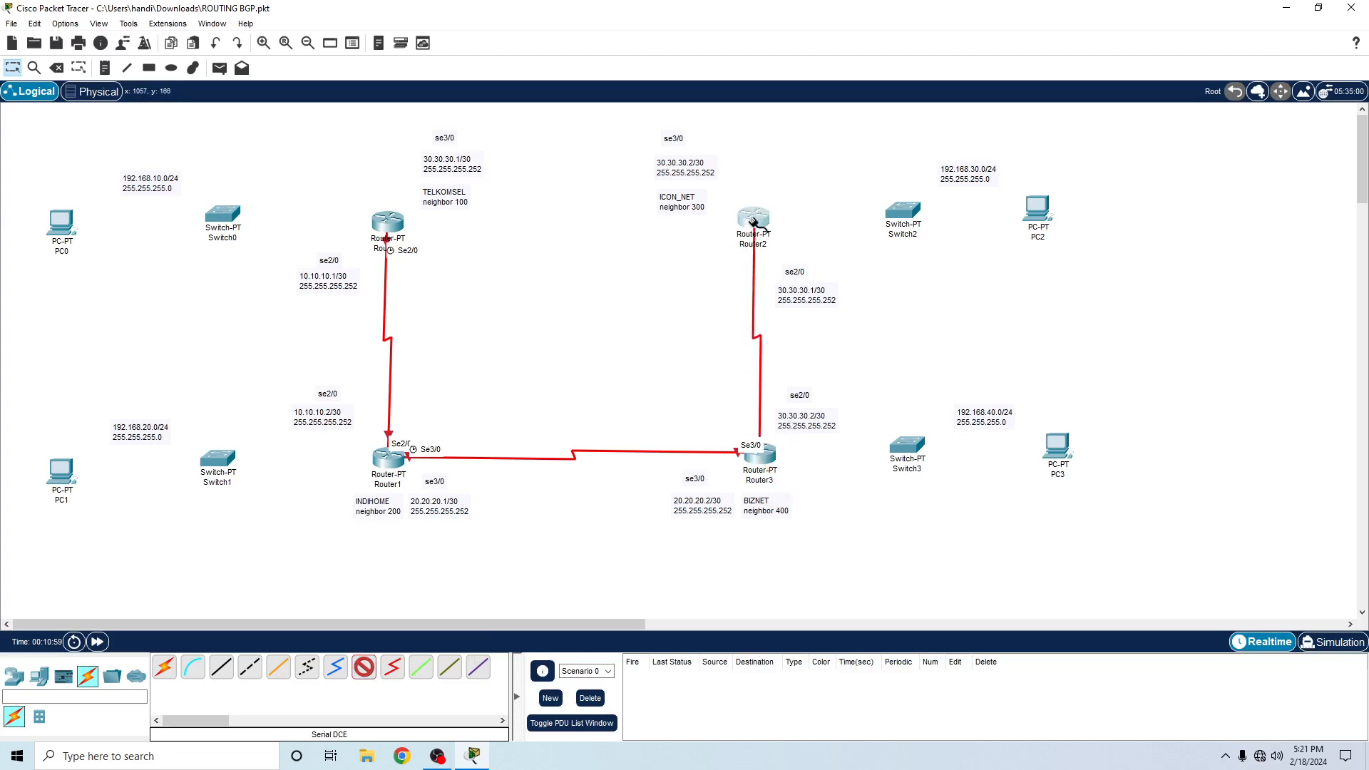
click(754, 221)
click(792, 293)
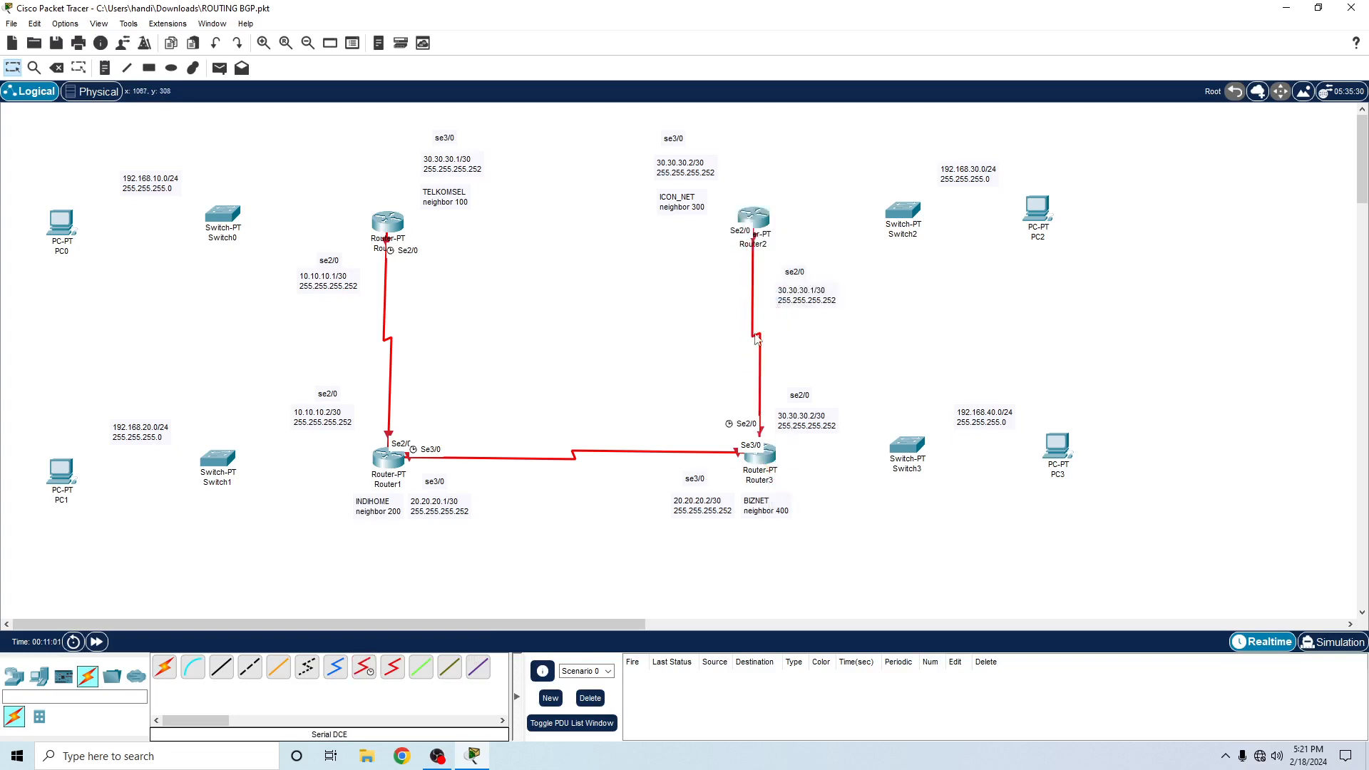
- Connect Router2's Serial3/0 to Router0's Serial3/0 with a Serial DCE cable and shift Router0 slightly
click(364, 666)
click(754, 218)
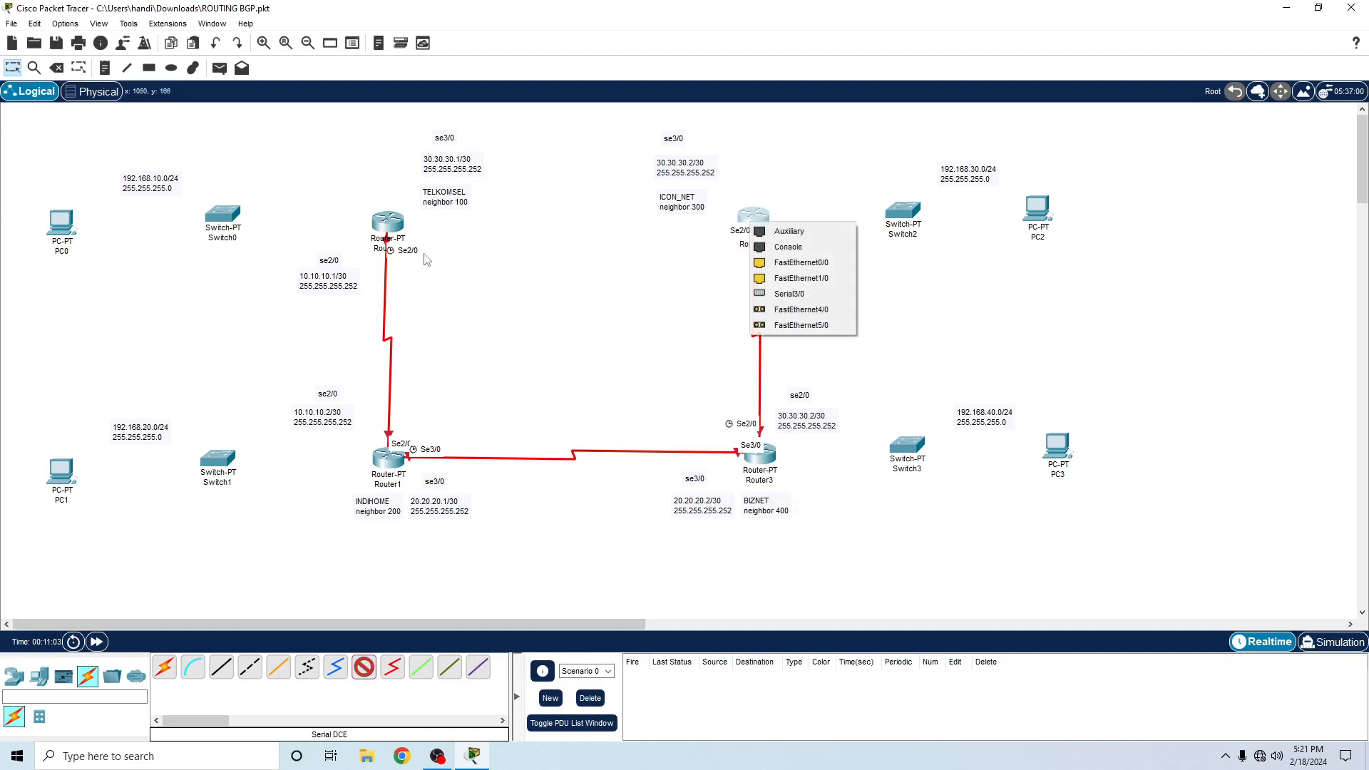
click(790, 293)
click(390, 227)
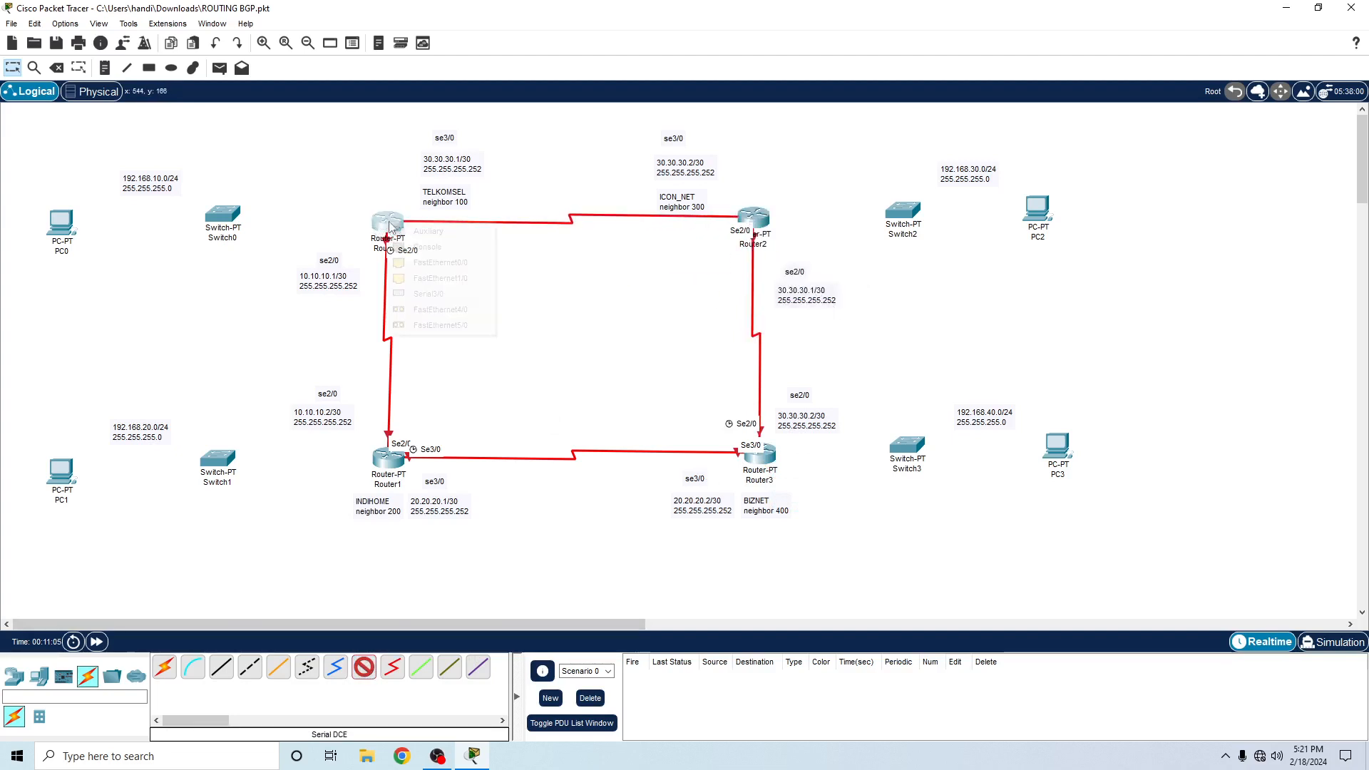
click(431, 293)
drag(390, 235, 370, 242)
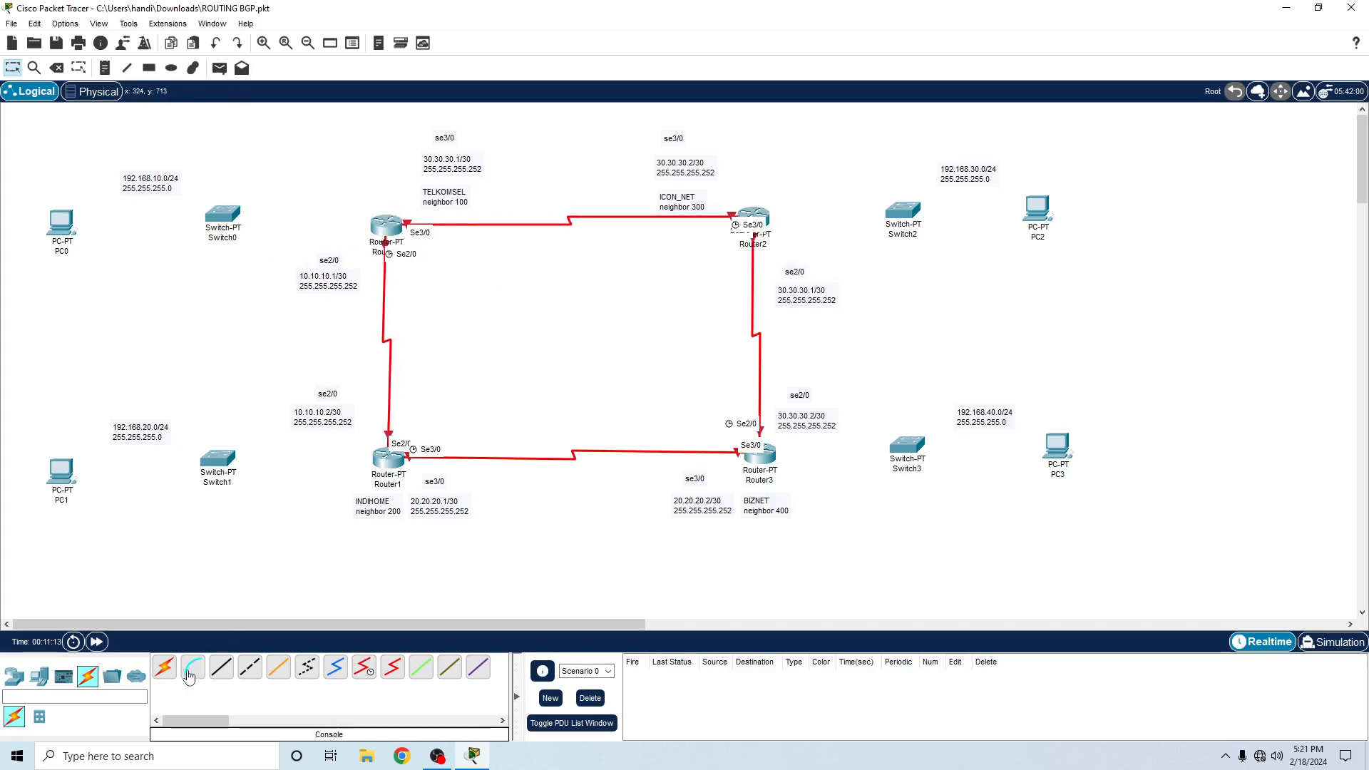
- Connect Router0's FastEthernet0/0 to Switch0's FastEthernet0/1 with a Copper Straight-Through cable
click(221, 667)
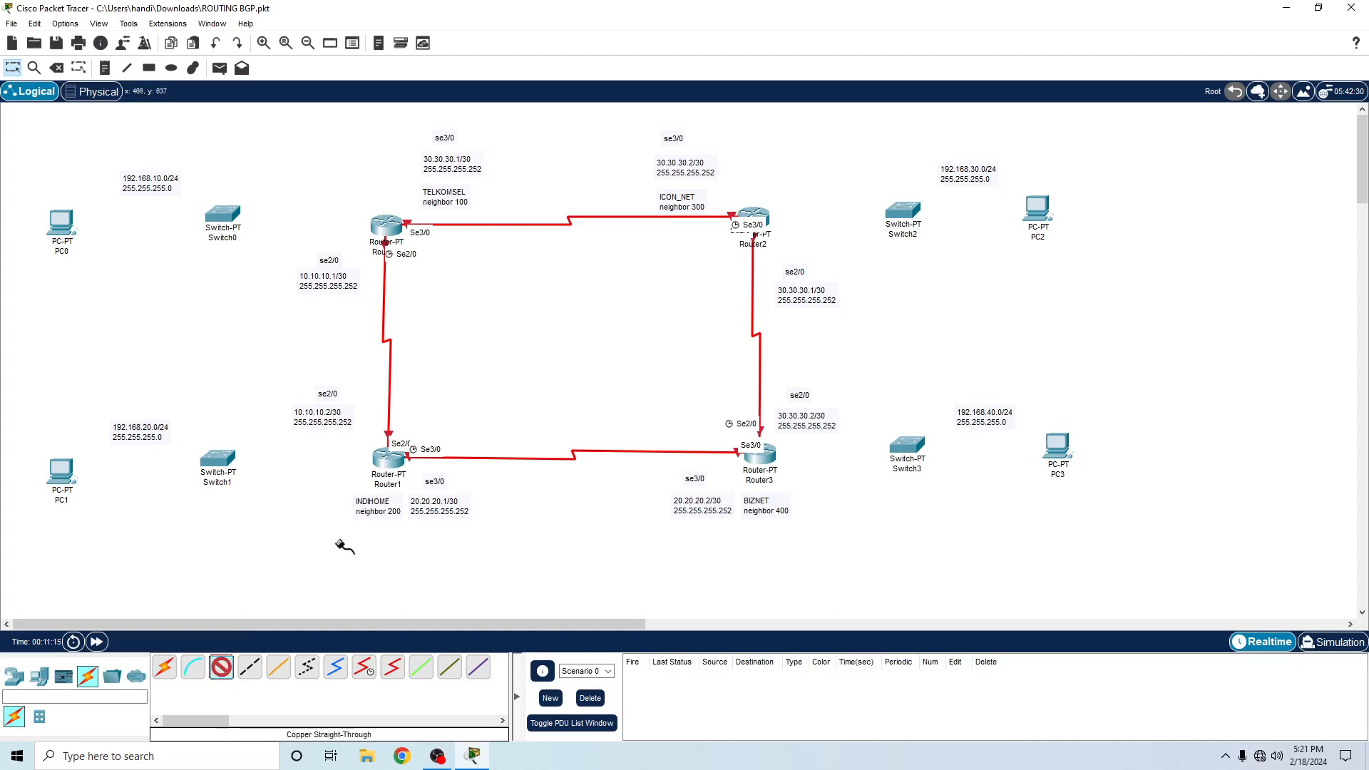
click(391, 235)
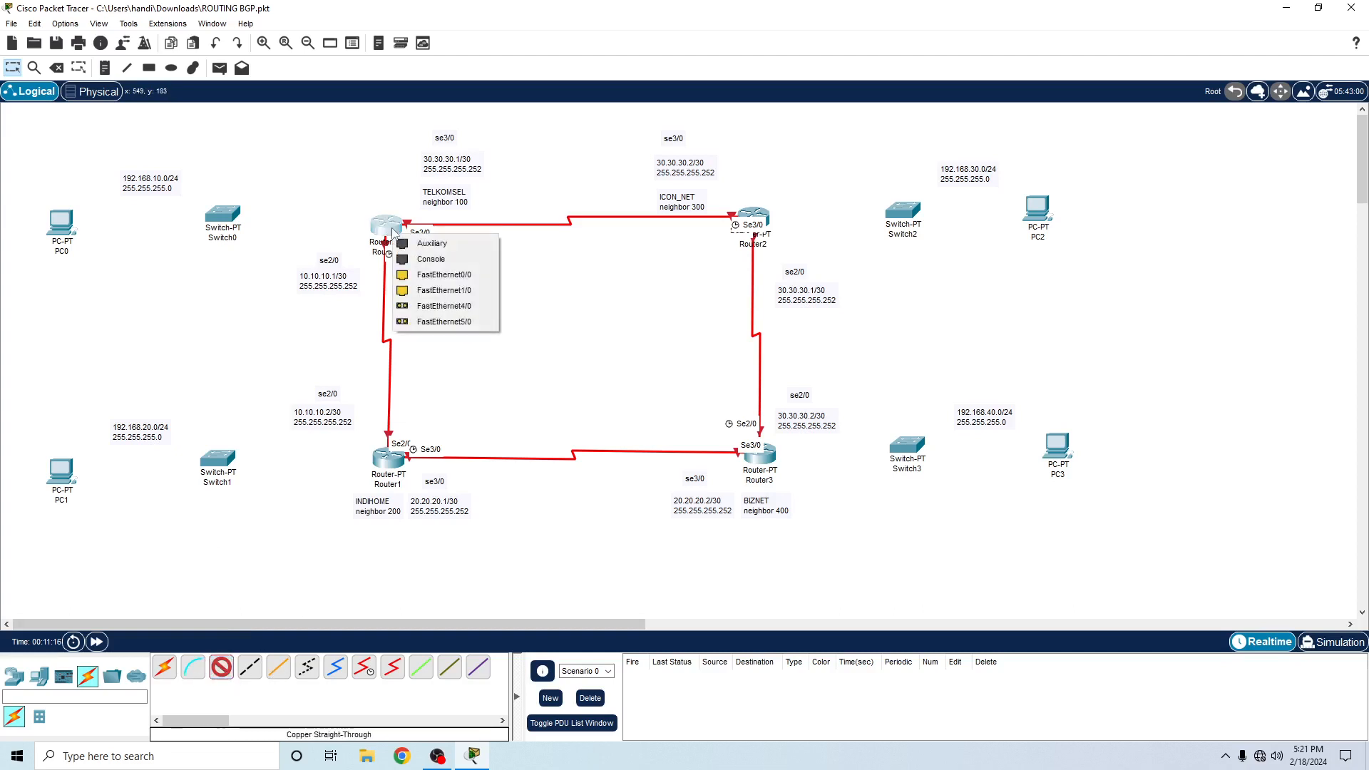
click(414, 276)
click(219, 216)
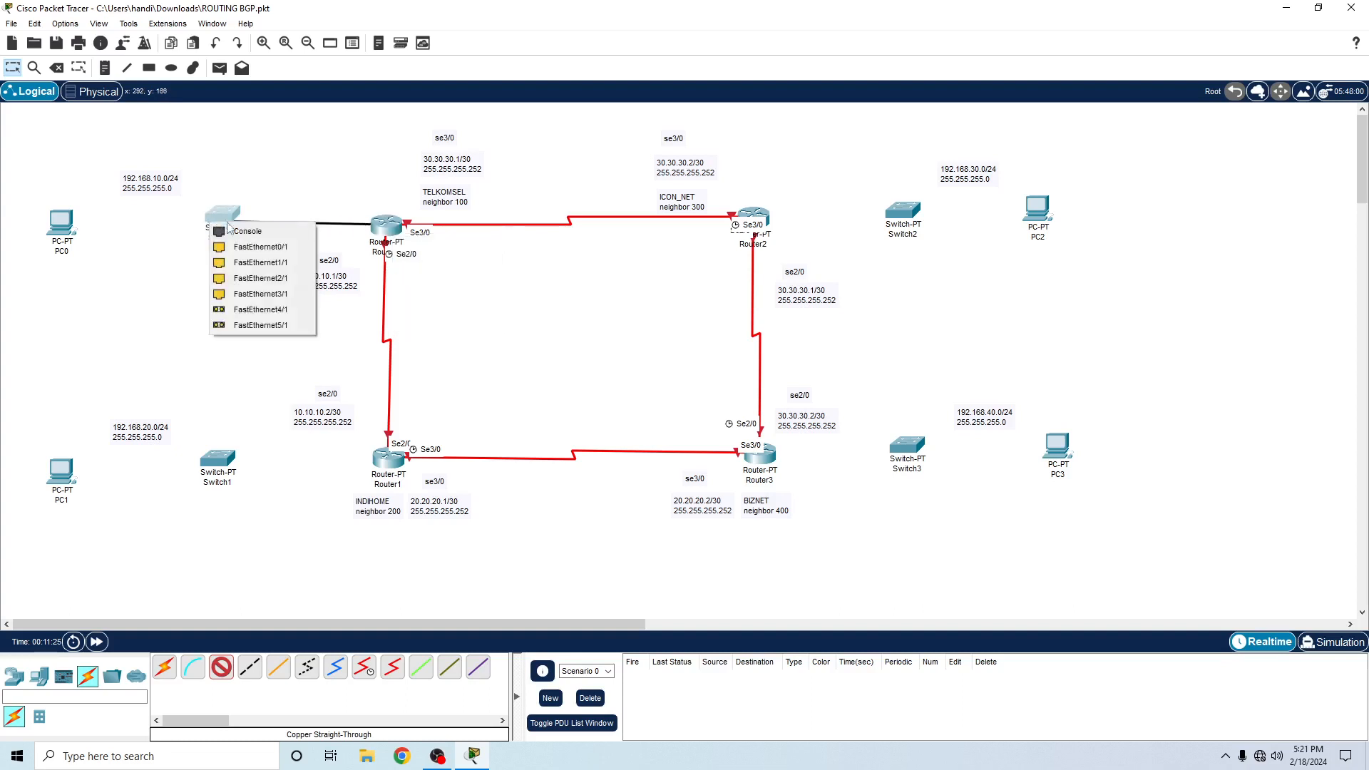
click(266, 249)
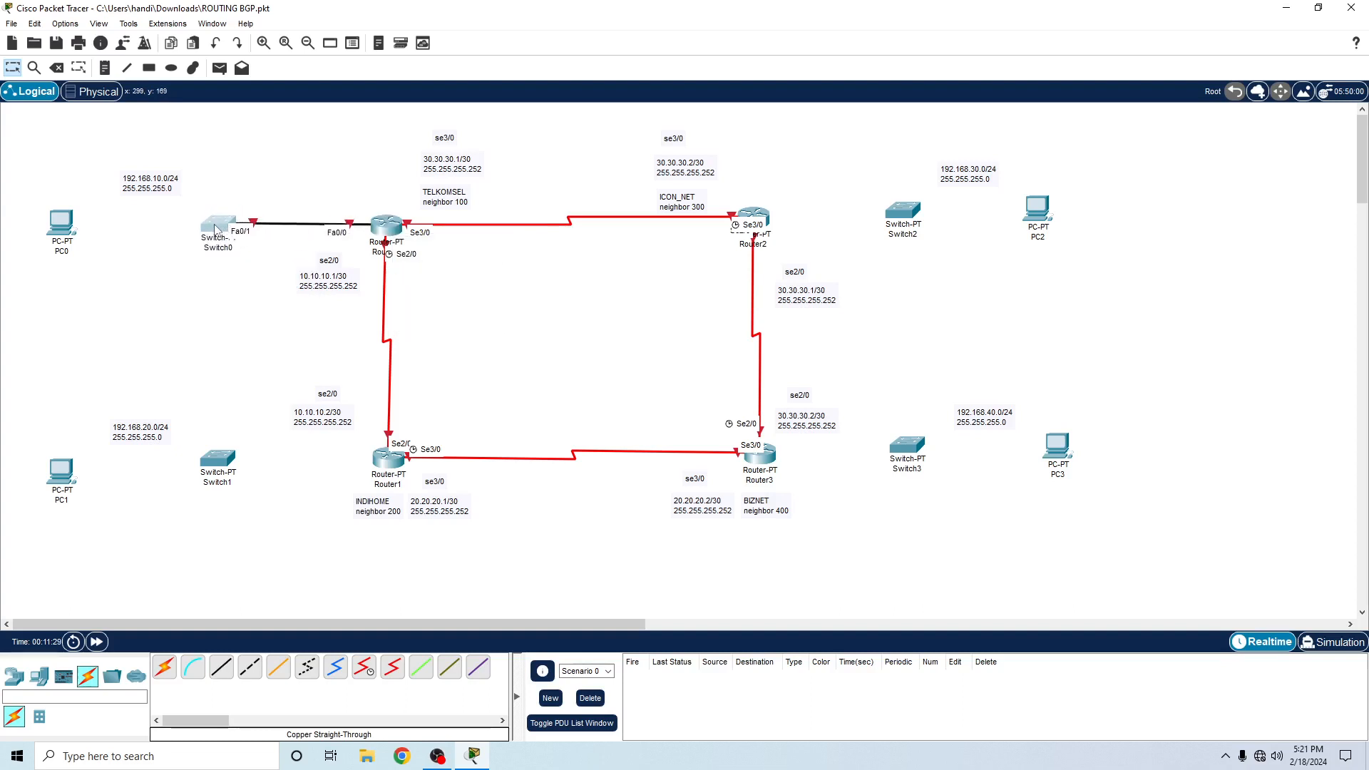
- Connect Switch0's FastEthernet1/1 to PC0's FastEthernet0 with a Copper Straight-Through cable
click(221, 667)
click(219, 228)
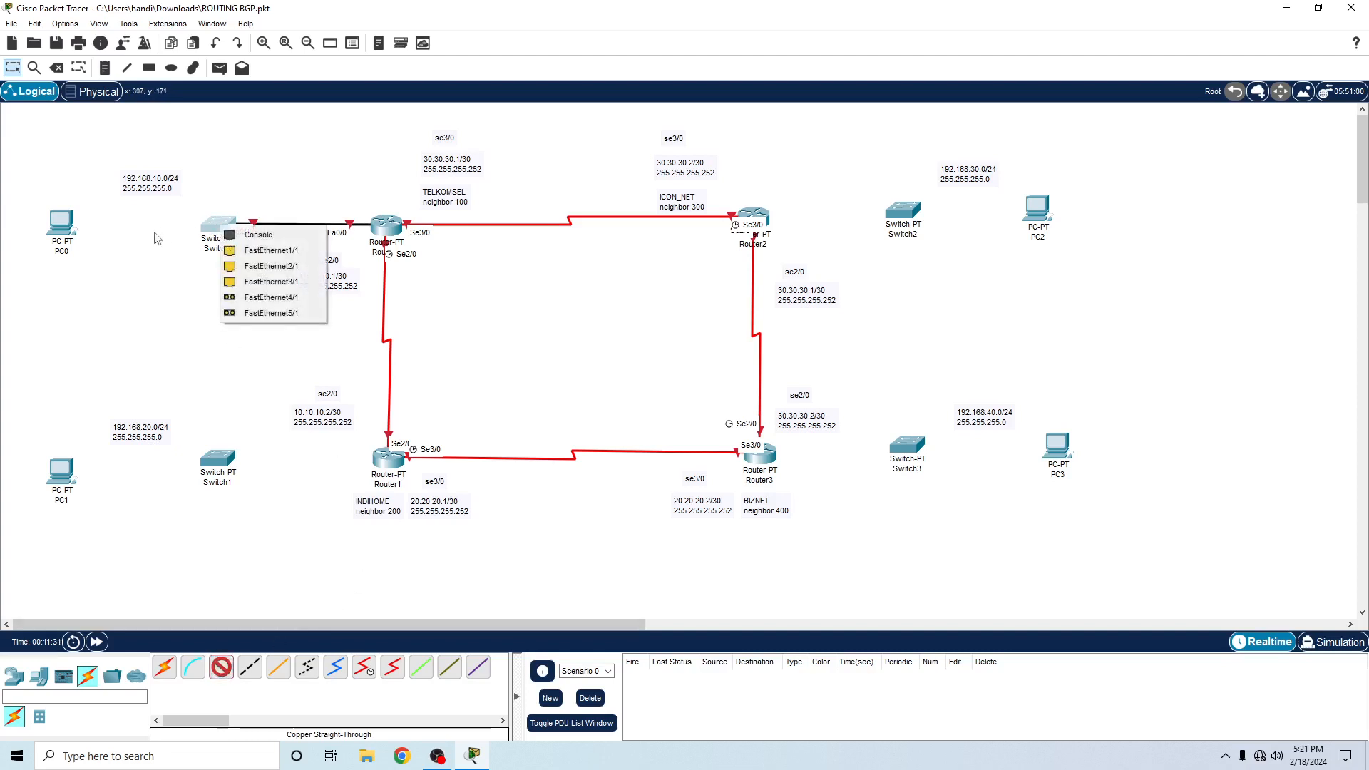
click(271, 250)
click(68, 224)
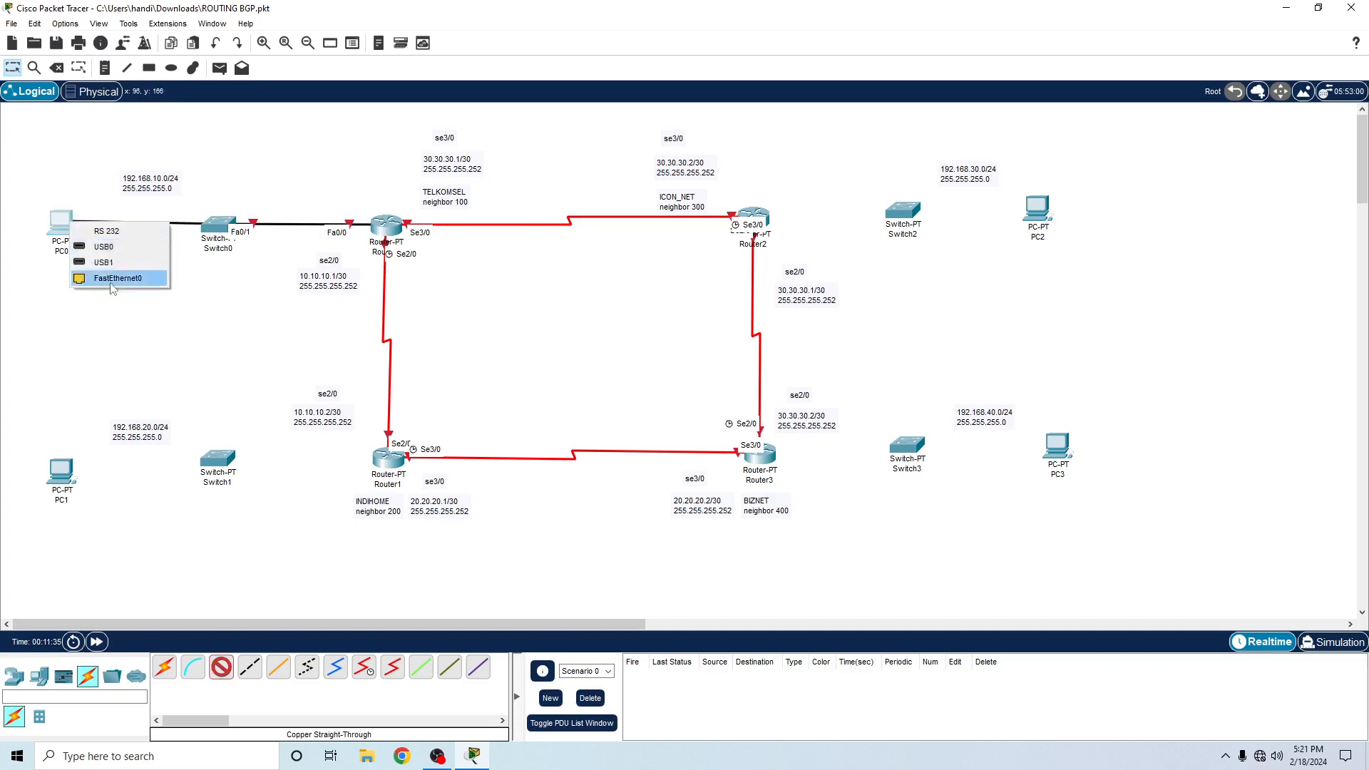
click(119, 280)
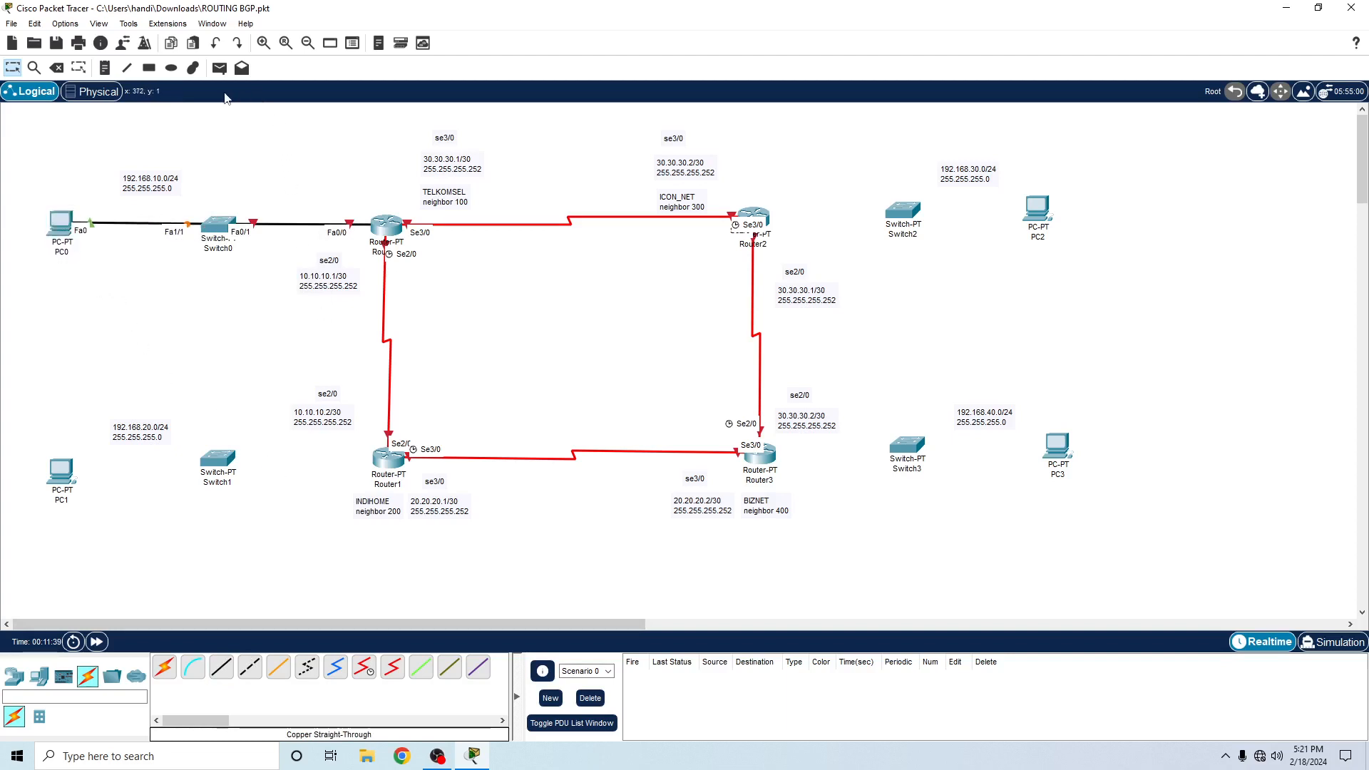
- Connect Router1's FastEthernet0/0 to Switch1's FastEthernet0/1 with a Copper Straight-Through cable
click(221, 670)
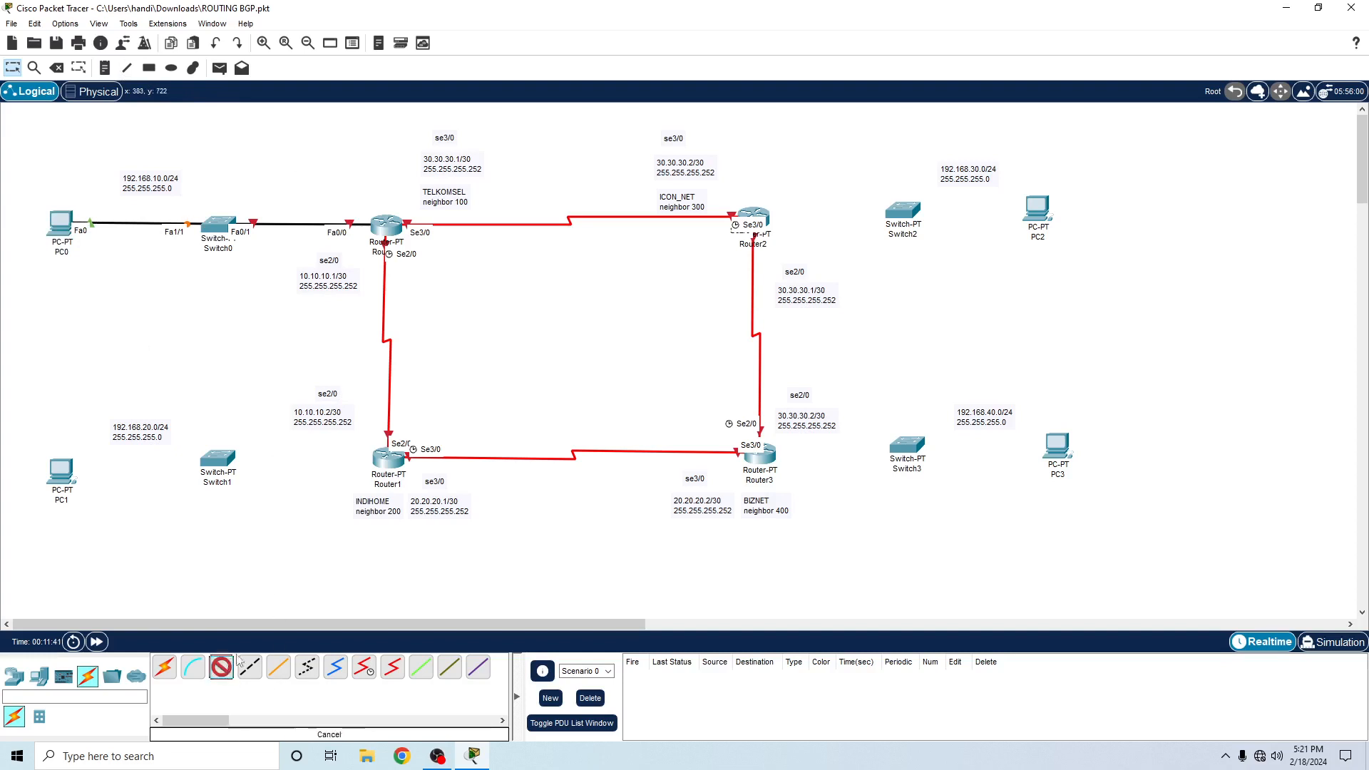
click(387, 464)
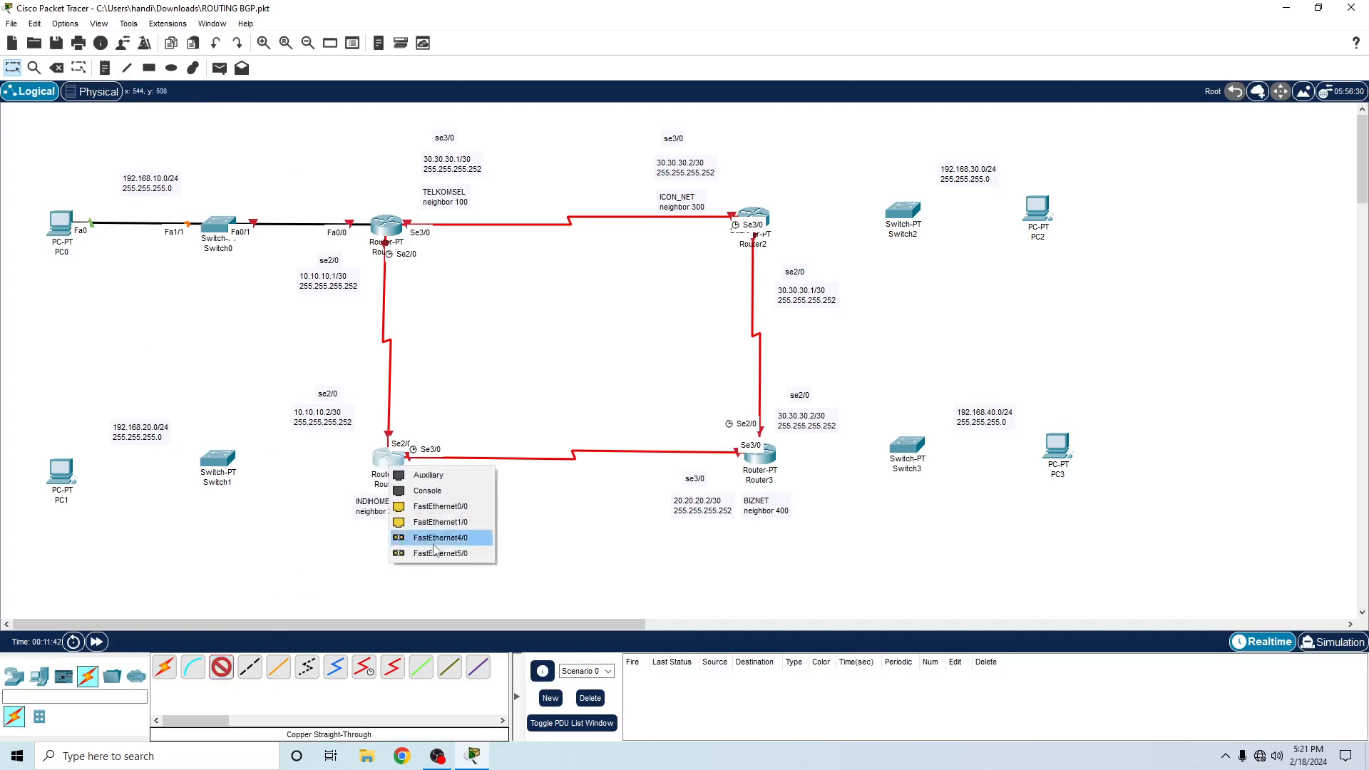
click(429, 510)
click(216, 459)
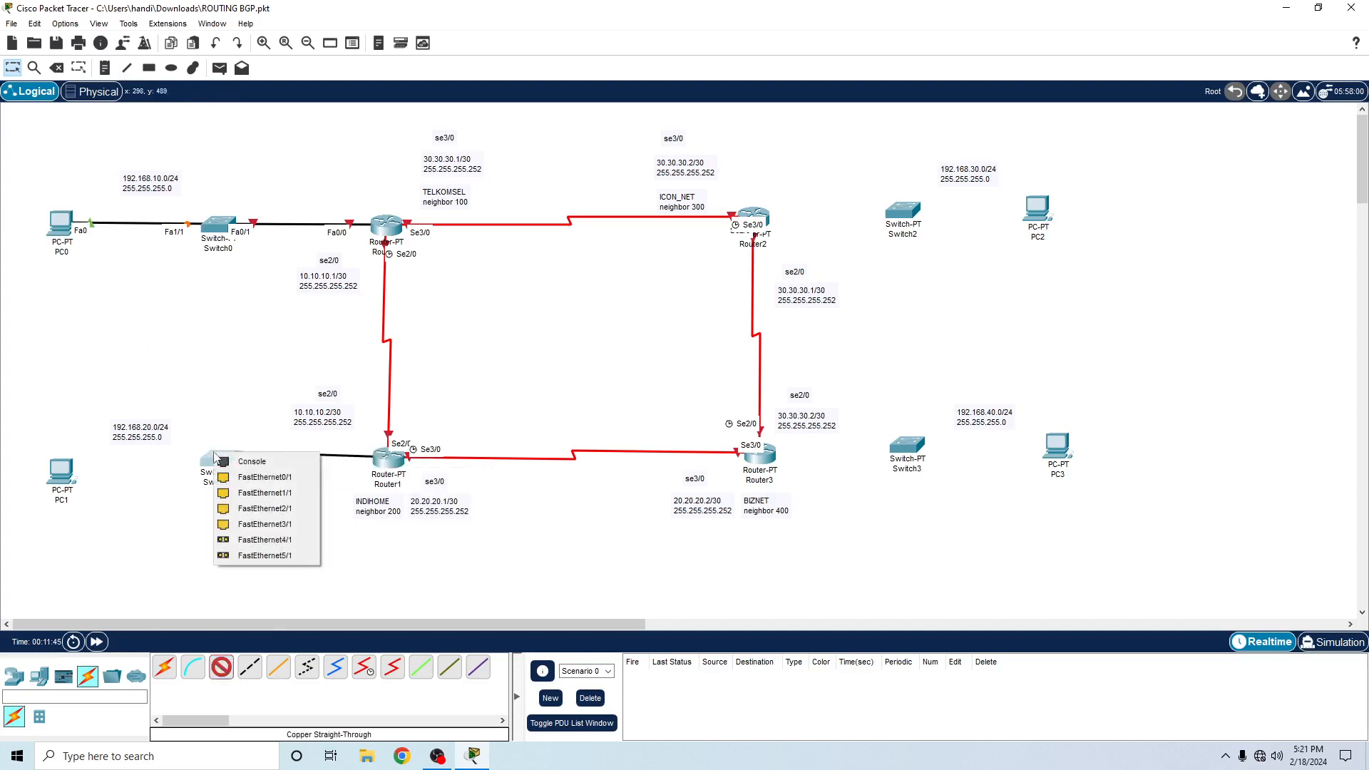
click(264, 477)
- Connect Switch1's FastEthernet1/1 to PC1's FastEthernet0 with a Copper Straight-Through cable
click(221, 671)
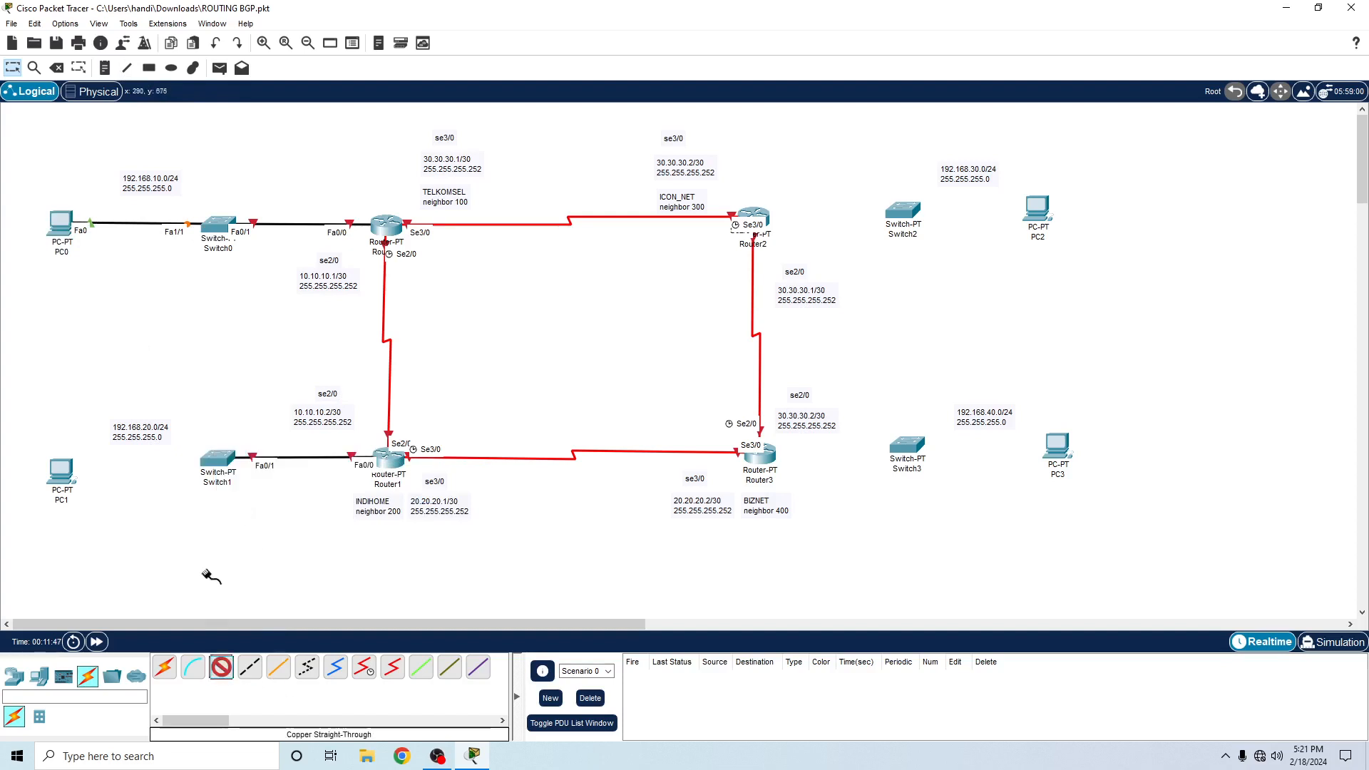
click(221, 462)
click(240, 497)
click(60, 471)
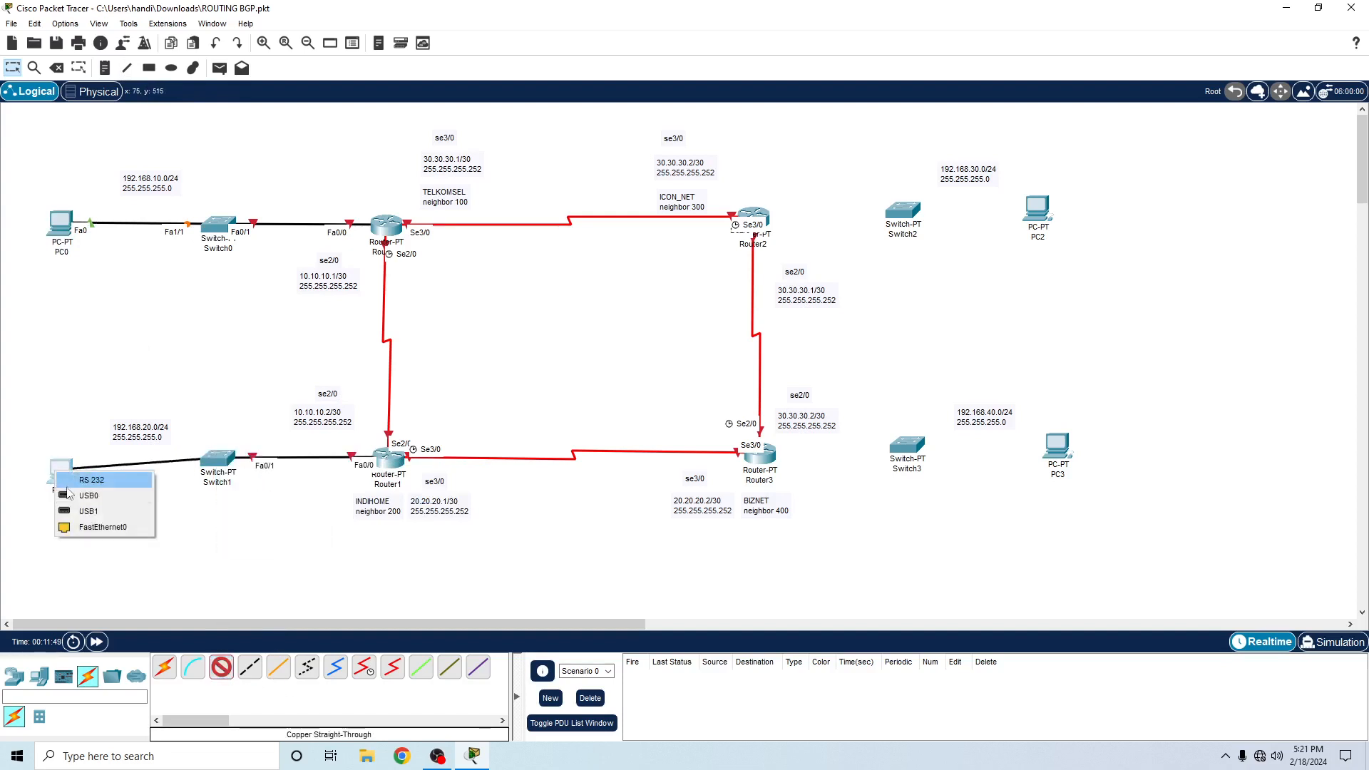
click(89, 527)
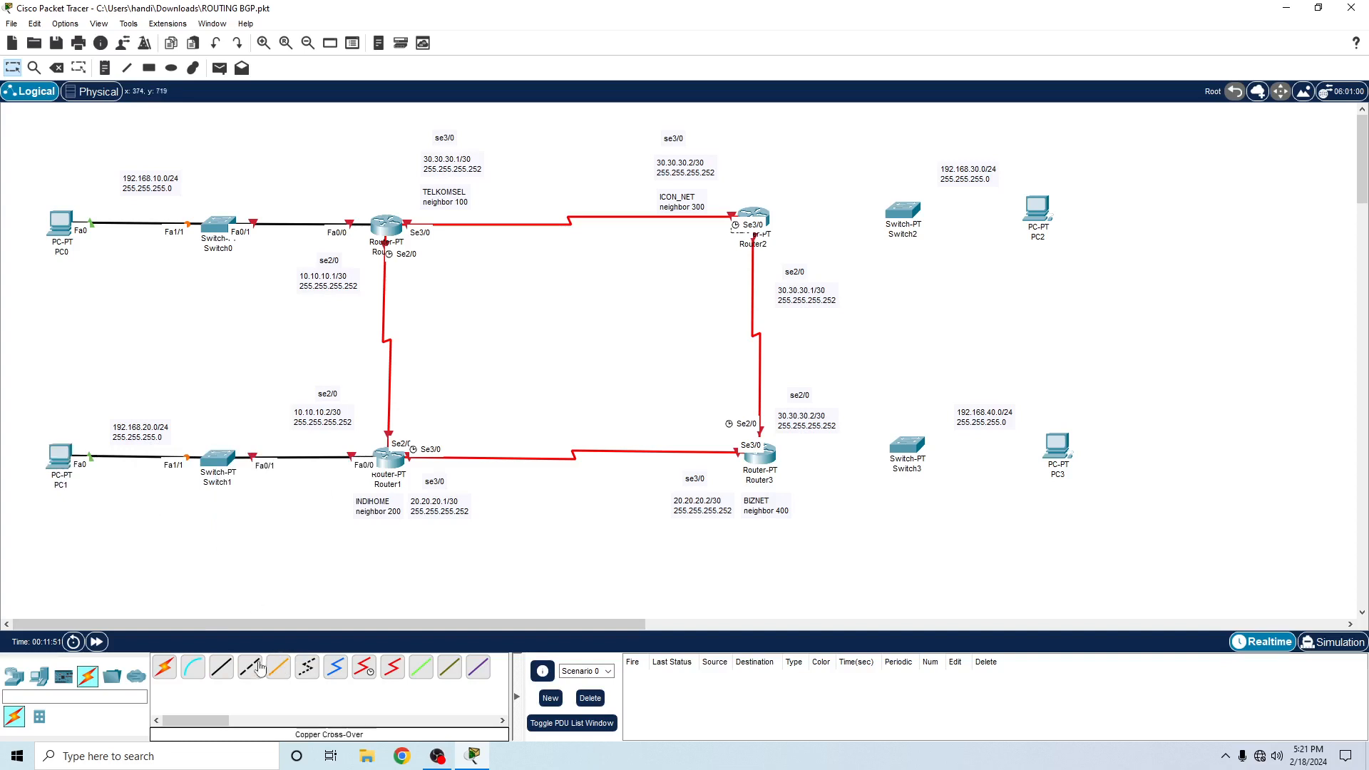
- Connect Router2's FastEthernet0/0 to Switch2's FastEthernet0/1 with a Copper Straight-Through cable
click(222, 669)
click(762, 216)
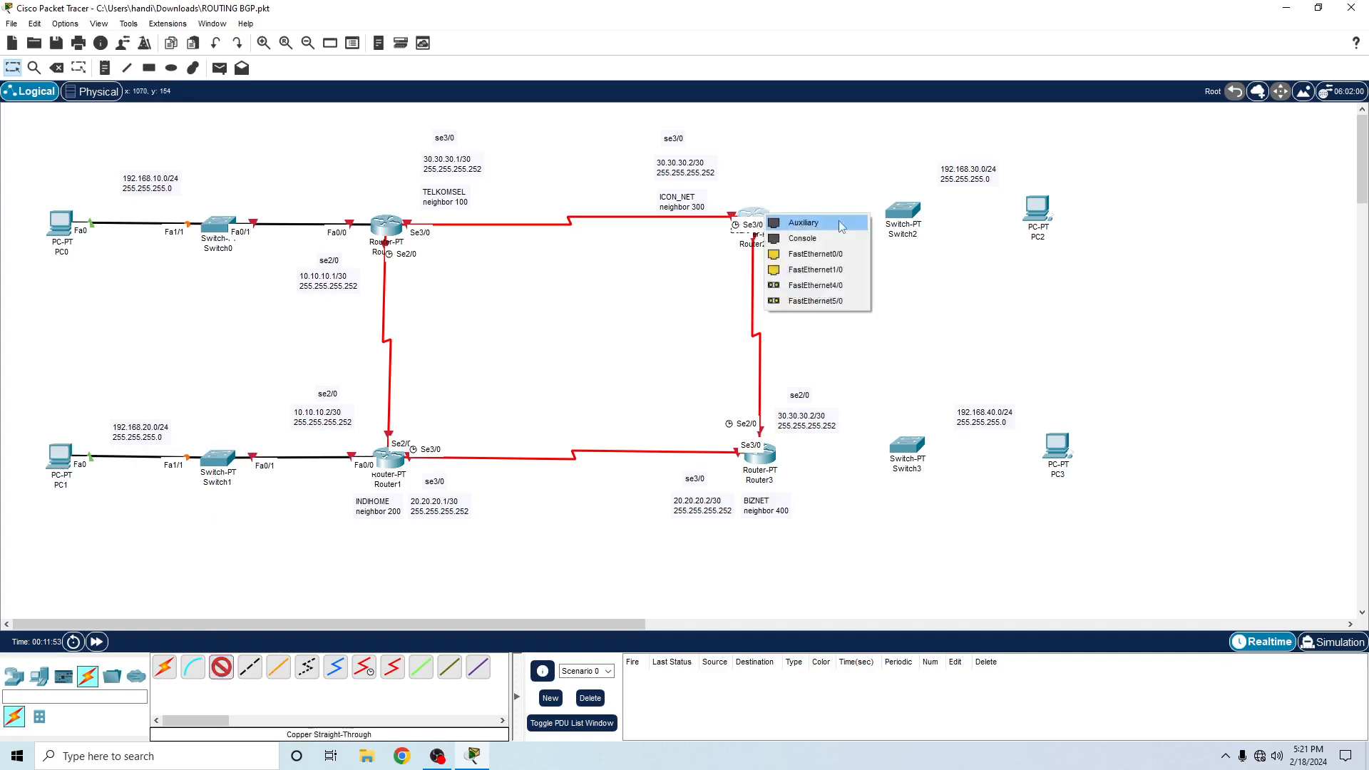
click(850, 254)
click(904, 212)
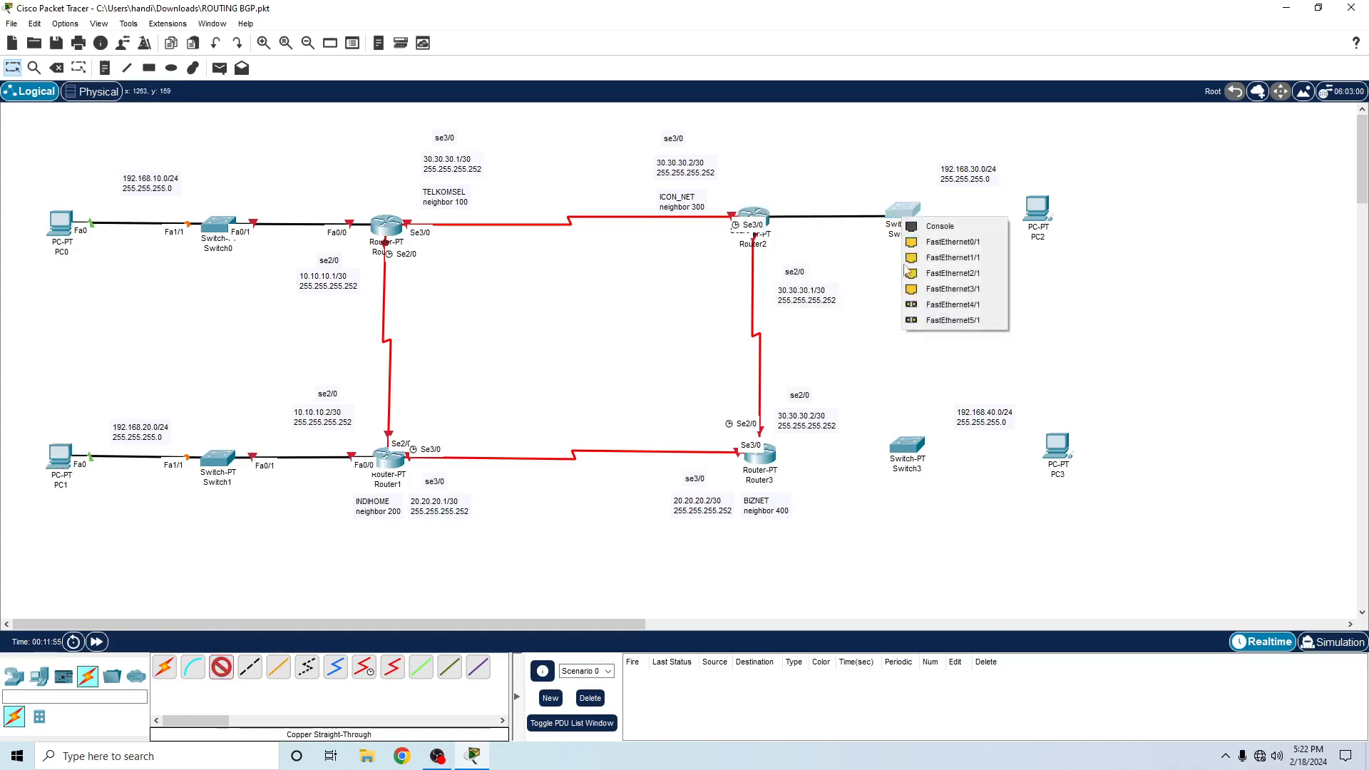
click(925, 248)
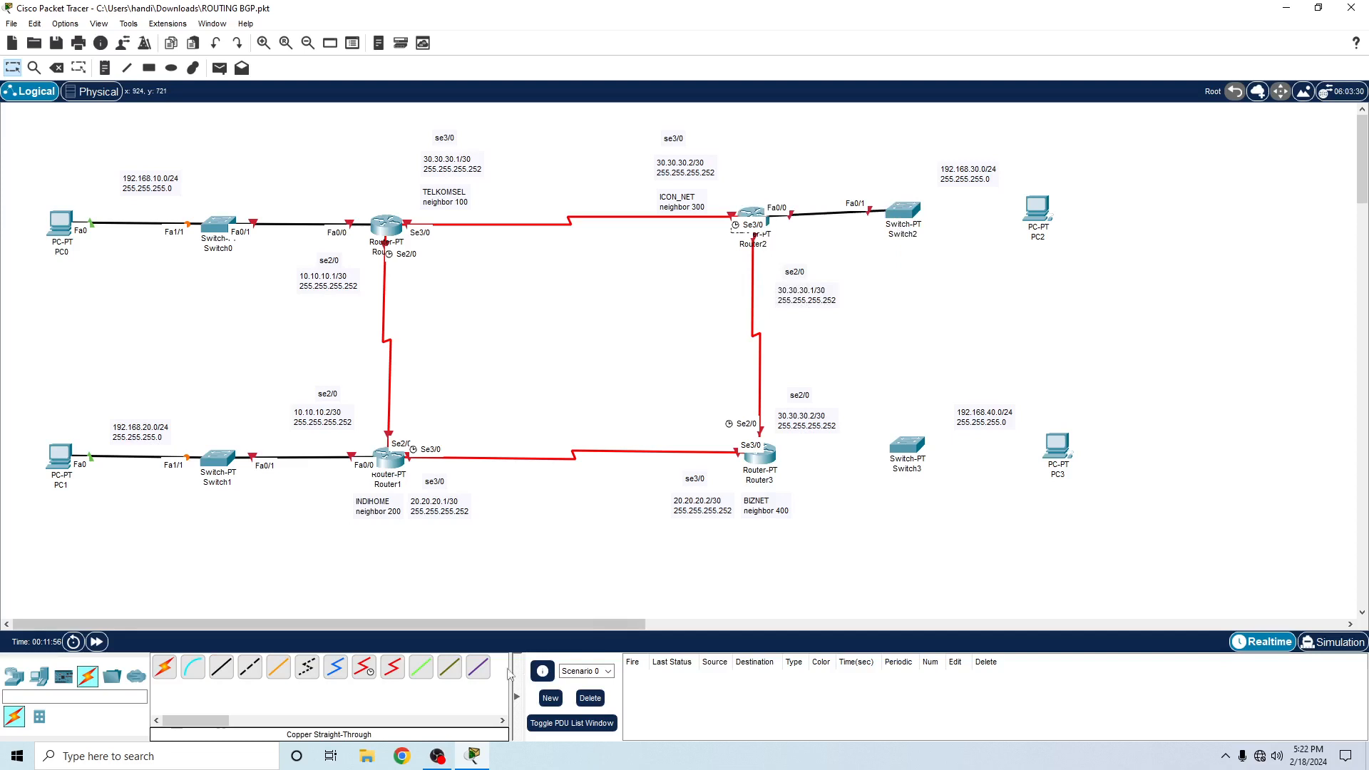
- Connect Switch2's FastEthernet1/1 to PC2's FastEthernet0 with a Copper Straight-Through cable and nudge PC2 down to straighten the link
click(222, 669)
click(926, 216)
click(949, 259)
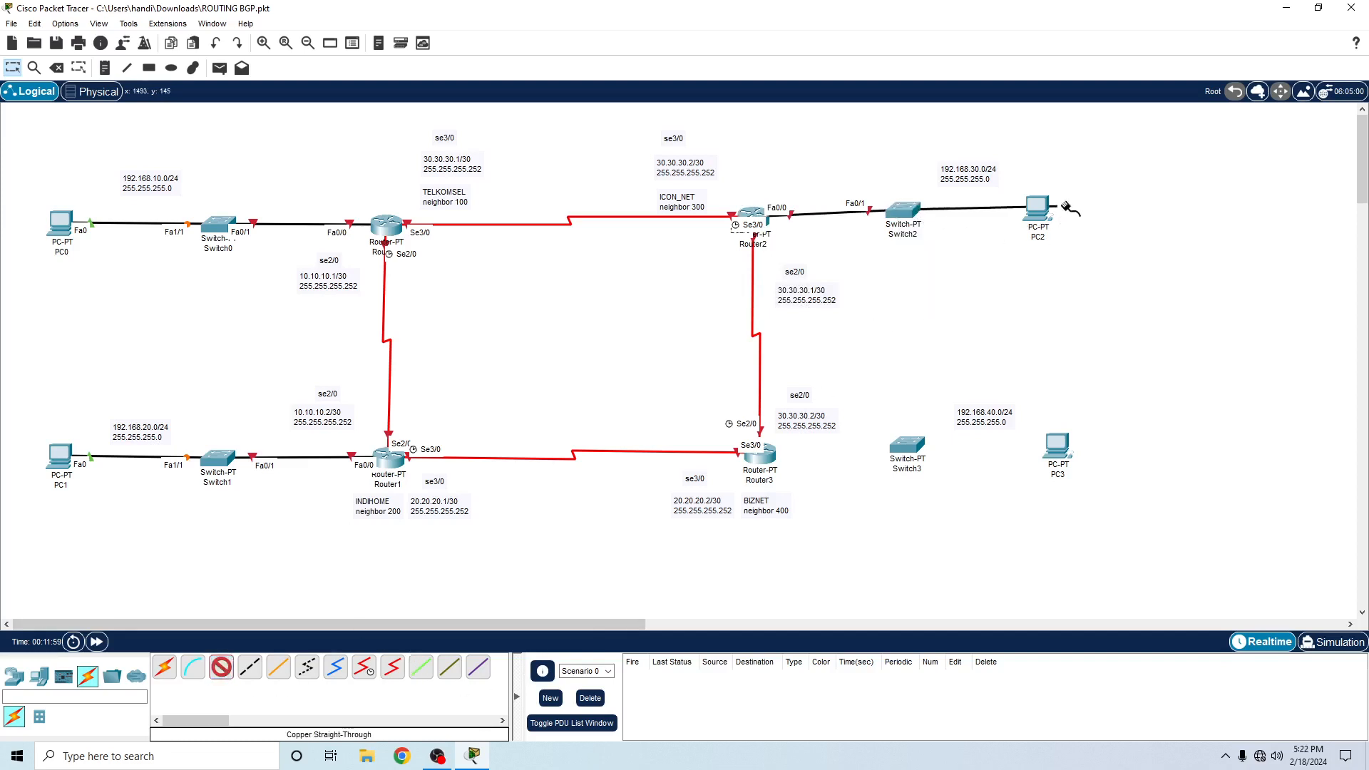
click(1037, 211)
click(1077, 270)
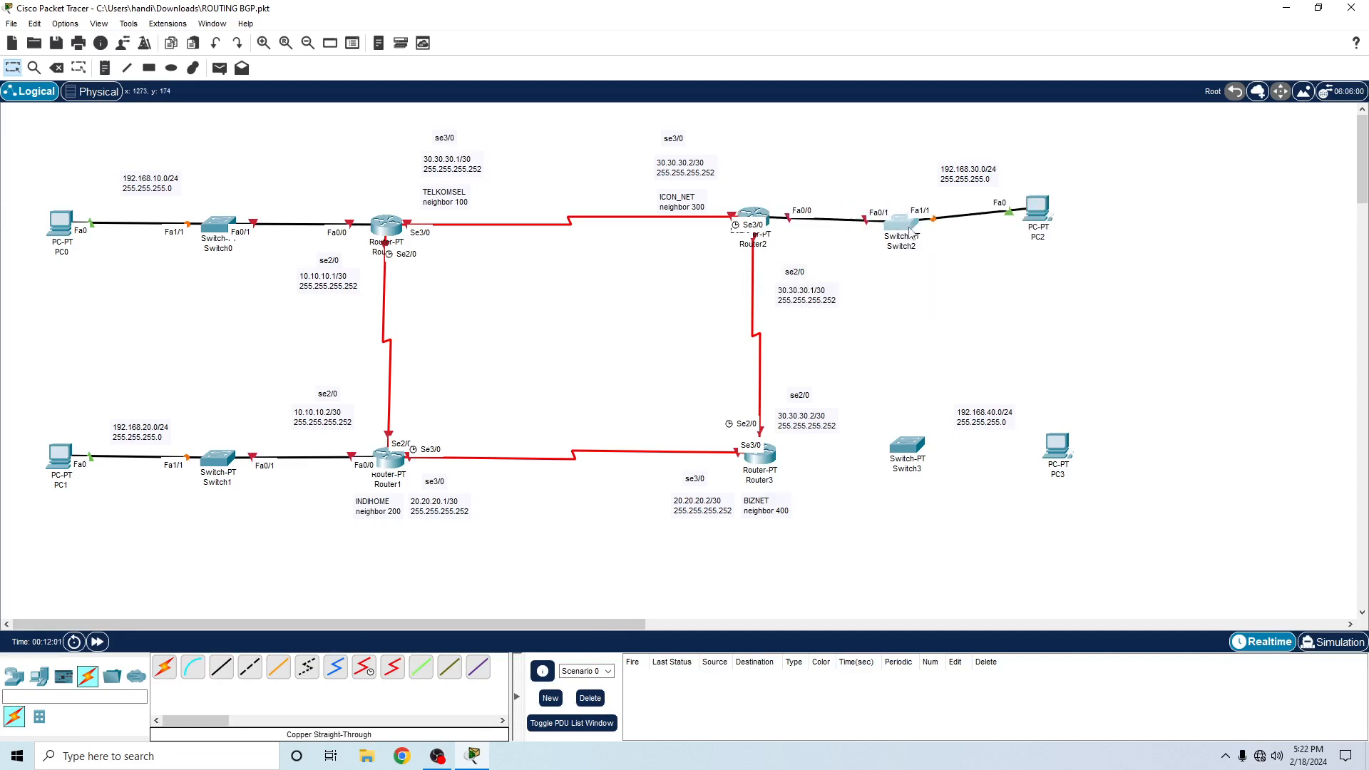
drag(1046, 214, 1046, 224)
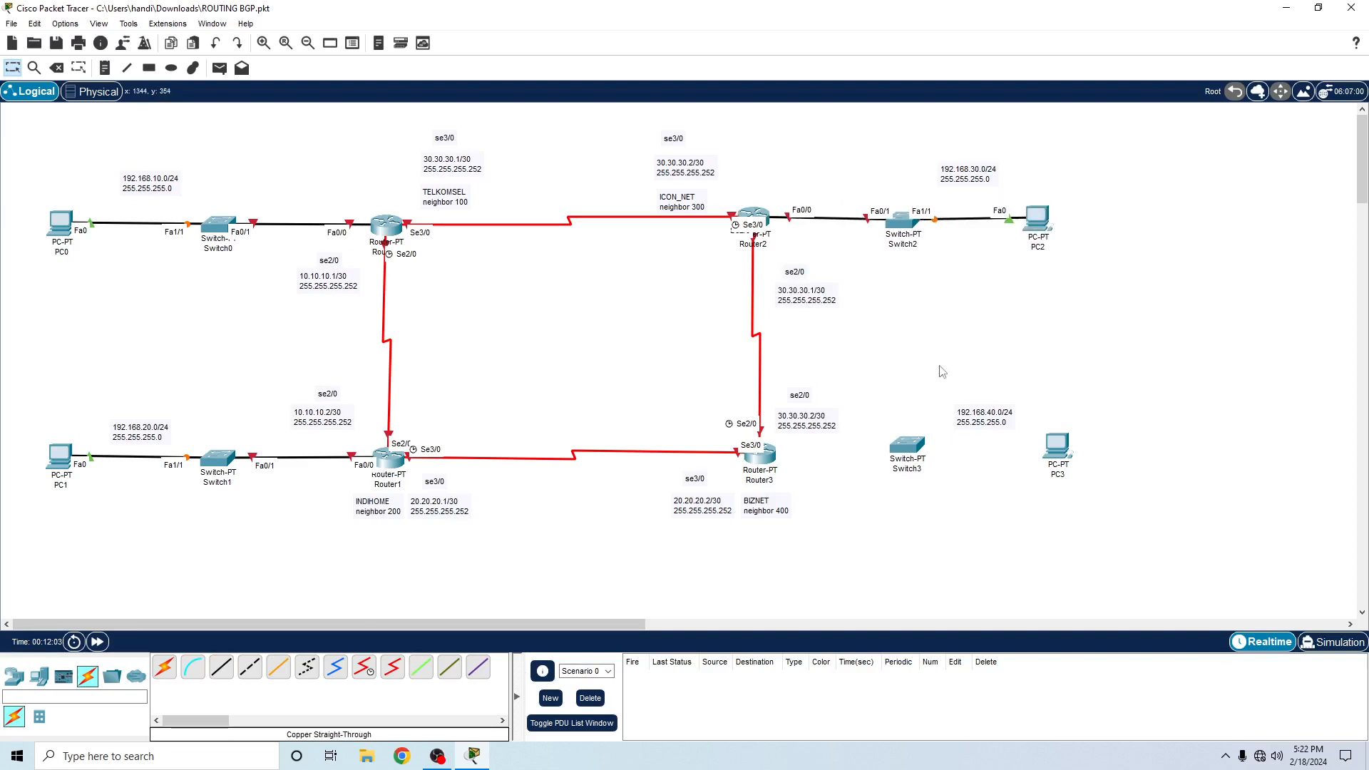
- Connect Router3's FastEthernet0/0 to Switch3's FastEthernet0/1 with a Copper Straight-Through cable
click(222, 667)
click(768, 458)
click(820, 499)
click(907, 445)
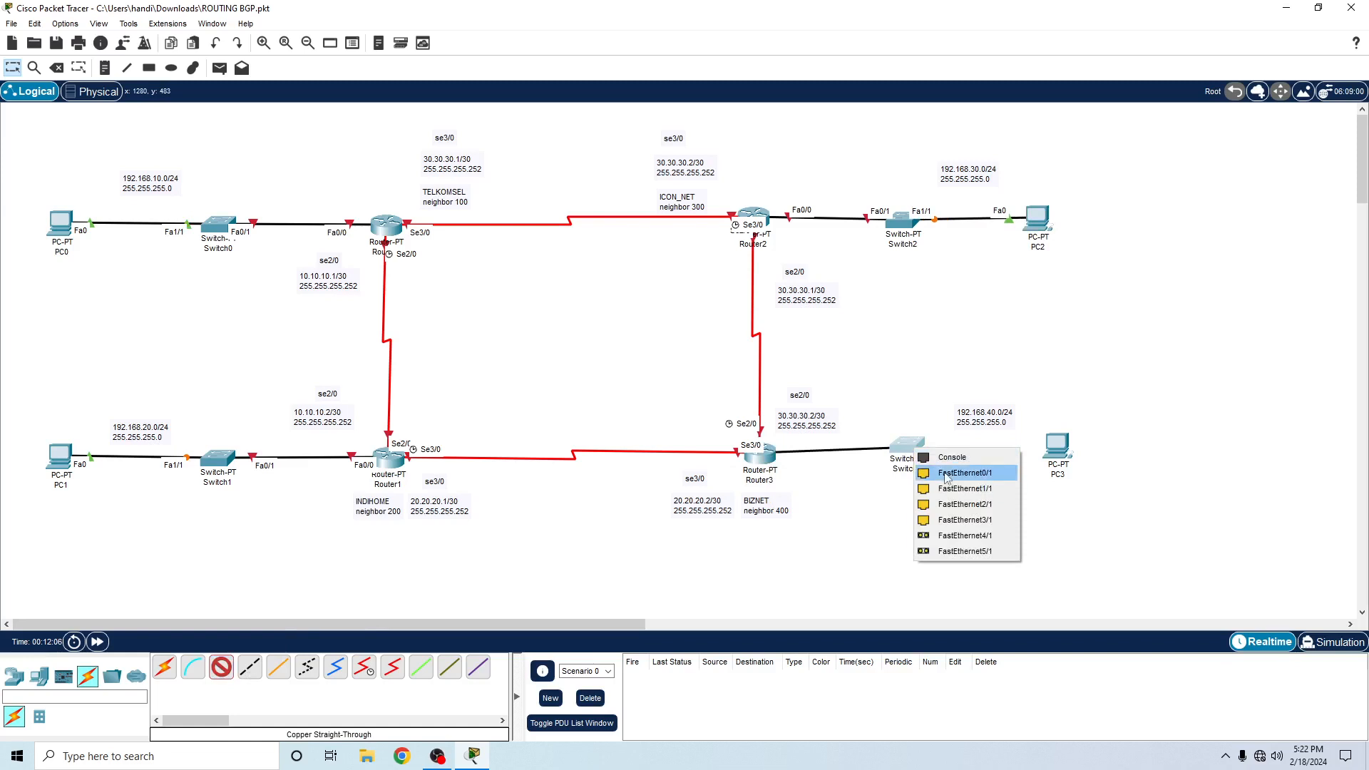
click(956, 468)
- Connect Switch3's FastEthernet1/1 to PC3's FastEthernet0 with a Copper Straight-Through cable and align Switch3 and PC3 with Router3
click(222, 667)
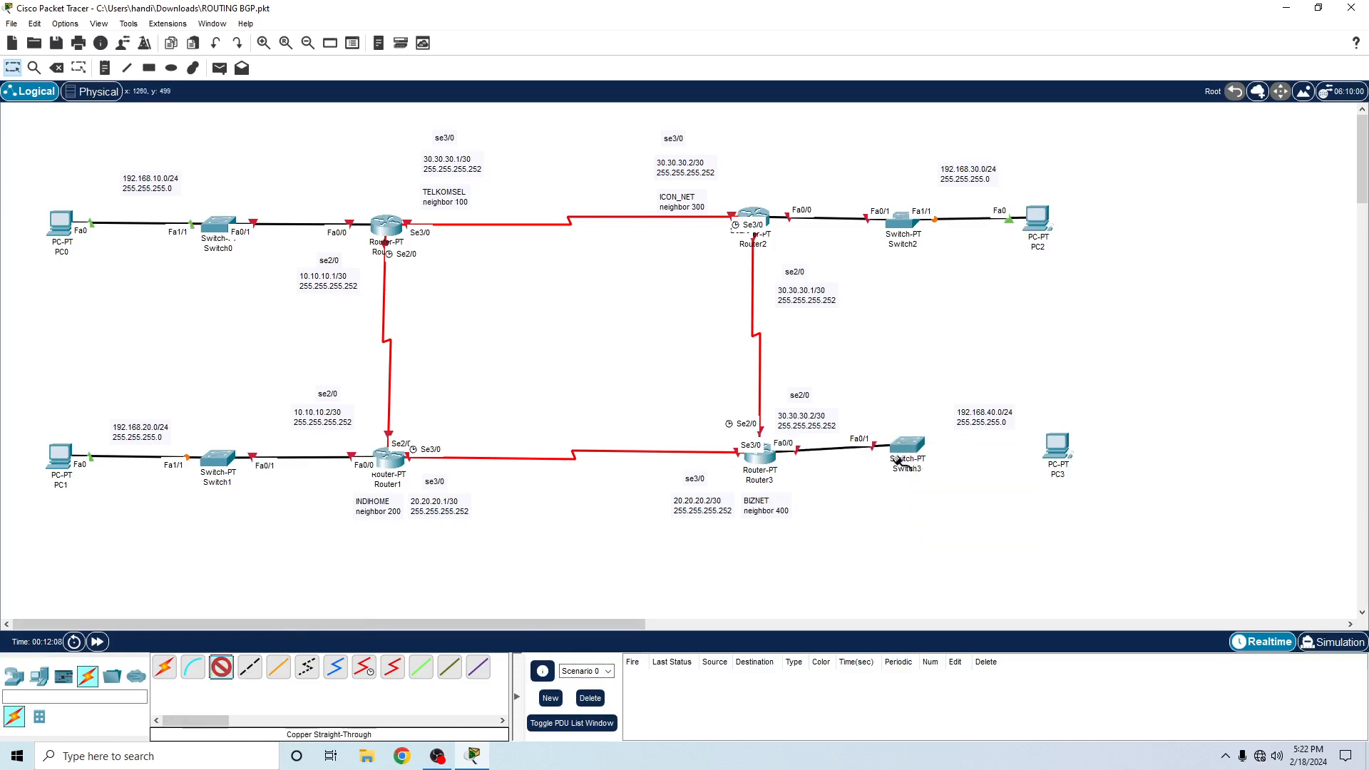
click(908, 445)
click(943, 471)
click(1057, 446)
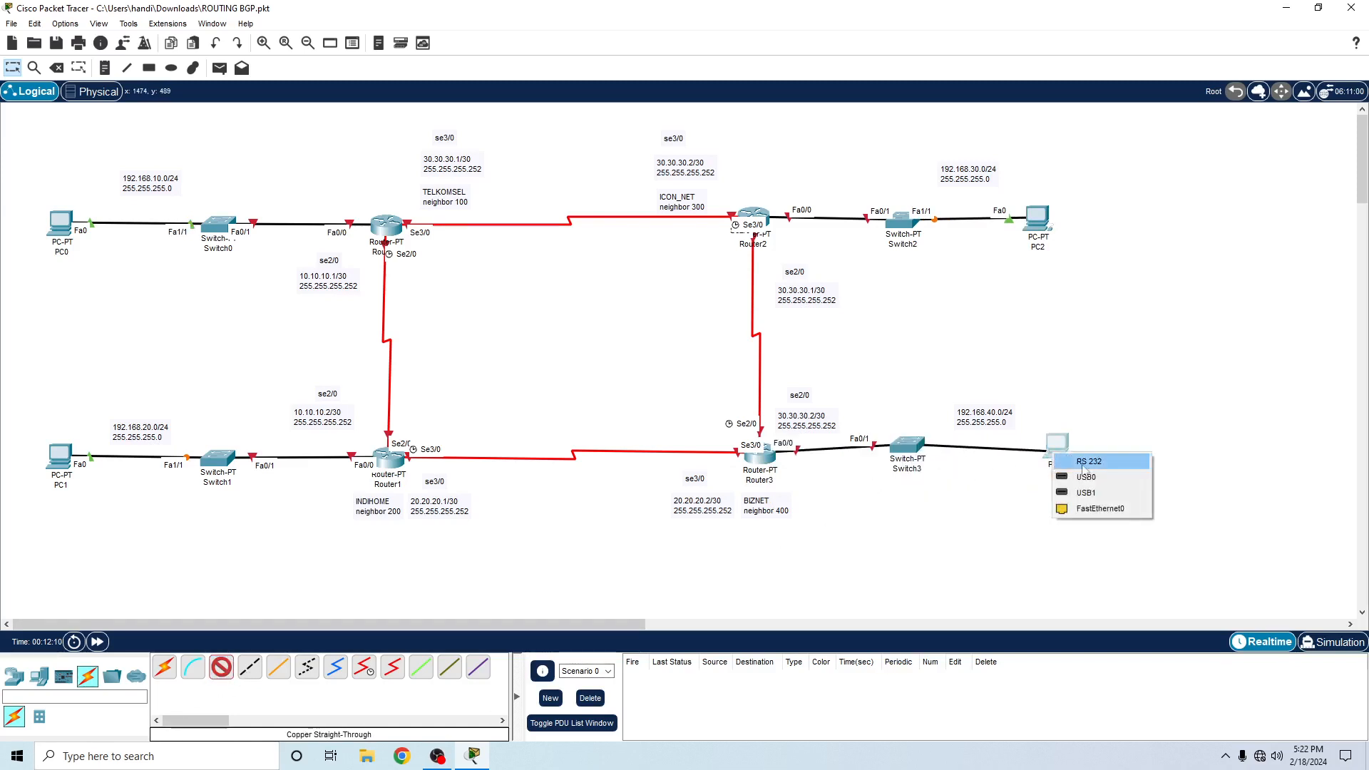
click(1086, 510)
drag(894, 453, 896, 465)
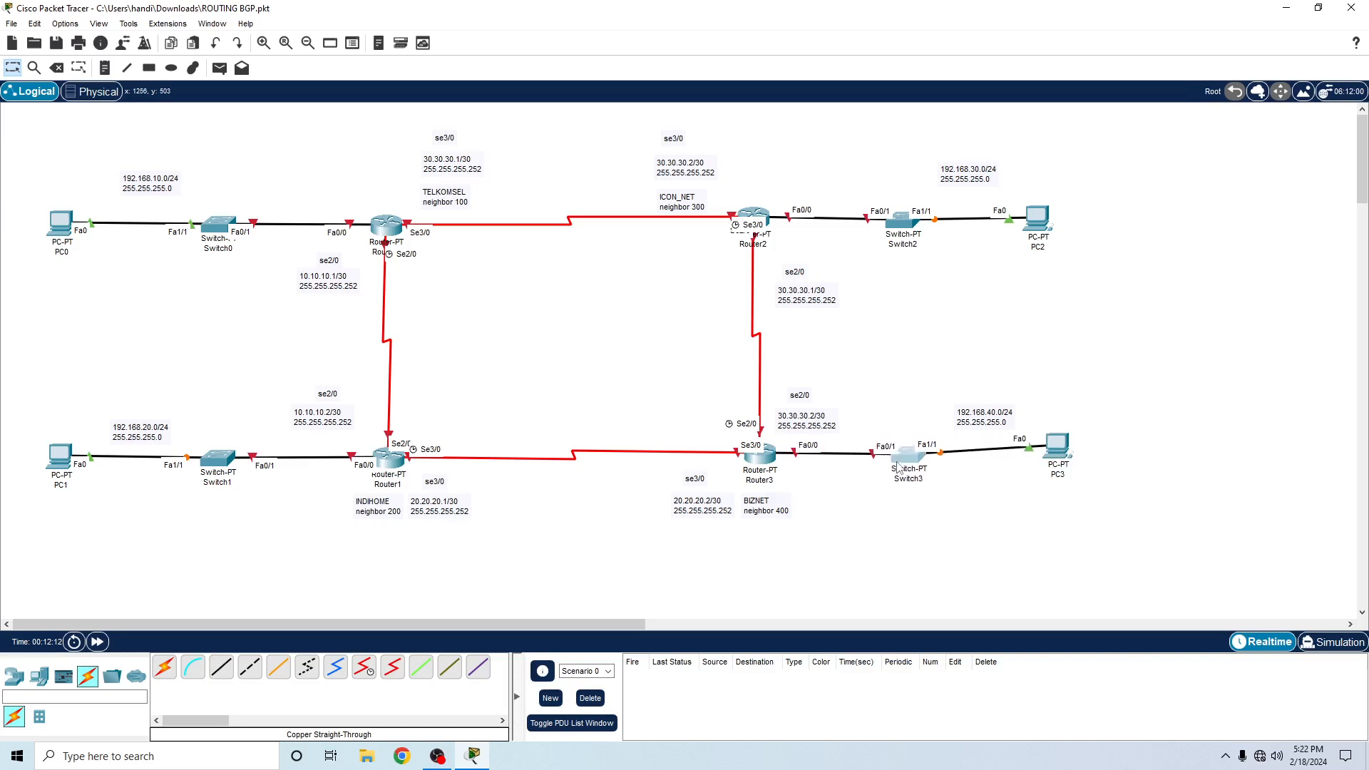
drag(1049, 458, 1033, 467)
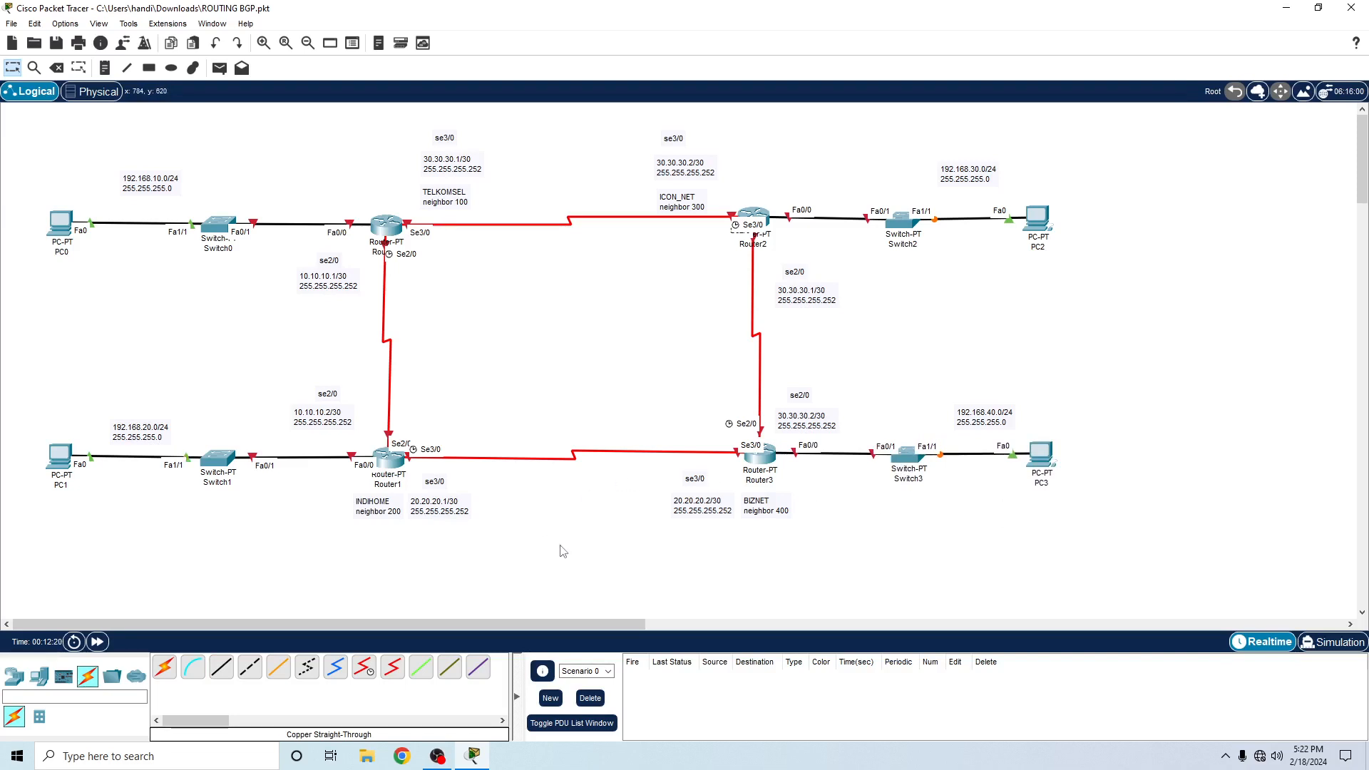
- Open Router0's command line interface and decline the initial configuration dialog with no
click(390, 228)
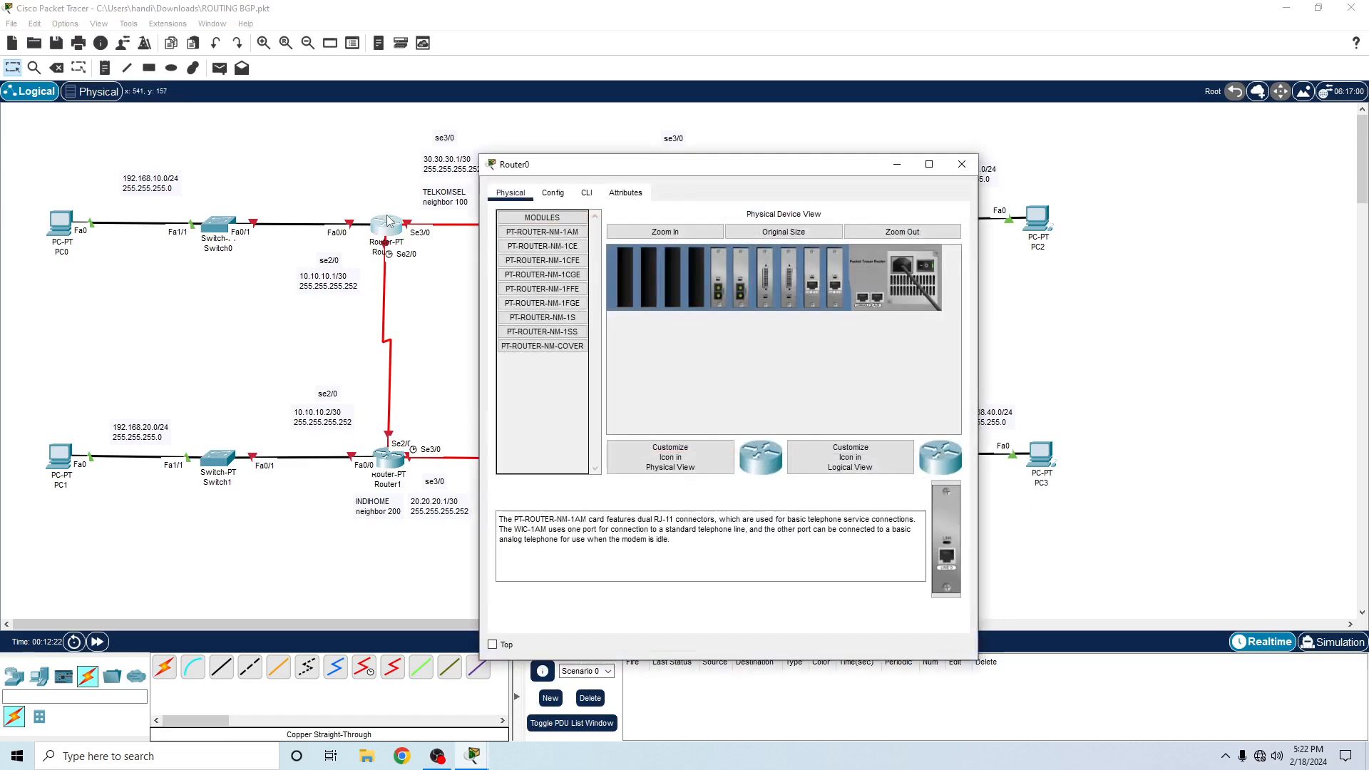
click(586, 193)
drag(630, 168, 700, 108)
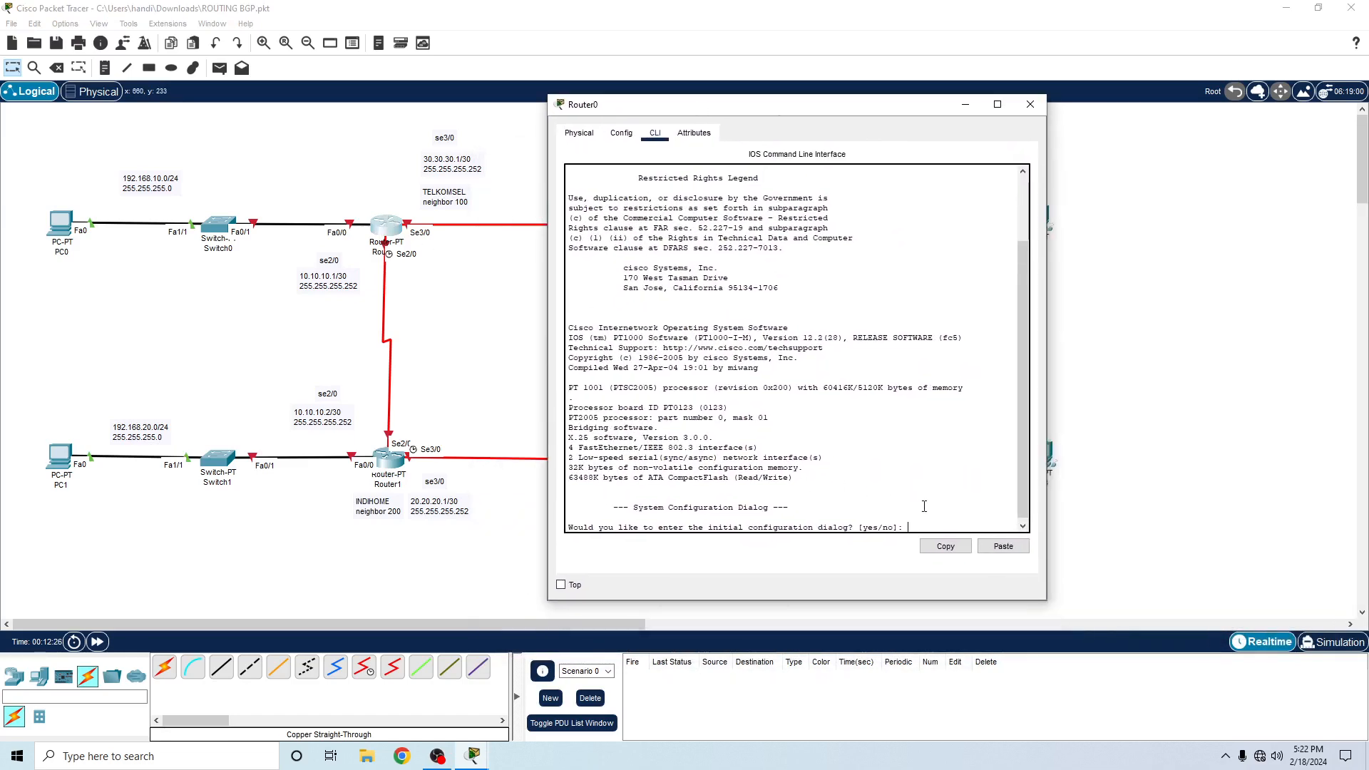
text(no)
key(Return)
- Enter global configuration mode on Router0 and set its hostname to TELKOMSEL
key(Return)
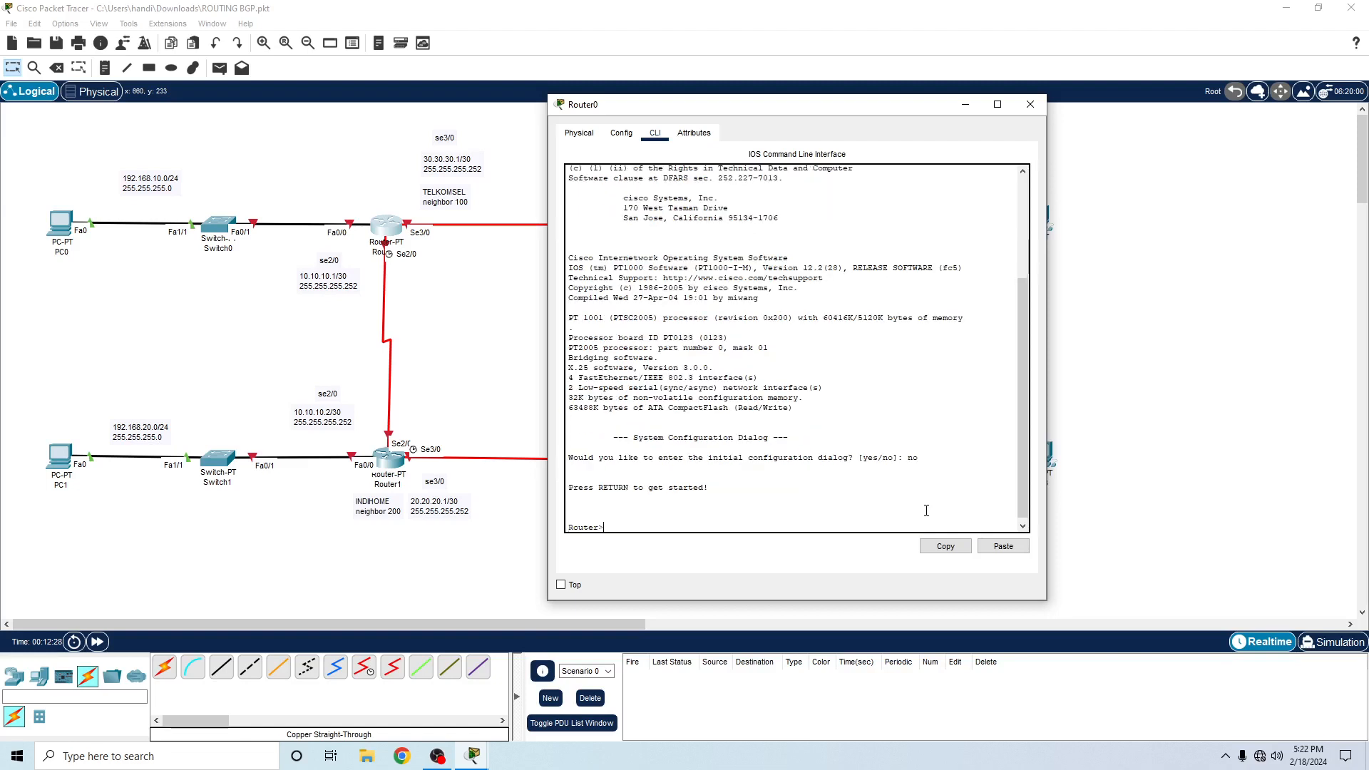
text(en)
key(Return)
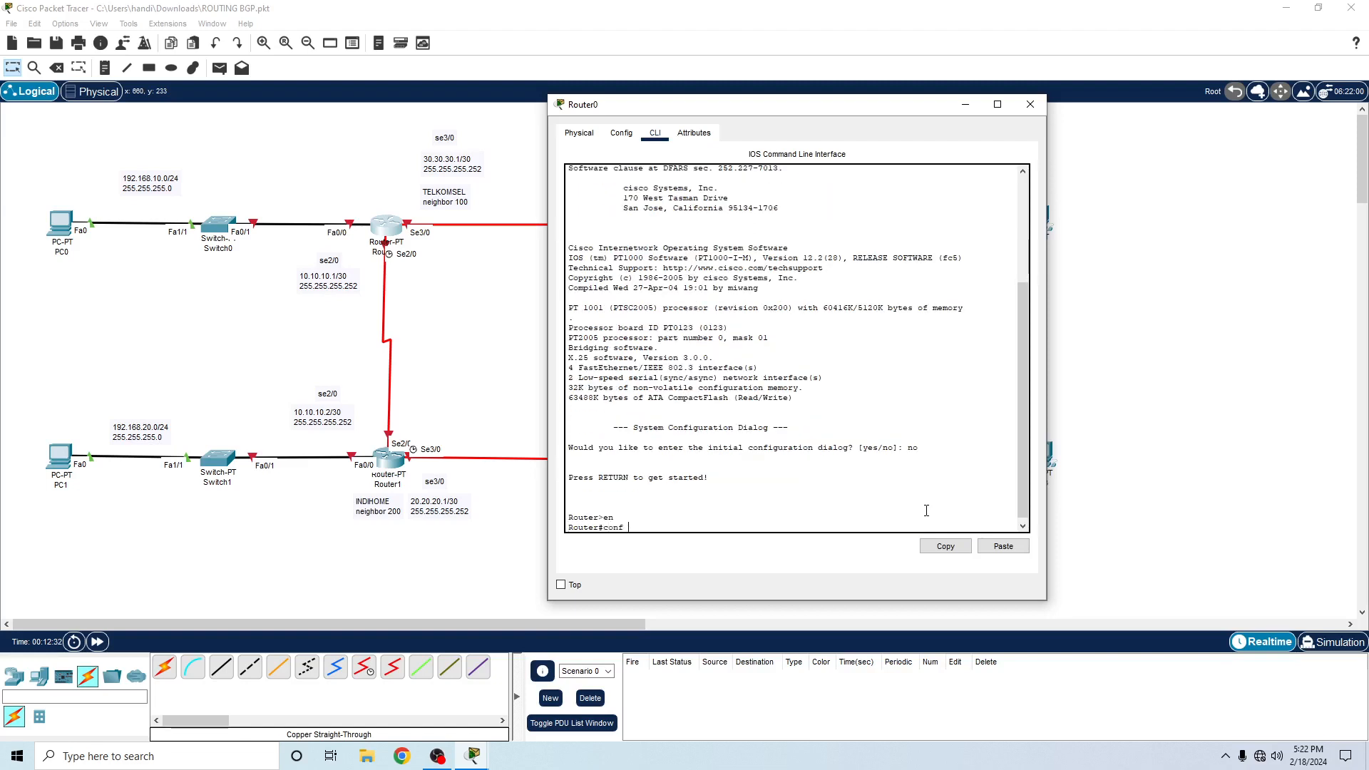
text(conf t)
key(Return)
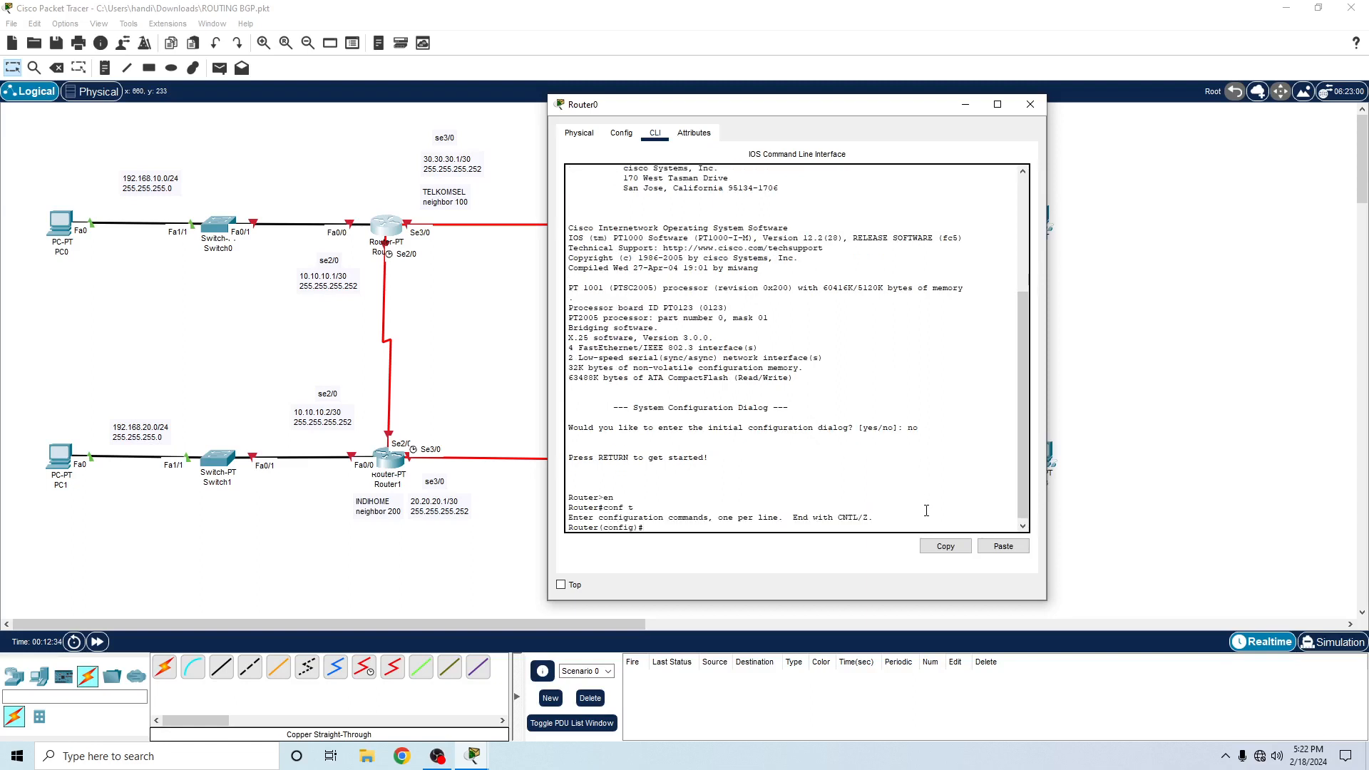
text(hostna)
text(me TELKOMSEL)
key(Return)
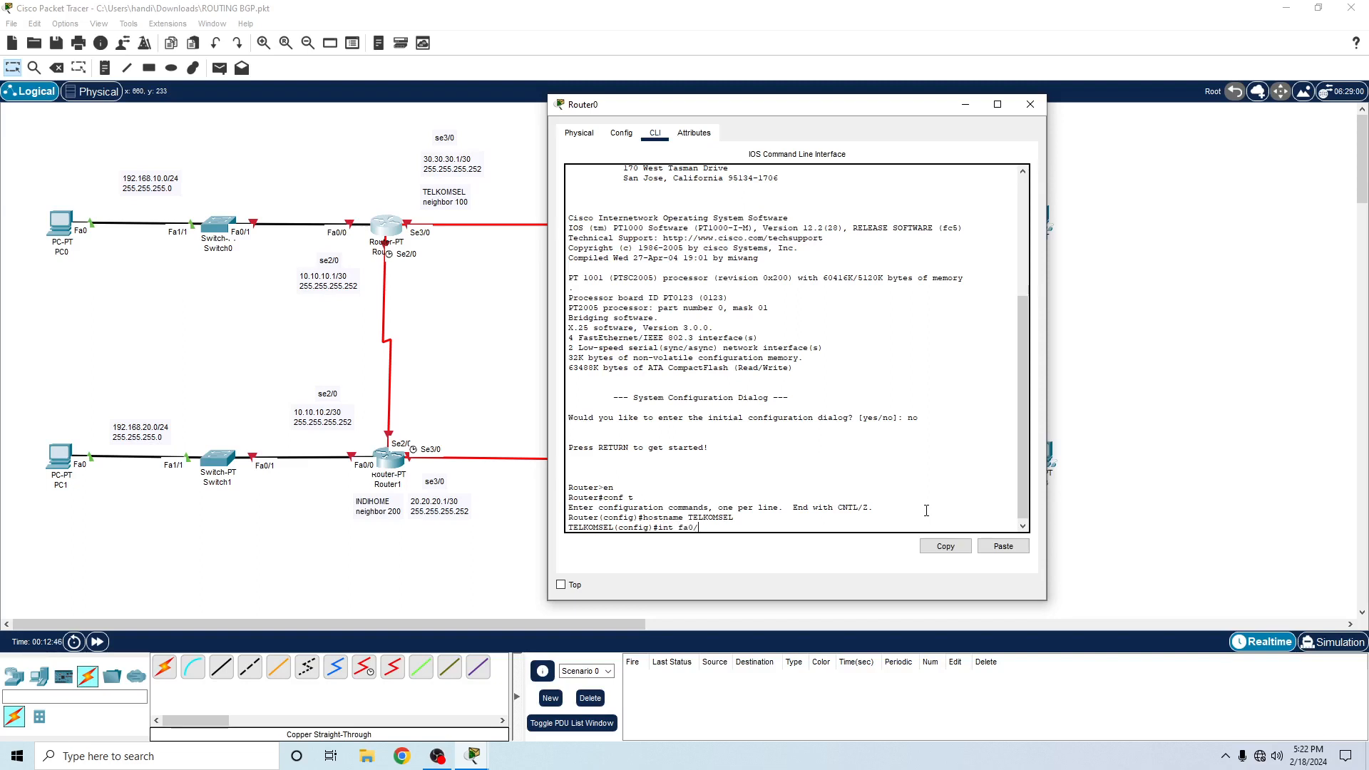
- Assign 192.168.10.1 with mask 255.255.255.0 to Router0's fa0/0, enable the interface with no shut and exit its configuration
text(int fa0/0)
key(Return)
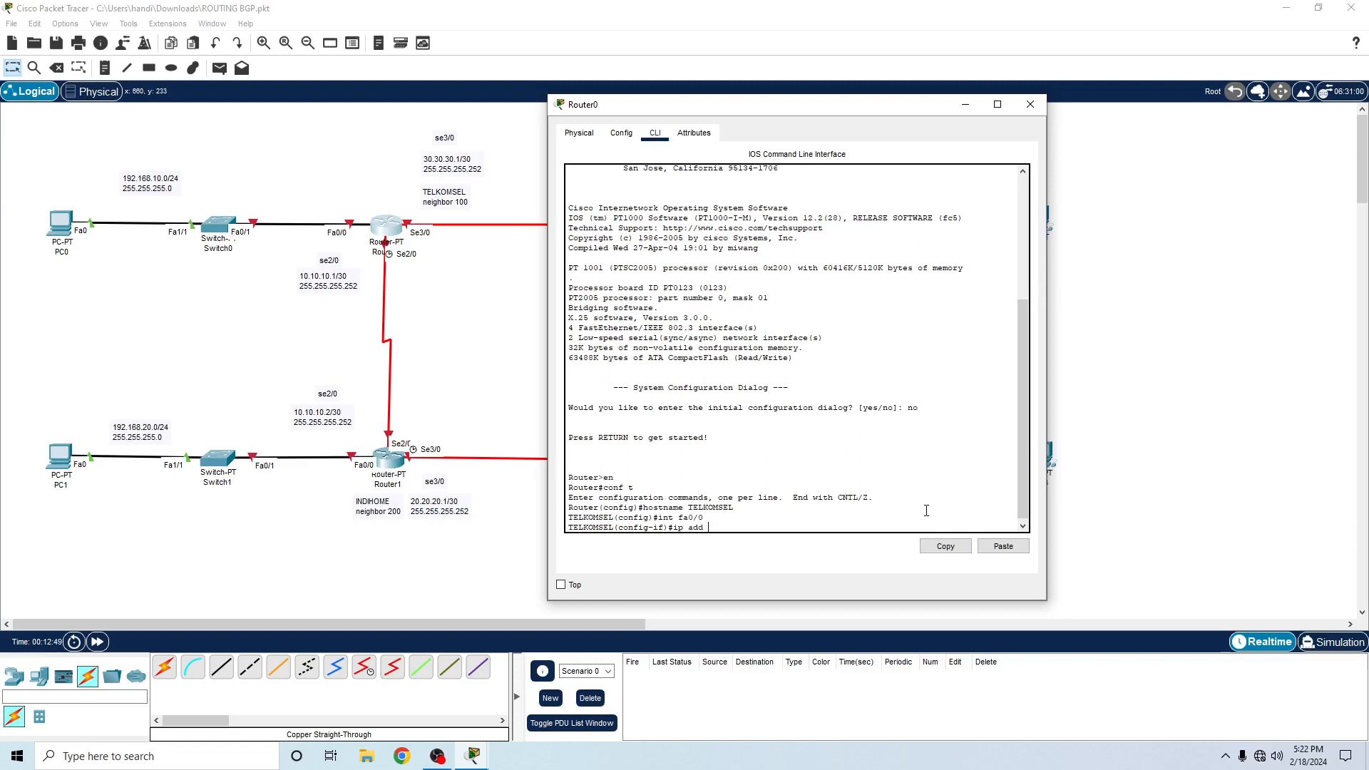
text(ip add 192.168.10.1)
text(255.255.255.0)
key(Return)
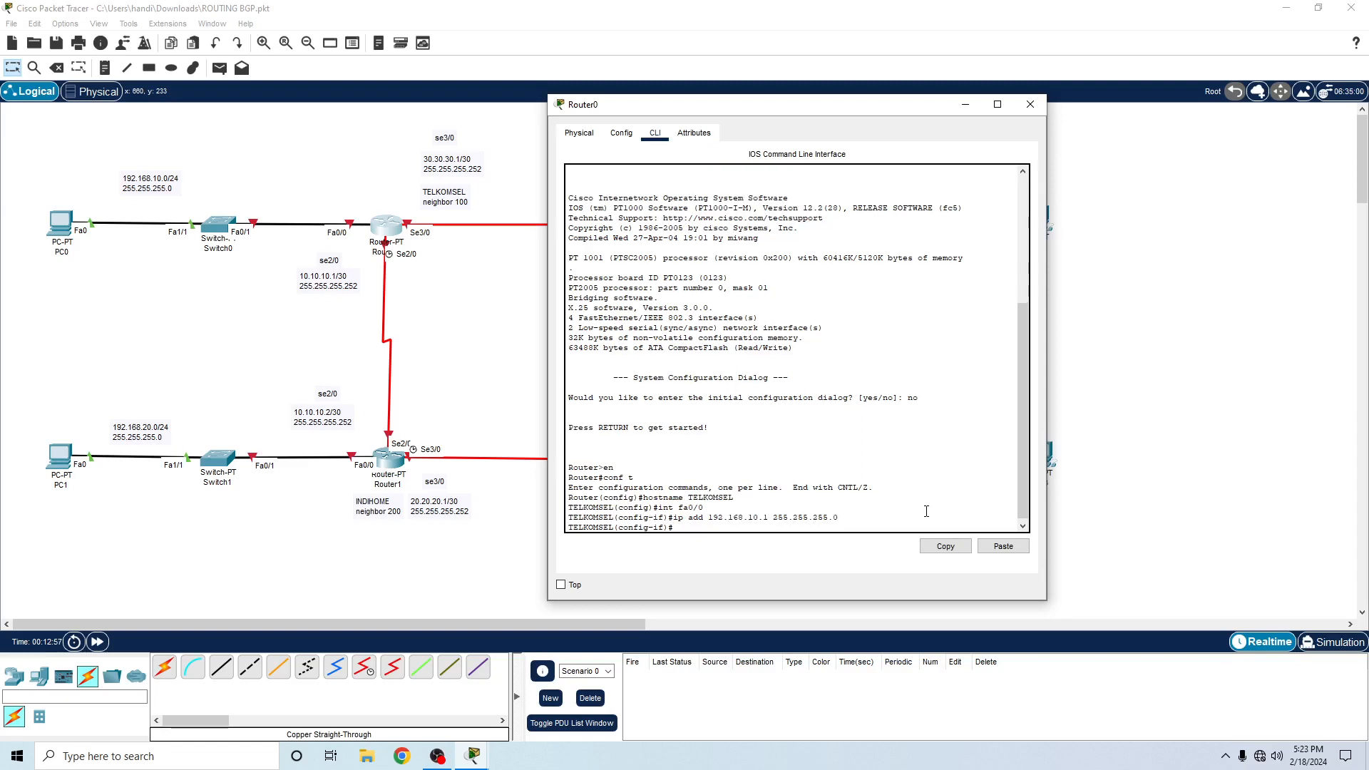
text(no shut)
key(Return)
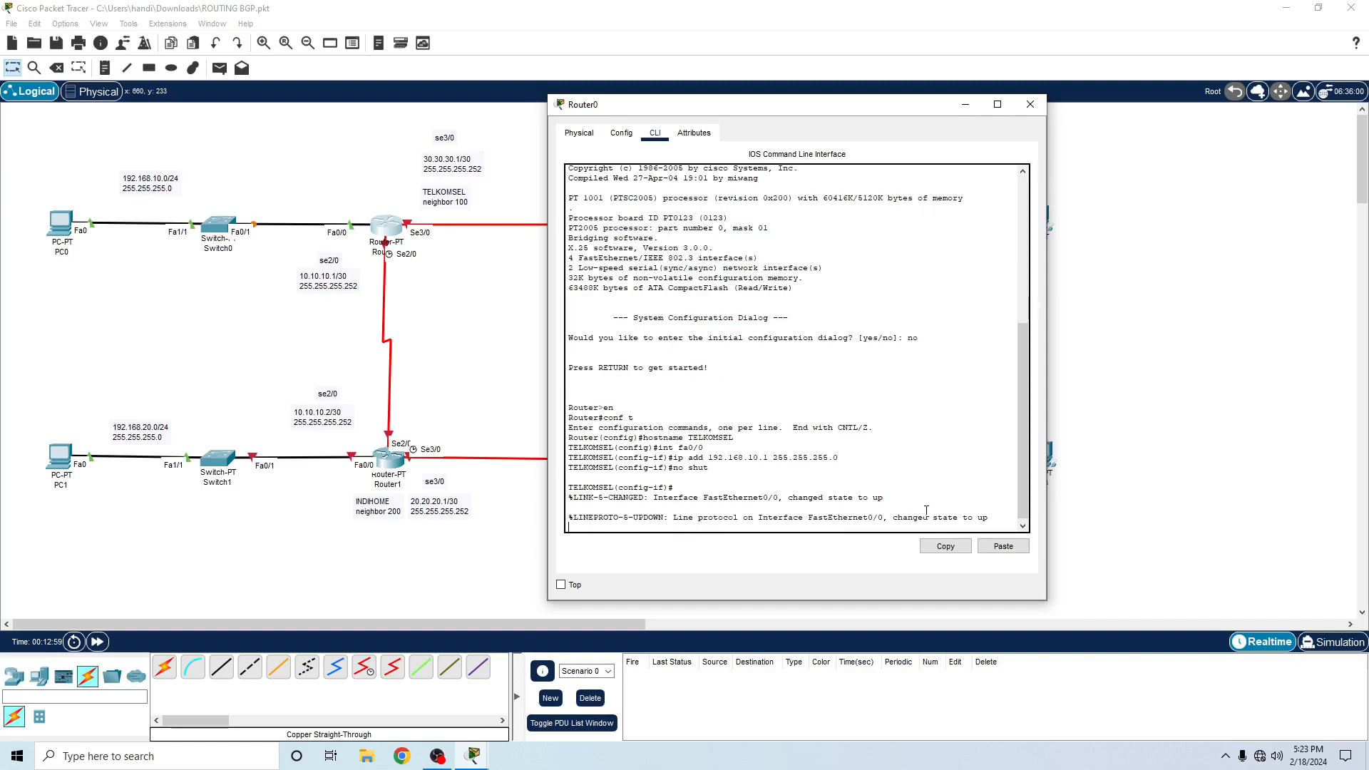
text(ex)
key(Return)
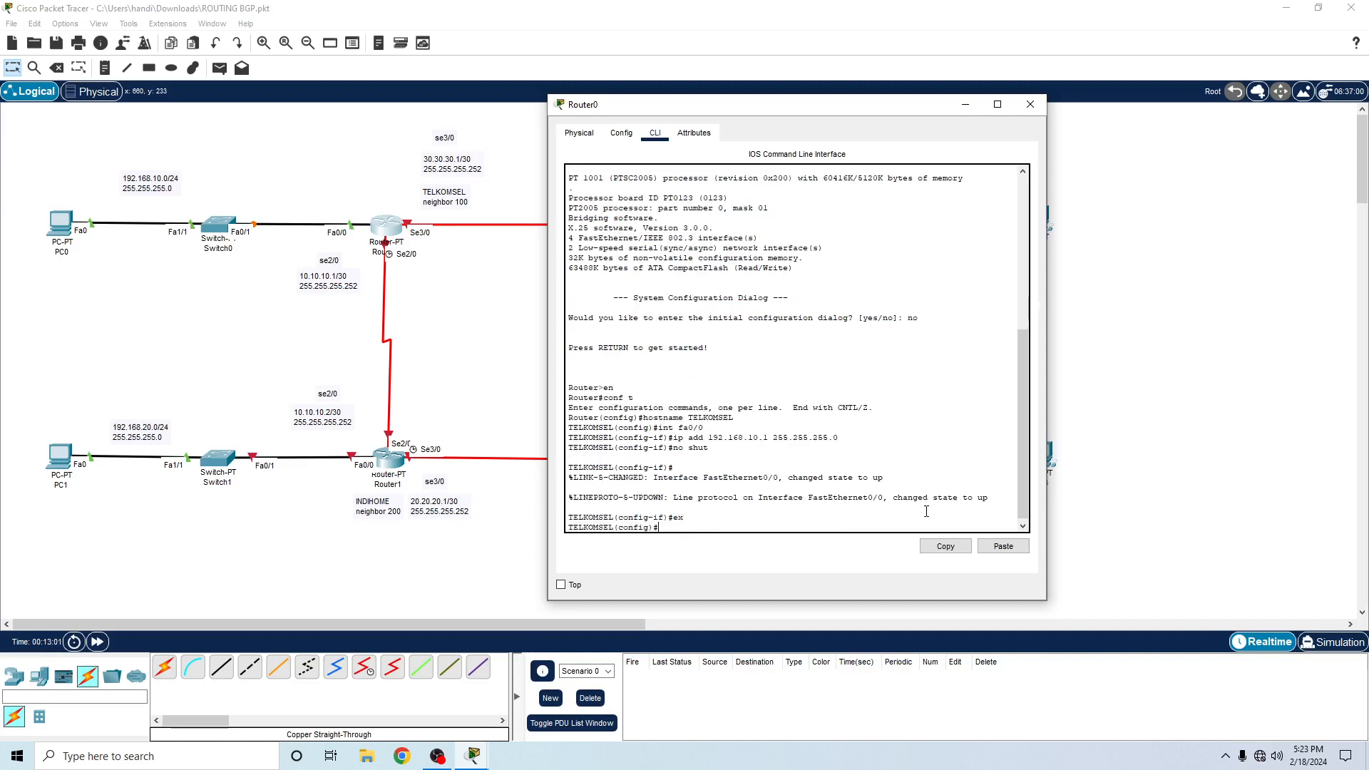
- Enter interface se2/0 on Router0 and assign it IP address 10.10.10.1 with mask 255.255.255.252
text(int se2/0)
key(Return)
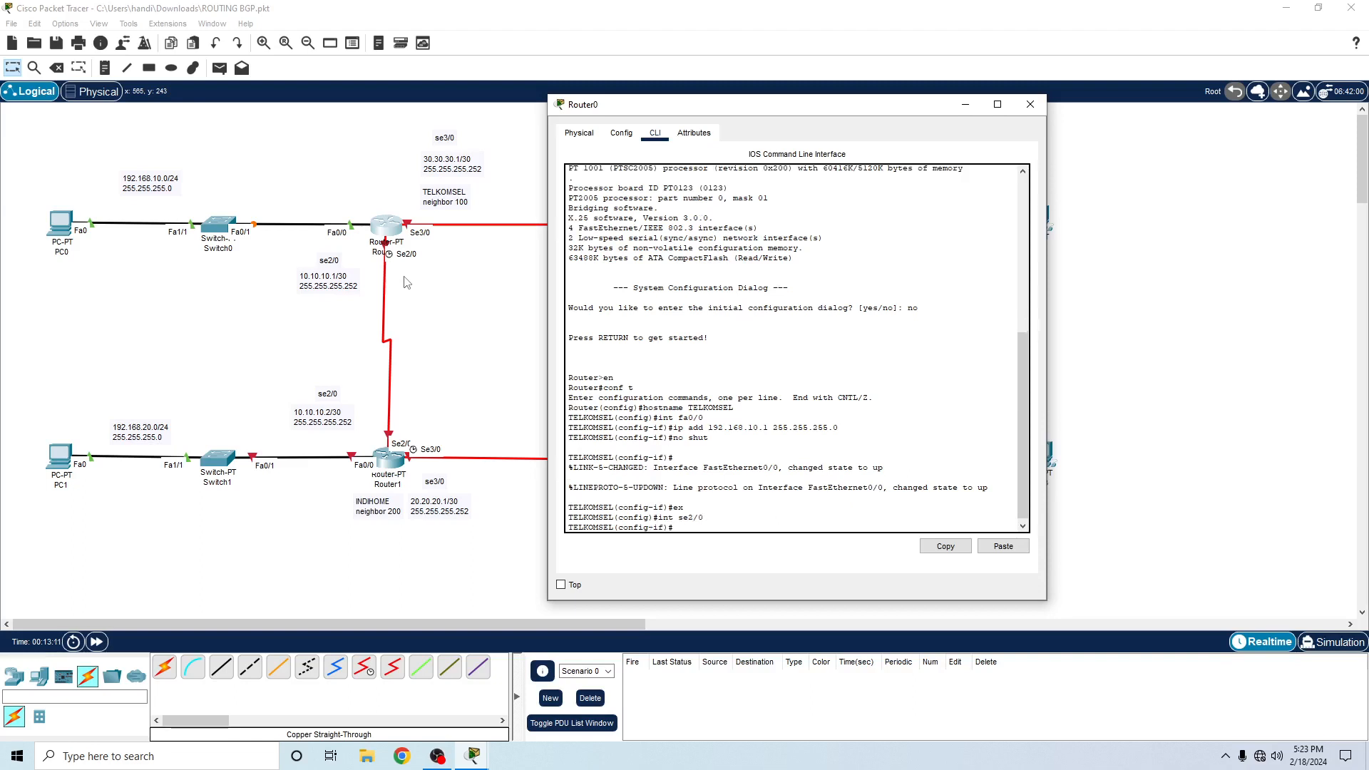
text(ip add 10.10.10.1 255.255.255.25)
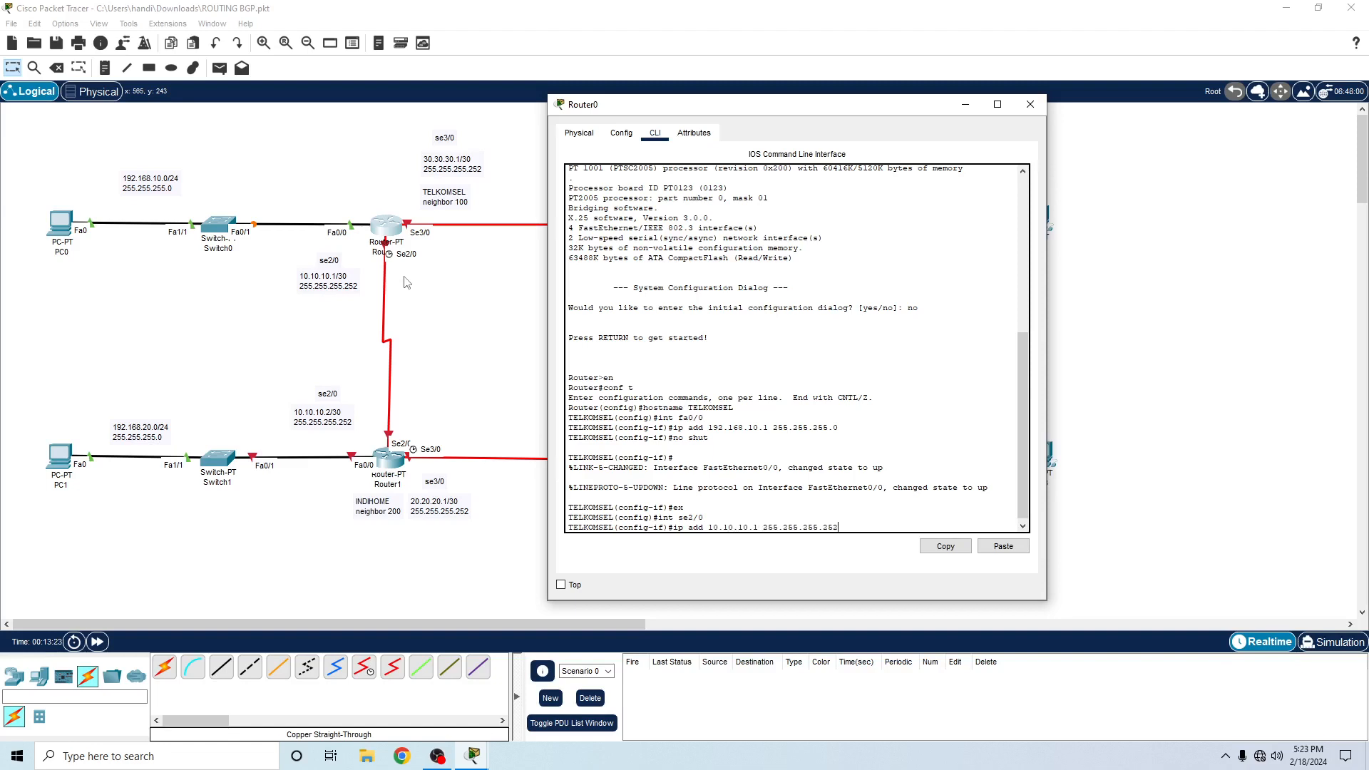
text(2)
key(Return)
- Enable Router0's se2/0 interface with no shut and exit its configuration
text(no)
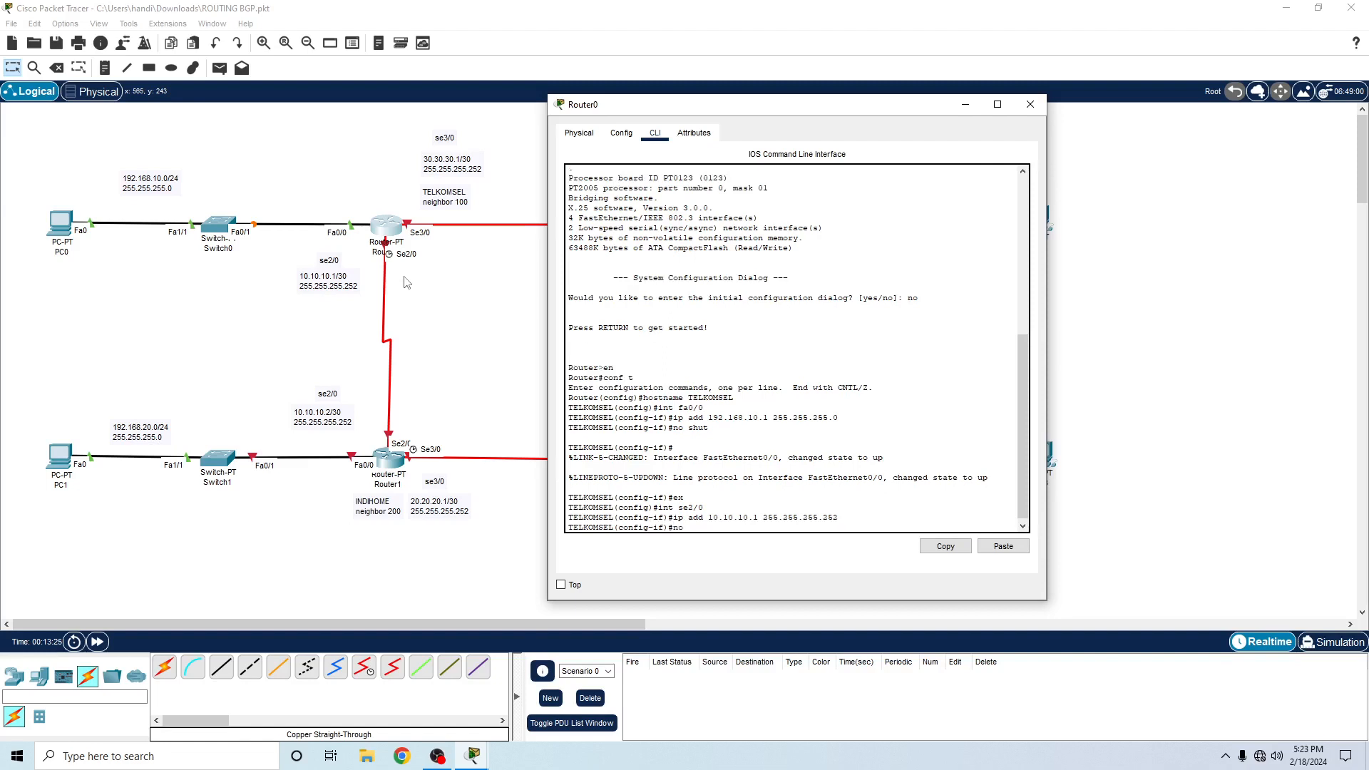
text( shut)
key(Return)
text(e)
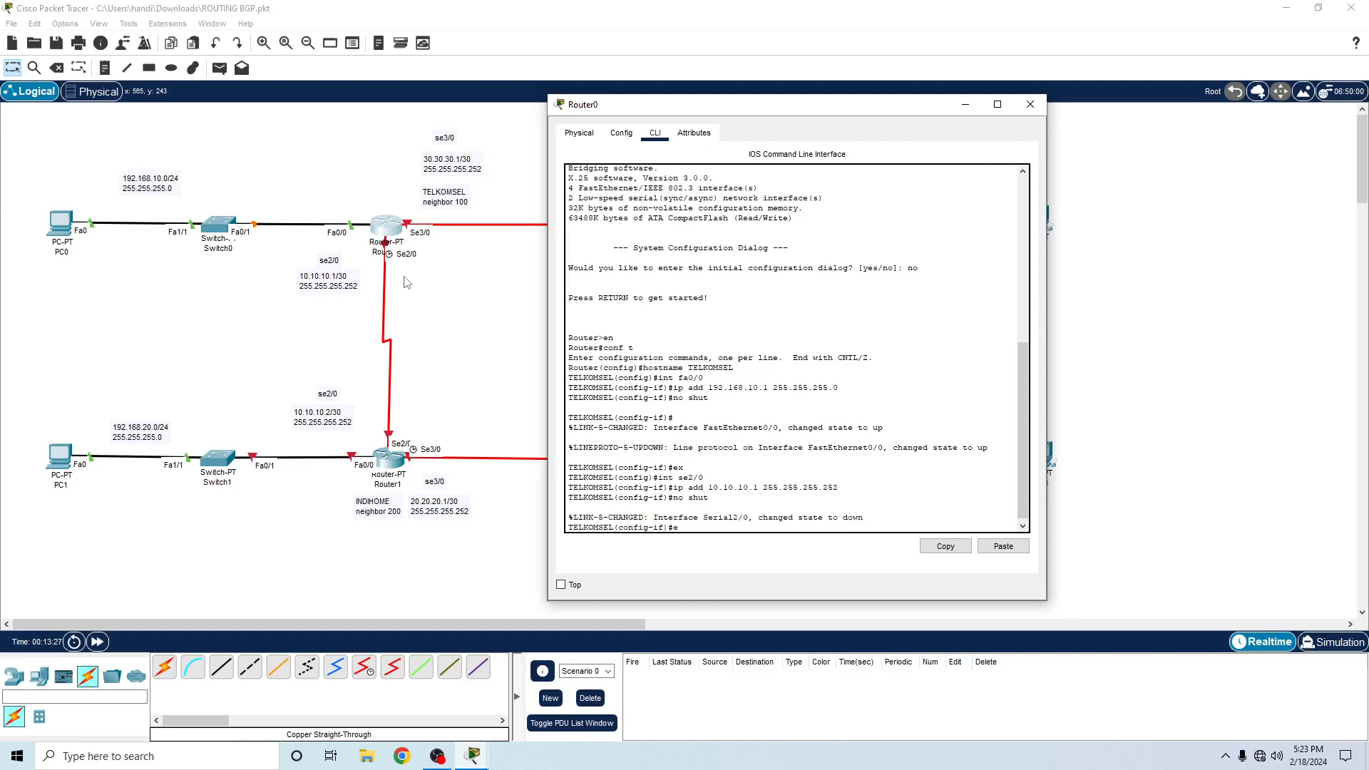
text(x)
key(Return)
- Enter interface se3/0 on Router0 and assign it IP address 30.30.30.1 with mask 255.255.255.252
text(int)
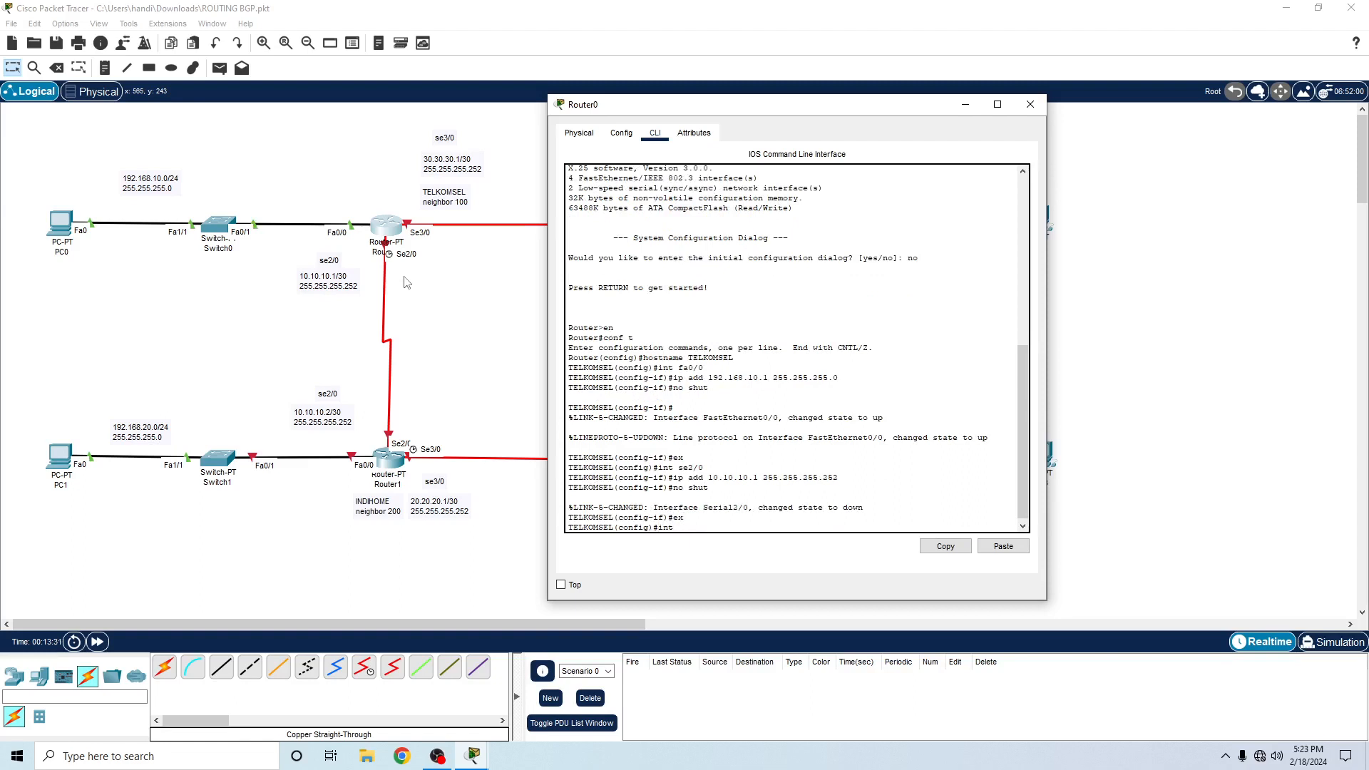
text( SE)
text(e3/0)
key(Return)
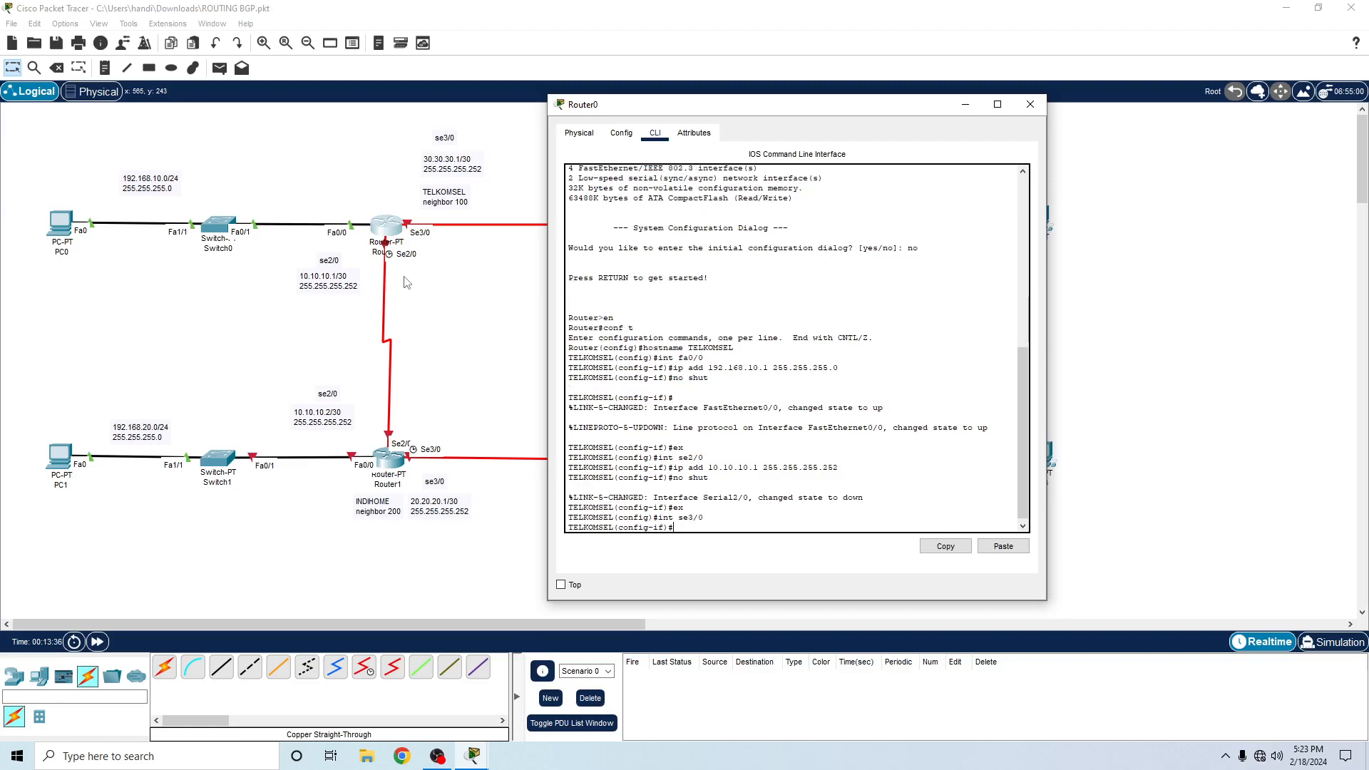
text(ip add )
text(192.16)
key(BackSpace)
key(BackSpace)
key(BackSpace)
key(BackSpace)
key(BackSpace)
text(30.30.30.1 255.255.255.252)
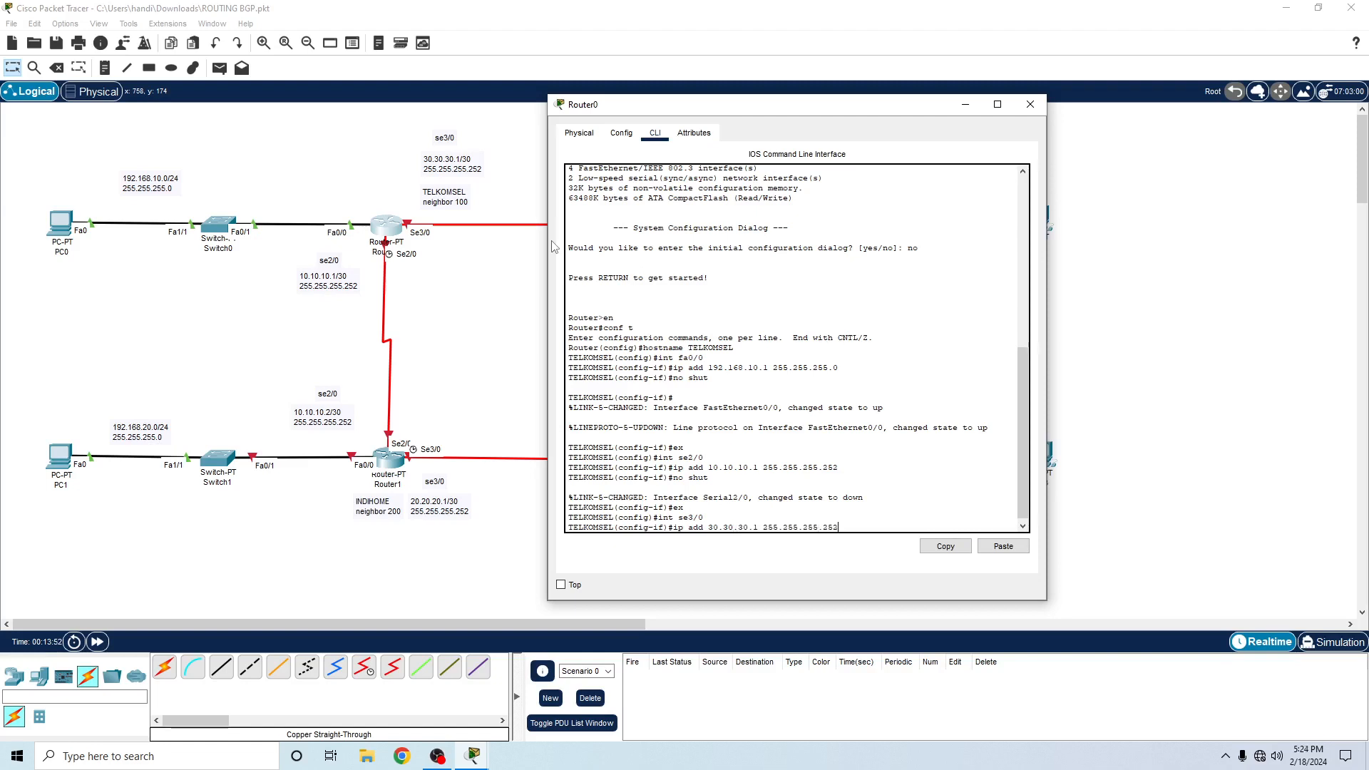
key(Return)
- Enable Router0's se3/0 interface with no shut and exit to global configuration mode
text(no )
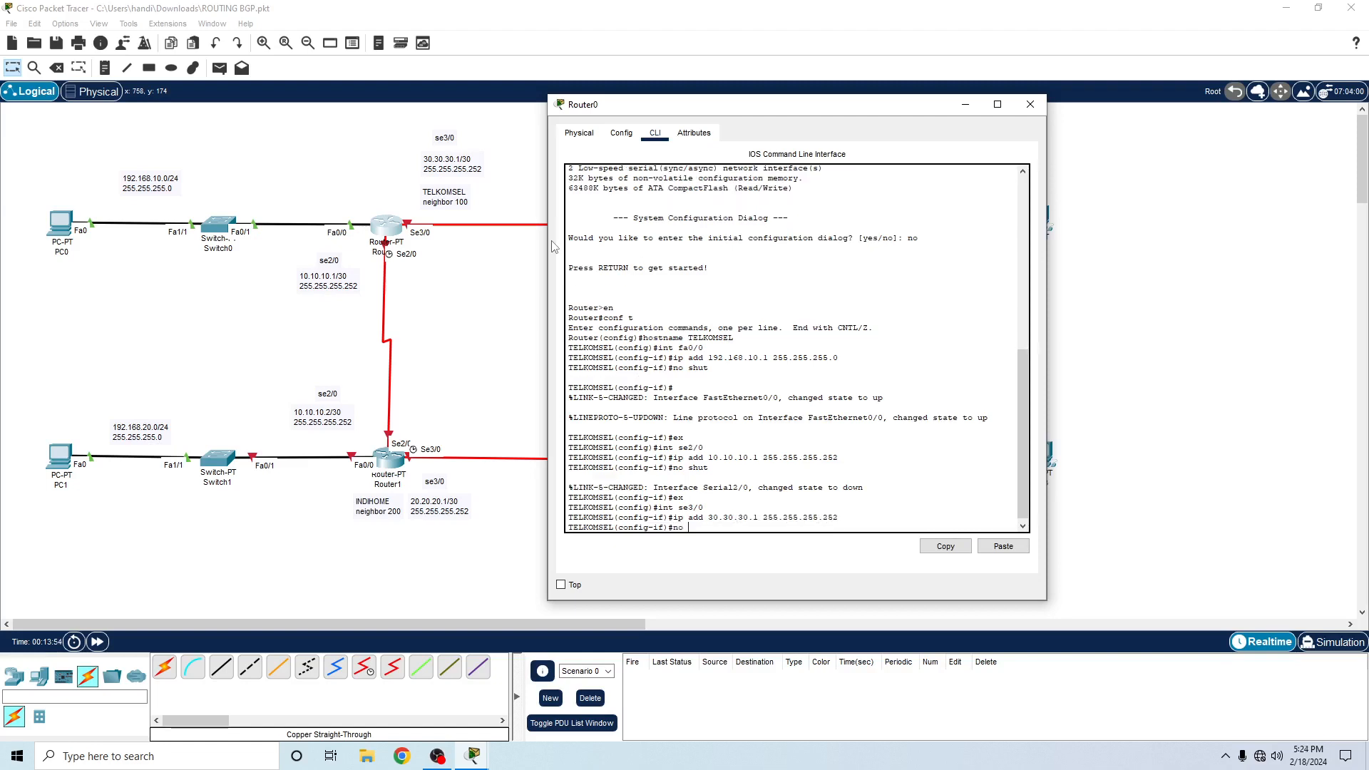
text(shut)
key(Return)
text(ex)
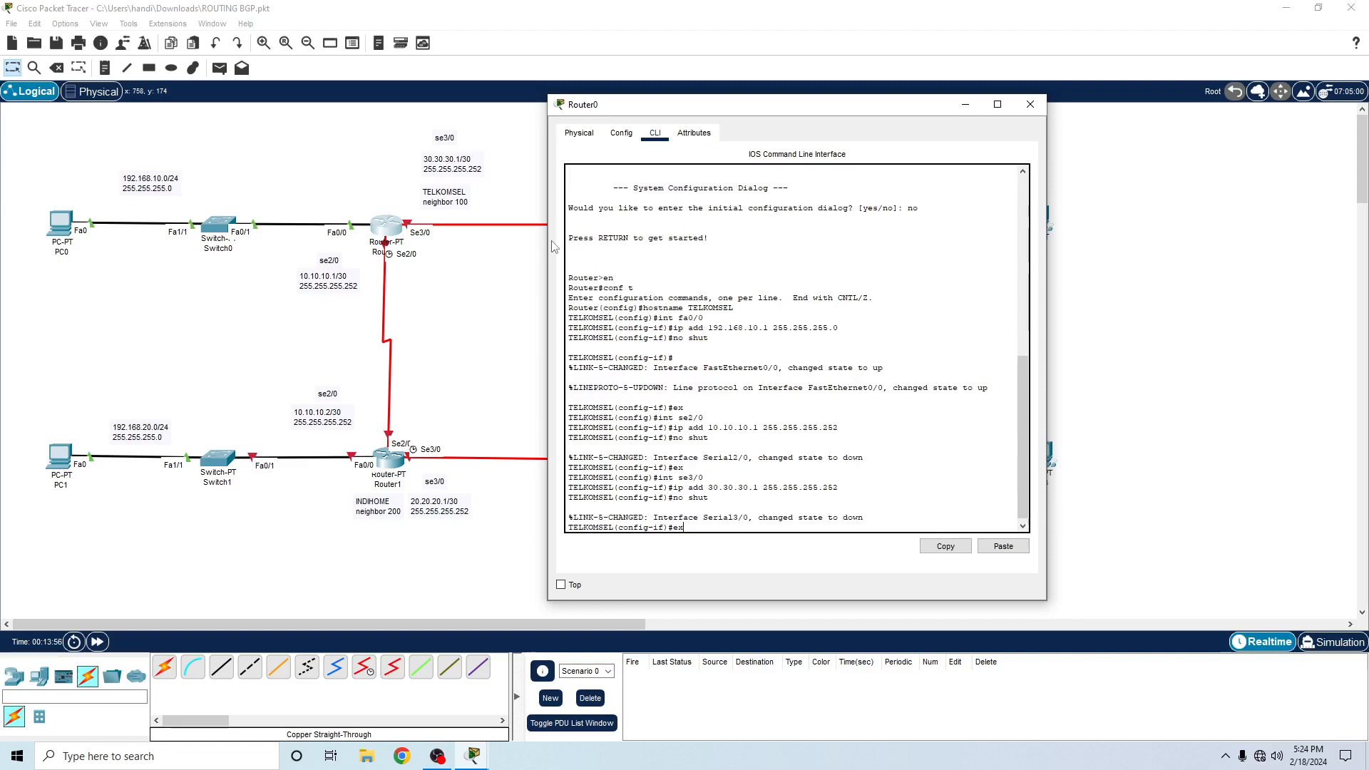
key(Return)
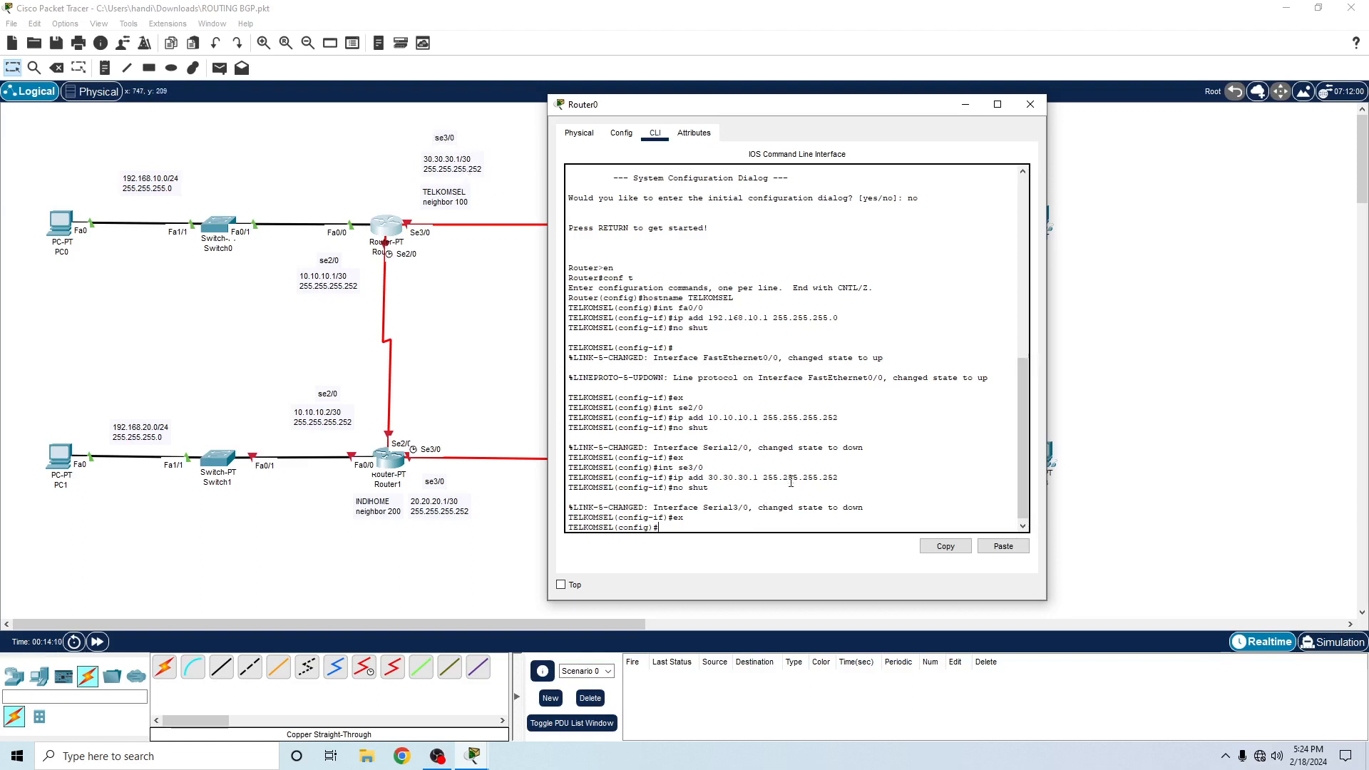
- Close Router0's window, open Router1's command line and decline the initial configuration dialog
click(1031, 105)
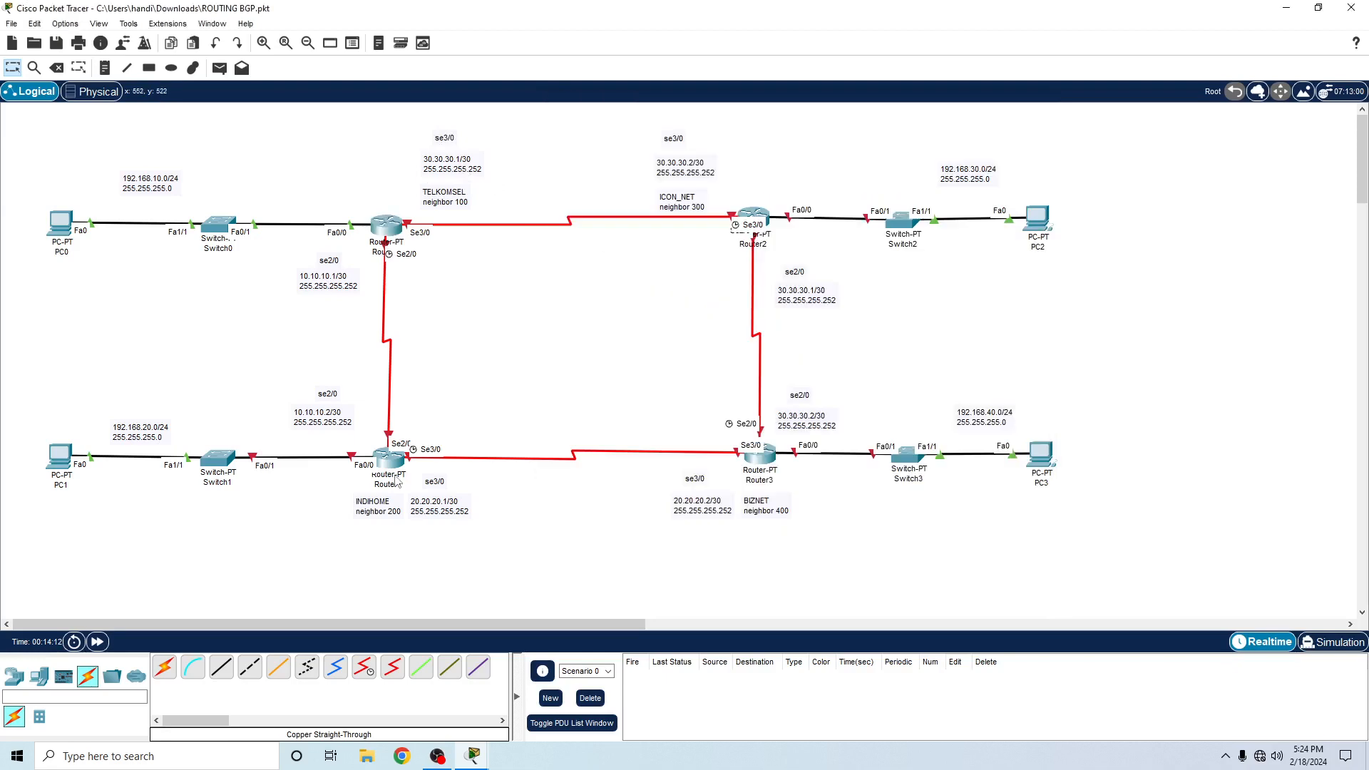
click(387, 460)
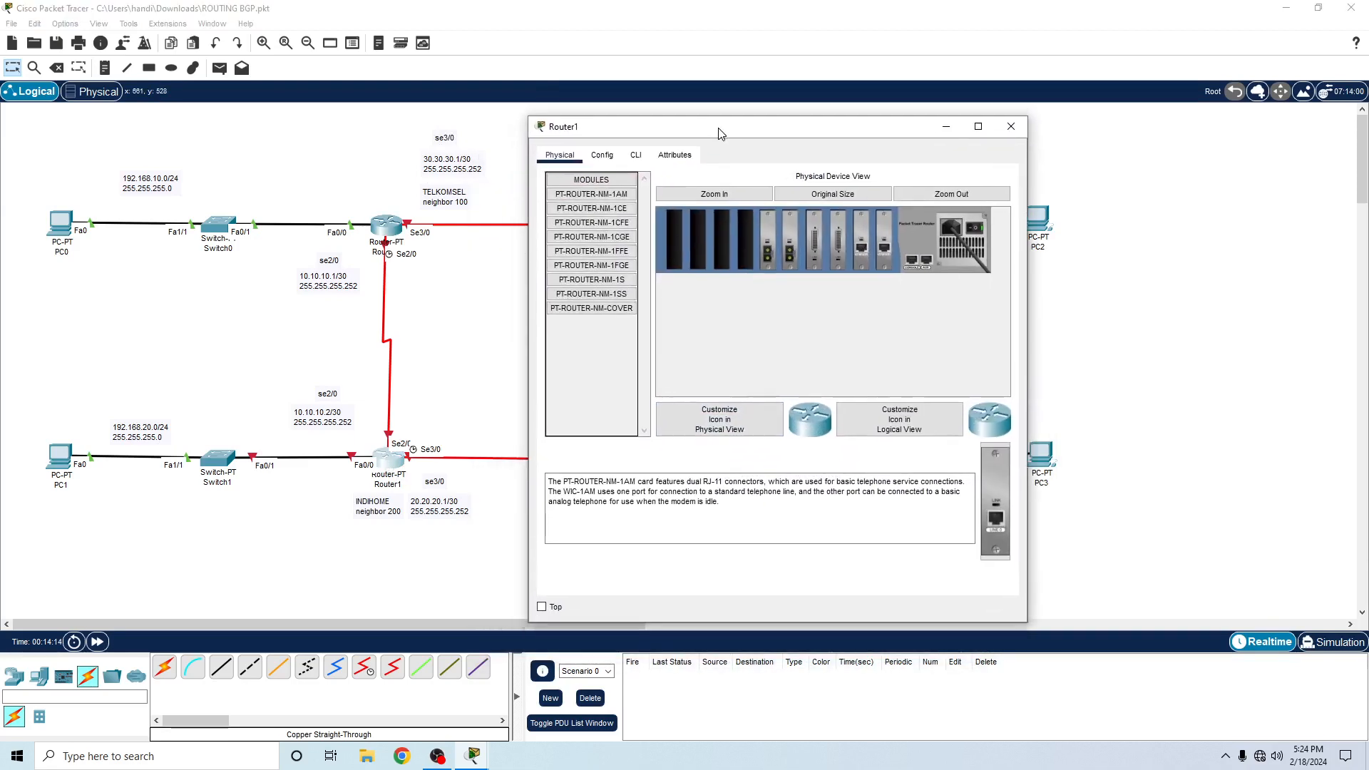
click(631, 144)
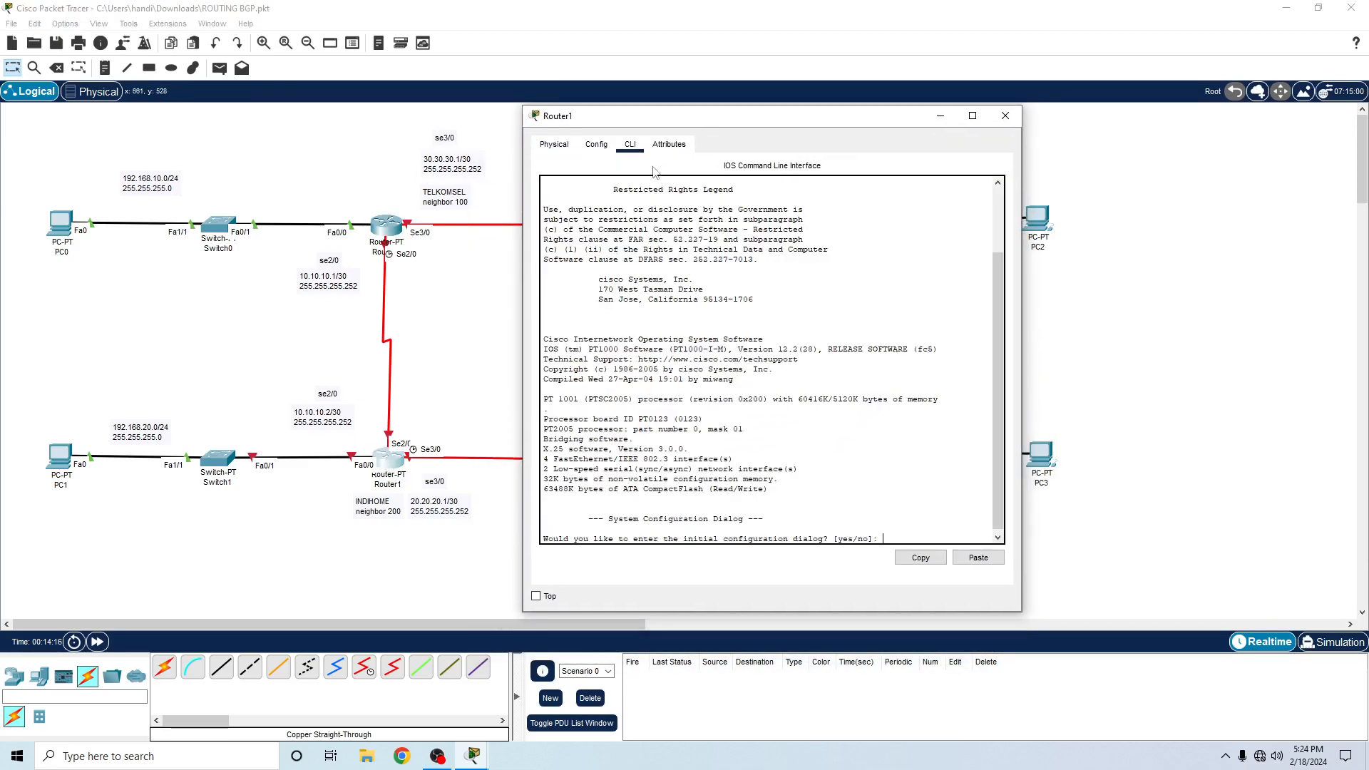
text(no)
key(Return)
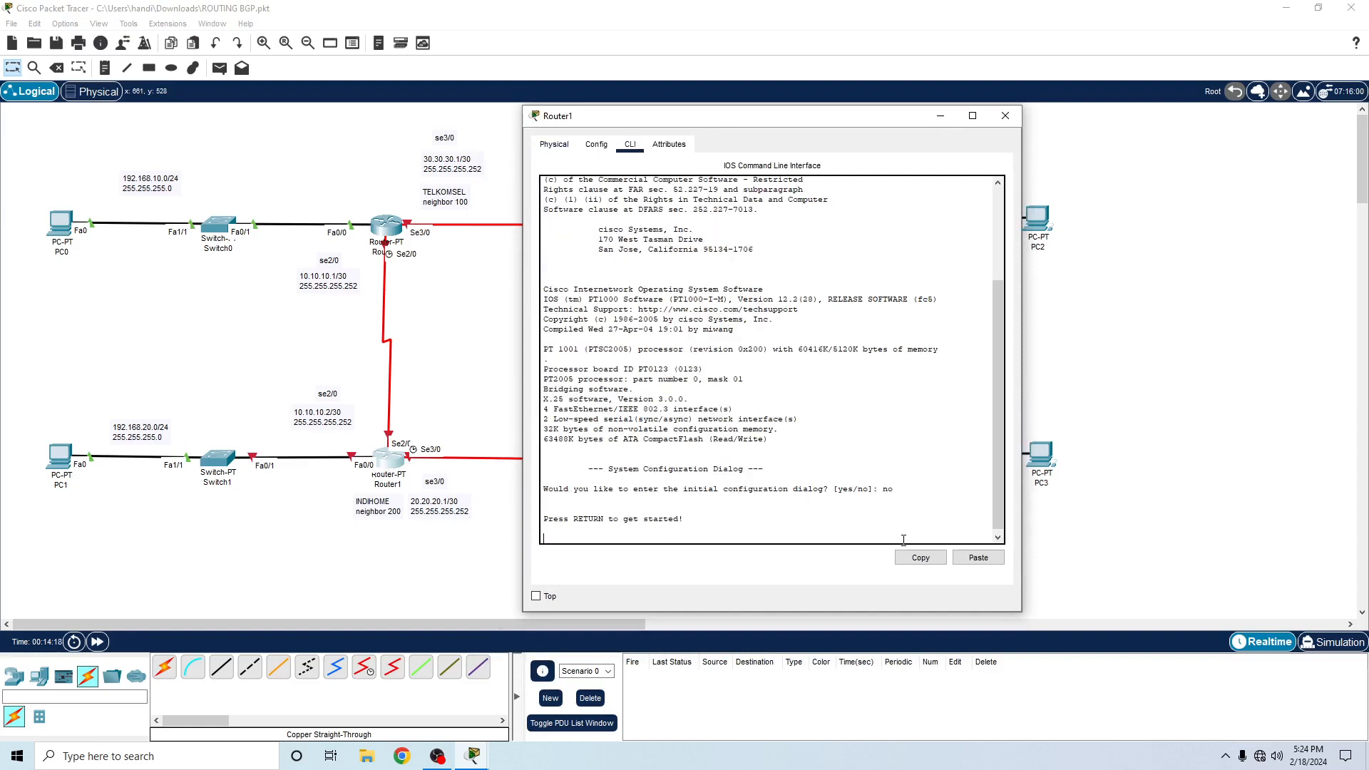
- Enter privileged mode on Router1 with en and global configuration mode with conf t
key(Return)
text(en)
key(Return)
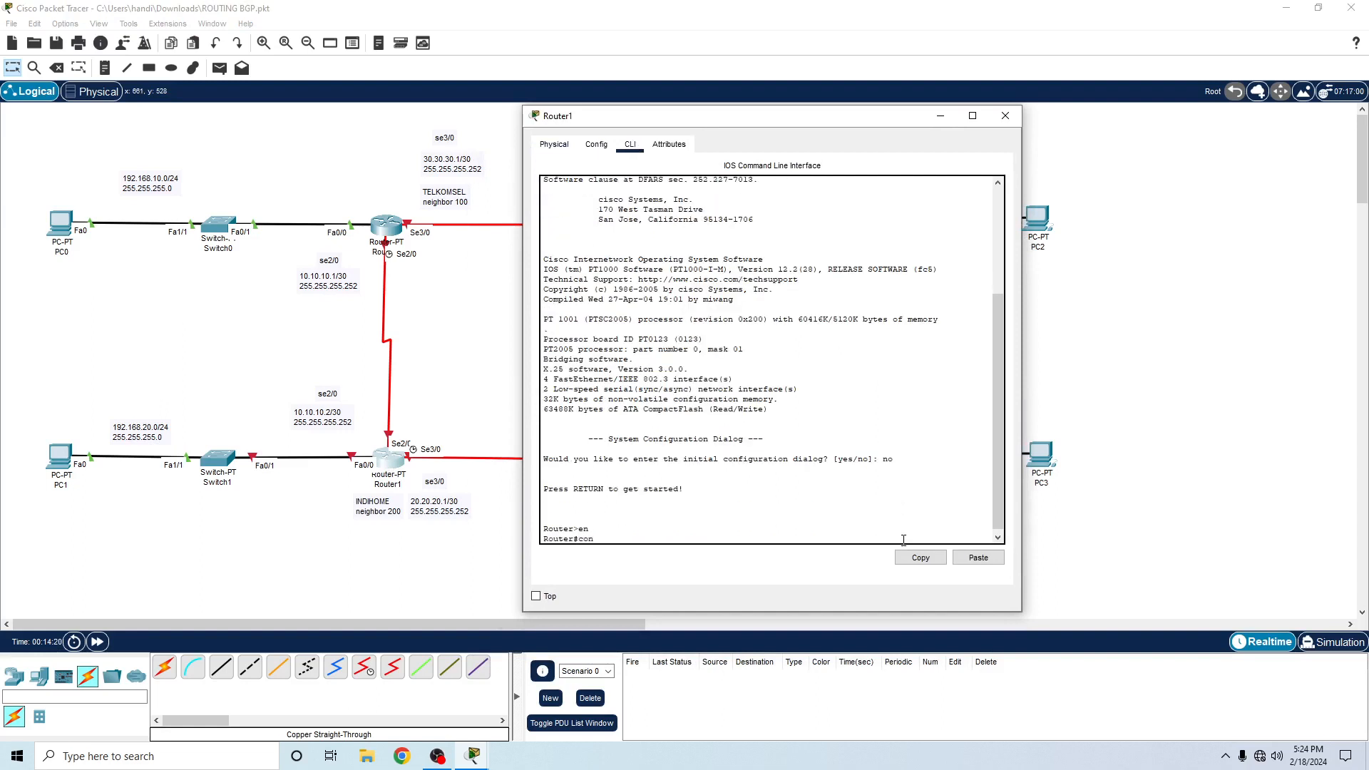
text(conf t)
key(Return)
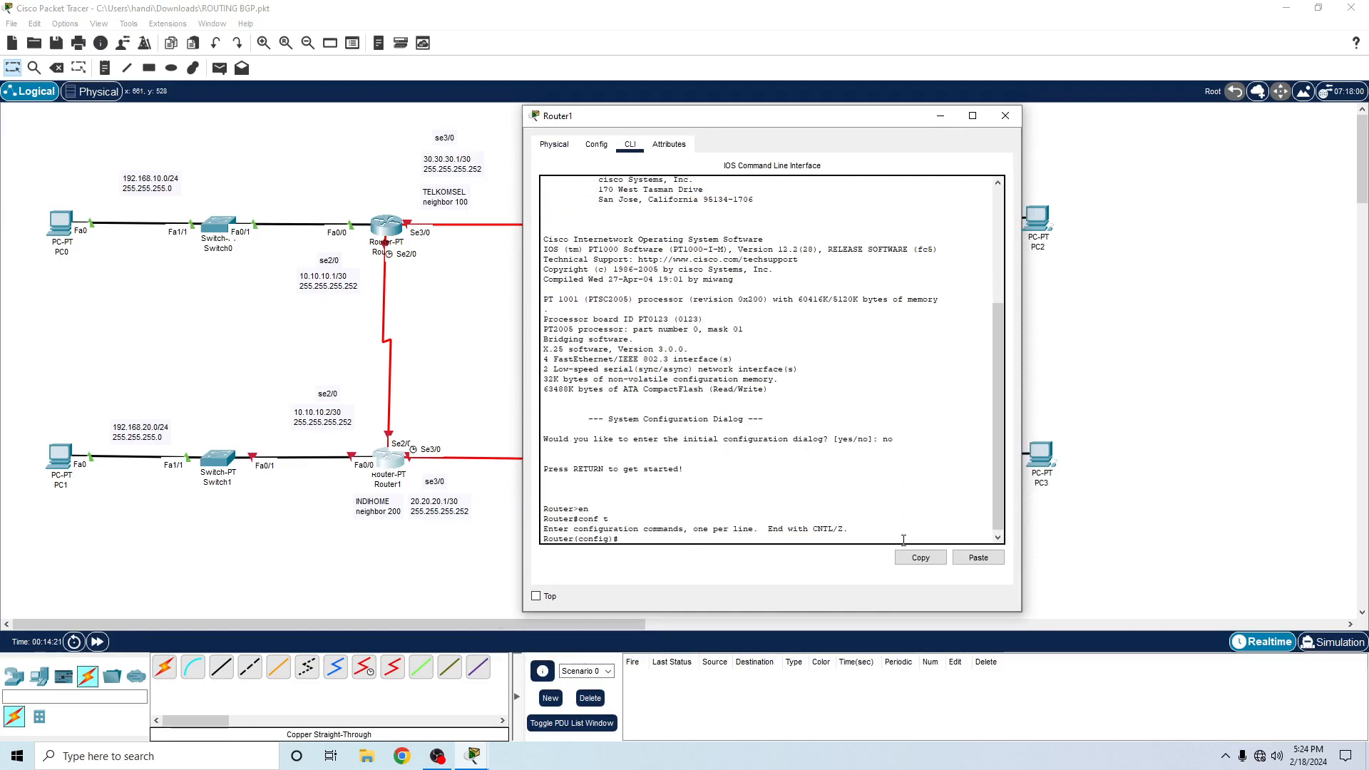
- Set Router1's hostname to INDIHOME
text(hostname INDIHOME)
key(Return)
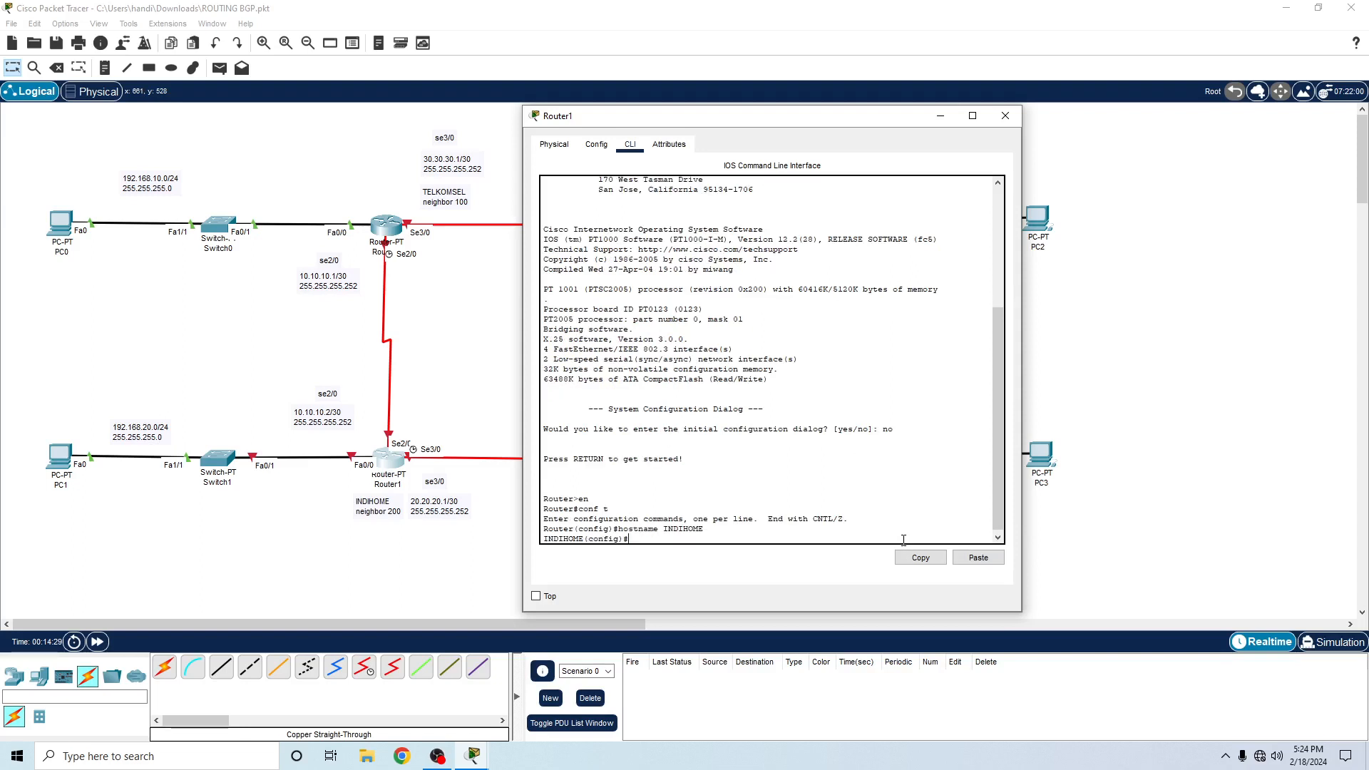
- Enter interface fa0/0 on Router1 and assign it IP address 192.168.20.1 with mask 255.255.255.0
text(int fa0/0)
key(Return)
text(ip a)
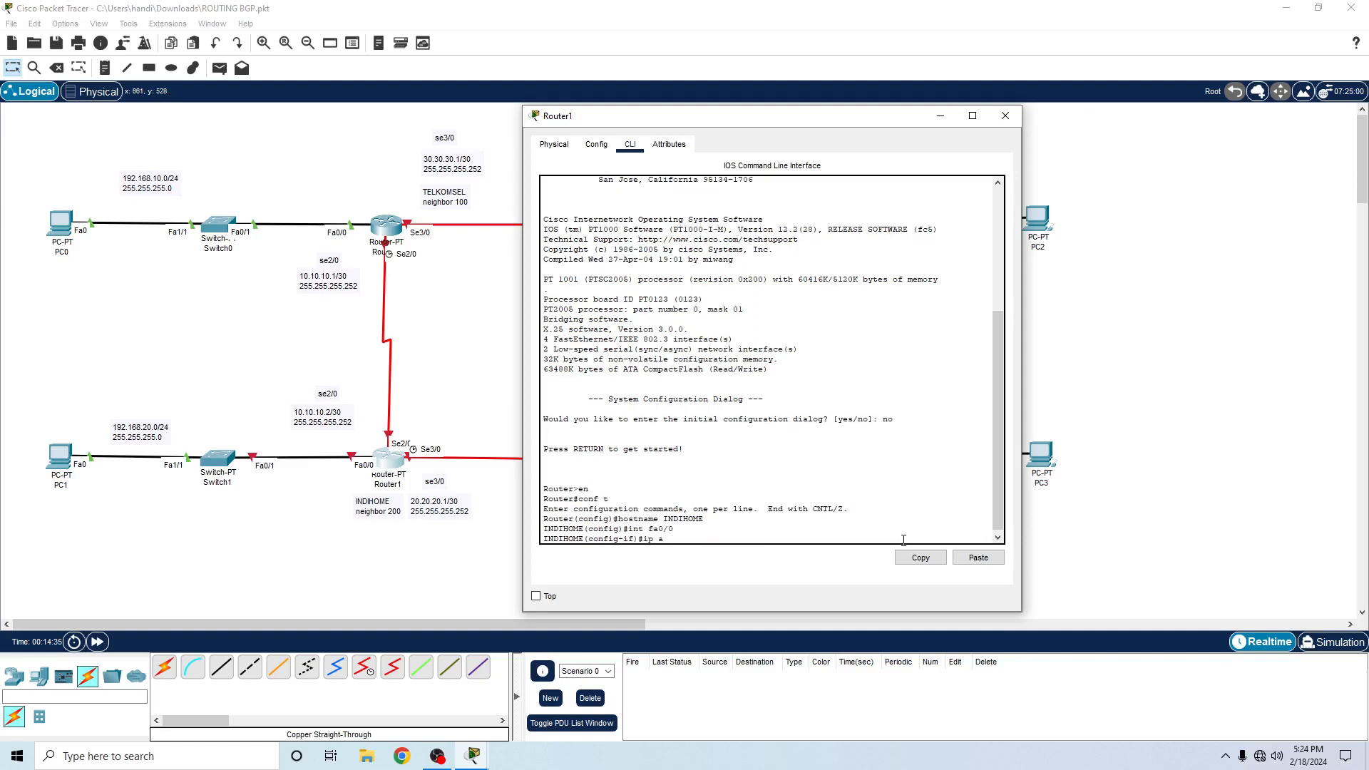
text(dd 192.1687)
key(BackSpace)
key(BackSpace)
text(.20.1 255.255.255.0)
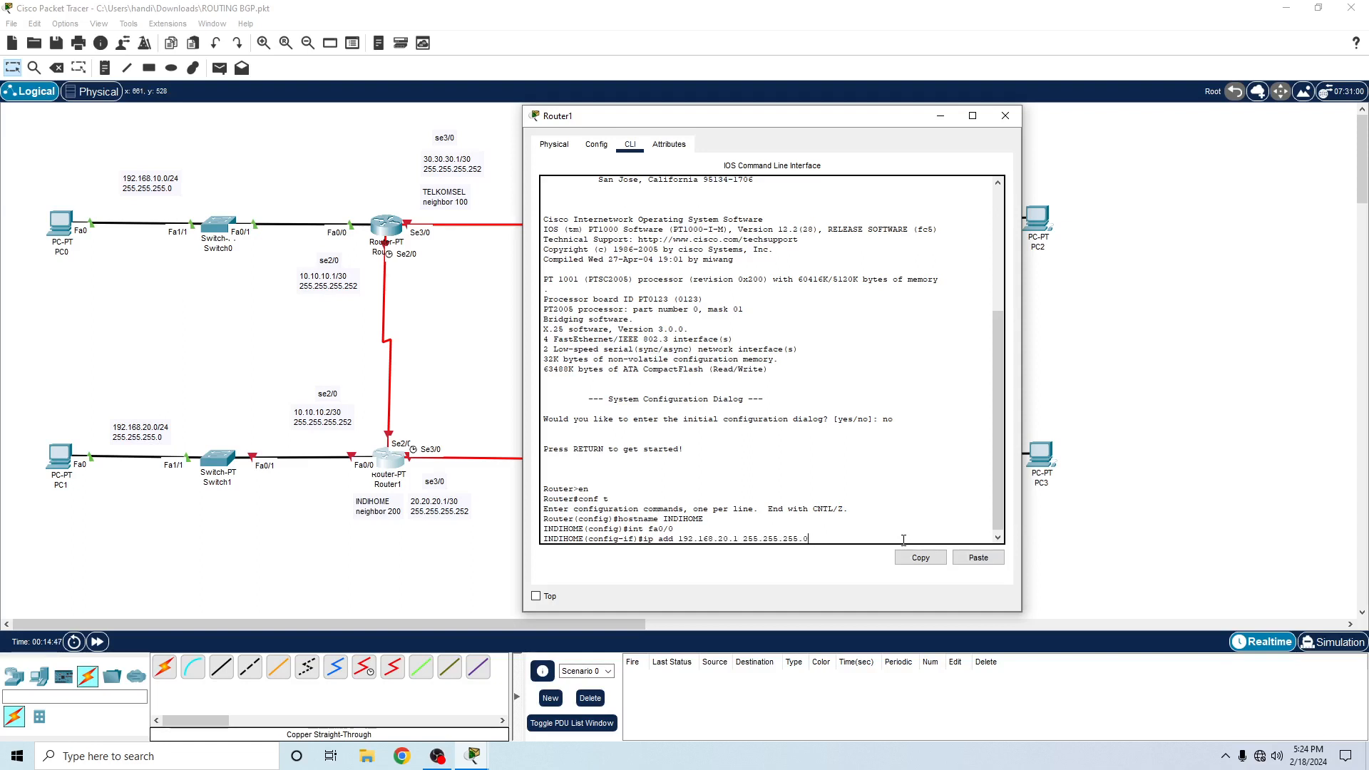
key(Return)
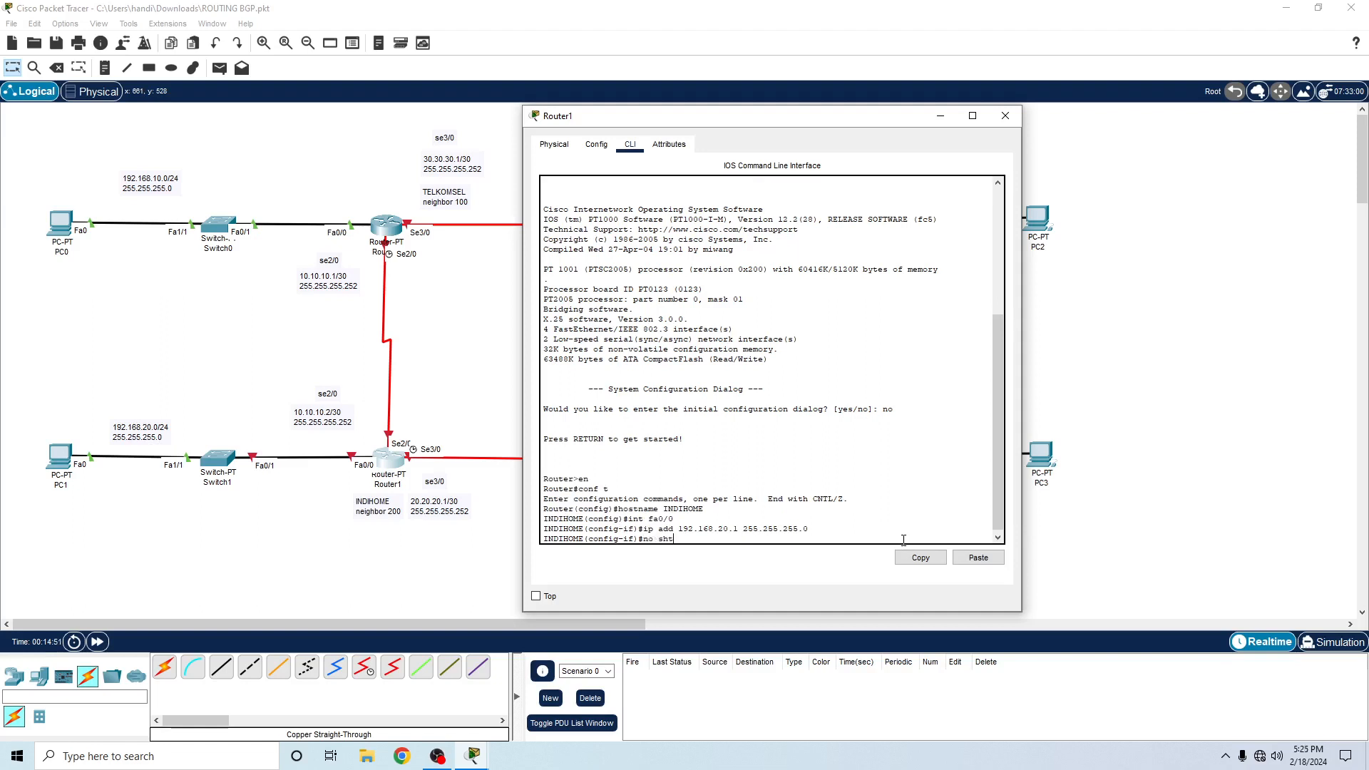
- Enable Router1's fa0/0 interface with no sh and exit to global configuration mode
text(no sh)
key(Return)
text(ex)
key(Return)
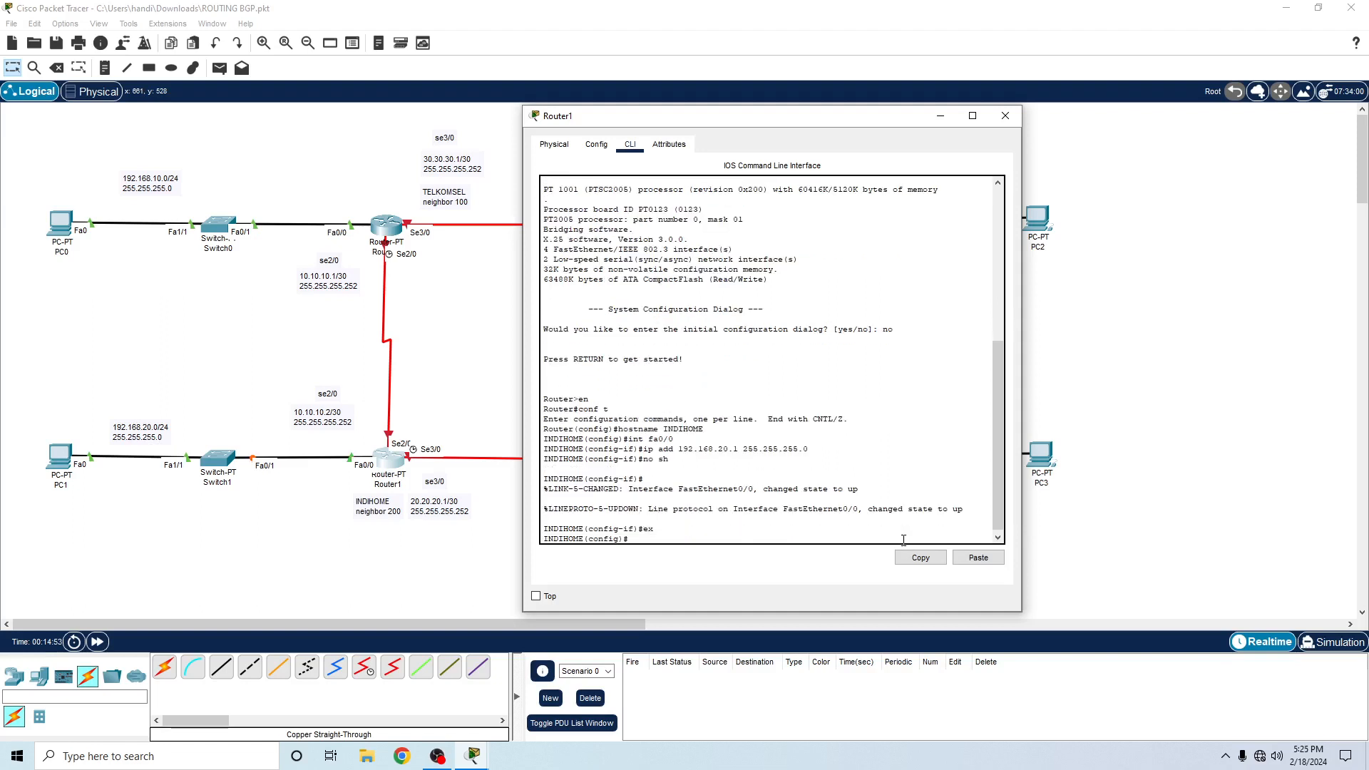
- Enter interface se2/0 on Router1 and assign it IP address 10.10.10.2 with mask 255.255.255.252
text(int)
text(se2/0)
key(Return)
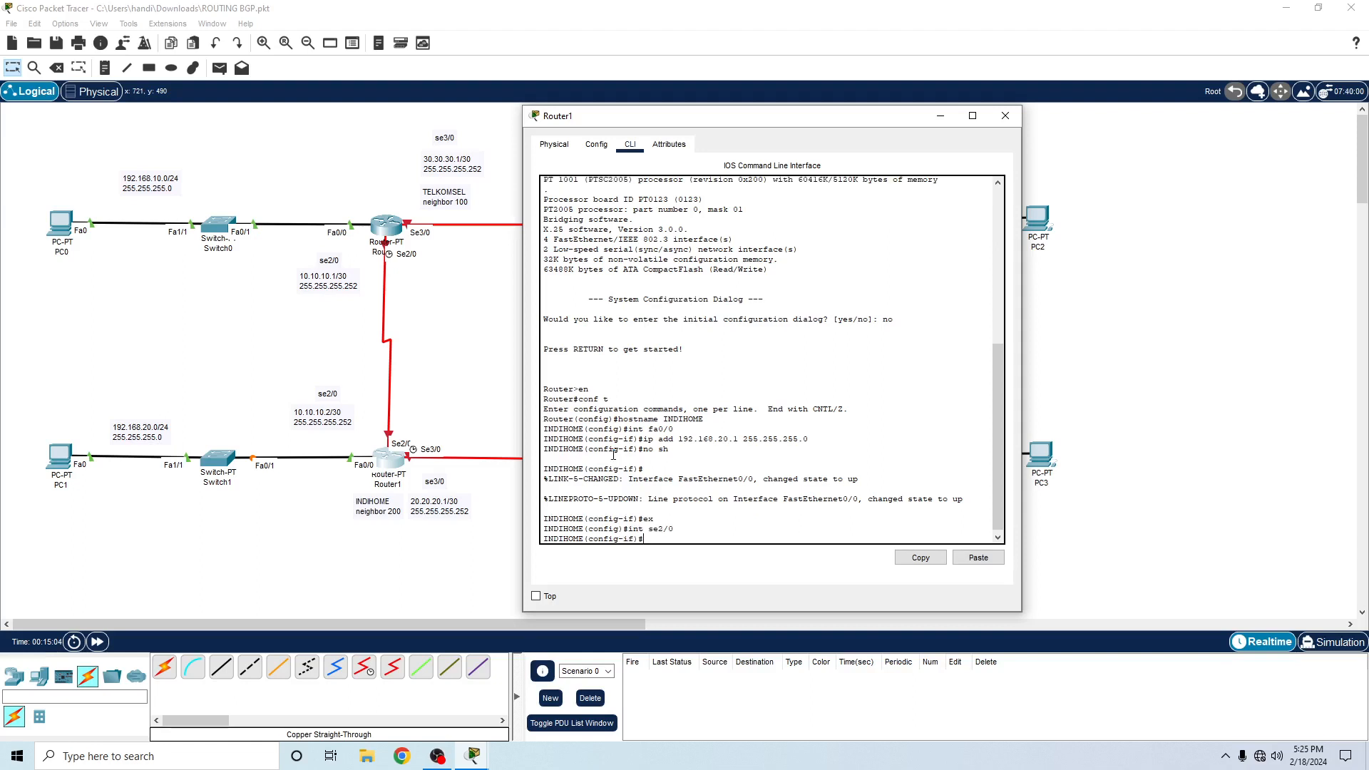
text(ip add 10.10.10.2 255.255.255.252)
key(Return)
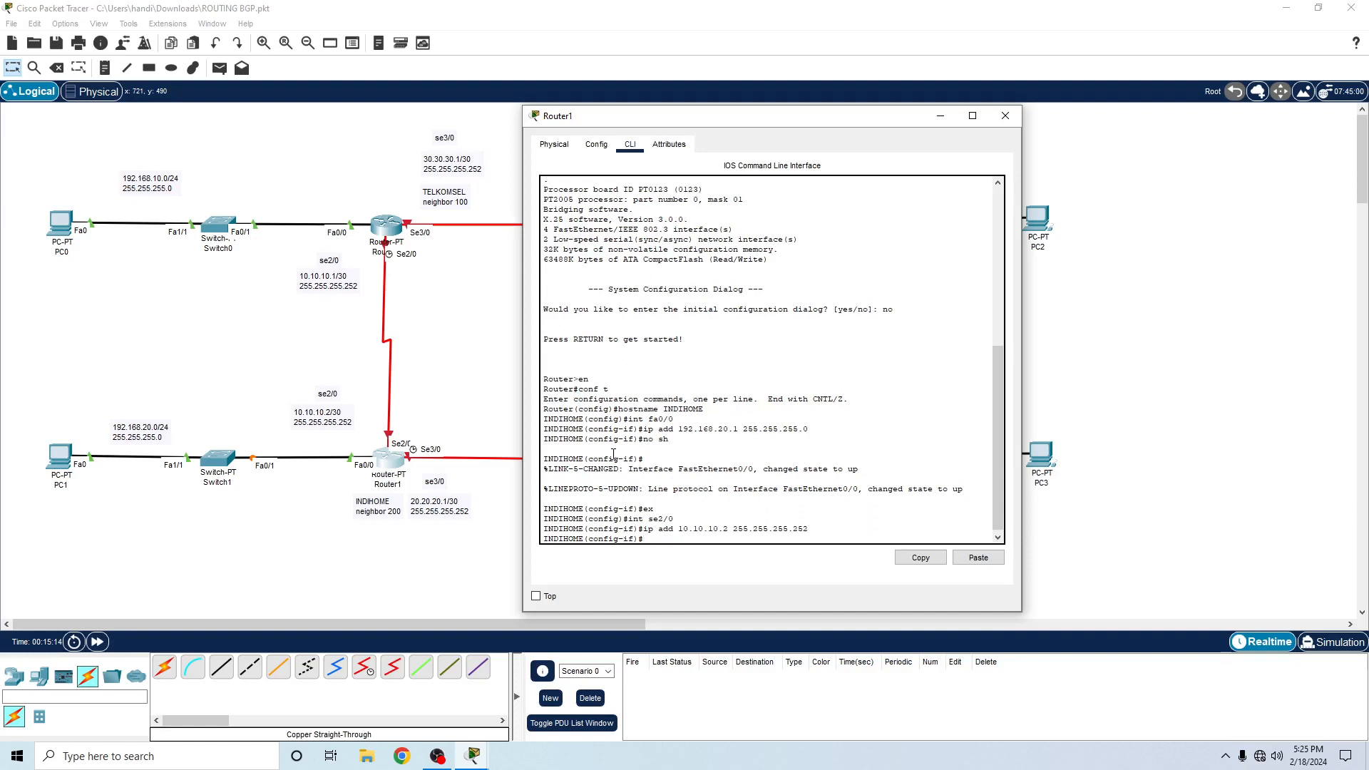
- Enable Router1's se2/0 interface with no sh and exit its configuration
text(no sh)
key(Return)
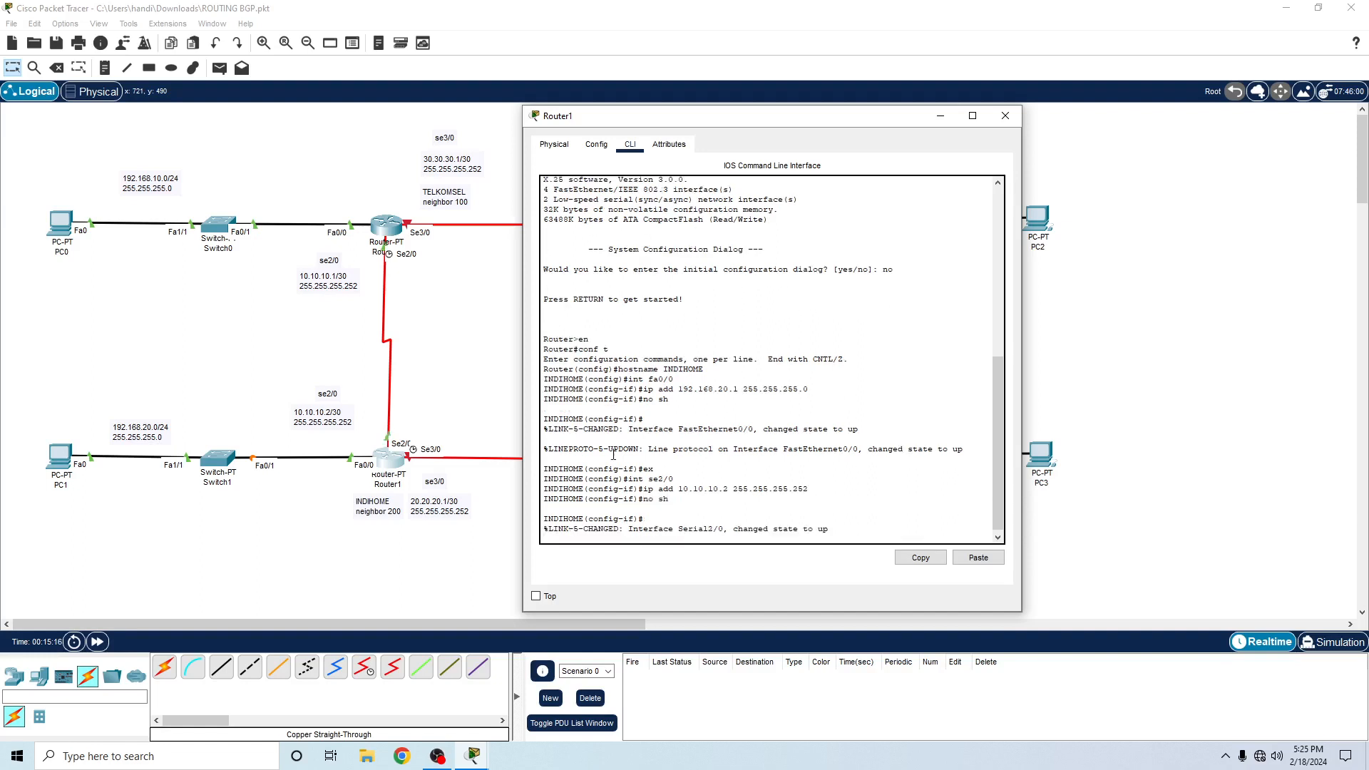
text(ex)
key(Return)
key(Return)
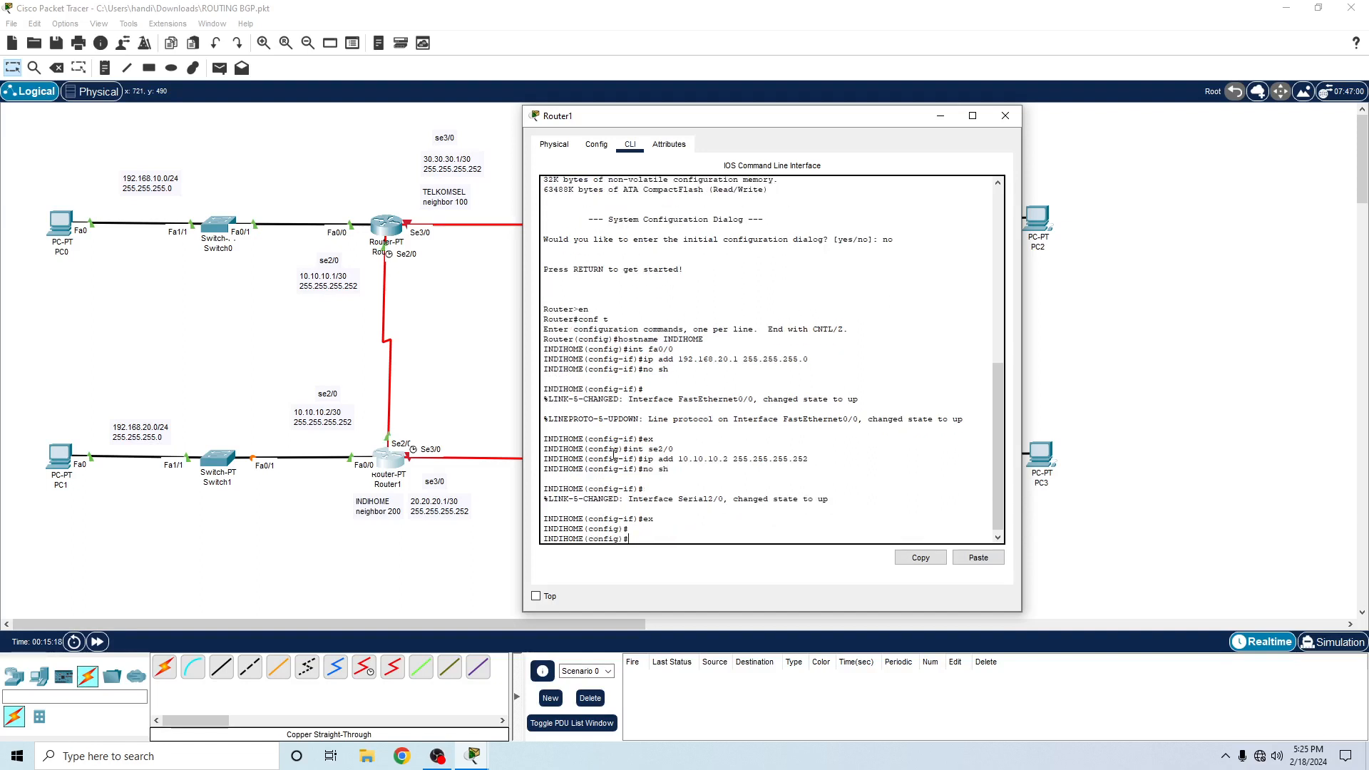
- Enter interface se3/0 on Router1 and assign it IP address 20.20.20.1 with mask 255.255.255.252
text(int fa)
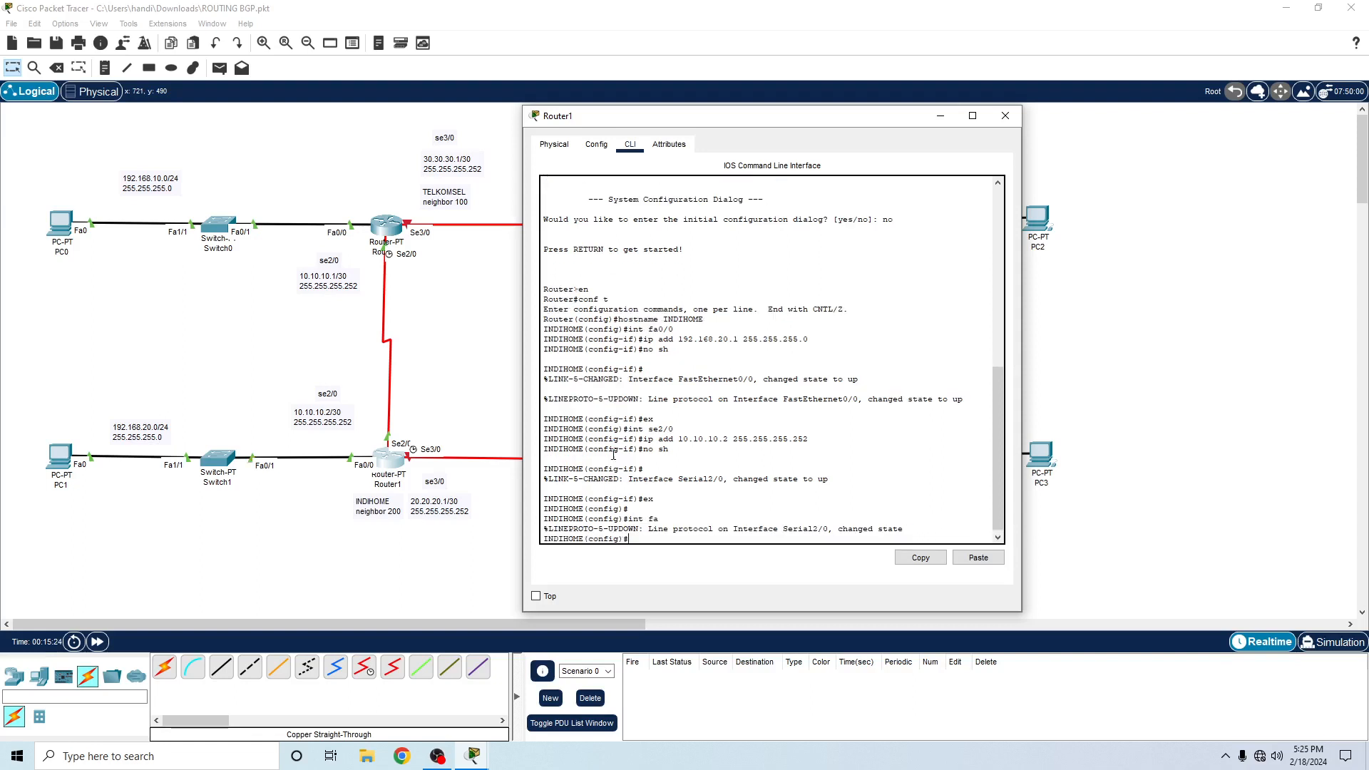
text(int se3/0)
key(Return)
text(ip ad)
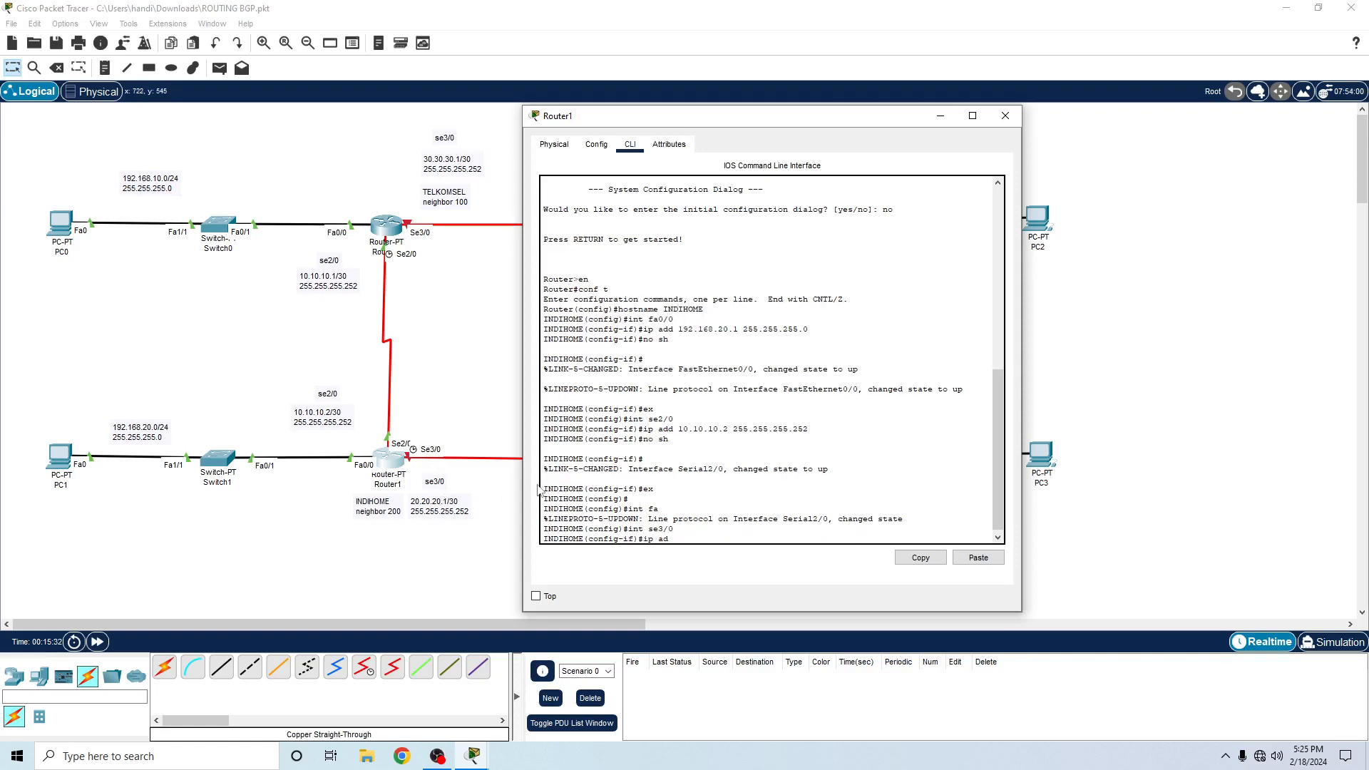
text(d 20.20.20)
text(.1 255.255.255.252)
key(Return)
- Enable Router1's se3/0 interface with no sh, exit its configuration and minimize the router's window
text(no)
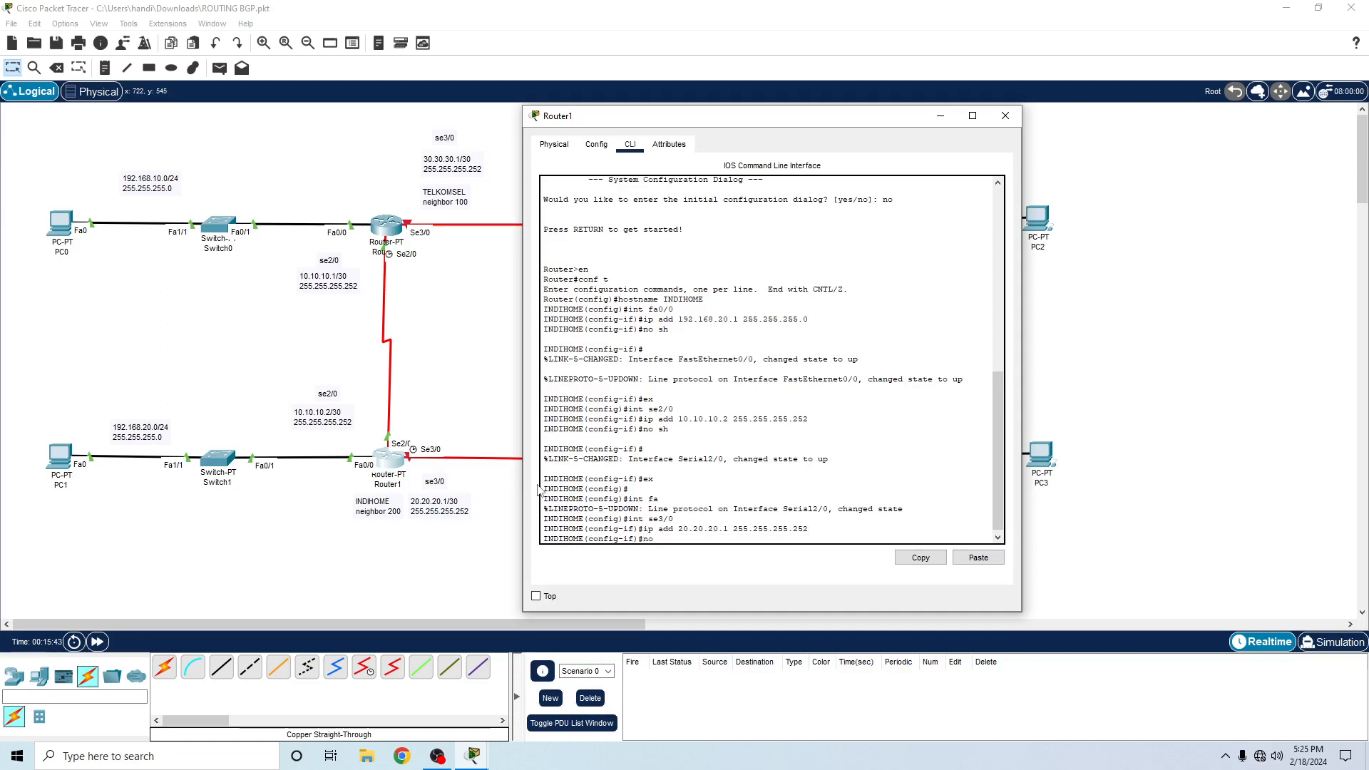
text( sh)
key(Return)
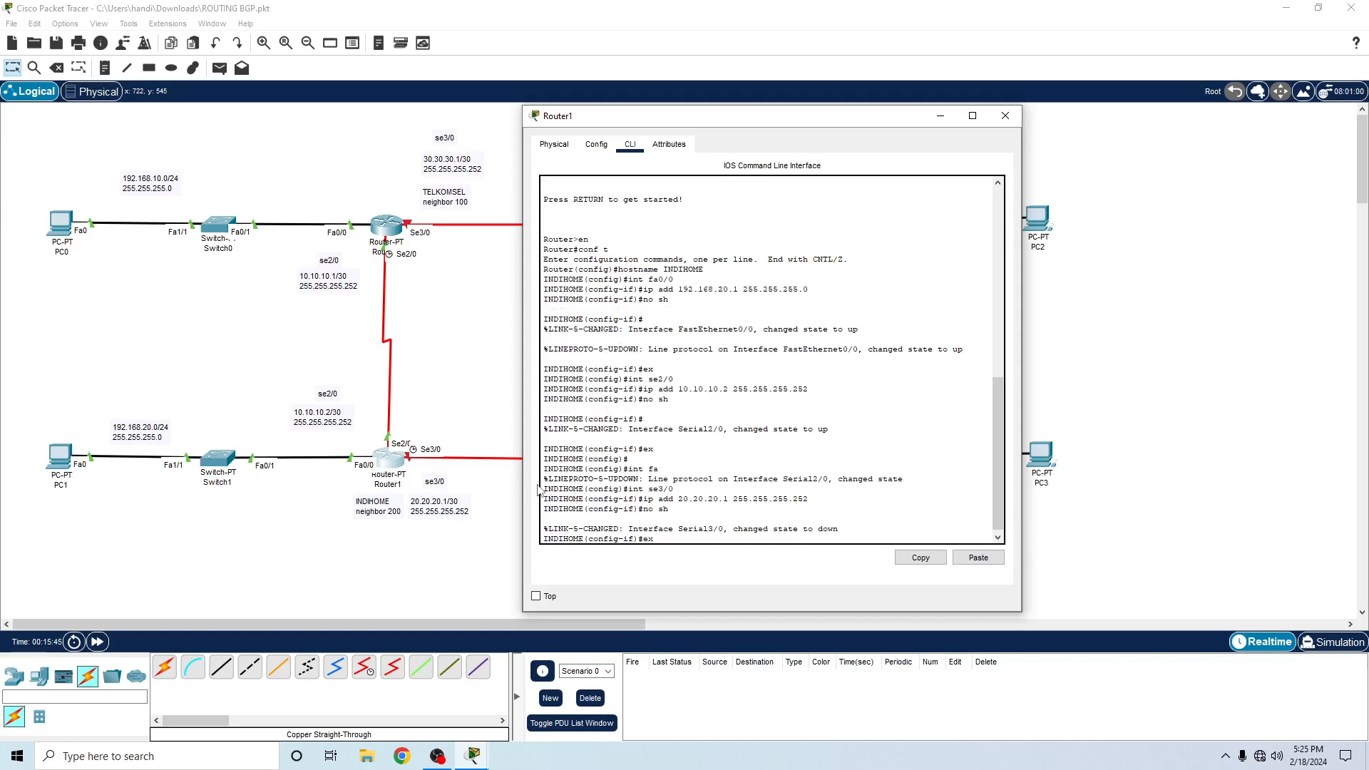
text(ex)
key(Return)
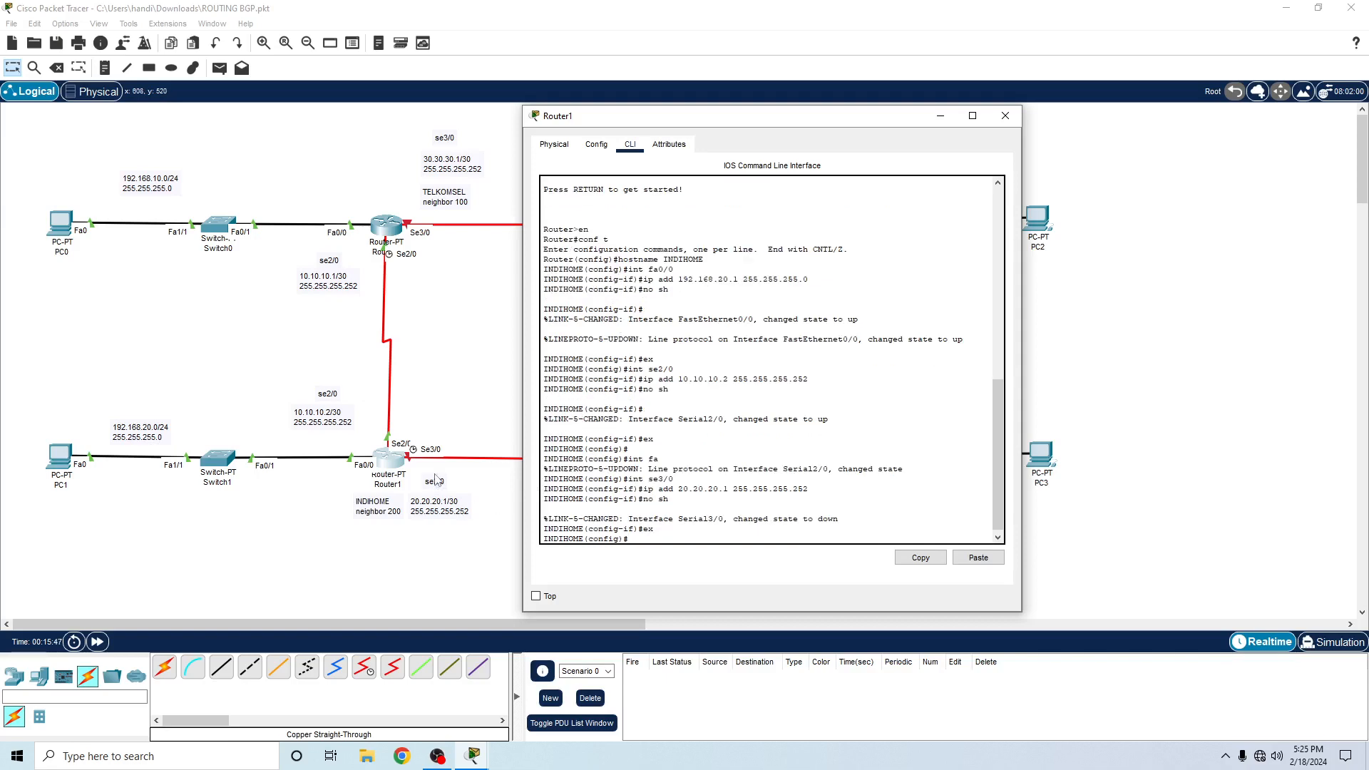
click(941, 116)
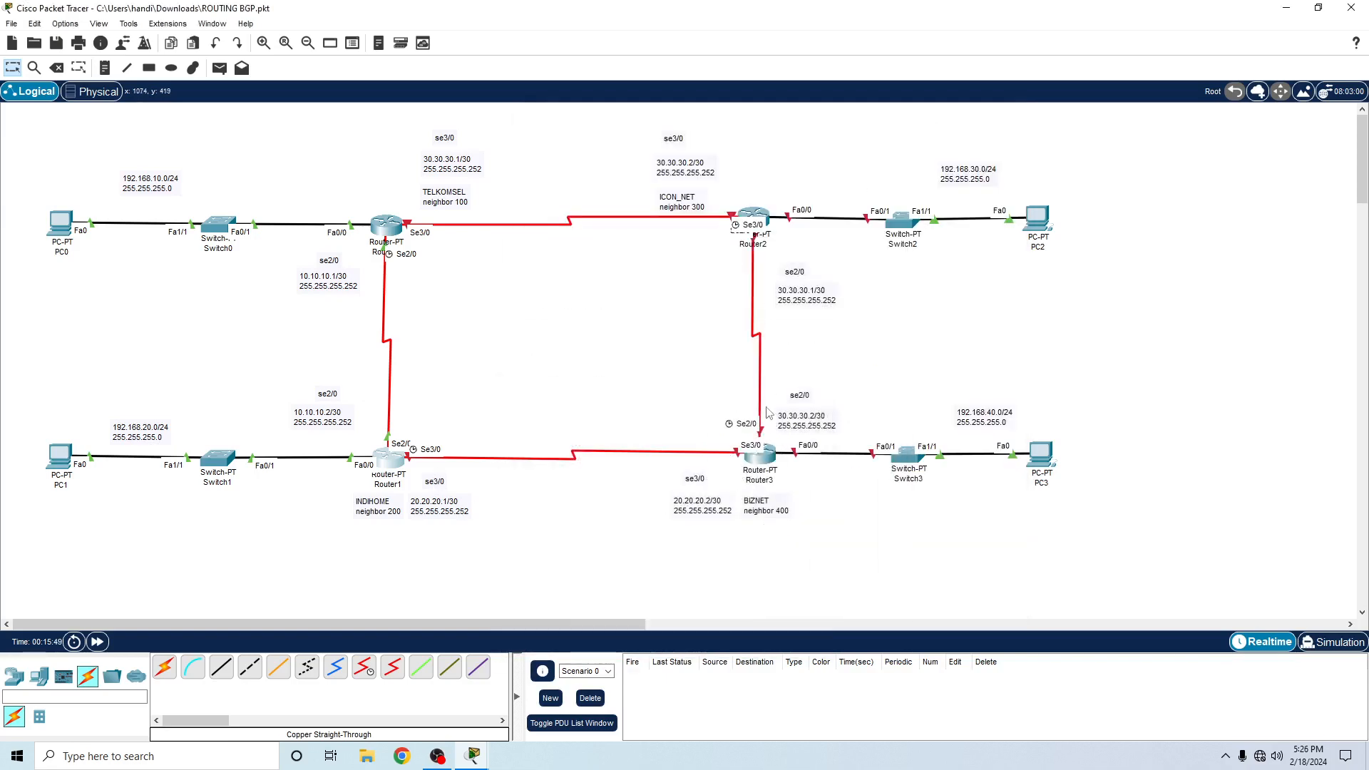
- Open Router2's command line beside the topology and decline the initial configuration dialog
click(766, 476)
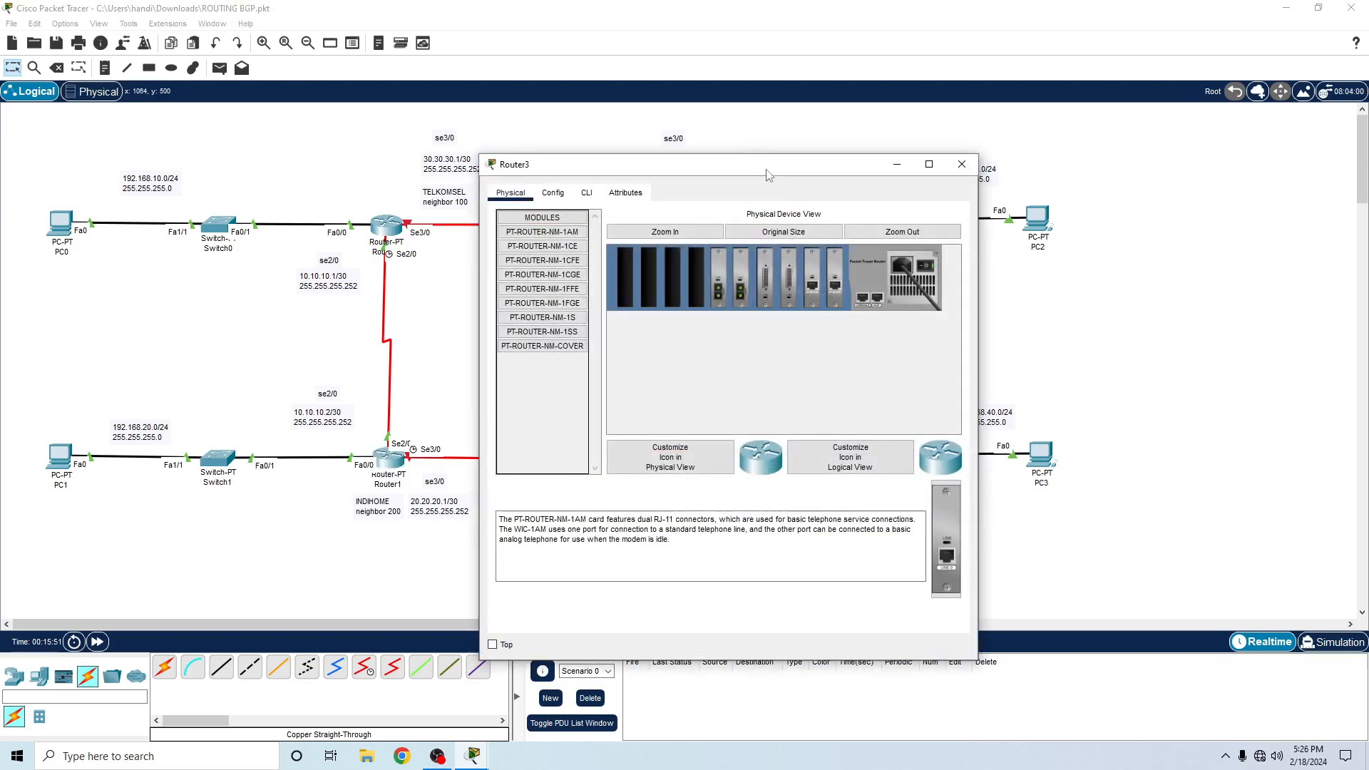
drag(769, 159, 462, 178)
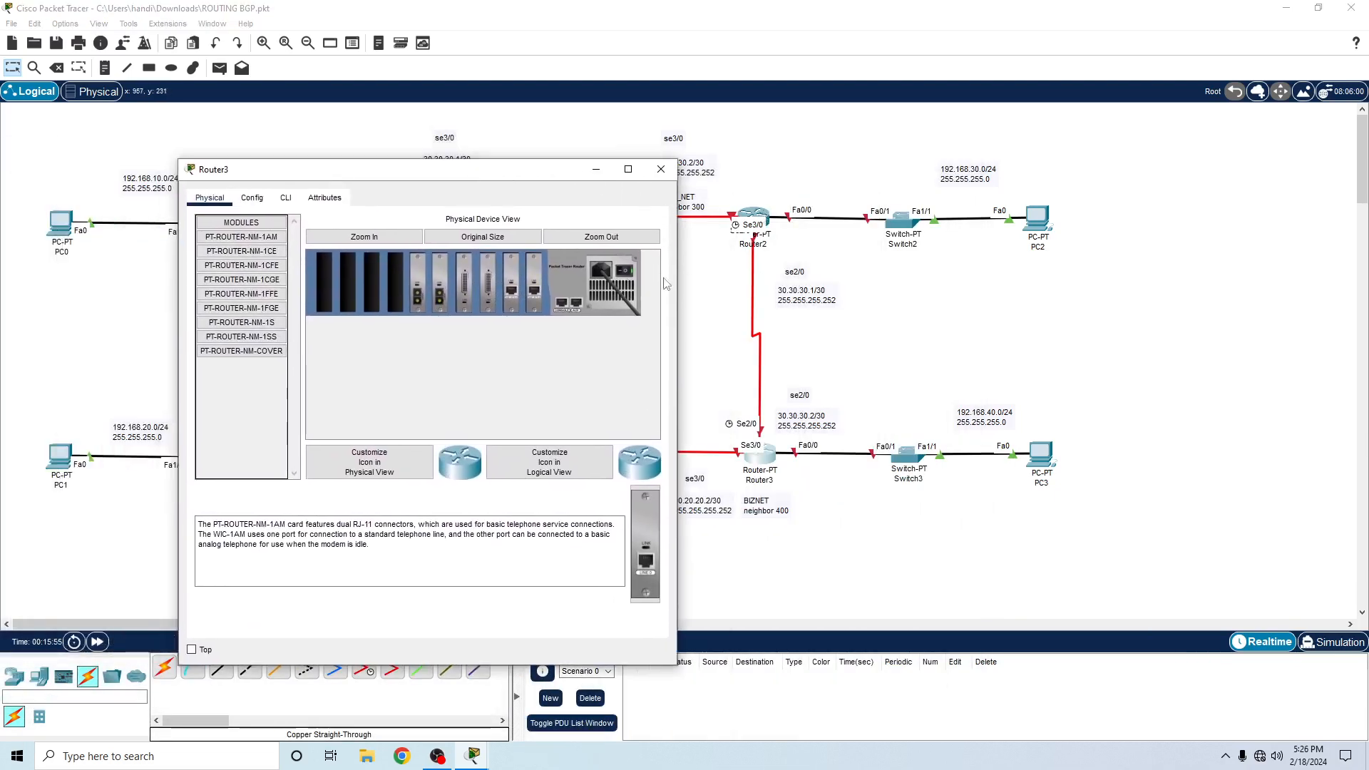
click(764, 216)
drag(775, 171, 360, 128)
click(171, 150)
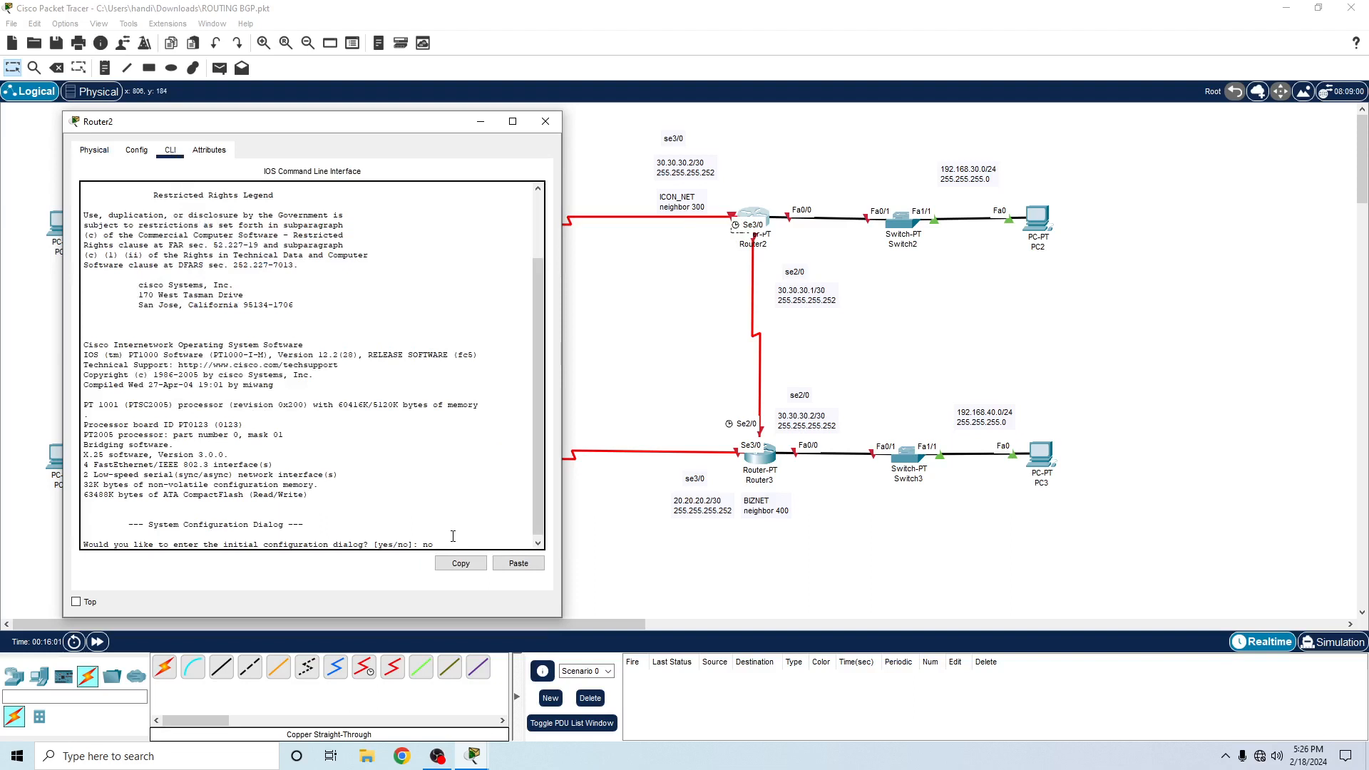
text(no)
key(Return)
- Enter privileged mode on Router2 with en and global configuration mode with conf t
key(Return)
text(en)
key(Return)
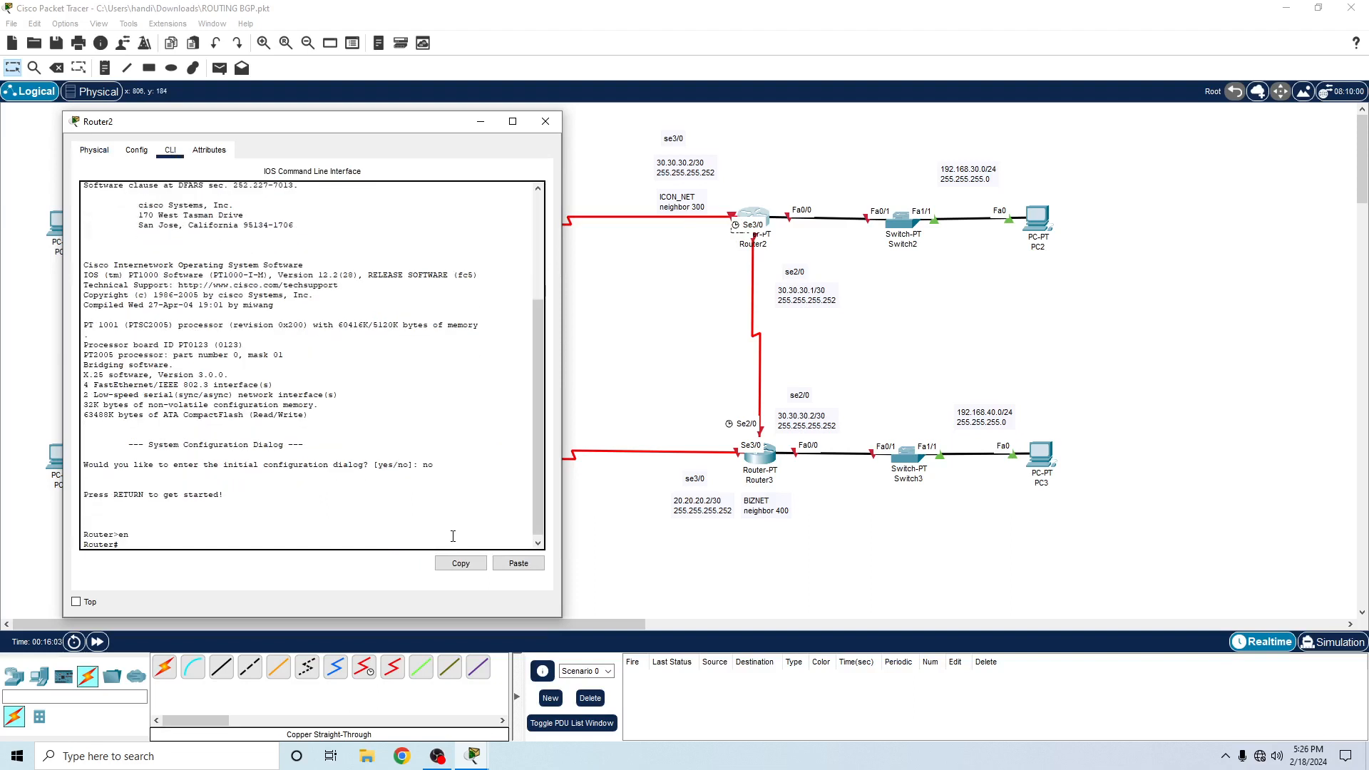
text(conf t)
key(Return)
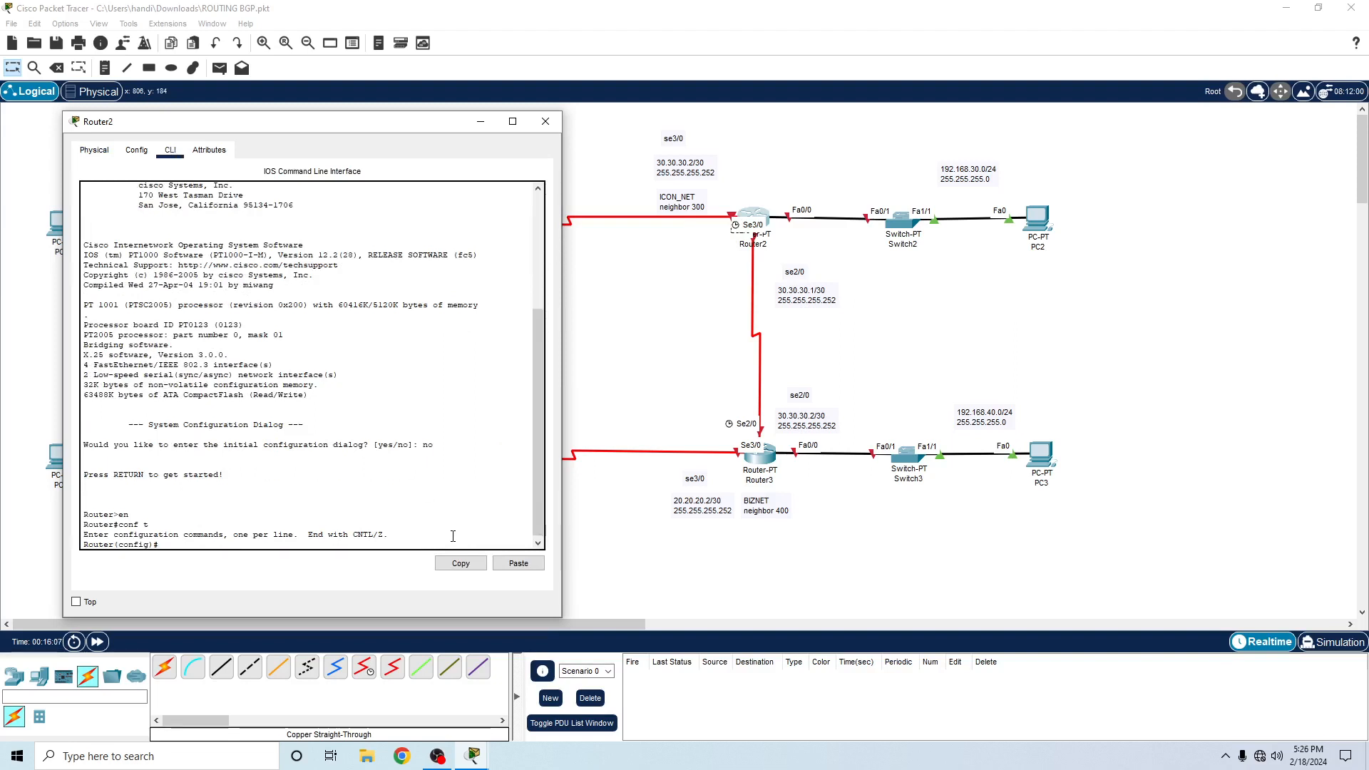
- Set Router2's hostname to ICON_NET
text(stname ICON)
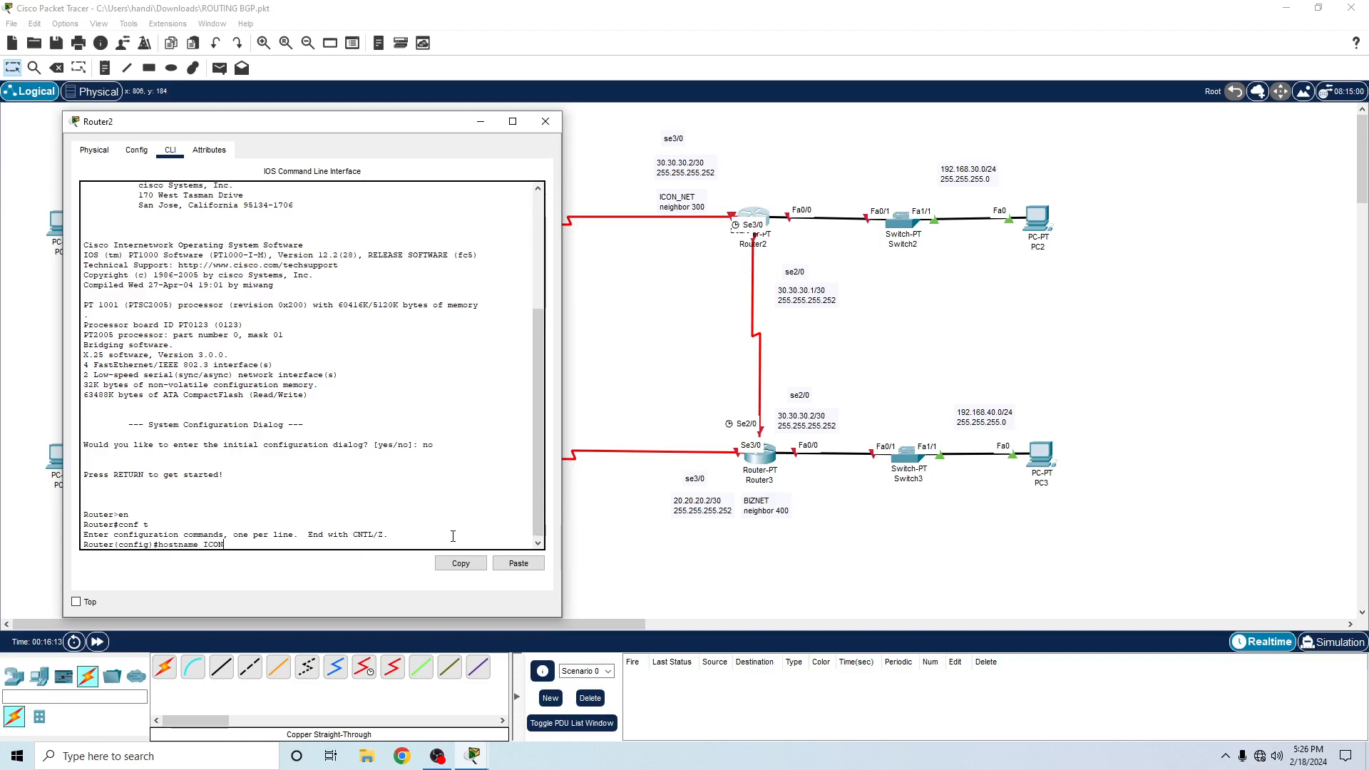
text(_NNET)
key(BackSpace)
key(BackSpace)
key(BackSpace)
text(ER)
key(BackSpace)
text(T)
key(Return)
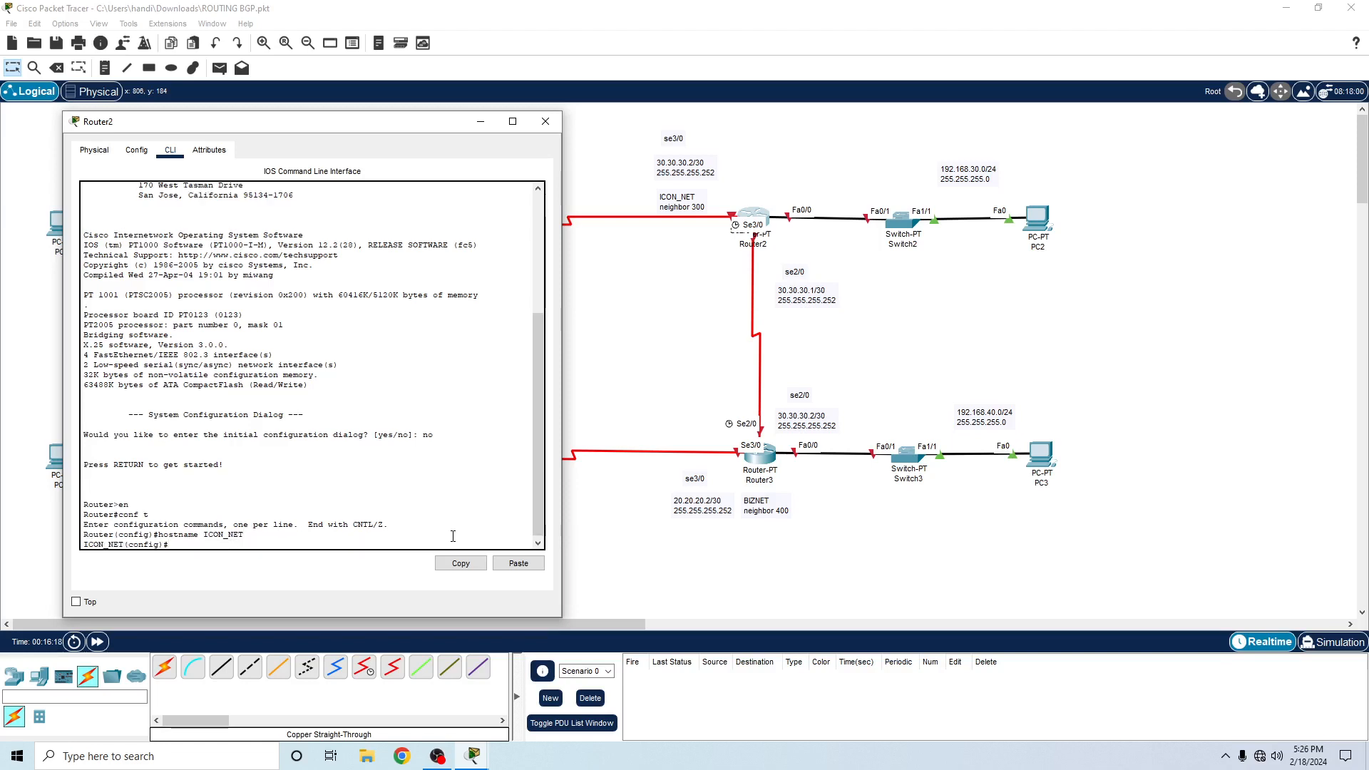
- Enter interface fa0/0 on Router2 and assign it IP address 192.168.30.1 with mask 255.255.255.0
text(int d)
key(BackSpace)
text(fa0/0)
key(Return)
text(ip )
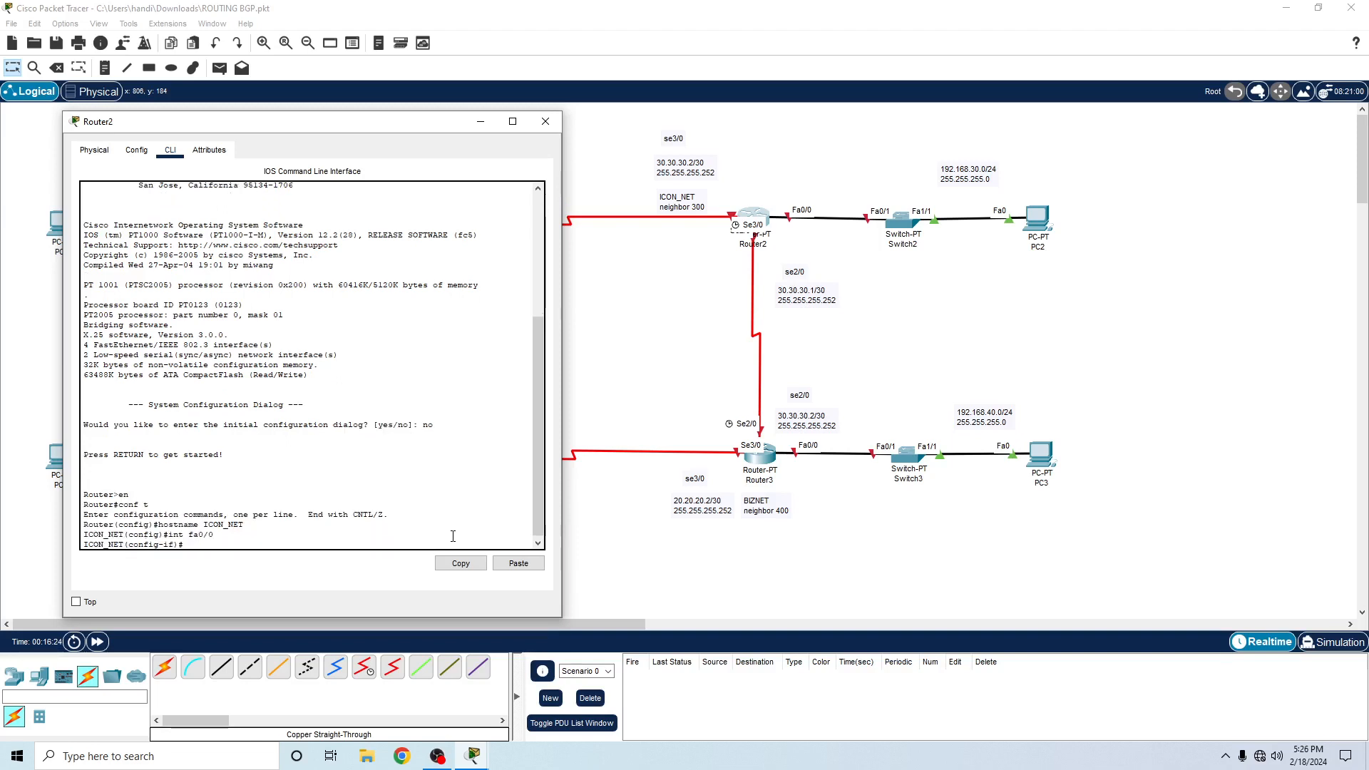
text(add 192.168.30.1 255.255.255.0)
key(Return)
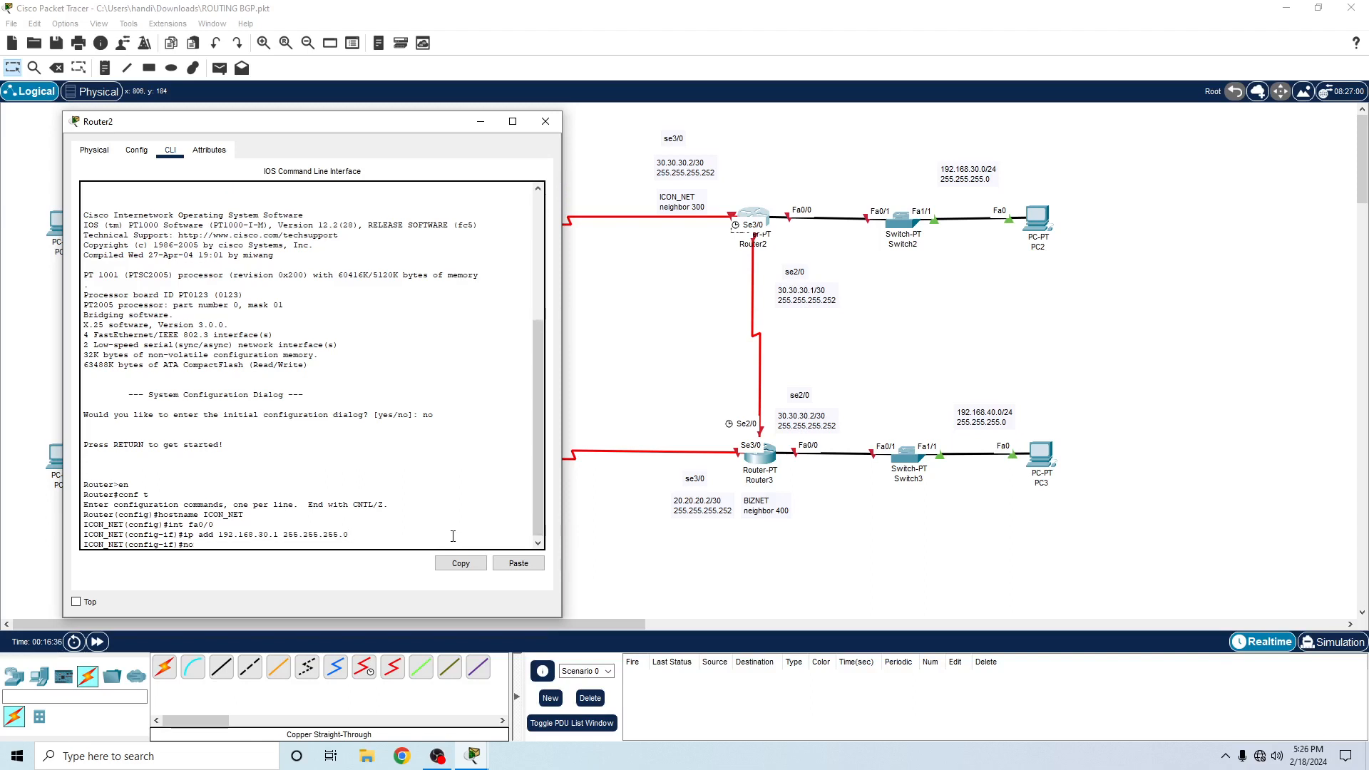
- Enable Router2's fa0/0 interface with no sh and exit to global configuration mode
text(no sh)
key(Return)
text(e)
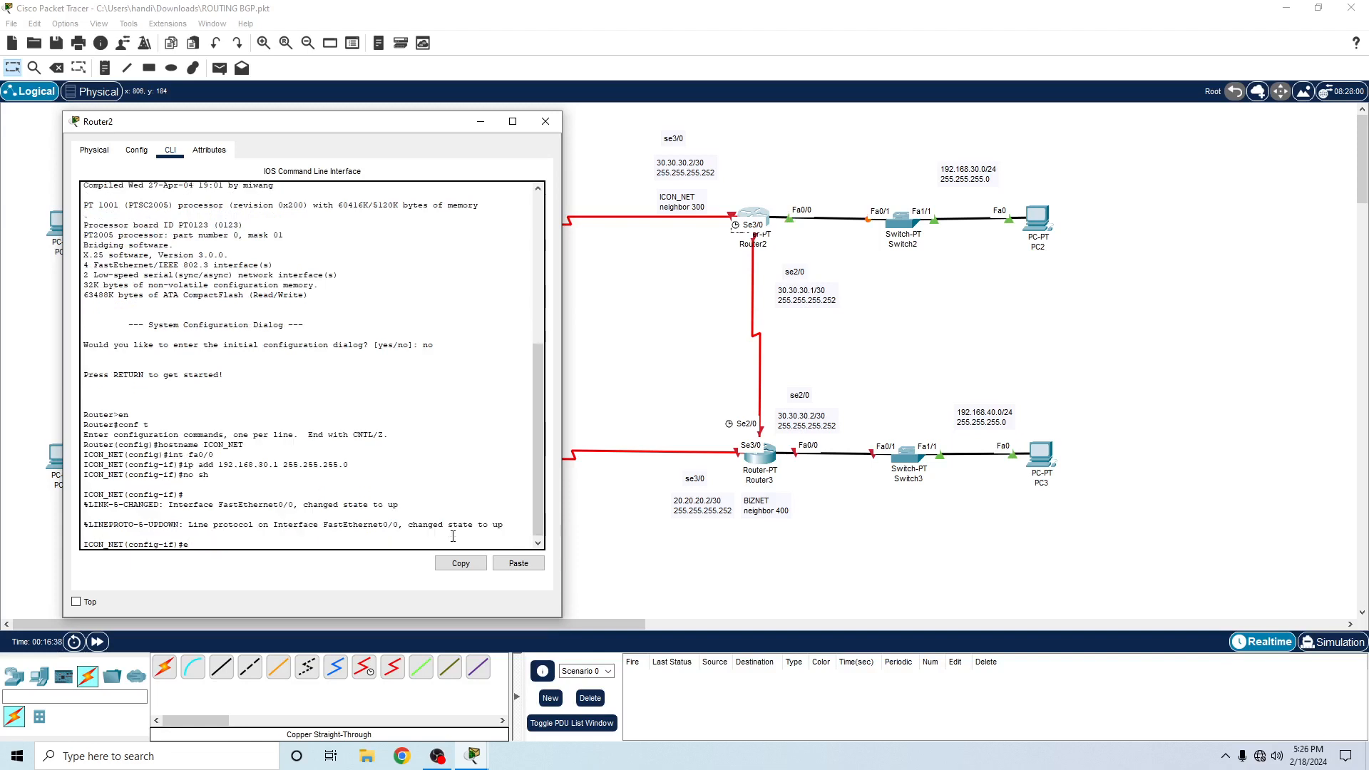
text(x)
key(Return)
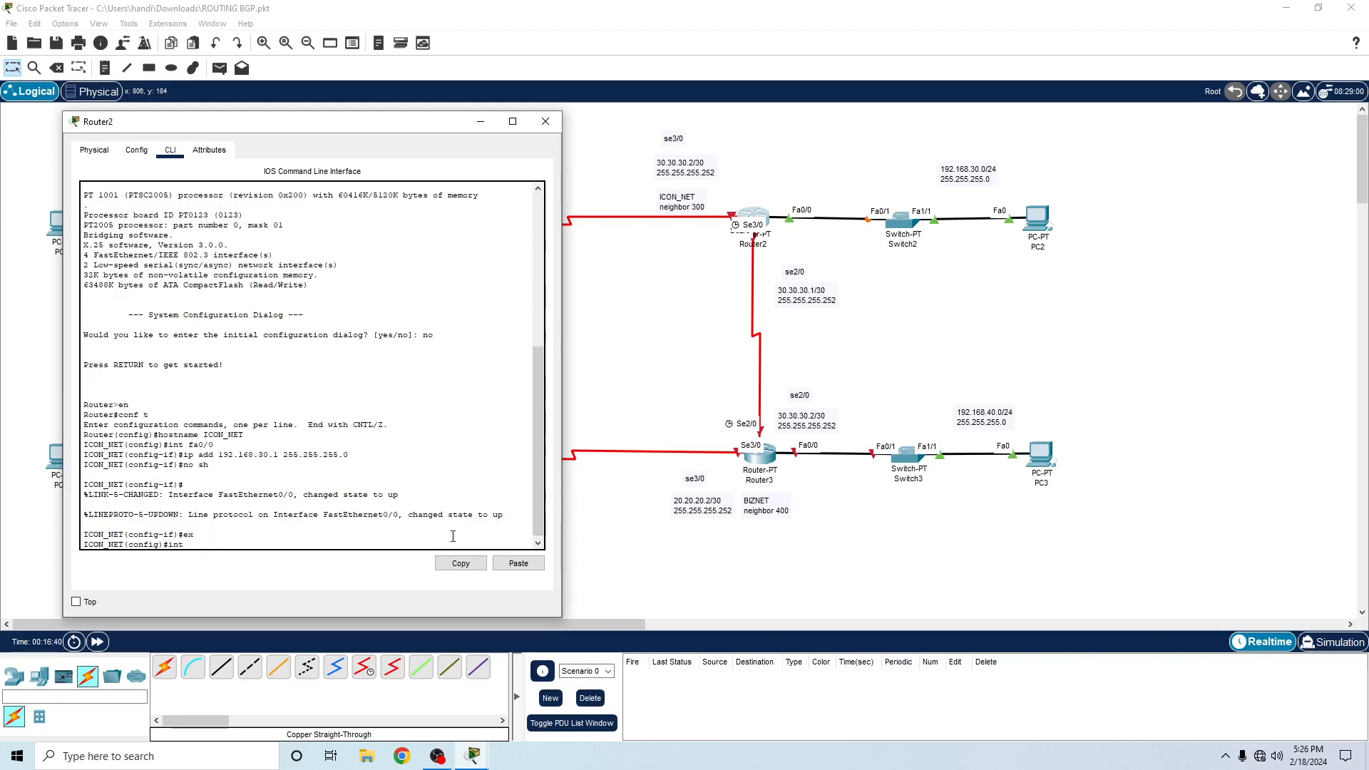
- Enter interface se2/0 on Router2 and assign it IP address 30.30.30.1 with mask 255.255.255.252
text(int se2/0)
key(Return)
text(ip add)
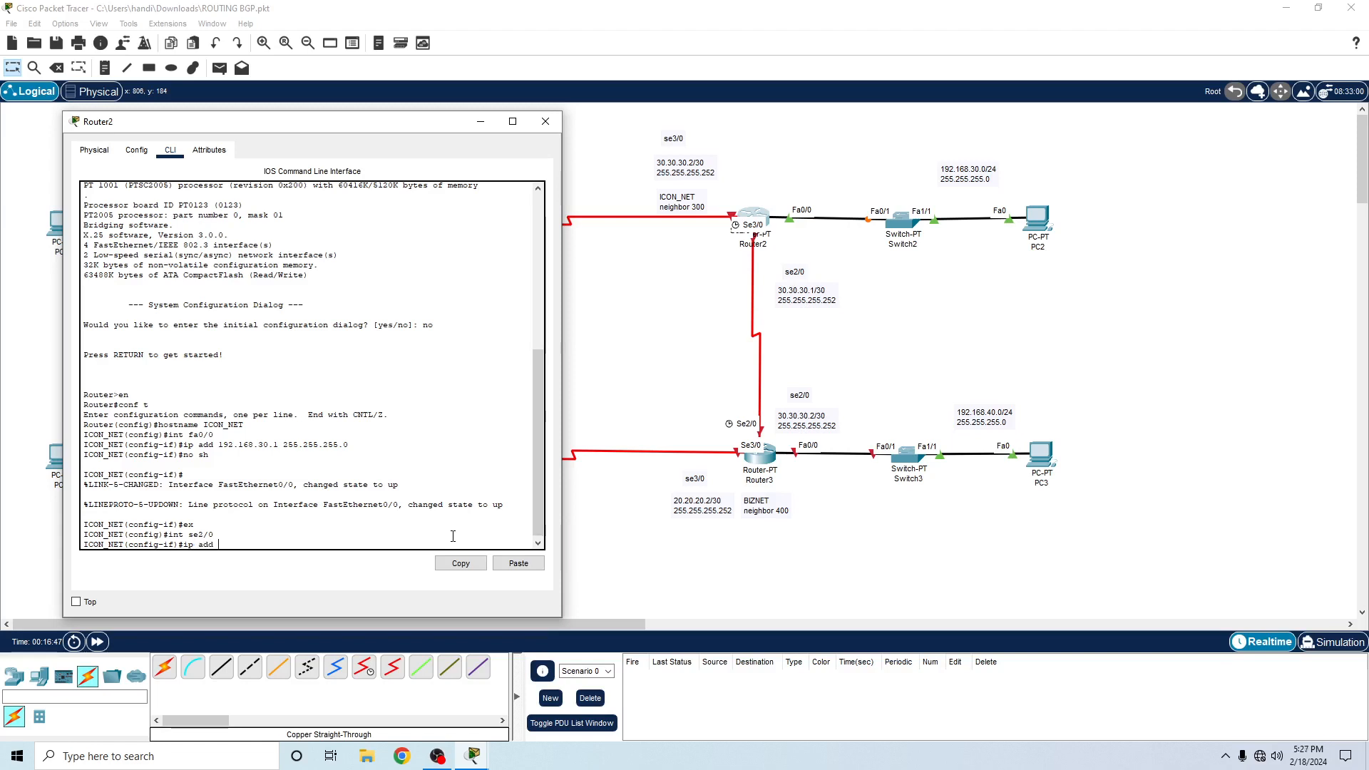
text( 30.30.30.1 255.255.255.252)
key(Return)
- Enable Router2's se2/0 interface with no sh
text(nfig-if)#)
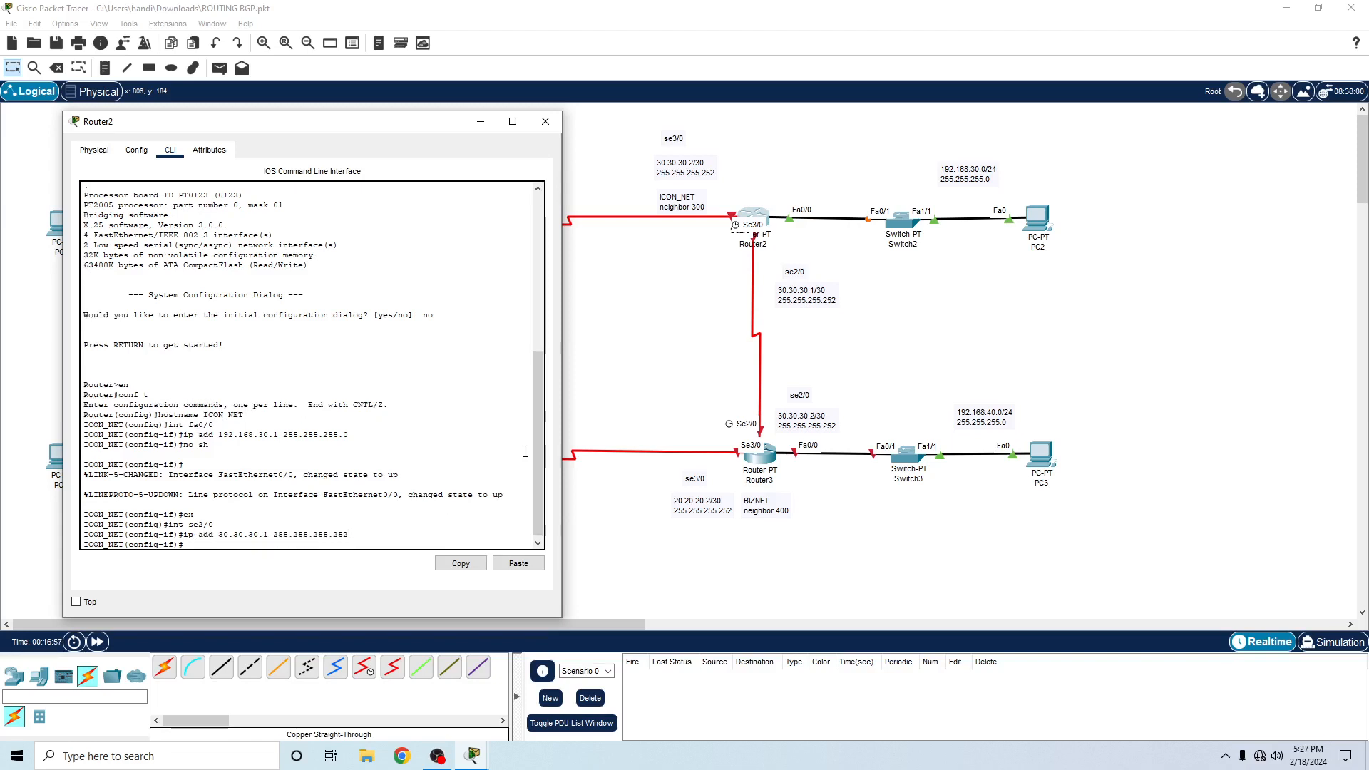
text(o shi)
key(Return)
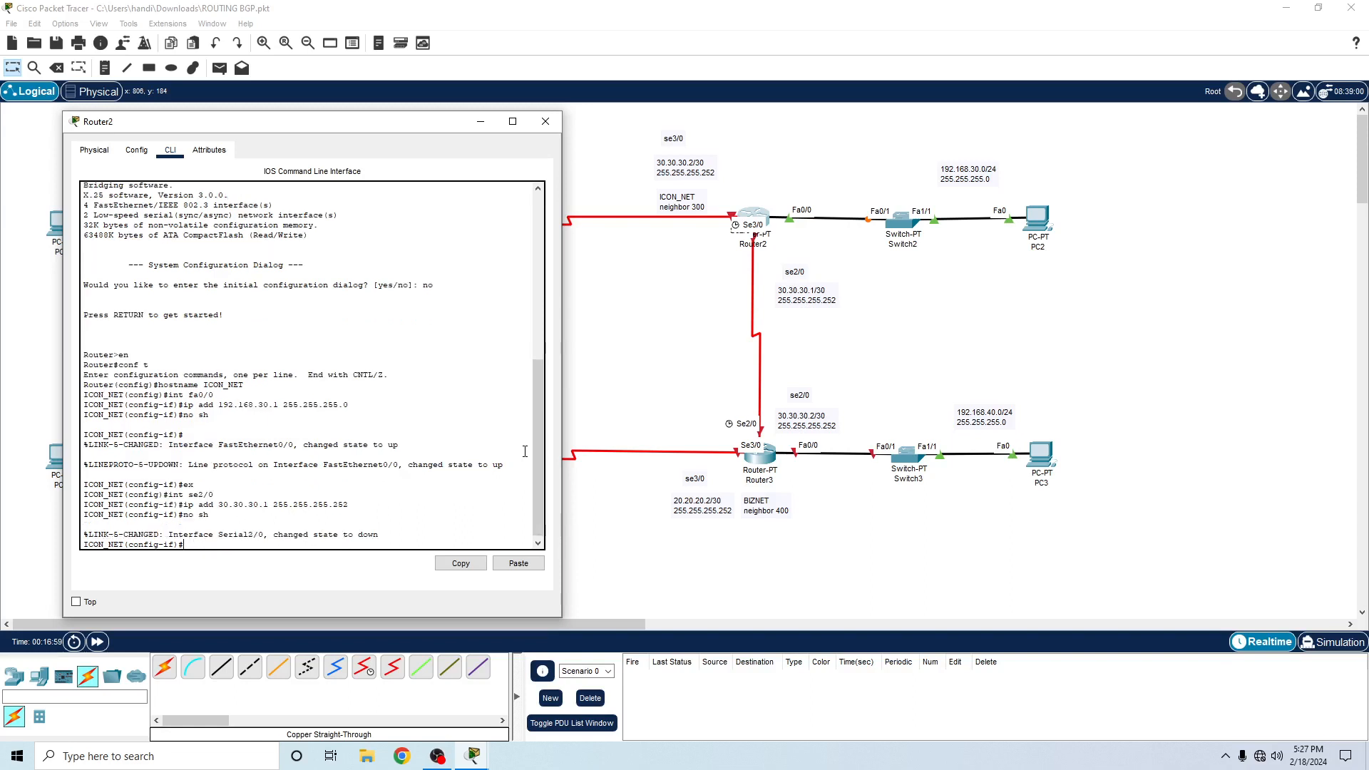
- Leave se2/0 configuration and enter interface se3/0 on Router2
text(ex)
key(Return)
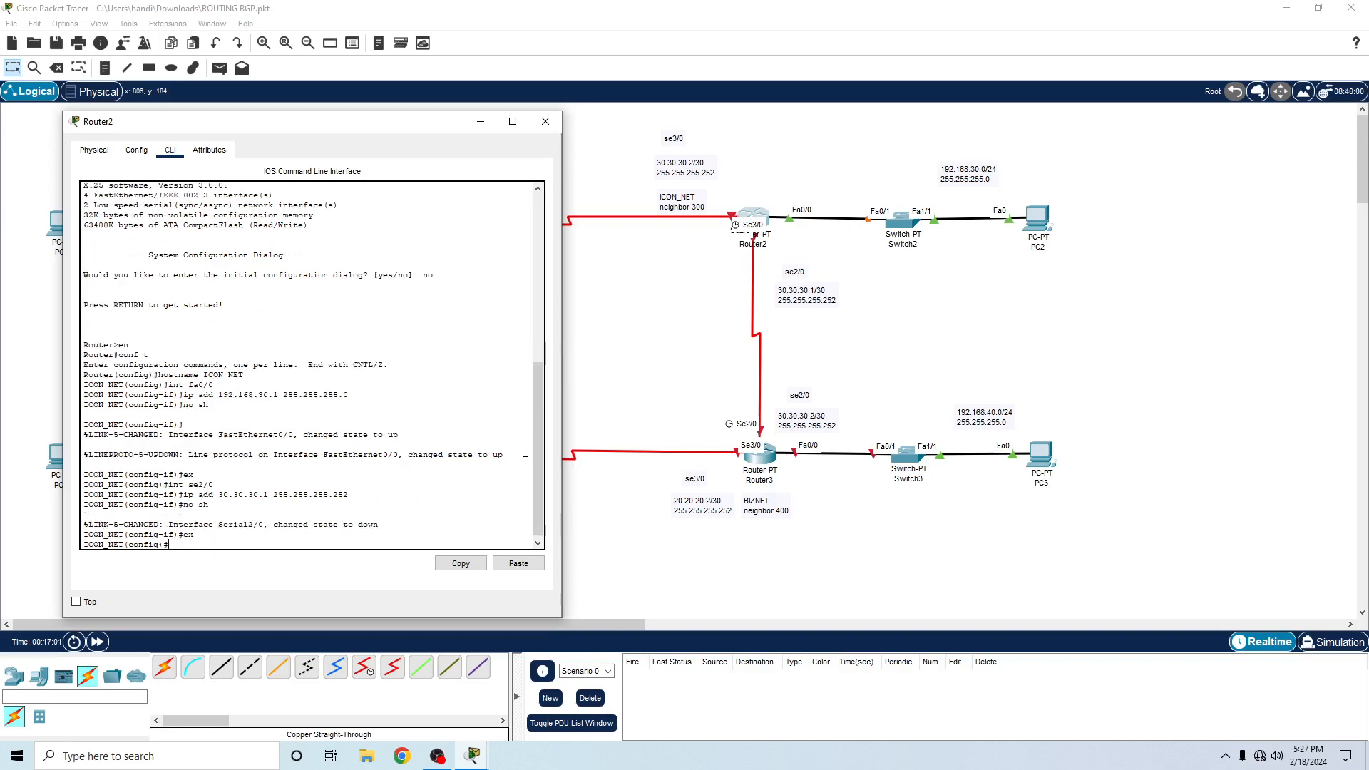
text(int se3/0)
key(Return)
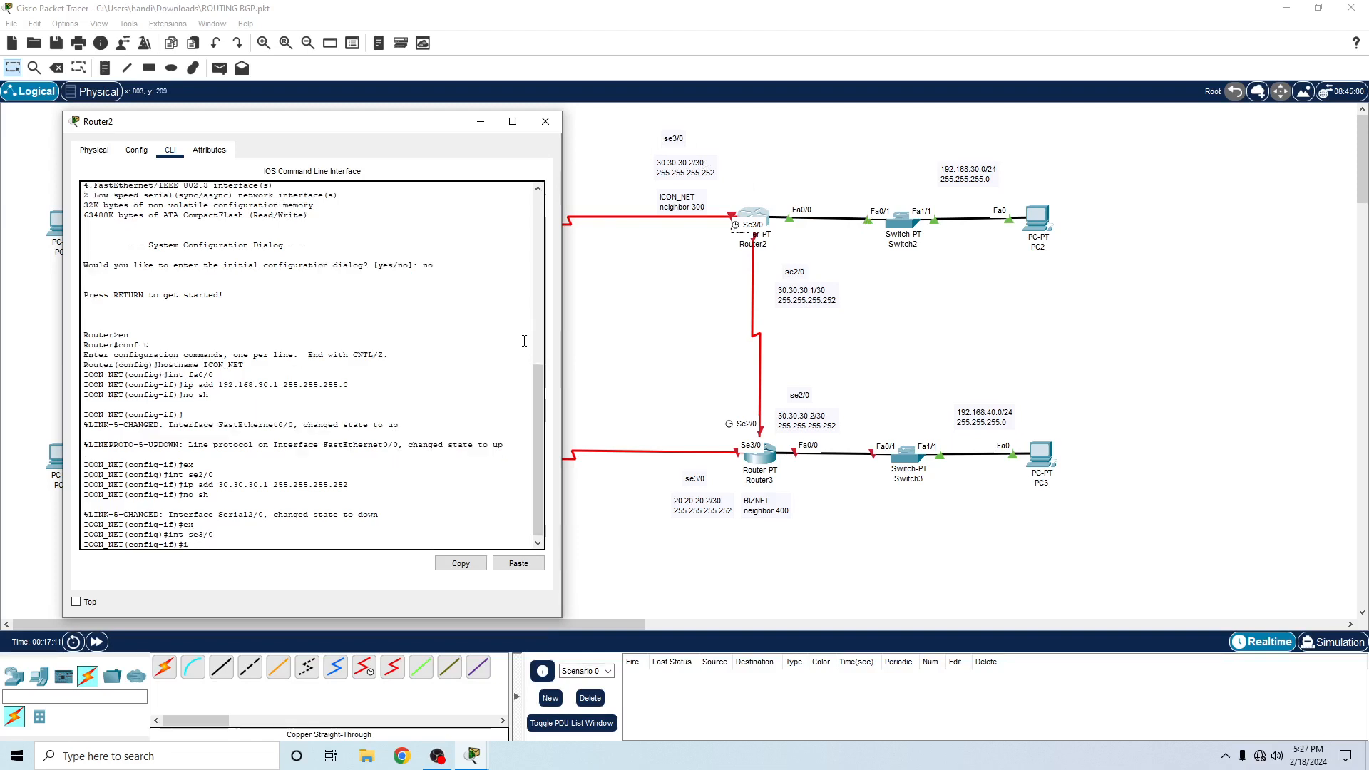
- Try to assign IP address 30.30.30.2 with mask 255.255.255.252 to Router2's se3/0 interface
text(ip add 30.30.30.2)
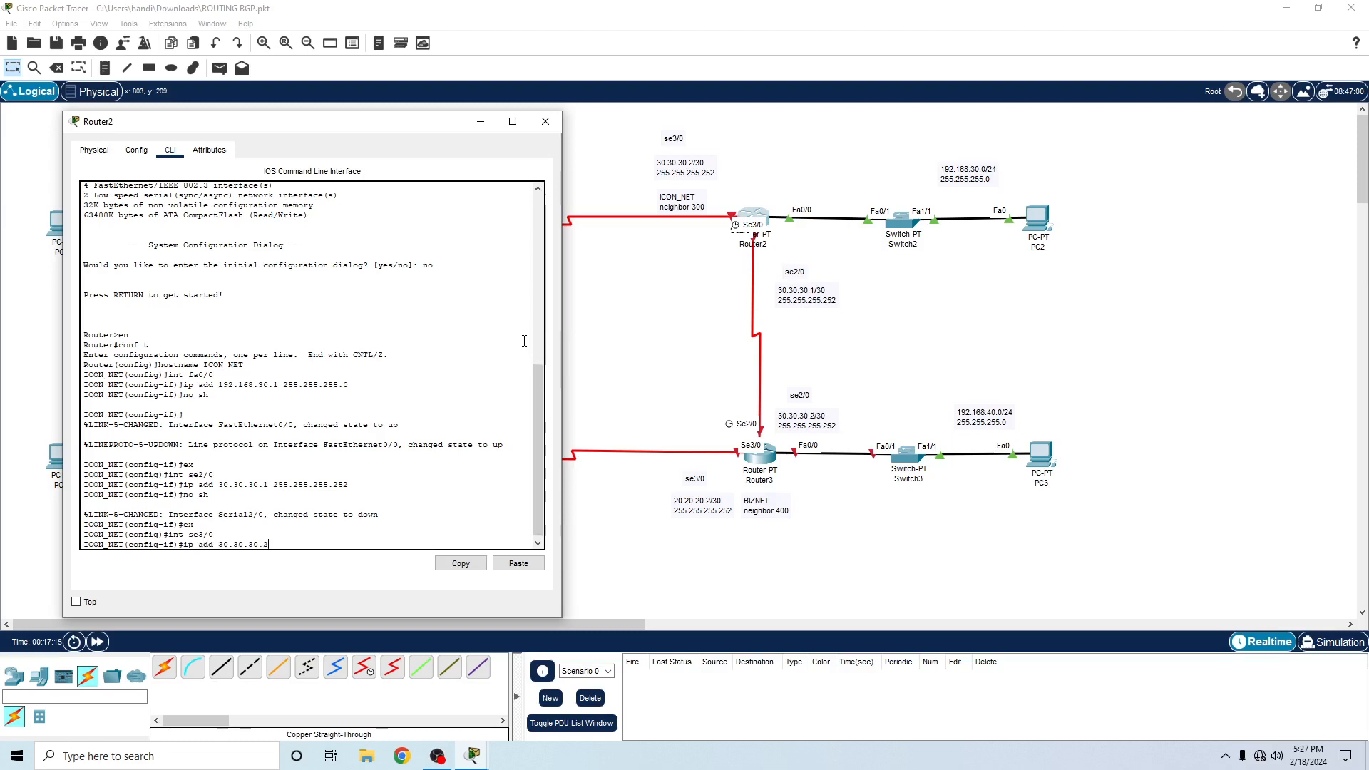
text( 255.255.255.252)
key(Return)
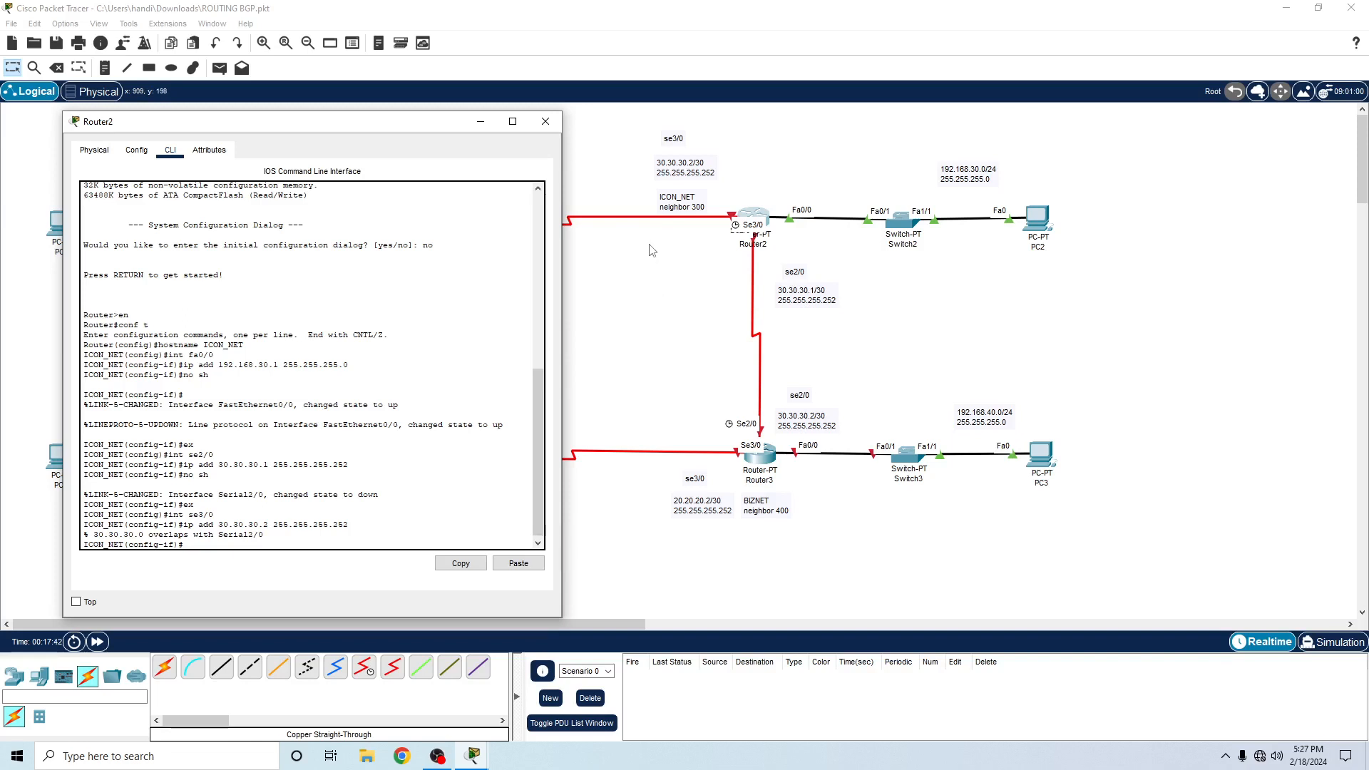
- Change the address note for Router2's se3/0 interface to 40.40.40.2/30
click(677, 165)
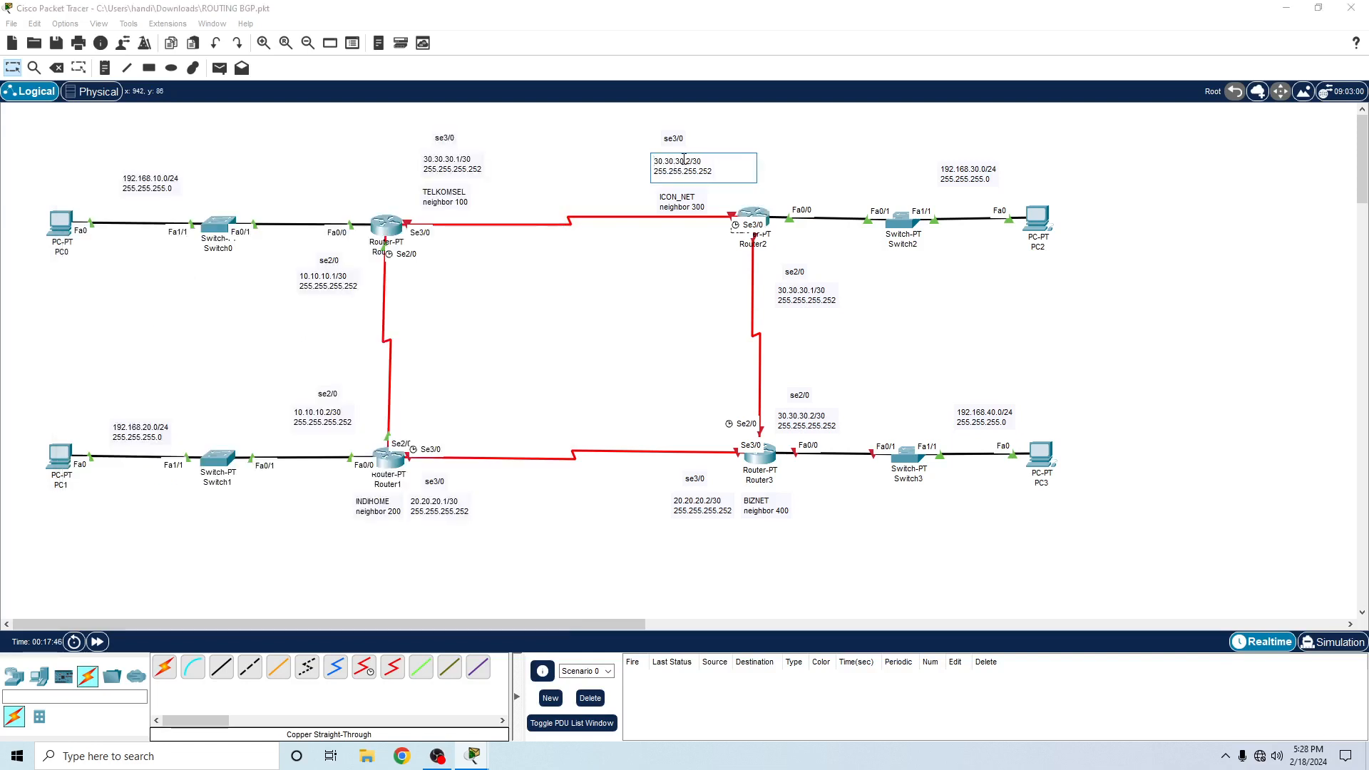
drag(683, 161, 639, 165)
text(40.40.40)
- Change the address note for Router0's se3/0 interface to 40.40.40.1/30
click(469, 158)
drag(458, 158, 396, 160)
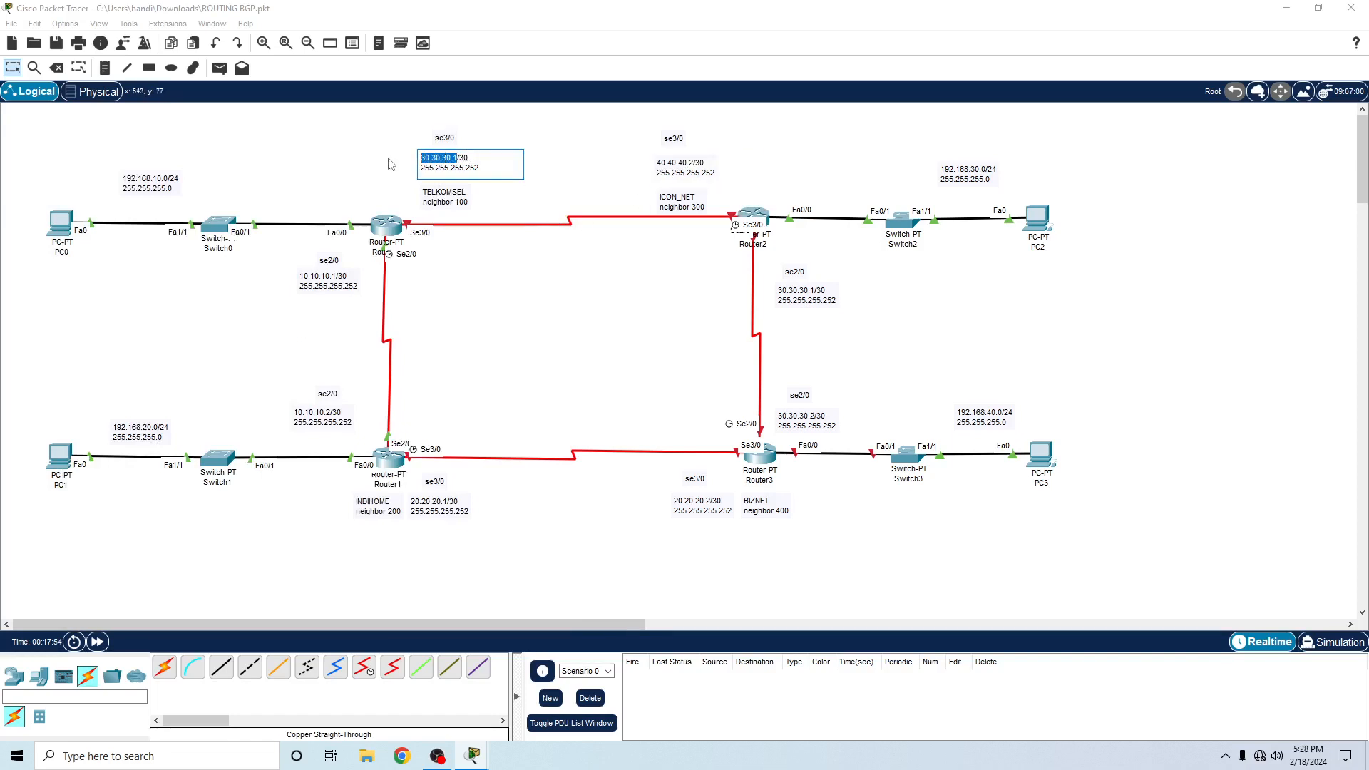
text(40.40.40.1)
click(604, 295)
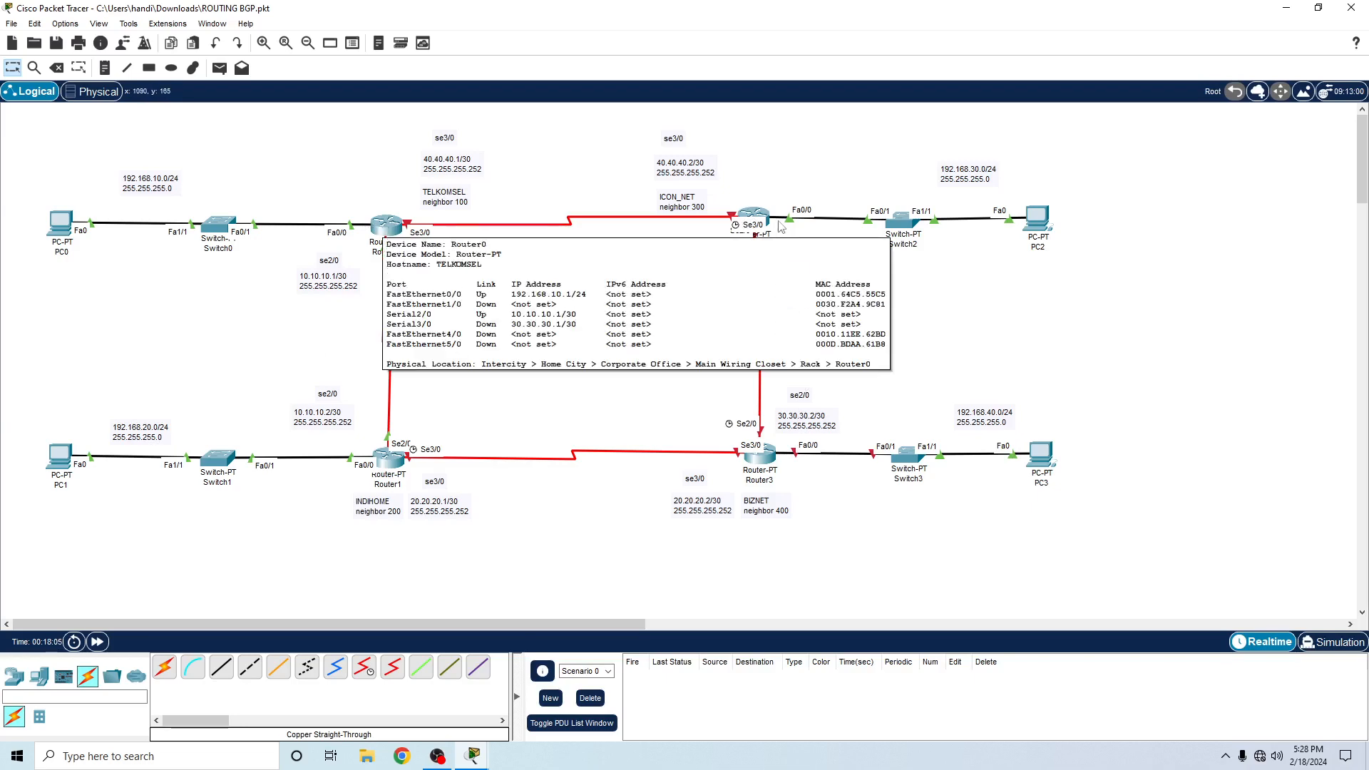
- Reopen Router2's CLI and assign its se3/0 interface IP address 40.40.40.2 with mask 255.255.255.252
click(754, 217)
key(Up)
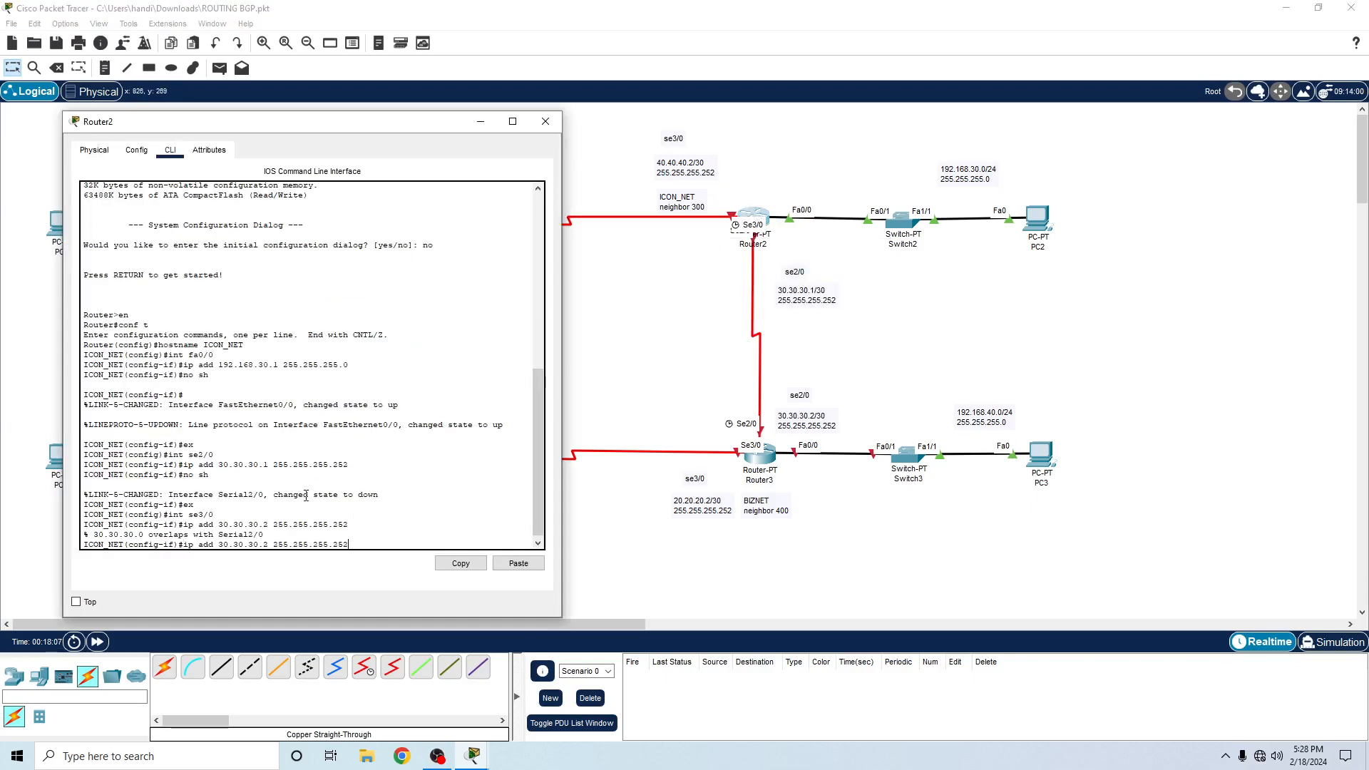
key(Left)
key(Left)
key(Left)
key(Left)
key(Left)
key(Left)
key(Left)
key(Left)
key(Left)
key(Left)
key(Left)
key(Left)
key(Left)
key(Left)
key(Left)
key(Left)
key(Left)
key(Left)
key(Left)
key(Left)
key(BackSpace)
key(BackSpace)
key(BackSpace)
key(BackSpace)
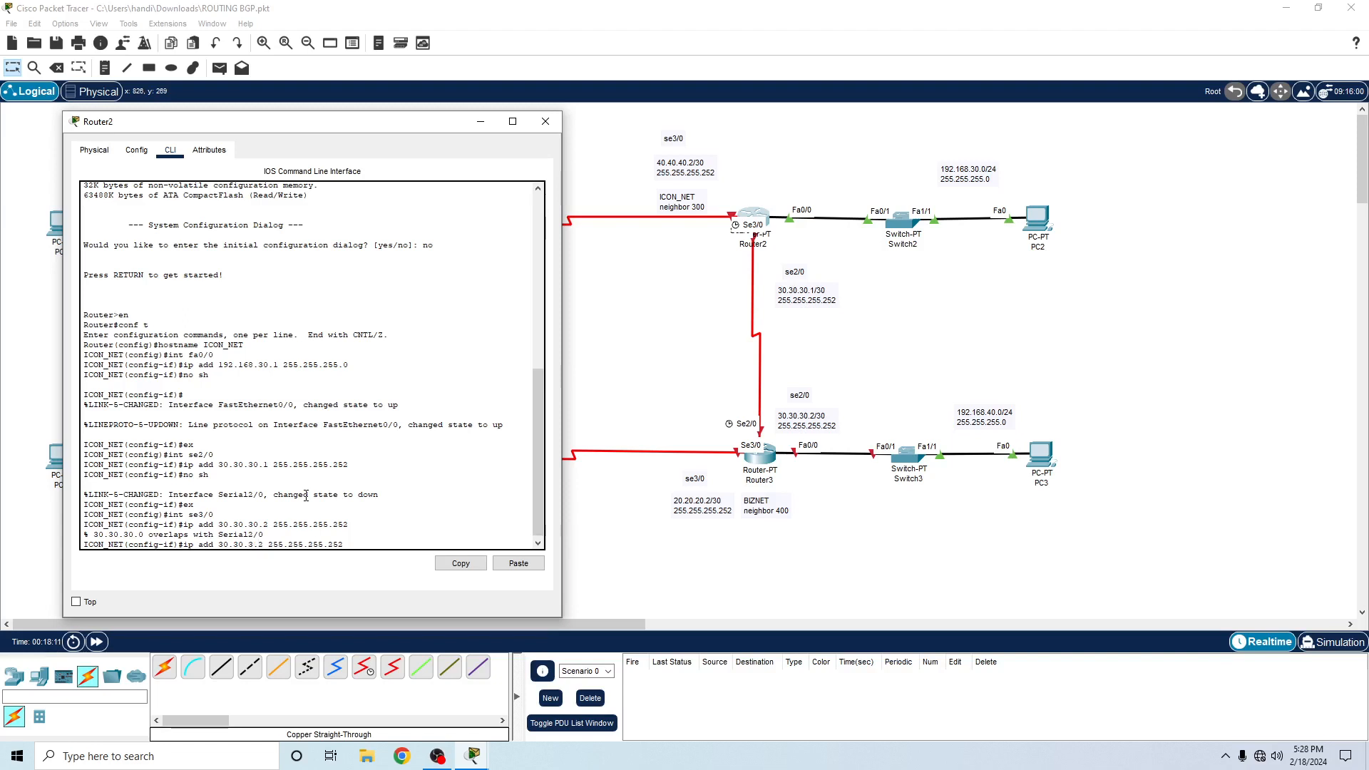
key(BackSpace)
key(BackSpace)
key(BackSpace)
key(BackSpace)
text(40.40.40)
key(Return)
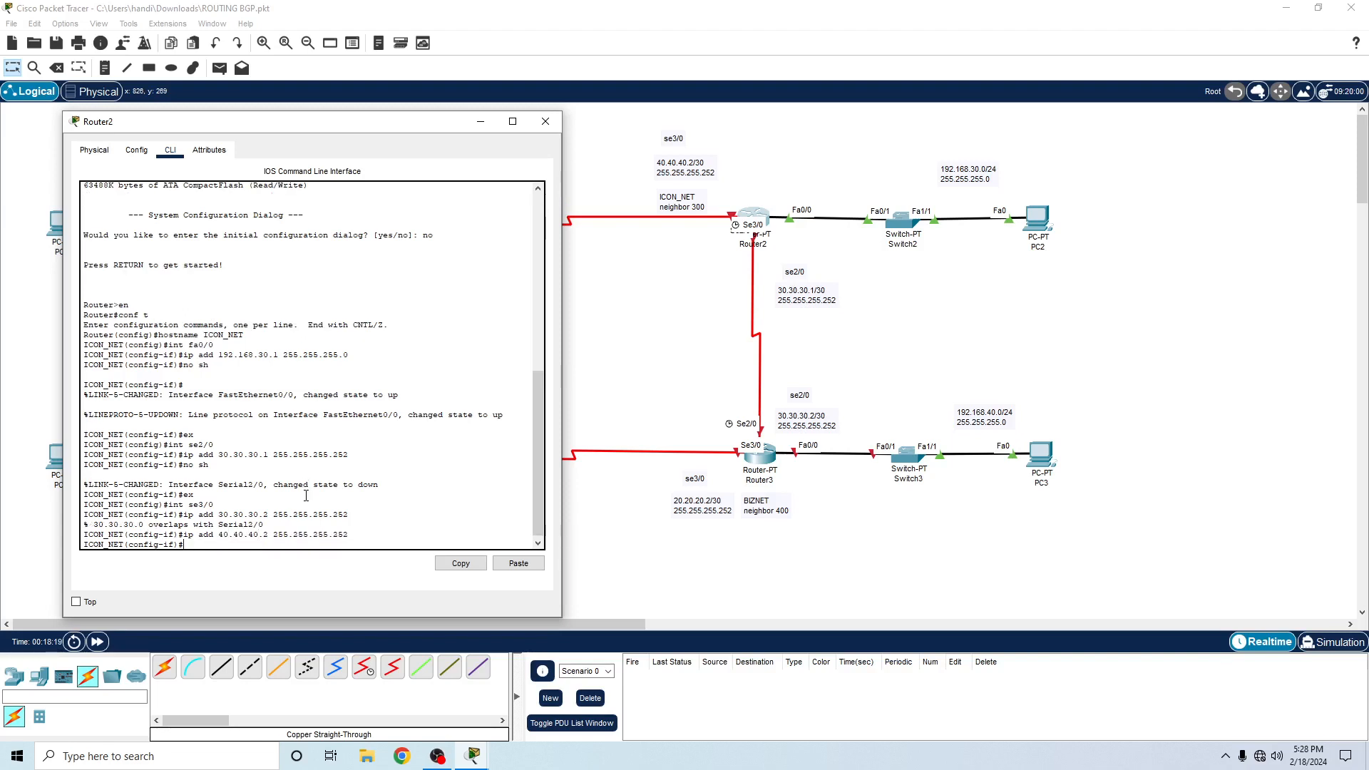
- Exit configuration mode on Router2 and check its connected networks with sh ip route
key(Return)
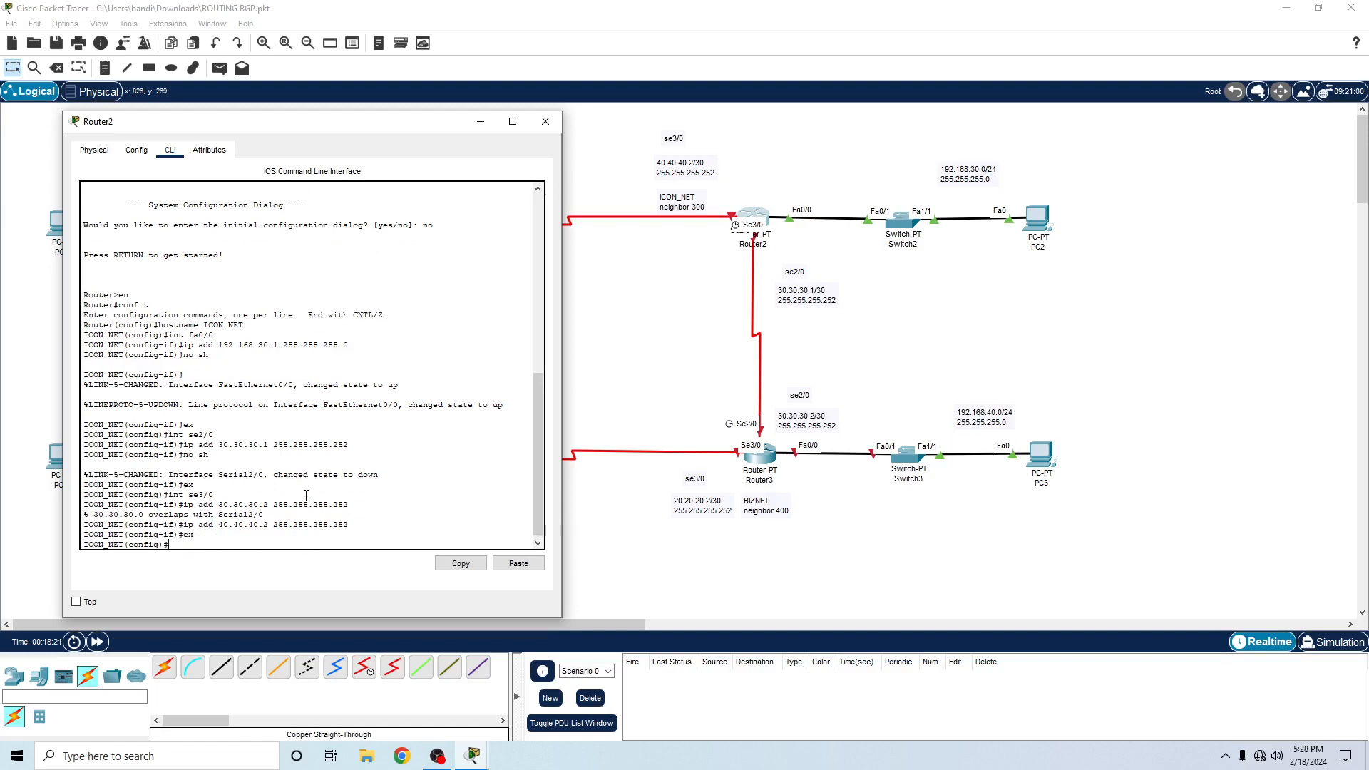
text(ex)
key(Return)
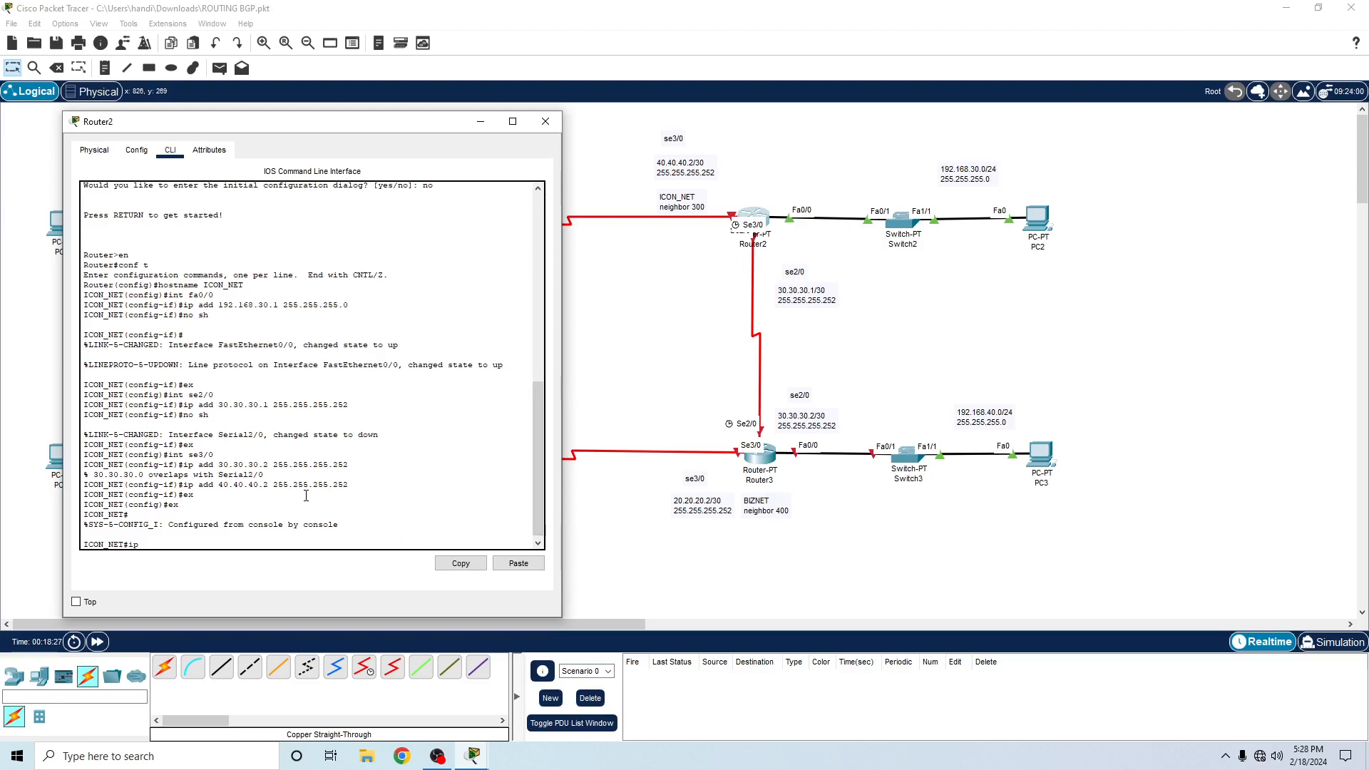
text(sh ip route)
key(Return)
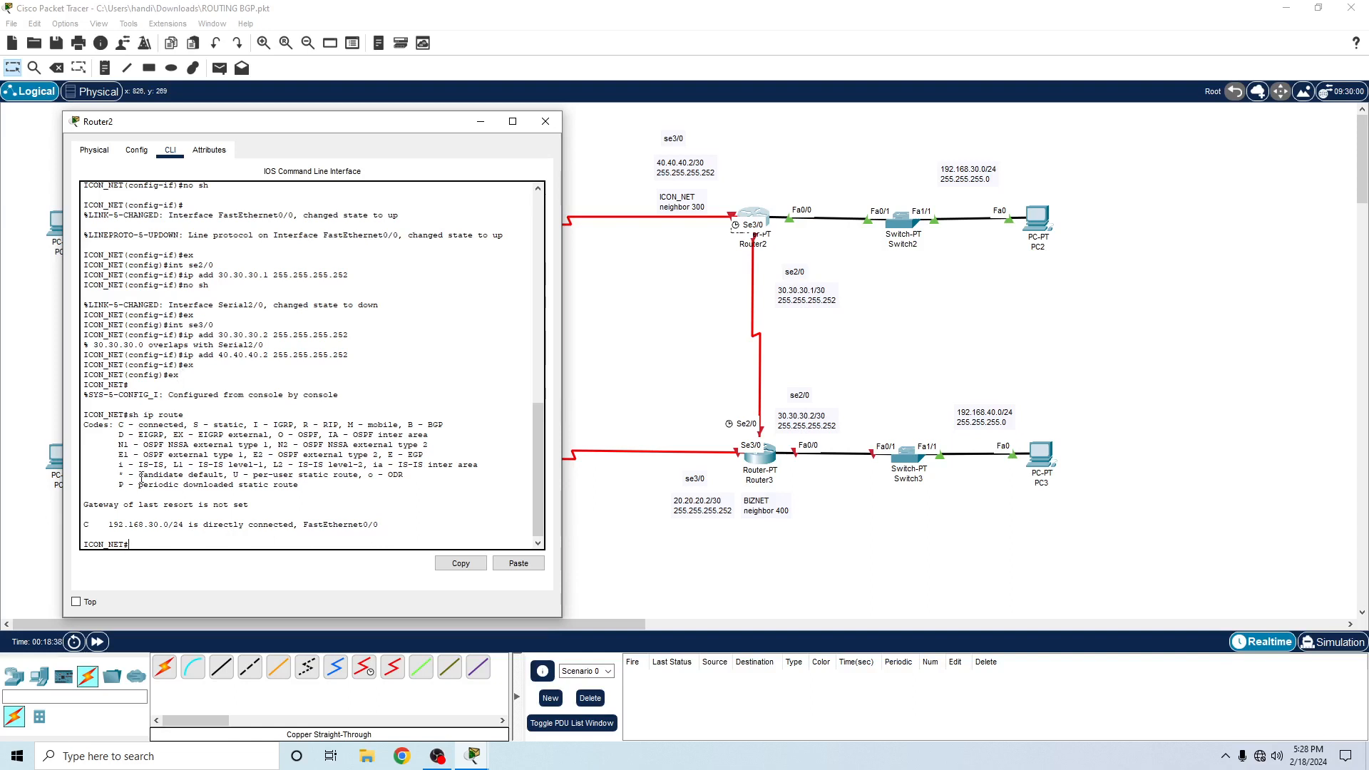
drag(113, 526, 191, 528)
drag(104, 527, 189, 527)
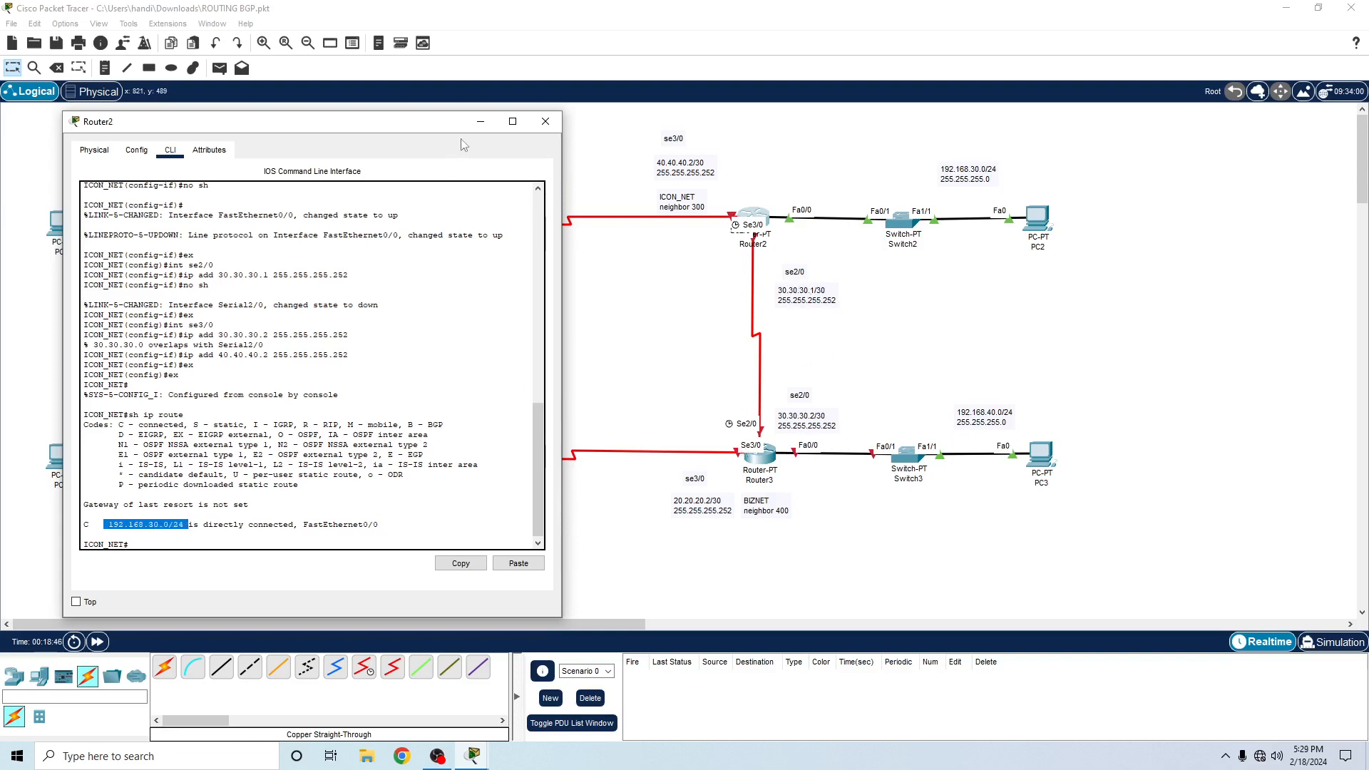
- Check Router2's Serial2/0 settings, turn on the Serial3/0 port and close the router window
click(135, 150)
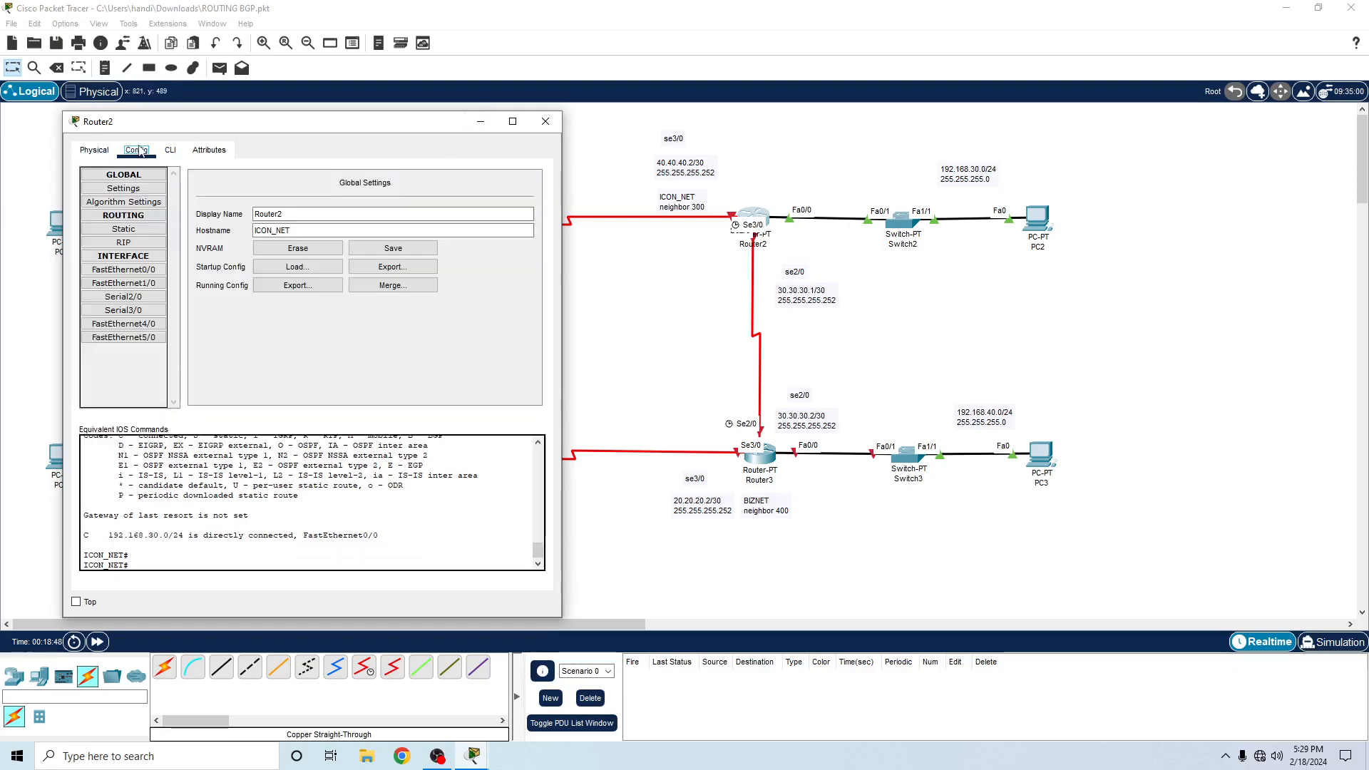
click(93, 151)
click(137, 150)
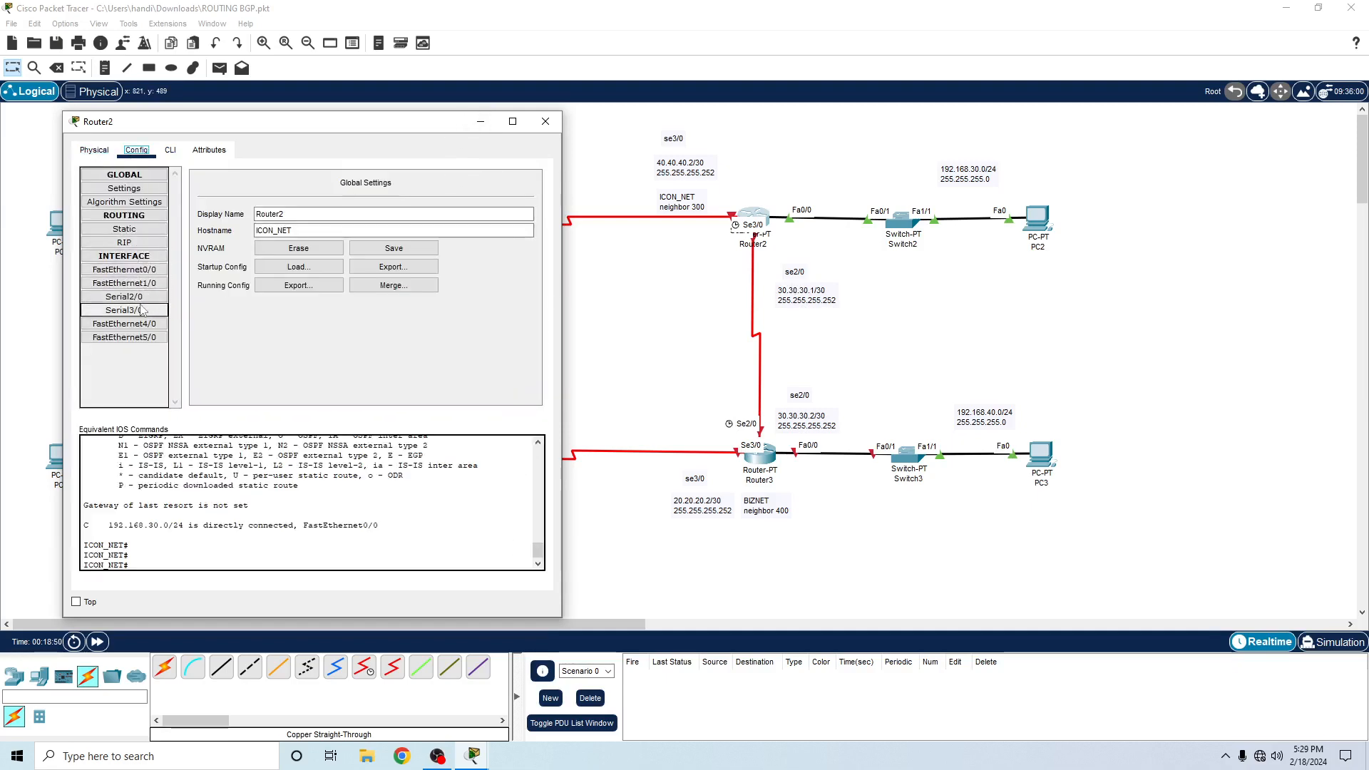
click(125, 297)
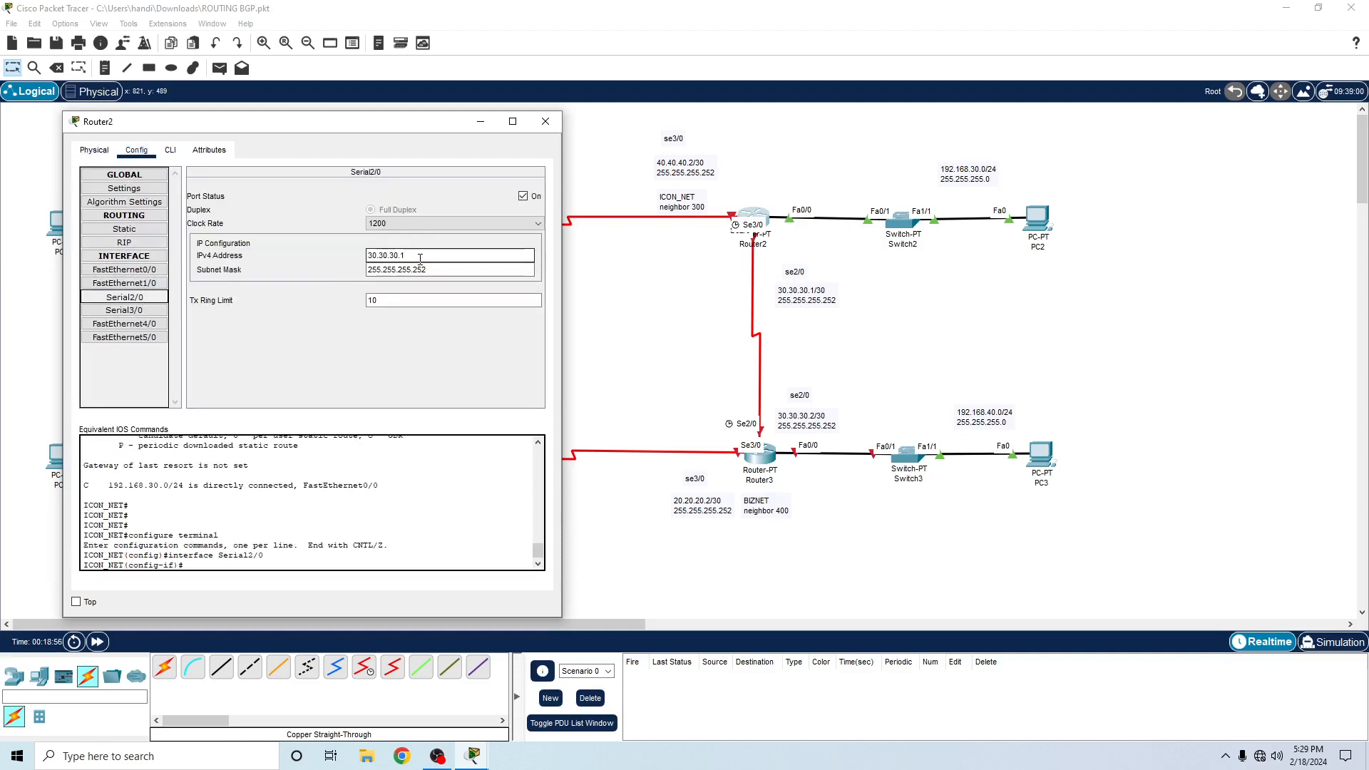
click(143, 311)
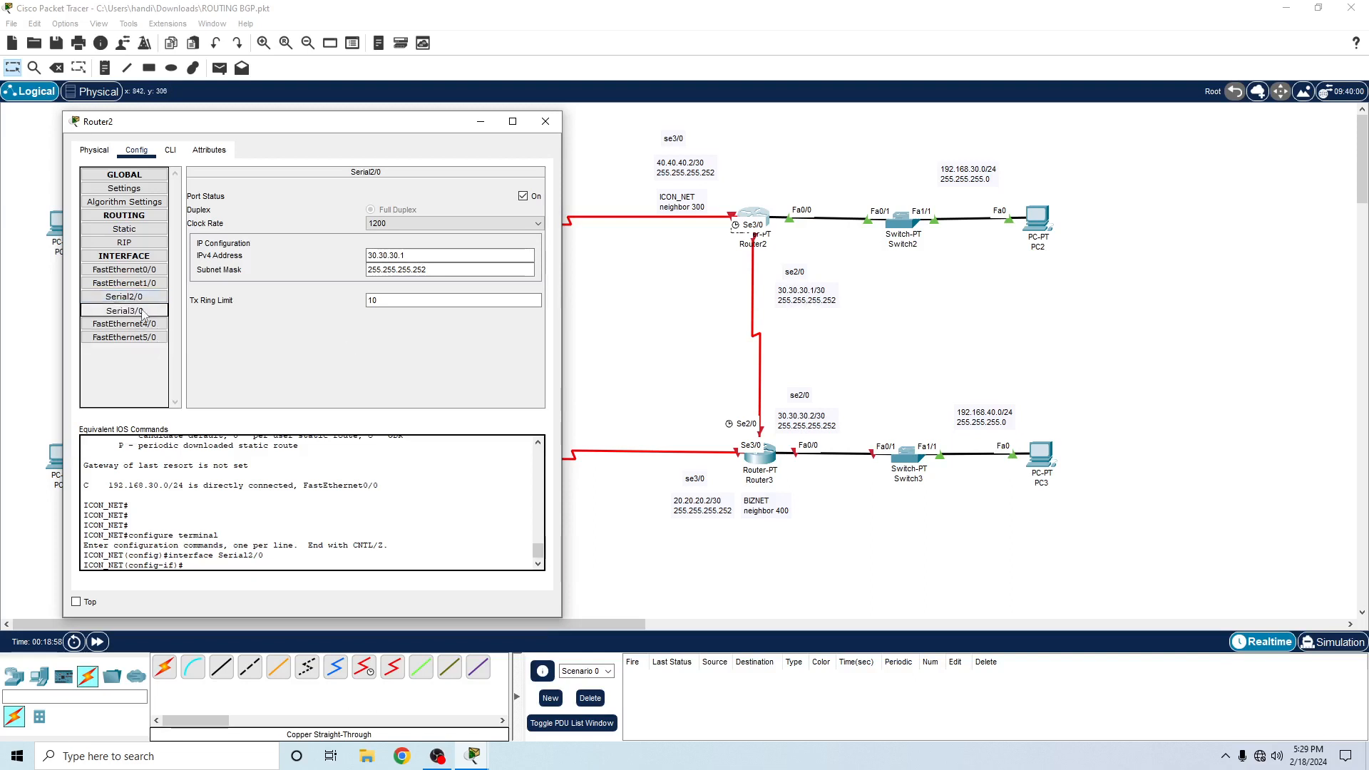
click(523, 197)
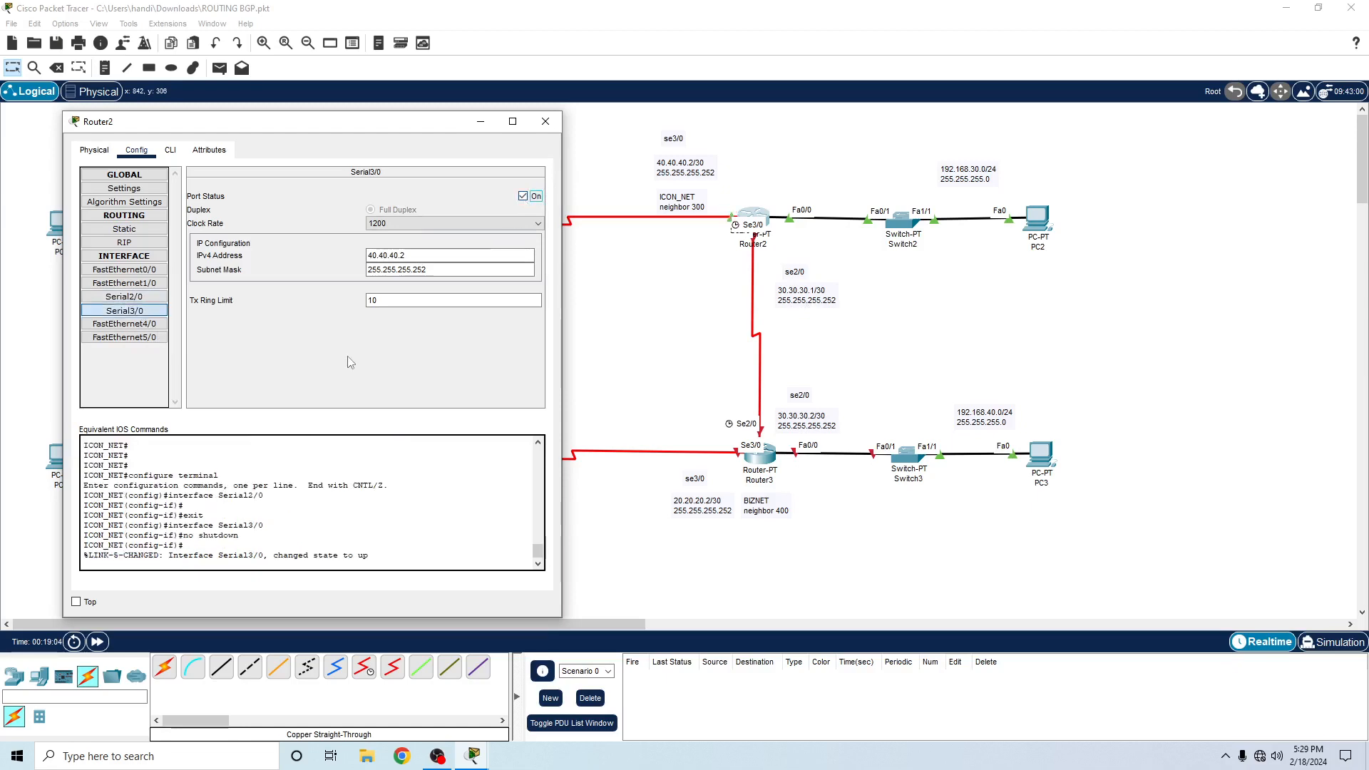
click(545, 121)
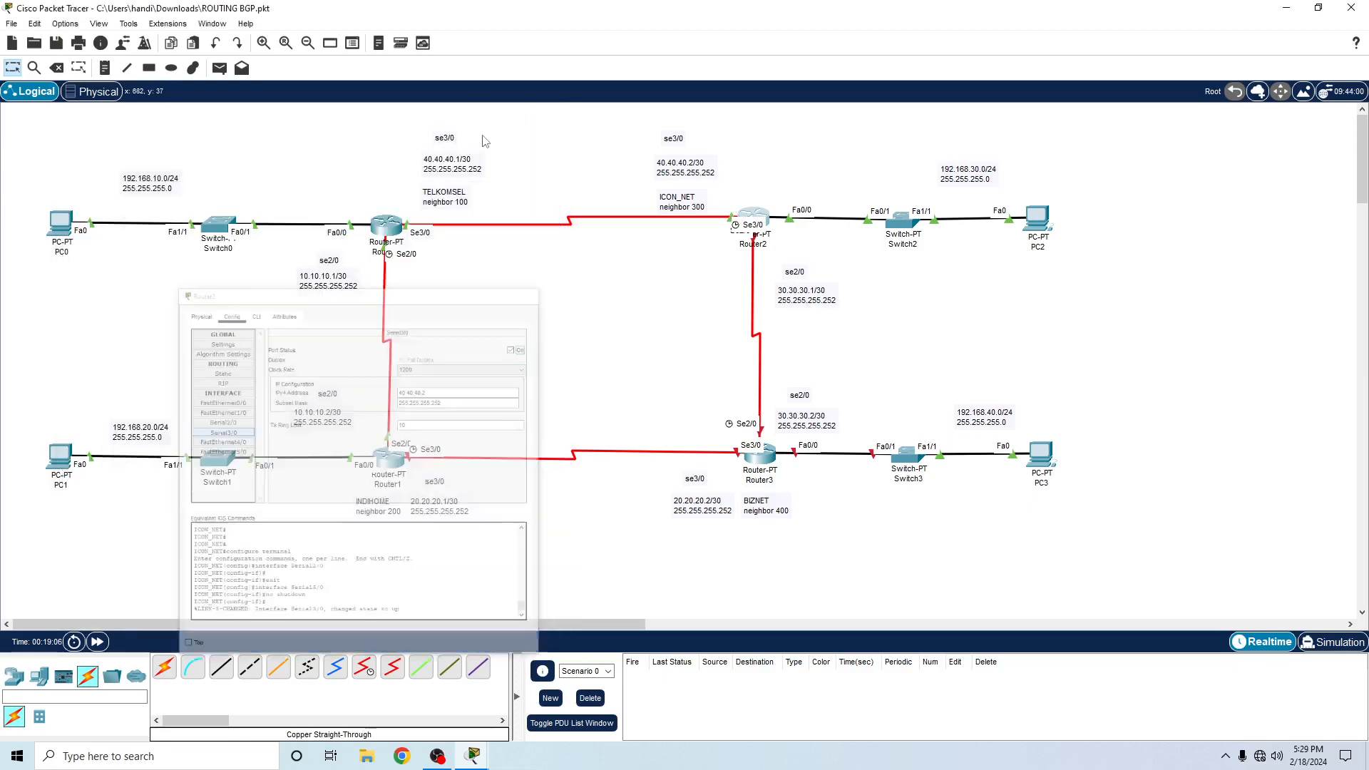
- Set Router0's Serial3/0 IPv4 address to 40.40.40.1 in its interface configuration
click(383, 233)
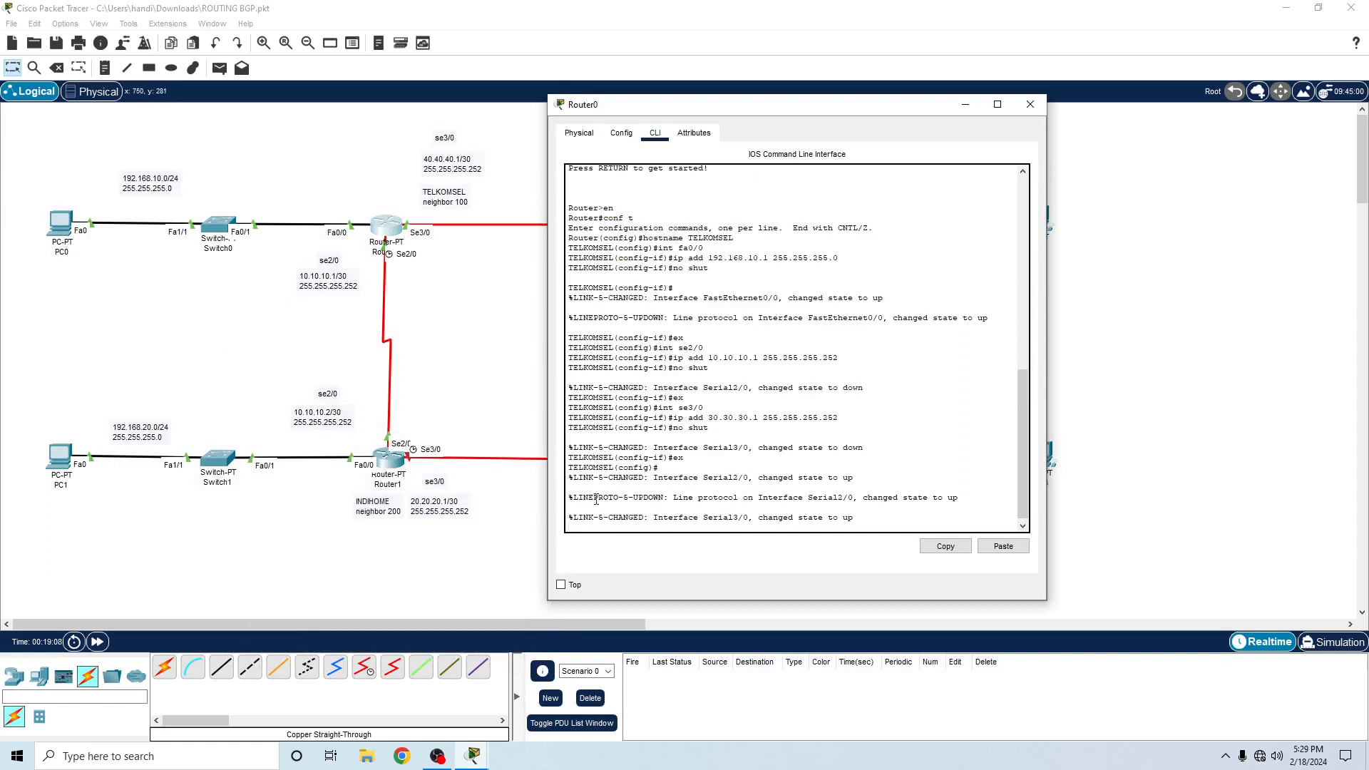
click(622, 134)
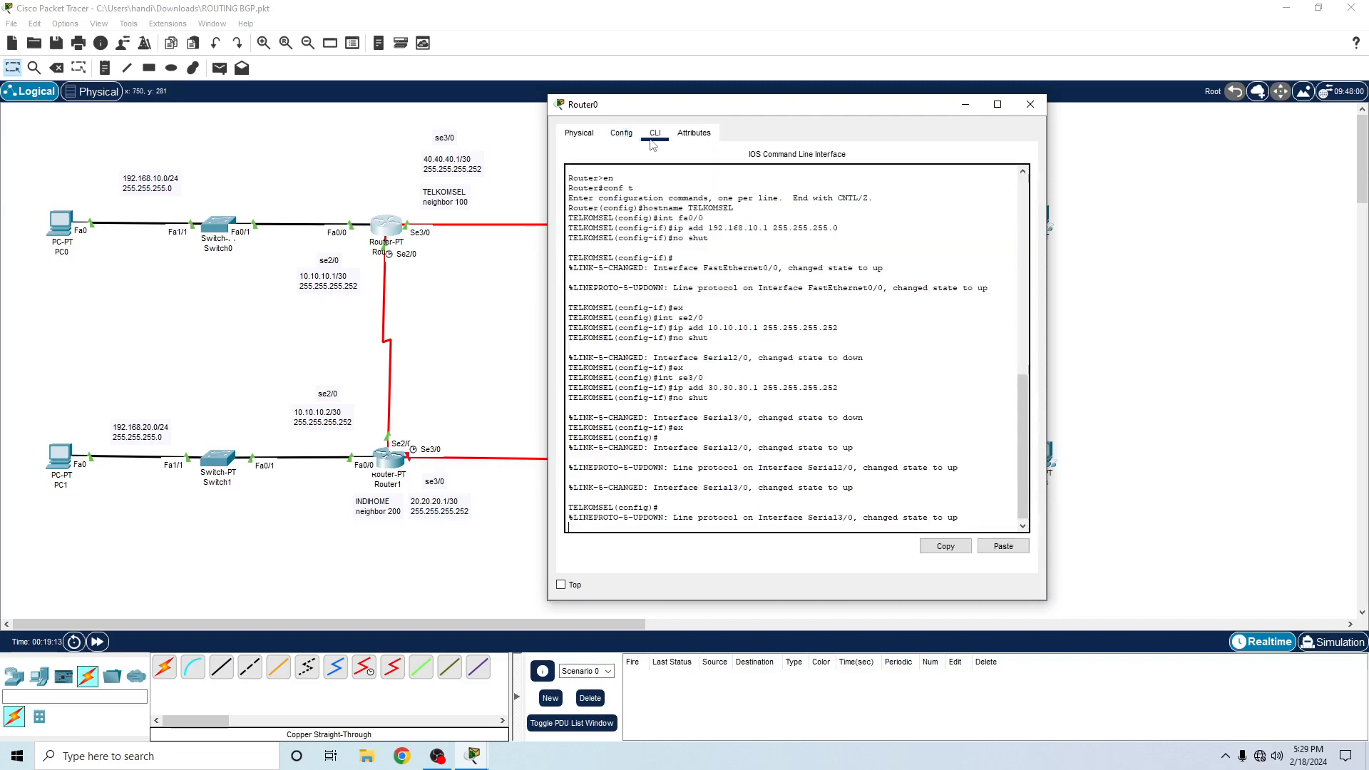
click(609, 293)
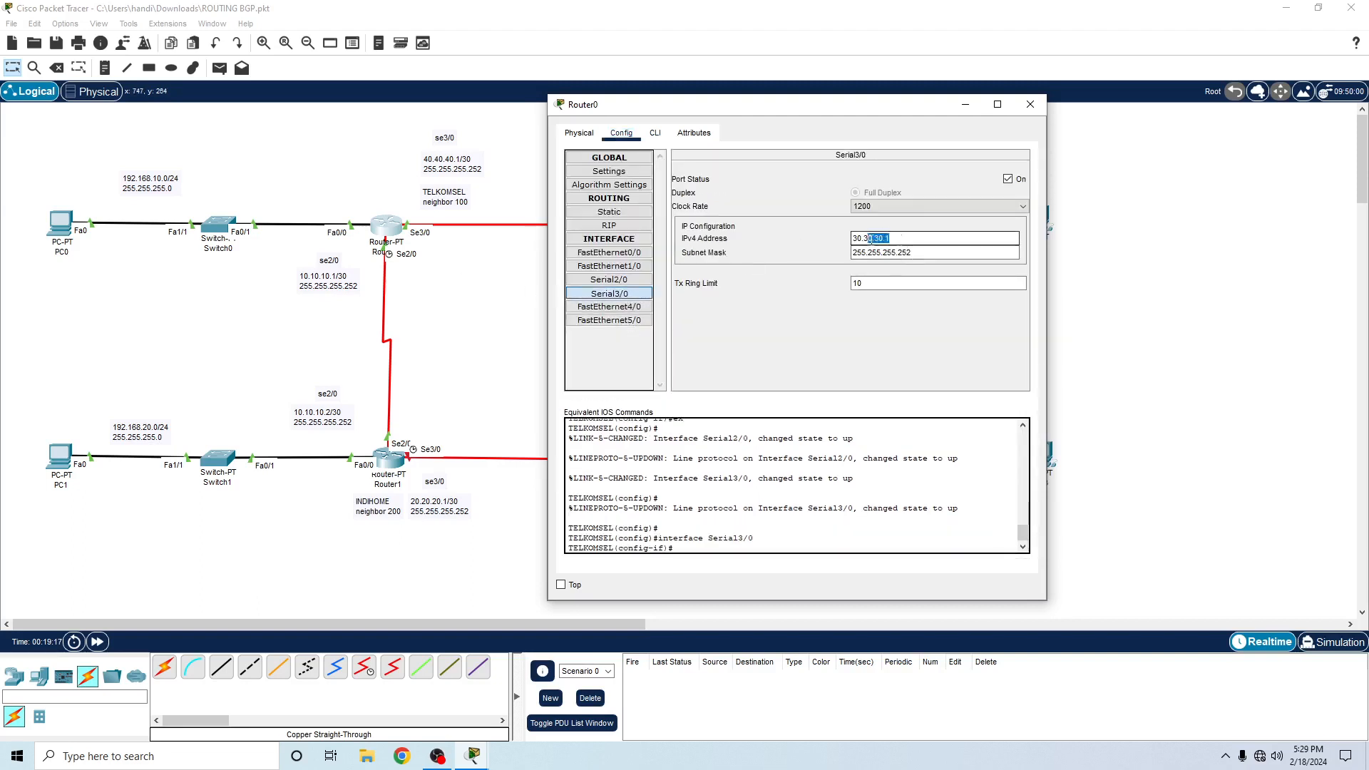
drag(892, 238, 847, 244)
text(40.)
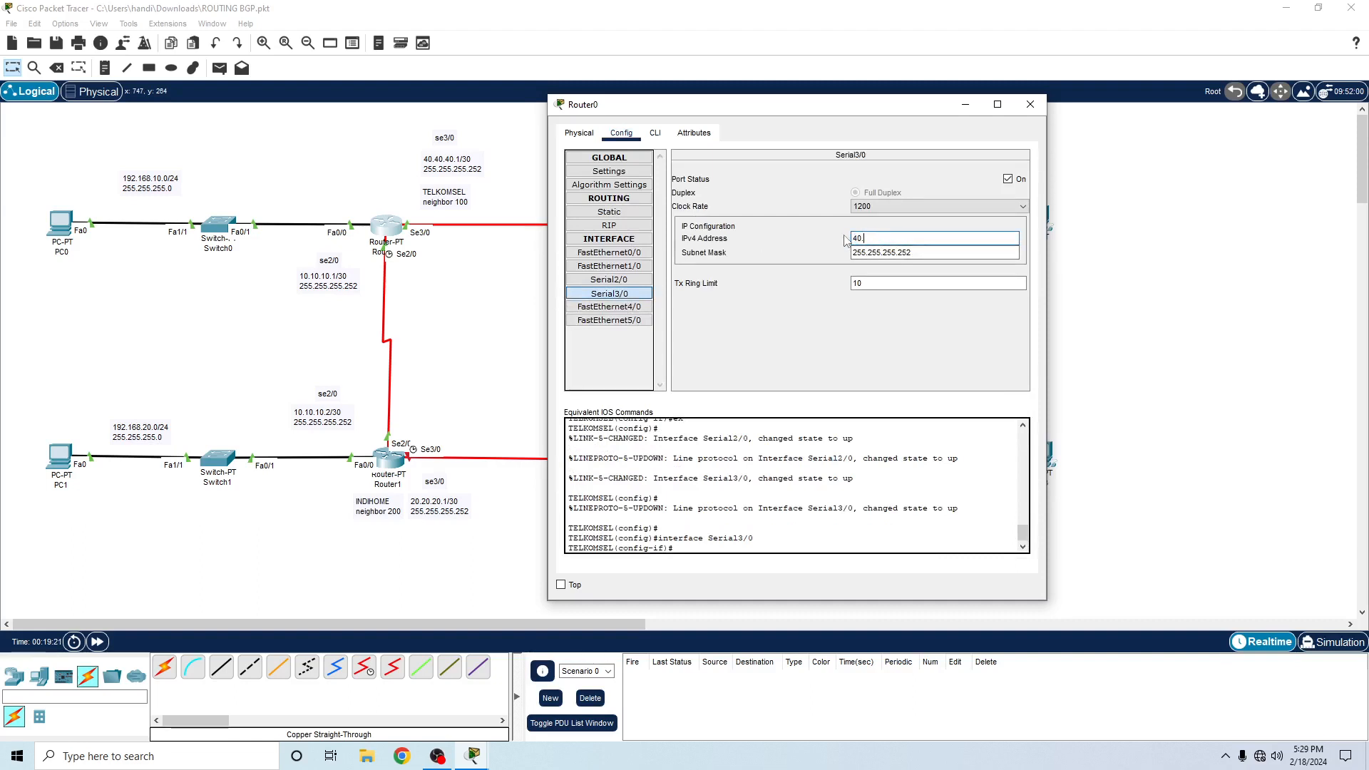
text(40.40.)
text(1)
- Switch Router0's Serial3/0 port off and back on, and close the router window
click(1007, 178)
click(1008, 179)
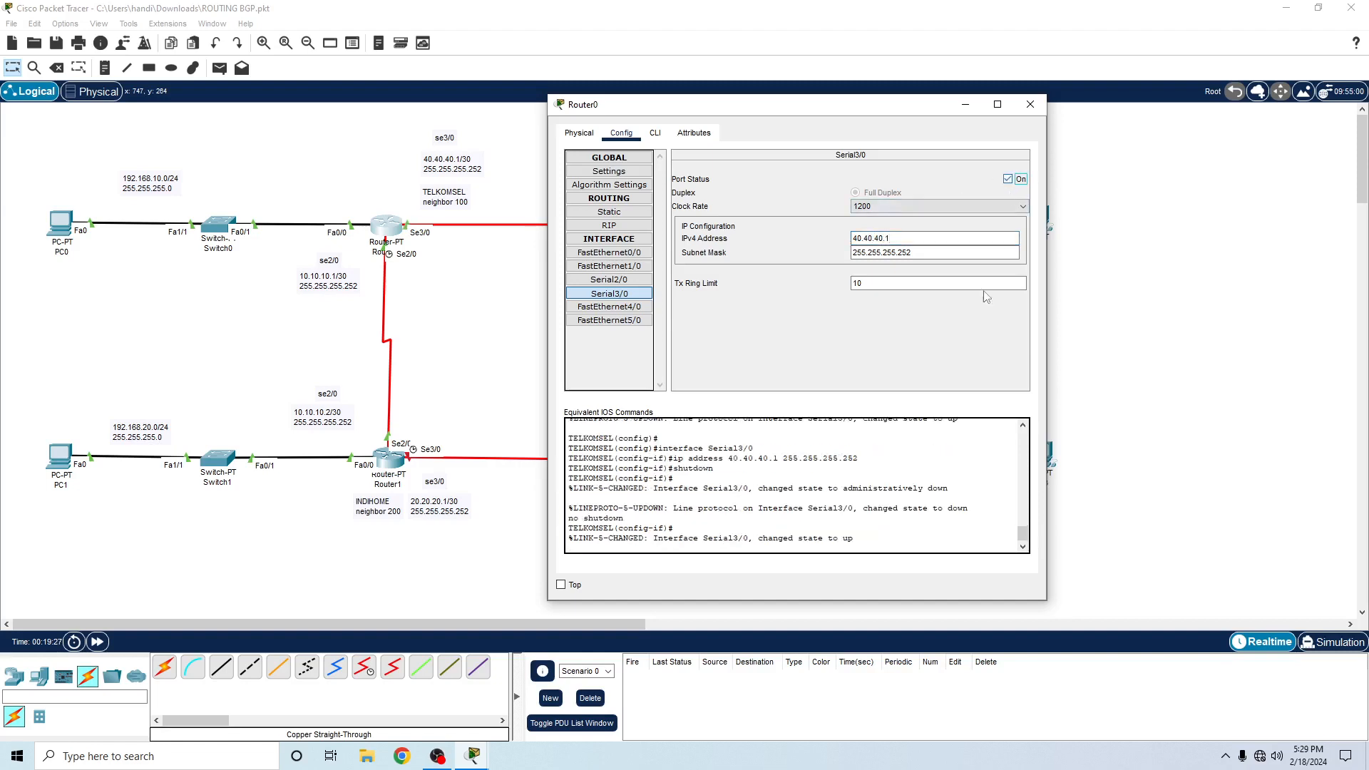
click(1030, 105)
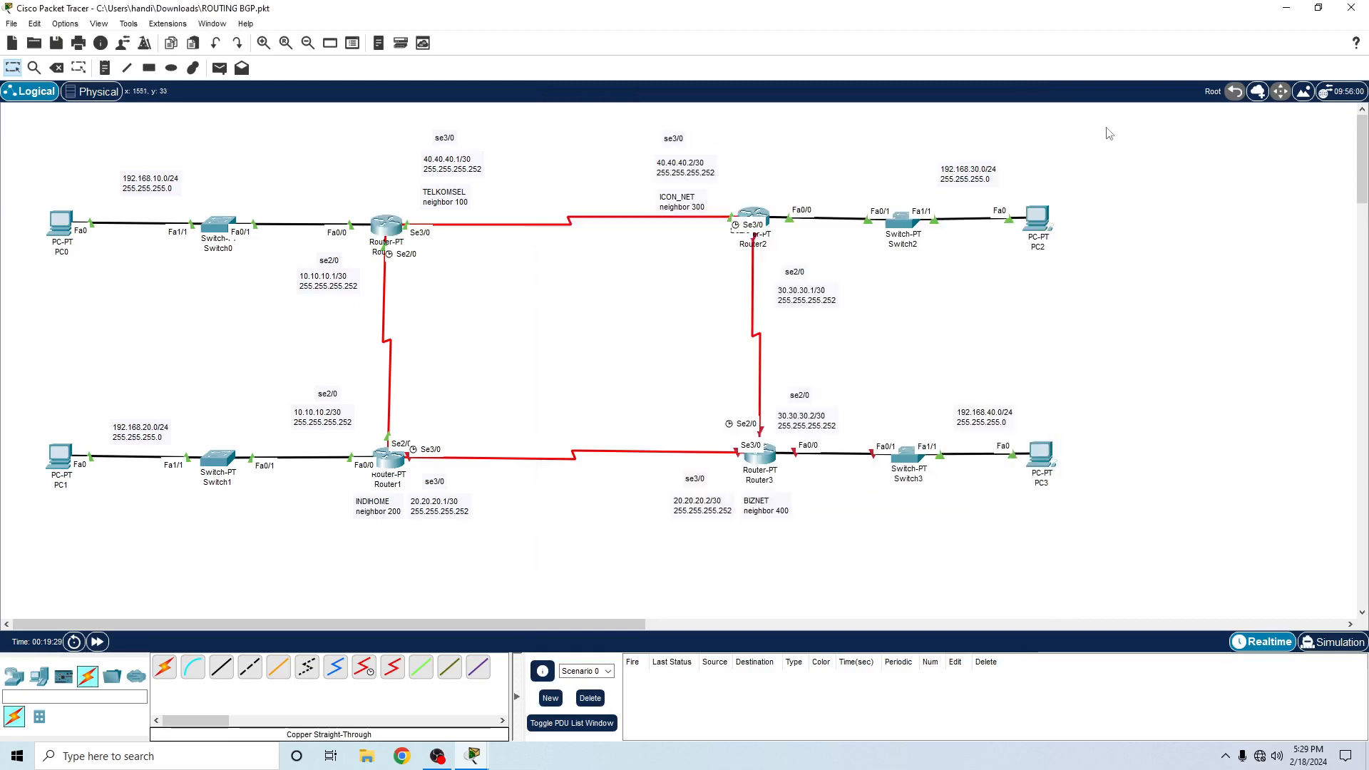
- Open Router3's CLI, decline the initial configuration dialog and enter global configuration mode with en and conf t
click(770, 463)
click(285, 198)
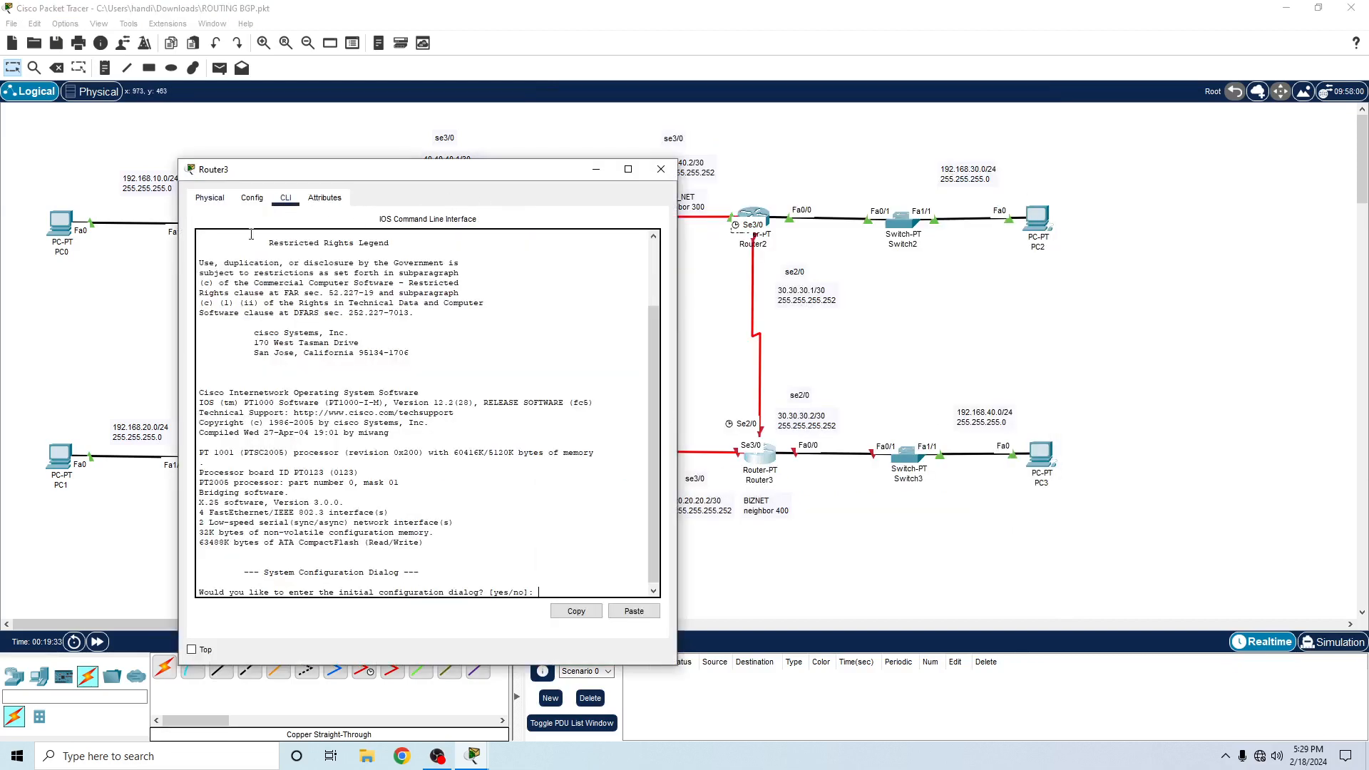
text(no)
key(Return)
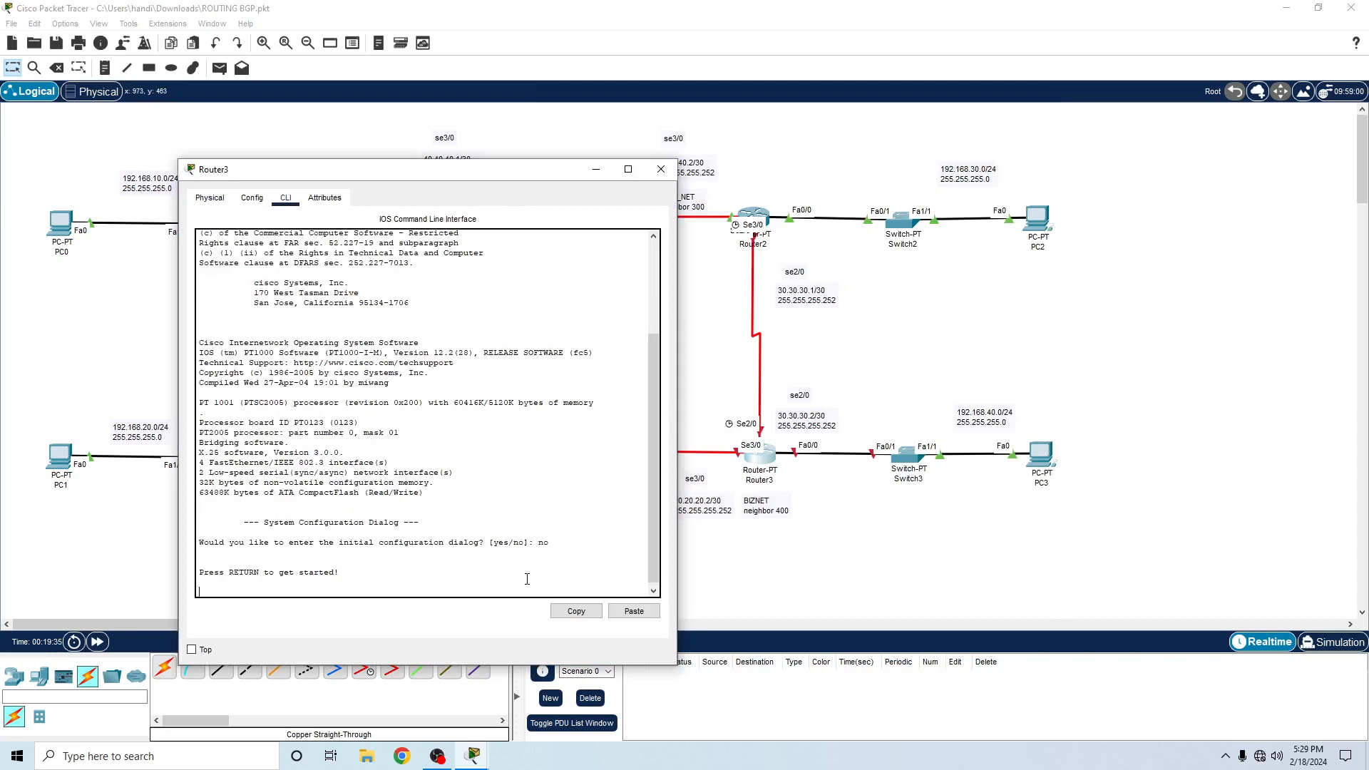
key(Return)
text(en)
key(Return)
text(con)
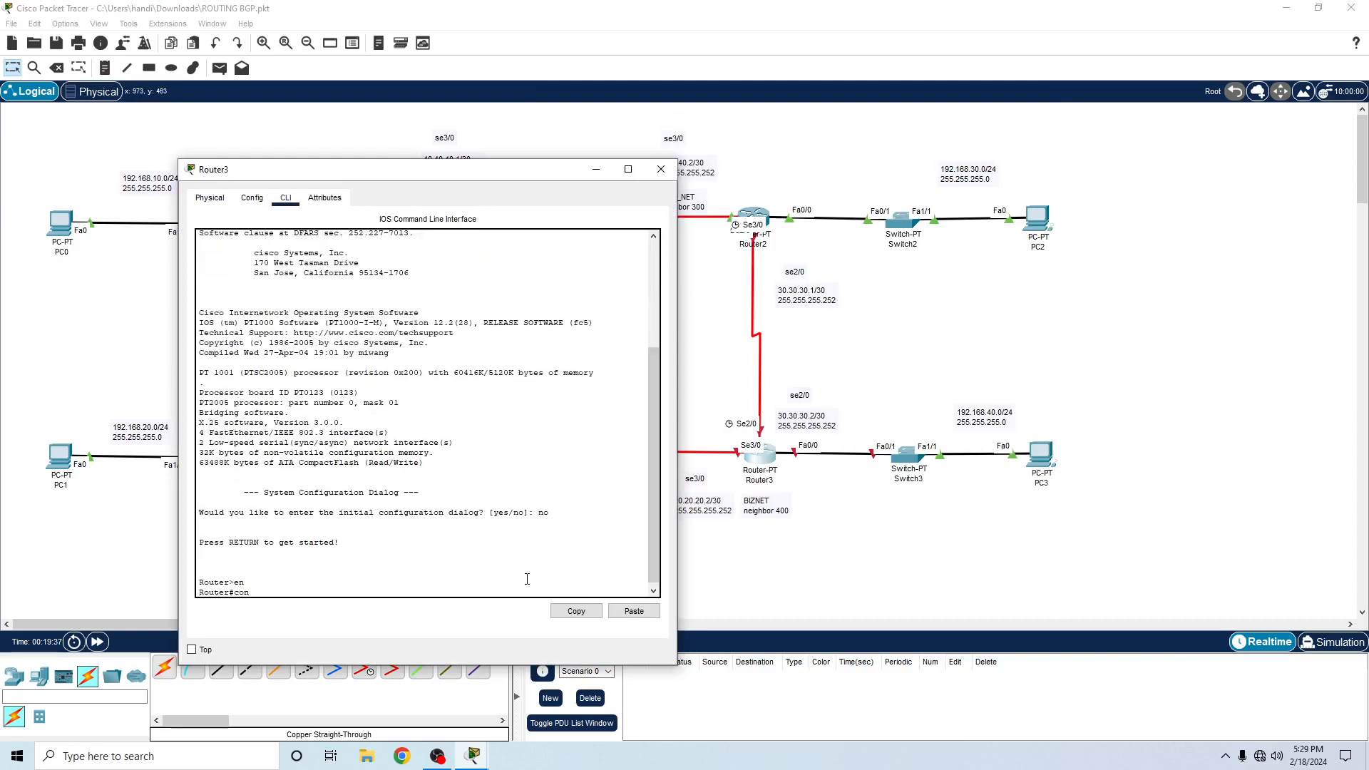
text(f t)
key(Return)
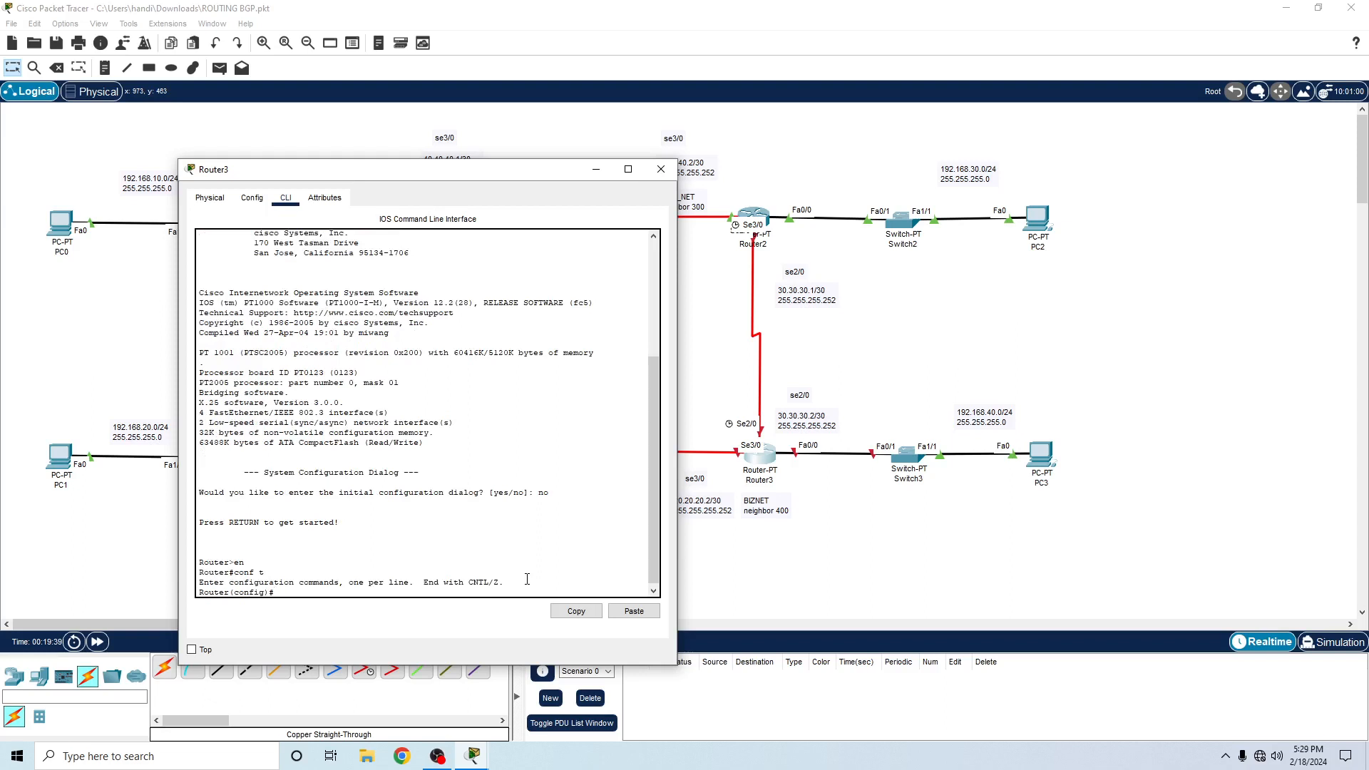
- Set Router3's hostname to BIZNET, moving its window clear of the topology
text(host)
key(BackSpace)
key(BackSpace)
text(name)
drag(413, 177, 302, 117)
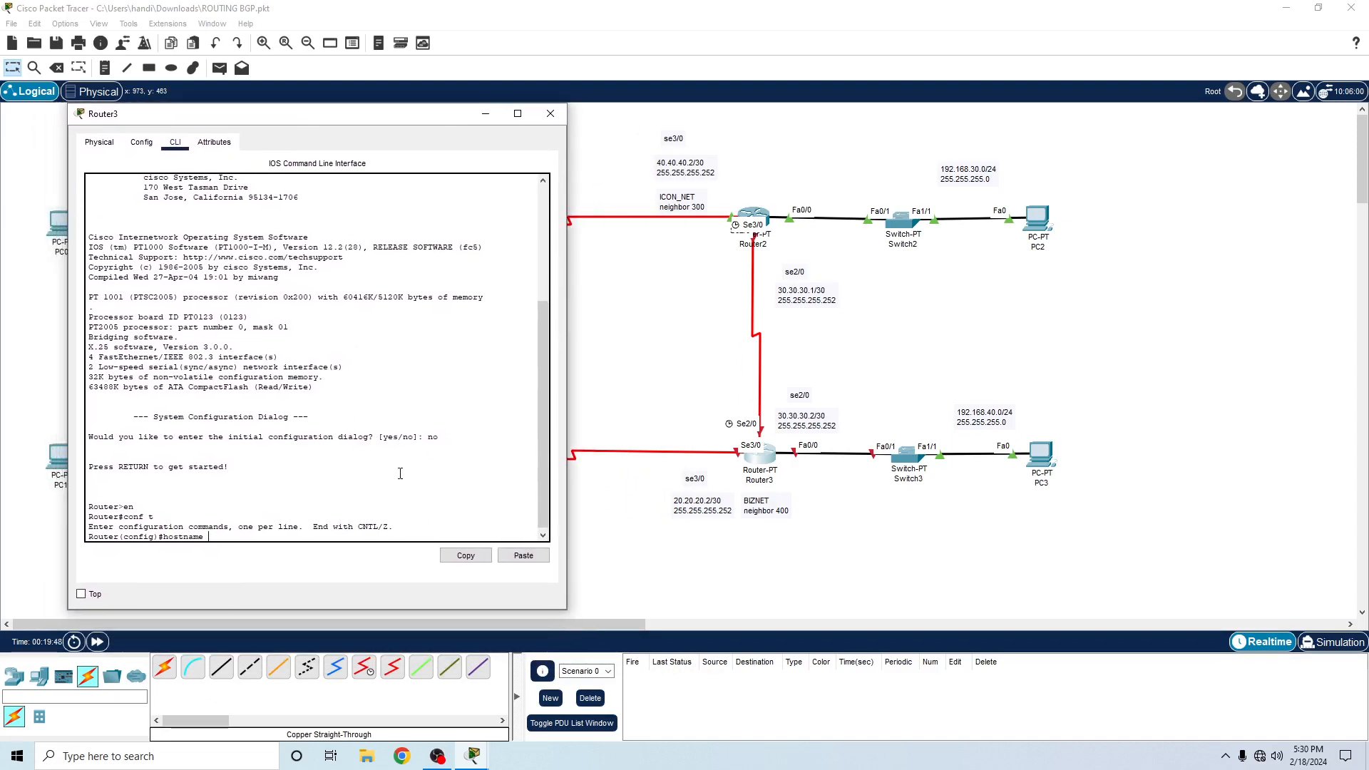
text(IZNET)
key(Return)
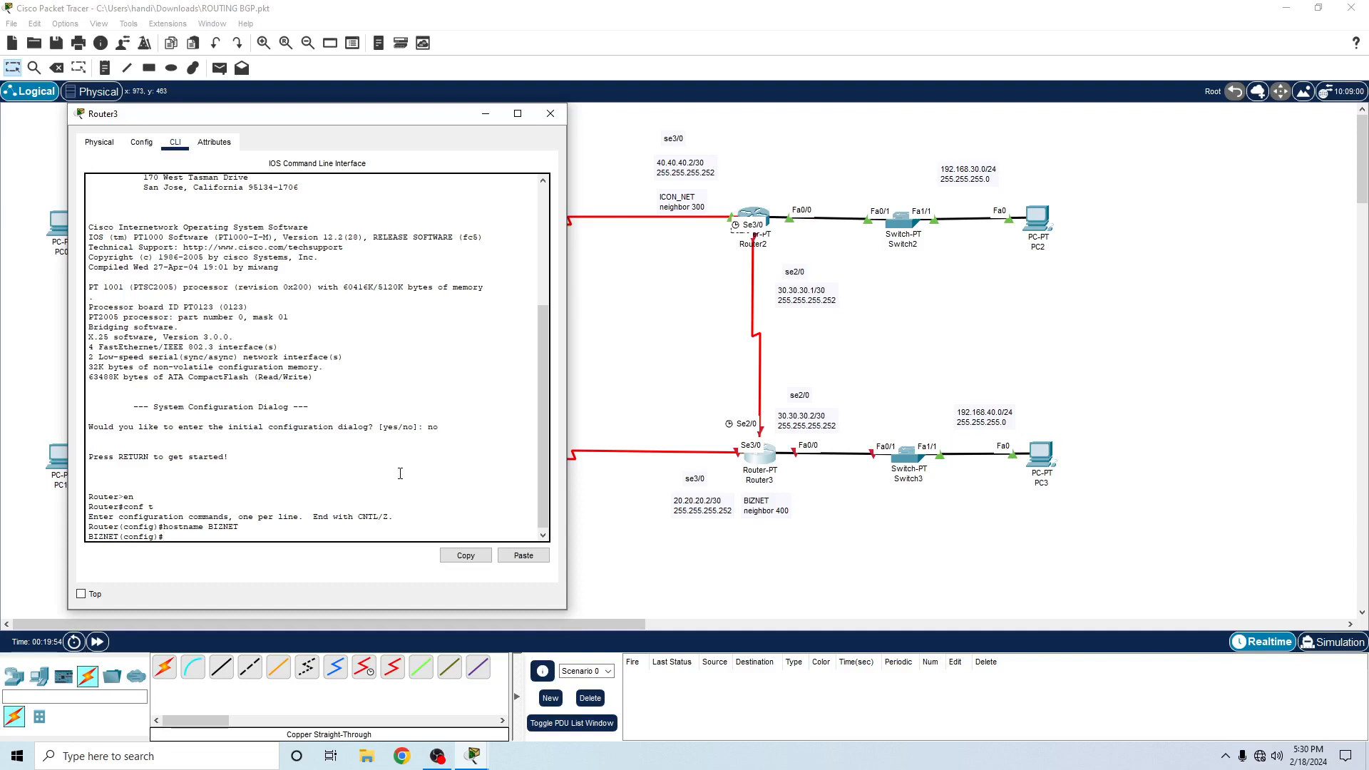
- Enter interface fa0/0 on Router3 and assign it IP address 192.168.40.1 with mask 255.255.255.0
text(int d)
text(a)
key(BackSpace)
key(BackSpace)
text(fa0/0)
key(Return)
text(ip add)
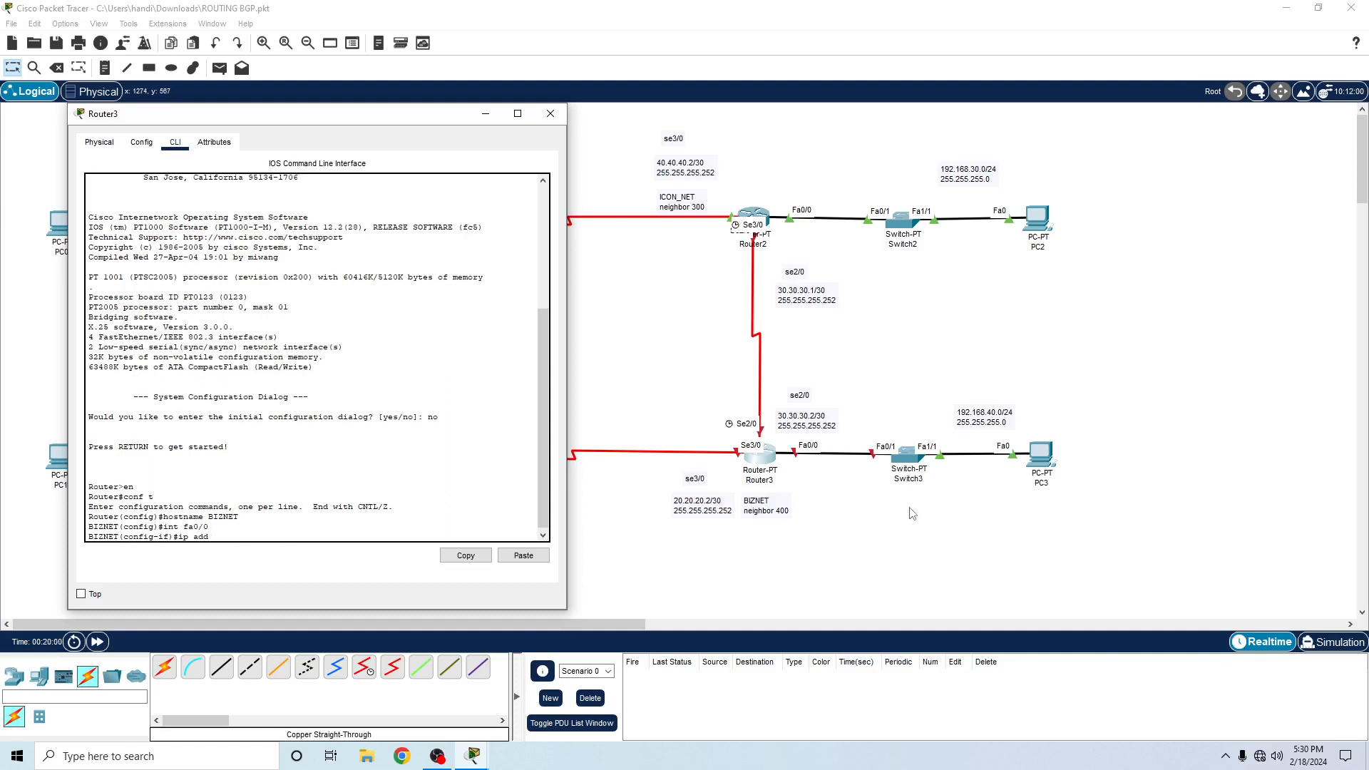
text( 192.168)
text(.40.1 255.255.255.0)
key(Return)
- Enable Router3's fa0/0 interface with no sh and exit to global configuration mode
text(ip)
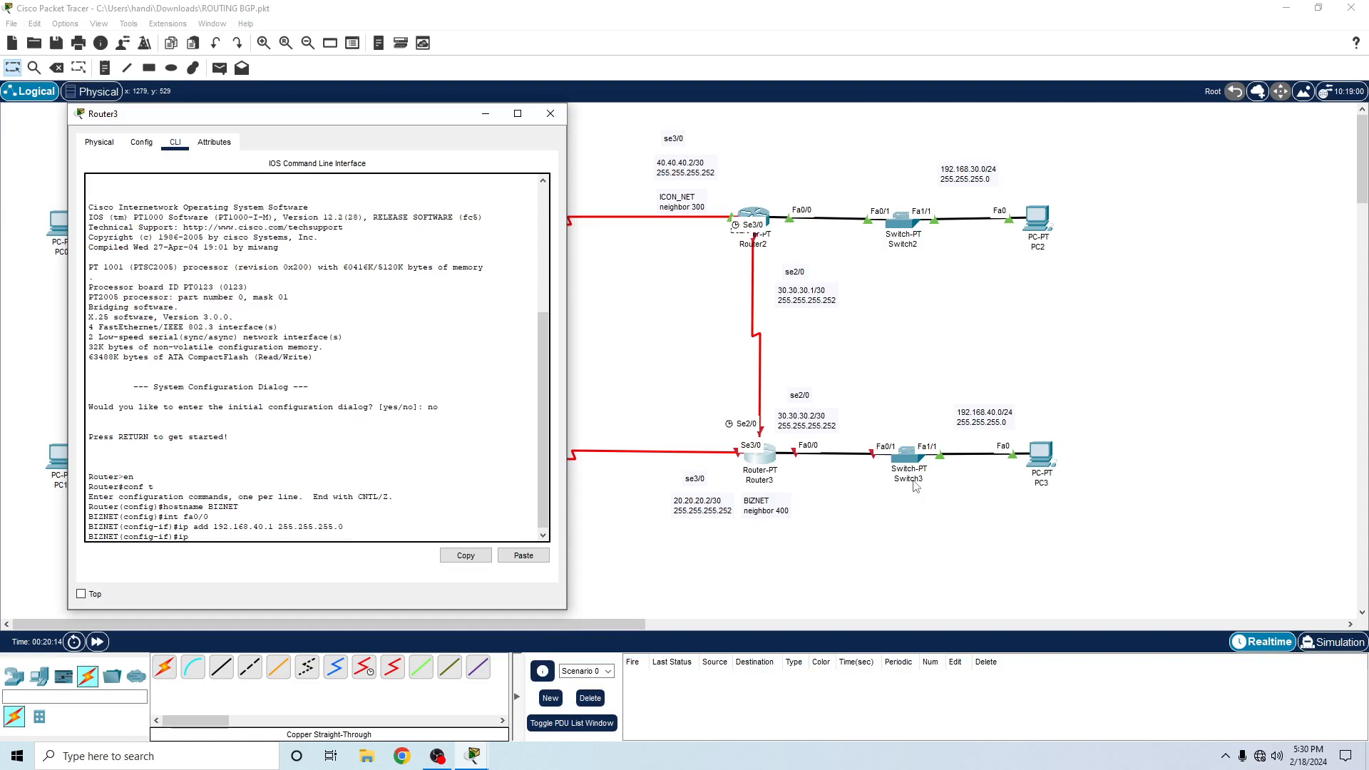
key(BackSpace)
key(BackSpace)
key(BackSpace)
text(no sh)
key(Return)
text(ex)
key(Return)
- Enter interface se2/0 on Router3 and assign it IP address 30.30.30.2 with mask 255.255.255.252
text(ig)#i)
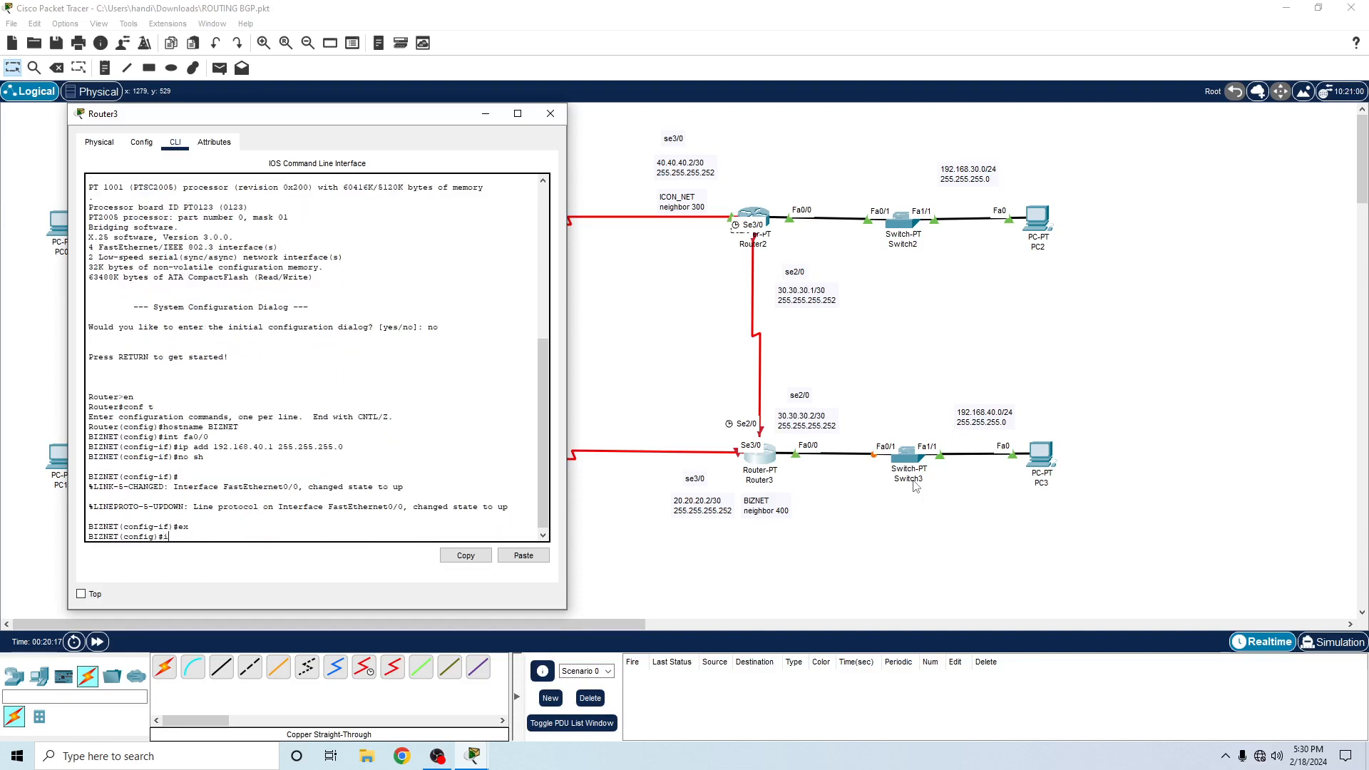
text(nt se2/0)
key(Return)
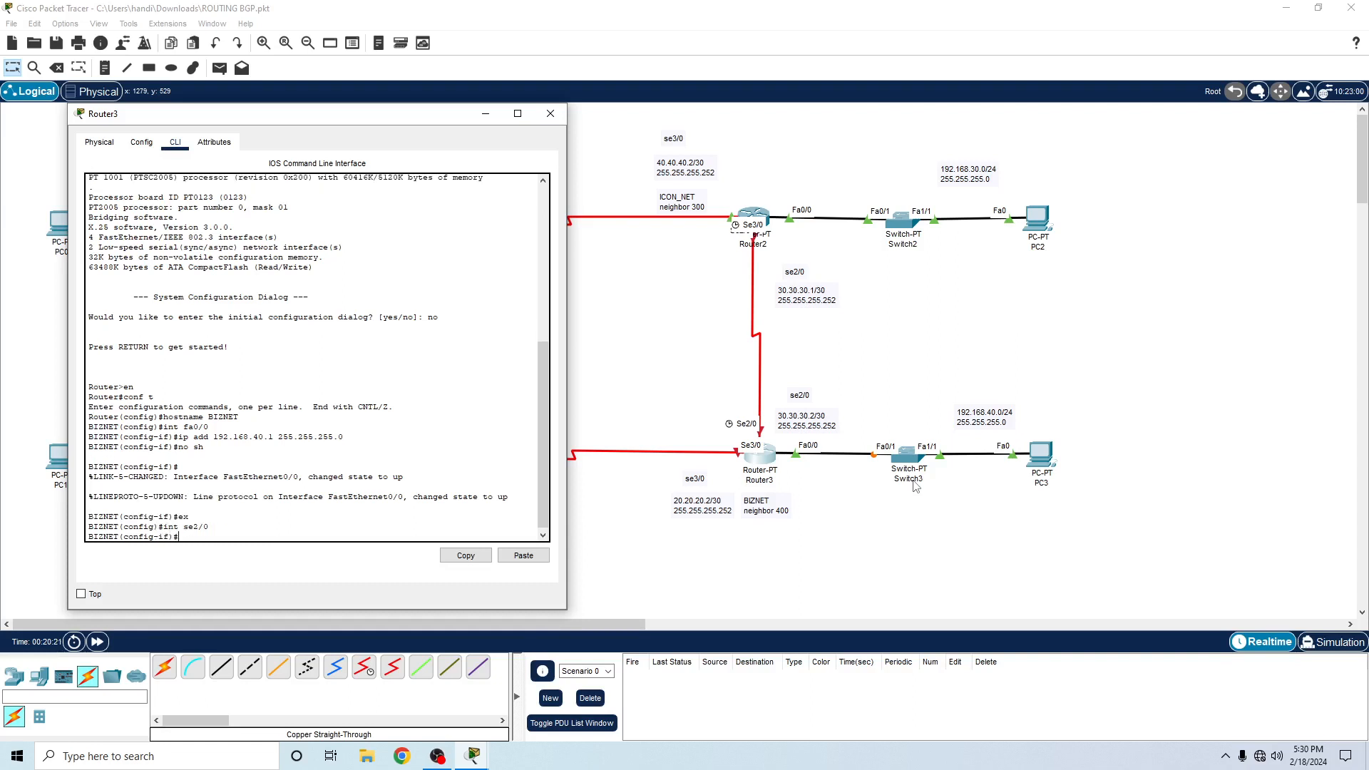
text(ip add 30.30.30.2 255.255.255.252)
key(Return)
- Enable Router3's se2/0 interface with no sh and exit to global configuration mode
text(no)
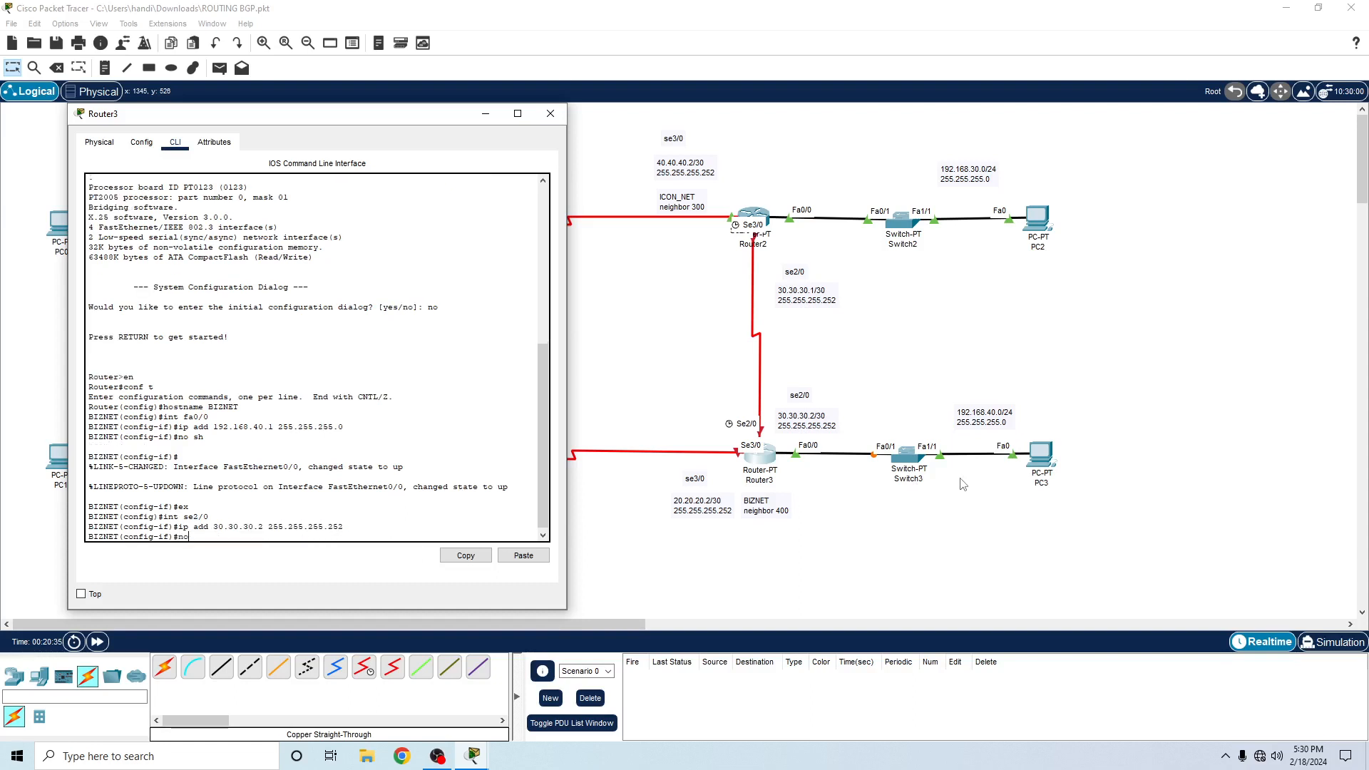
text( sh)
key(Return)
text(ex)
key(Return)
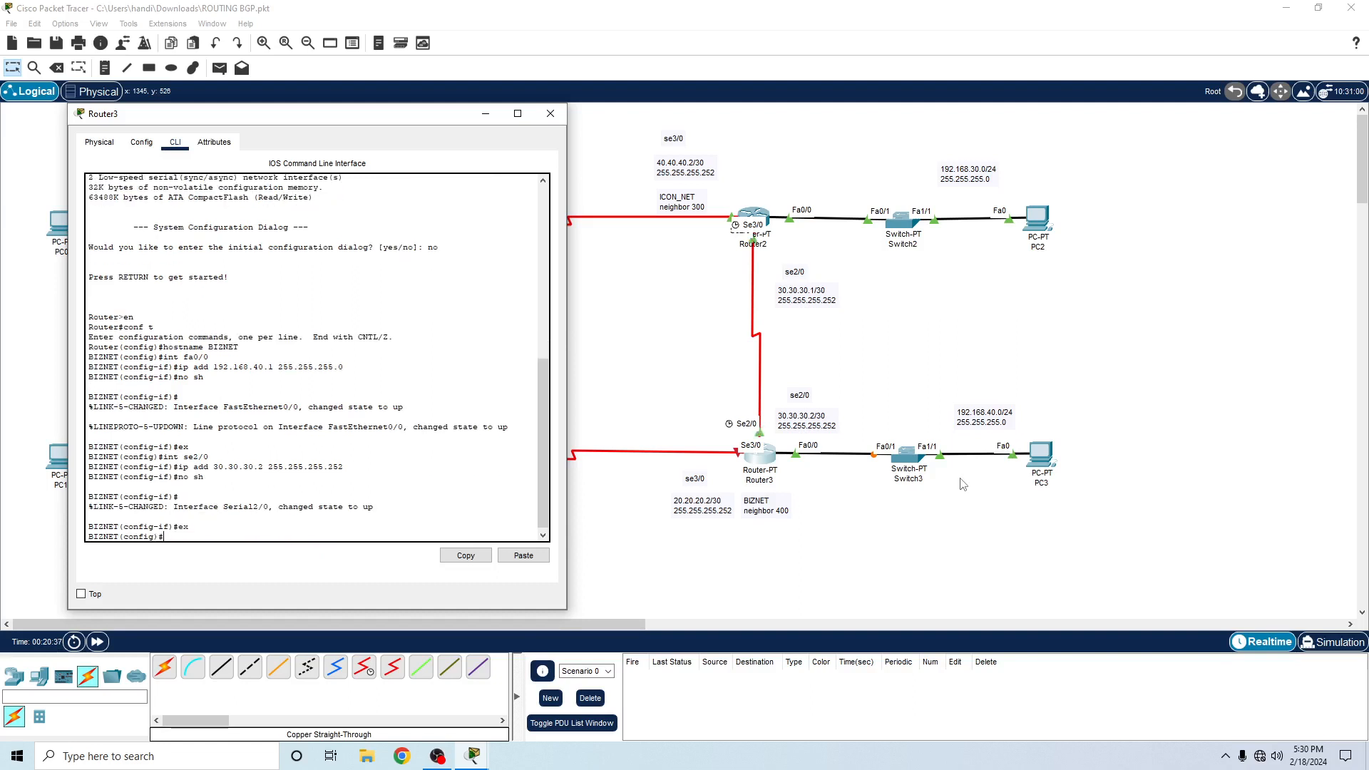
- Enter configuration of interface se3/0 on Router3
text(int se2)
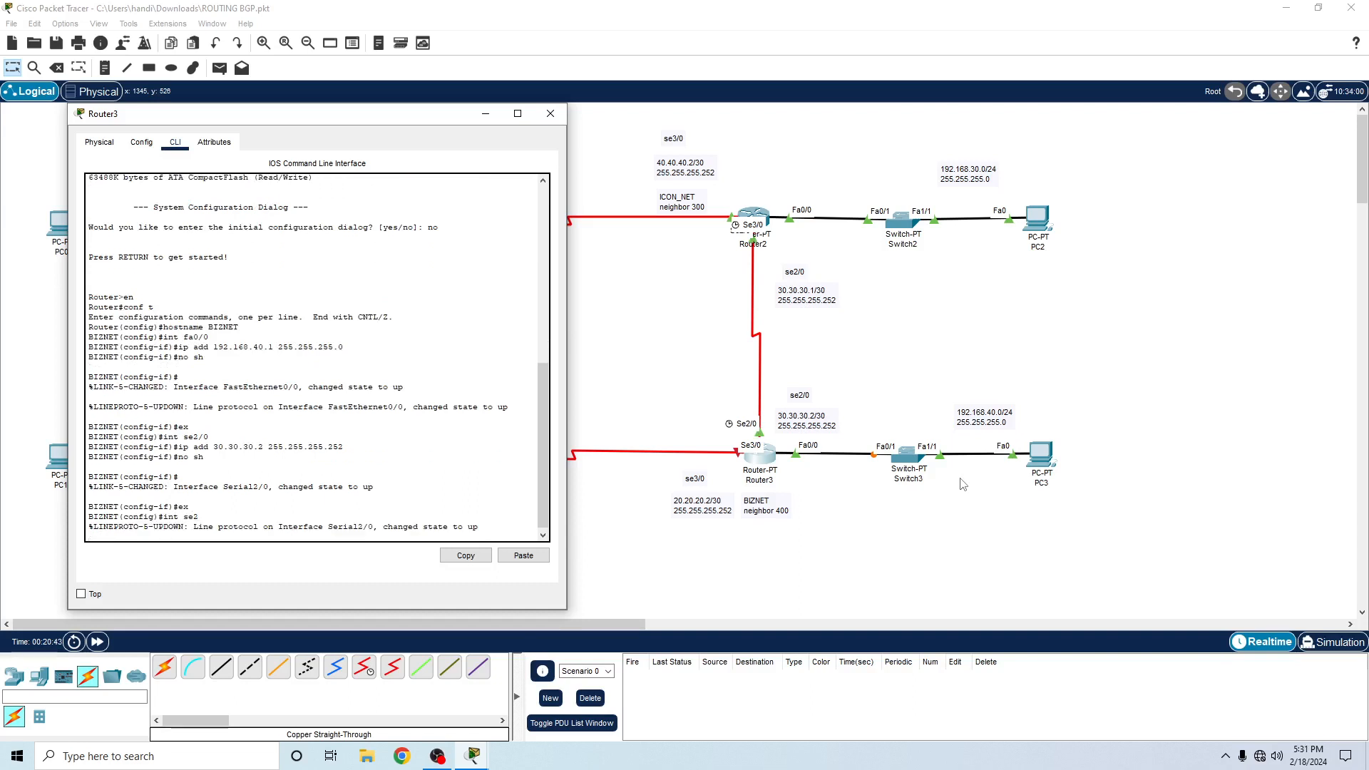
key(Return)
key(Up)
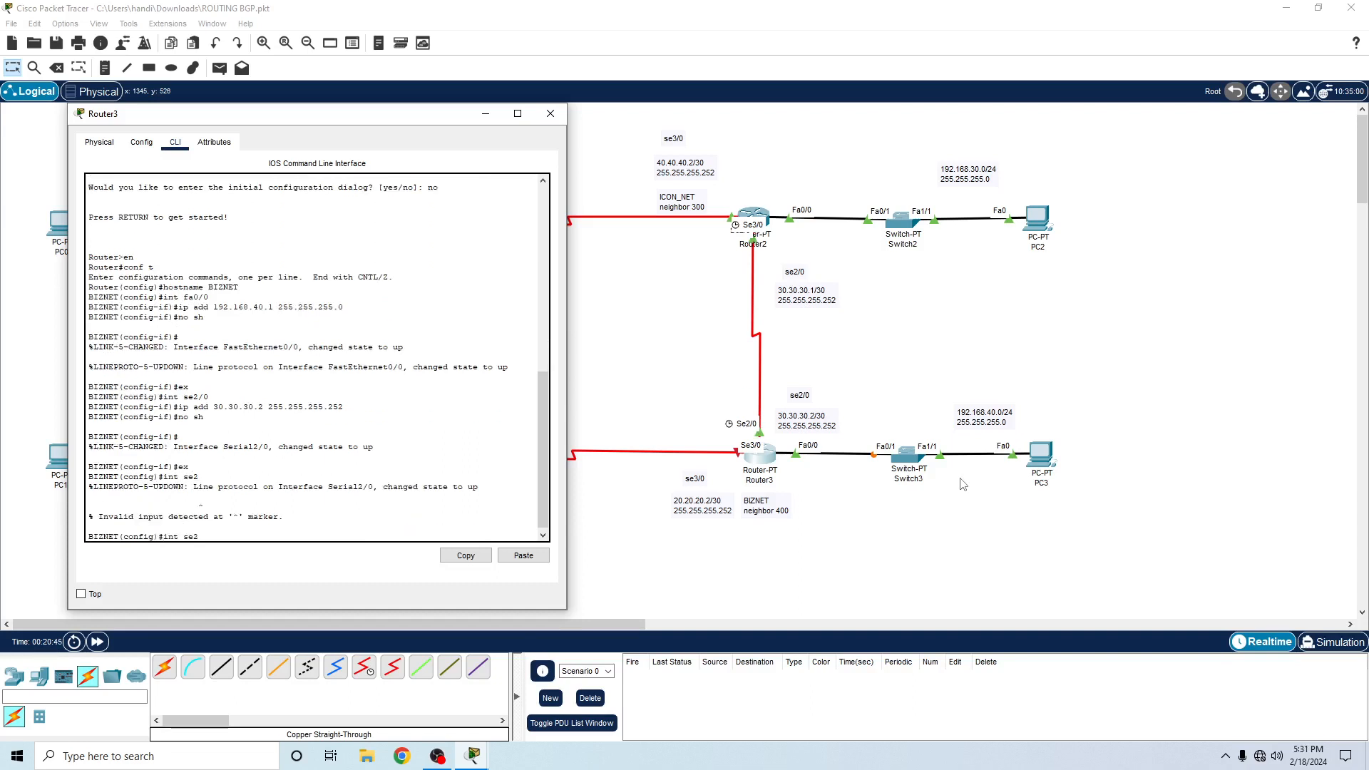
key(BackSpace)
text(3/0)
key(Return)
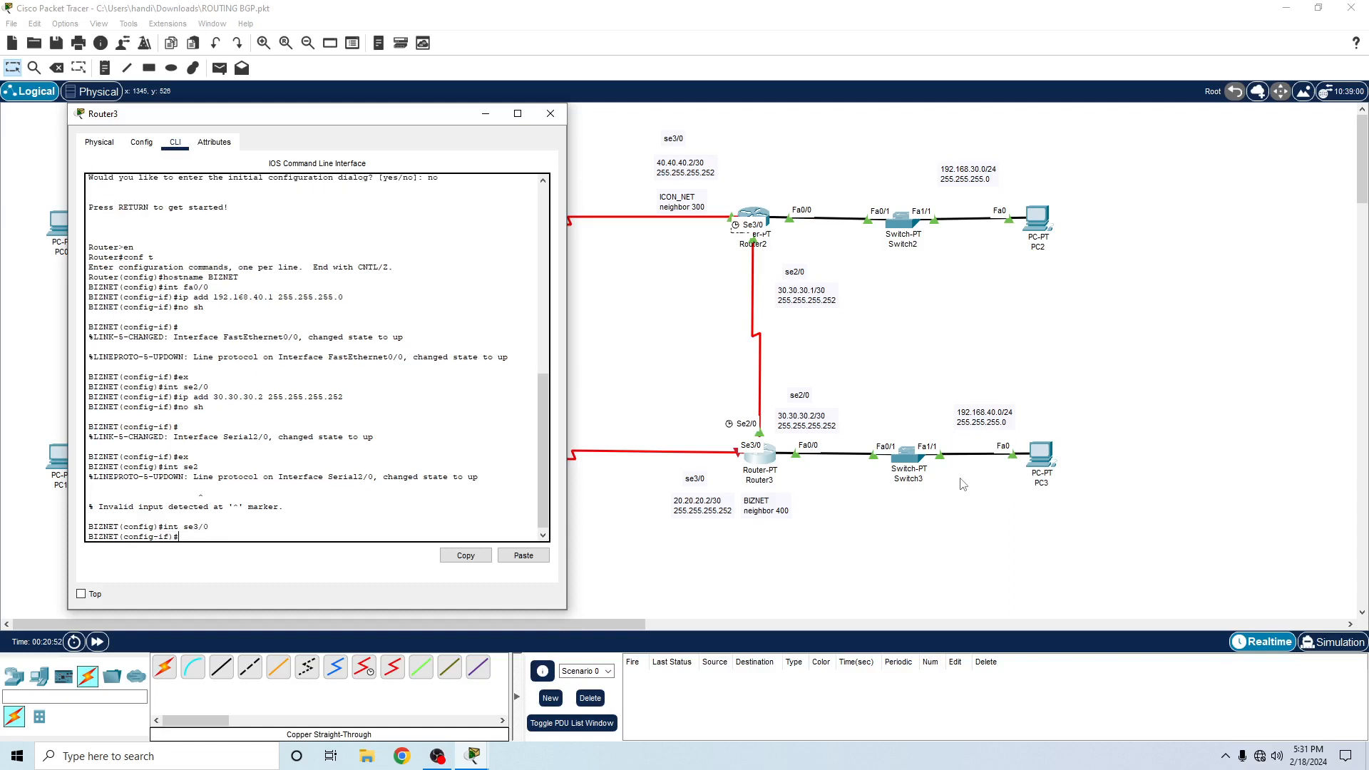
- Assign IP address 20.20.20.2 with mask 255.255.255.252 to Router3's se3/0 interface
text(ip add 20.20.20.2 255.255.255.252)
key(Return)
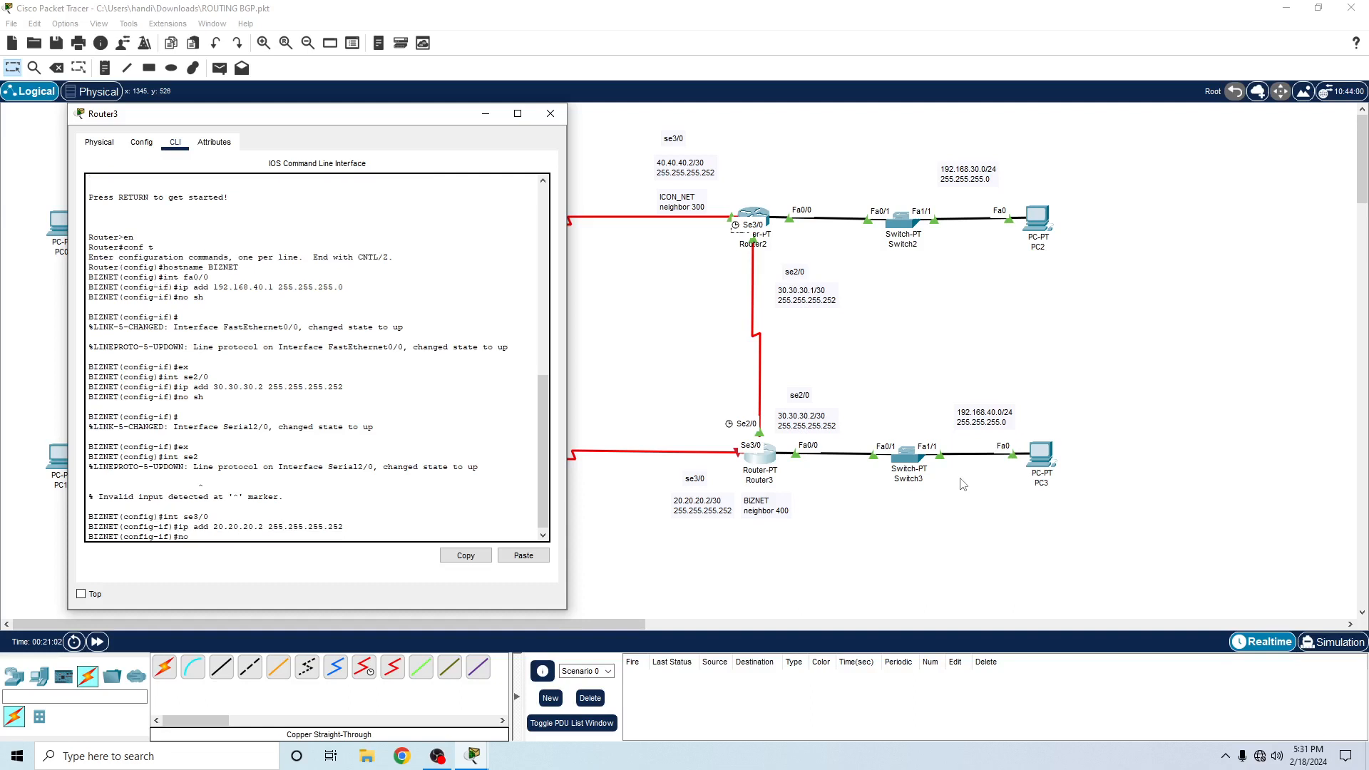
- Enable Router3's se3/0 interface with no sh, exit to global configuration mode and minimize the Router3 window
text(no sh)
key(Return)
text(ex)
key(Return)
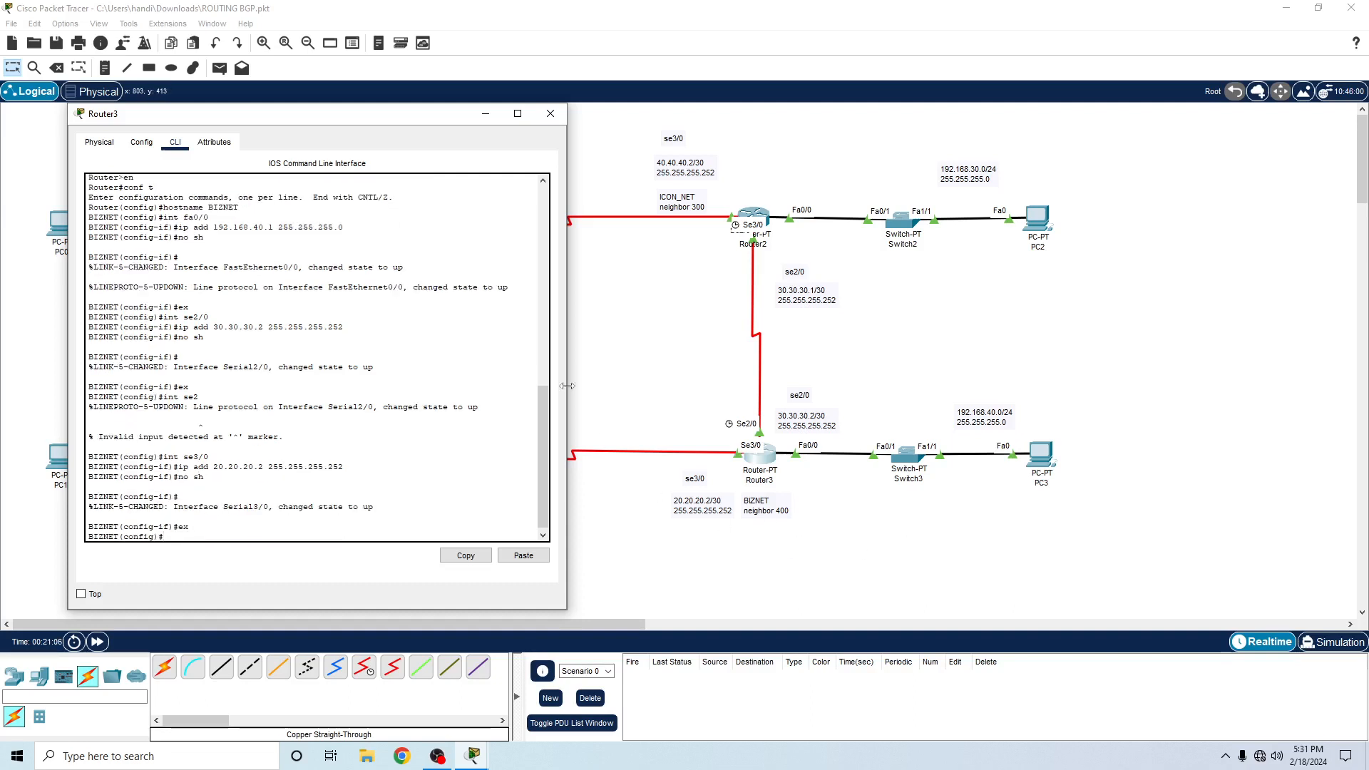
click(486, 114)
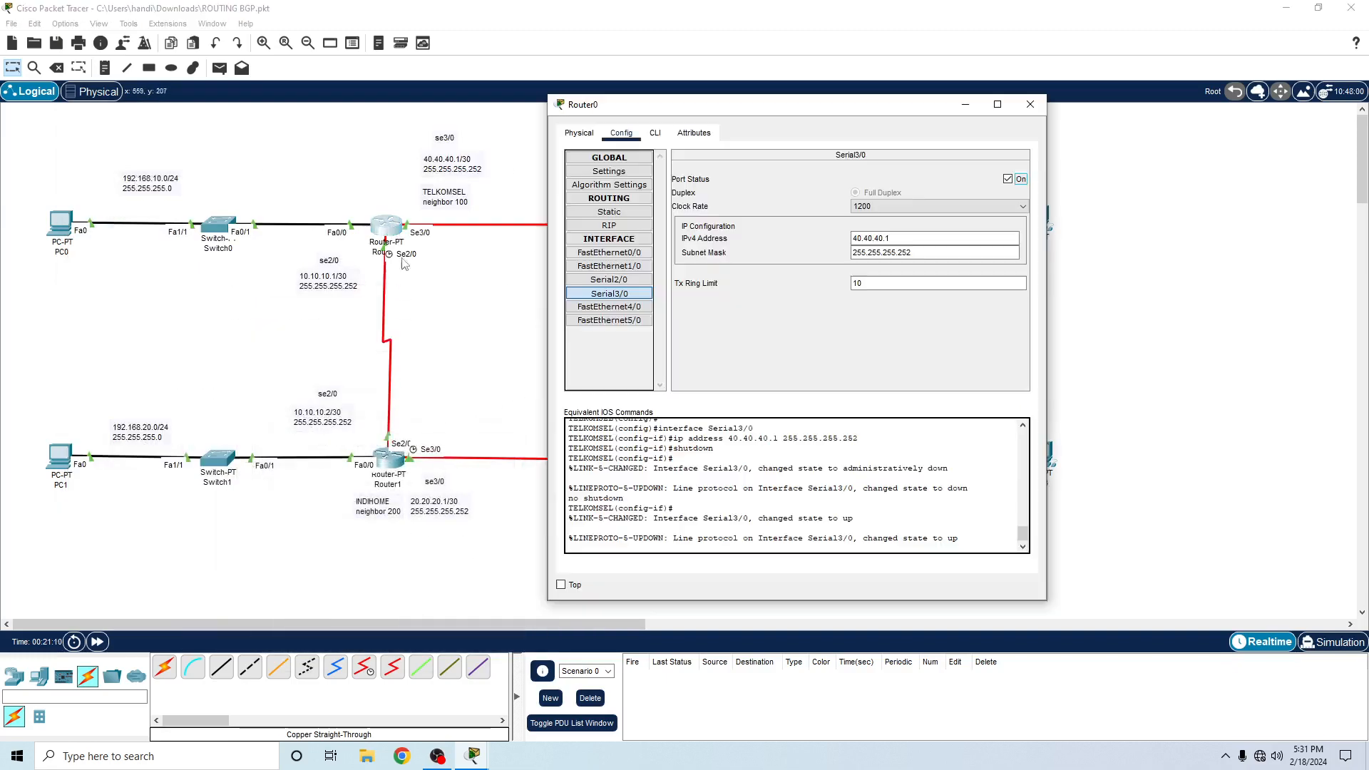
- Open Router0's CLI and exit from interface configuration to privileged EXEC mode
click(393, 229)
click(656, 133)
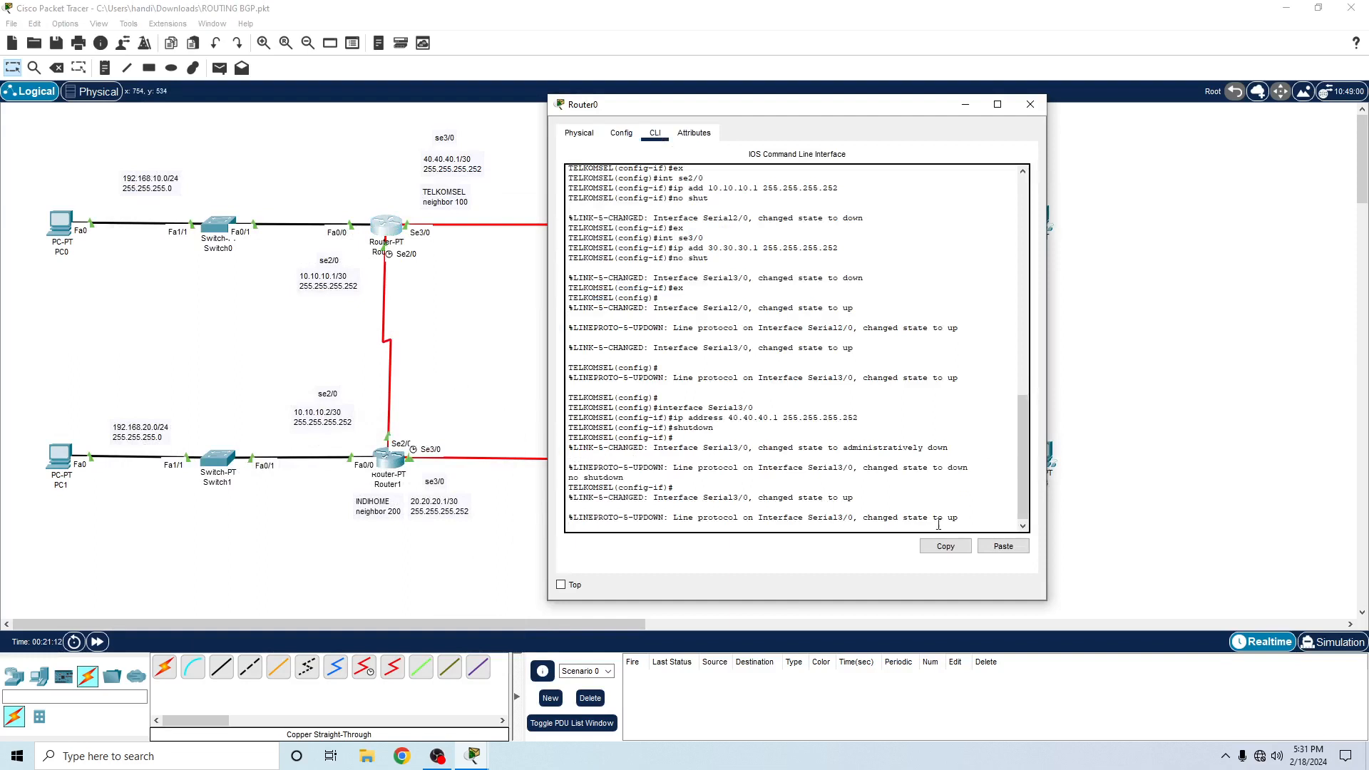
key(Return)
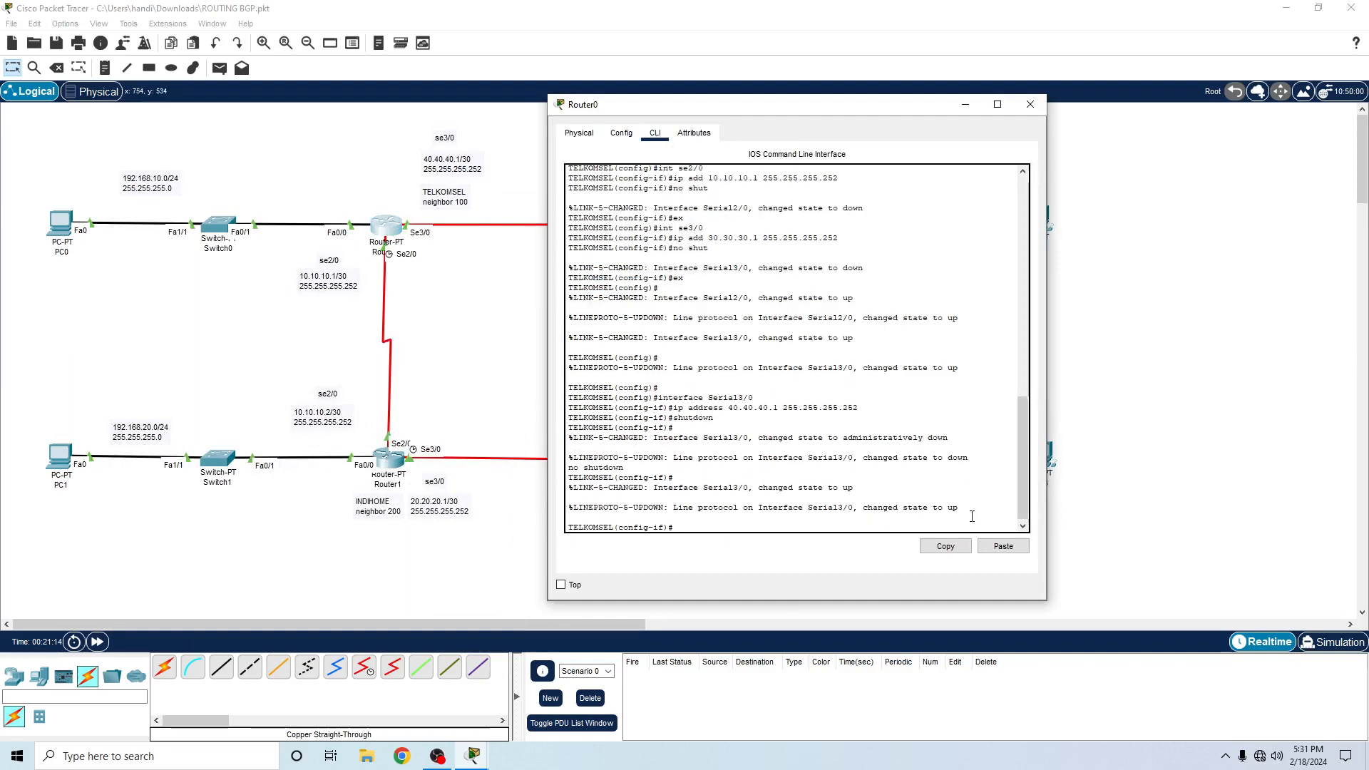
text(wex)
key(Return)
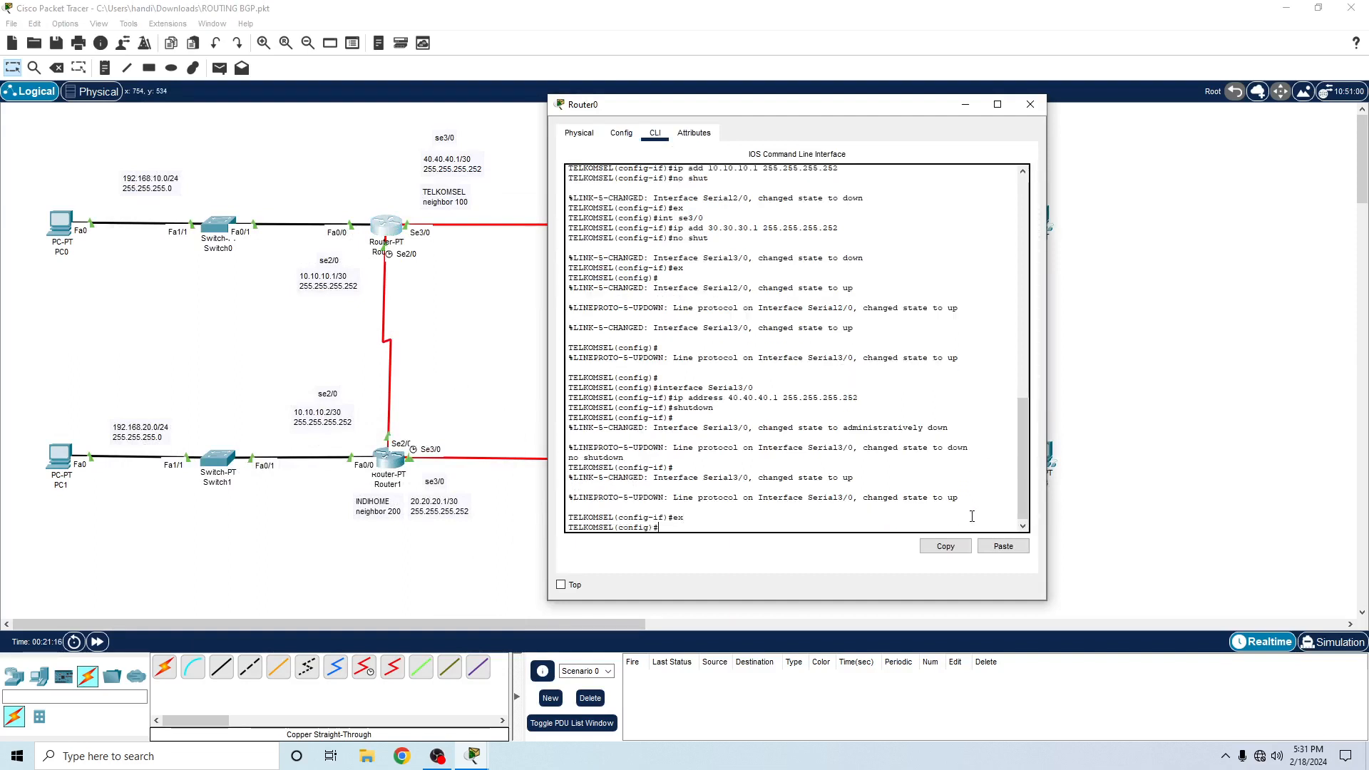
text(ex)
key(Return)
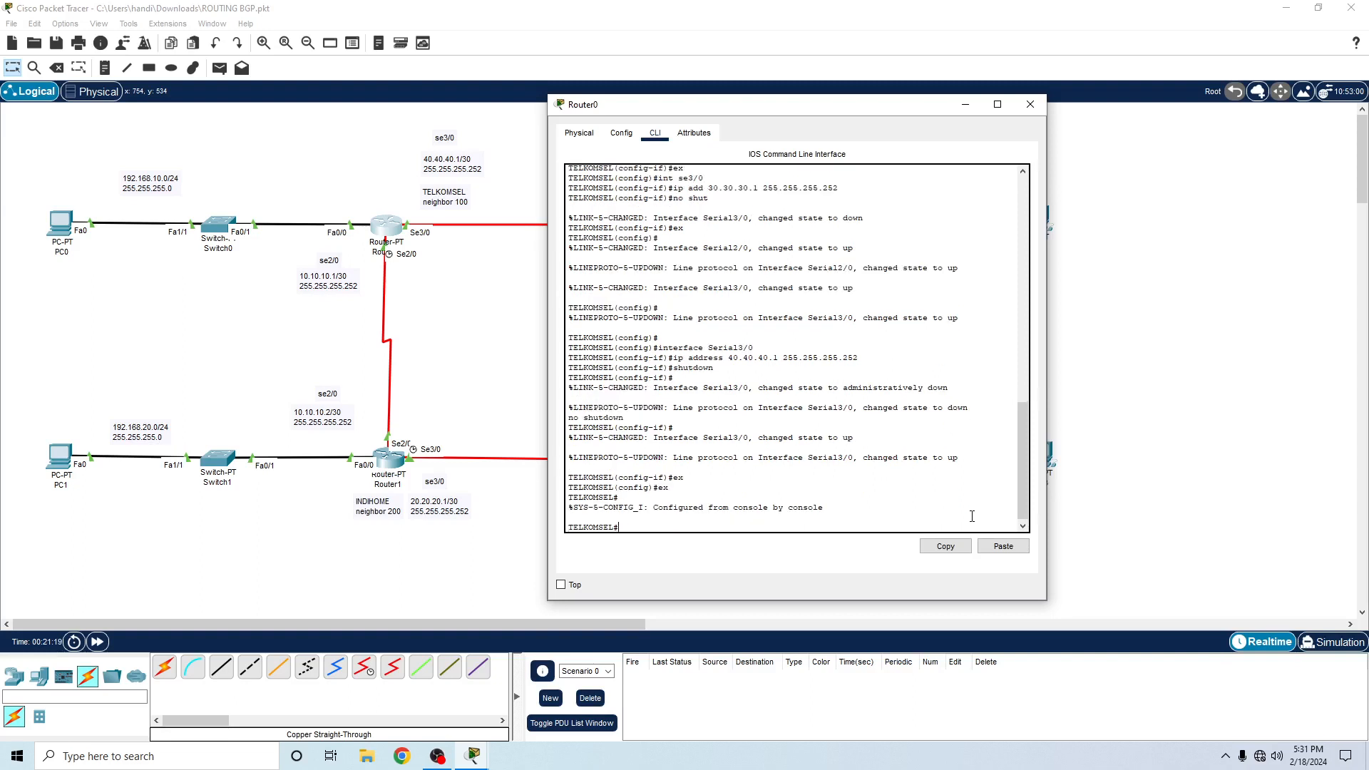
- Display Router0's routing table with sh ip route and examine its directly connected networks
text(sh ip route)
key(Return)
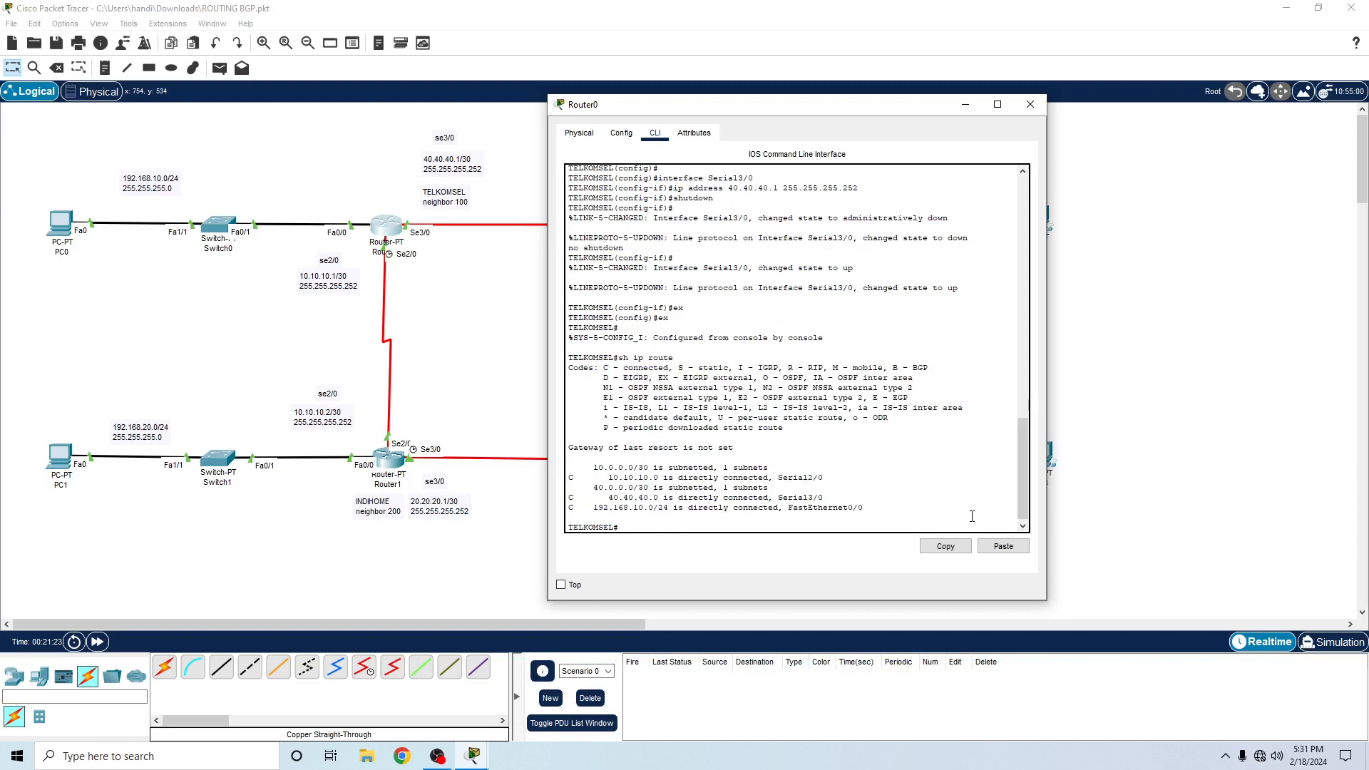
drag(589, 468, 640, 471)
drag(603, 497, 653, 497)
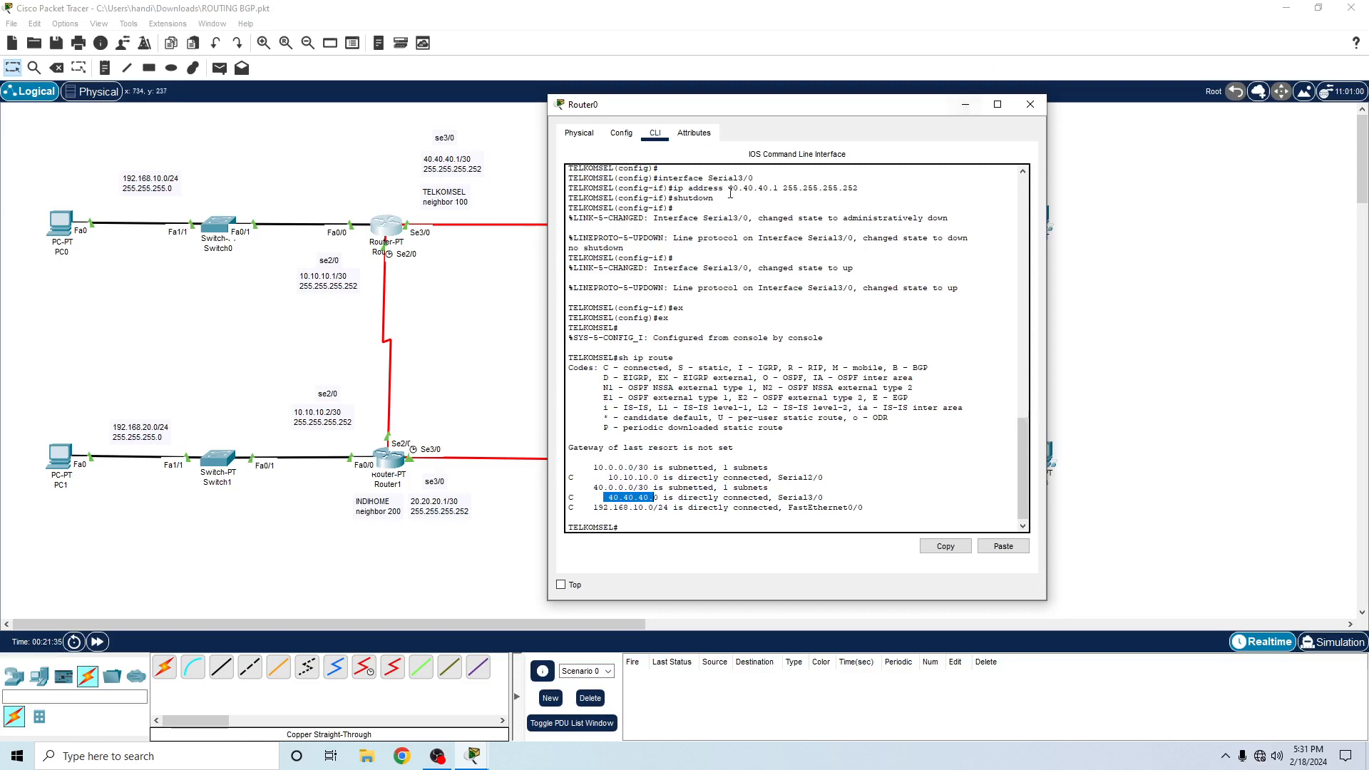
- Return Router0 to global configuration mode with en and conf t
click(733, 528)
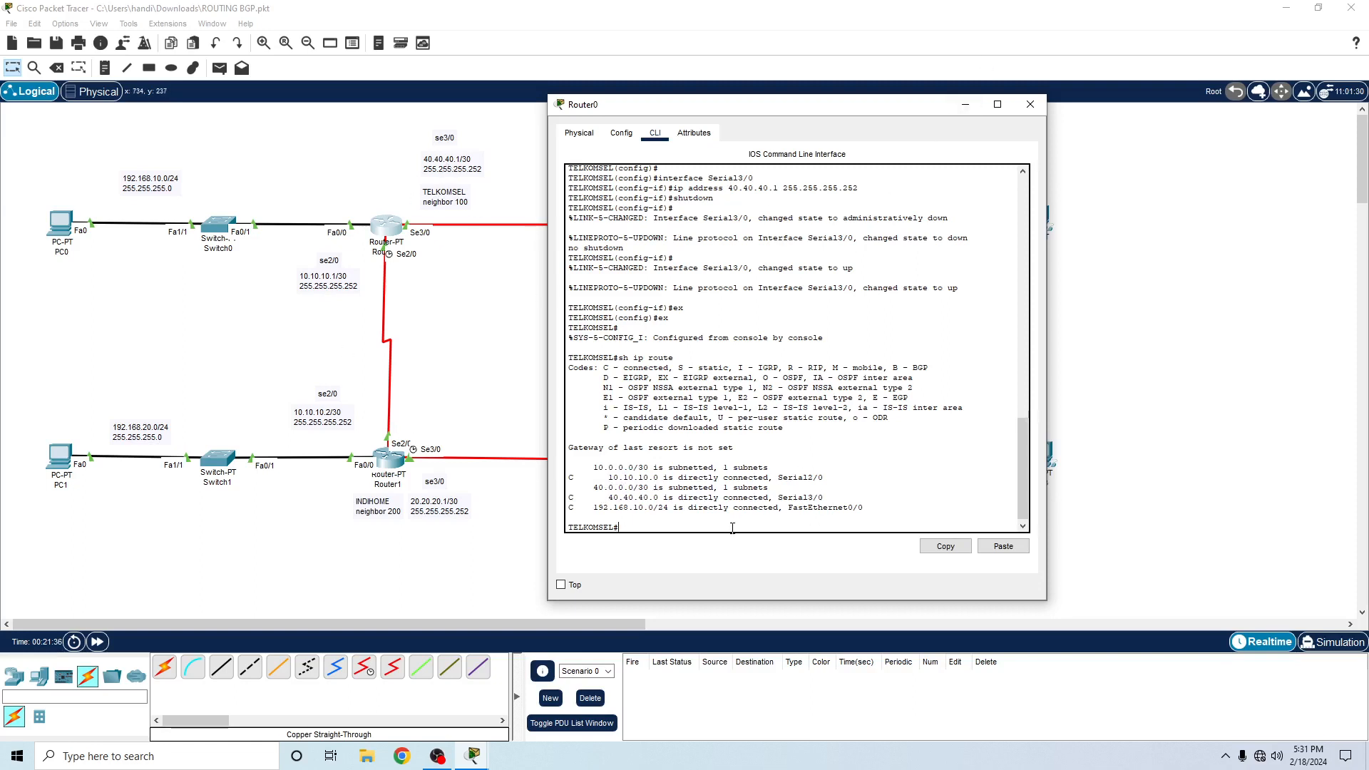
drag(636, 527, 569, 528)
click(624, 526)
text(en)
key(Return)
text(con)
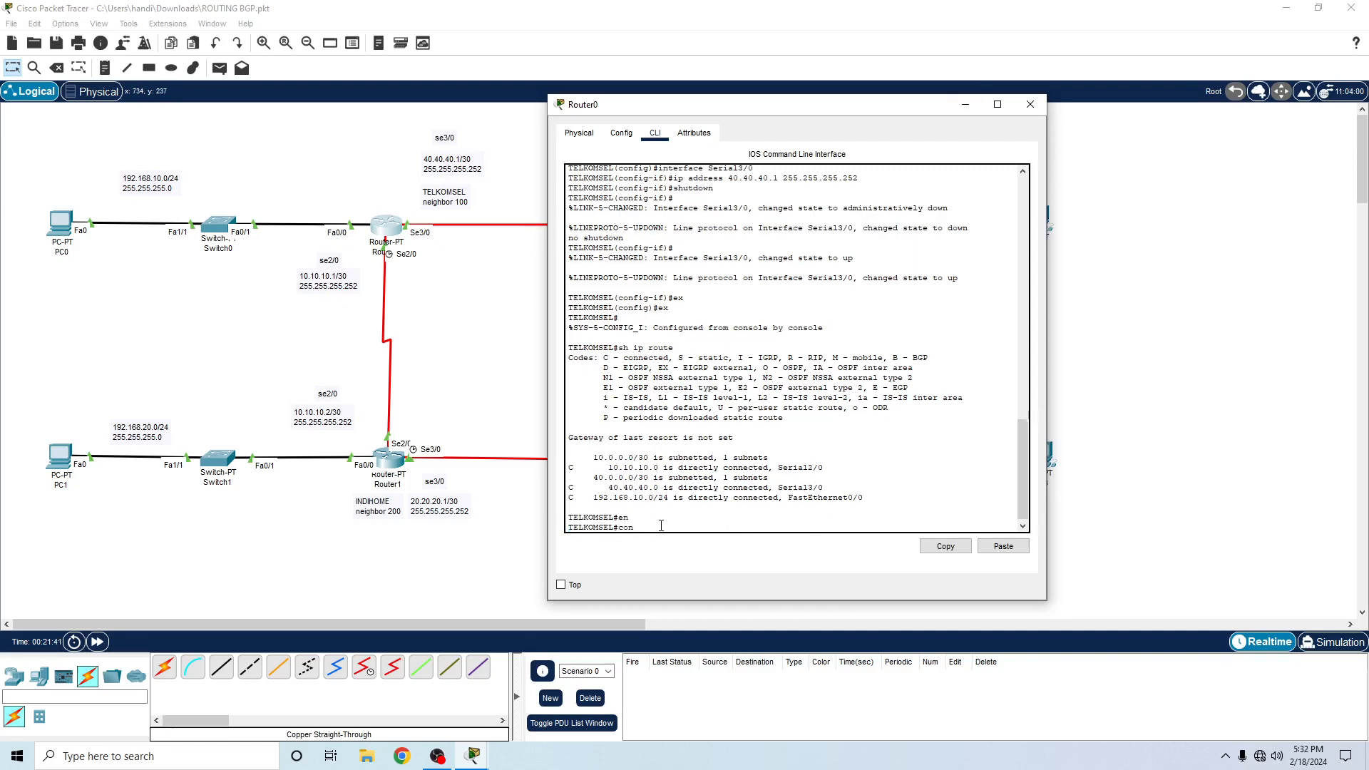
text(f t)
key(Return)
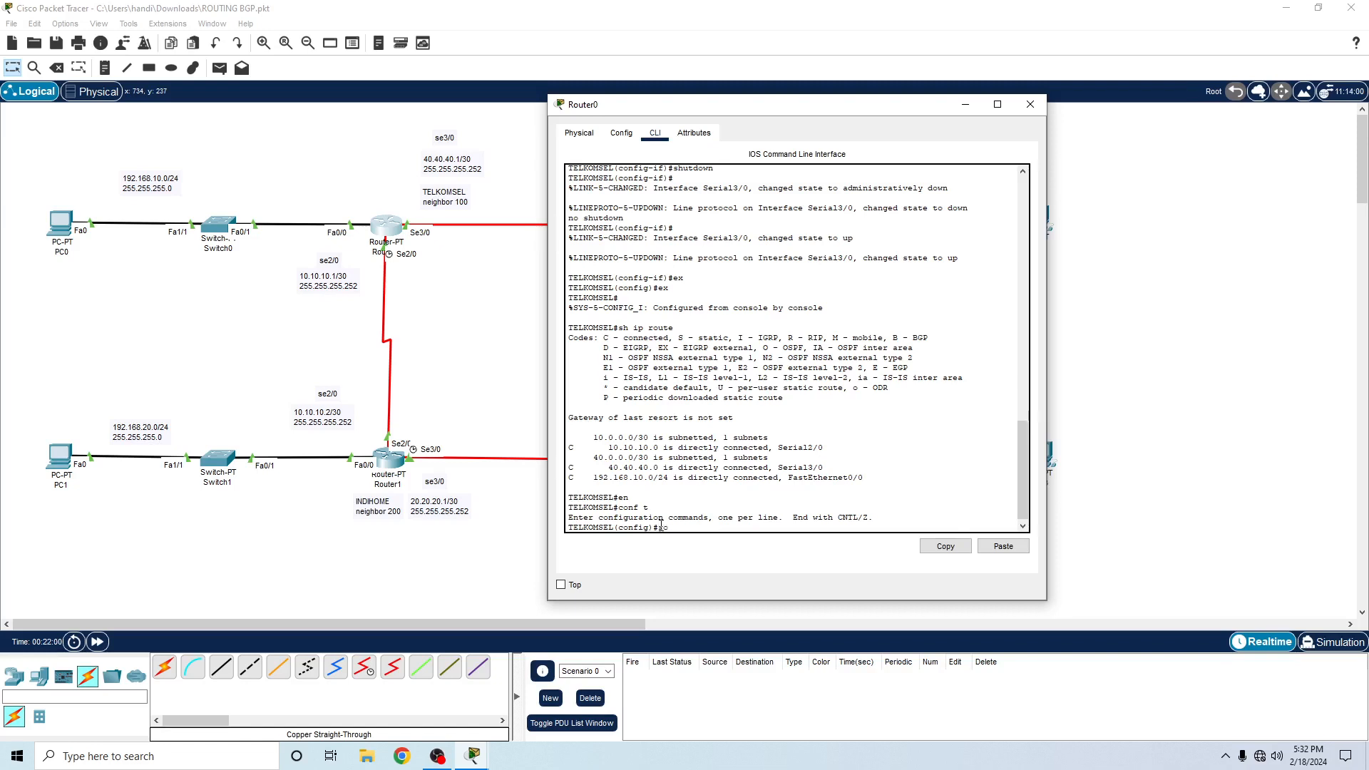
- Query the options of router BGP on Router0 and start the BGP process with autonomous system number 100
text(outer BGP ?)
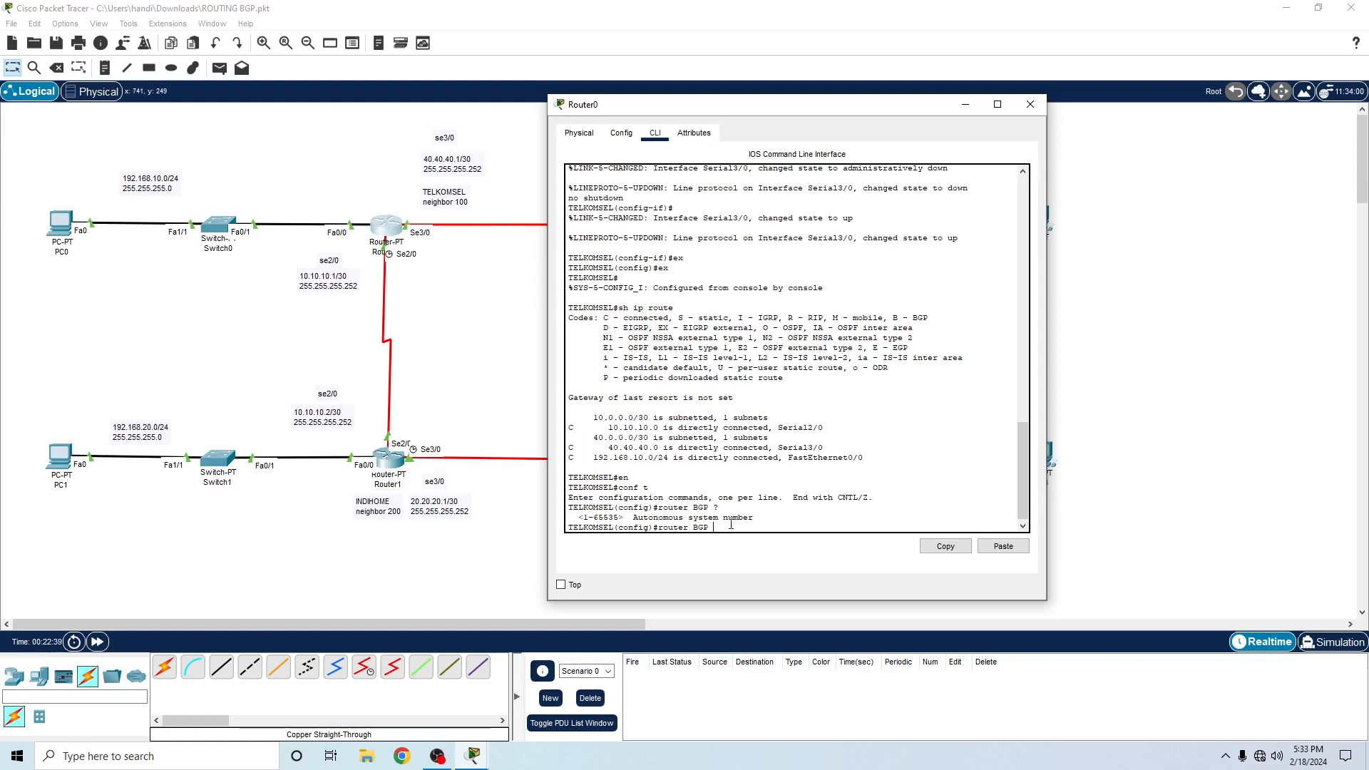
text(100)
key(Return)
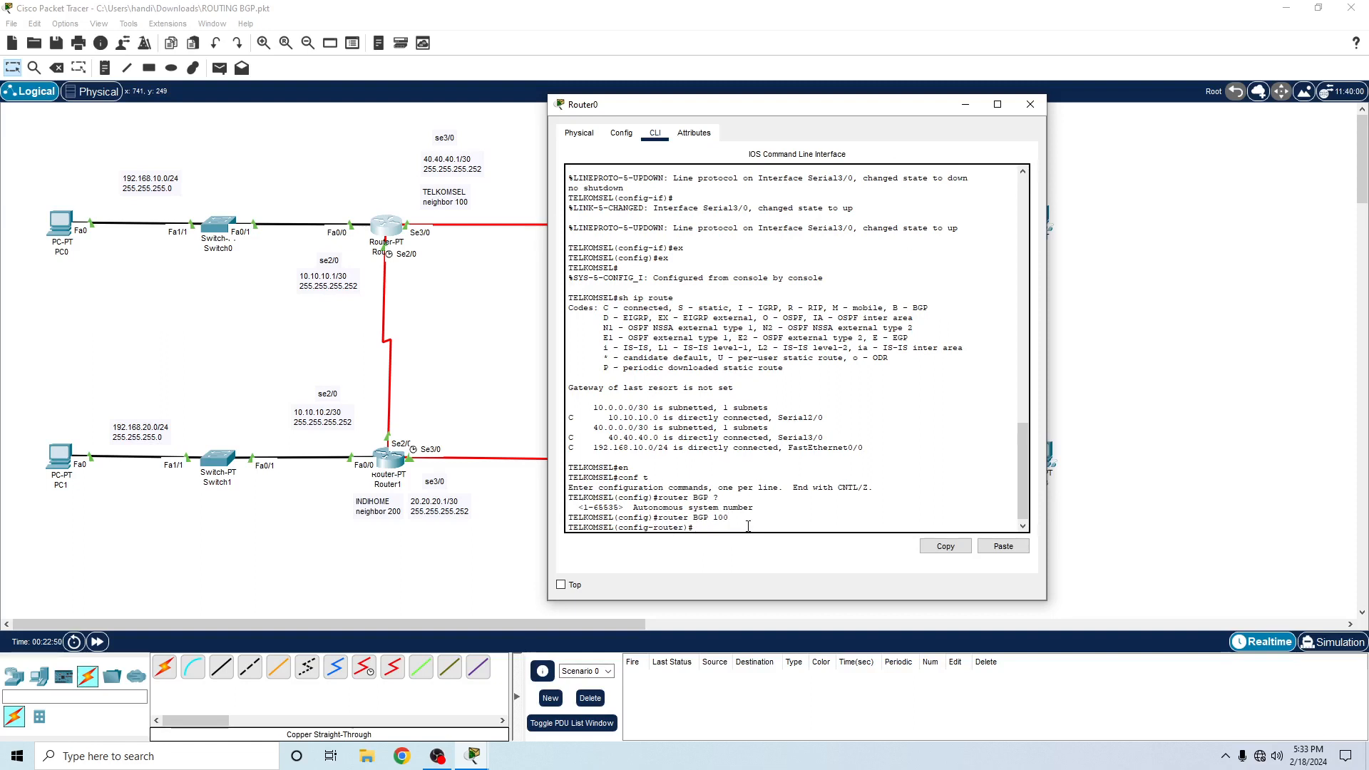
- Add BGP neighbor 10.10.10.2 with remote-as 200 on Router0
text(neighbor 10.10.10.2)
text(remote-as 200)
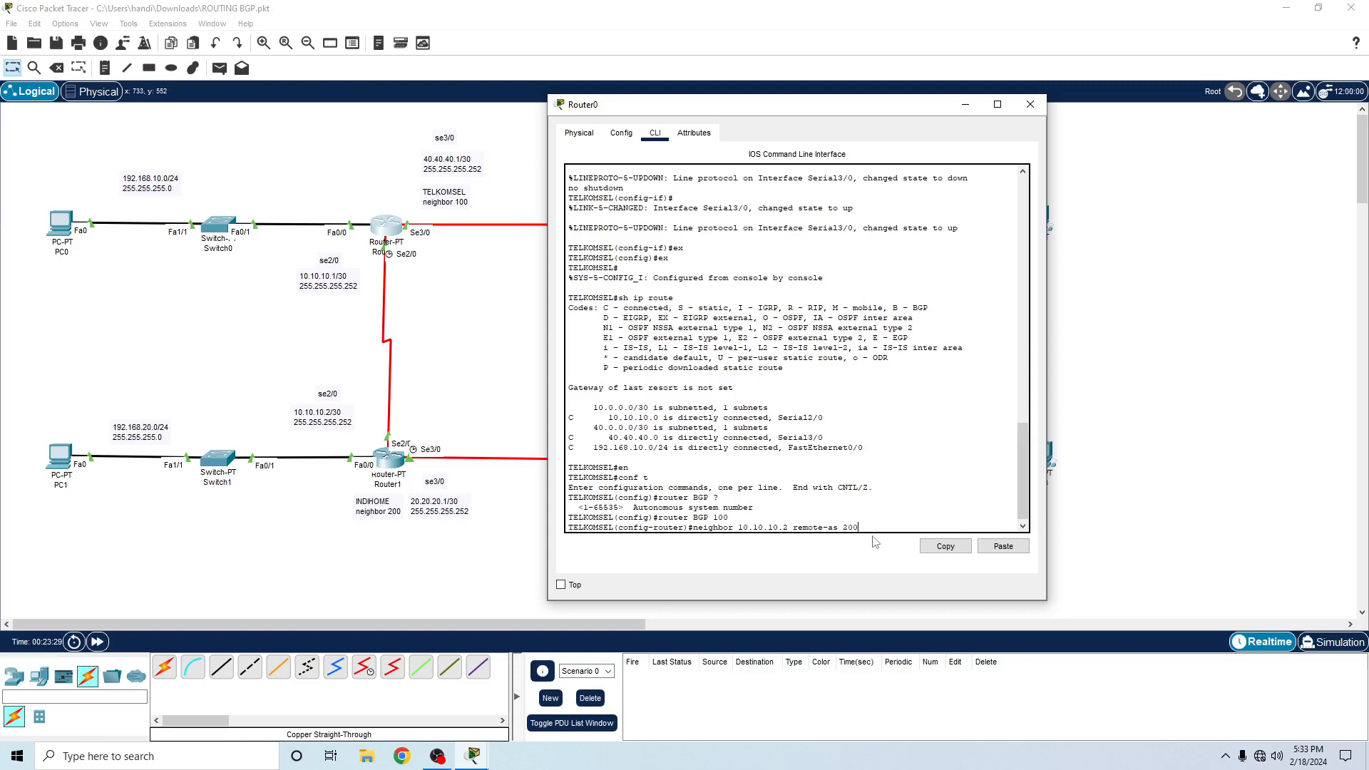
key(Return)
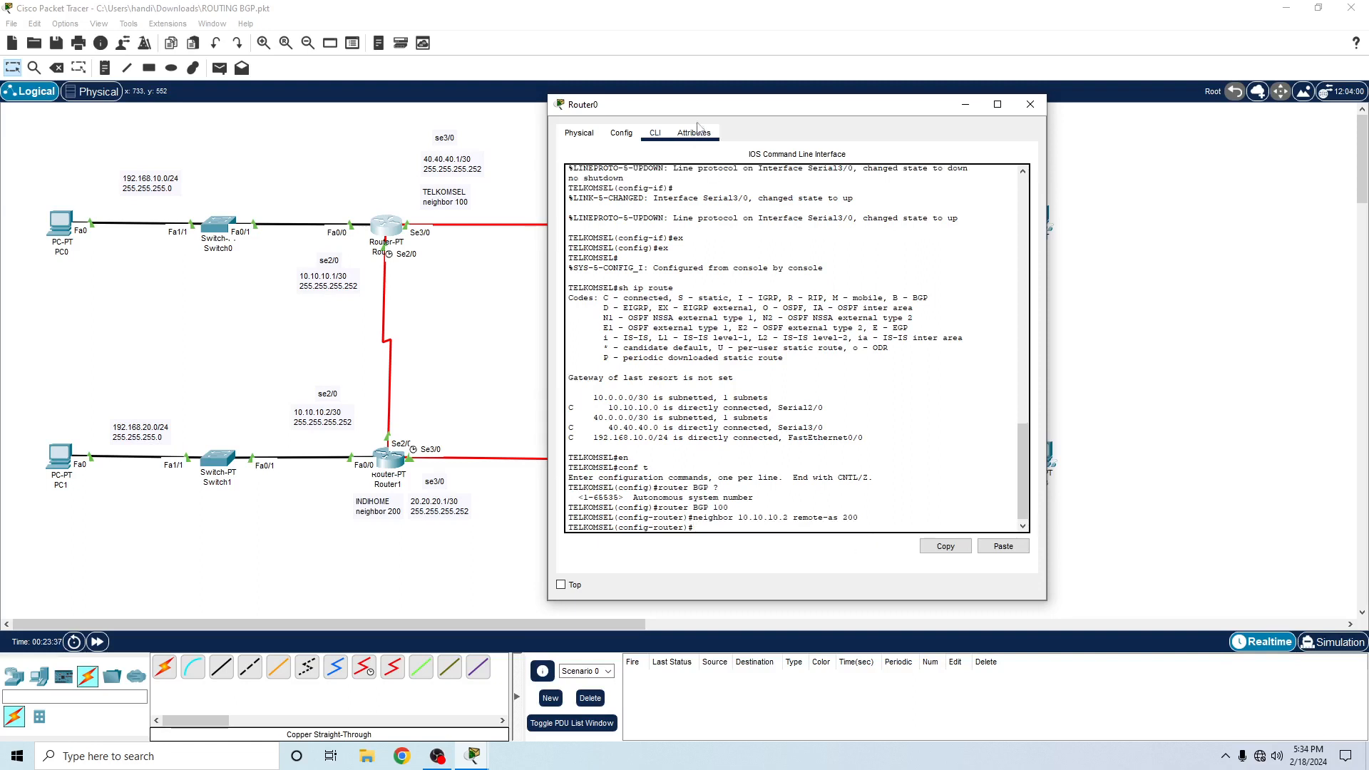
- Move Router0's window clear of the topology and add BGP neighbor 40.40.40.2 with remote-as 300
drag(701, 110, 882, 102)
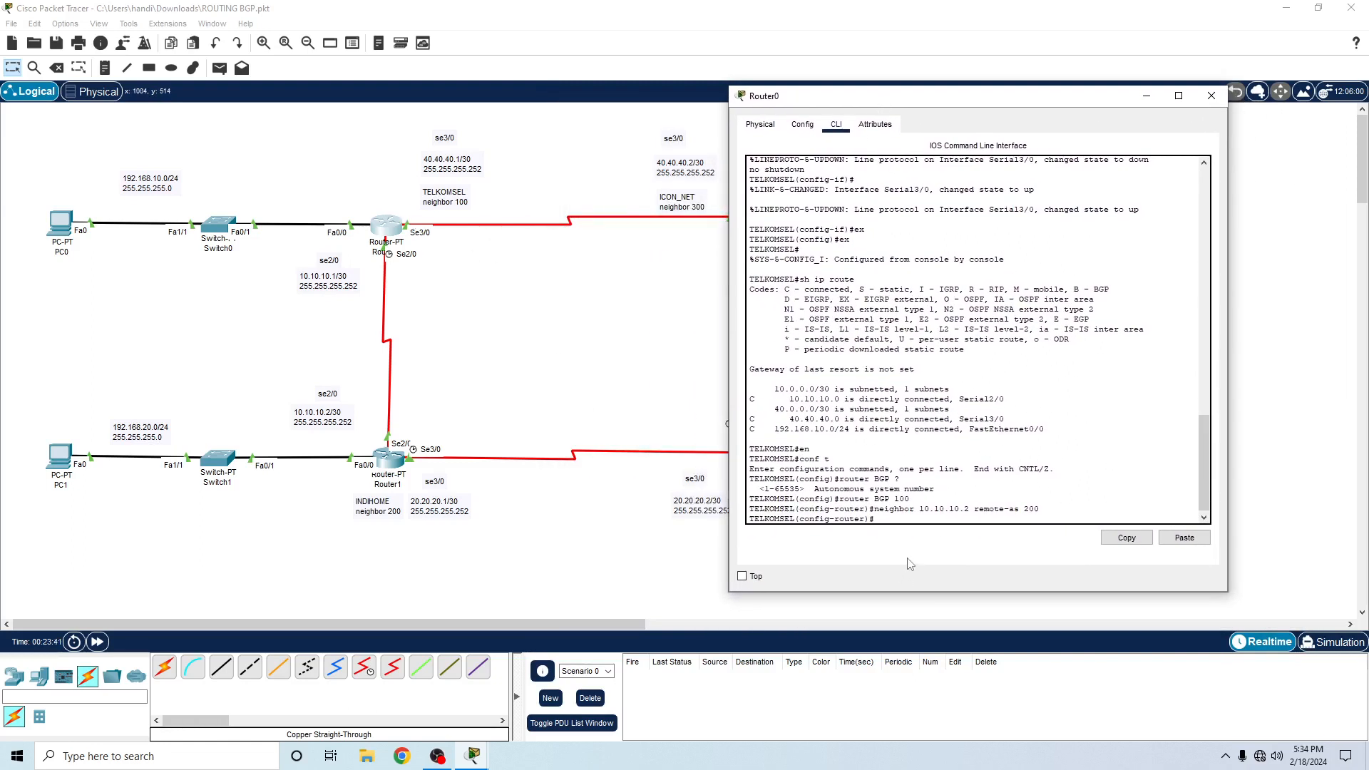
text(neighbor)
drag(855, 102, 921, 93)
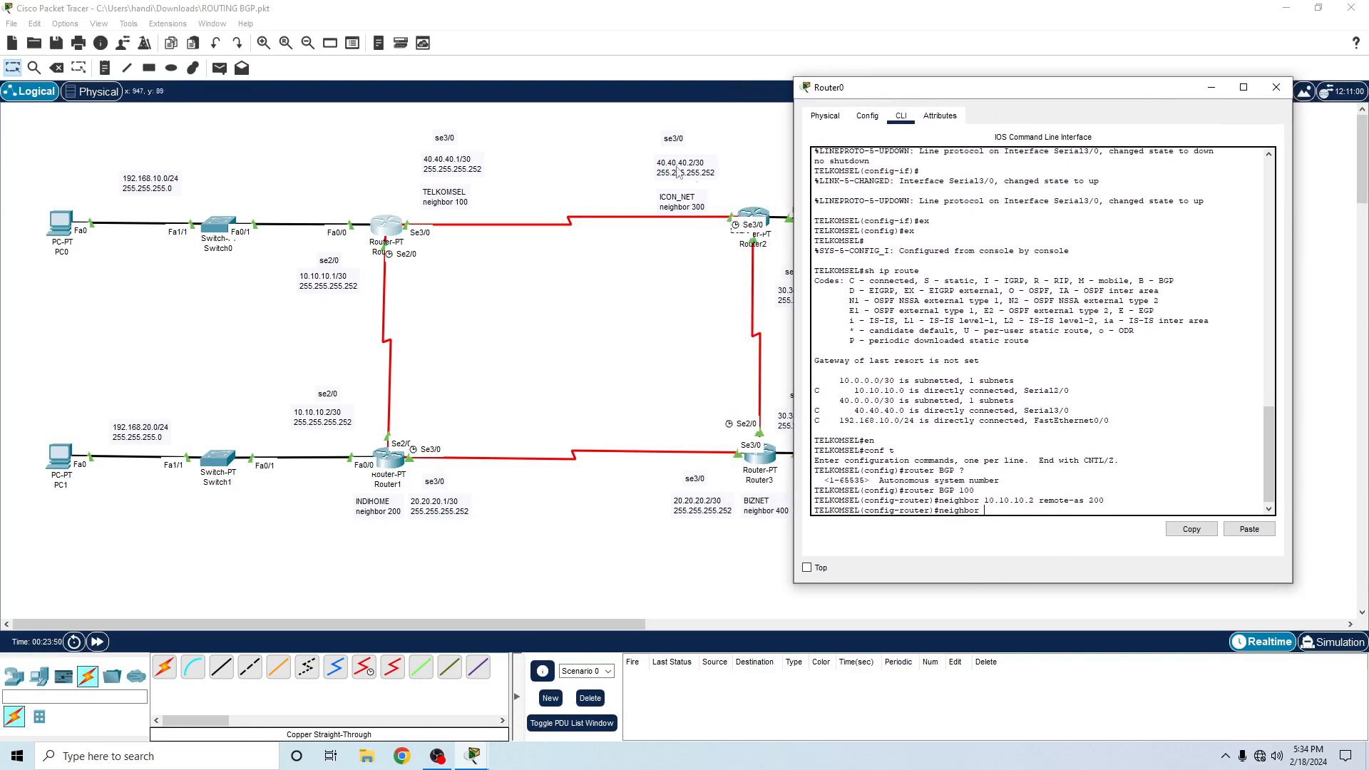
text(40.40.40.2 remo)
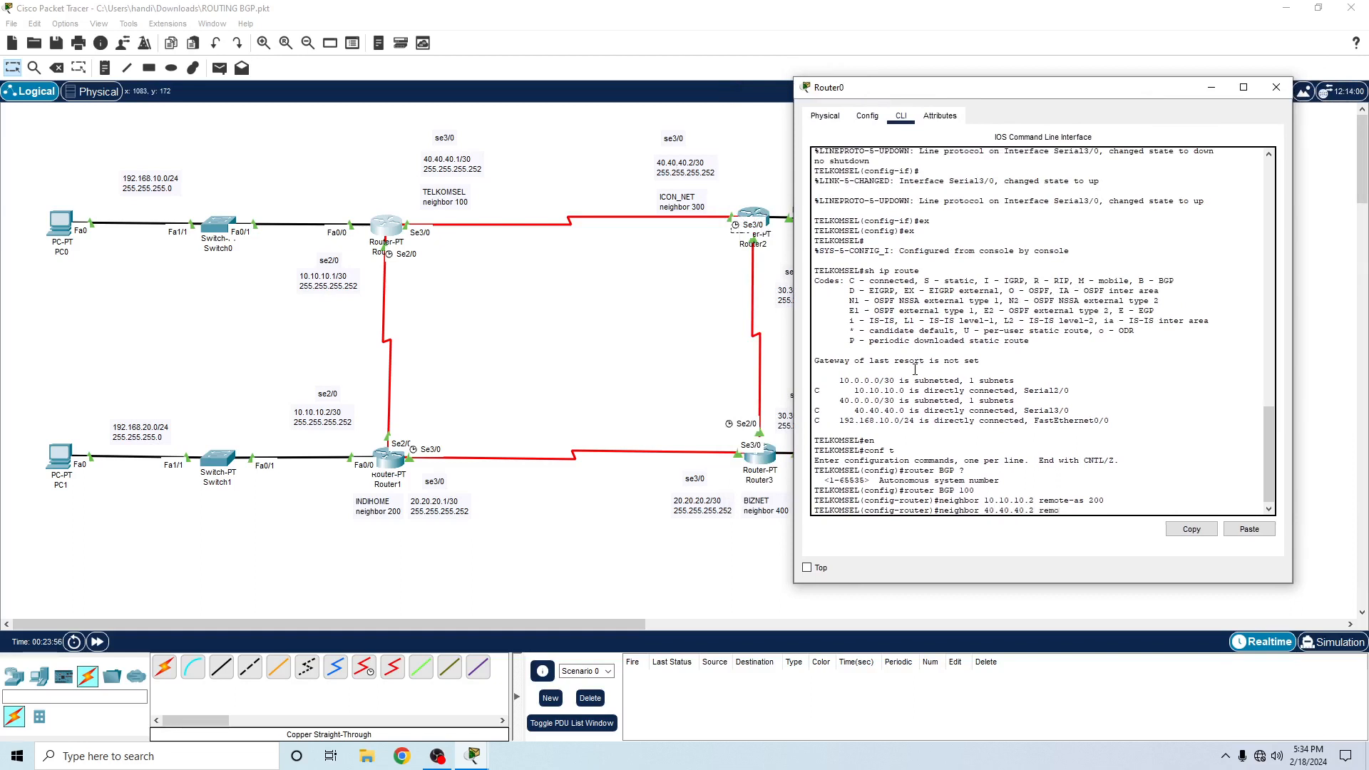
text(te-as)
text(300)
key(Return)
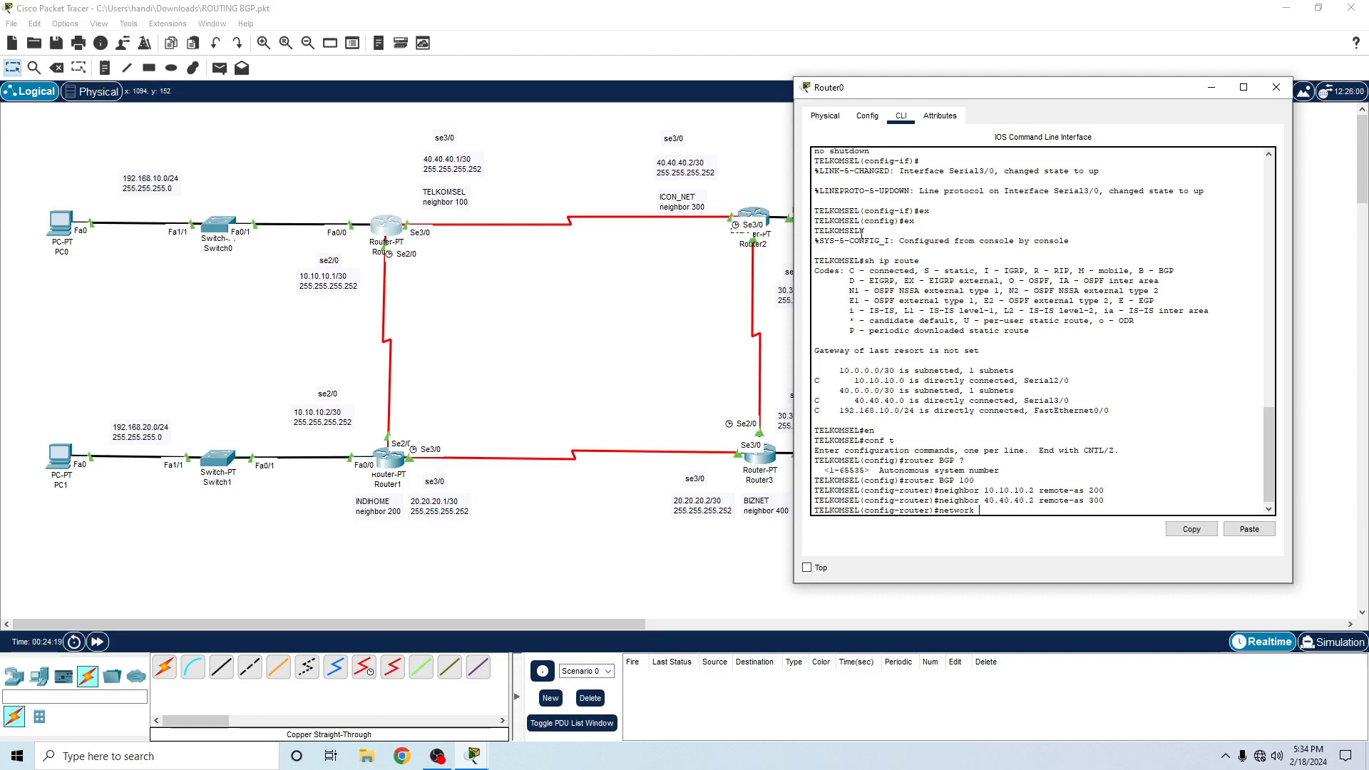
- Advertise network 10.10.10.0 with mask 255.255.255.252 in Router0's BGP process
text(10.10.10.0 mask 255.255.255.252)
key(Return)
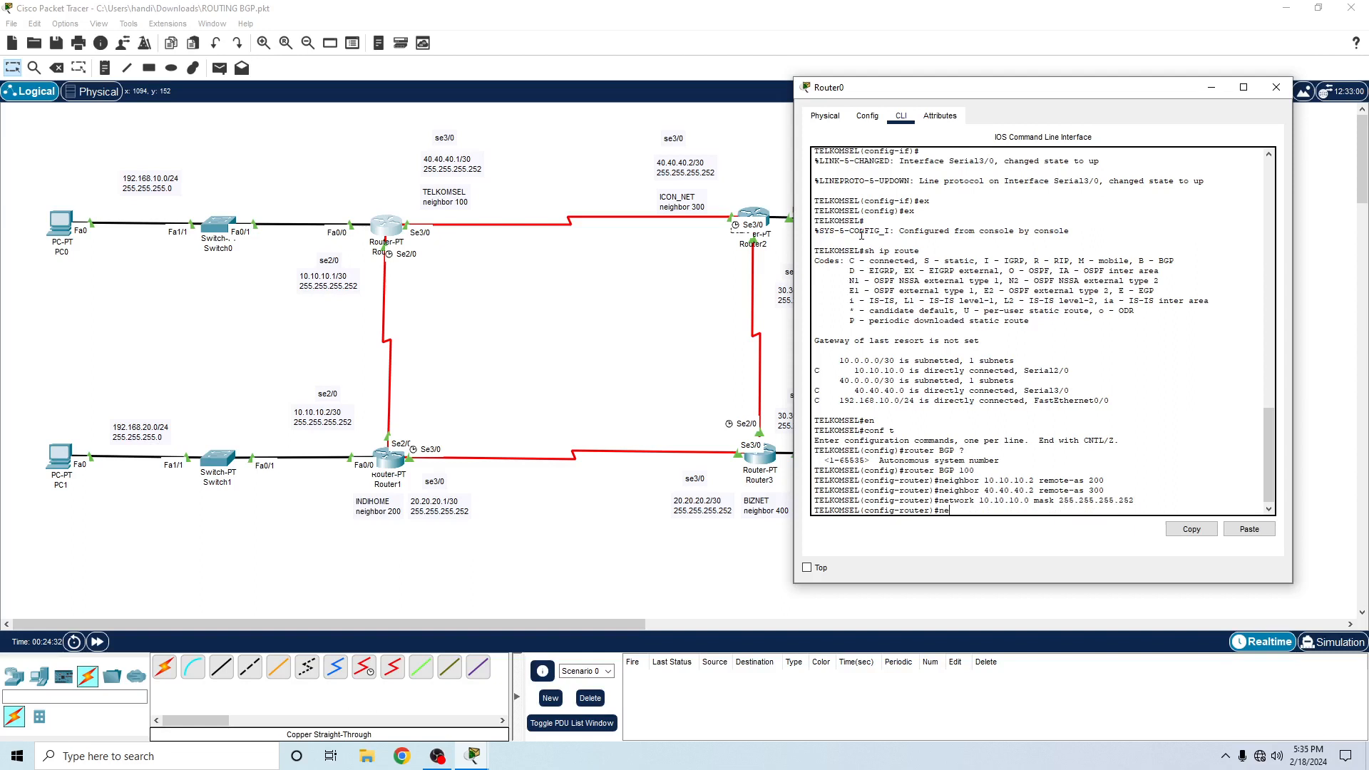
- Advertise network 40.40.40.0 with mask 255.255.255.252 in Router0's BGP process
text(network 40.40.40.0 mask 255.255.255.252)
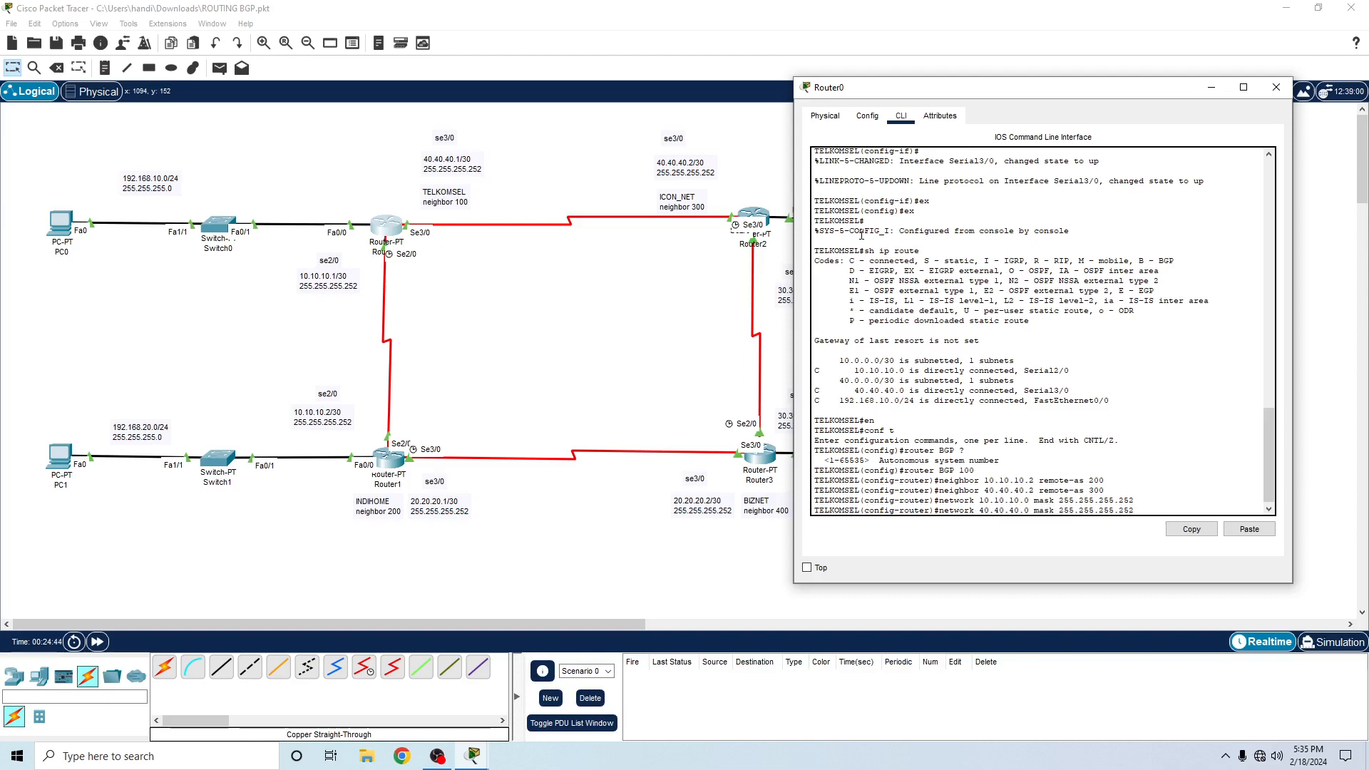
key(Return)
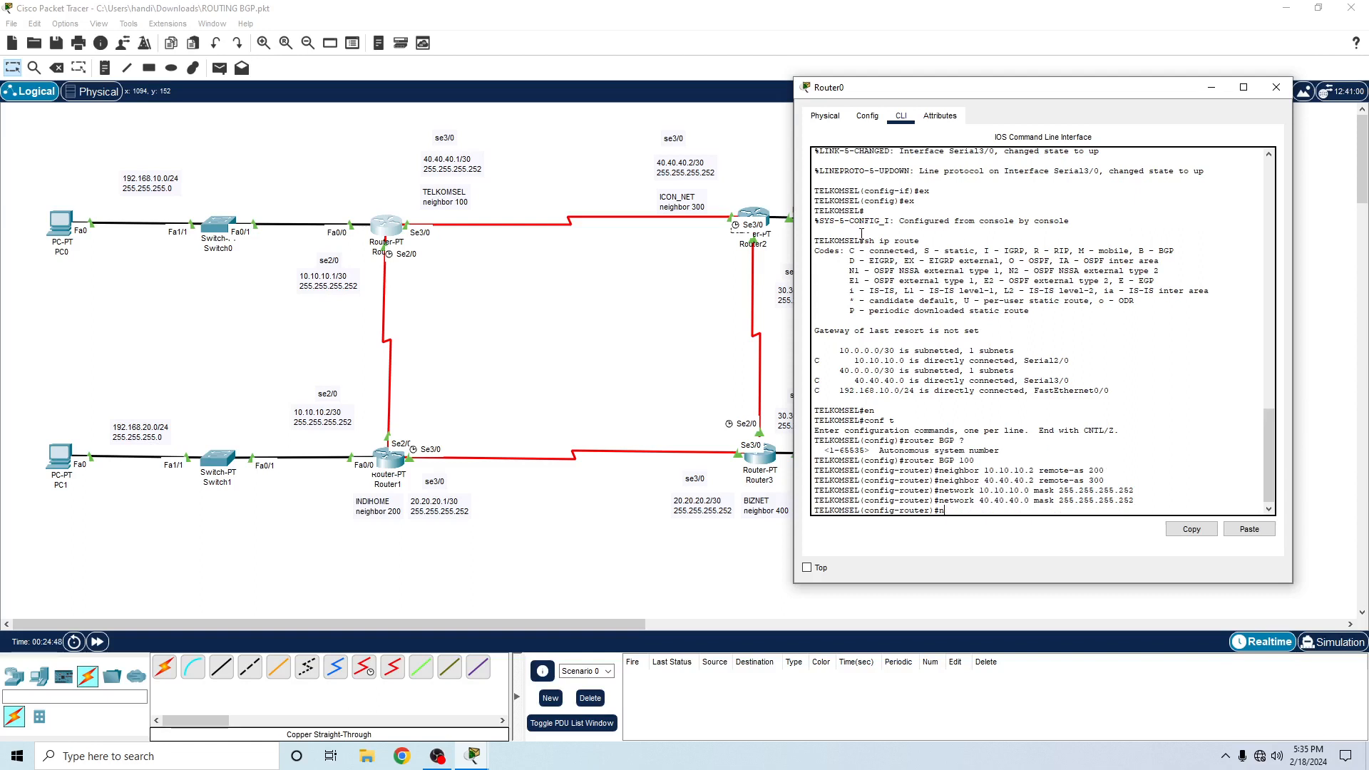
- Advertise Router0's LAN network 192.168.10.0 with mask 255.255.255.0 in BGP
text(network)
text(192.168.10.0 mask 255.255.255)
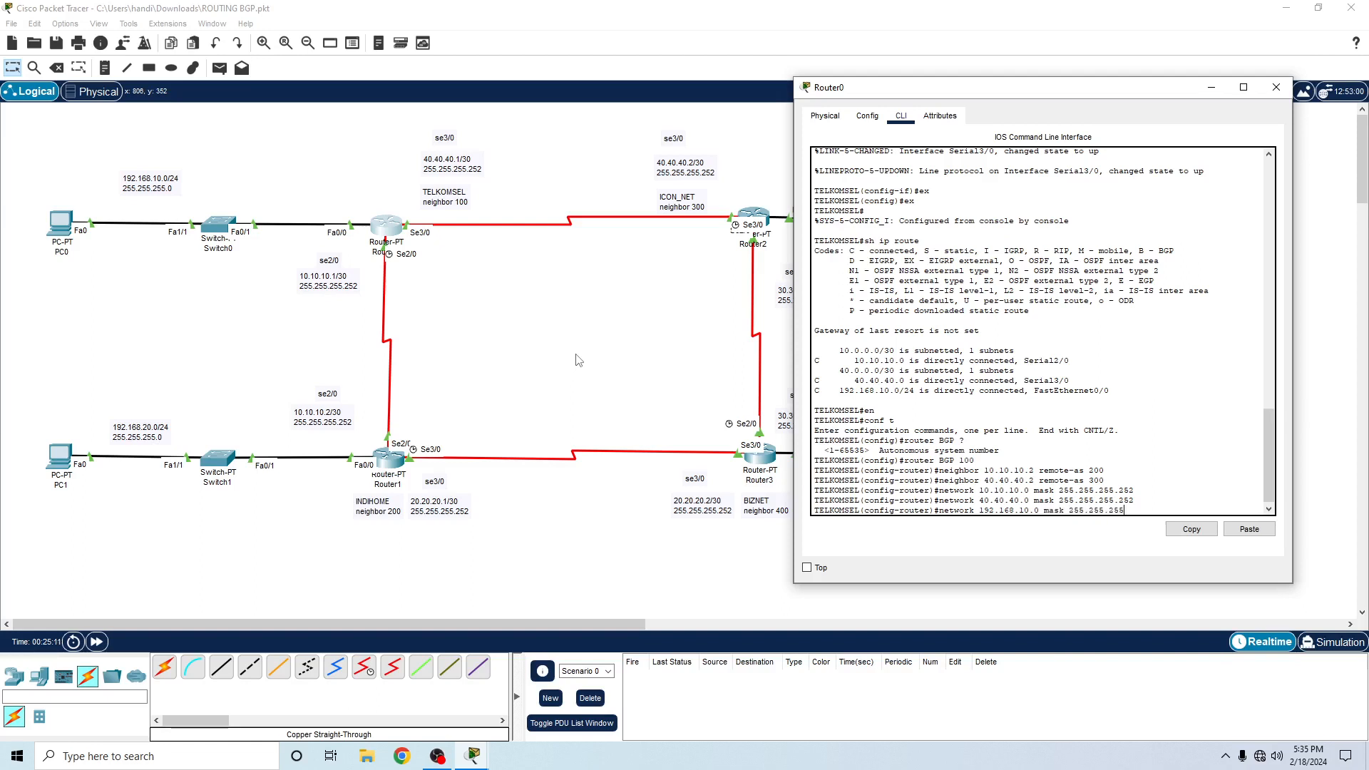
text(.0)
key(Return)
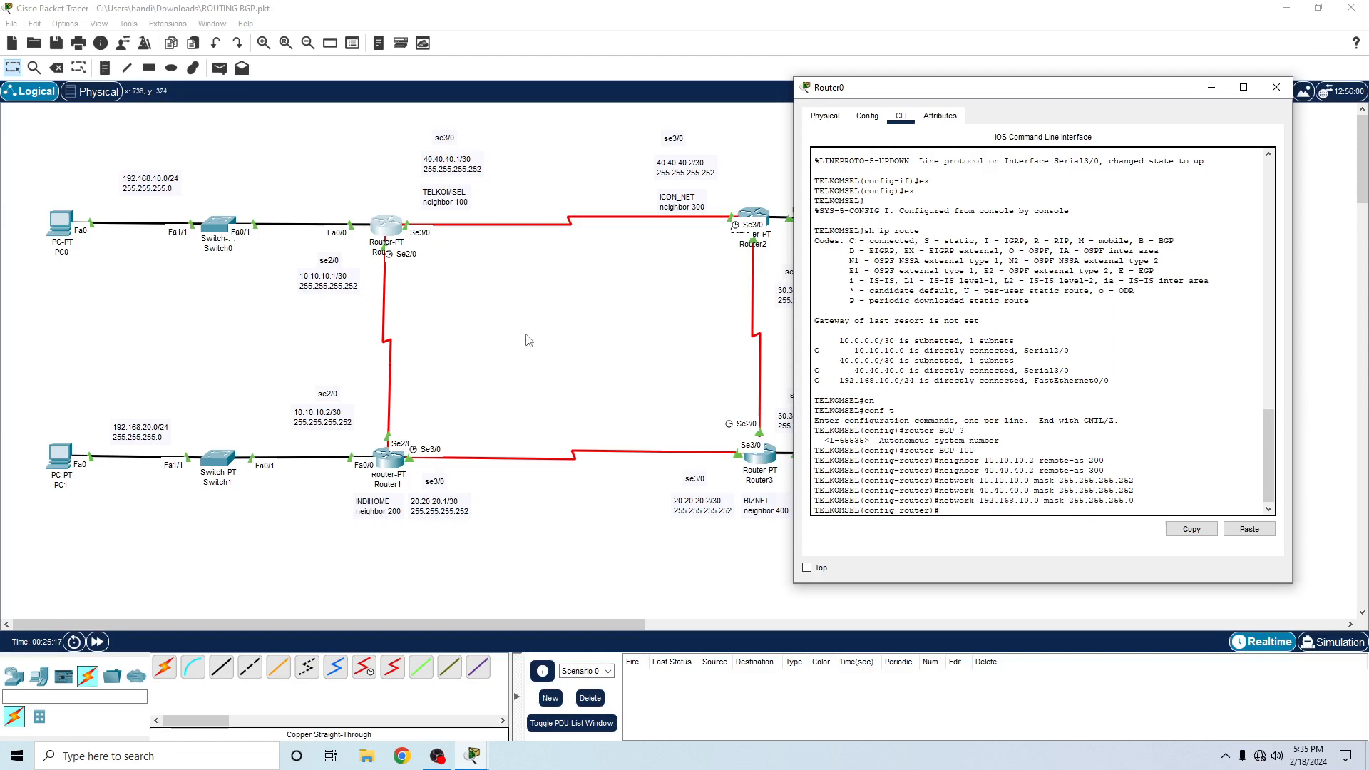
- Open Router1's CLI, move its window clear of the topology, and exit configuration mode to restart the console session
click(389, 462)
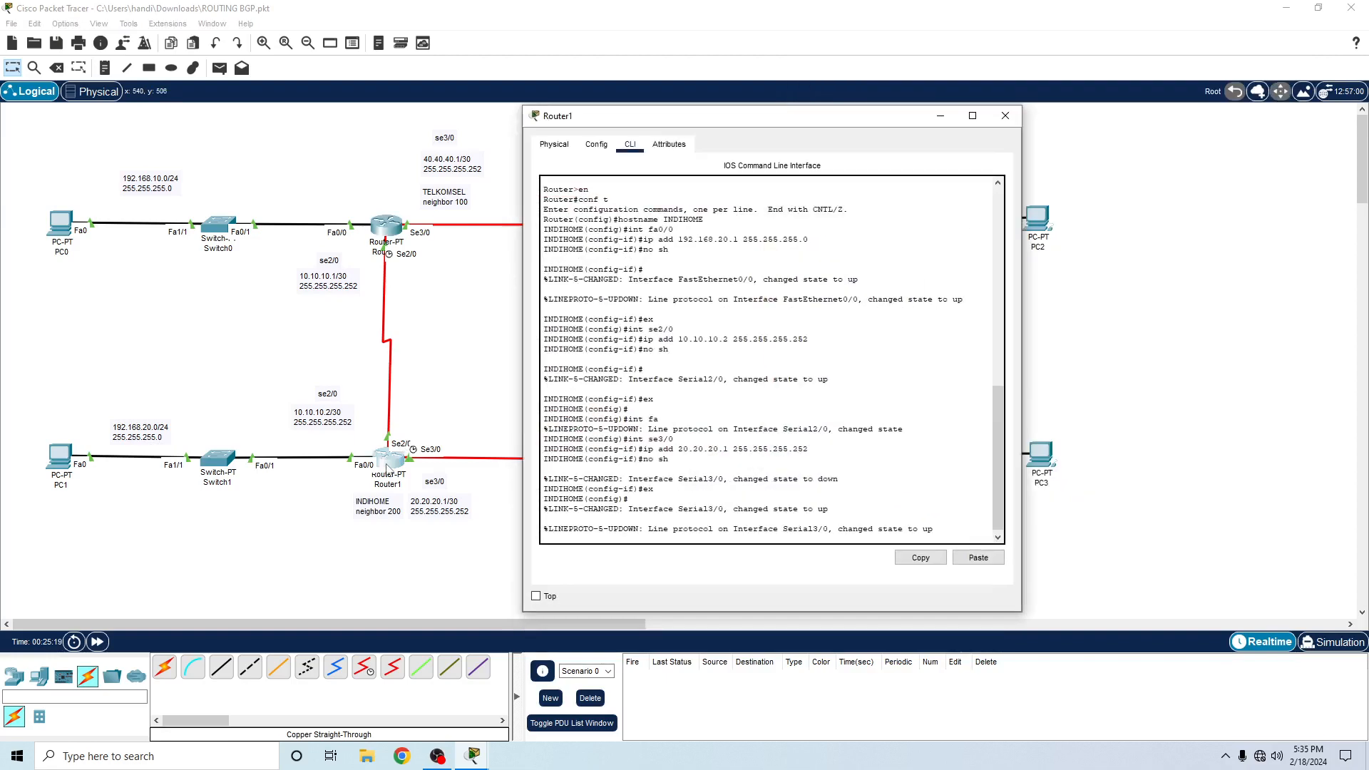
drag(747, 121, 923, 62)
key(Return)
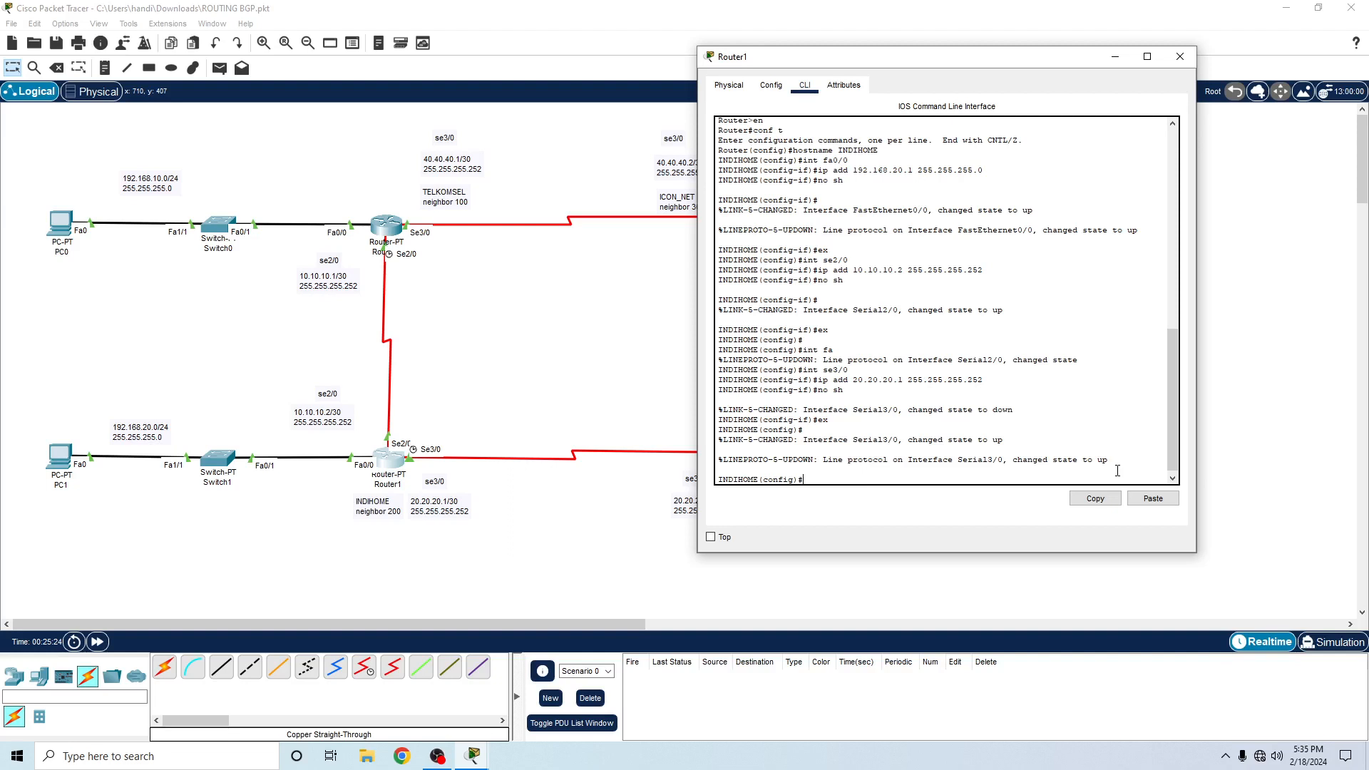
text(ex)
key(Return)
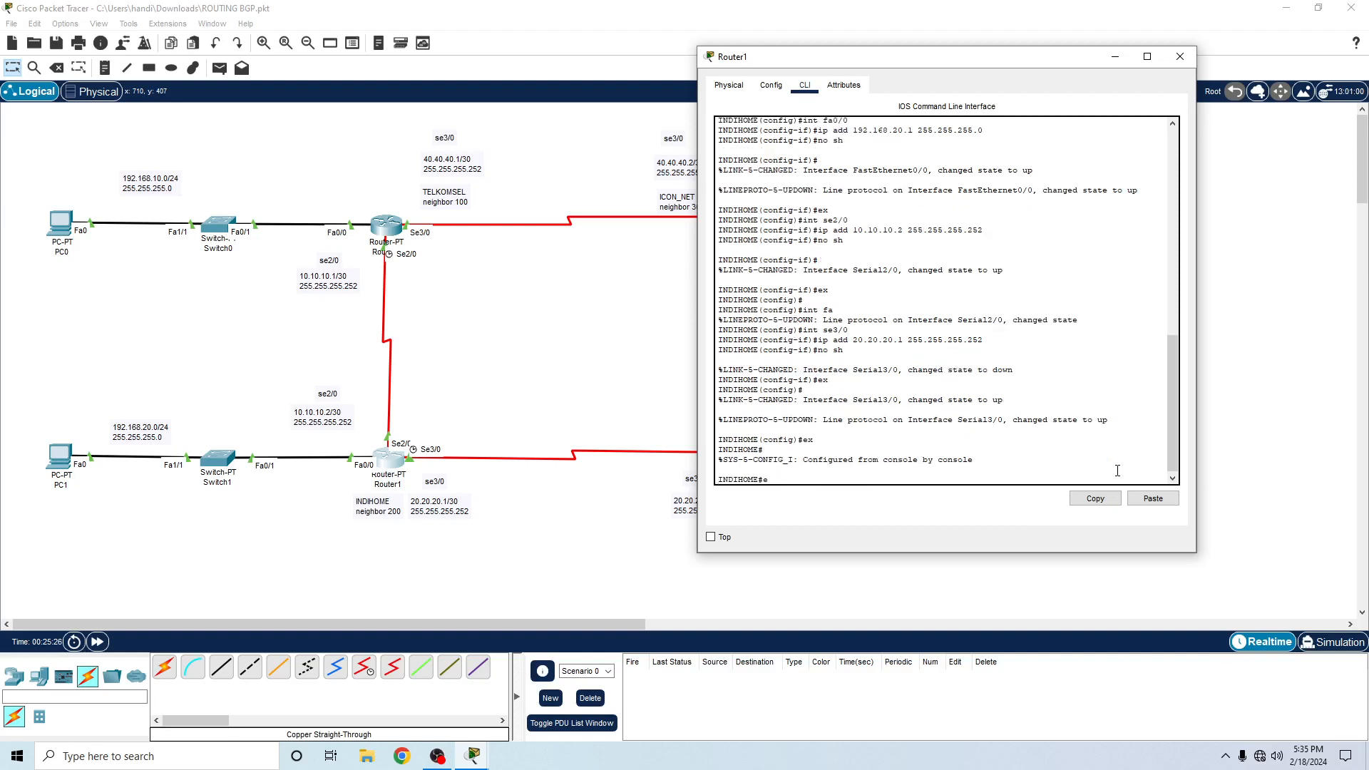
text(ex)
key(Return)
key(Return)
- Enter privileged mode and global configuration mode on Router1 with en and conf t
text(e)
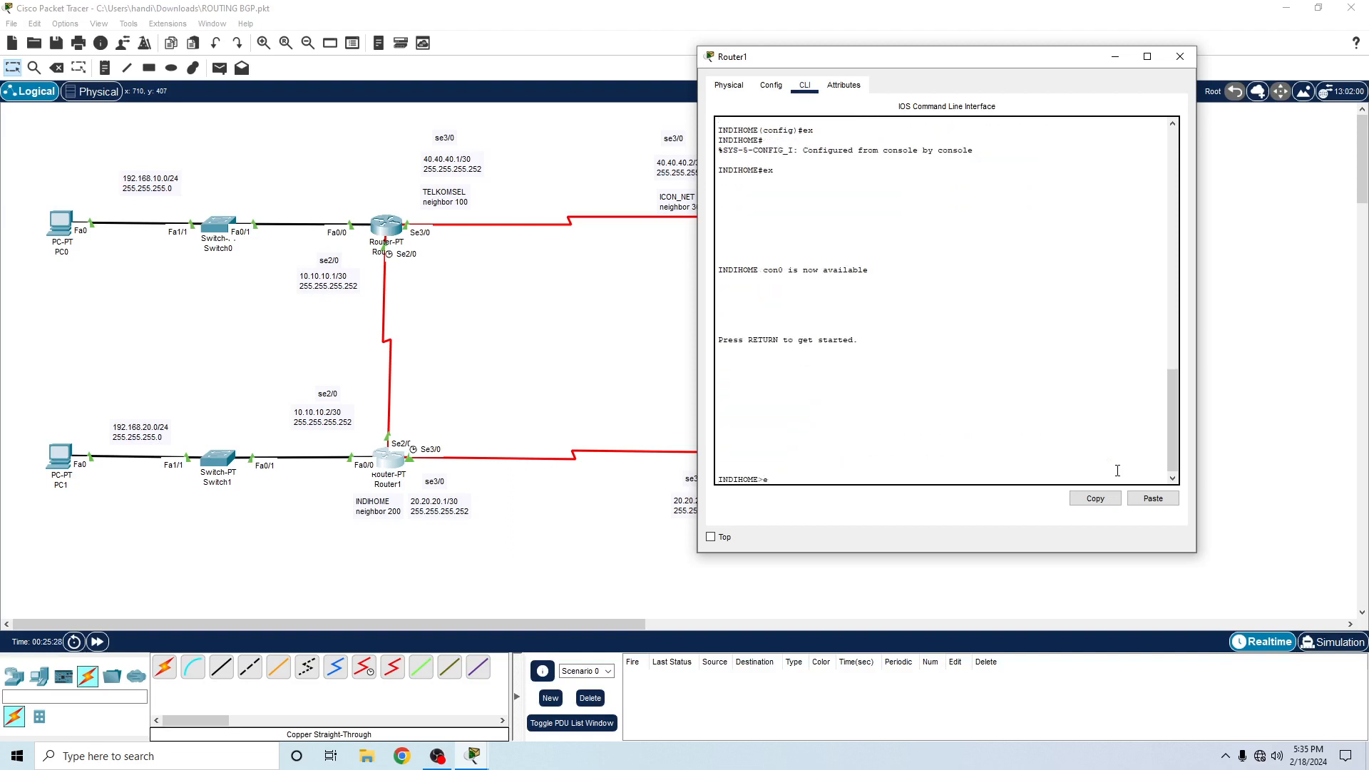
text(n)
key(Return)
text(conf)
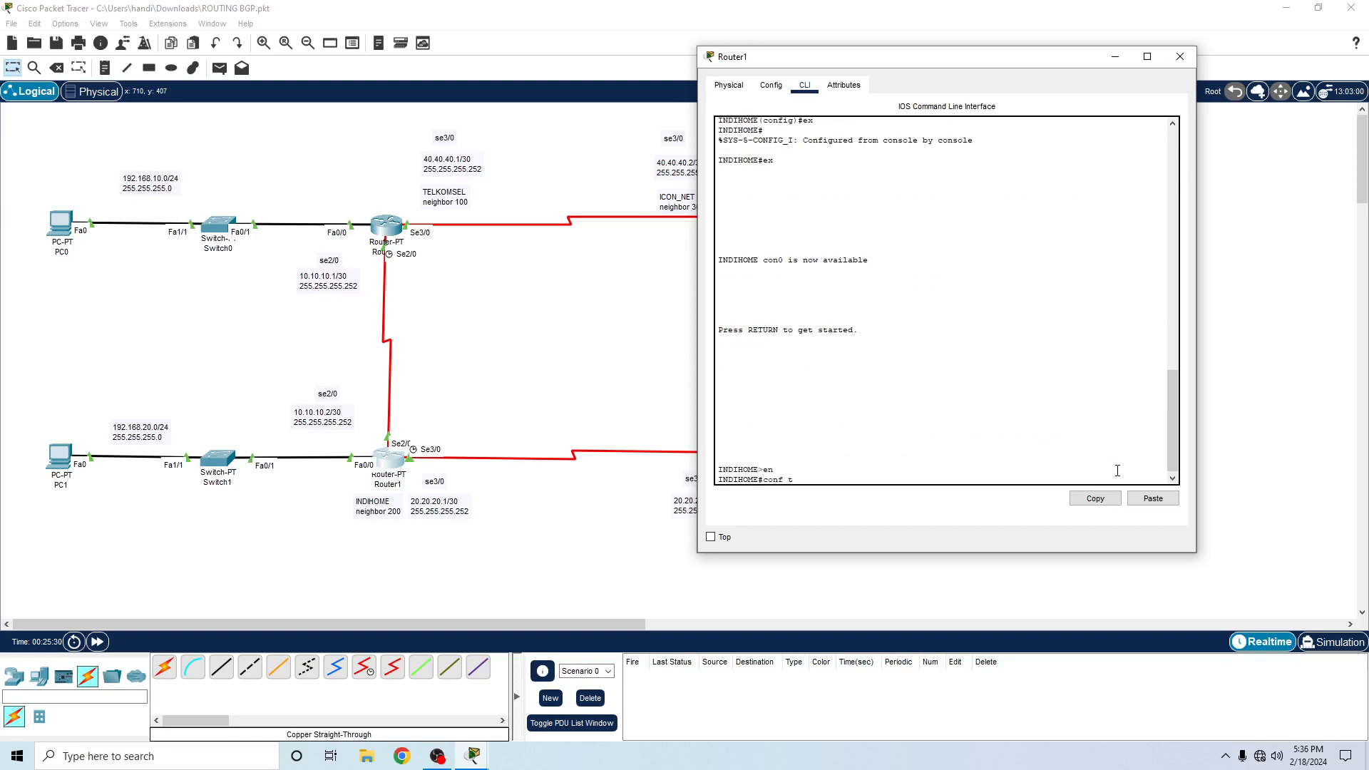
text( t)
key(Return)
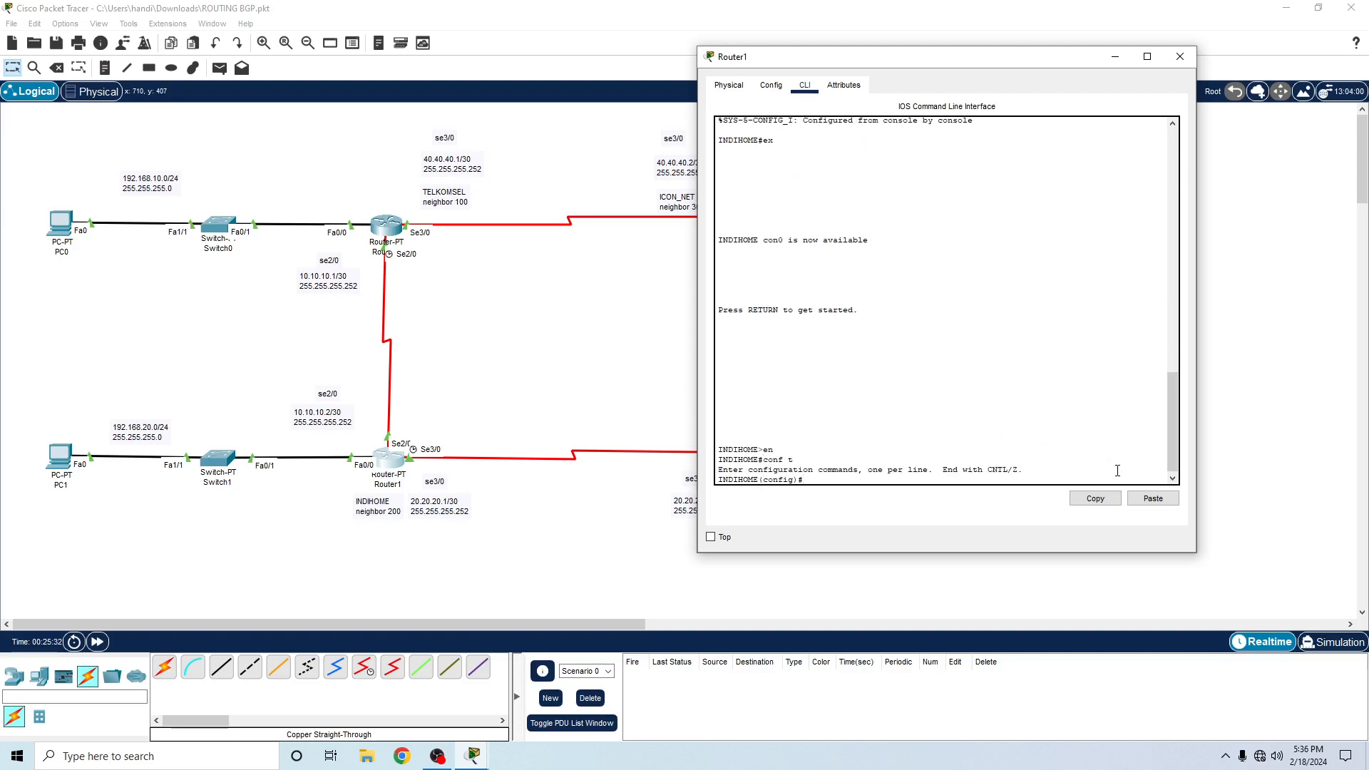
- Query the accepted autonomous system numbers for router BGP and start Router1's BGP process with AS 200
text(router BGP ?)
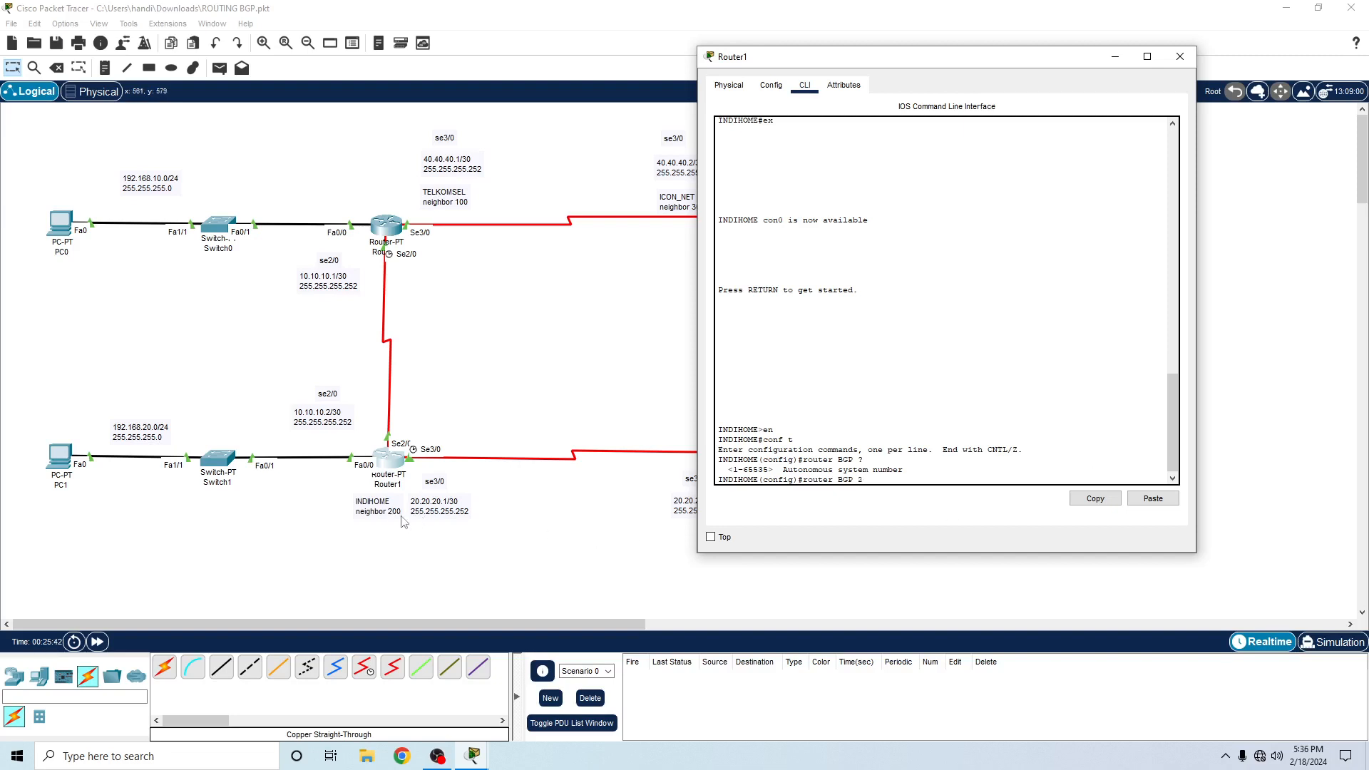
text(200)
key(Return)
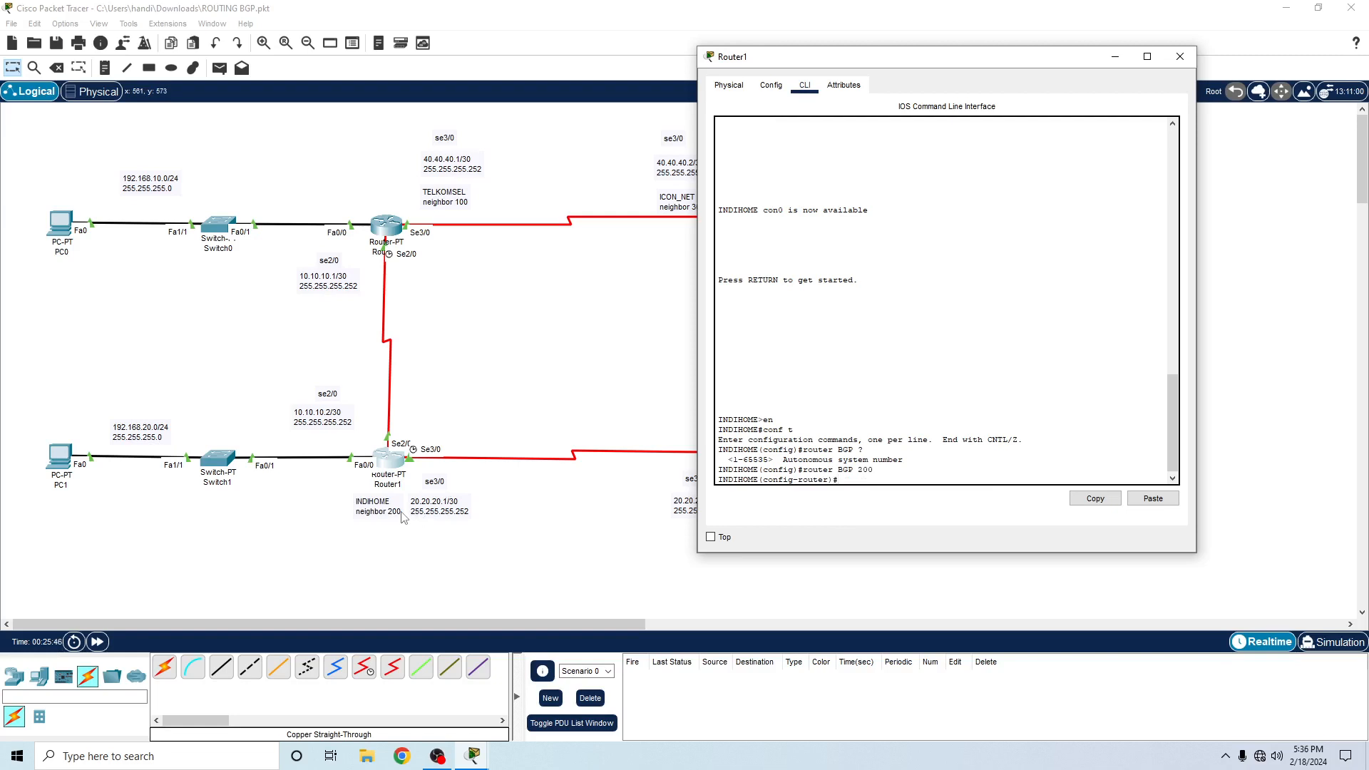
- Add BGP neighbor 10.10.10.1 with remote-as 100 on Router1, checking Router0's BGP configuration for the AS number
text(neighbor)
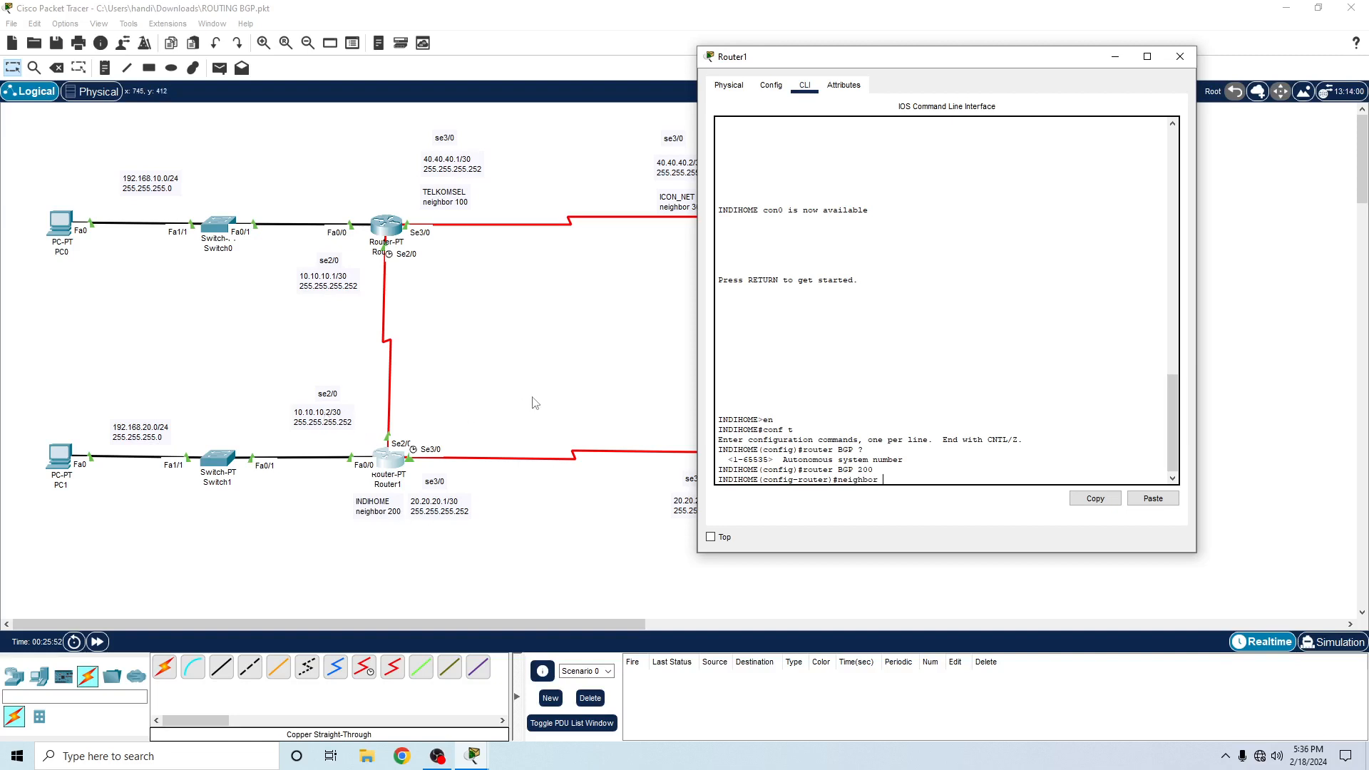
text(10.10.10.1)
click(383, 236)
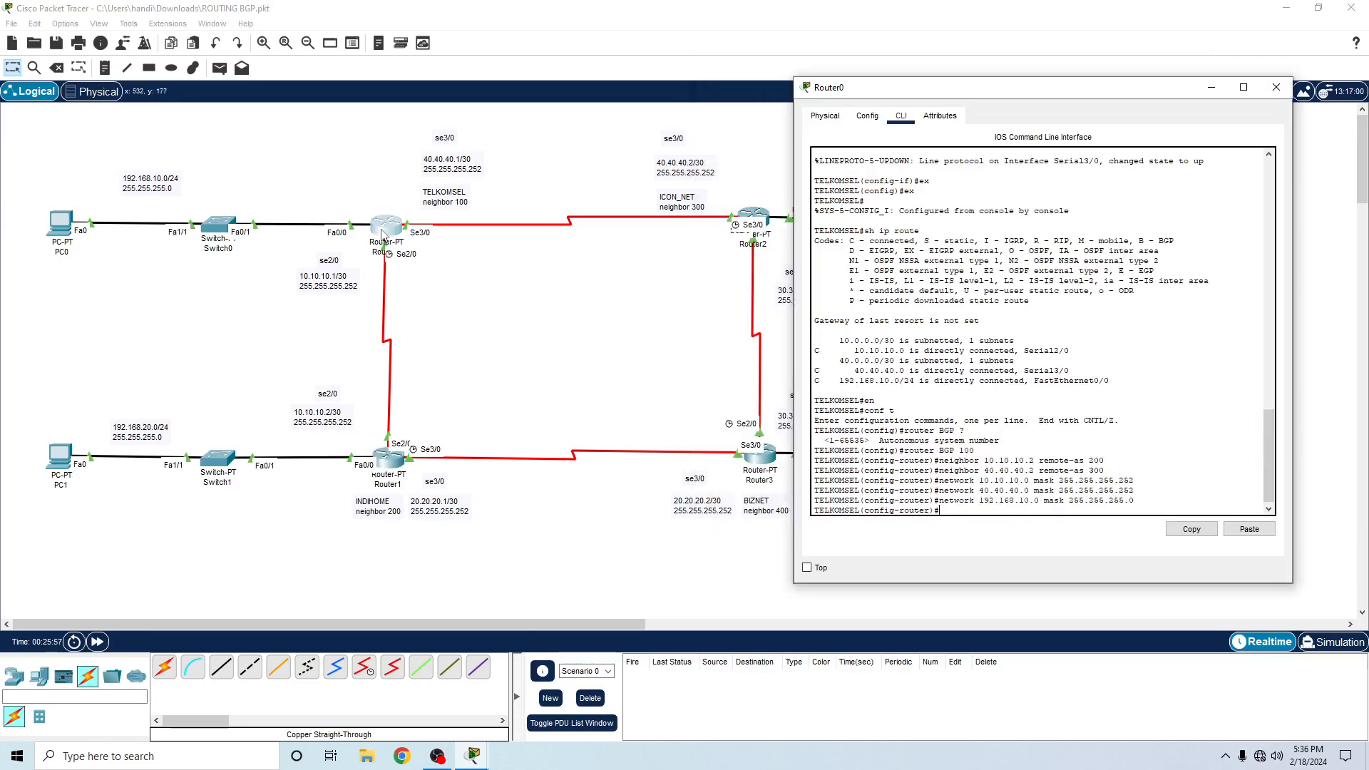
click(395, 463)
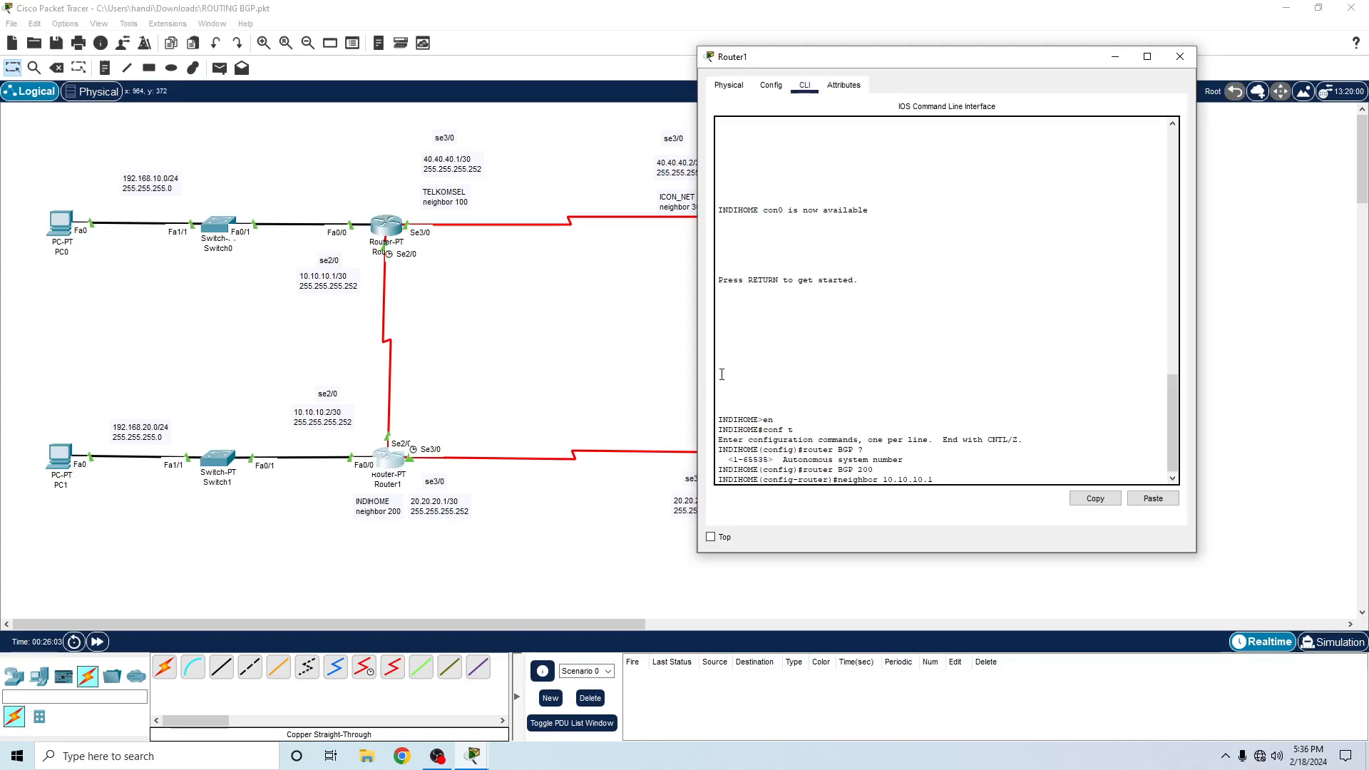
text(remote-as 100)
key(Return)
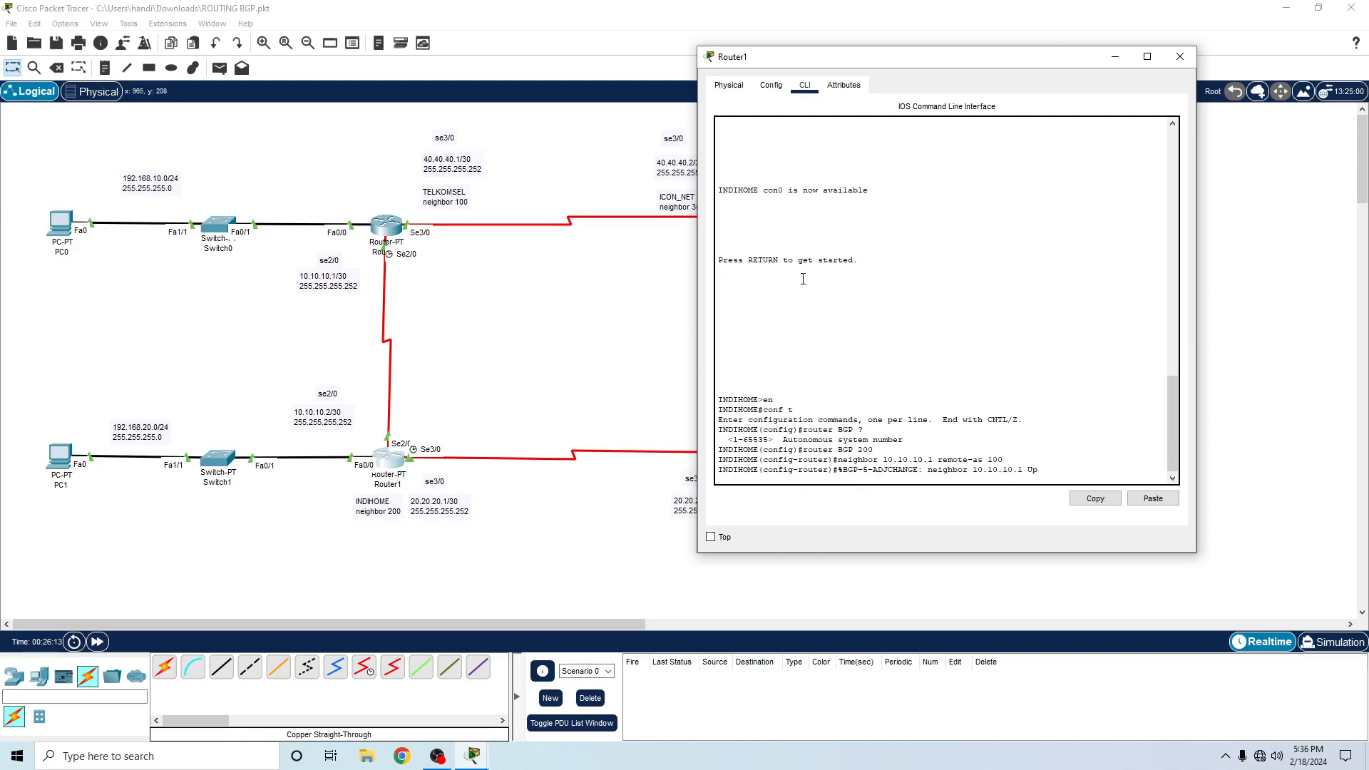
key(Return)
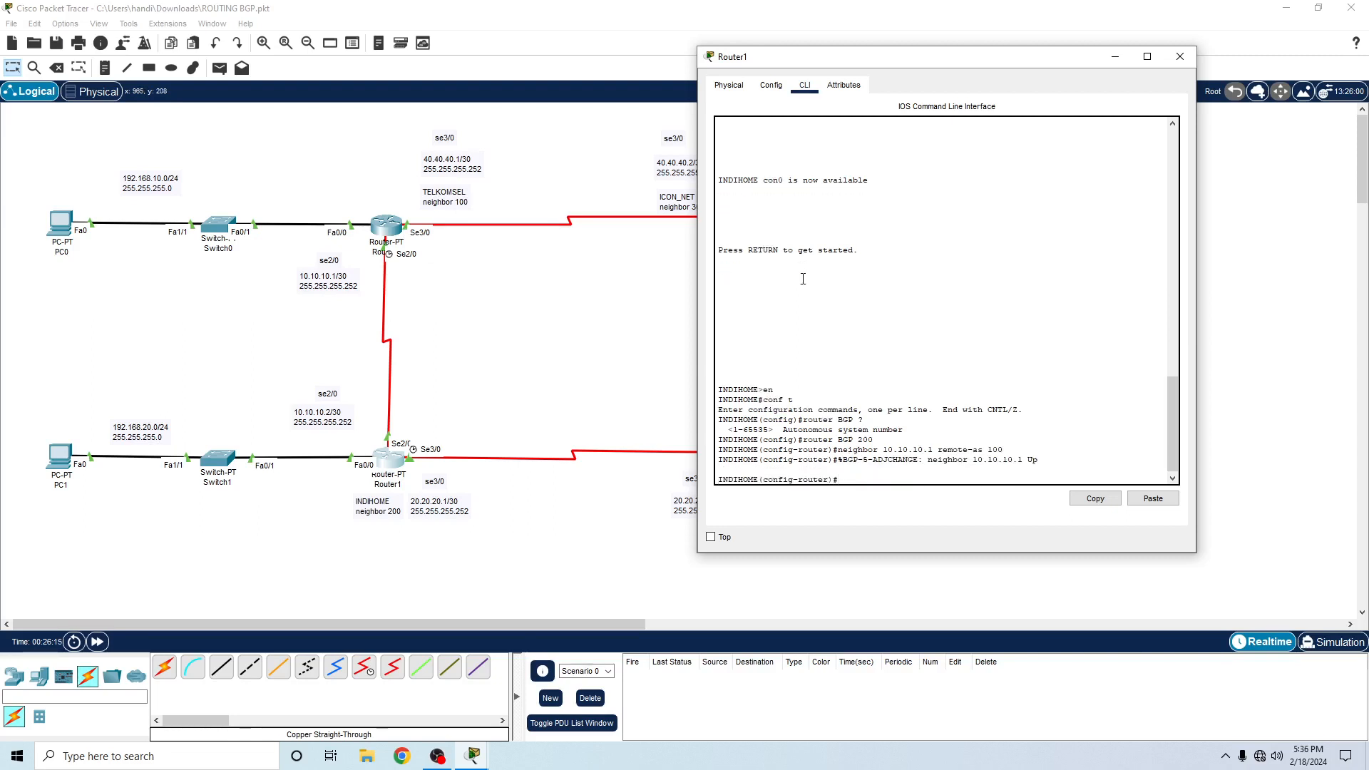
- Begin a second BGP neighbor command on Router1 and move its window clear of Router2 and Router3
text(neighbor 1)
drag(785, 65, 946, 85)
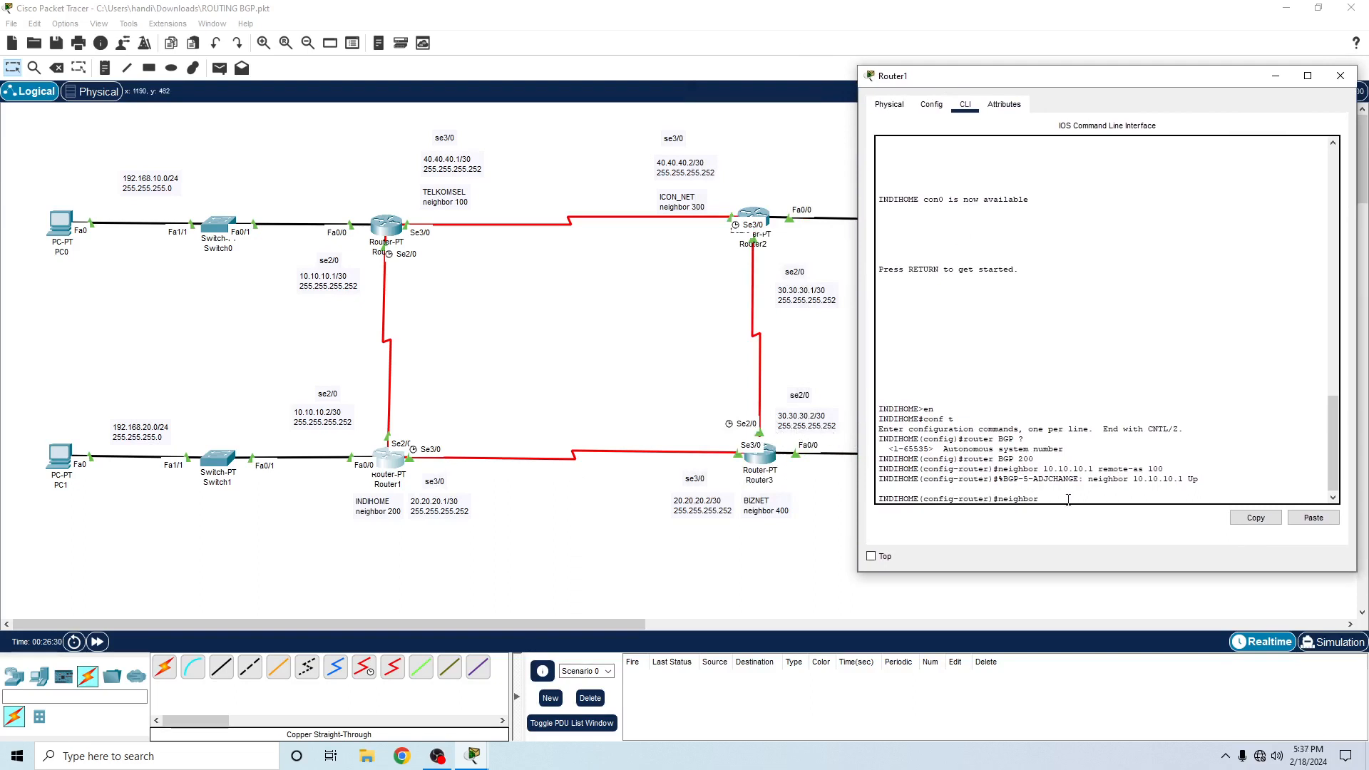
- Complete Router1's second BGP neighbor command with neighbor address 20.20.20.2 and remote-as 400
text(30.30.30)
double_click(1045, 504)
key(BackSpace)
key(BackSpace)
key(BackSpace)
key(BackSpace)
key(BackSpace)
key(BackSpace)
key(BackSpace)
key(BackSpace)
key(BackSpace)
key(BackSpace)
text(20.20.2 remote-as)
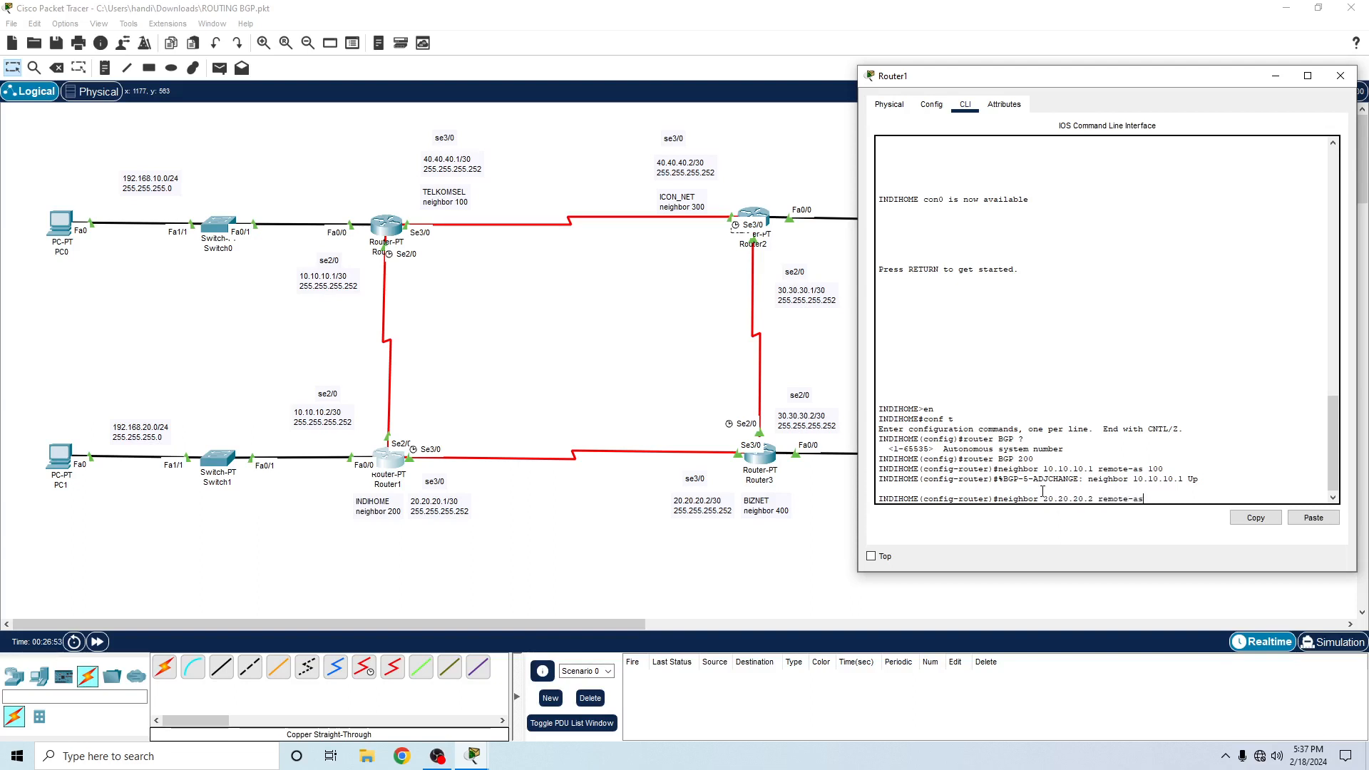
text( 400)
key(Return)
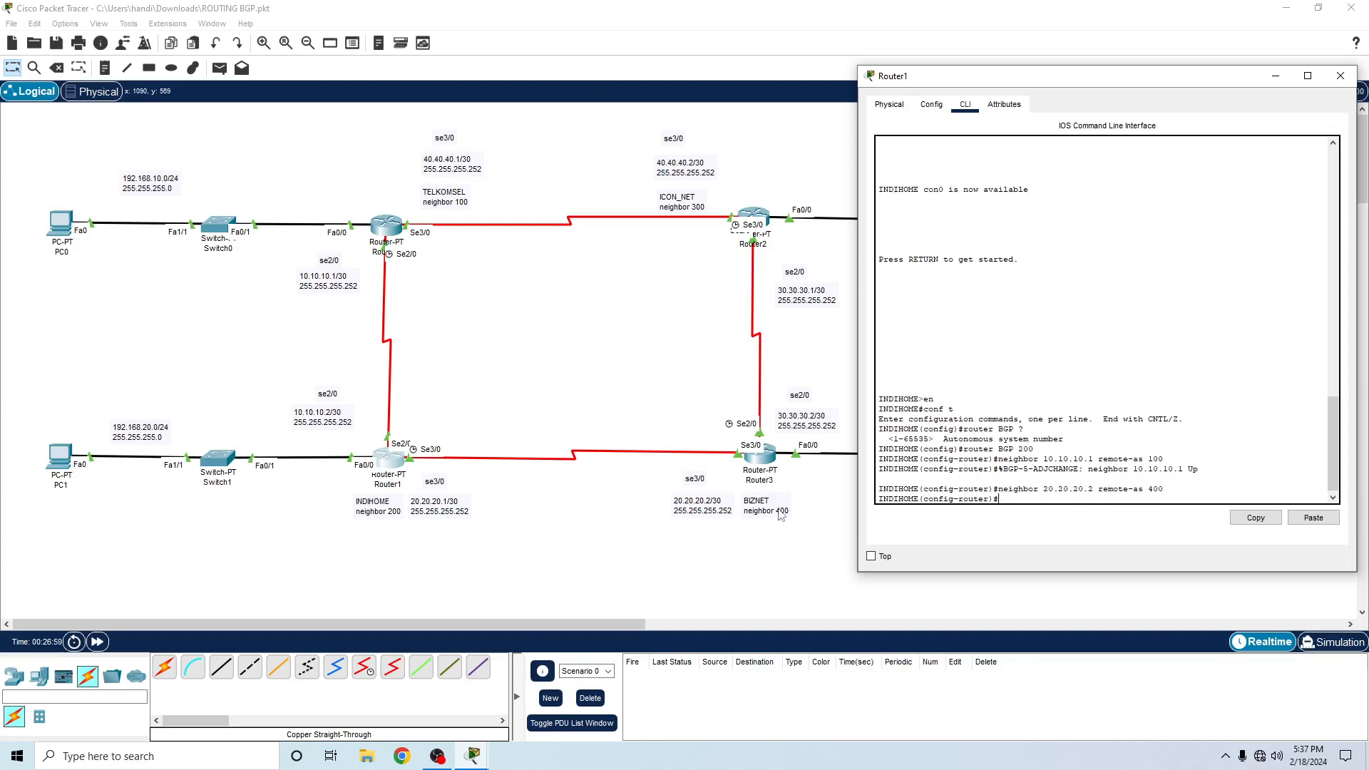
- Advertise network 10.10.10.0 with mask 255.255.255.252 in Router1's BGP process
text(nwe)
text(et)
text(work)
key(BackSpace)
text(10.10.10.0 mask 255.255.255.252)
key(Return)
- Advertise network 20.20.20.0 with mask 255.255.255.252 in Router1's BGP process, correcting the misspelled network keyword
text(n)
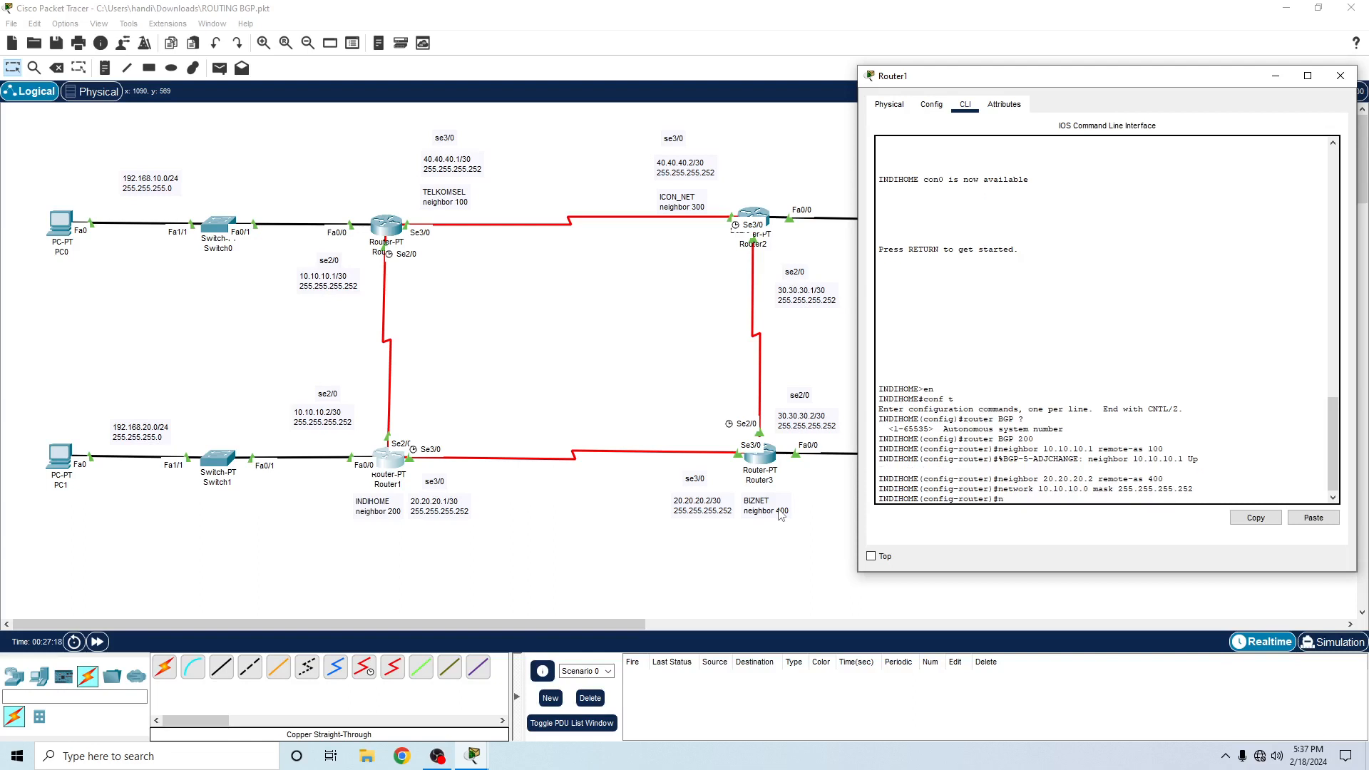
text(wr)
key(BackSpace)
text(w)
text(ork 20.20.20.2)
key(BackSpace)
text(0 mask 255.255.255.252)
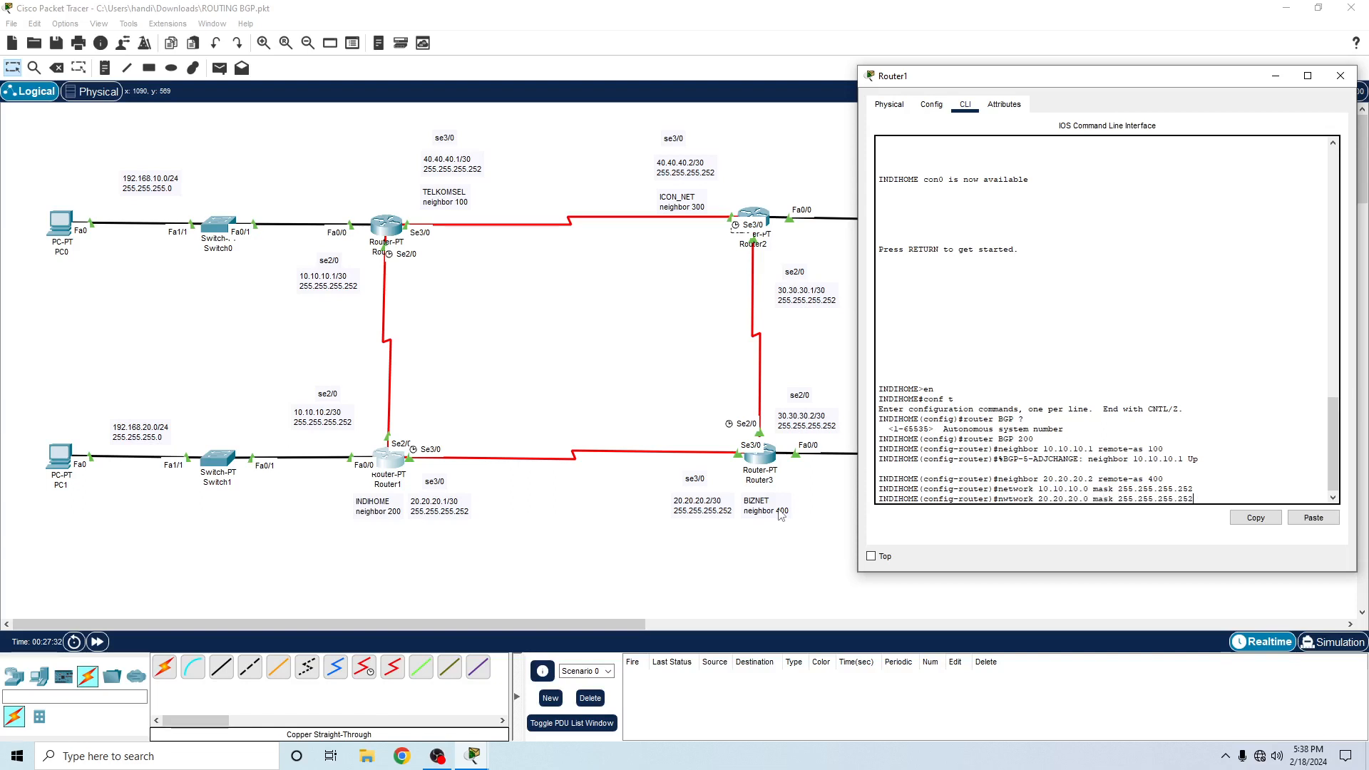
key(Return)
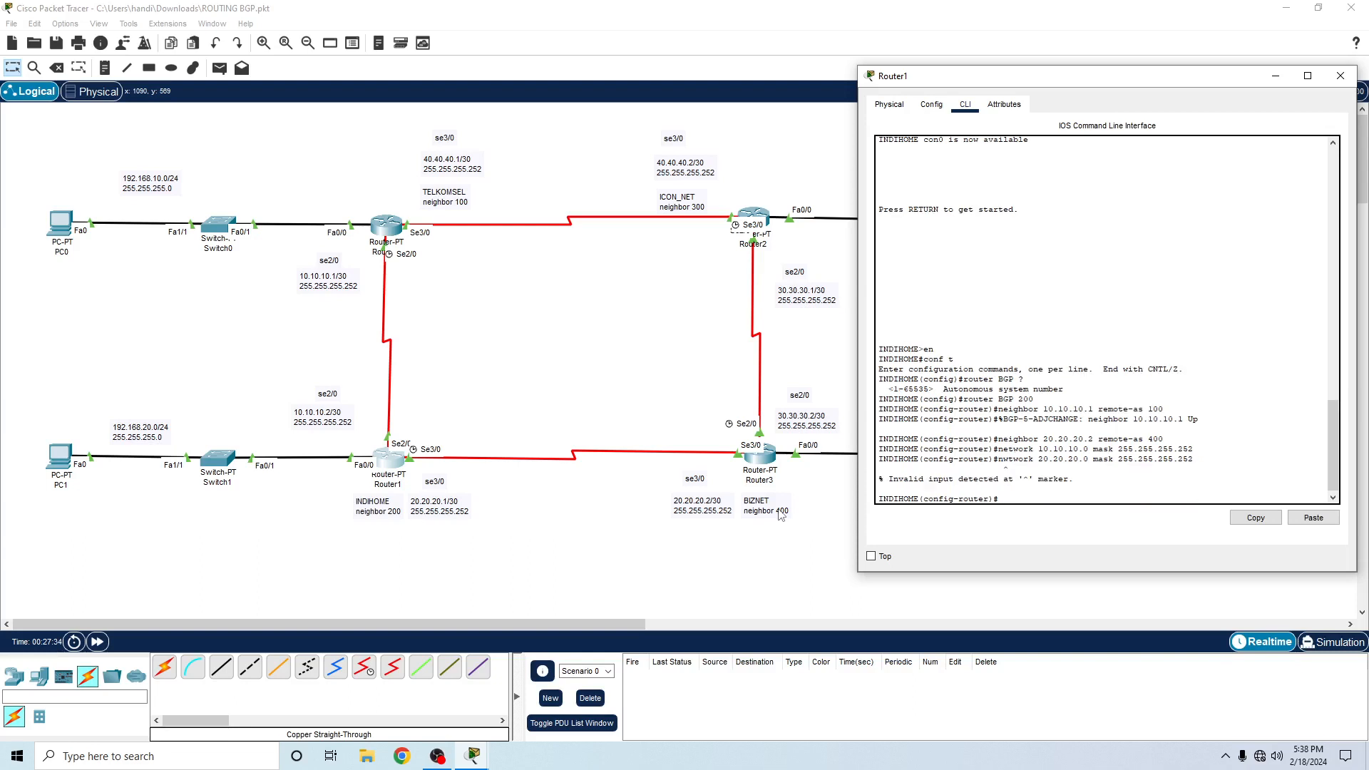
key(Up)
key(BackSpace)
key(BackSpace)
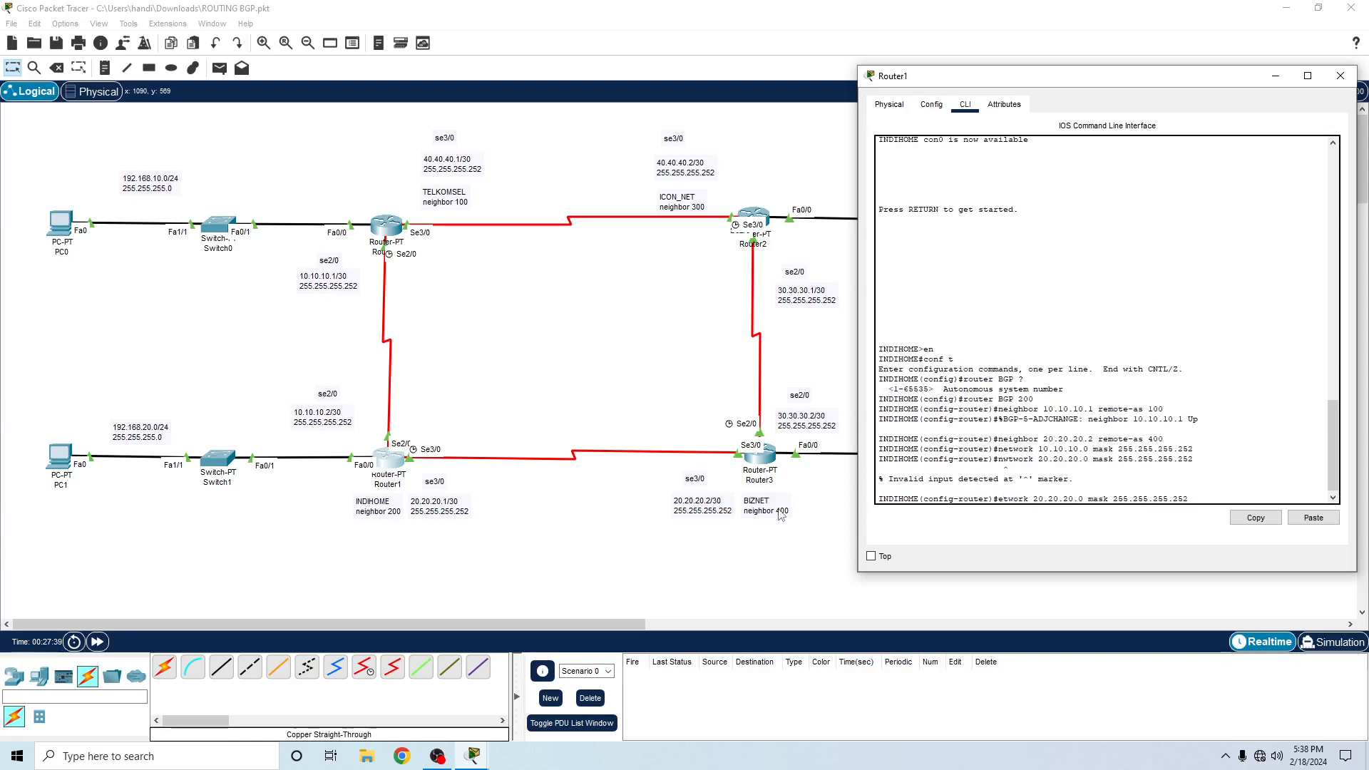
text(ne)
key(Return)
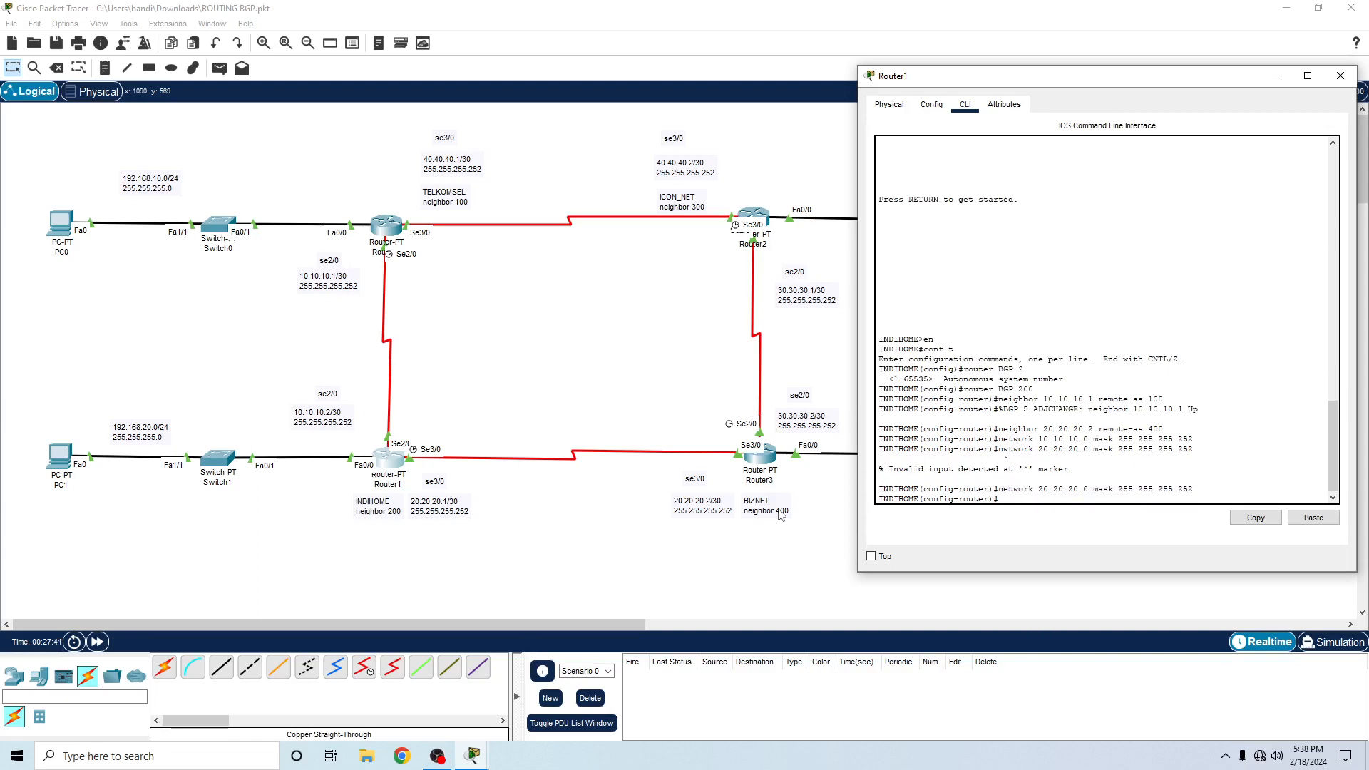
- Advertise Router1's LAN network 192.168.20.0 with mask 255.255.255.0 in BGP
text(network 192.168.20.0 mask 255)
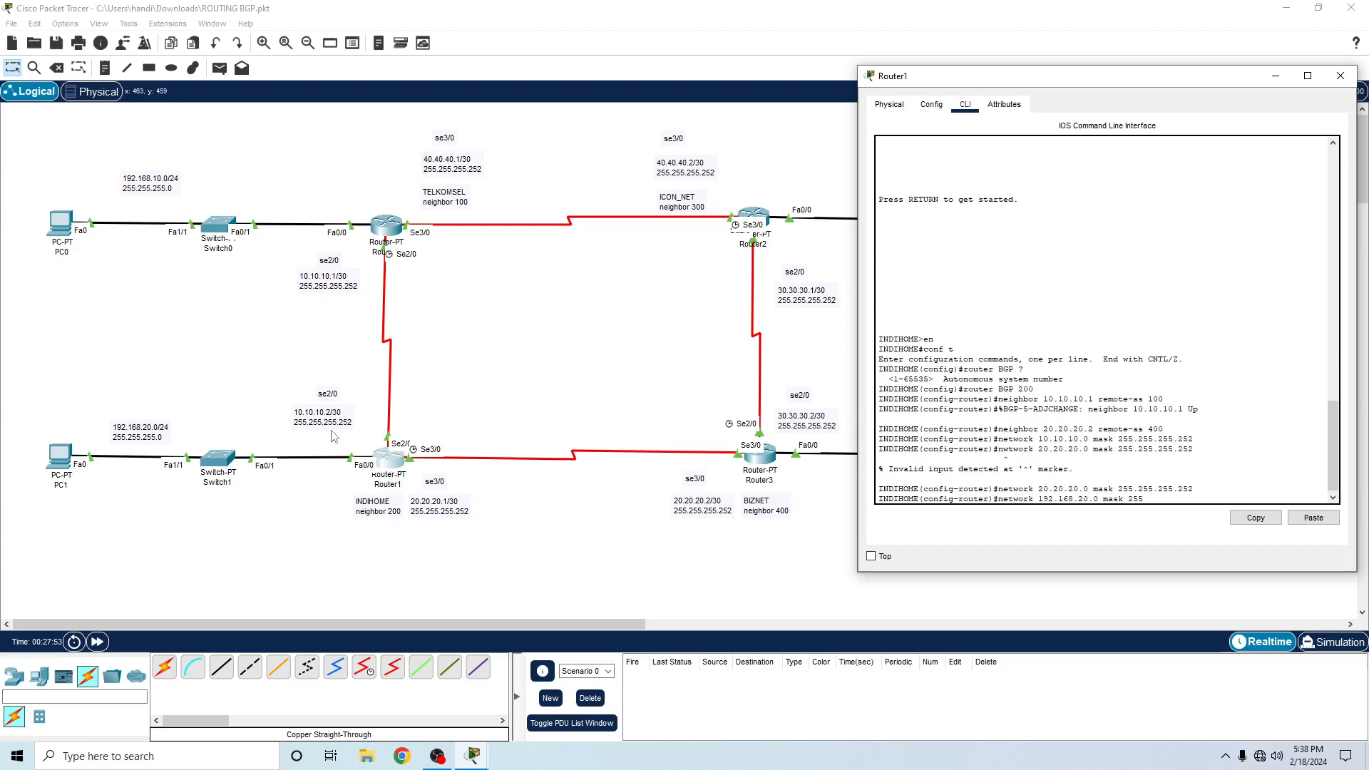
text(.255.255.0)
key(Return)
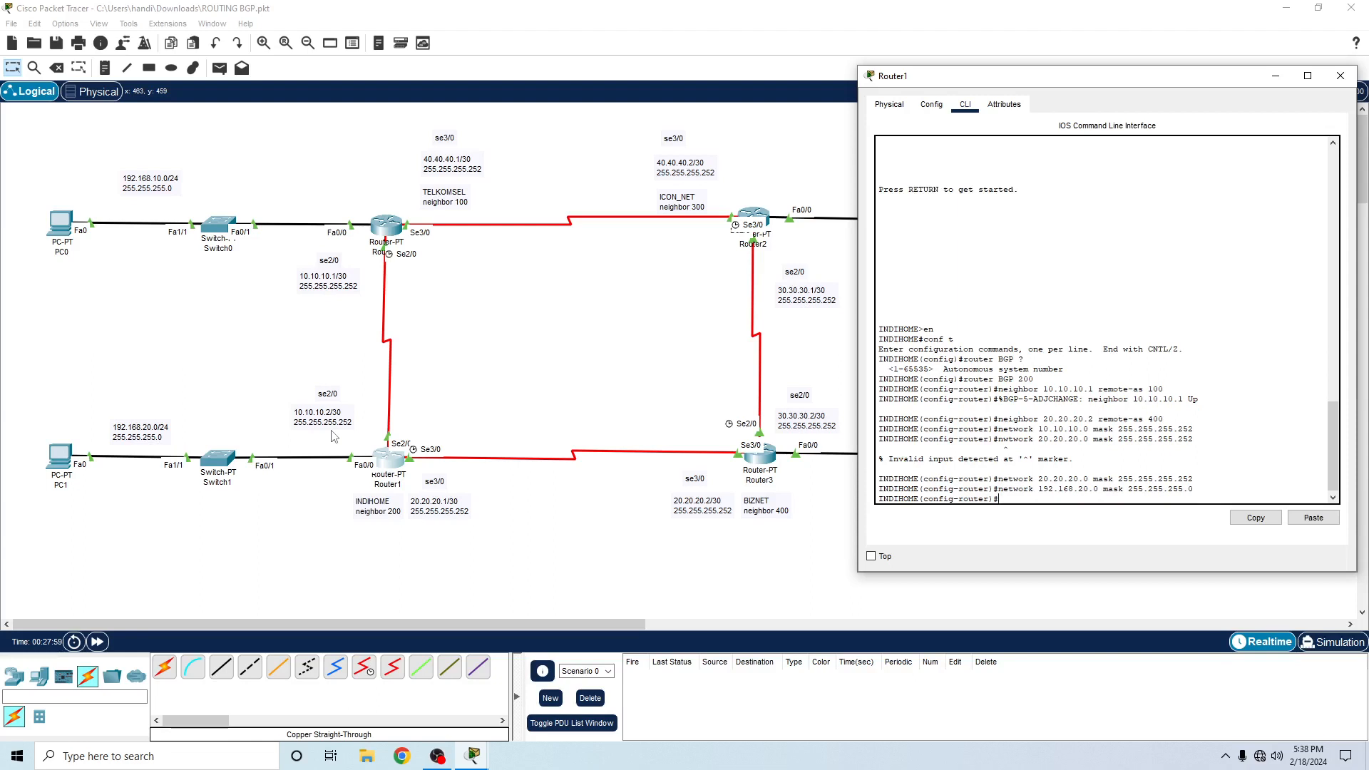
- Exit Router1's configuration modes and display its routing table with sh ip route
text(ex)
key(Return)
text(ex)
key(Return)
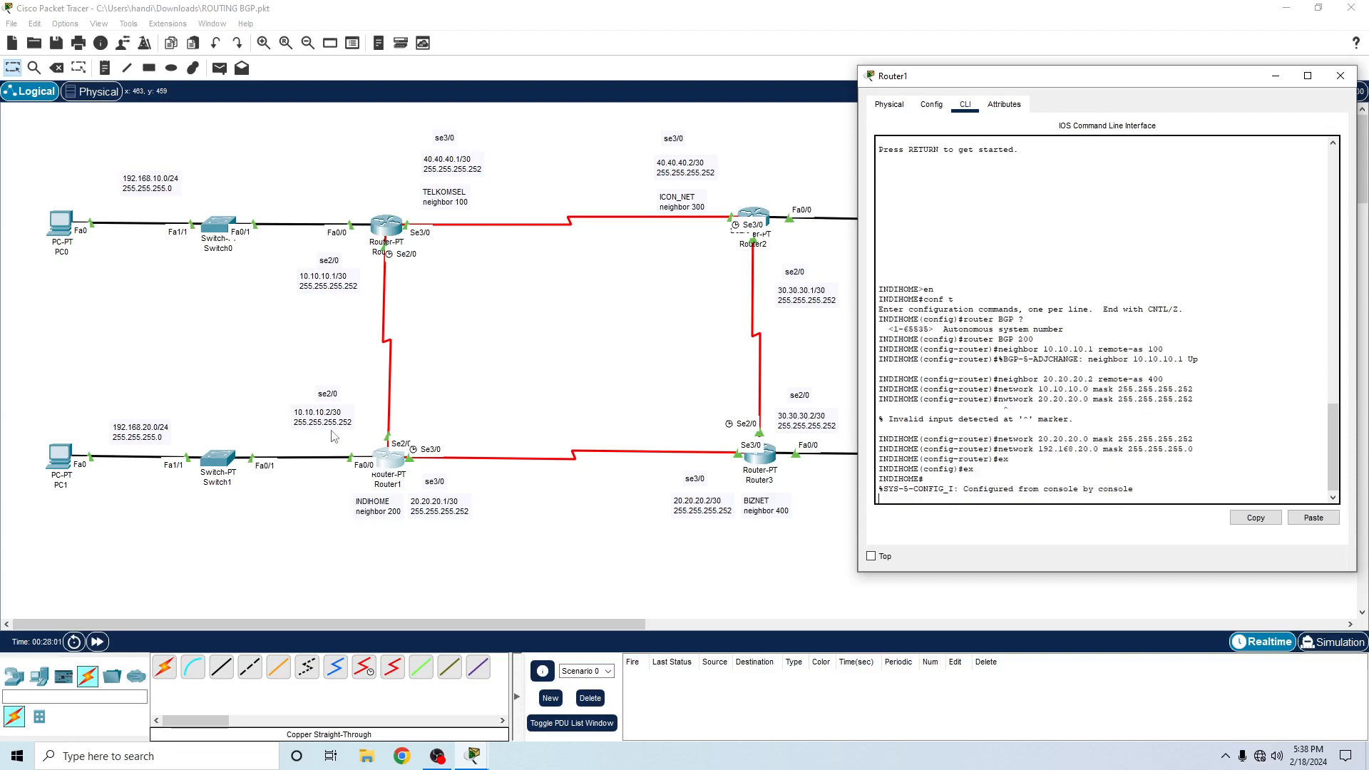
text(sh i)
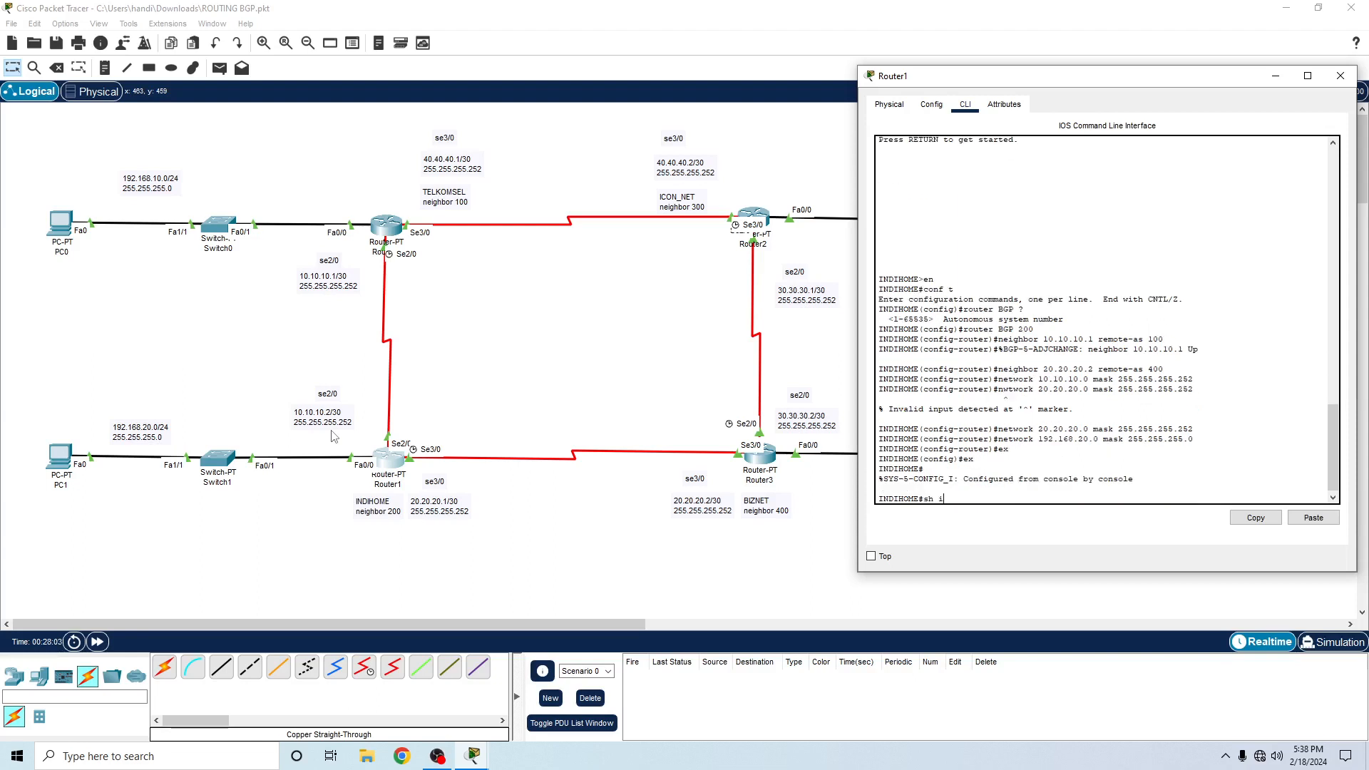
text(p route)
key(Return)
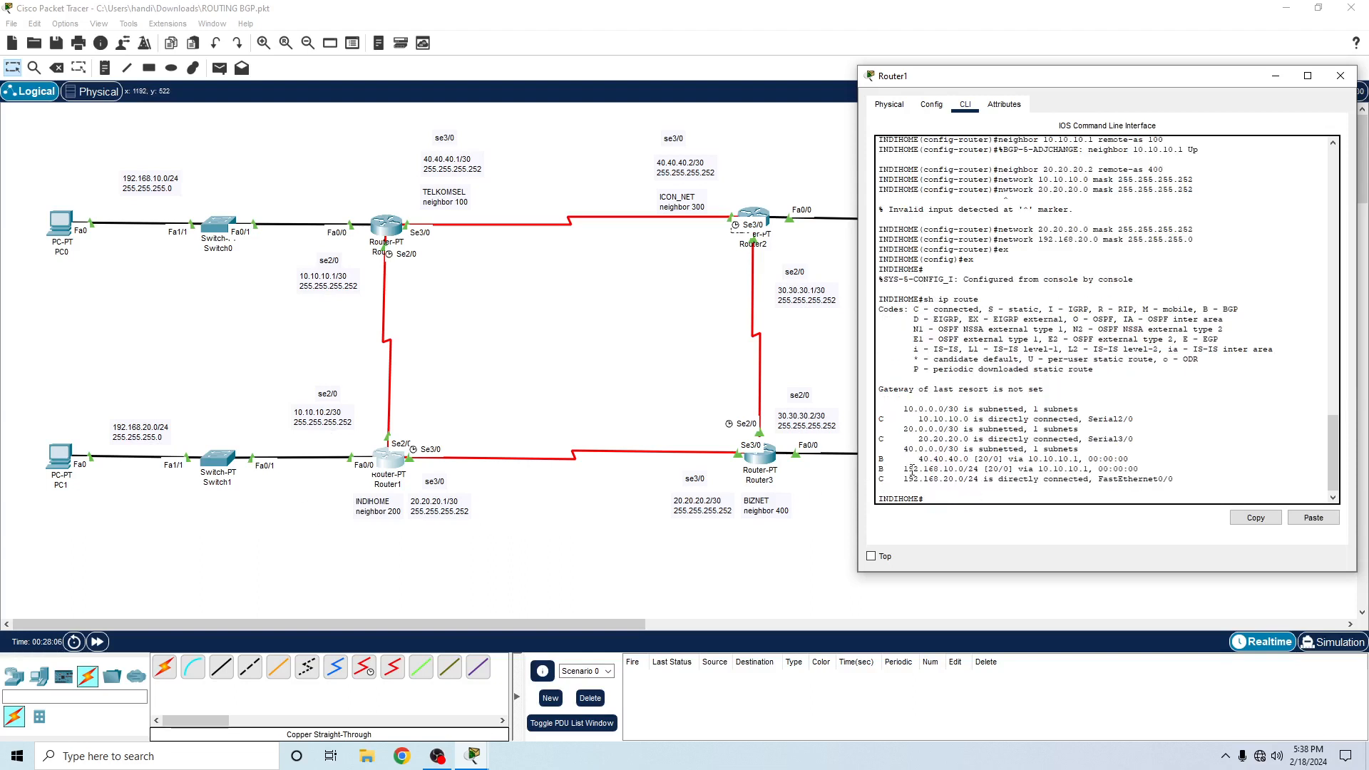
- Exit the configuration modes on Router0 and display its routing table with sh ip route
click(387, 228)
key(Return)
text(er)#e)
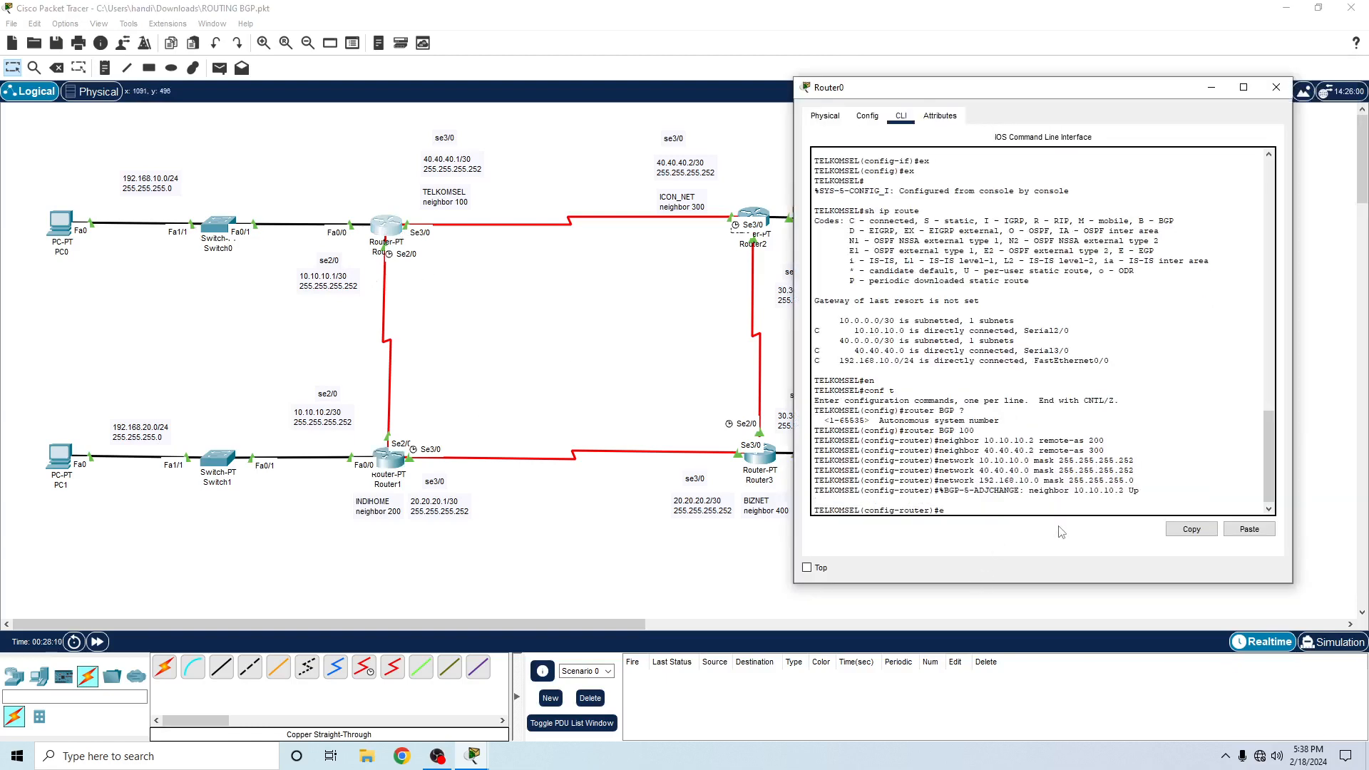
text(x)
key(Return)
text(ex)
key(Return)
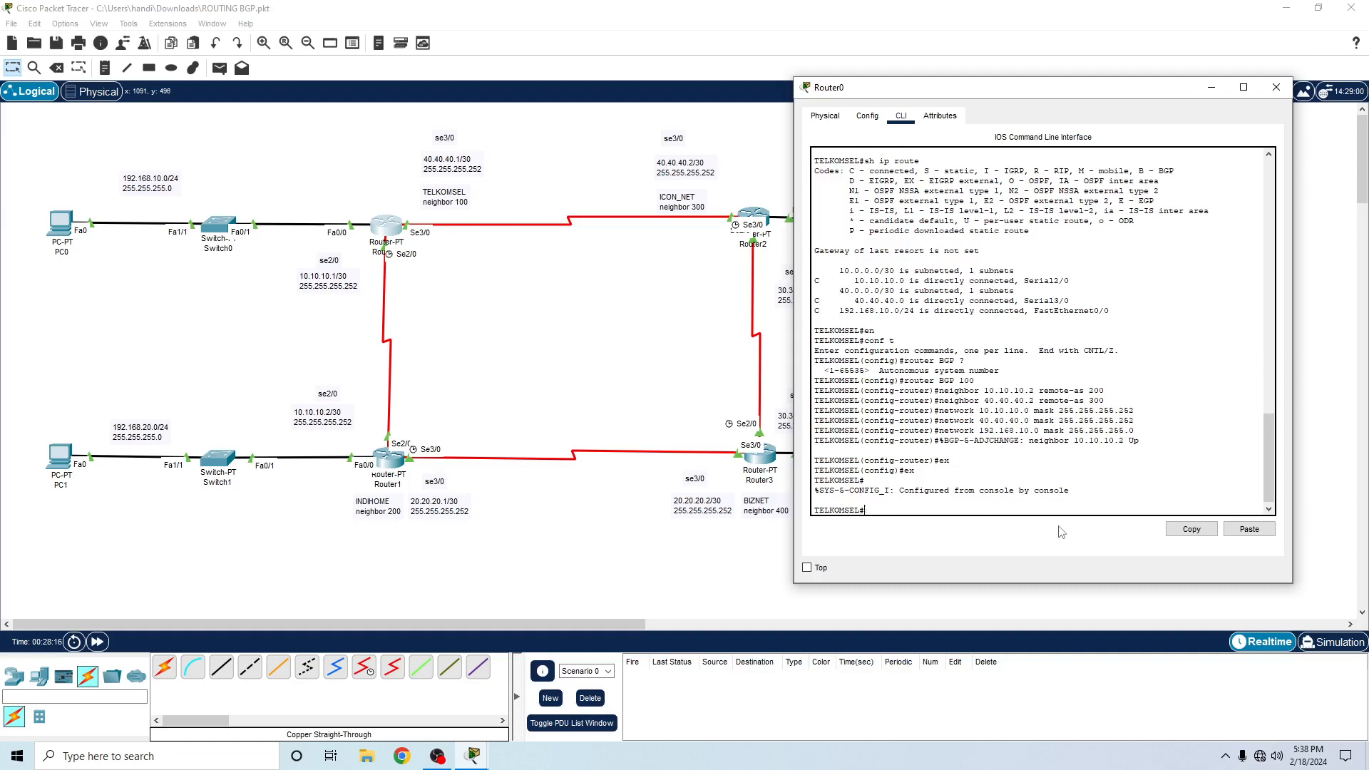
text(sh ip route)
key(Return)
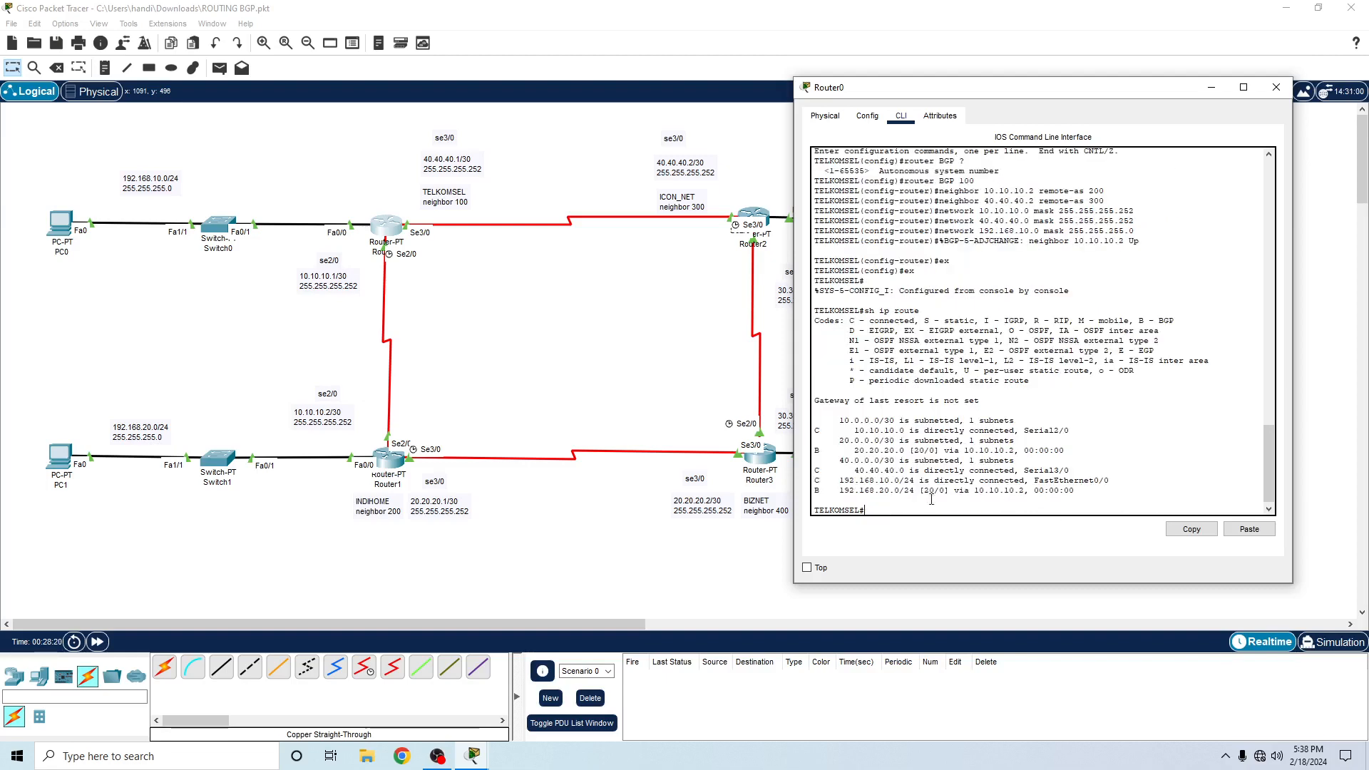
- Test connectivity by sending a simple PDU from PC0 to PC1, and repeat the test once
click(285, 319)
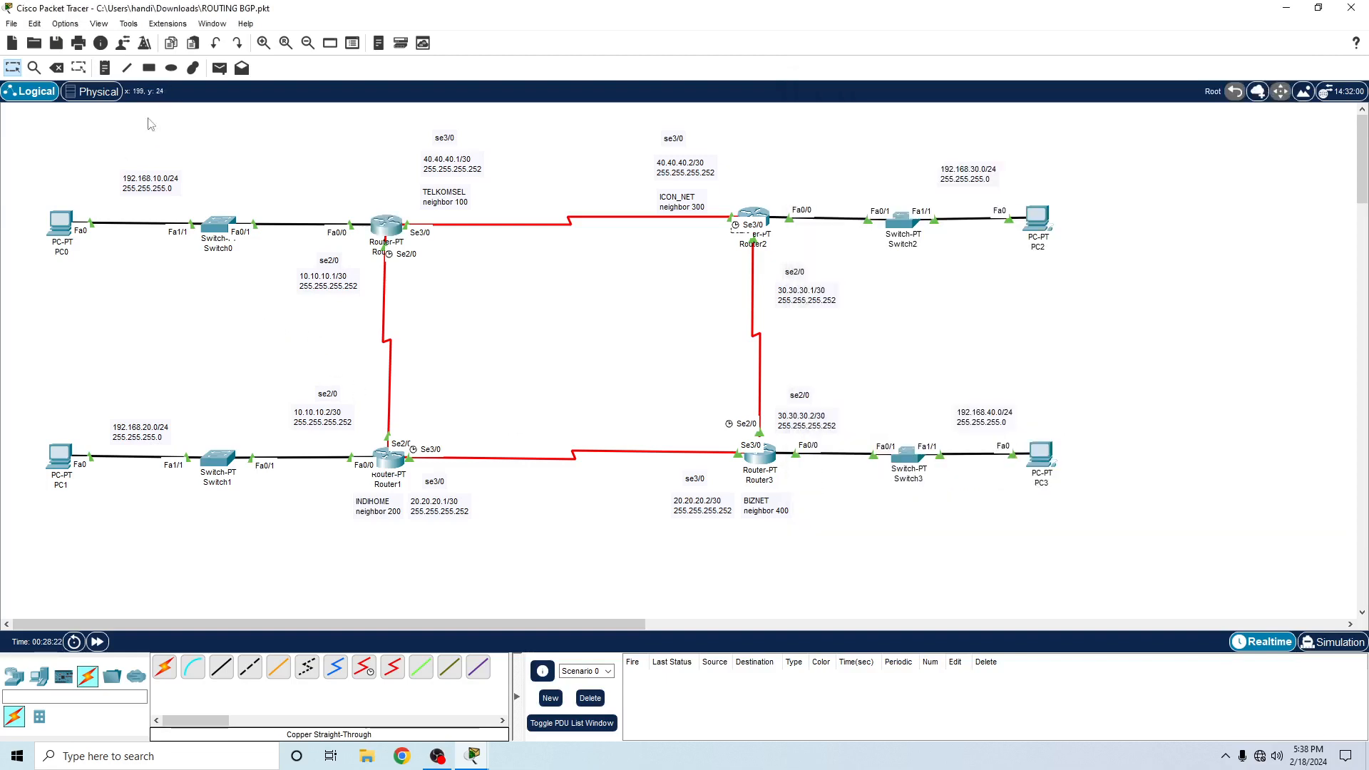
click(219, 68)
click(59, 222)
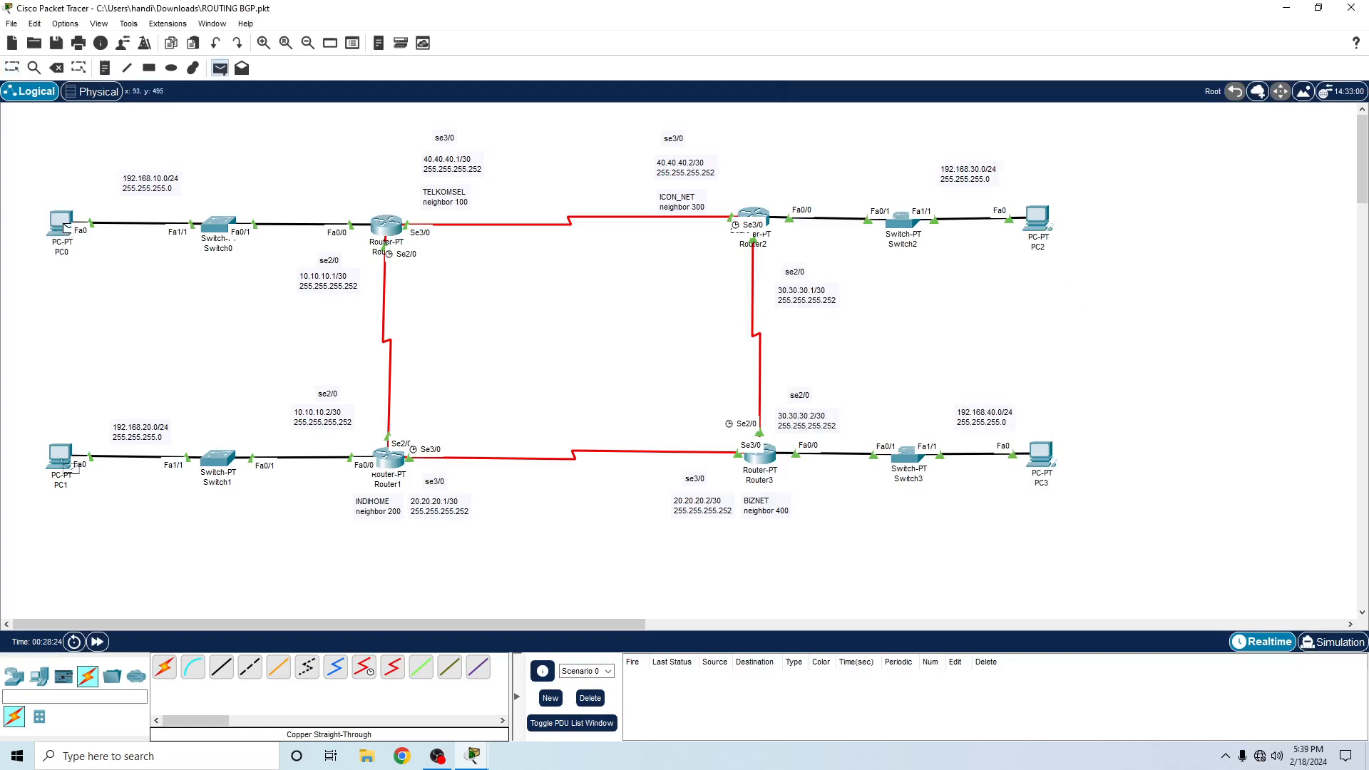
click(57, 456)
click(219, 68)
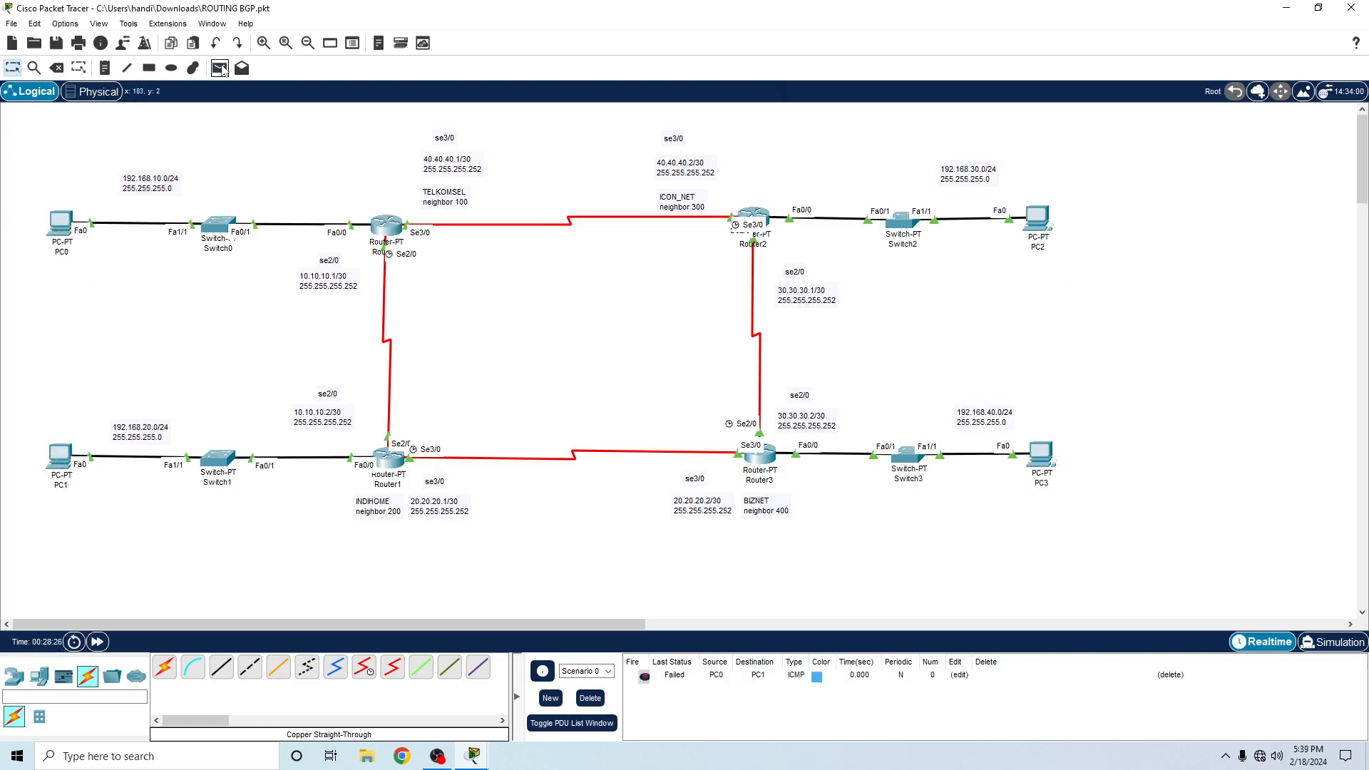
click(60, 225)
click(59, 455)
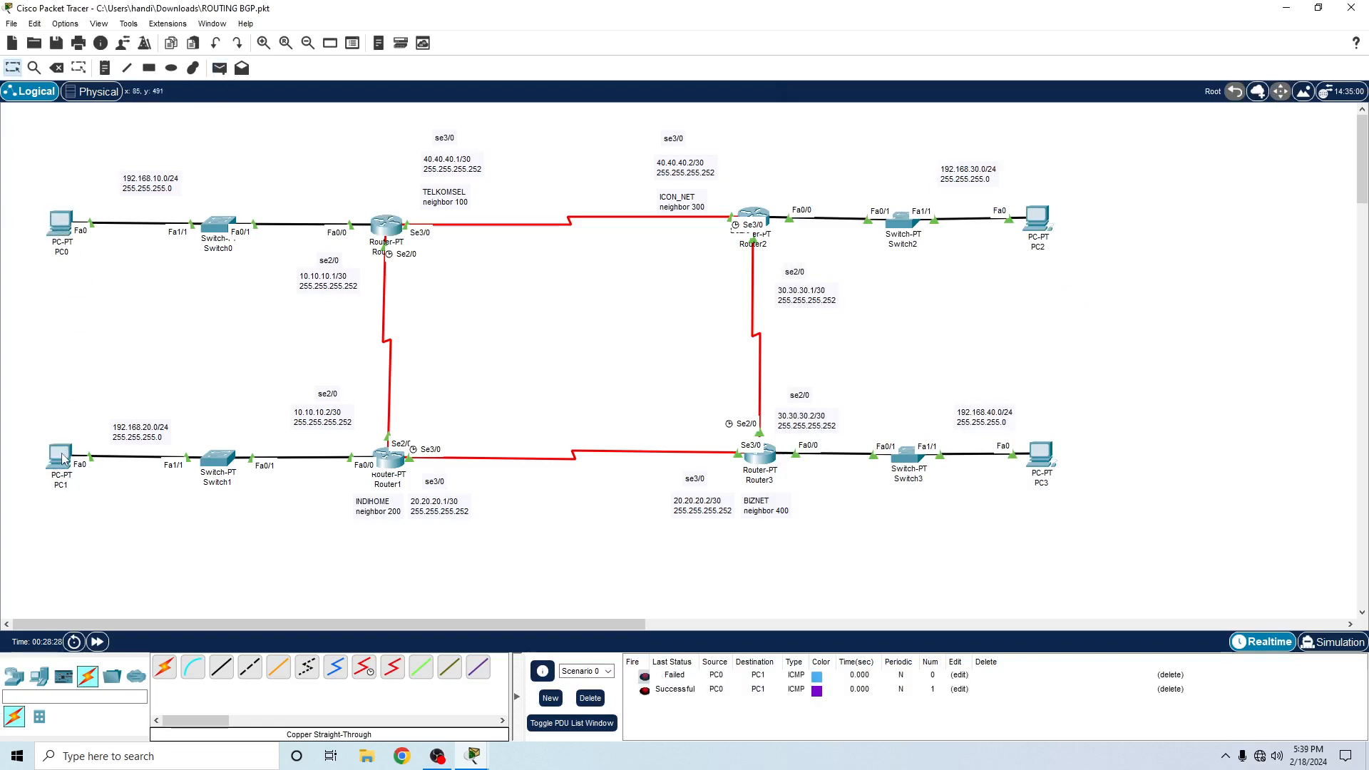
- Test the reverse direction by sending a simple PDU from PC1 to PC0
click(219, 68)
click(59, 457)
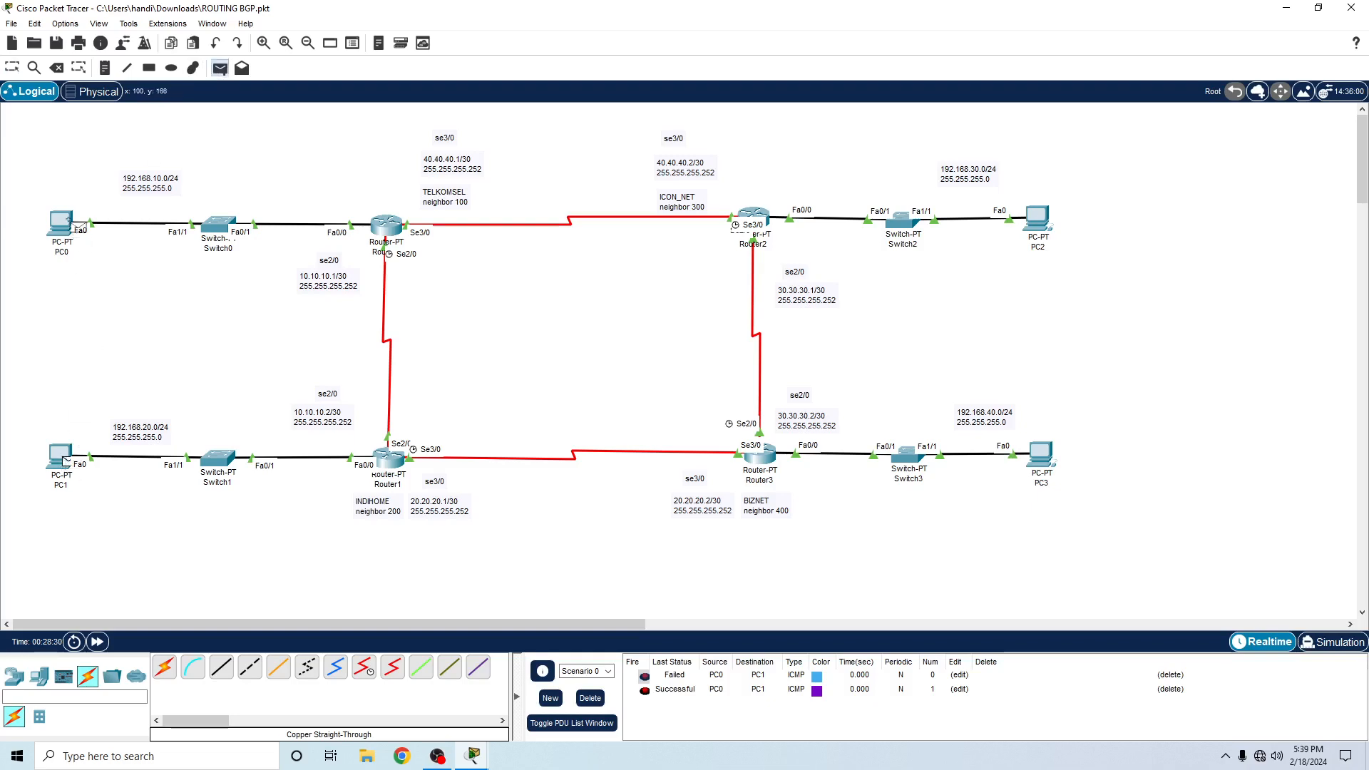
click(60, 223)
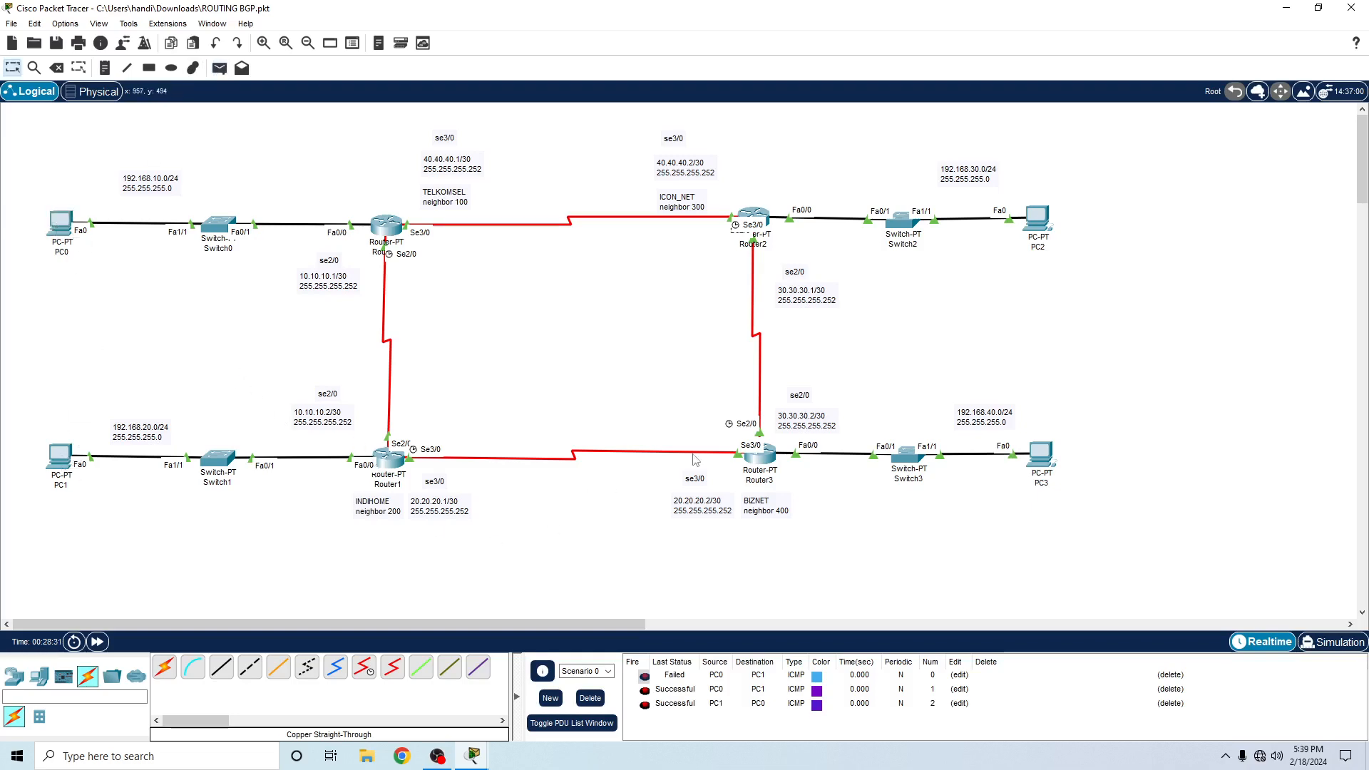
- Open Router2's command-line interface and move its window clear of the routers in the topology
click(766, 458)
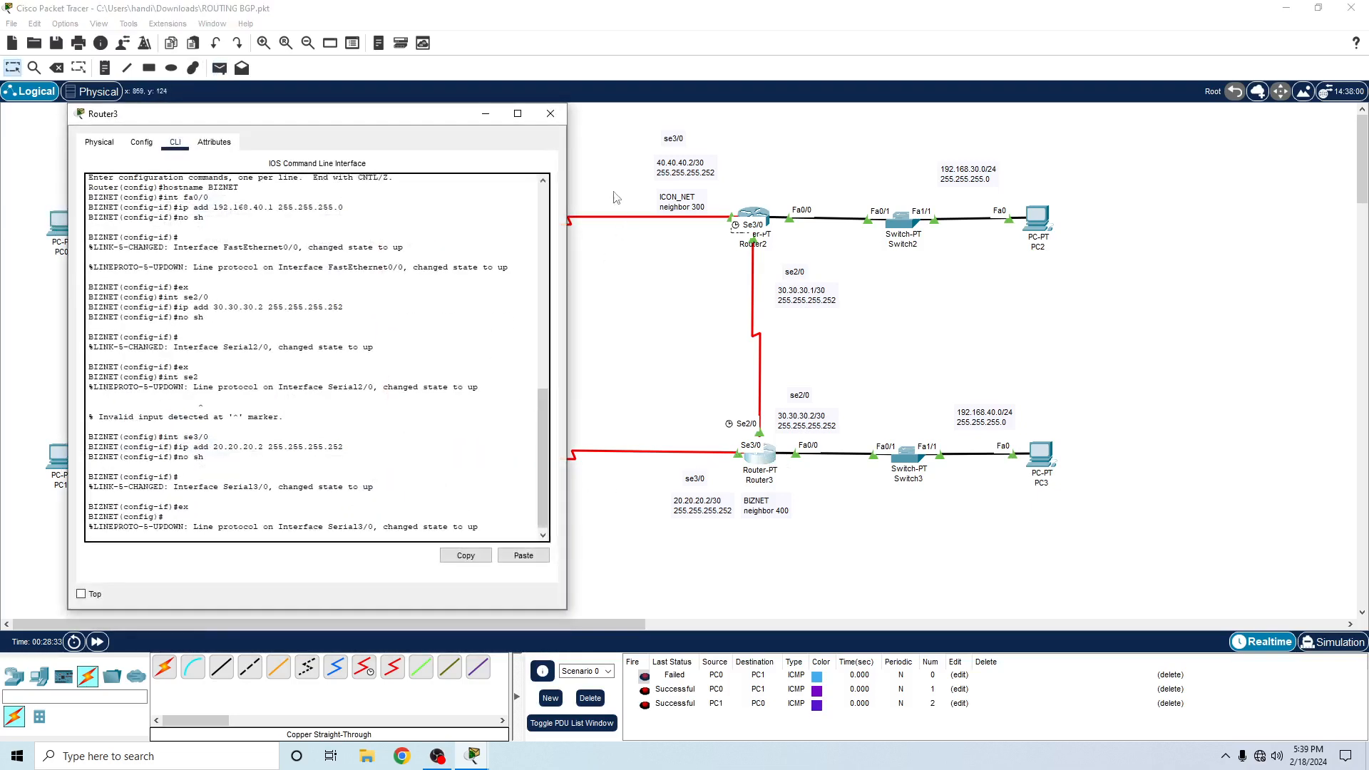
click(550, 113)
click(759, 219)
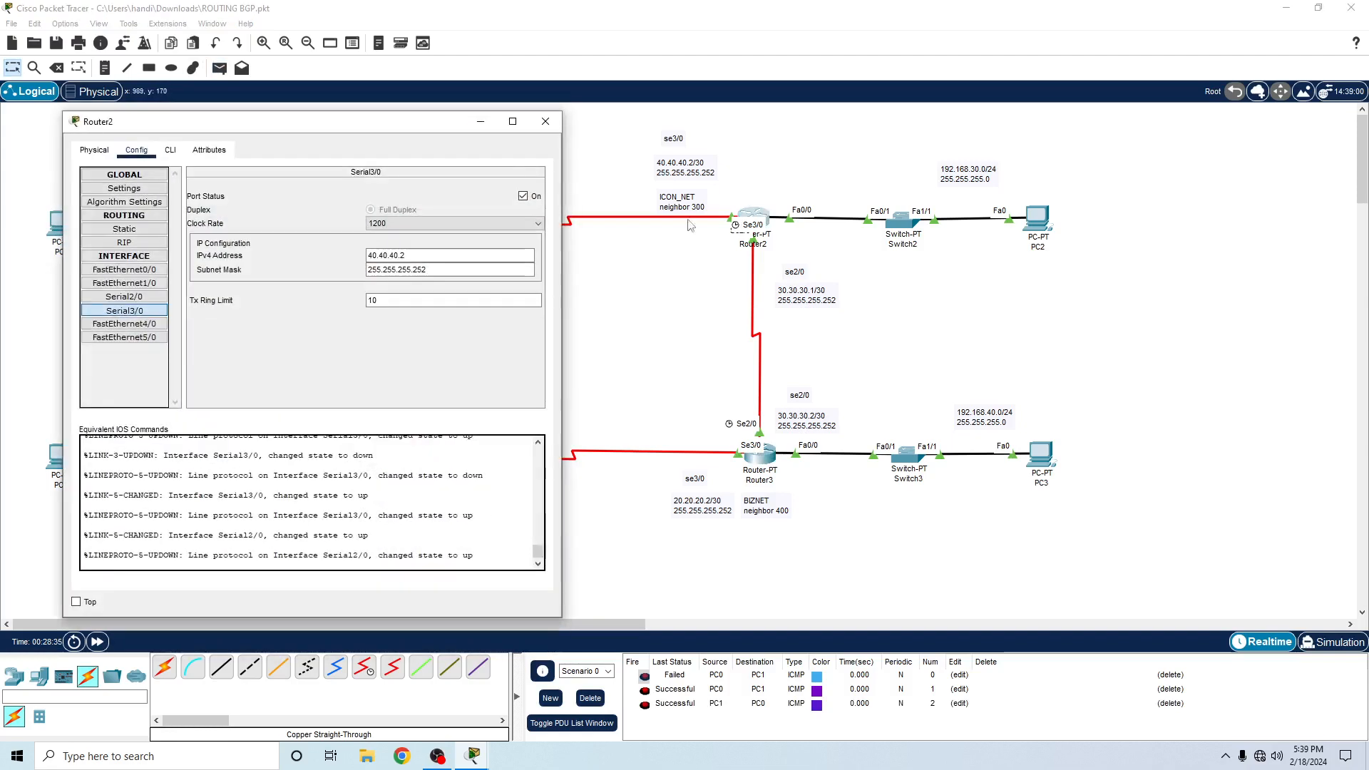
drag(423, 121, 884, 182)
click(630, 203)
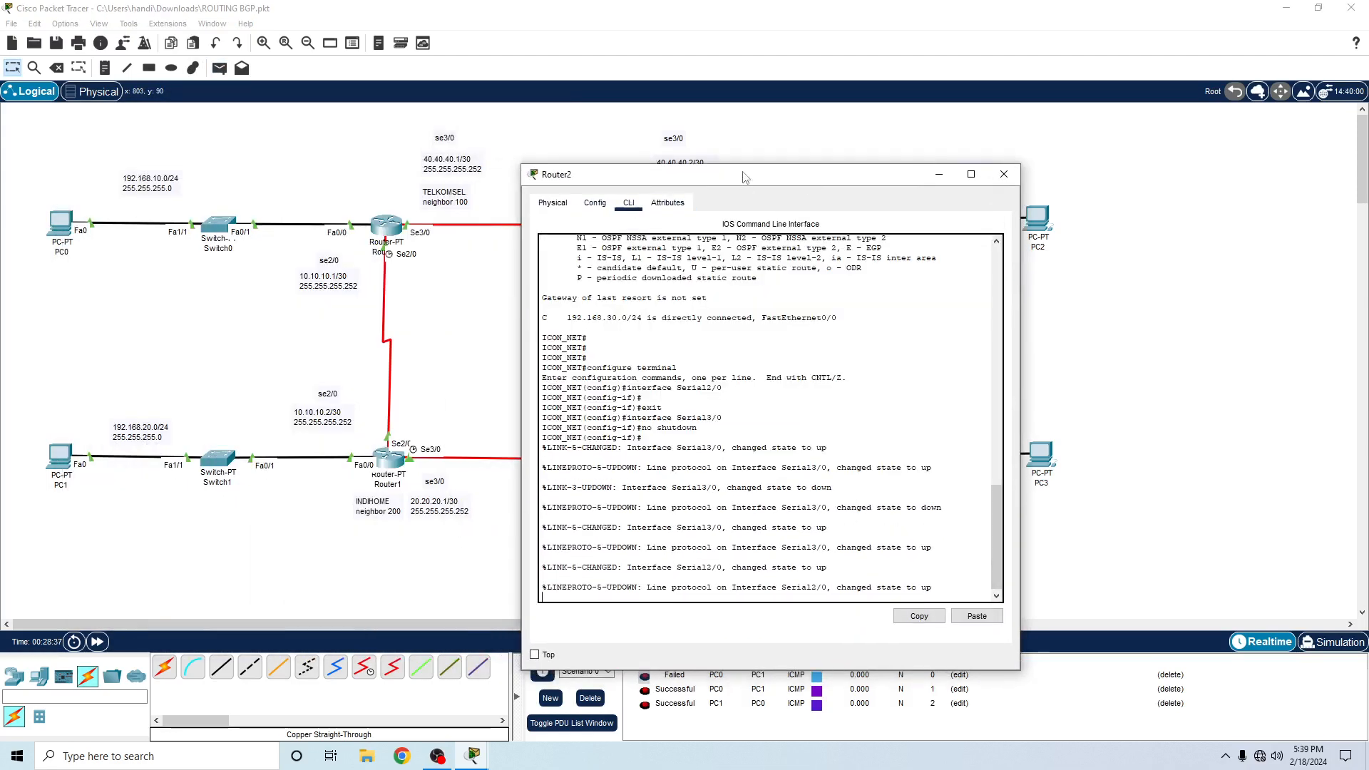
drag(747, 178, 1041, 229)
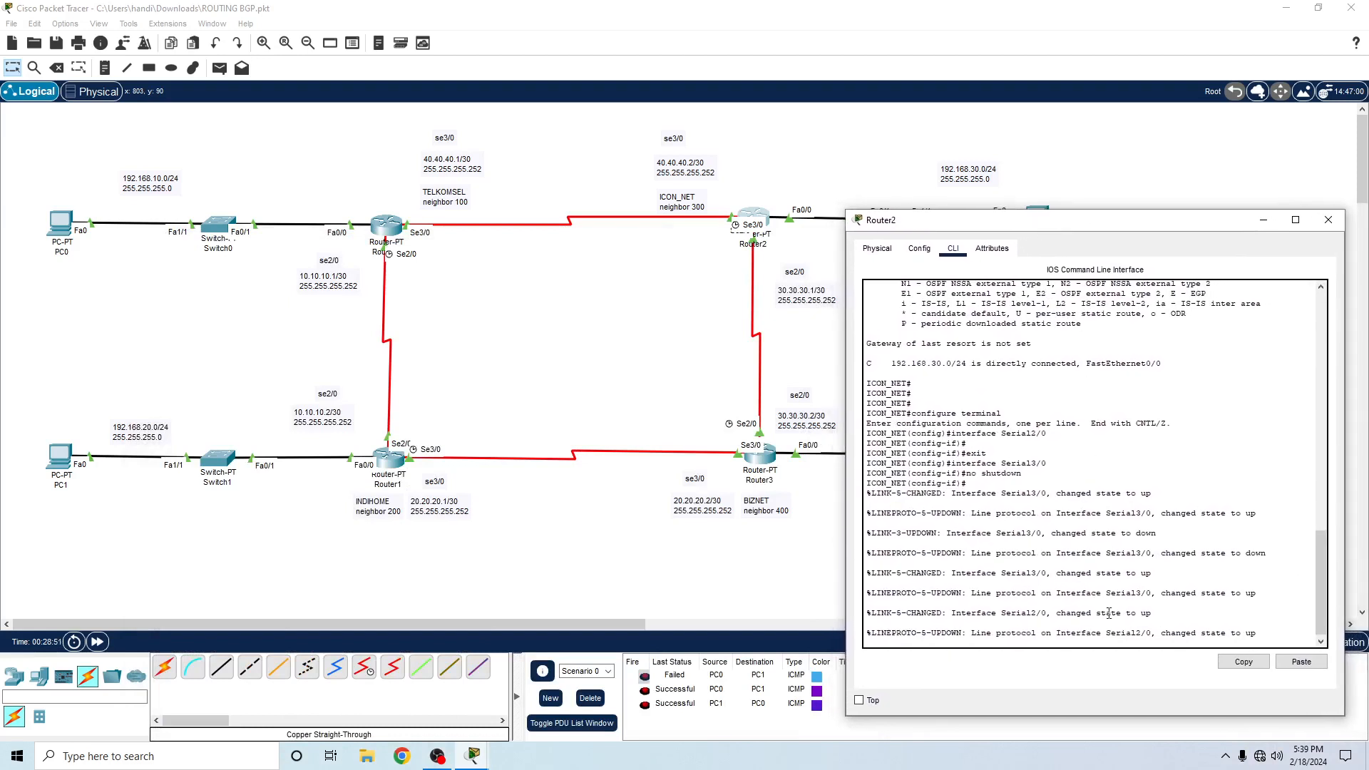
- Exit Router2's interface configuration and console session, and re-enter global configuration mode with en and conf t
key(Return)
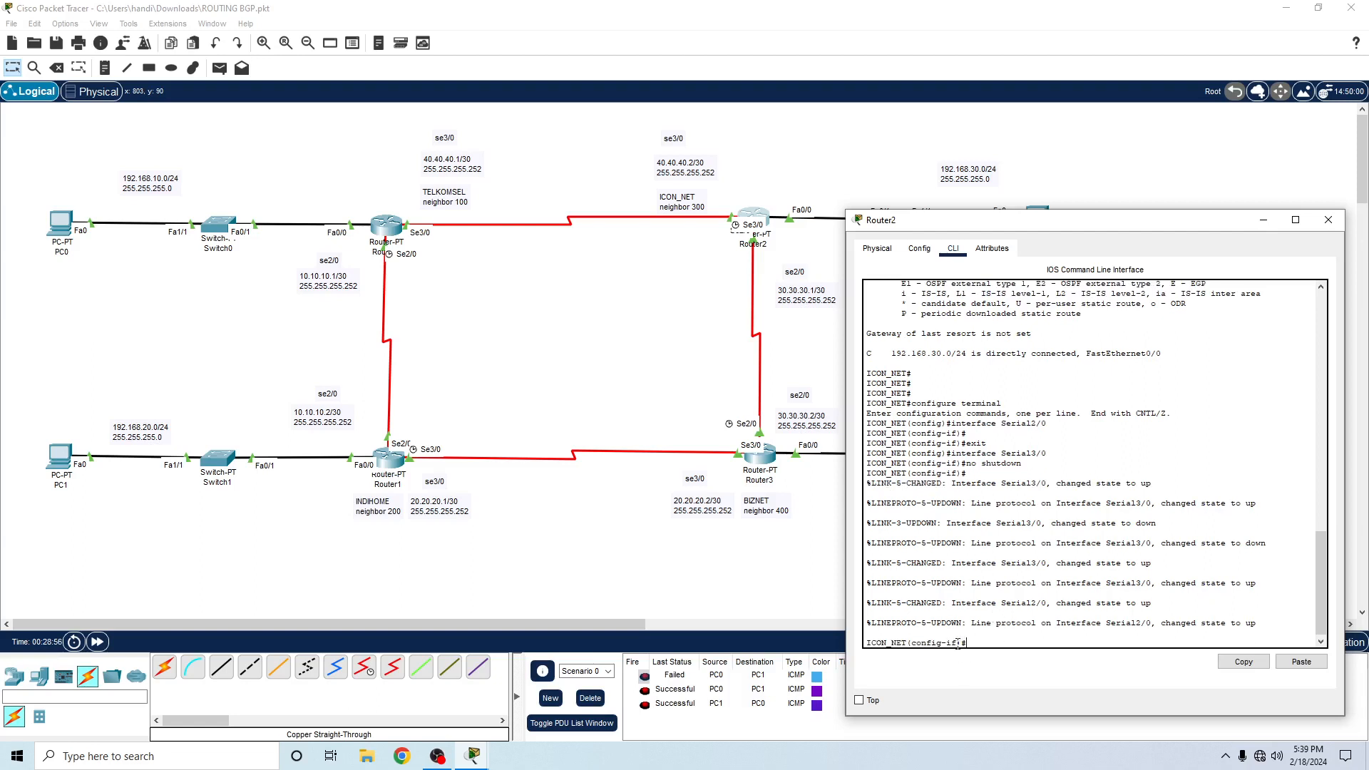
text(ex)
key(Return)
text(ex)
key(Return)
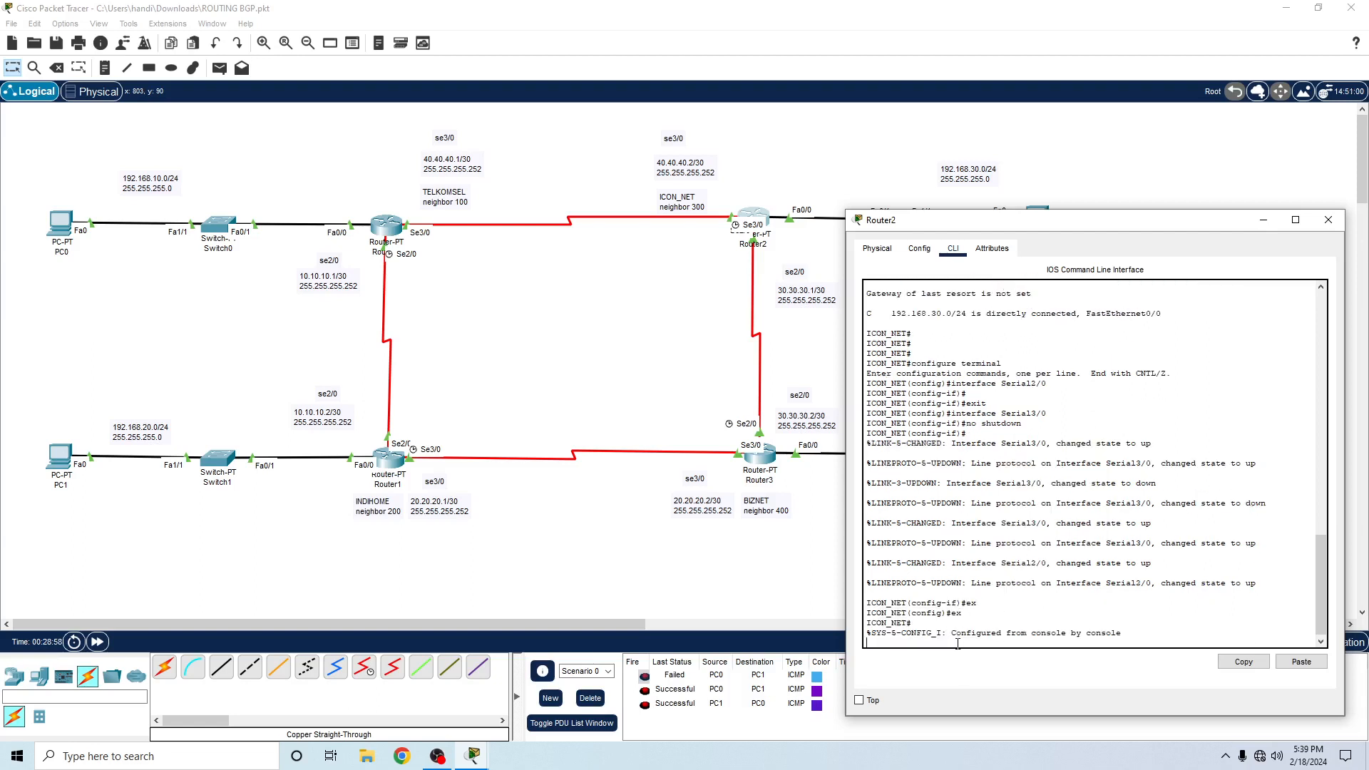
text(e)
key(Return)
text(ex)
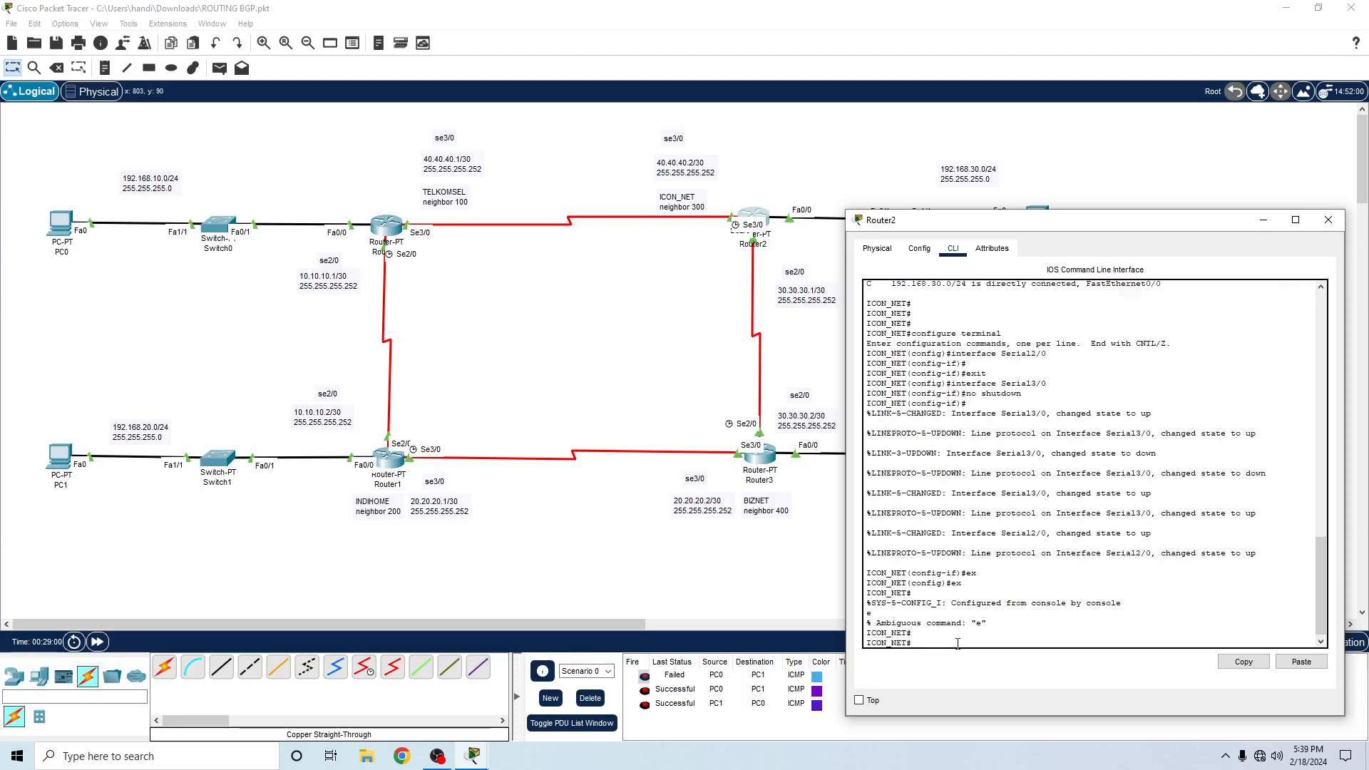
key(Return)
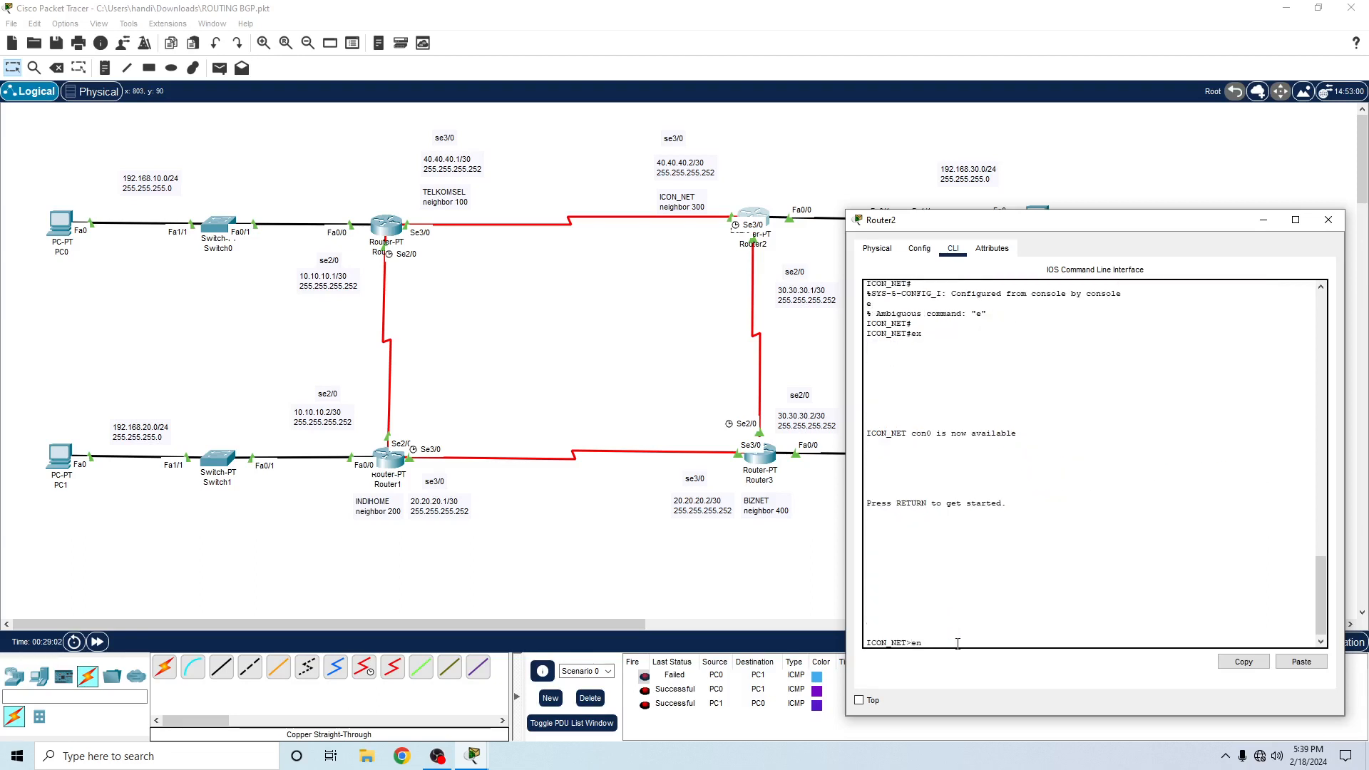
key(Return)
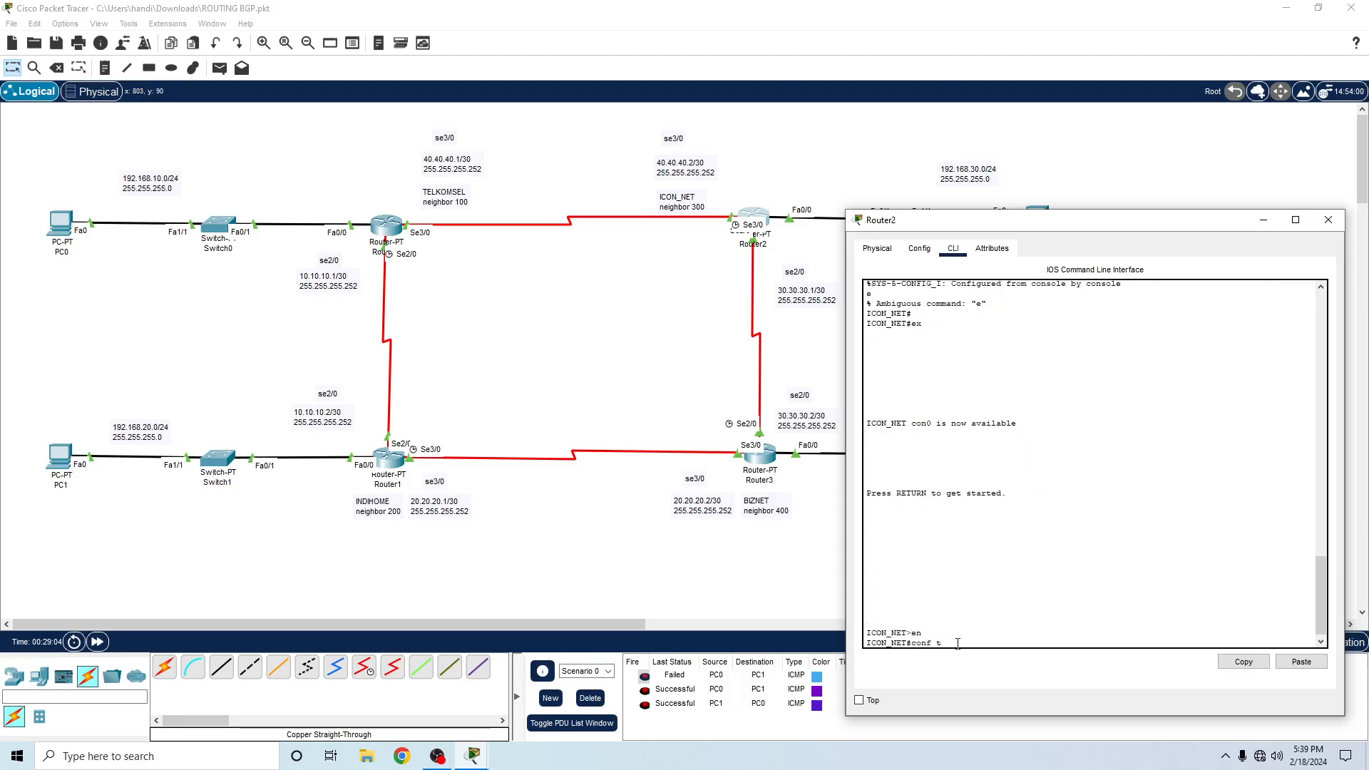
key(Return)
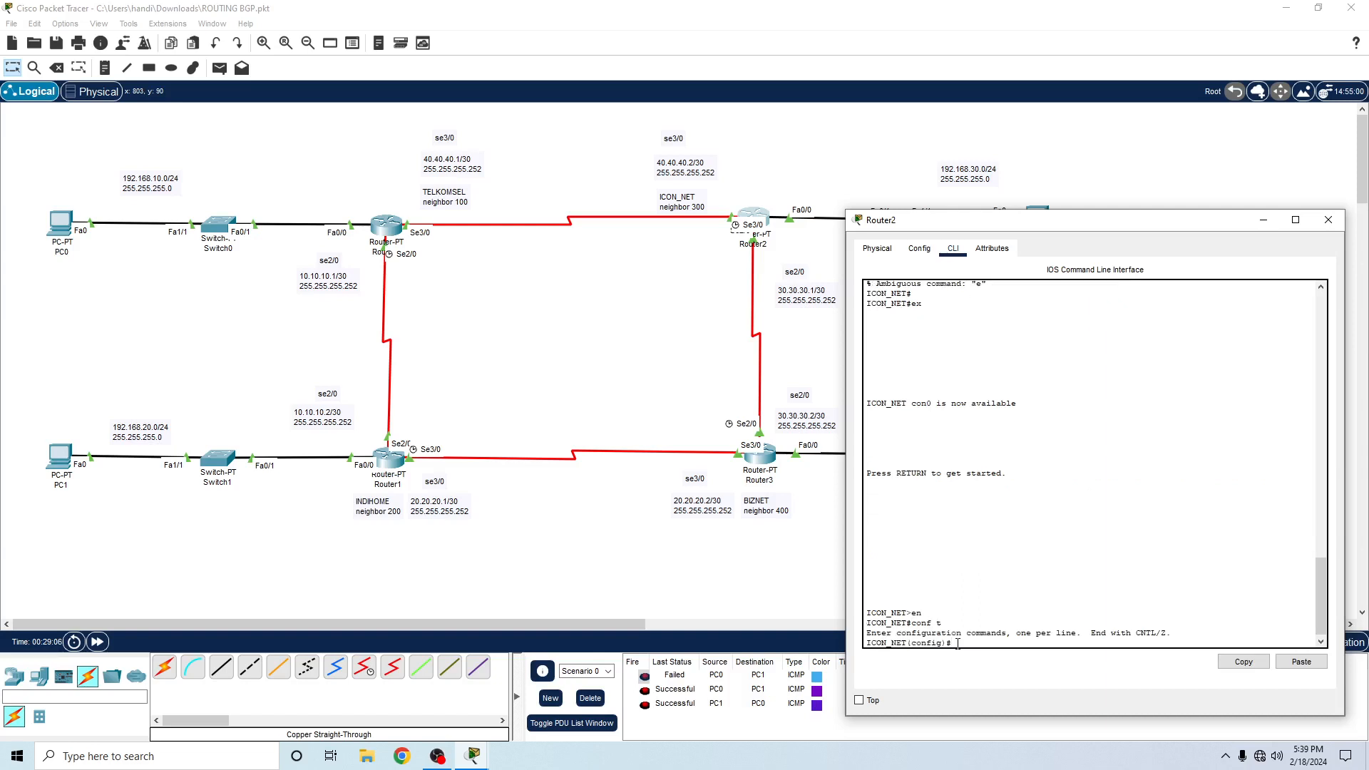
- Query the accepted autonomous system numbers for router BGP and start Router2's BGP process with AS 300
text(router BGP ?)
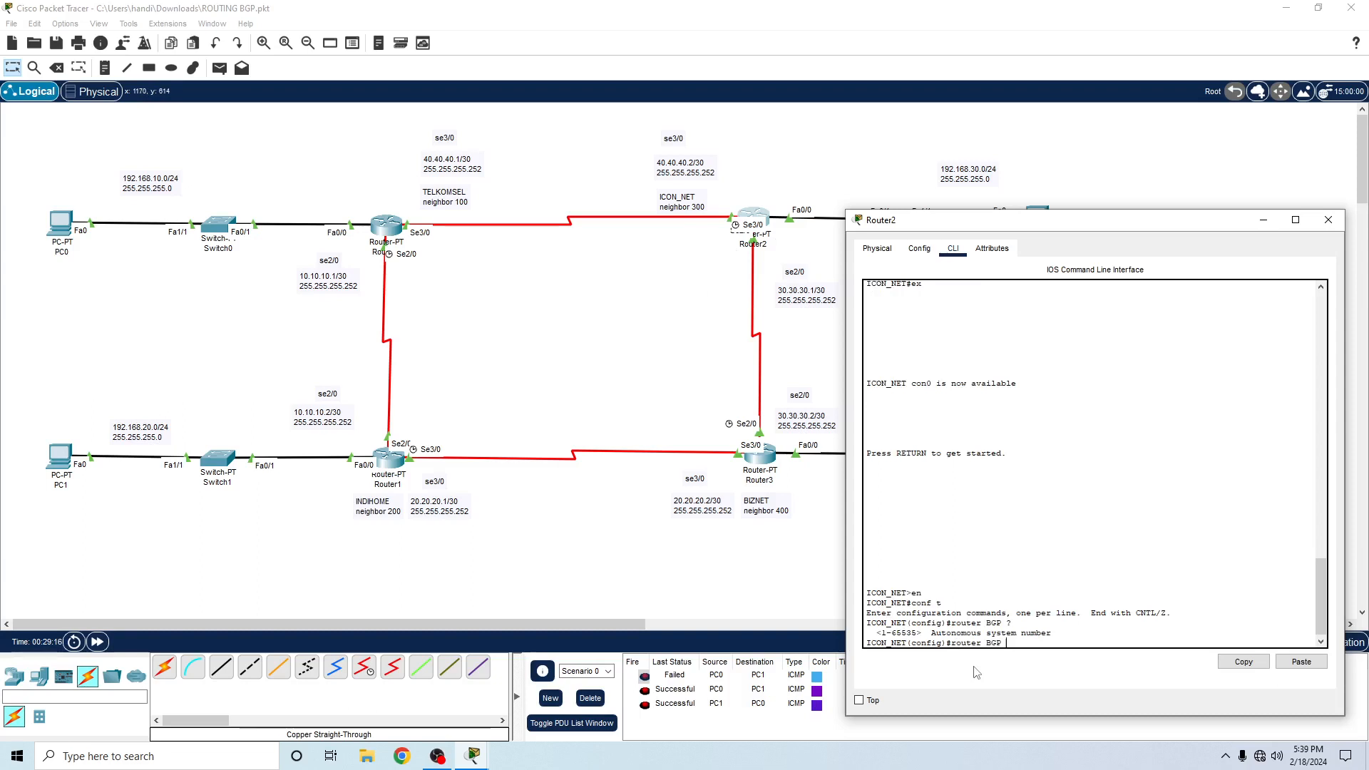
text(300)
key(Return)
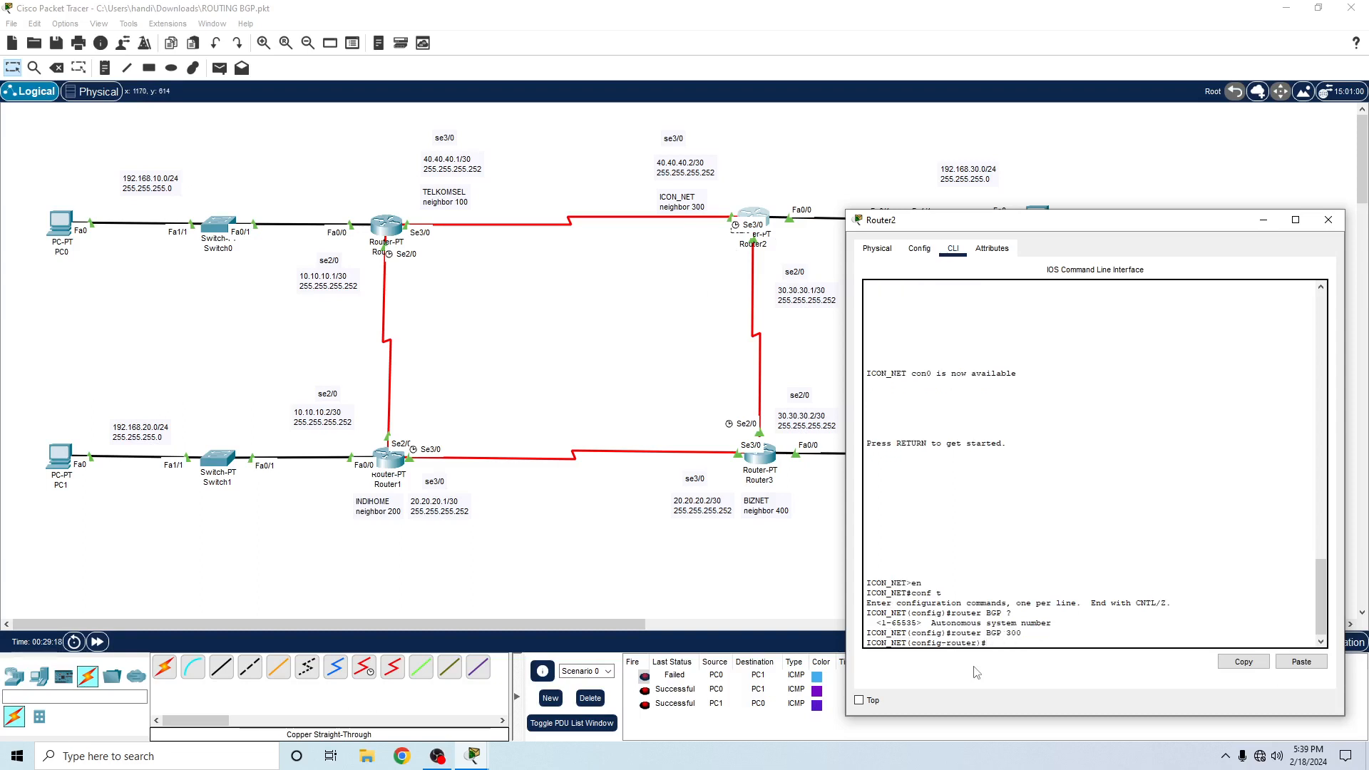
- Add BGP neighbor 40.40.40.1 with remote-as 100 to Router2's BGP process
text(neighbor)
text(40.40.40.)
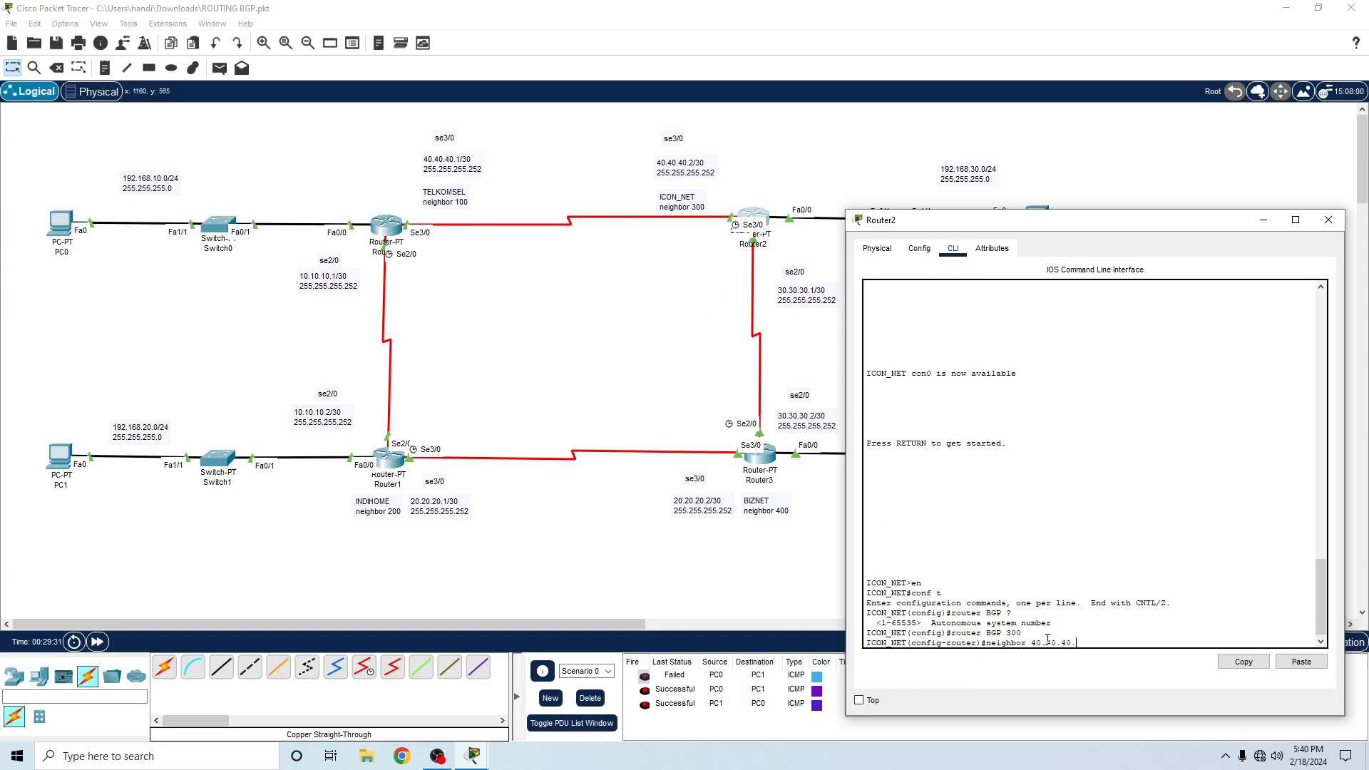
text(1 remote)
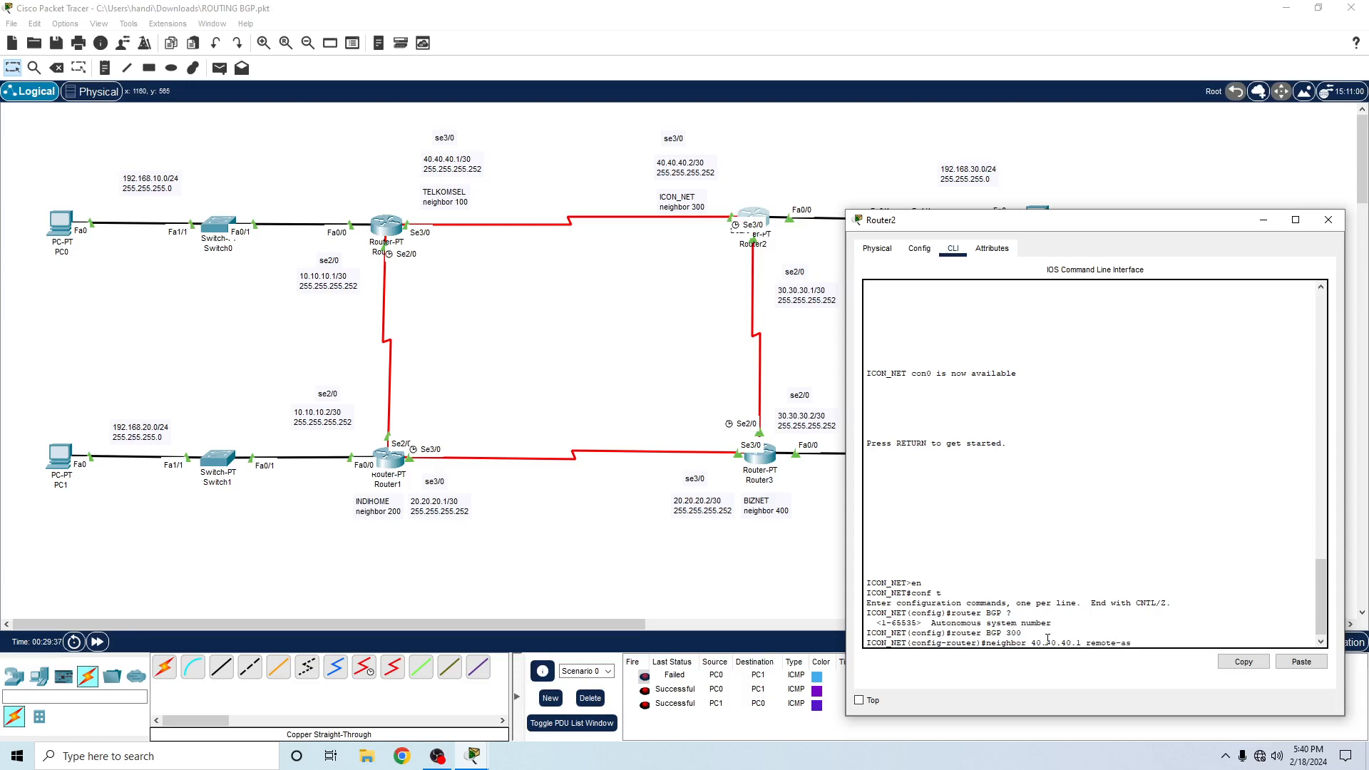
text(-as )
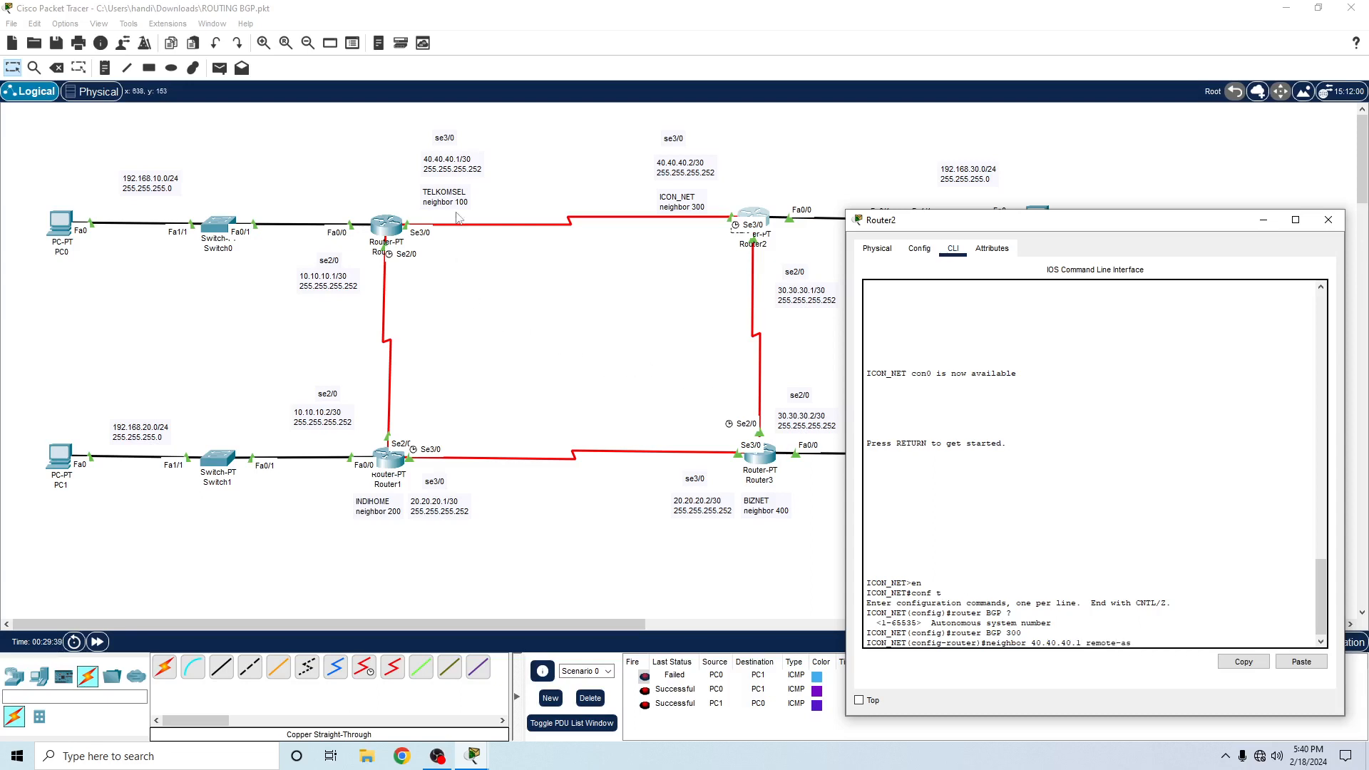
text(100)
key(Return)
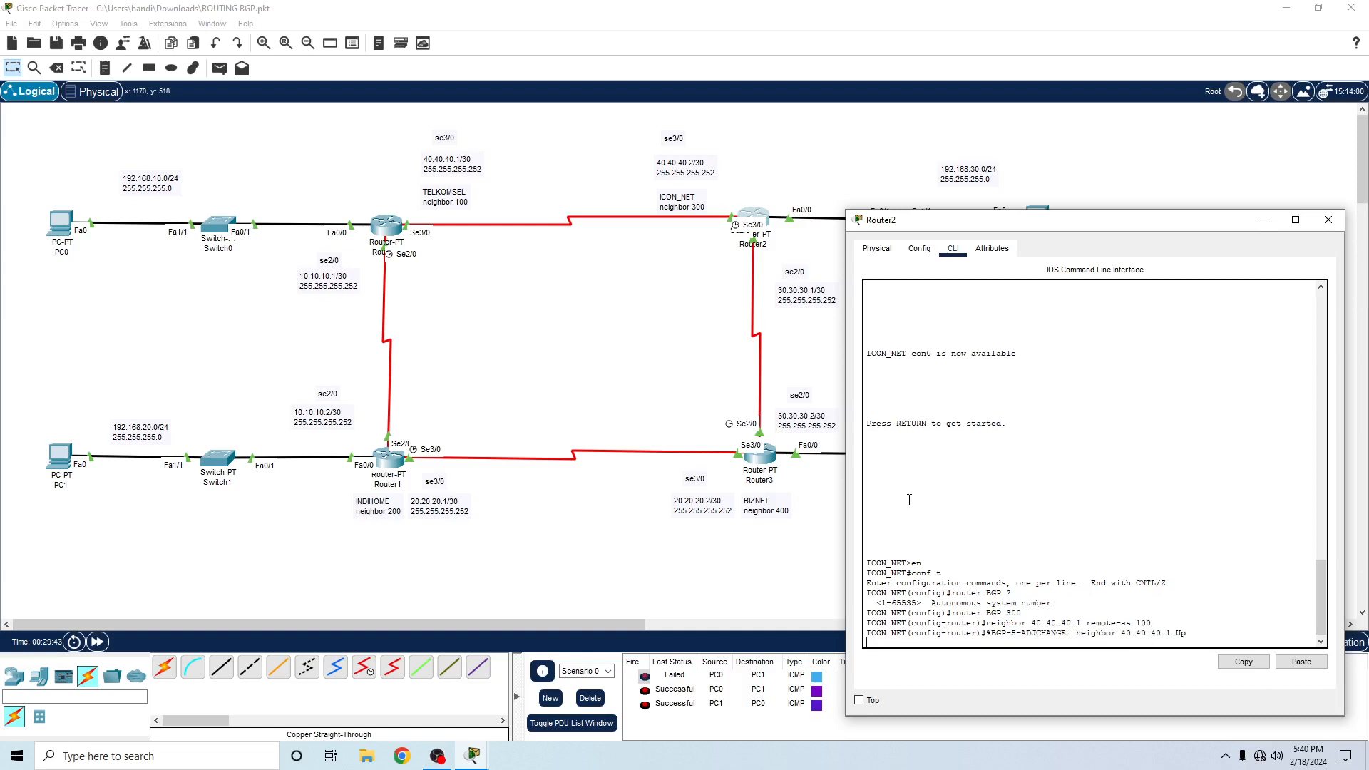
key(Return)
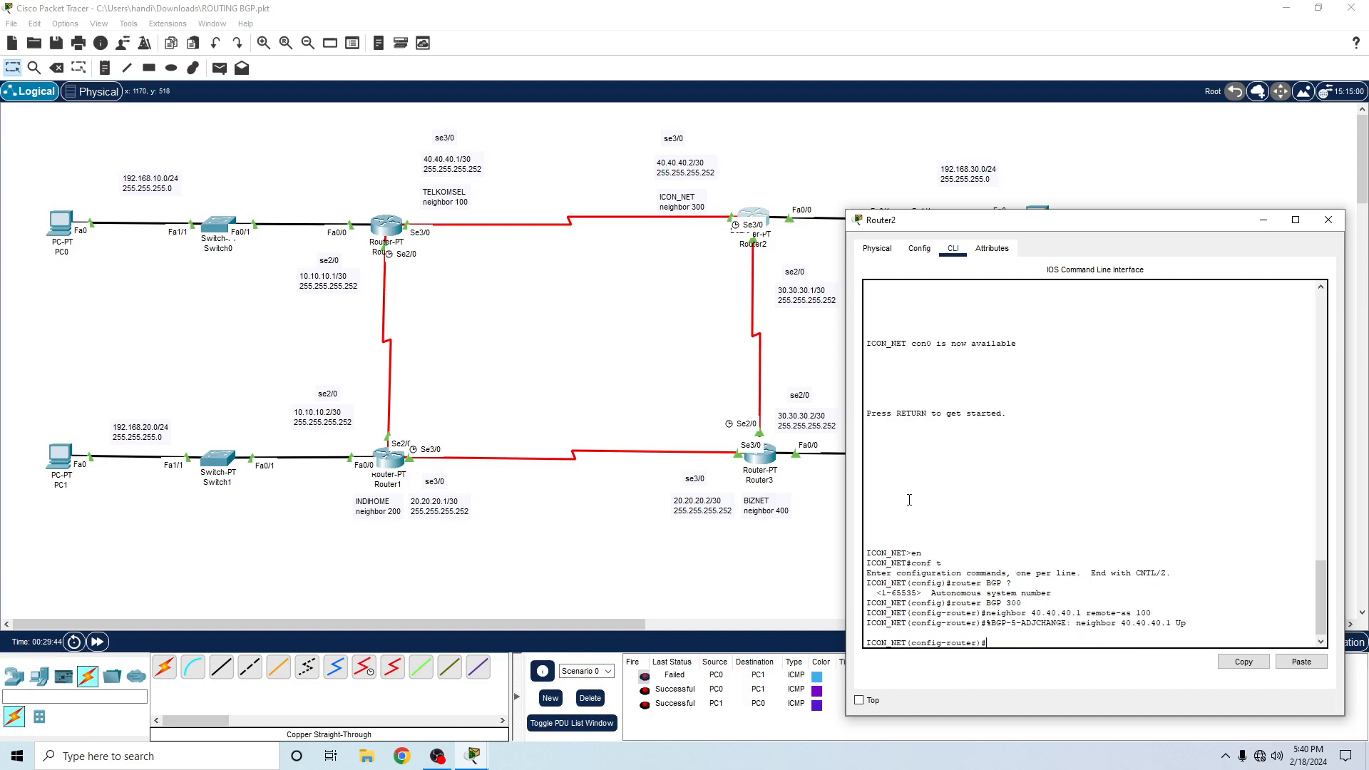
- Add BGP neighbor 30.30.30.2 with remote-as 400 to Router2's BGP process
text(neighbor)
text(30.30.30.2)
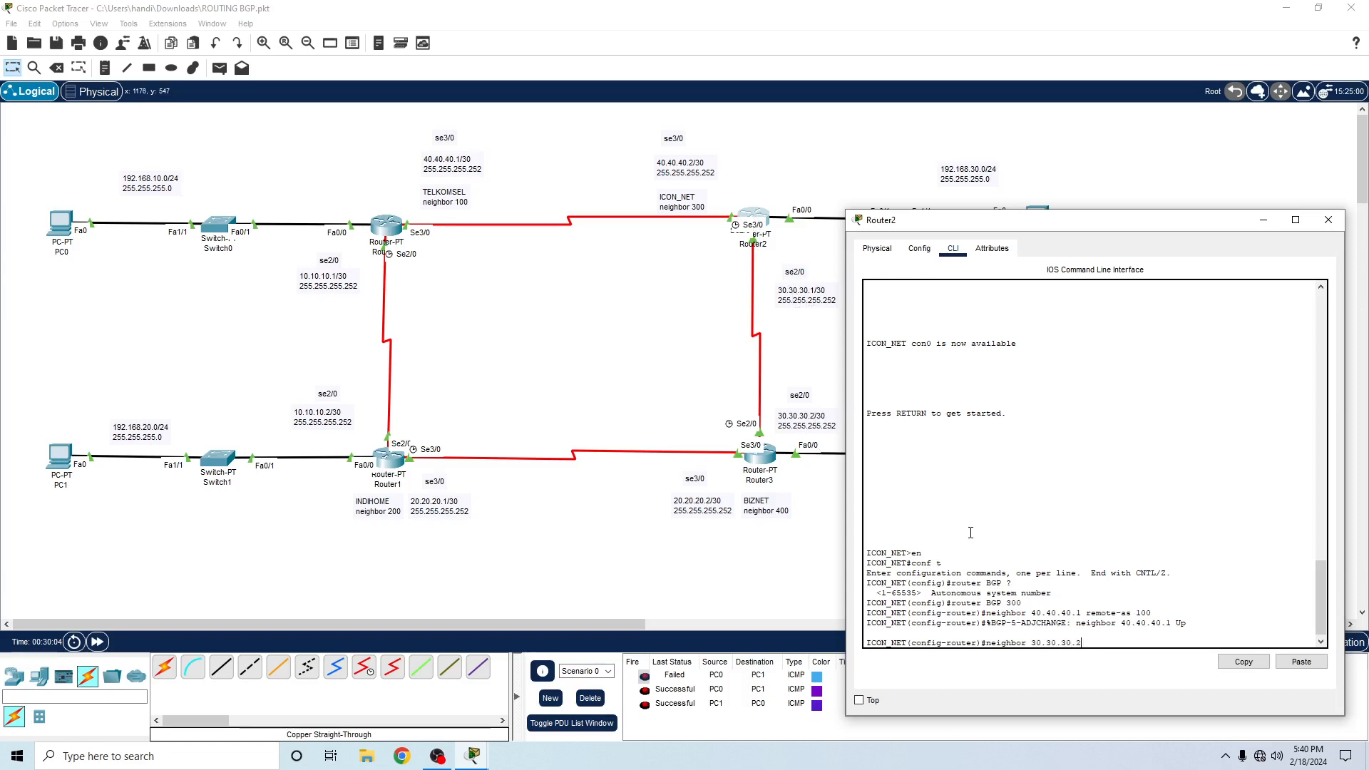
text( rempo)
key(Return)
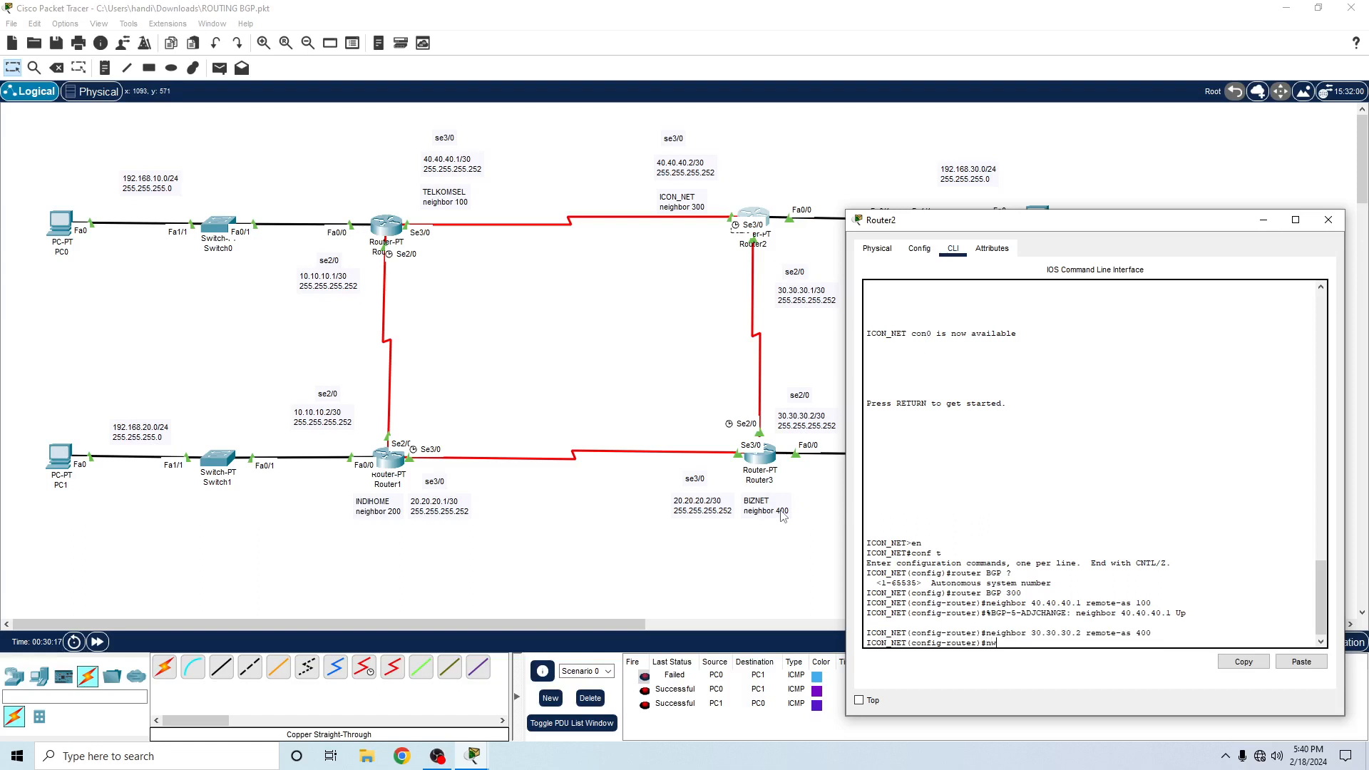
- Advertise network 40.40.40.0 with mask 255.255.255.252 in Router2's BGP process
text(nwtw)
key(BackSpace)
key(BackSpace)
key(BackSpace)
text(etw)
key(BackSpace)
text(twor)
text(k 40.40.40.0 mask)
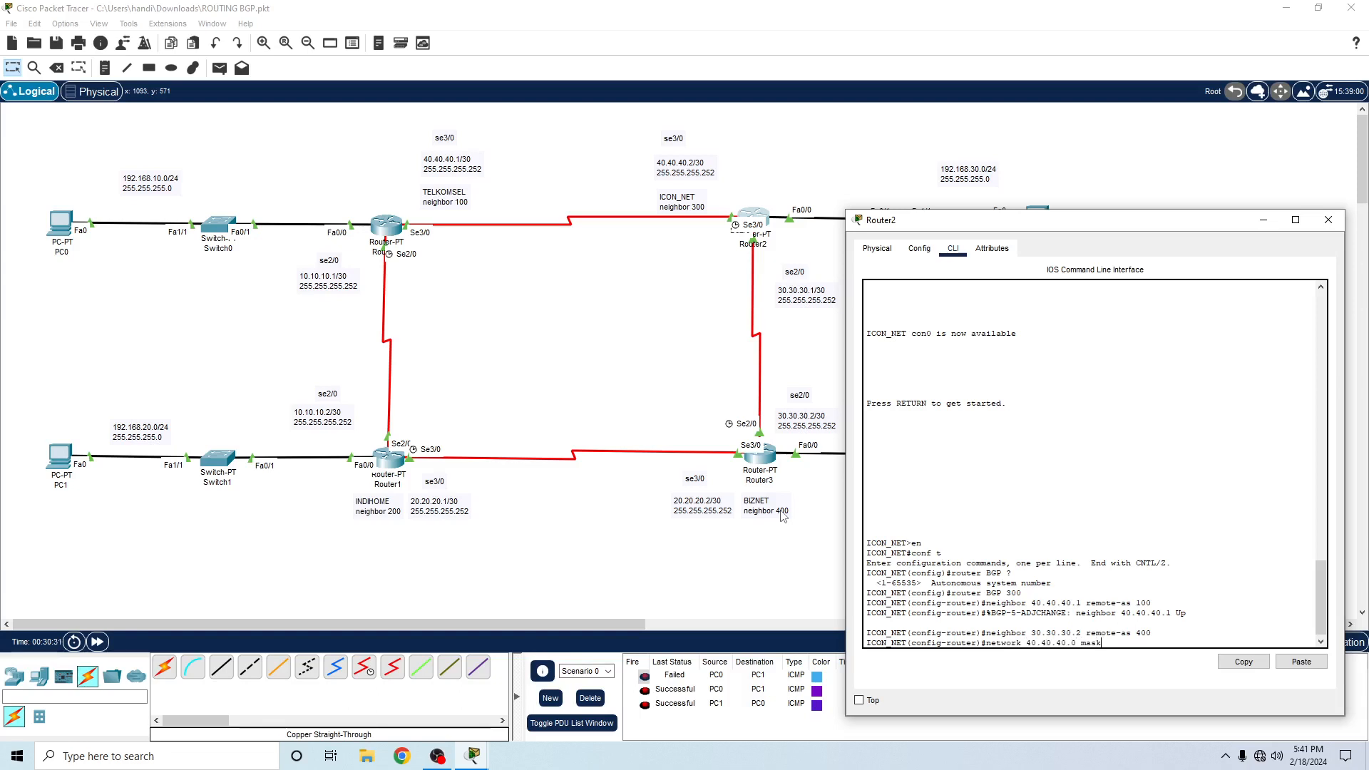
text( 255.2555.255.252)
key(Return)
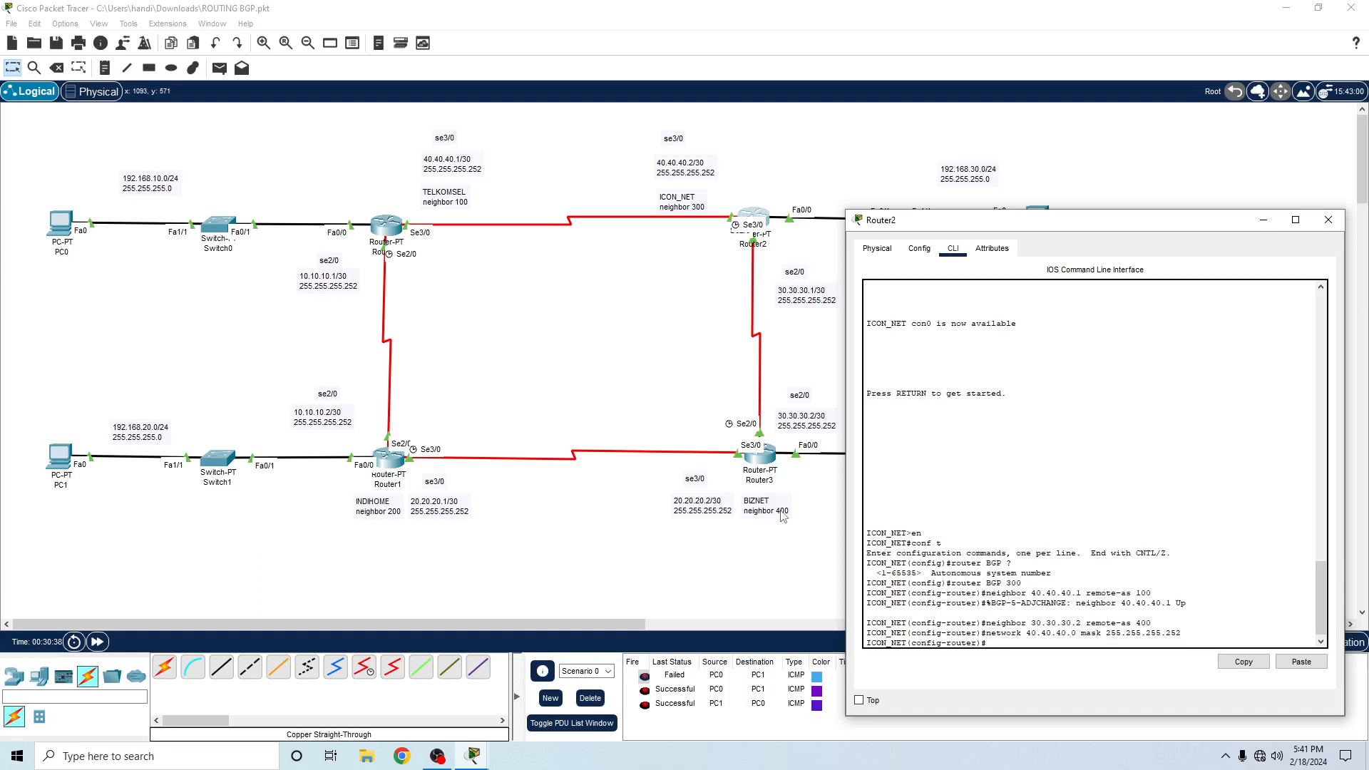
- Advertise network 30.30.30.0 with mask 255.255.255.252 in Router2's BGP process
text(network 30.30.30.0 m)
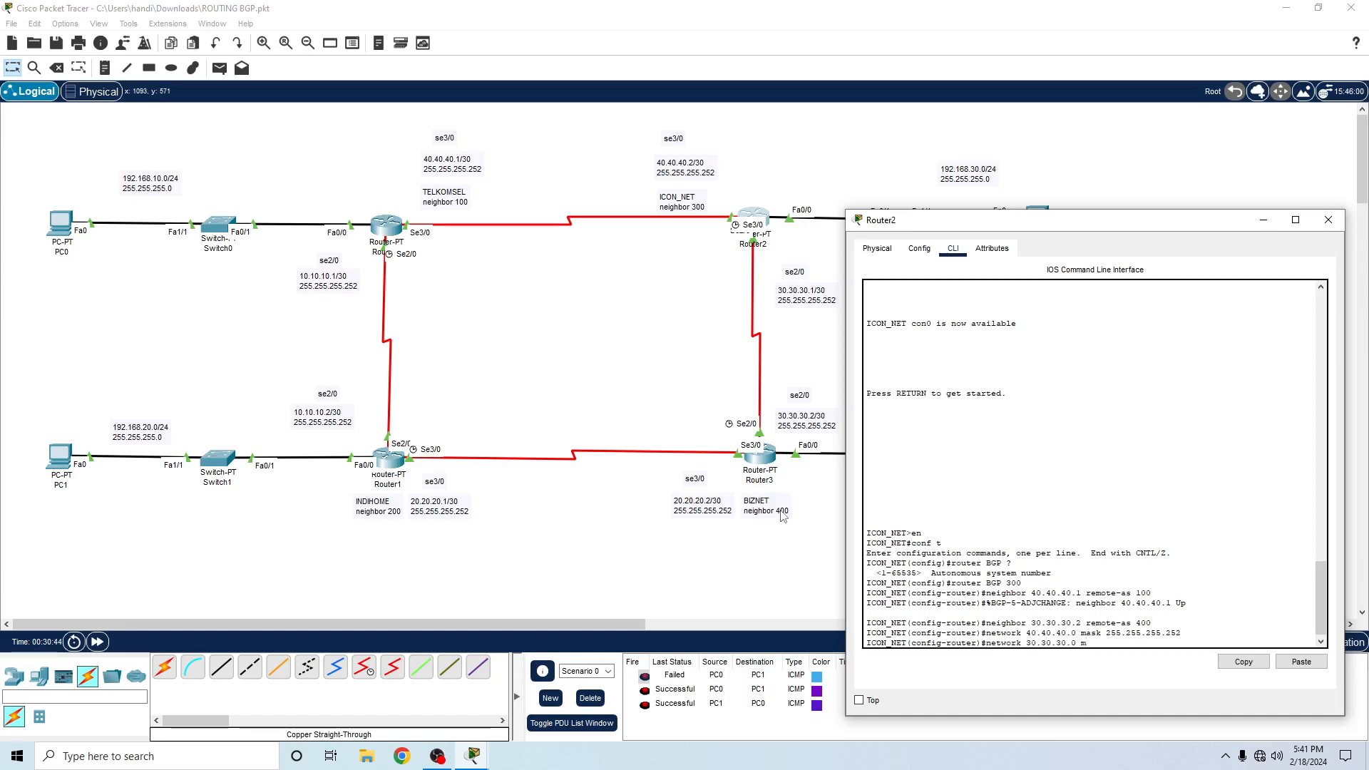
text(ask 255.255.255.25)
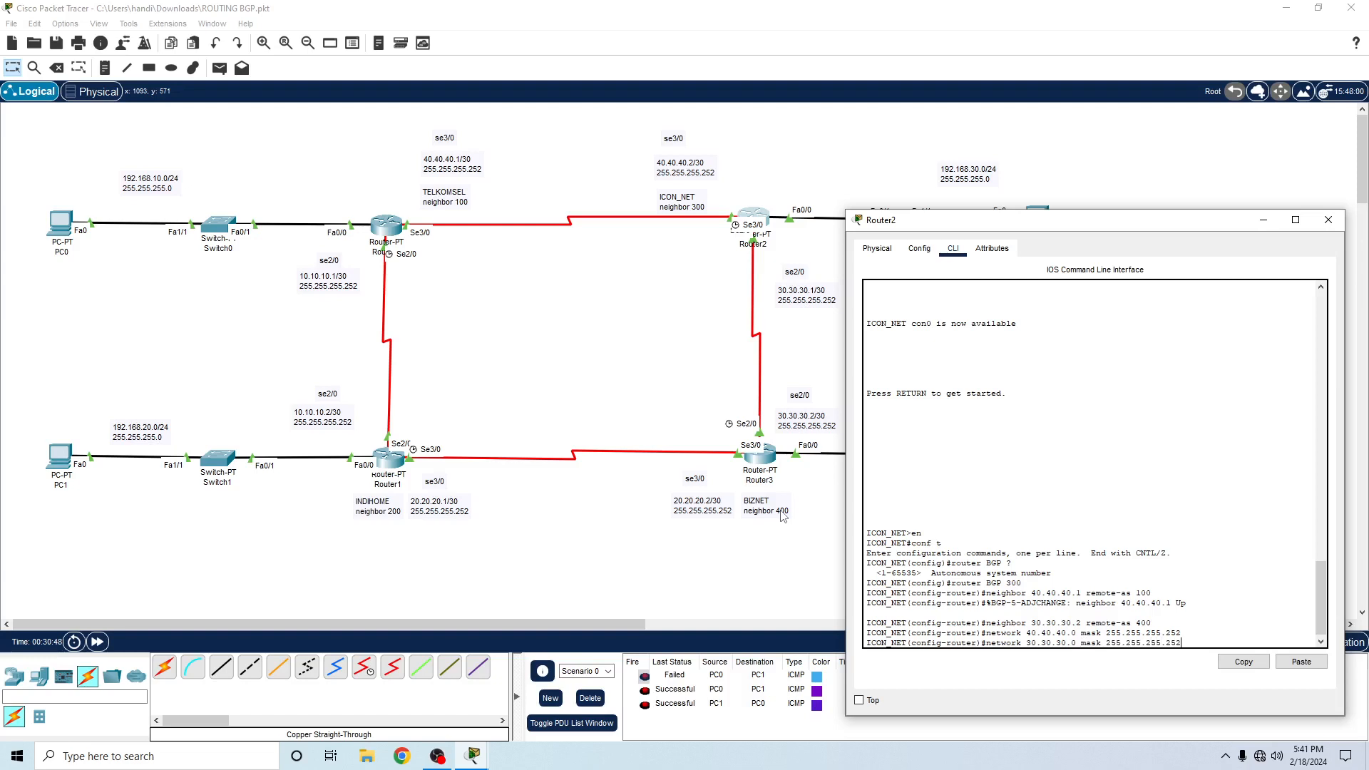
text(2)
key(Return)
- Advertise Router2's LAN network 192.168.30.0 with mask 255.255.255.0 in its BGP process
text(network)
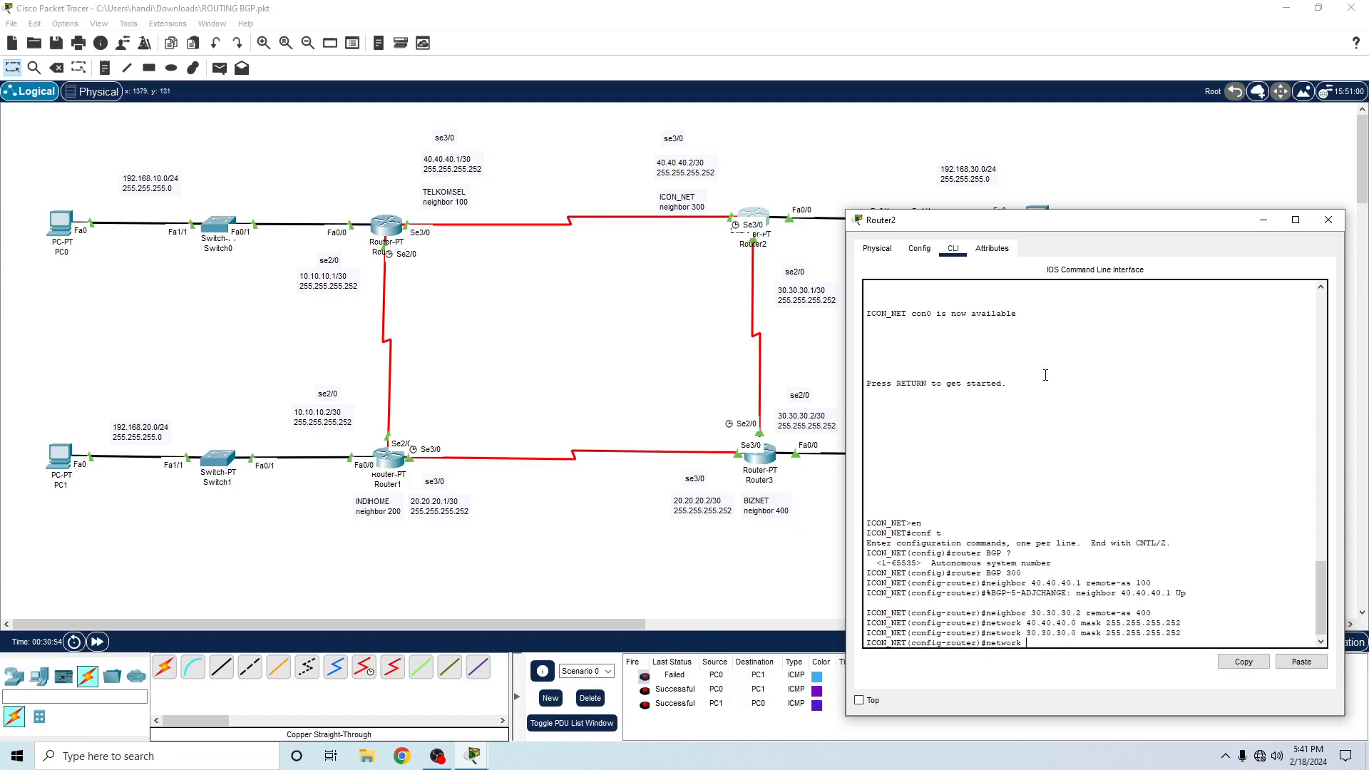
text( 192.168.30.0 mask 255.255.255.0)
key(Return)
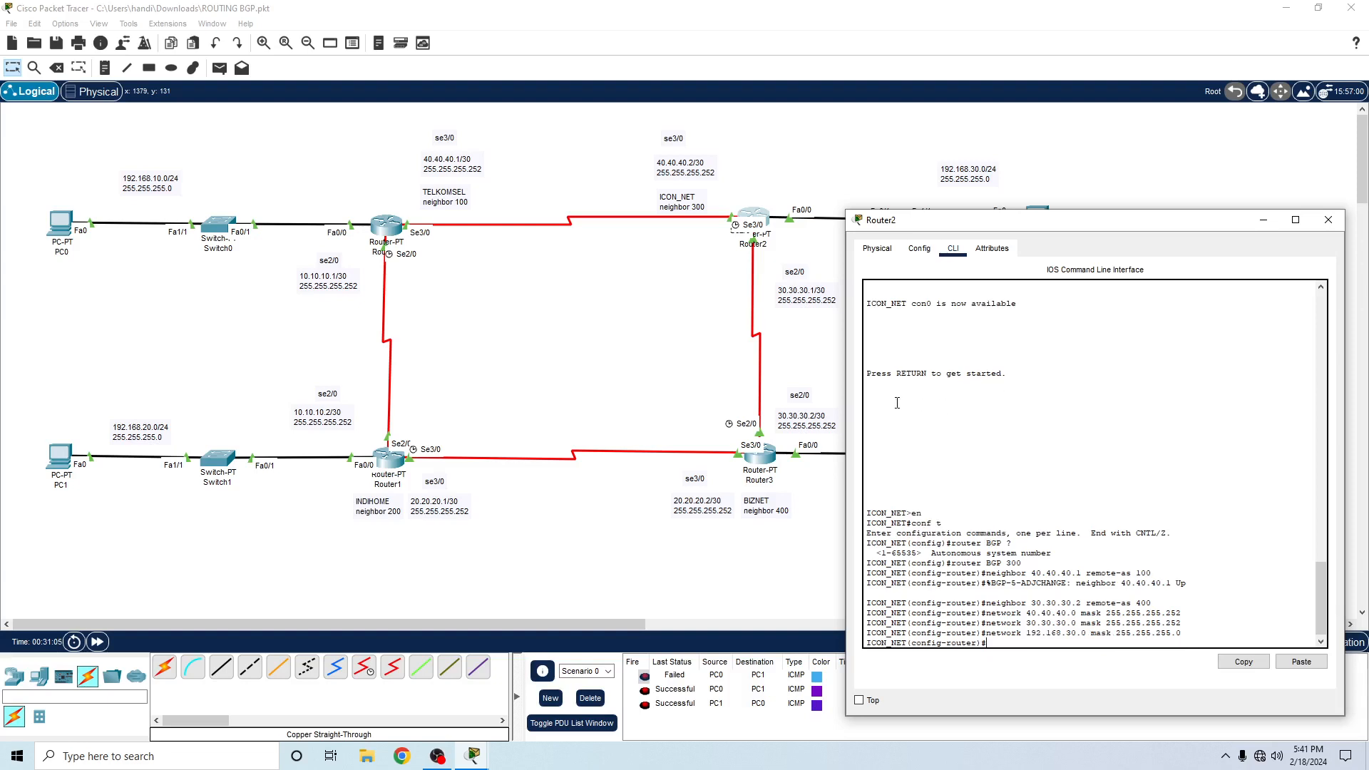
- Leave Router2's BGP and global configuration modes and return to the privileged EXEC prompt
text(ex)
key(Return)
text(ex)
key(Return)
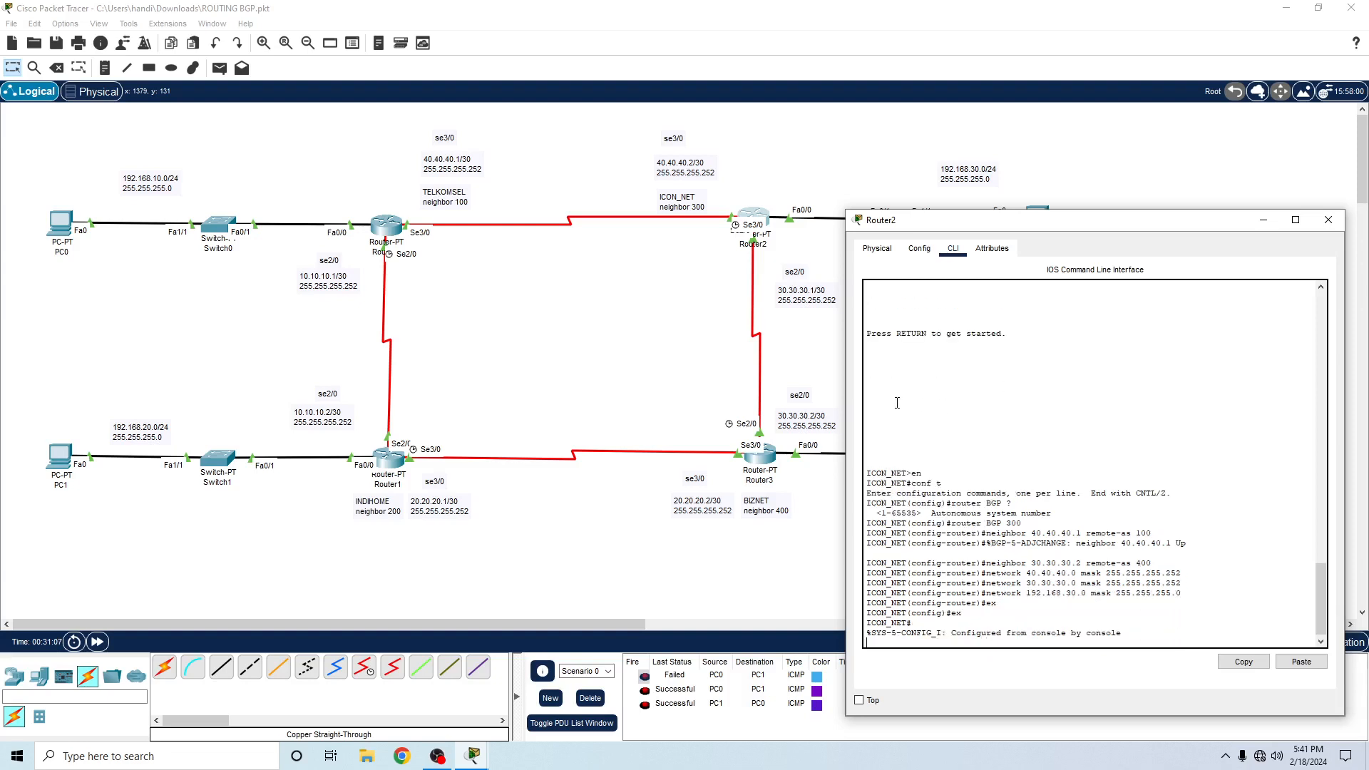
key(Return)
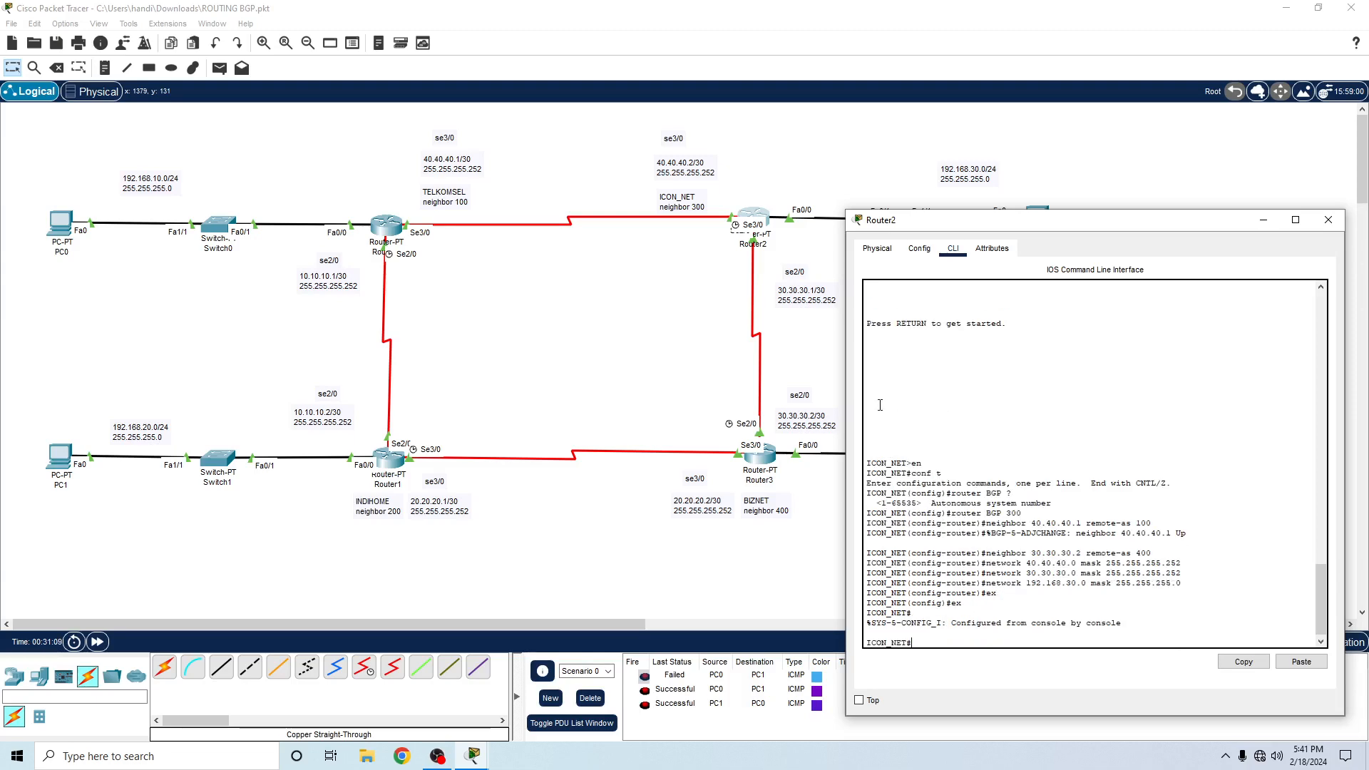
- Open Router3's command-line interface and move its window clear of the routers in the topology
click(1201, 189)
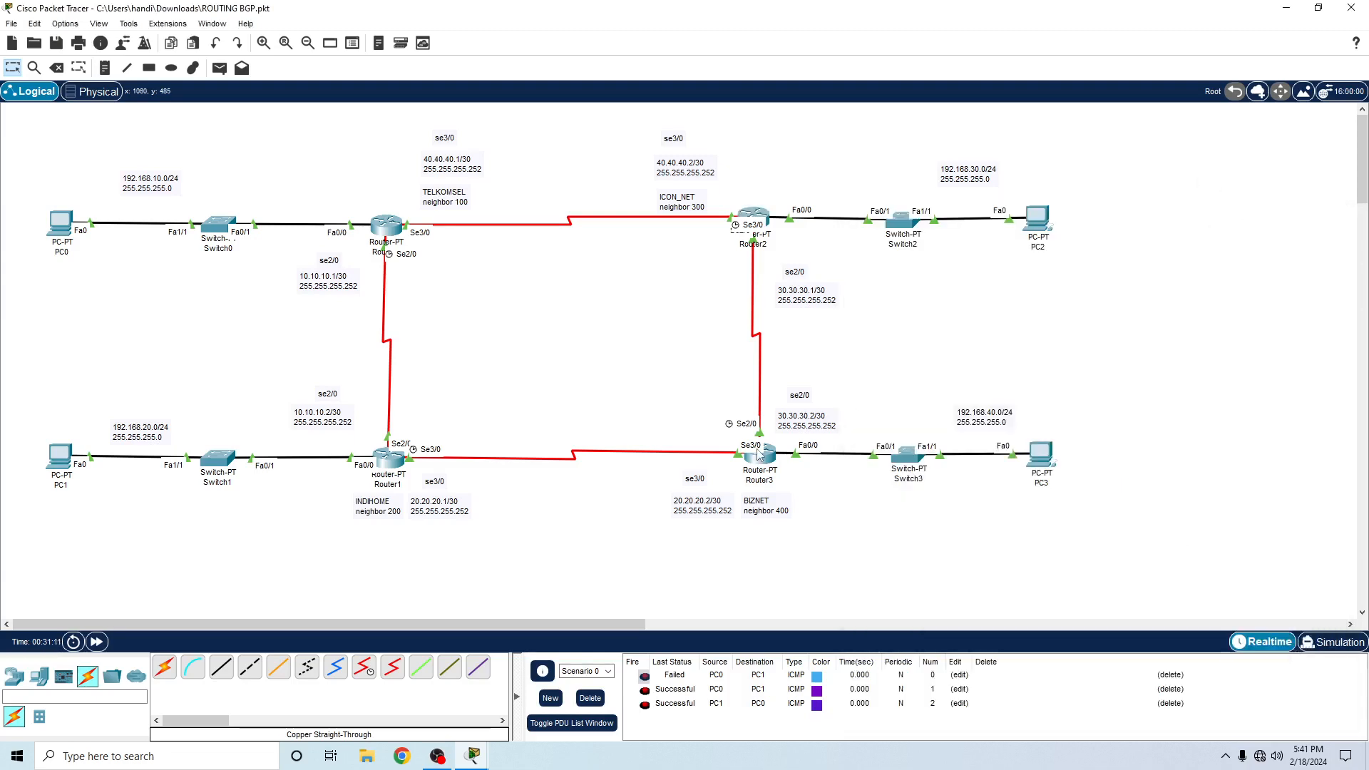
click(759, 454)
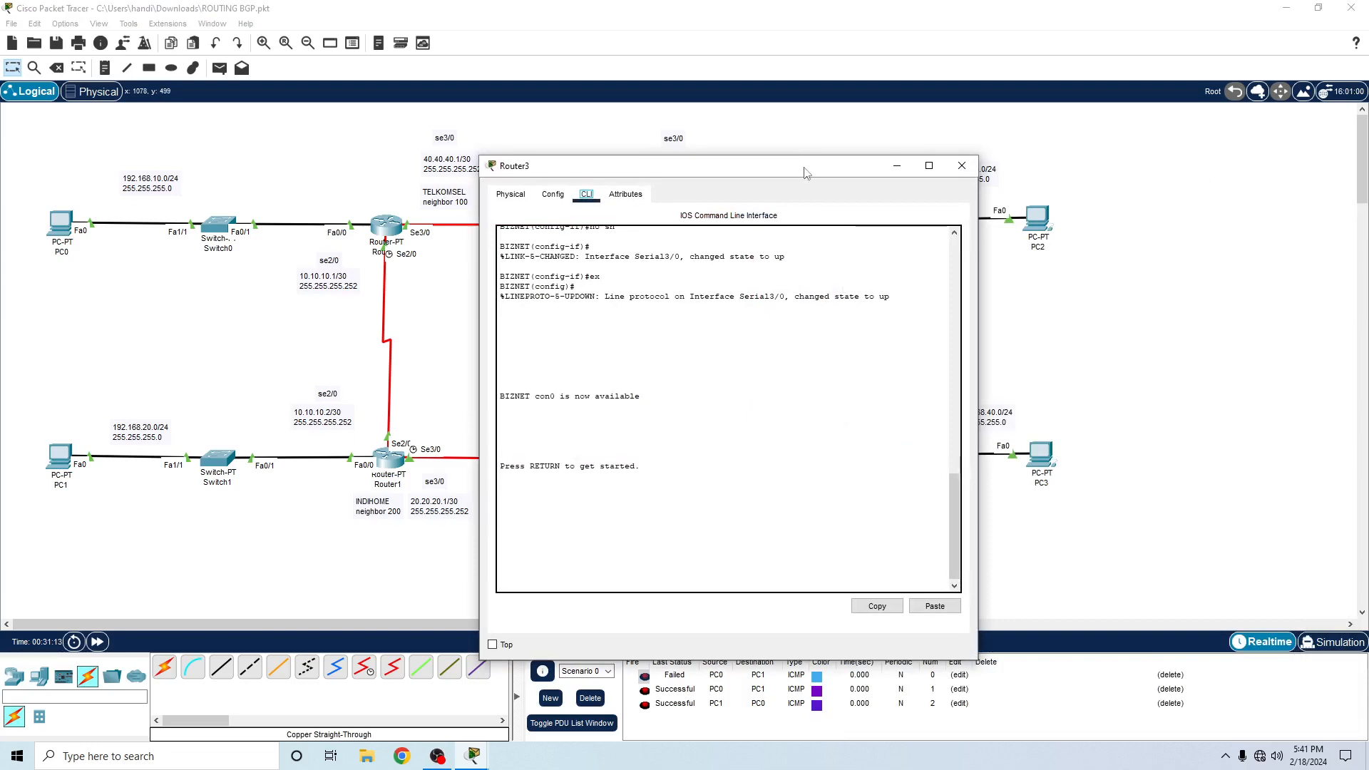
drag(805, 173, 1181, 131)
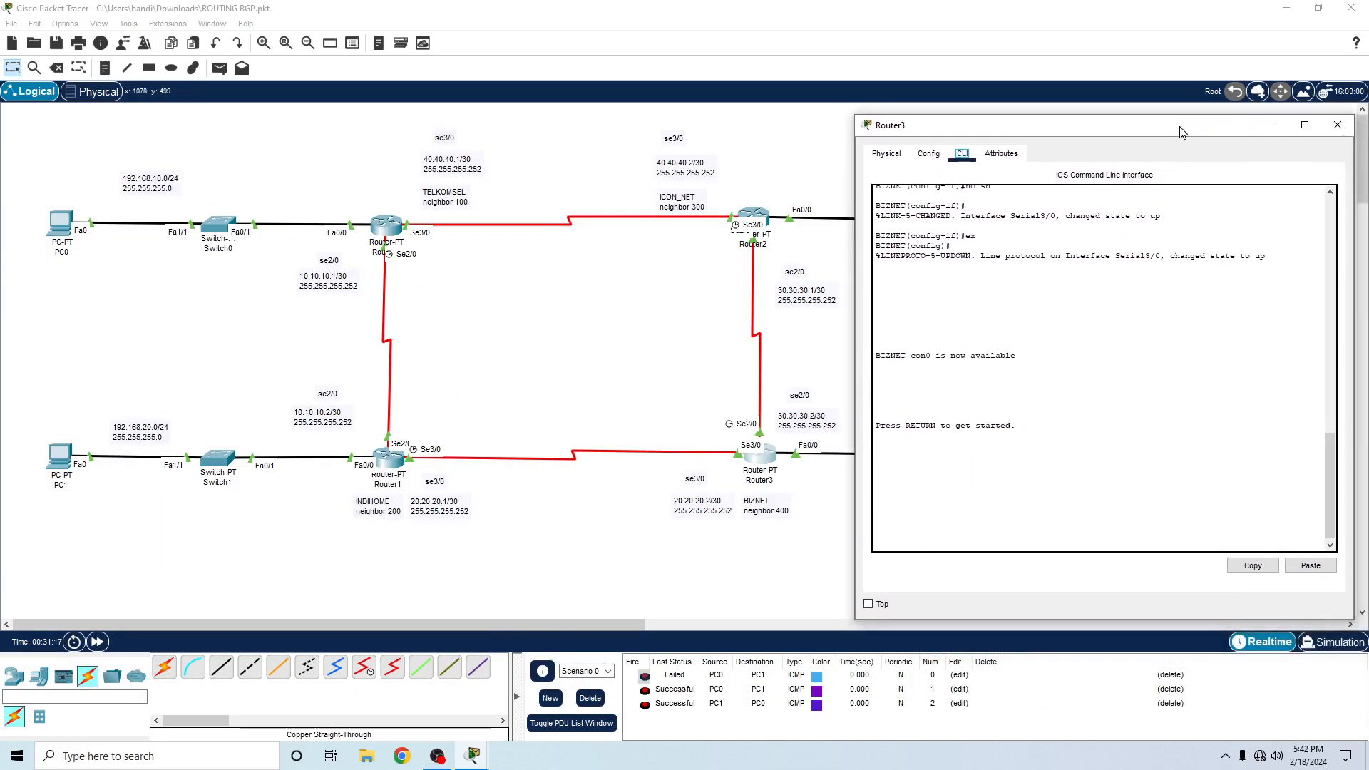
- Start Router3's console session and enter global configuration mode with en and conf t
click(1131, 482)
key(Return)
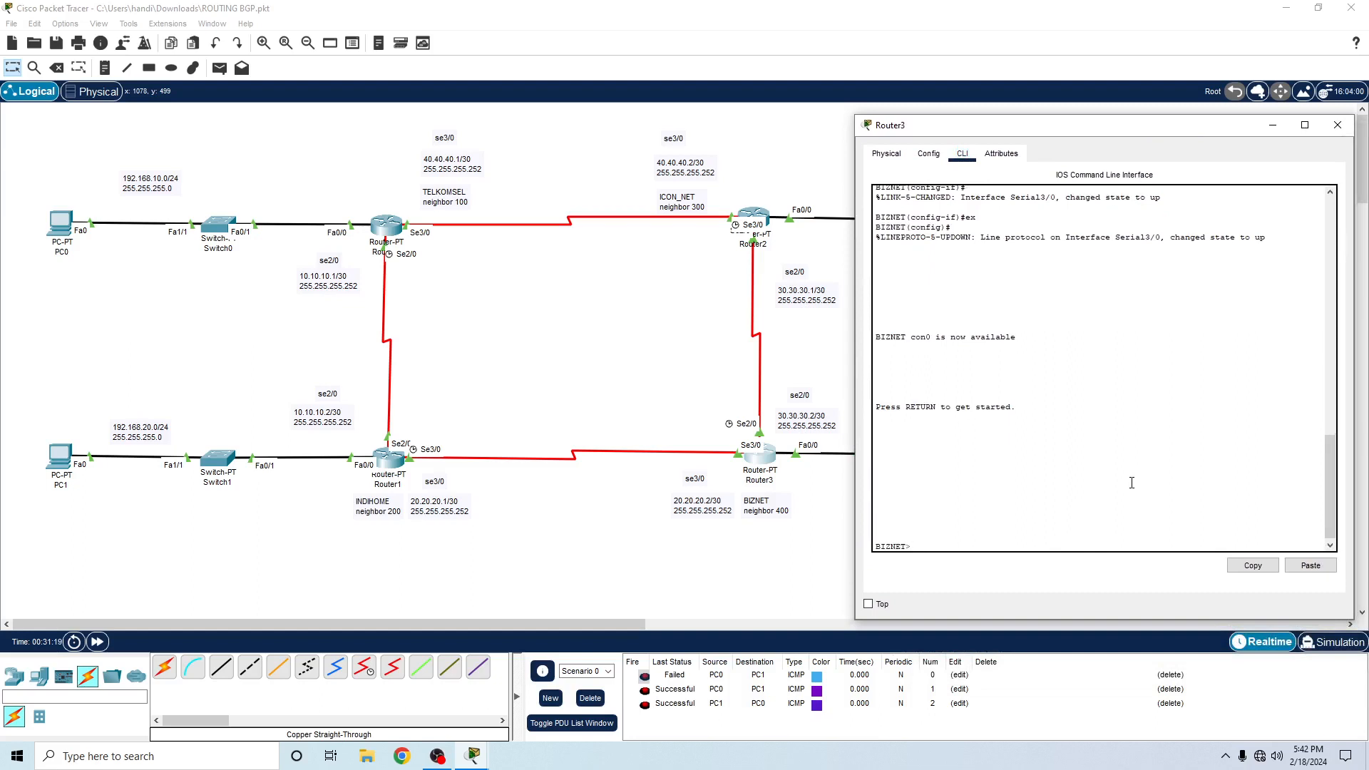
text(en)
key(Return)
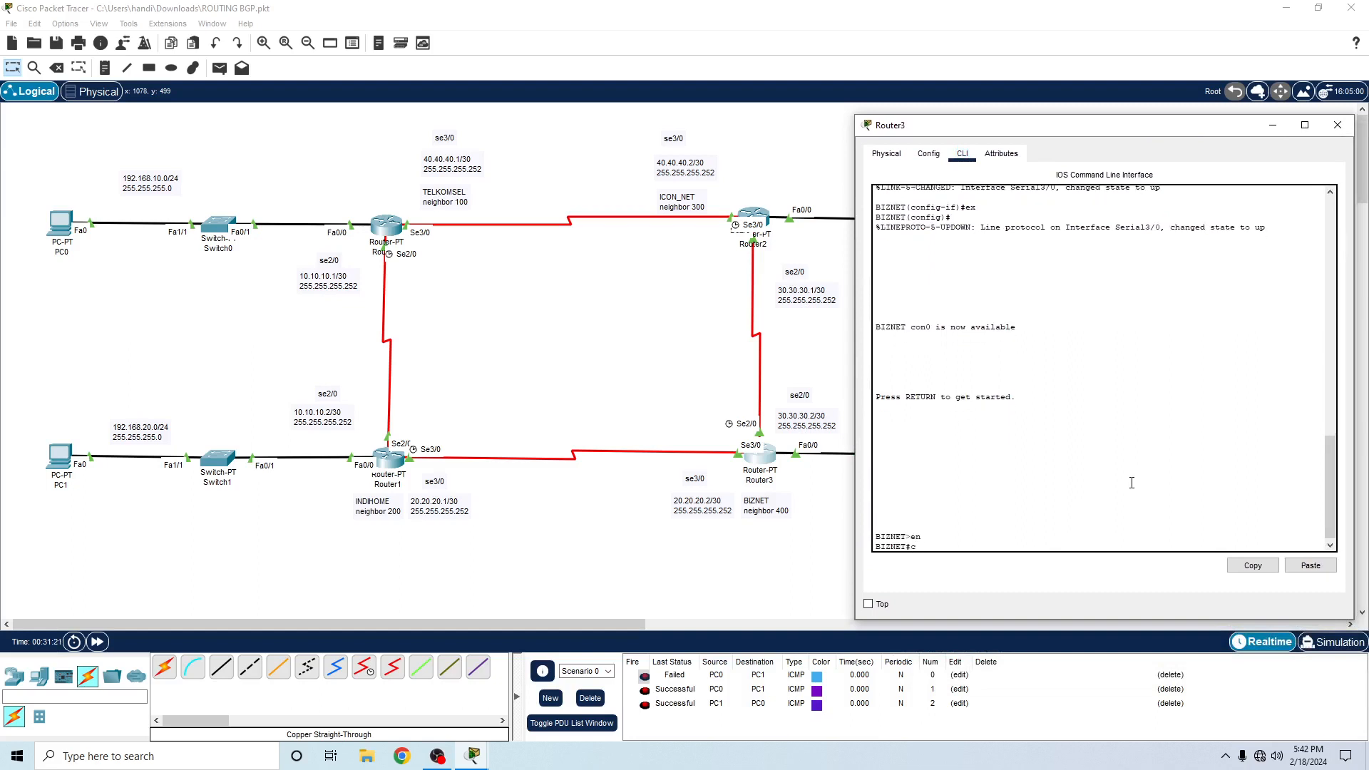
text(con ft t)
key(Return)
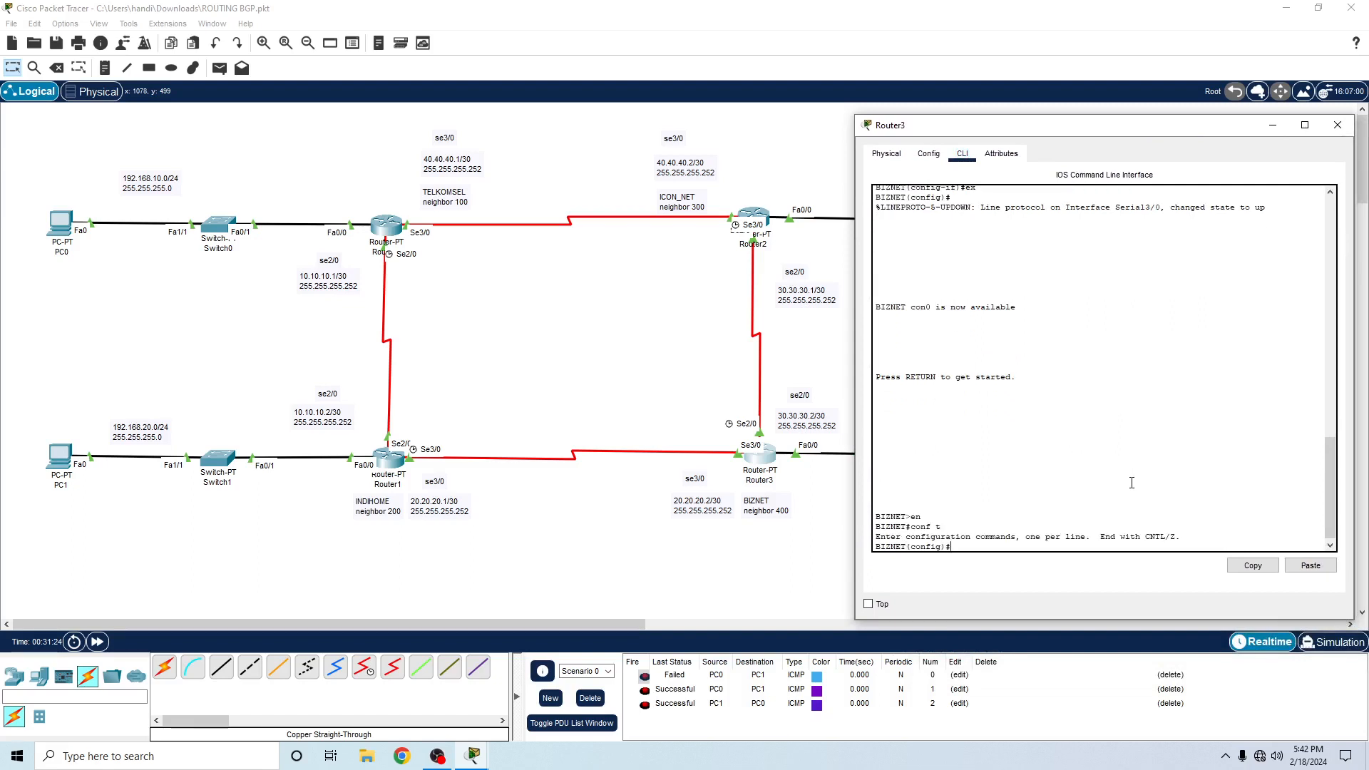
- Query the accepted autonomous system numbers for router BGP and start Router3's BGP process with AS 400
text(router BGP ?)
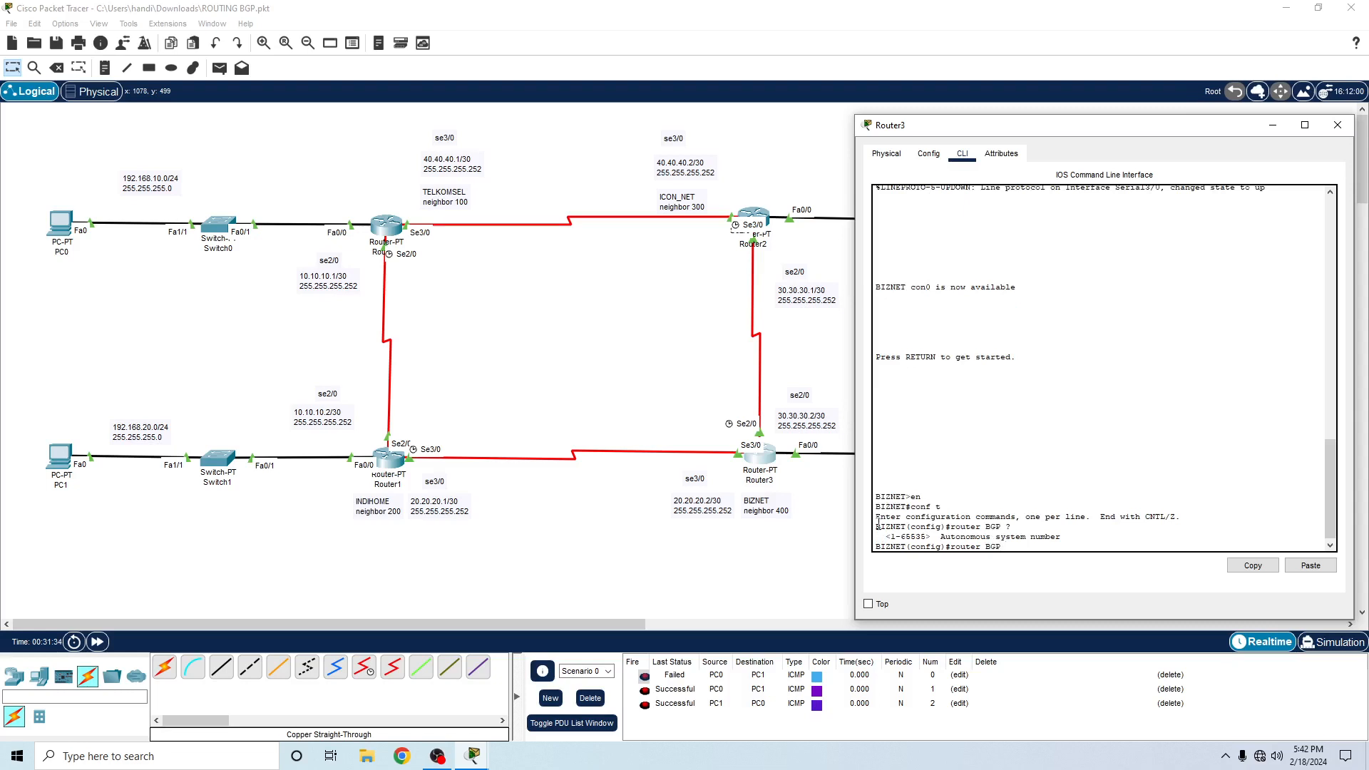
text(400)
key(Return)
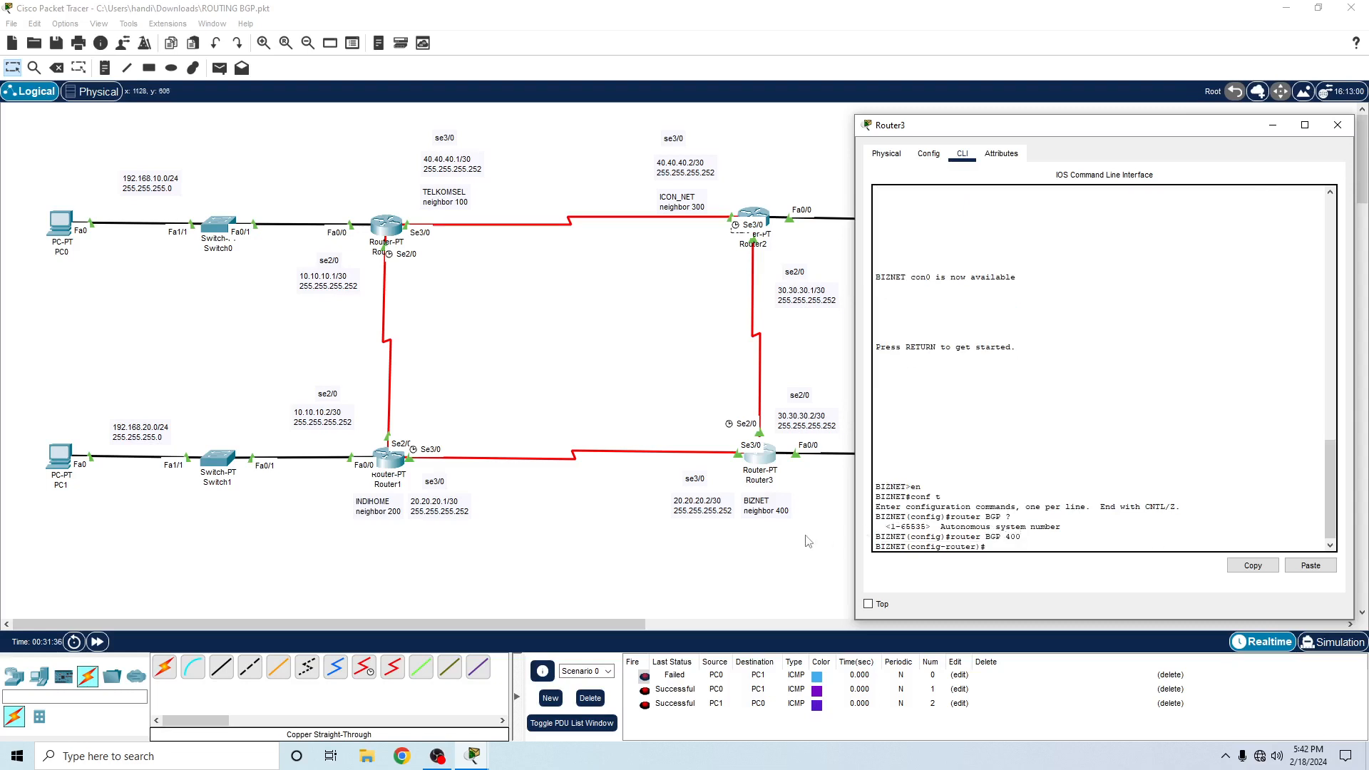
- Add BGP neighbor 30.30.30.1 with remote-as 300 on Router3, and check Router2's console for the adjacency before returning to Router3
text(neighbor30.30.30.1 remote-as 300)
key(Return)
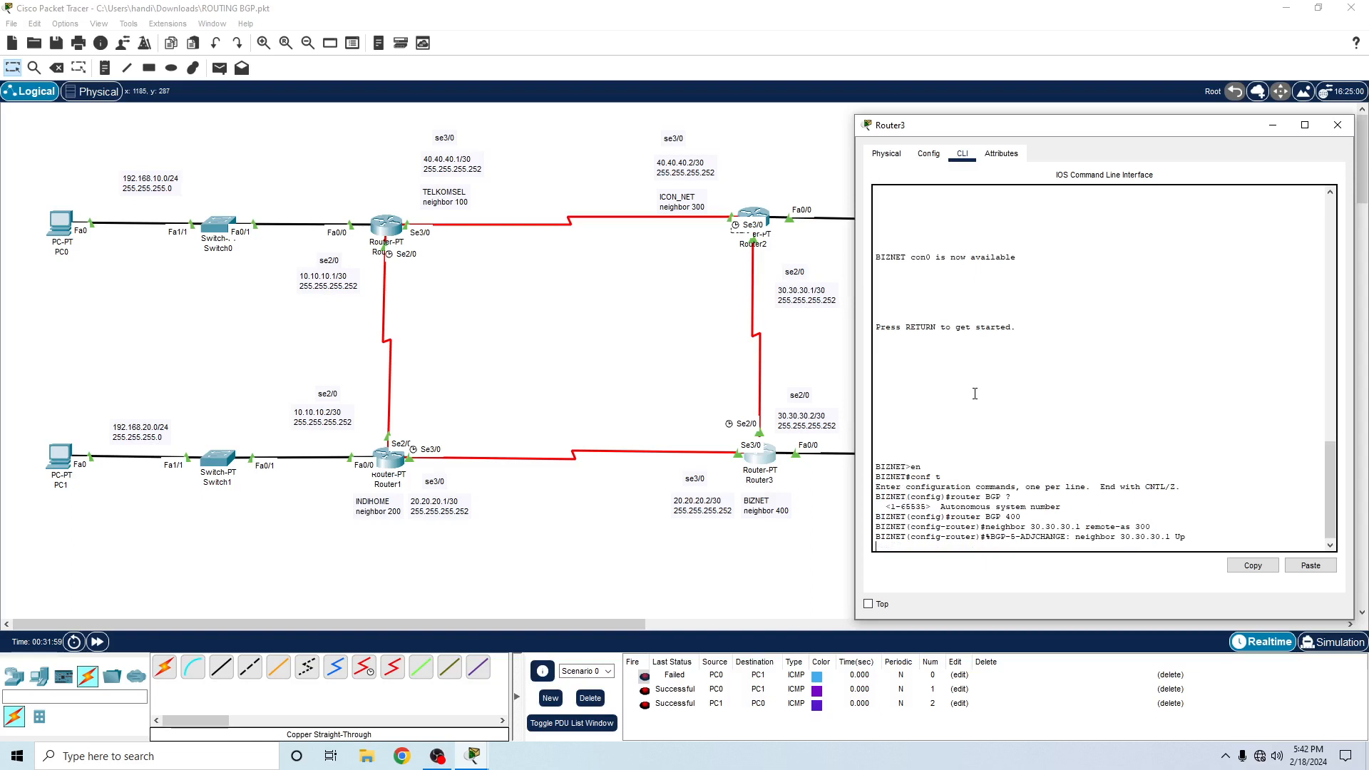
click(765, 217)
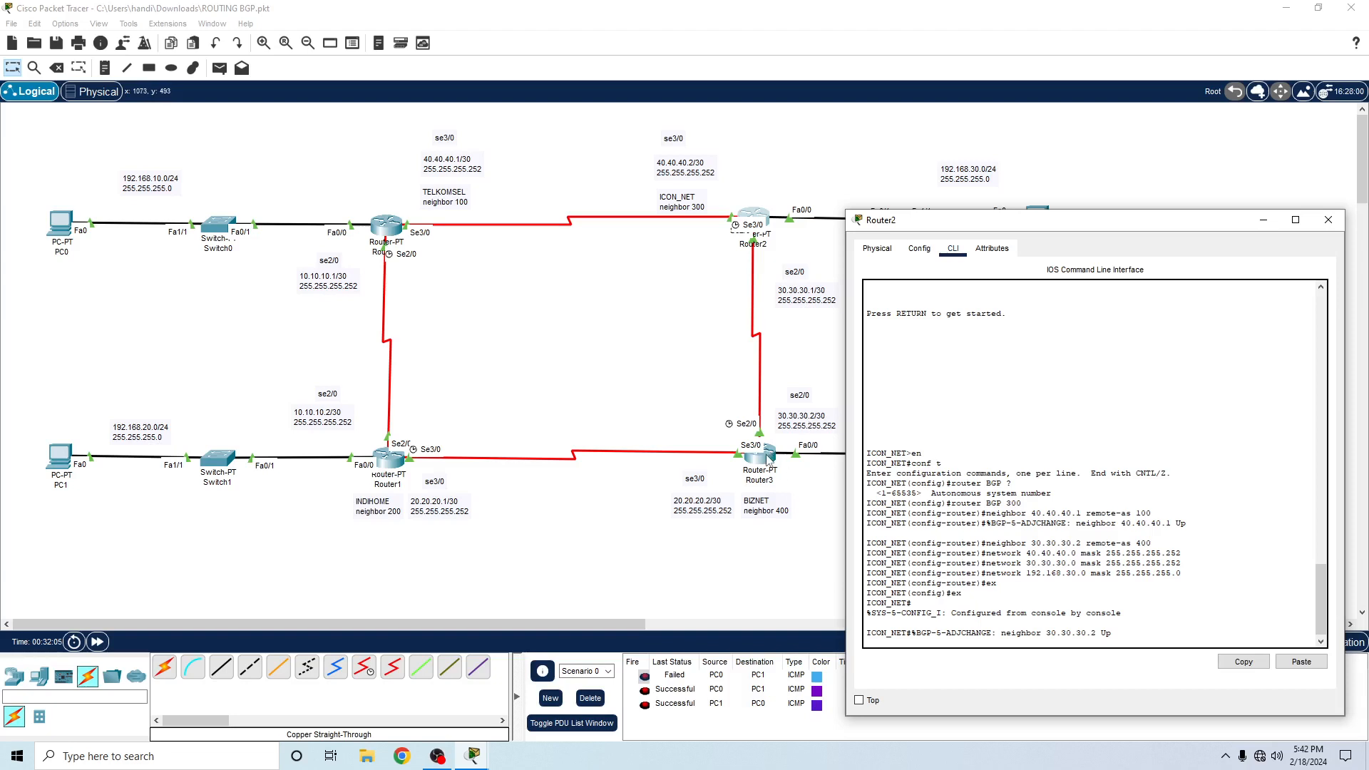
click(768, 460)
- Add BGP neighbor 20.20.20.1 with remote-as 200 to Router3's BGP process
text(nfig-router)#n)
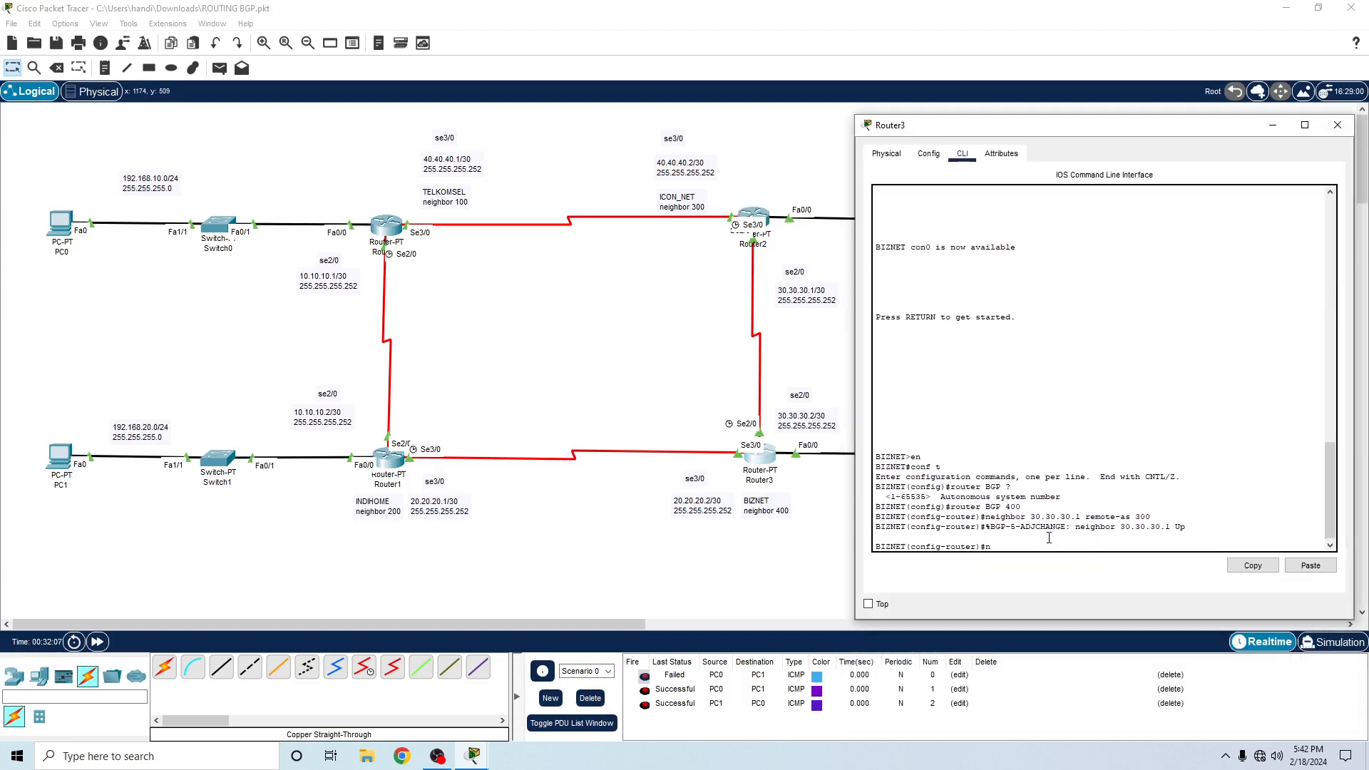
text(eighbor 2)
text(0.20.20.1)
text(remote-as 200)
key(Return)
key(Return)
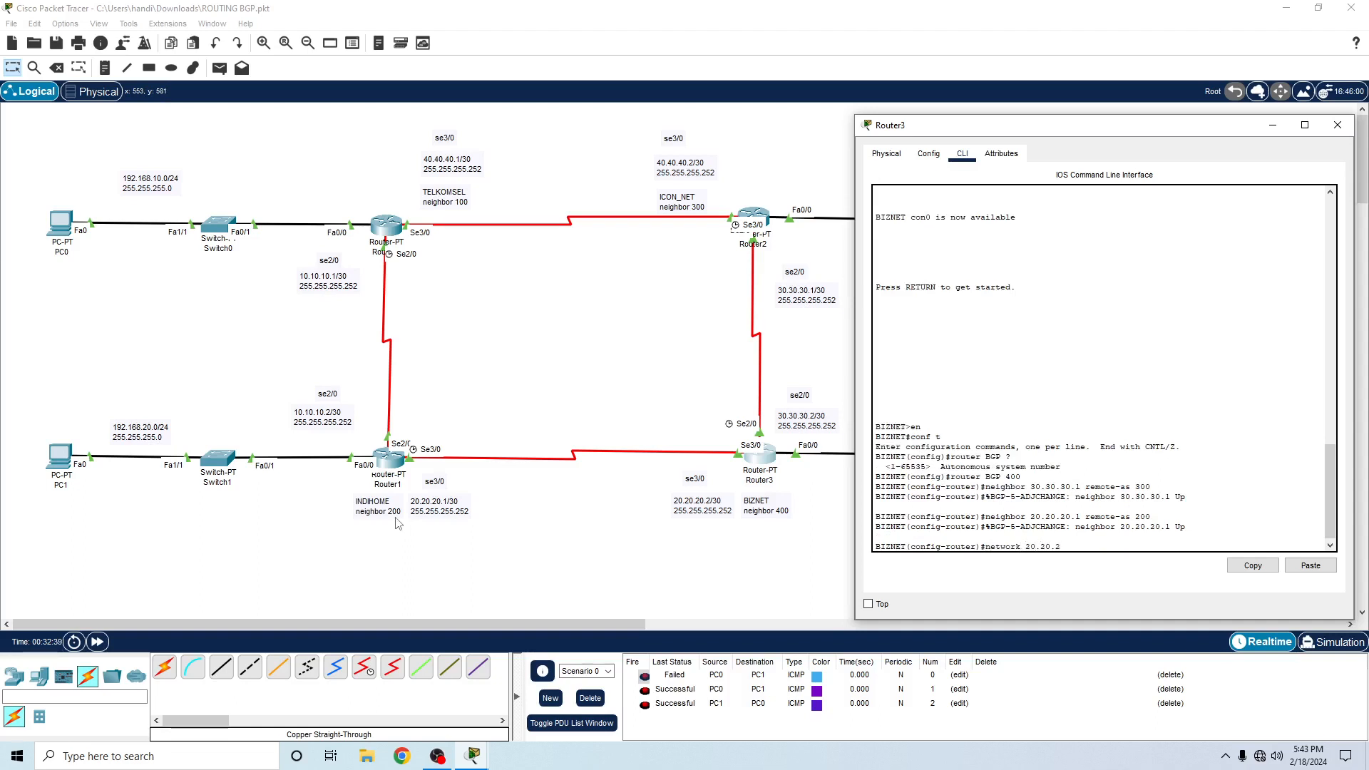
- Advertise network 20.20.20.0 with mask 255.255.255.252 in Router3's BGP process
text(0.0 mask 255.255.255.252)
key(Return)
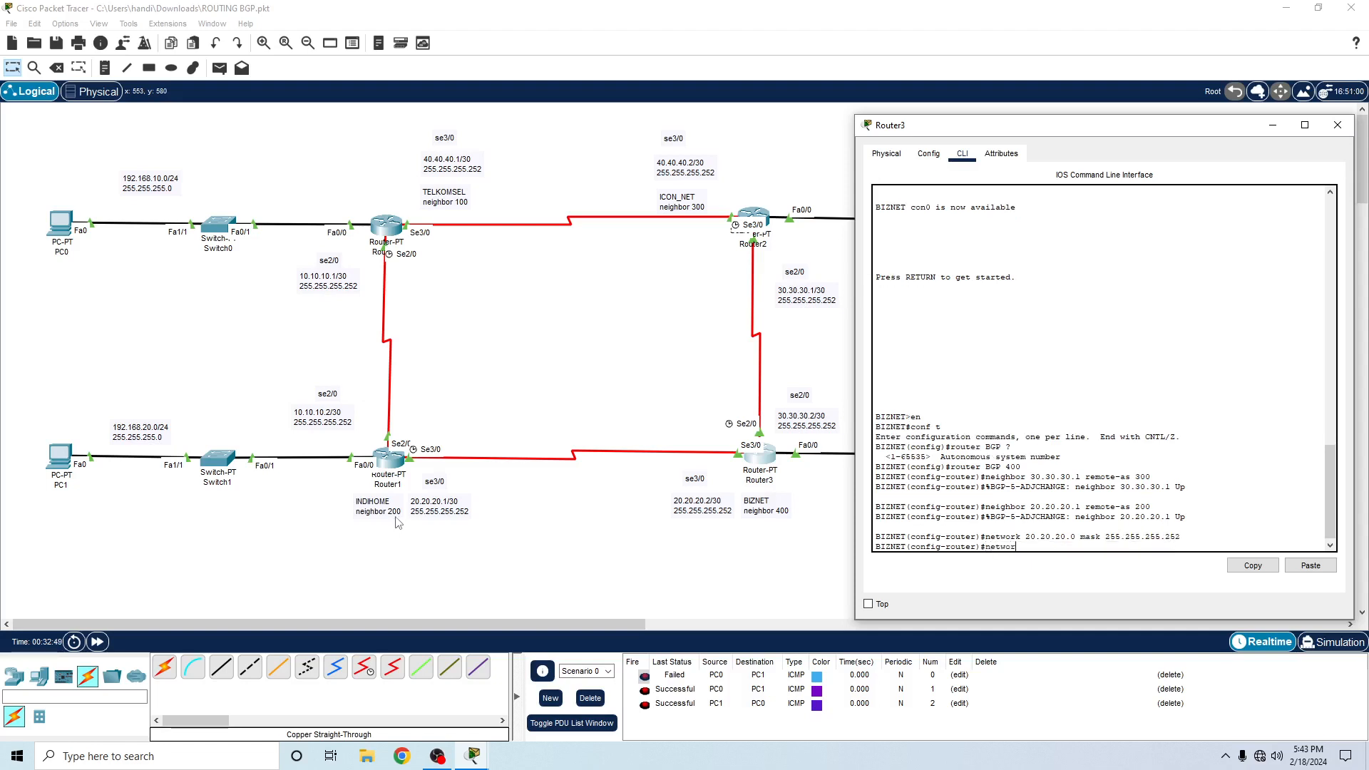
- Advertise network 30.30.30.0 with mask 255.255.255.252 in Router3's BGP process
text(network 30.30.30.0 mask 255.255.255.252)
key(Return)
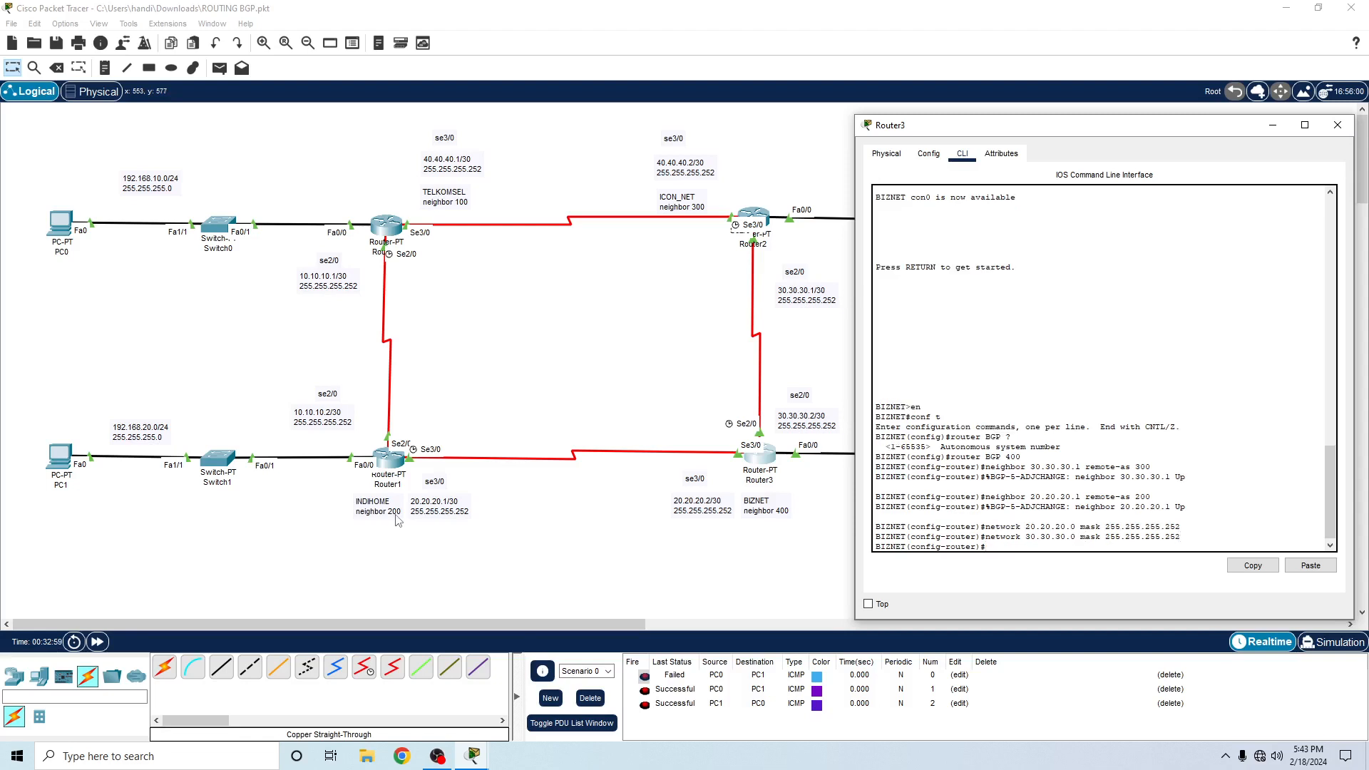
- Uncover Router3's LAN address label and advertise network 192.168.40.0 with mask 255.255.255.0 in Router3's BGP process
text(netwoer)
drag(956, 133, 308, 92)
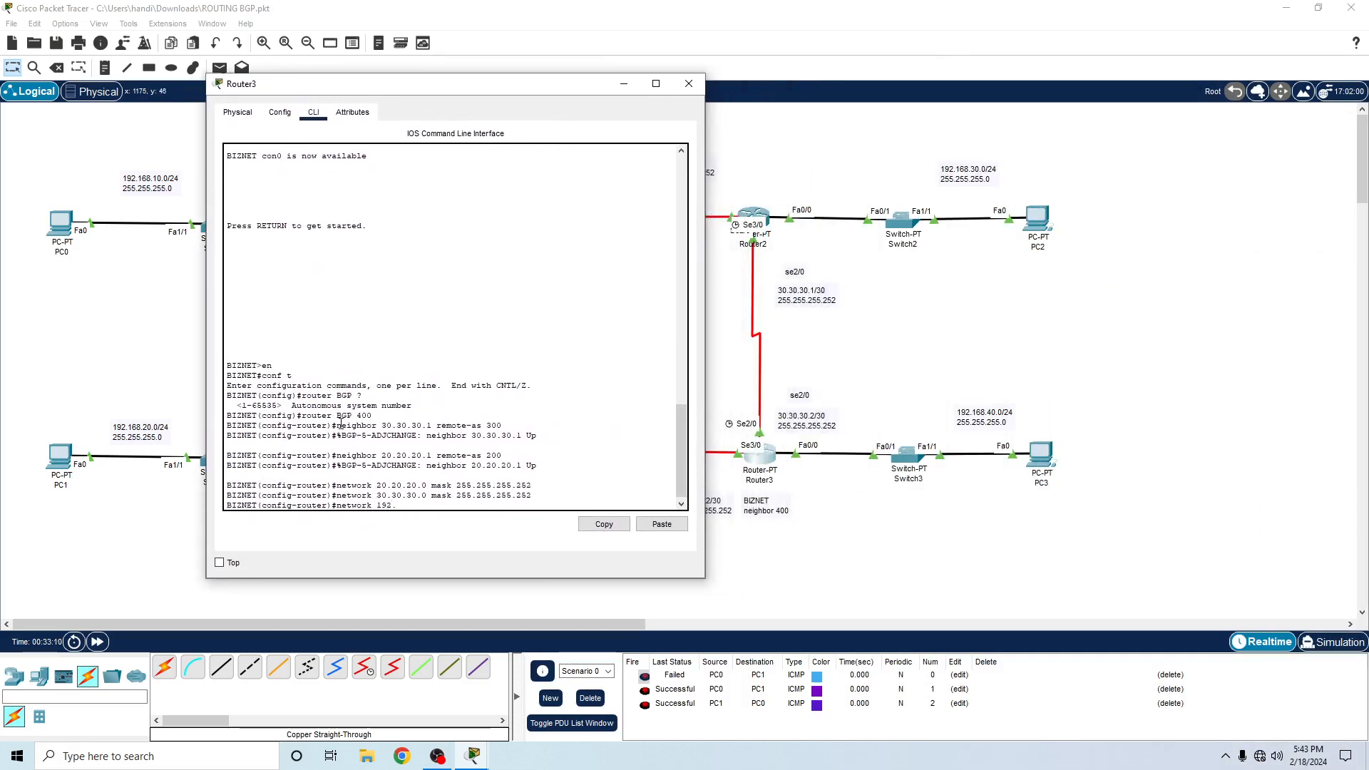
text(168.40.0 mask 255.255.)
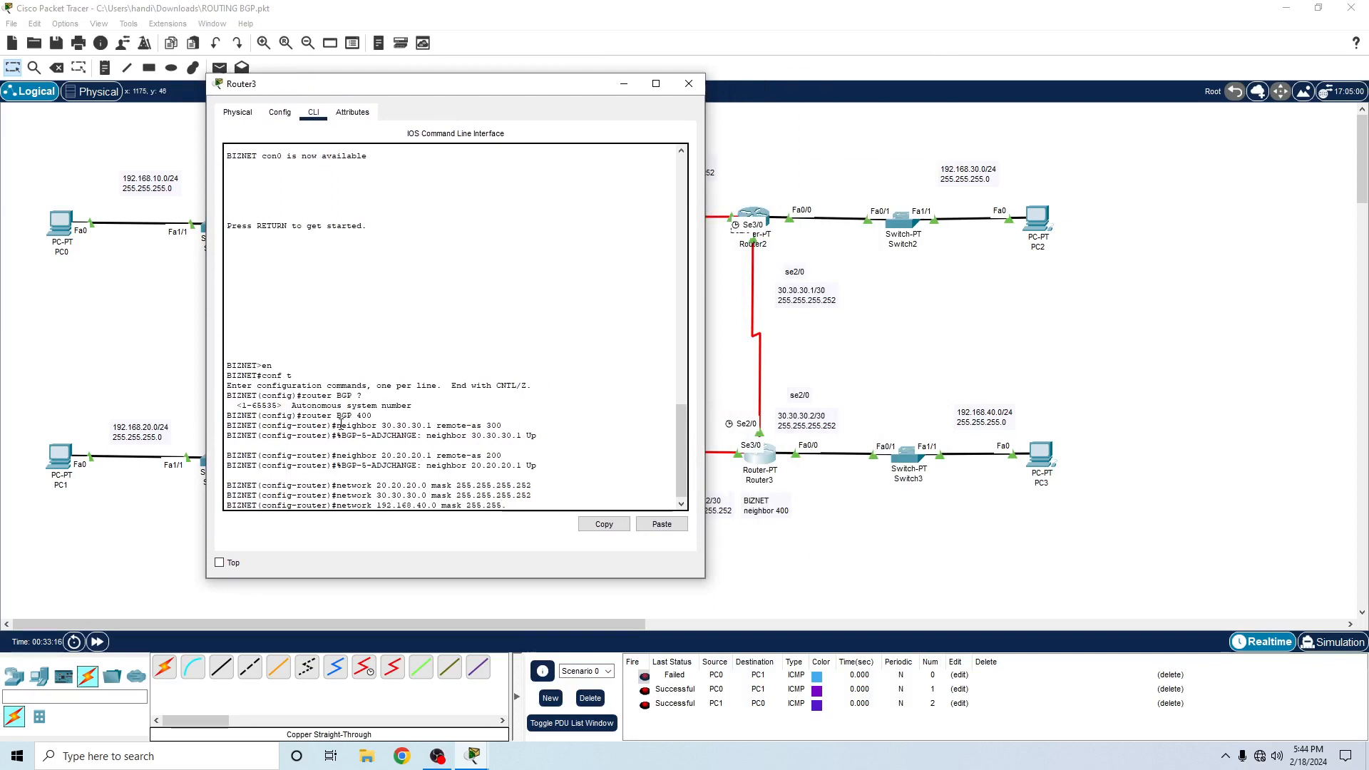
text(255.0)
key(Return)
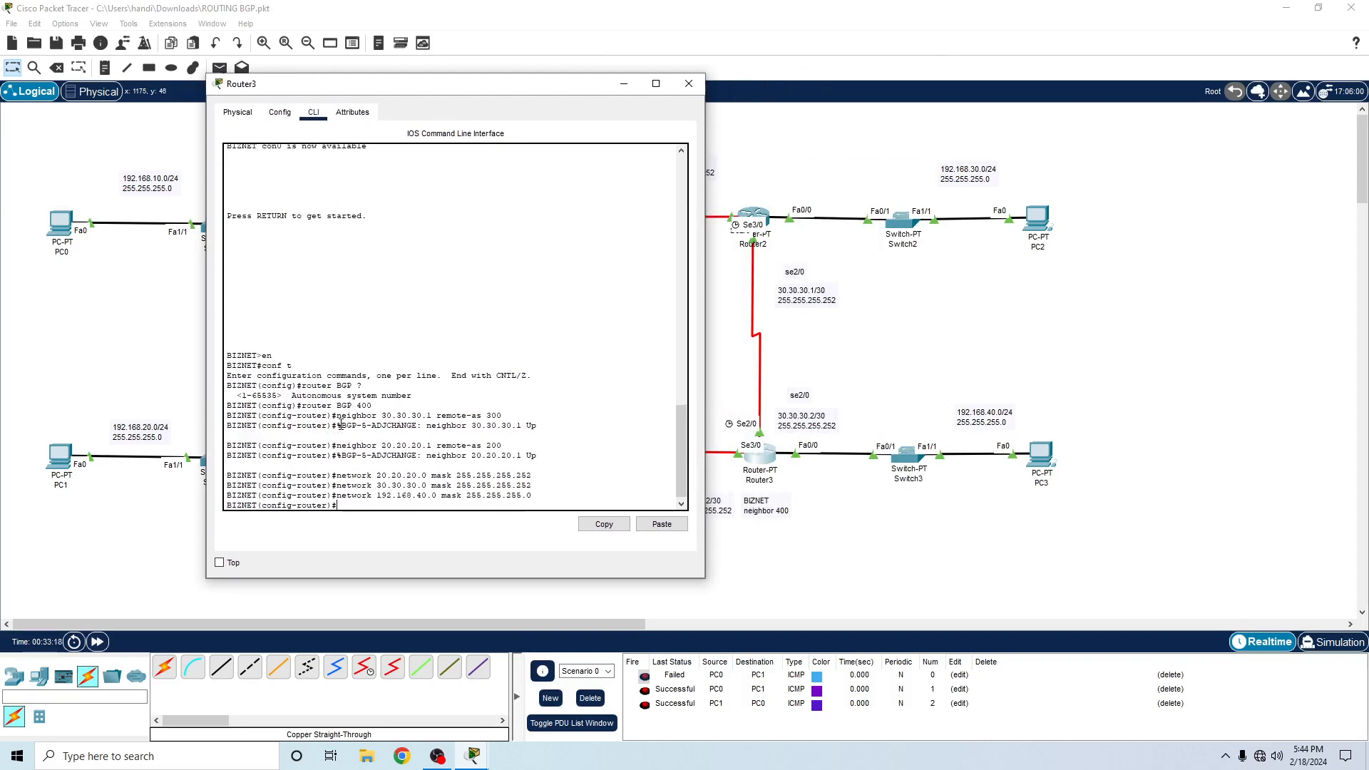
- Exit Router3's configuration modes to privileged EXEC and display its routing table with sh ip route
text(ex)
key(Return)
text(rx)
key(Return)
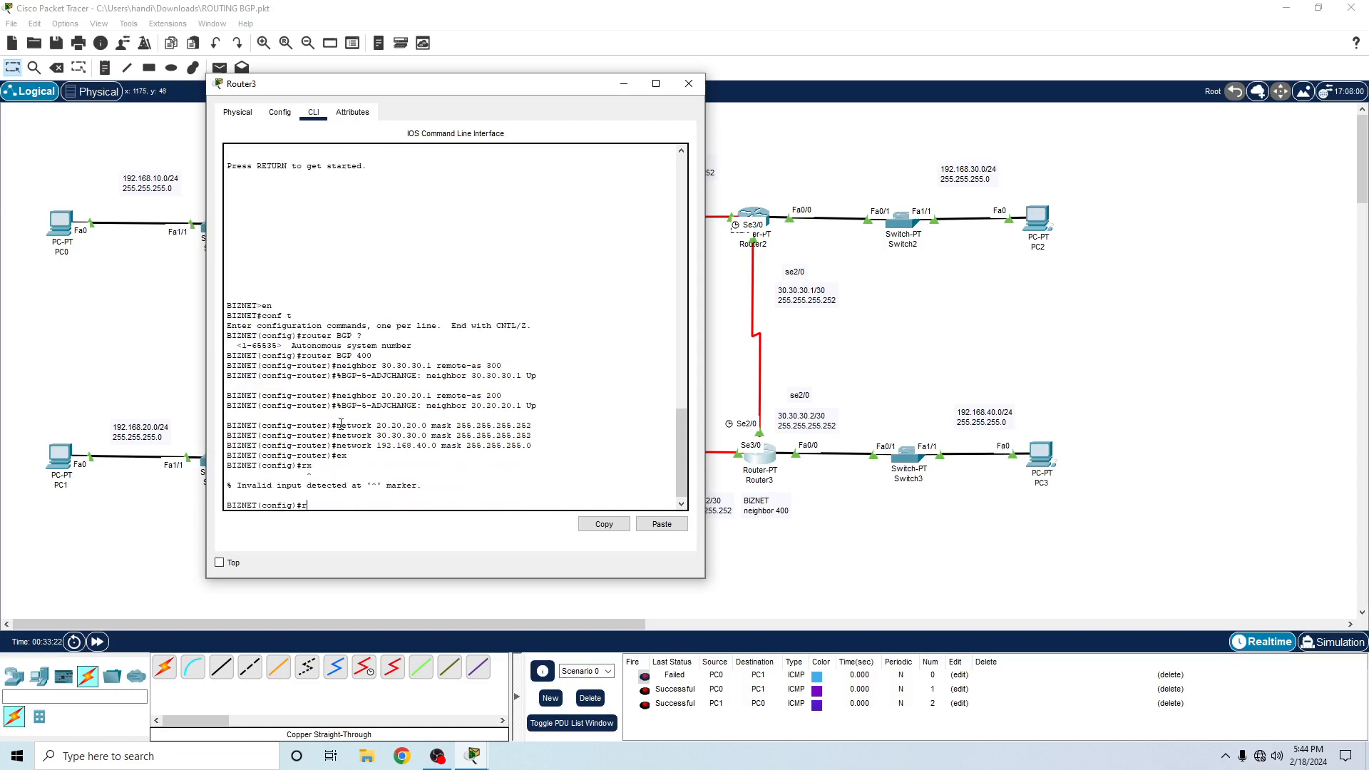
text(ex)
key(Return)
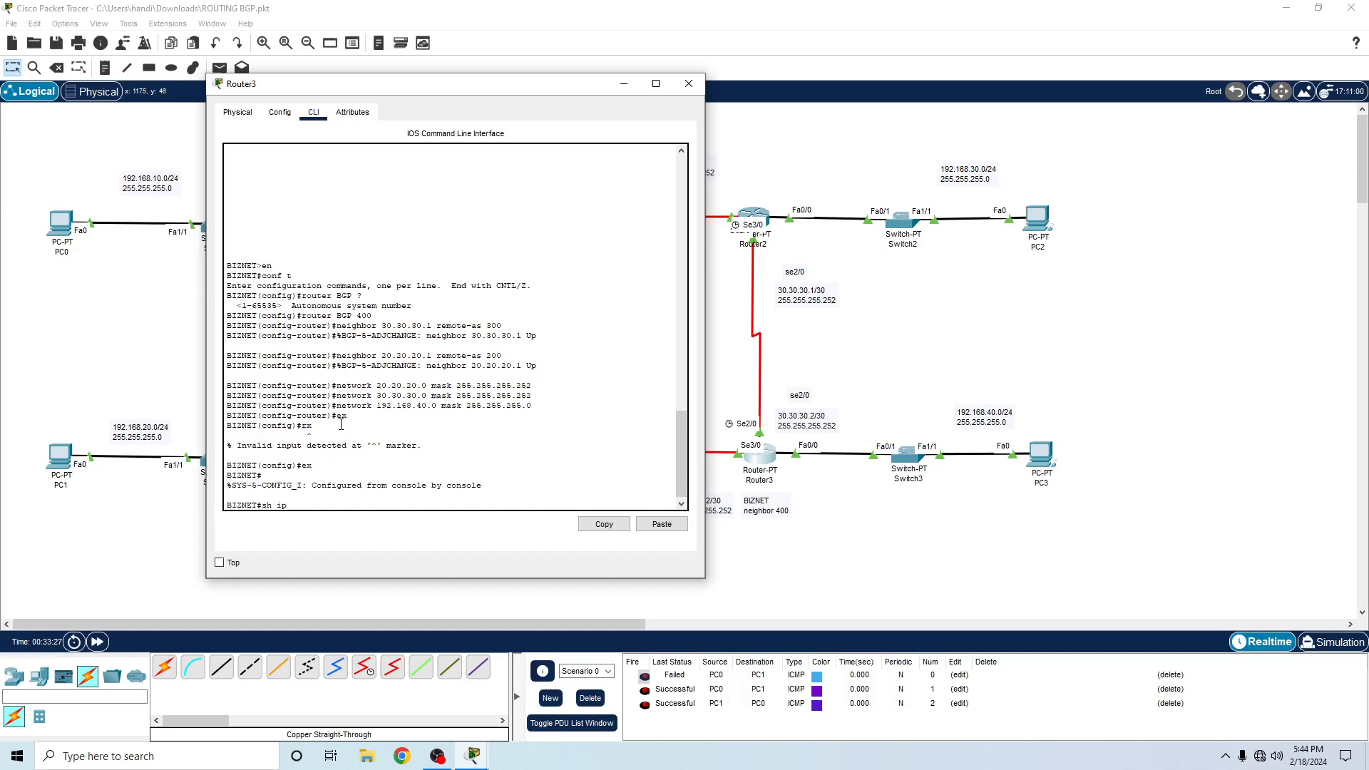
key(Return)
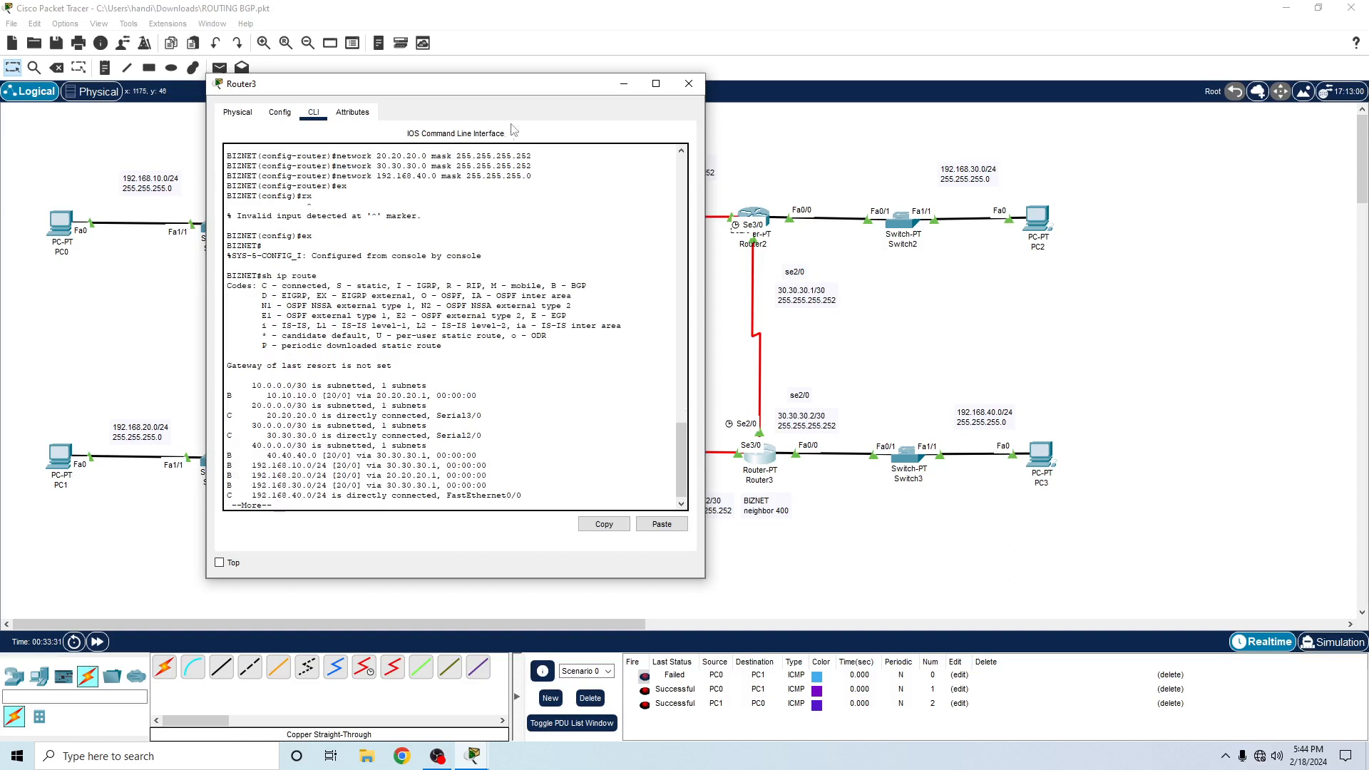
- Highlight the BGP-learned routes and the BGP code in Router3's routing table, and close the router's window
drag(228, 453, 235, 485)
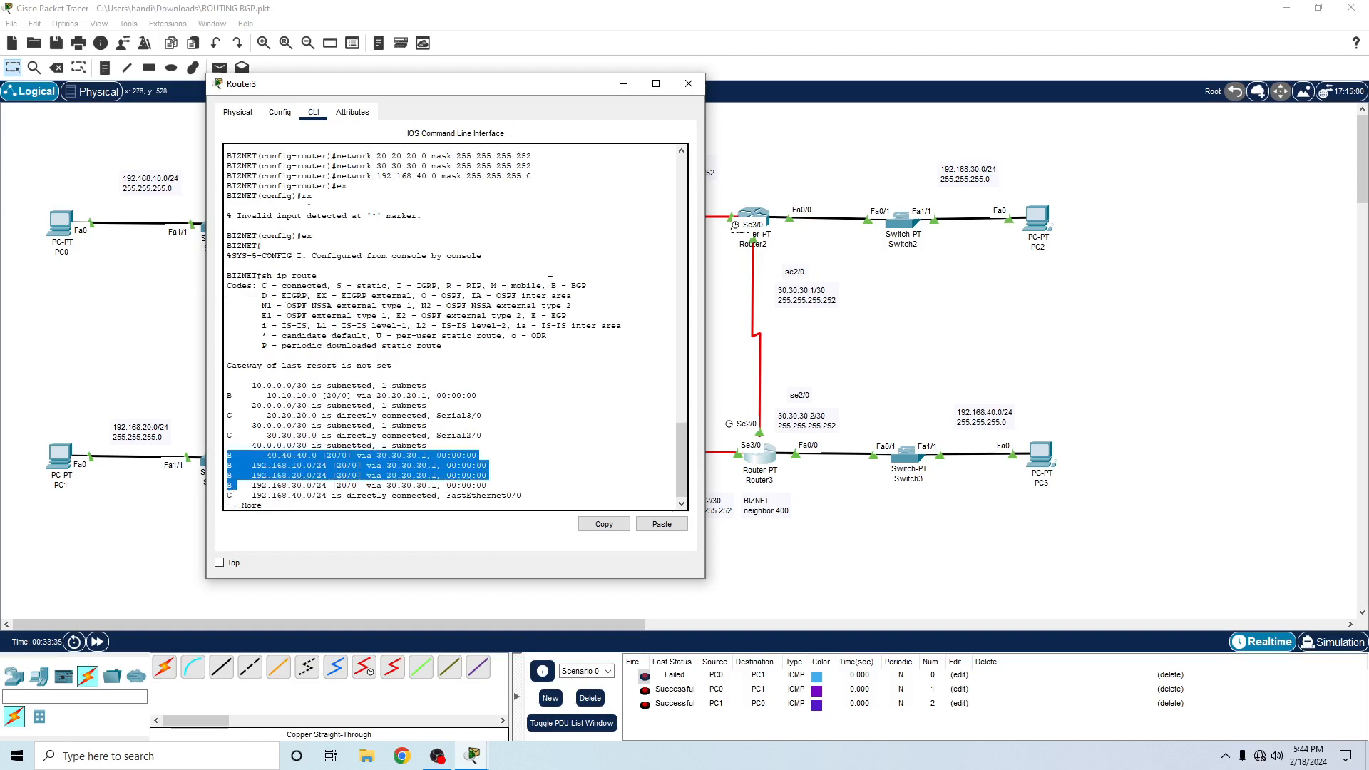
drag(550, 281, 588, 286)
click(689, 84)
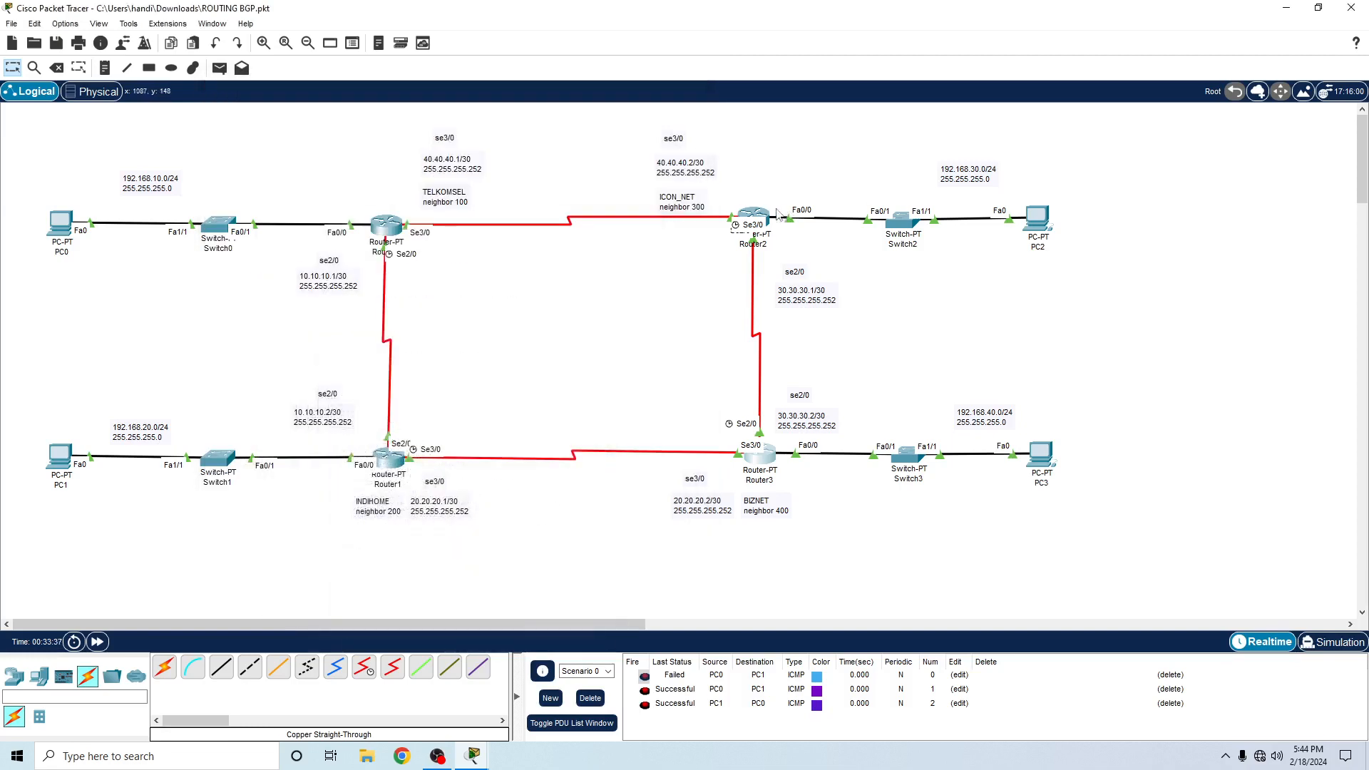
- Display Router2's routing table with sh ip route, highlight its BGP routes to the LAN networks, and minimize the window
click(762, 217)
drag(946, 228, 863, 127)
key(Return)
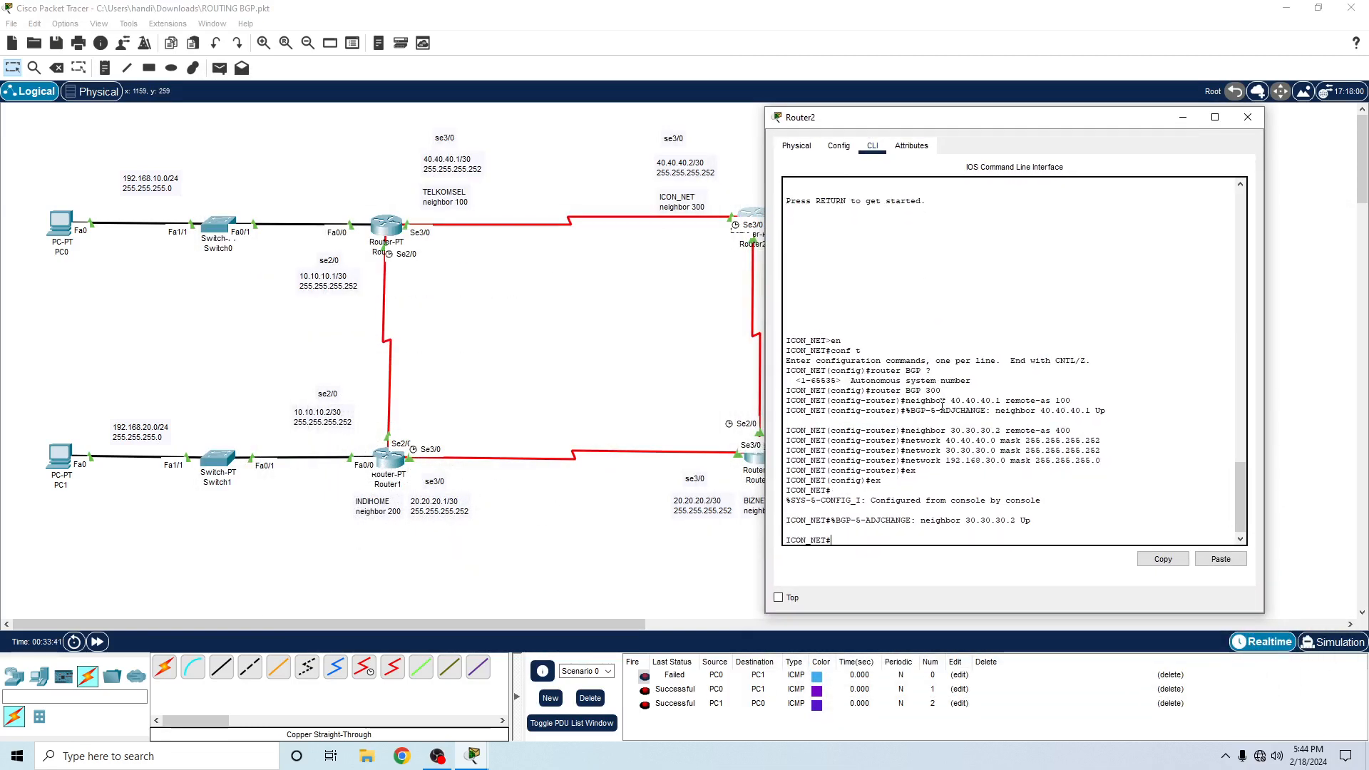
text(sh ip route)
key(Return)
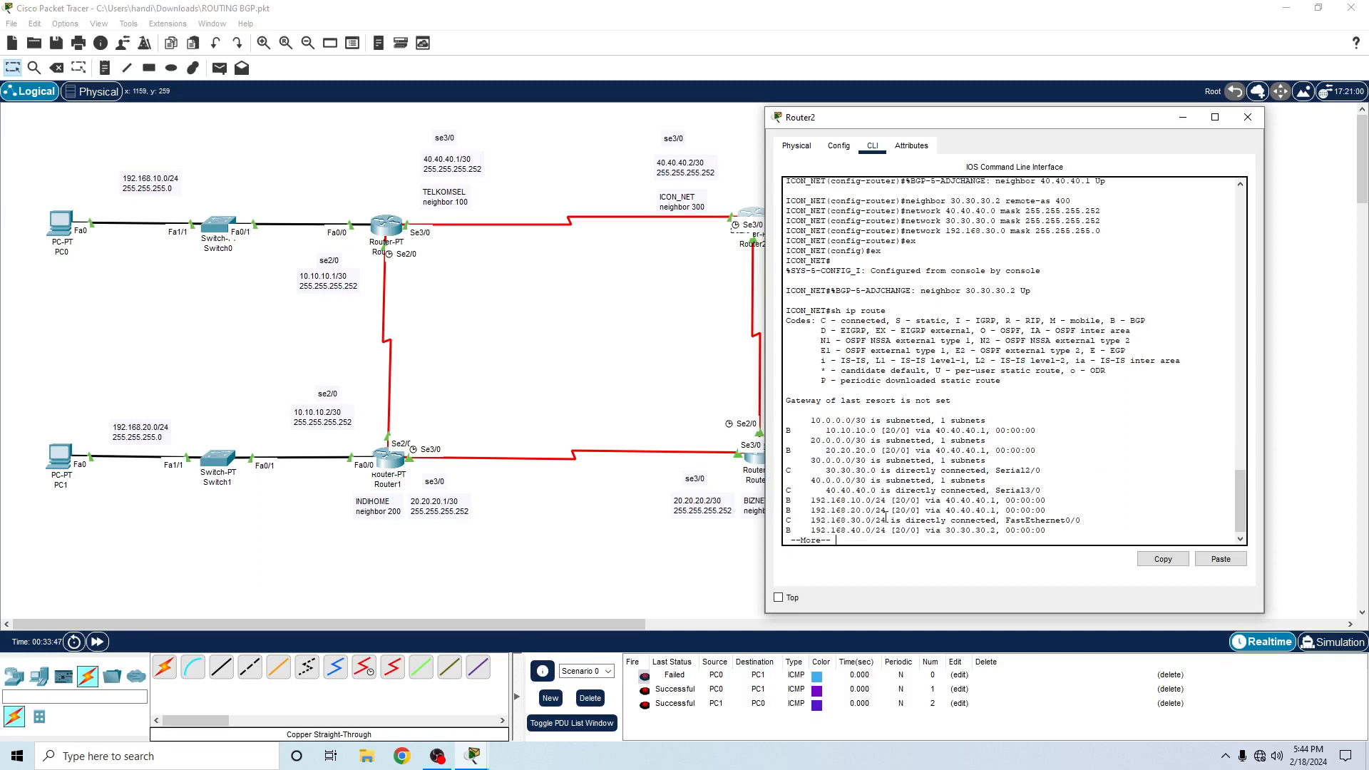
drag(787, 499, 807, 520)
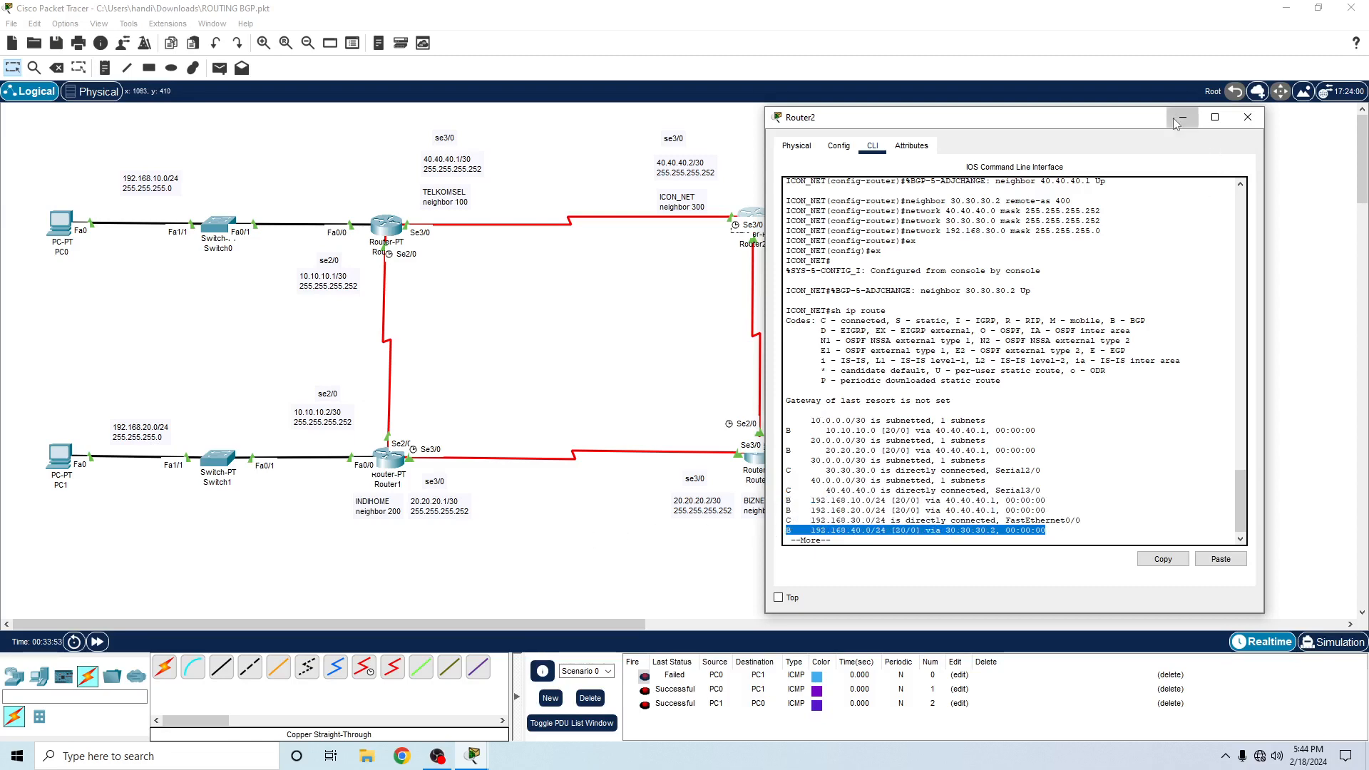
click(1182, 117)
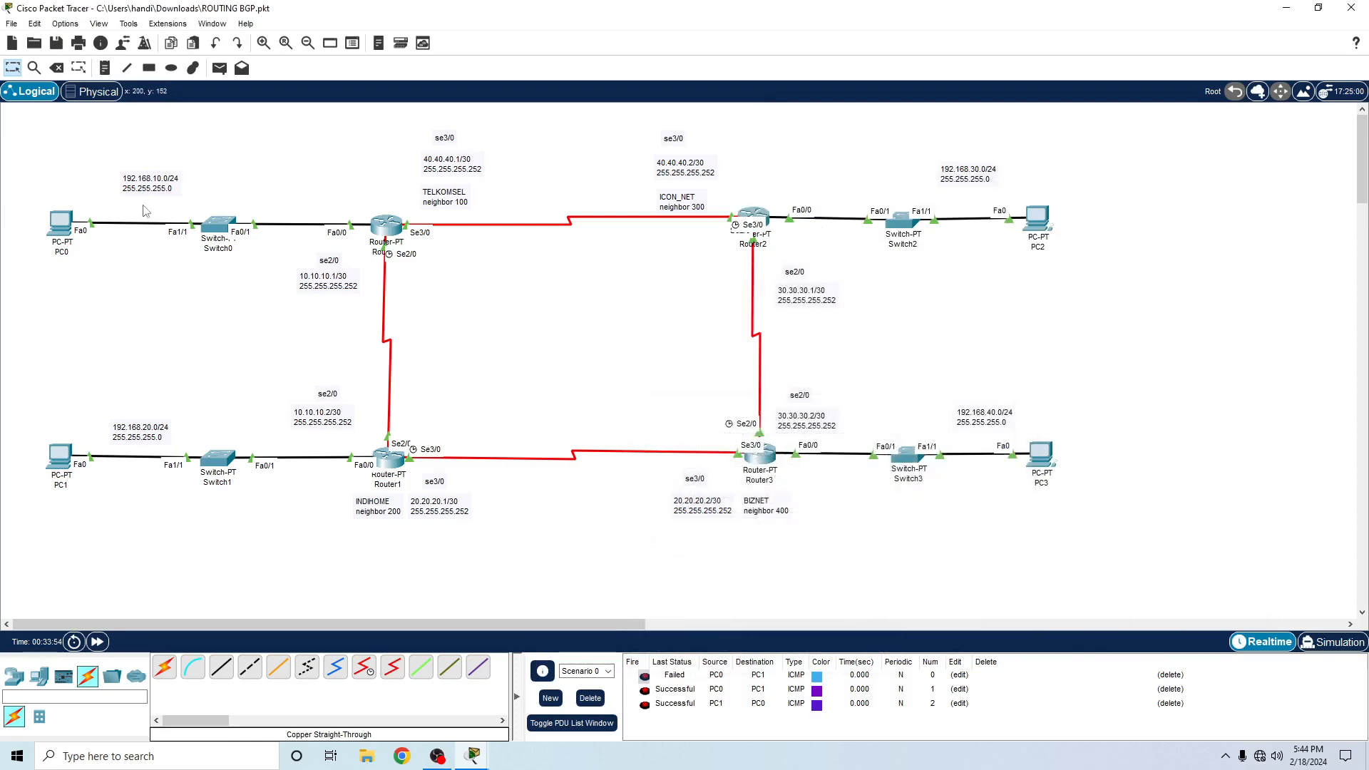
- Send a simple PDU from PC0 to PC2 and clear the scenario's PDU list
click(219, 68)
click(61, 223)
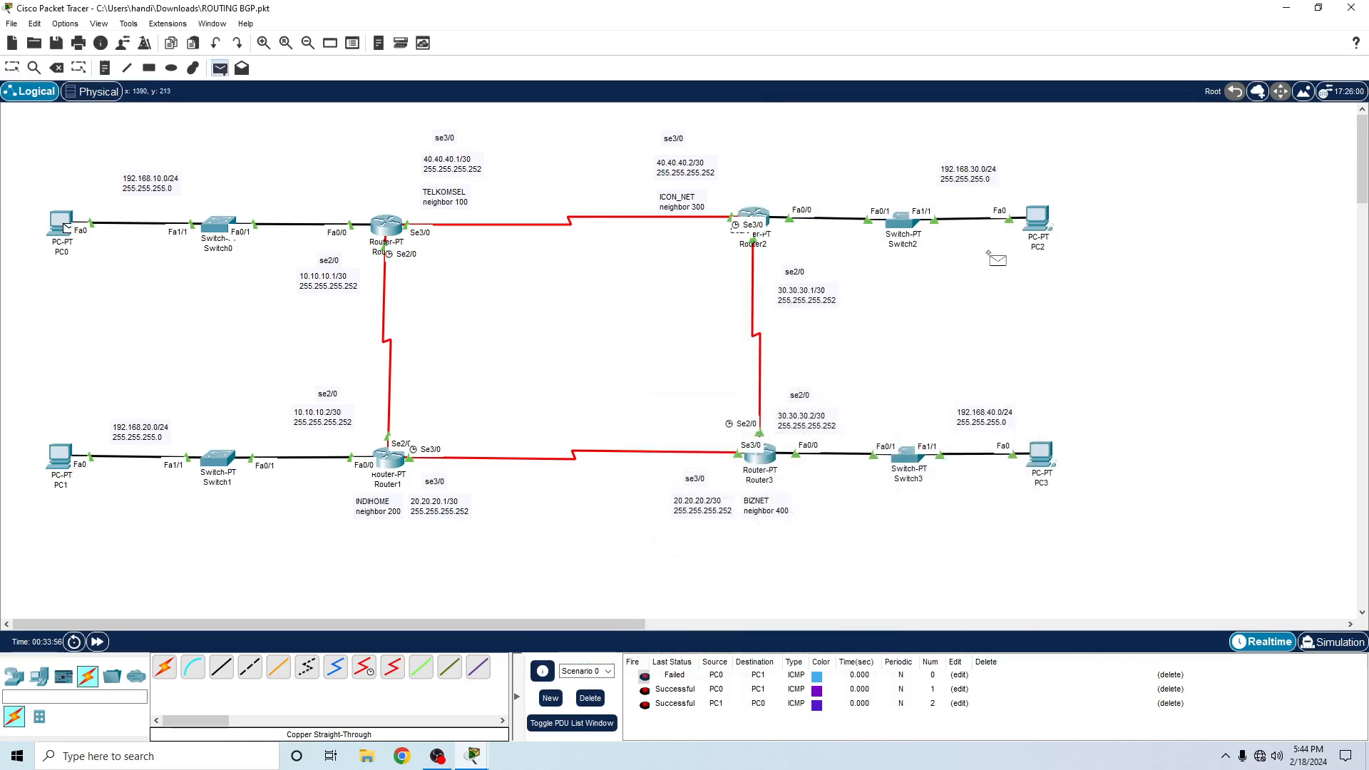
click(1033, 228)
click(590, 699)
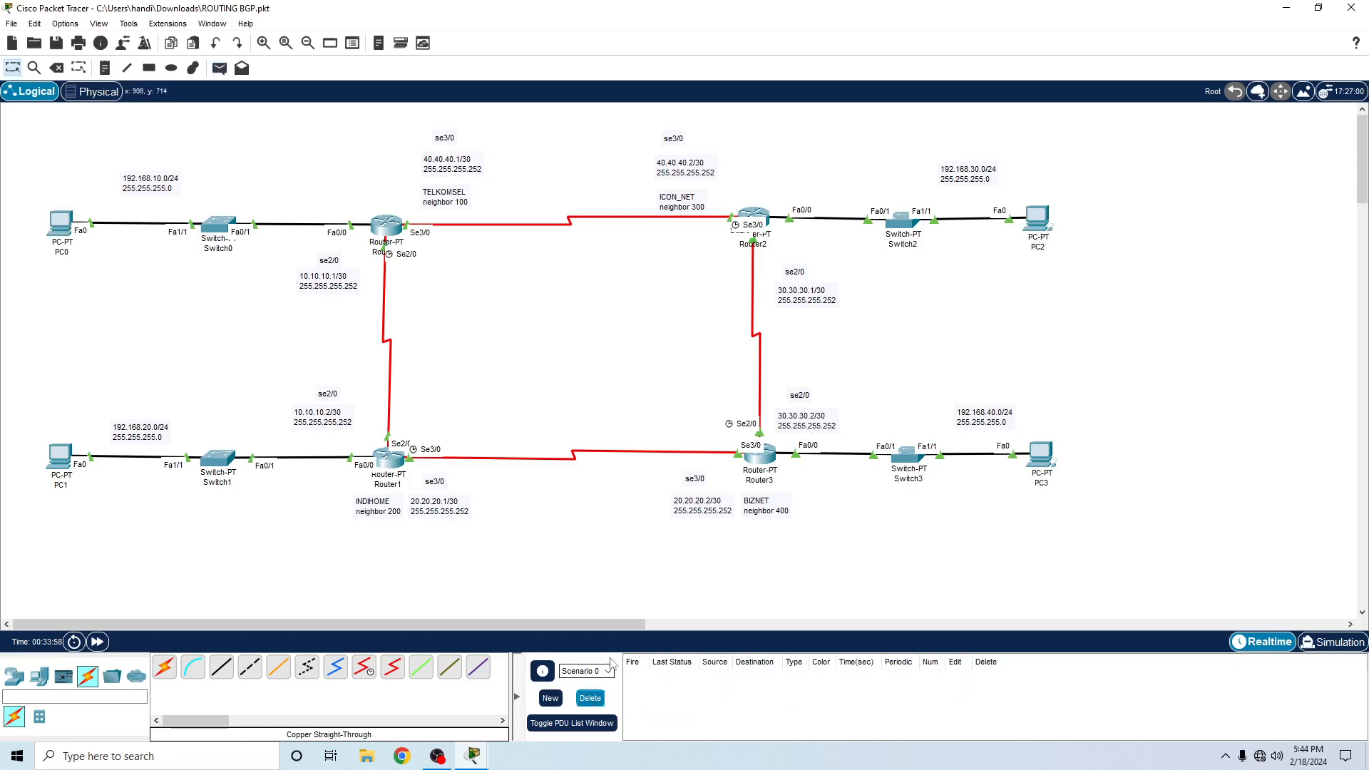
- Test connectivity with simple PDUs from PC0 to PC2 and from PC0 to PC3
click(219, 68)
click(61, 224)
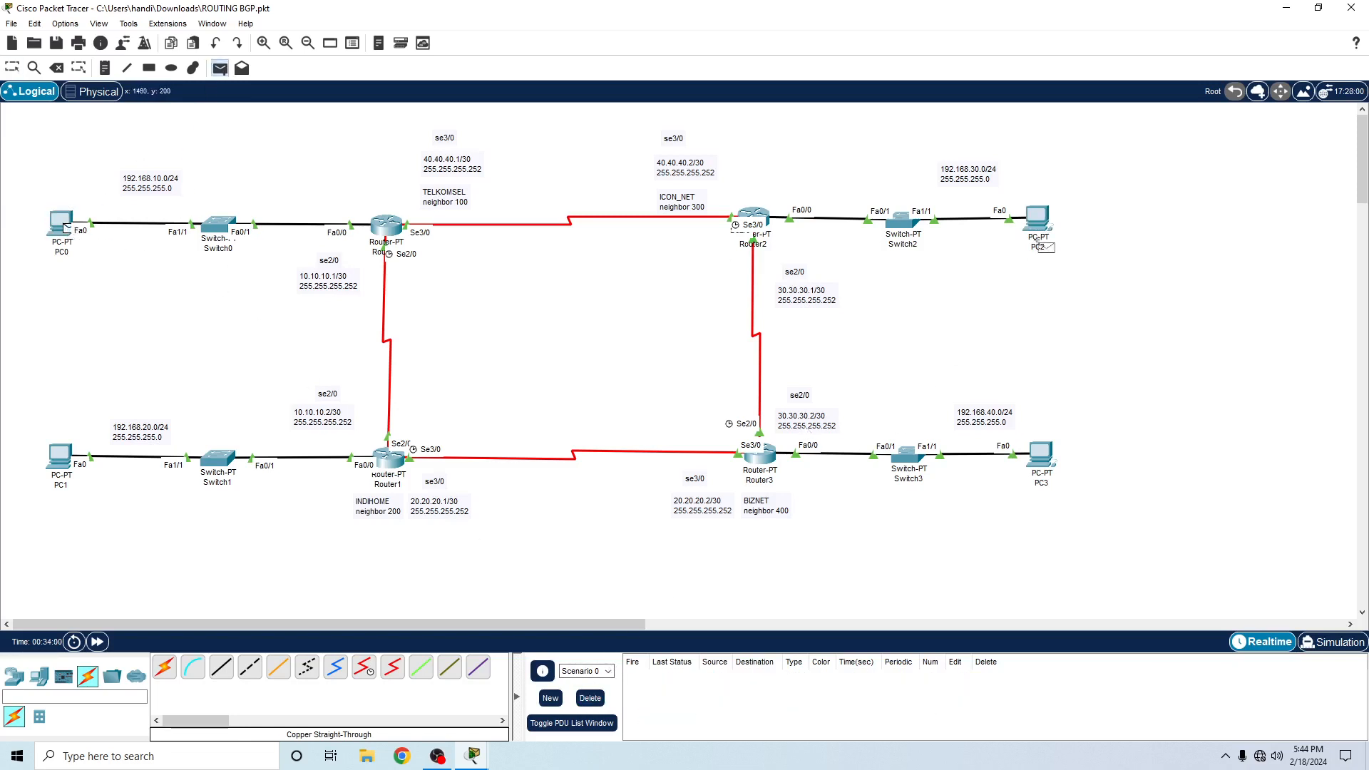
click(1038, 222)
click(219, 68)
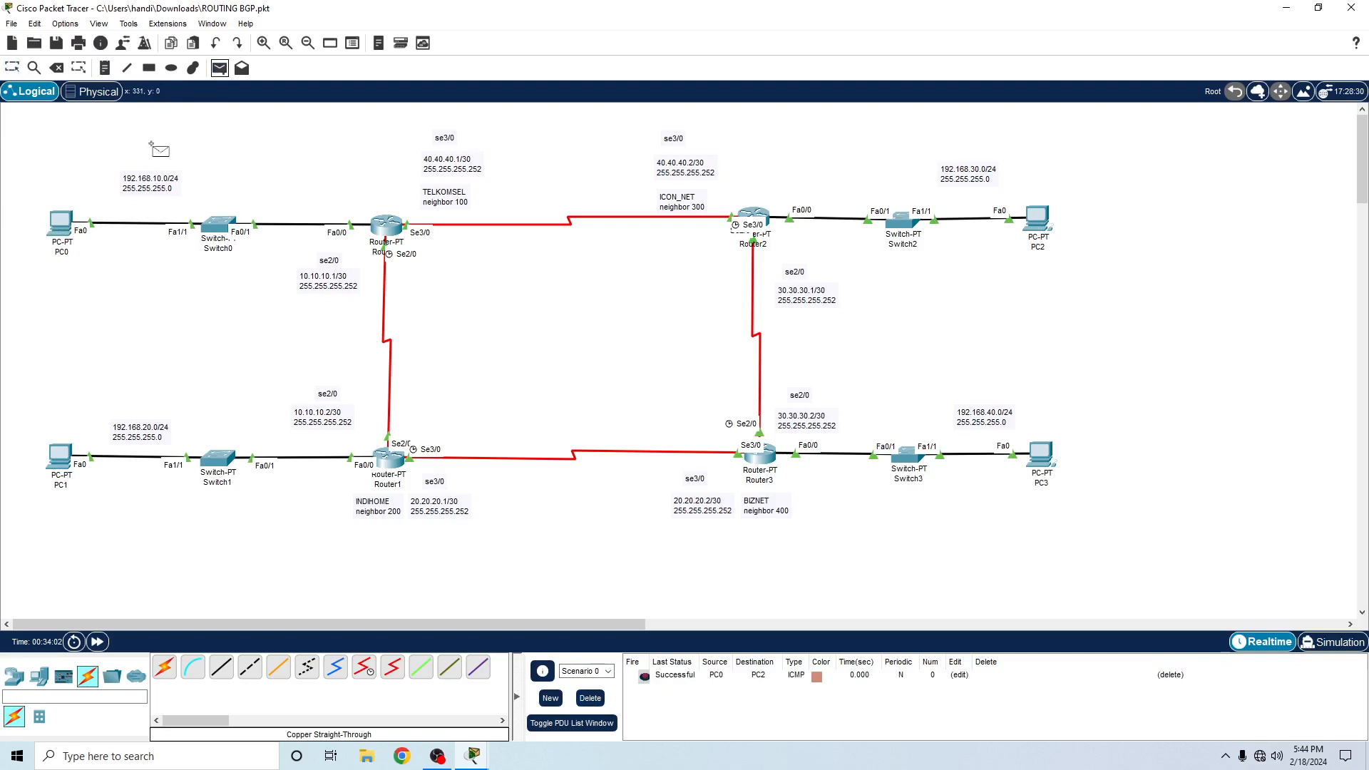
click(62, 224)
click(1043, 456)
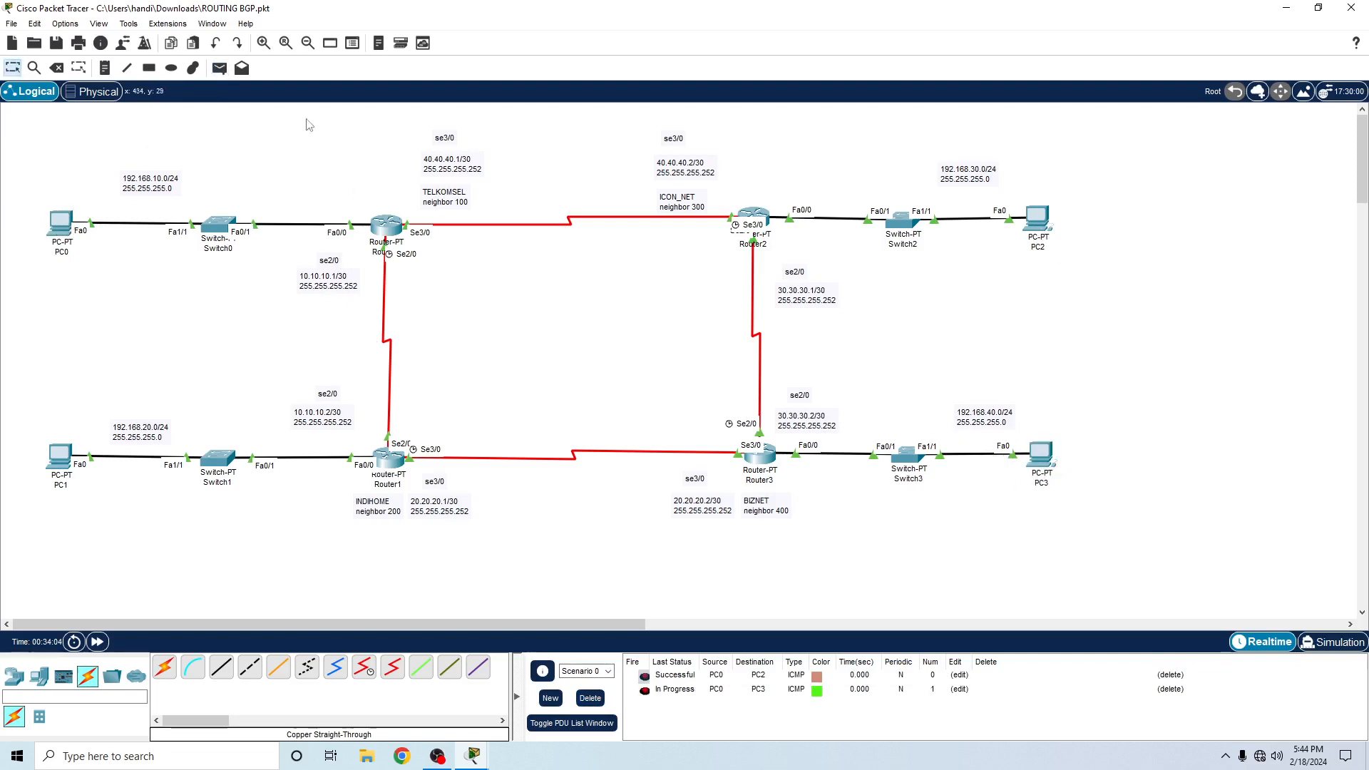
- Send a simple PDU from PC2 to PC3 and clear Scenario 0's PDU list
click(218, 68)
click(1038, 222)
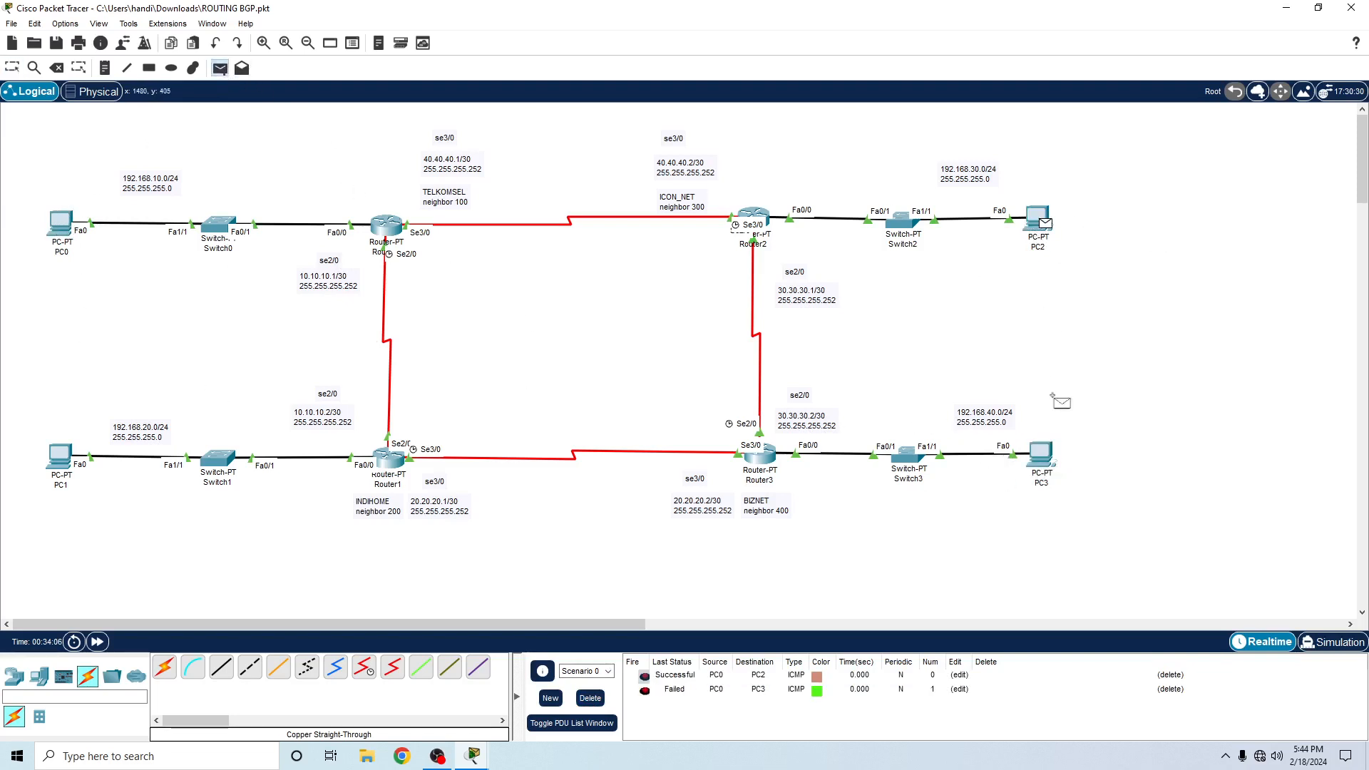
click(1043, 456)
click(590, 698)
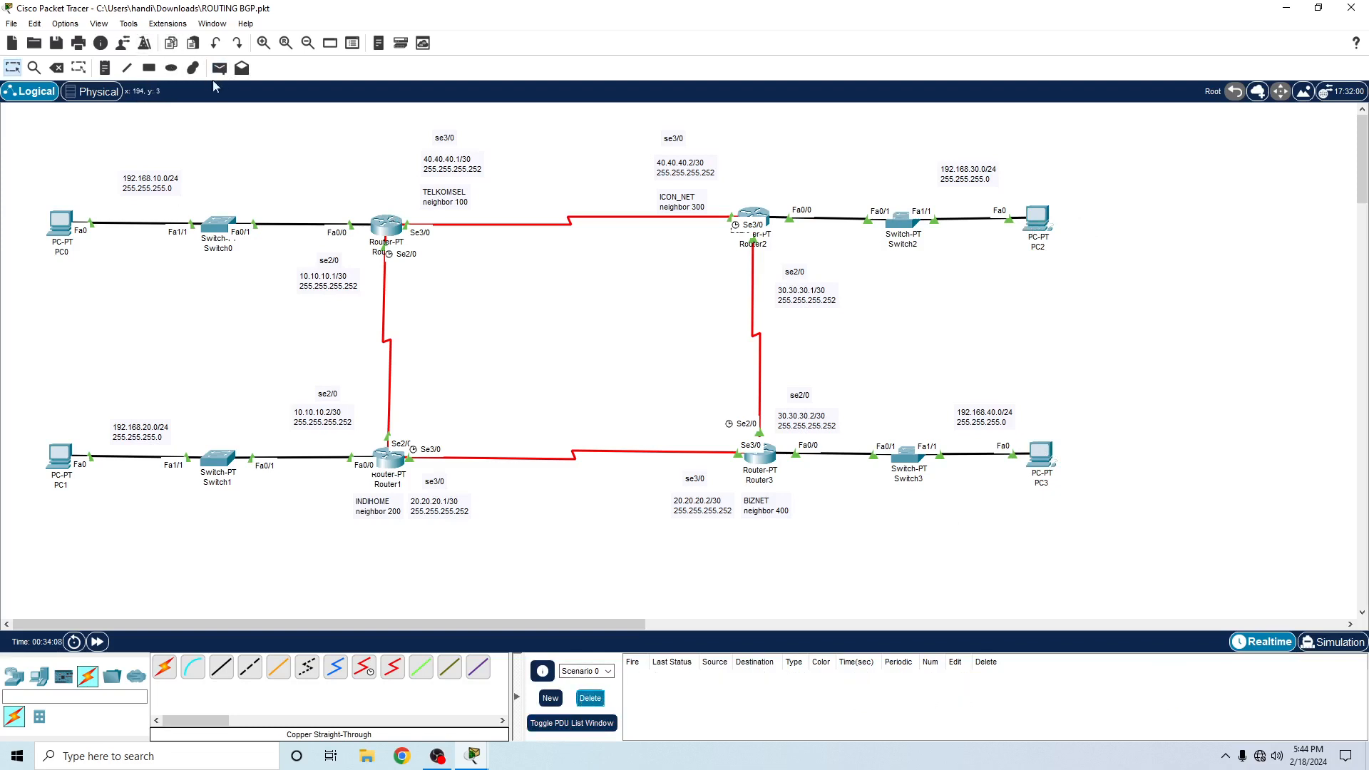
- Test connectivity with simple PDUs from PC0 to PC3 and from PC3 to PC1
click(219, 68)
click(55, 209)
click(1041, 454)
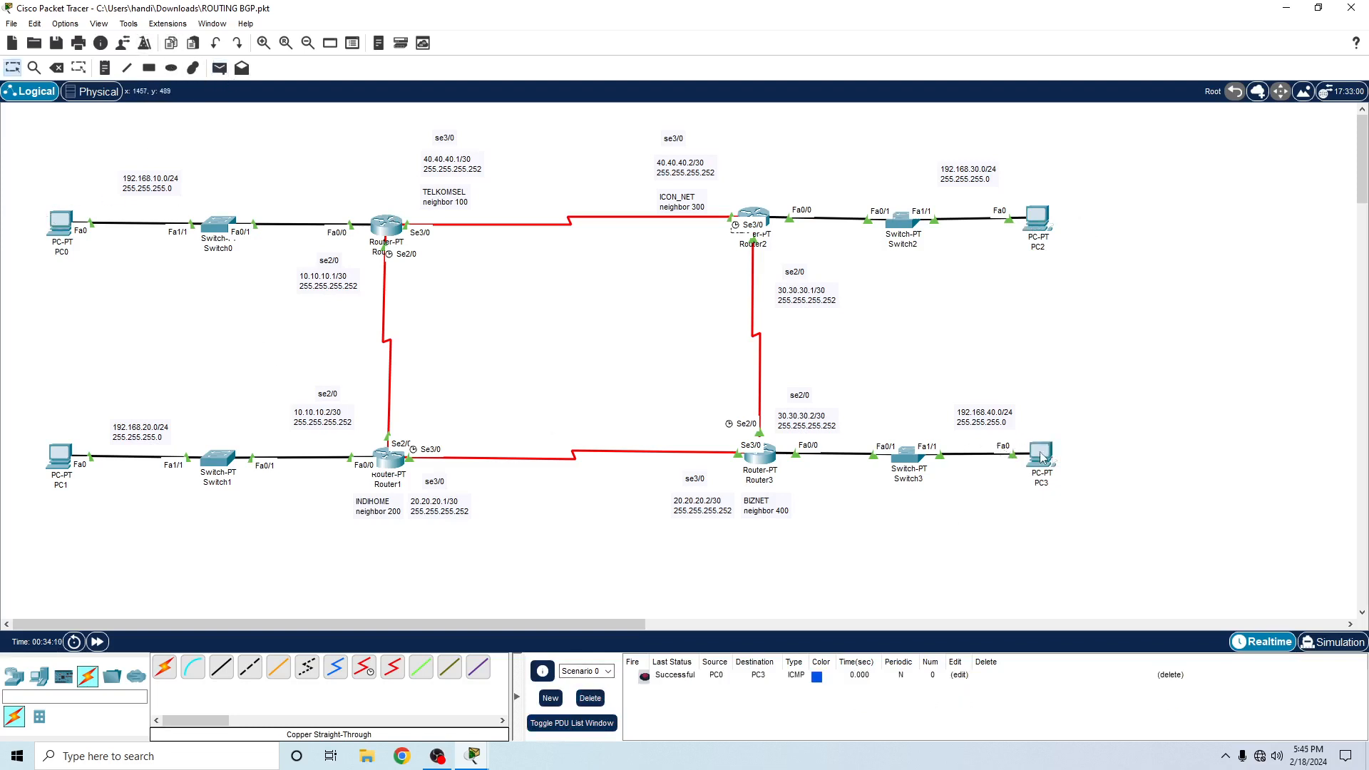
click(219, 68)
click(1041, 455)
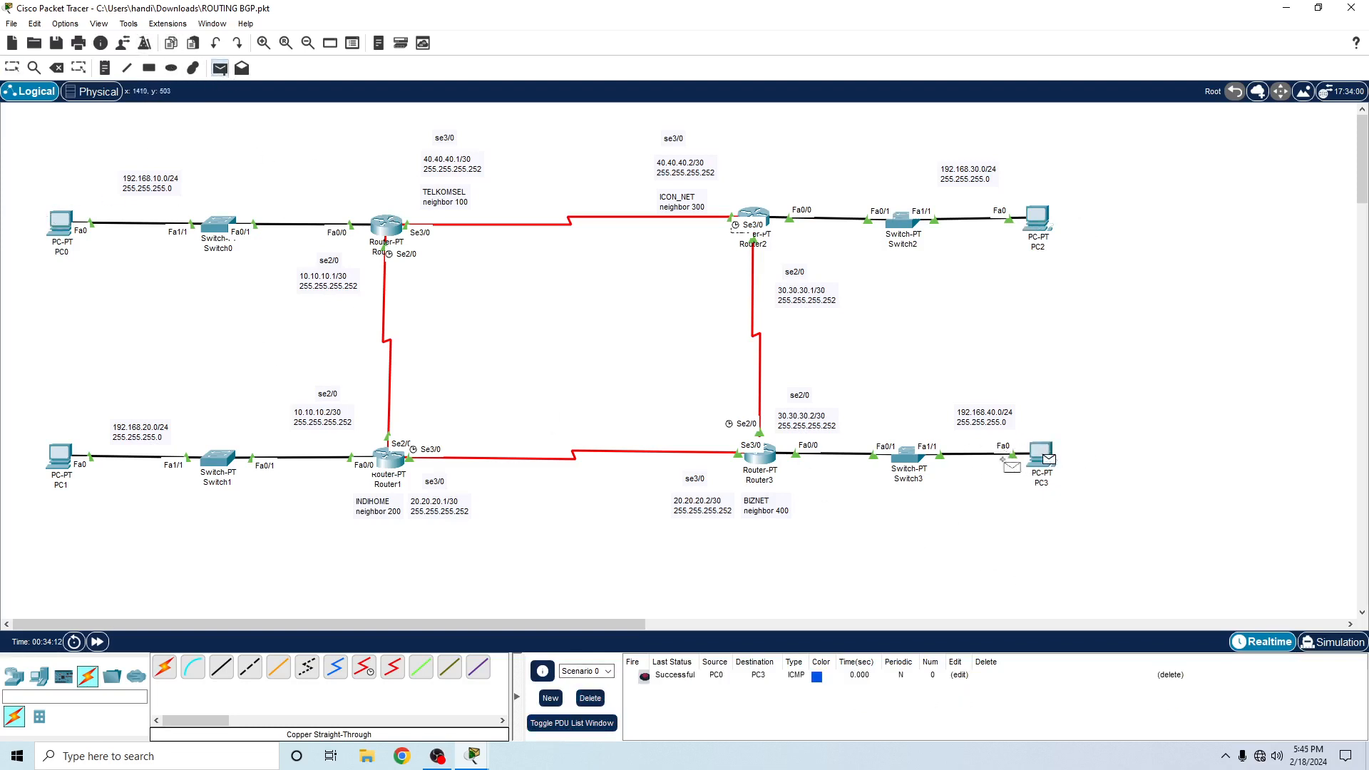
click(60, 460)
- Test connectivity with simple PDUs from PC2 to PC1 and from PC0 to PC3
click(219, 68)
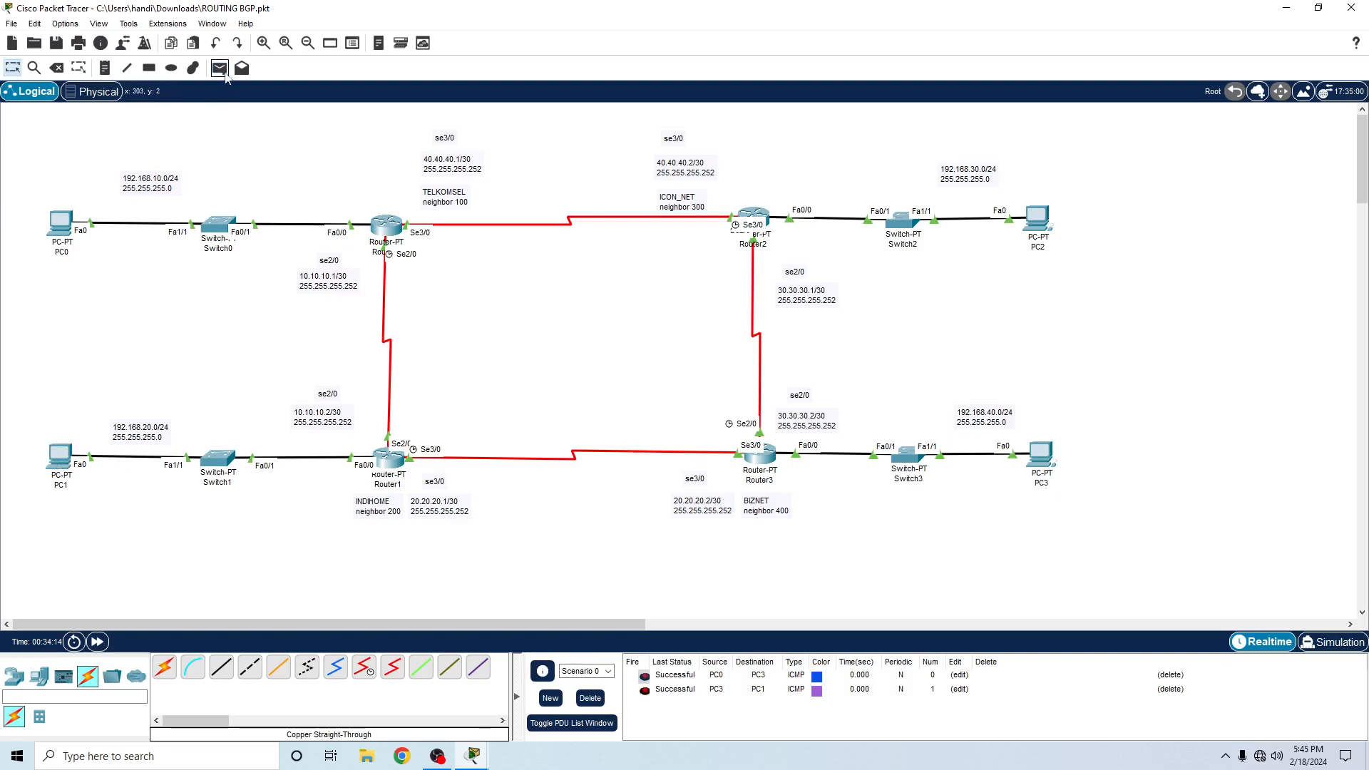
click(1045, 229)
click(61, 460)
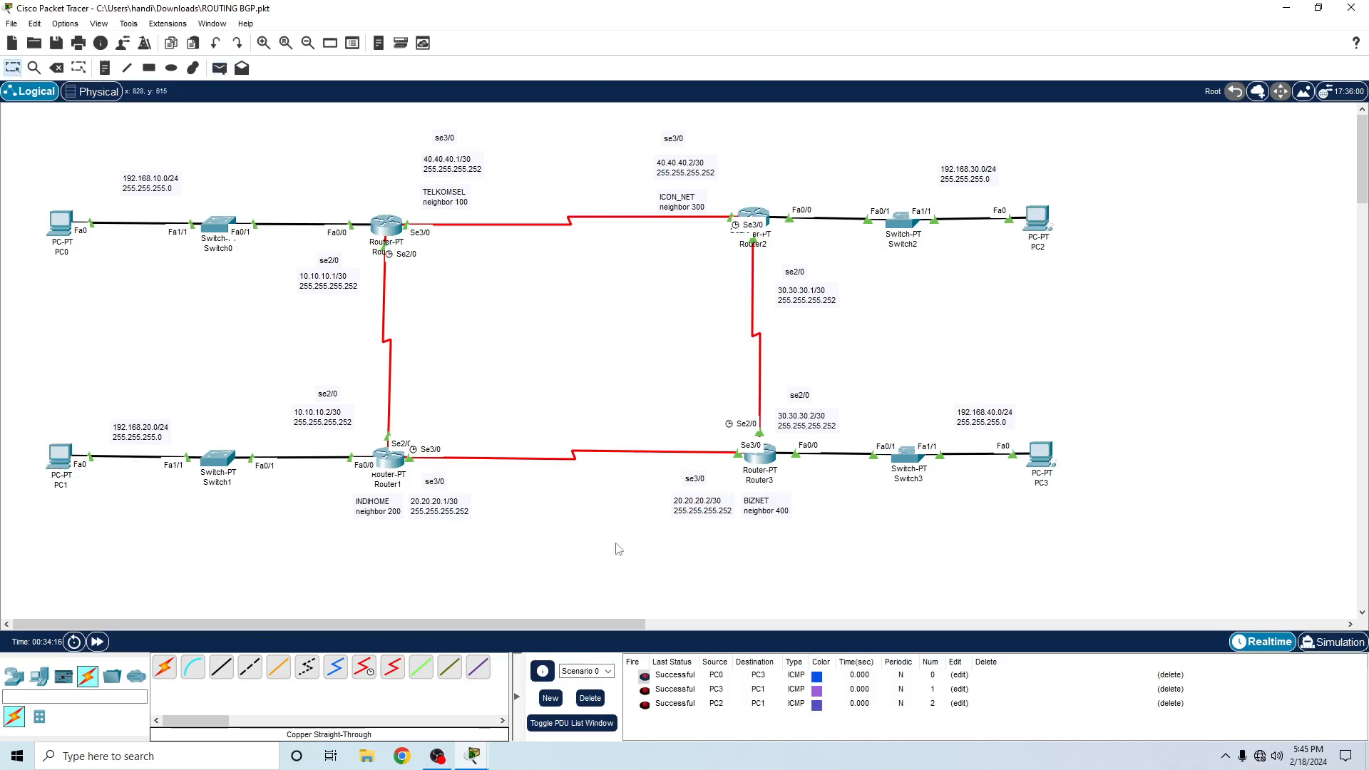
click(219, 68)
click(61, 224)
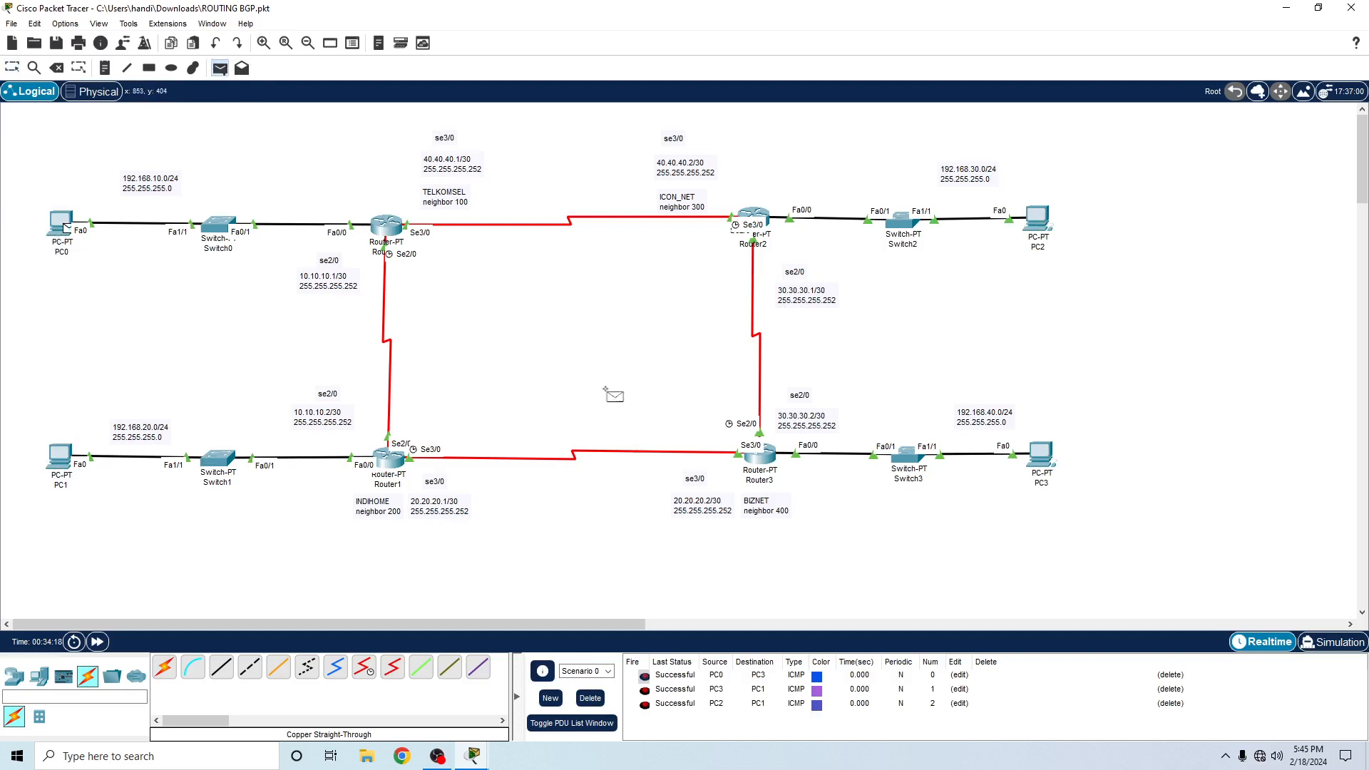
click(1045, 460)
- Send a simple PDU from PC1 to PC2 to test the route between their LANs
click(219, 68)
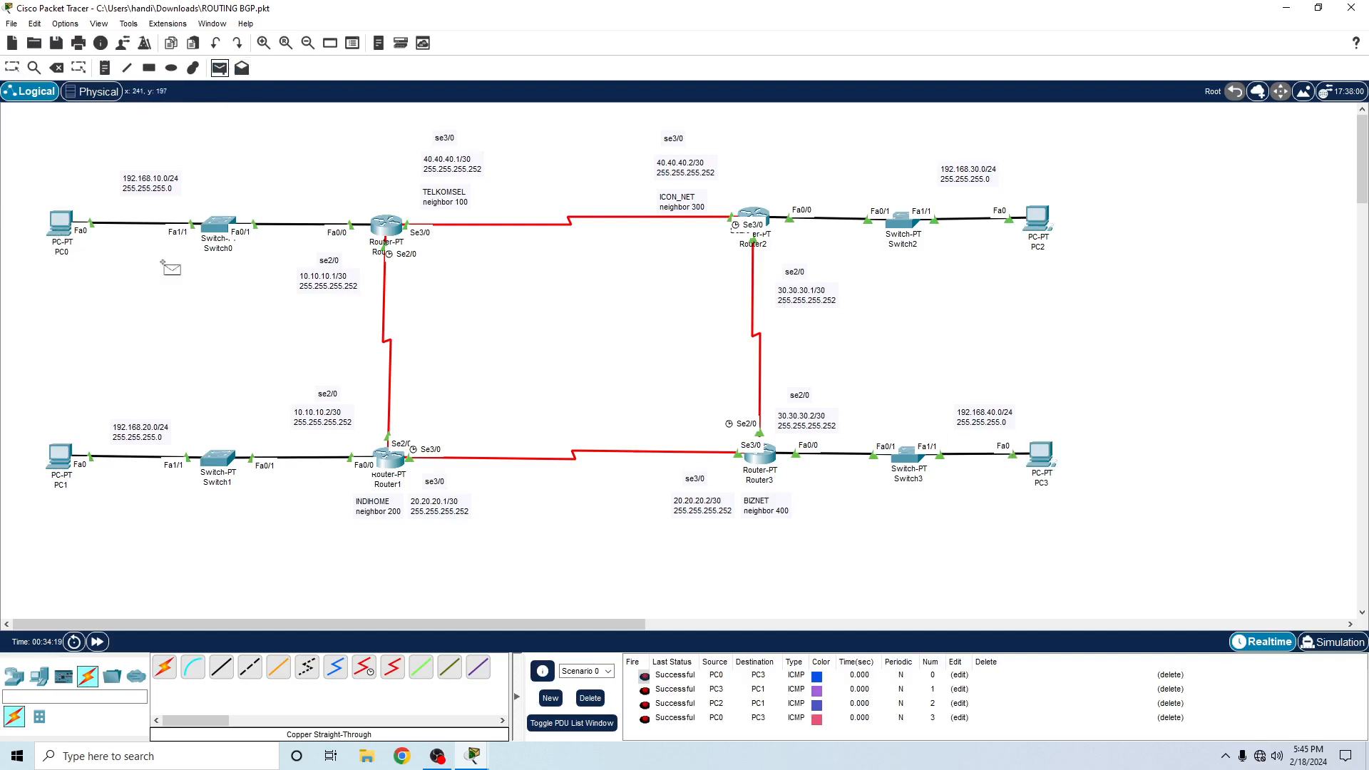
click(60, 454)
click(1038, 220)
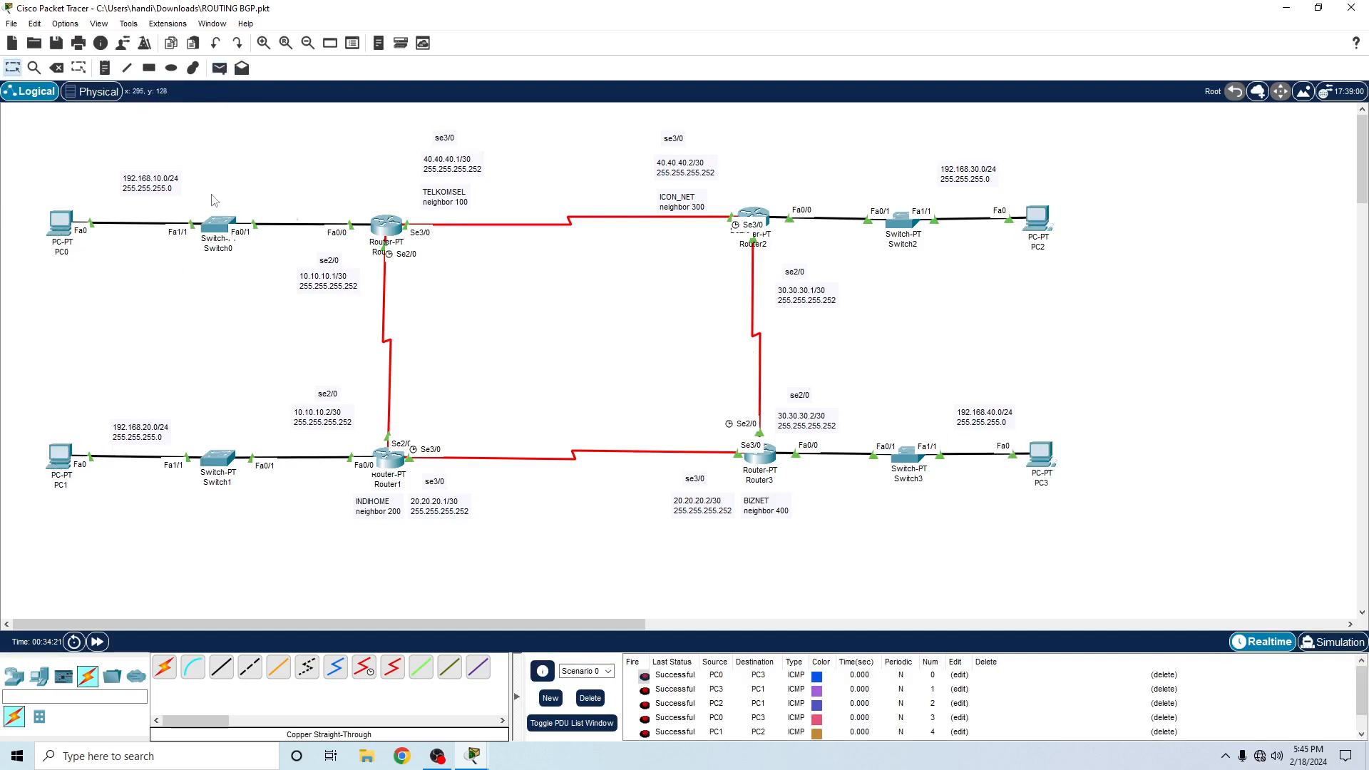
- Save the ROUTING BGP.pkt file
click(11, 24)
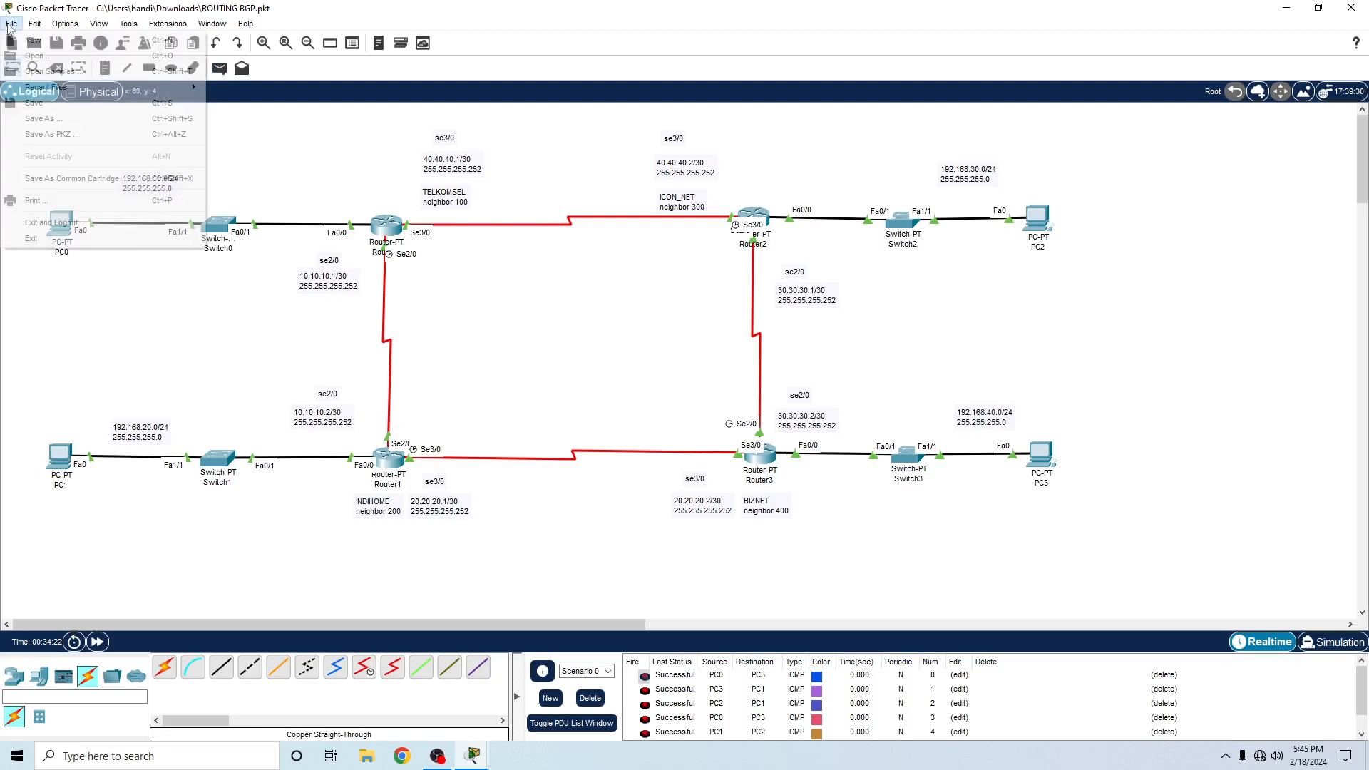
click(35, 103)
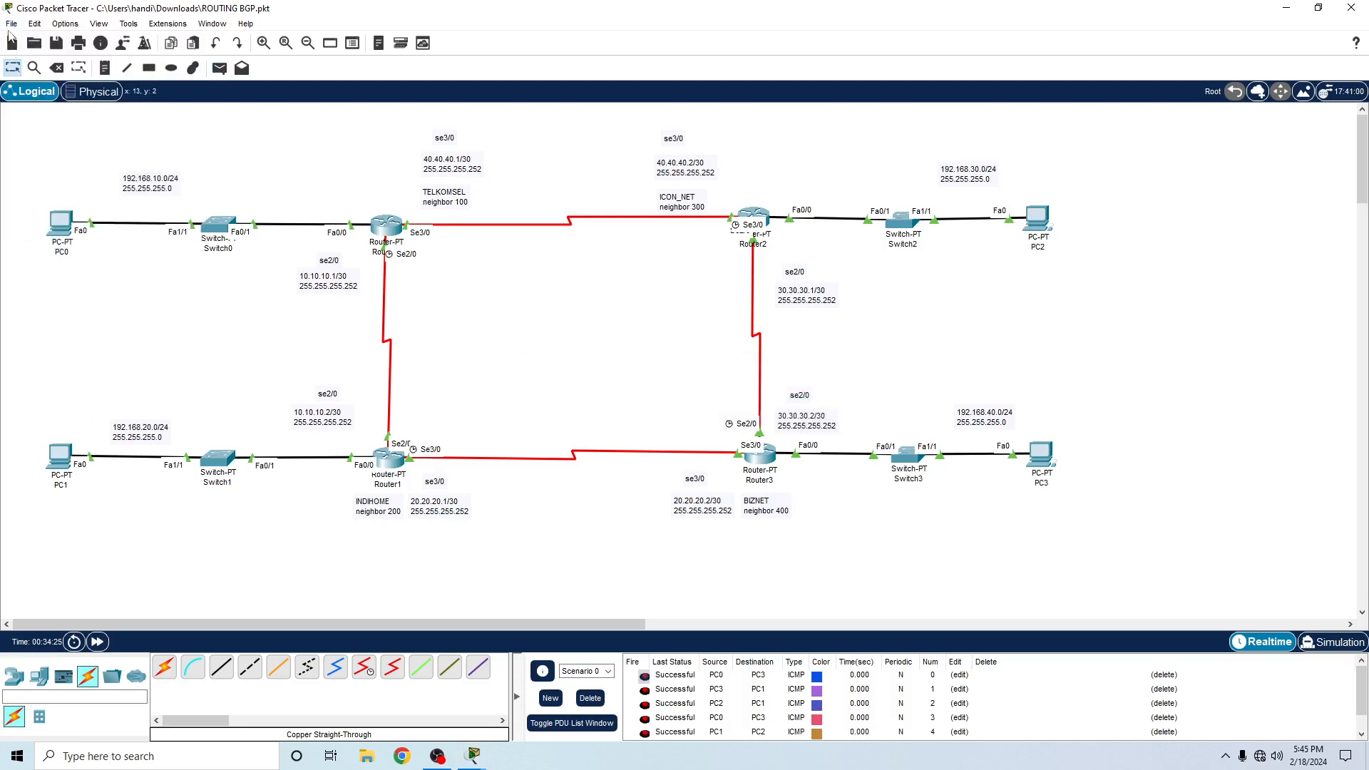
click(12, 24)
click(489, 320)
- Clear Scenario 0's PDU list and send a simple PDU from PC0 to PC3
click(599, 701)
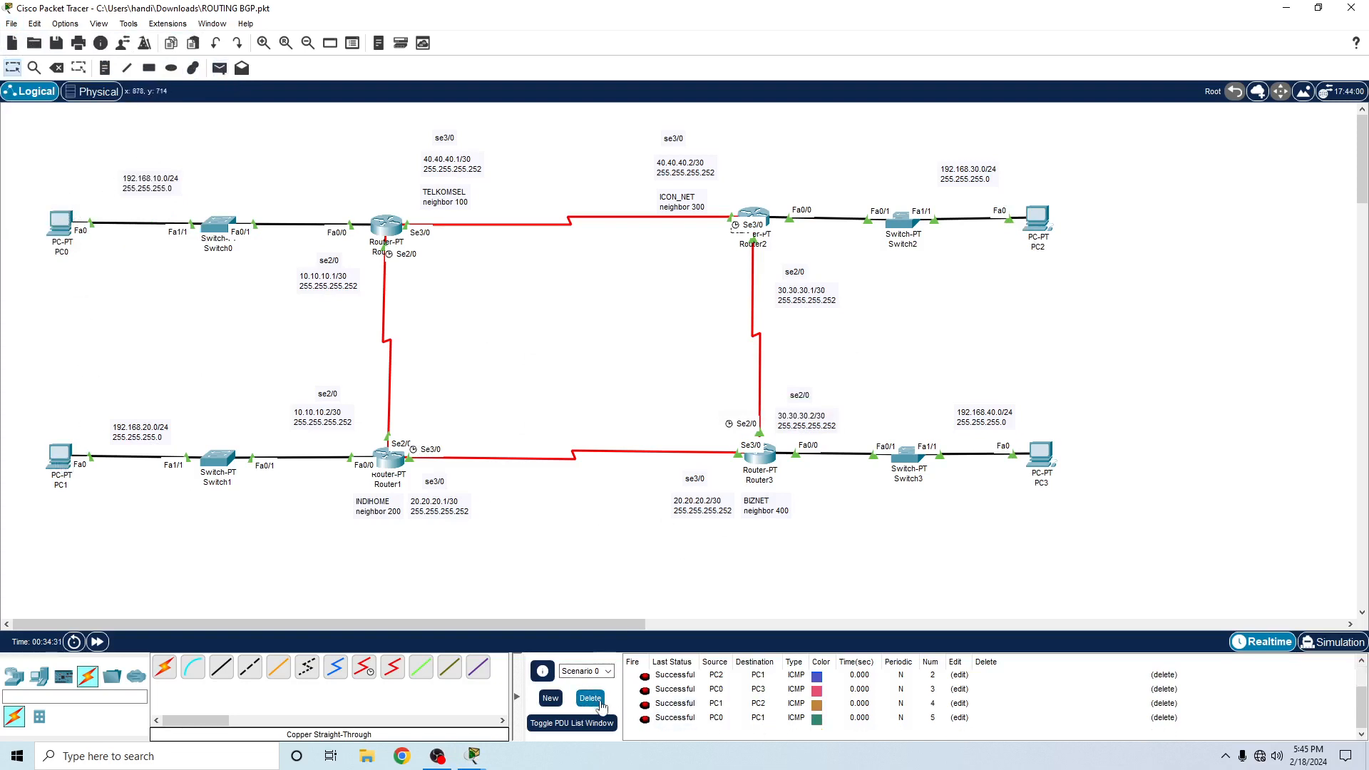
click(601, 706)
click(219, 68)
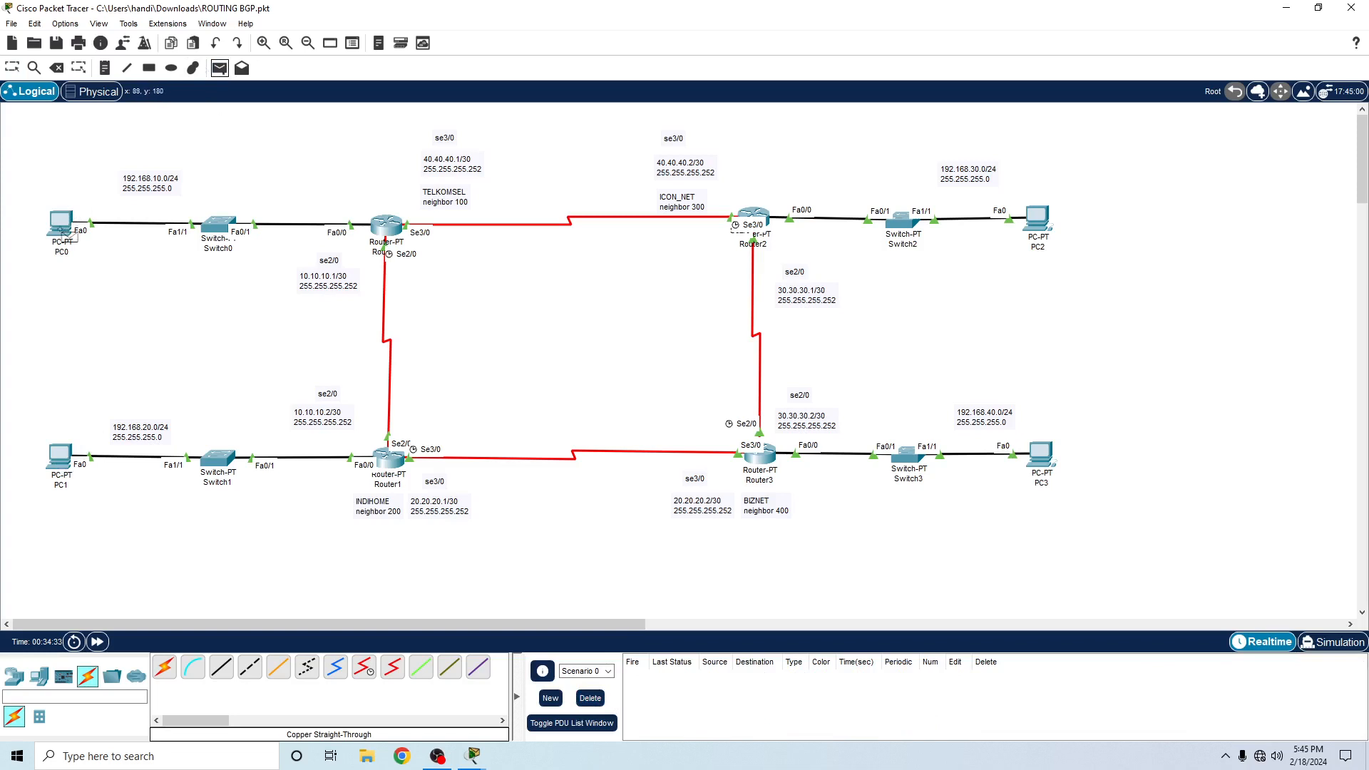
click(69, 236)
click(1042, 462)
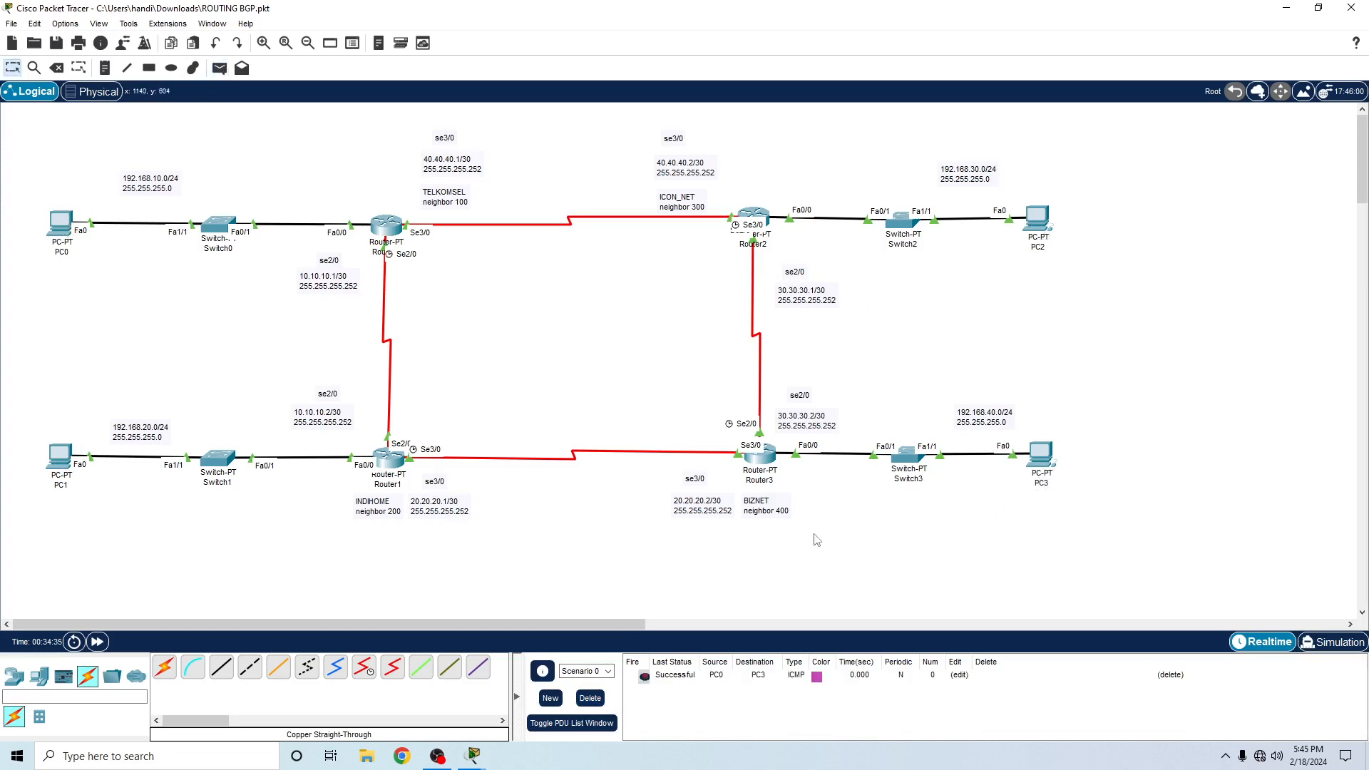
- Test connectivity with simple PDUs from PC1 to PC2 and from PC0 to PC3
click(219, 68)
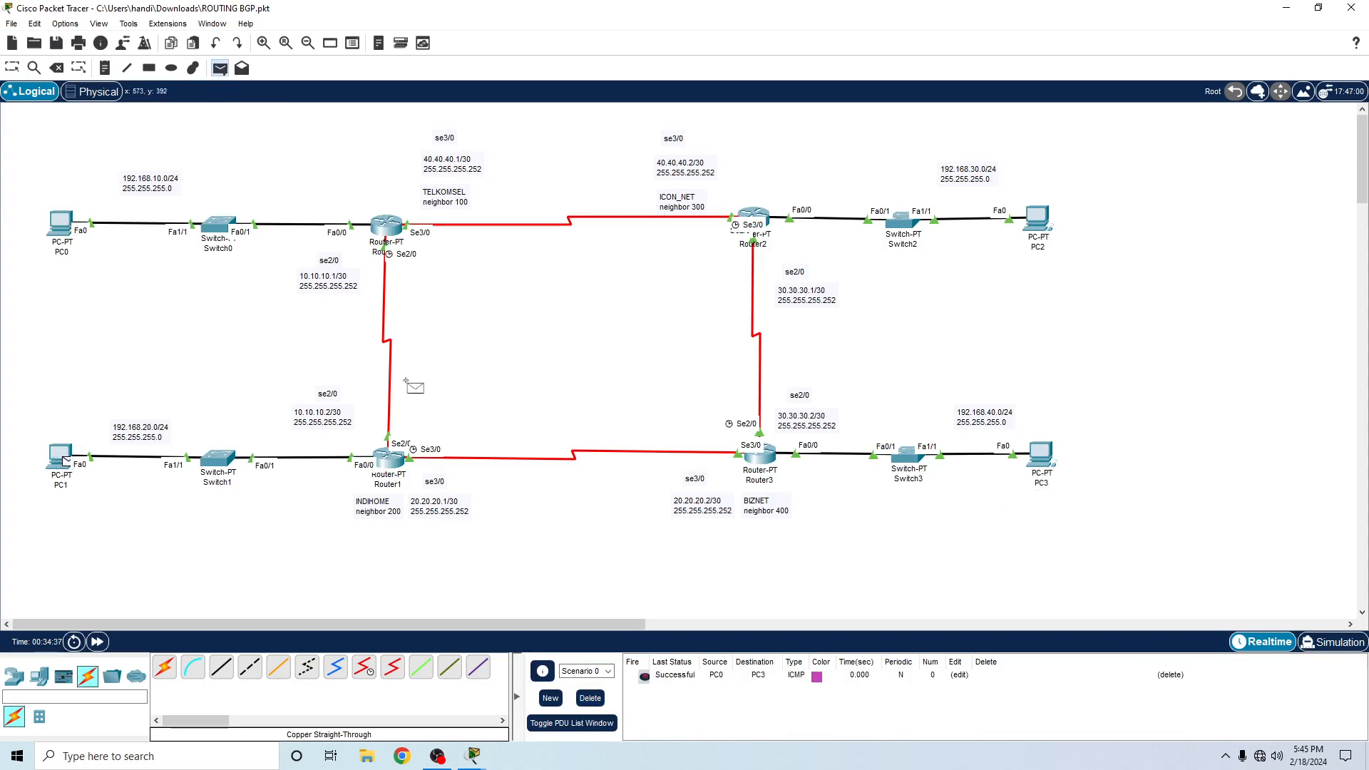
click(1038, 218)
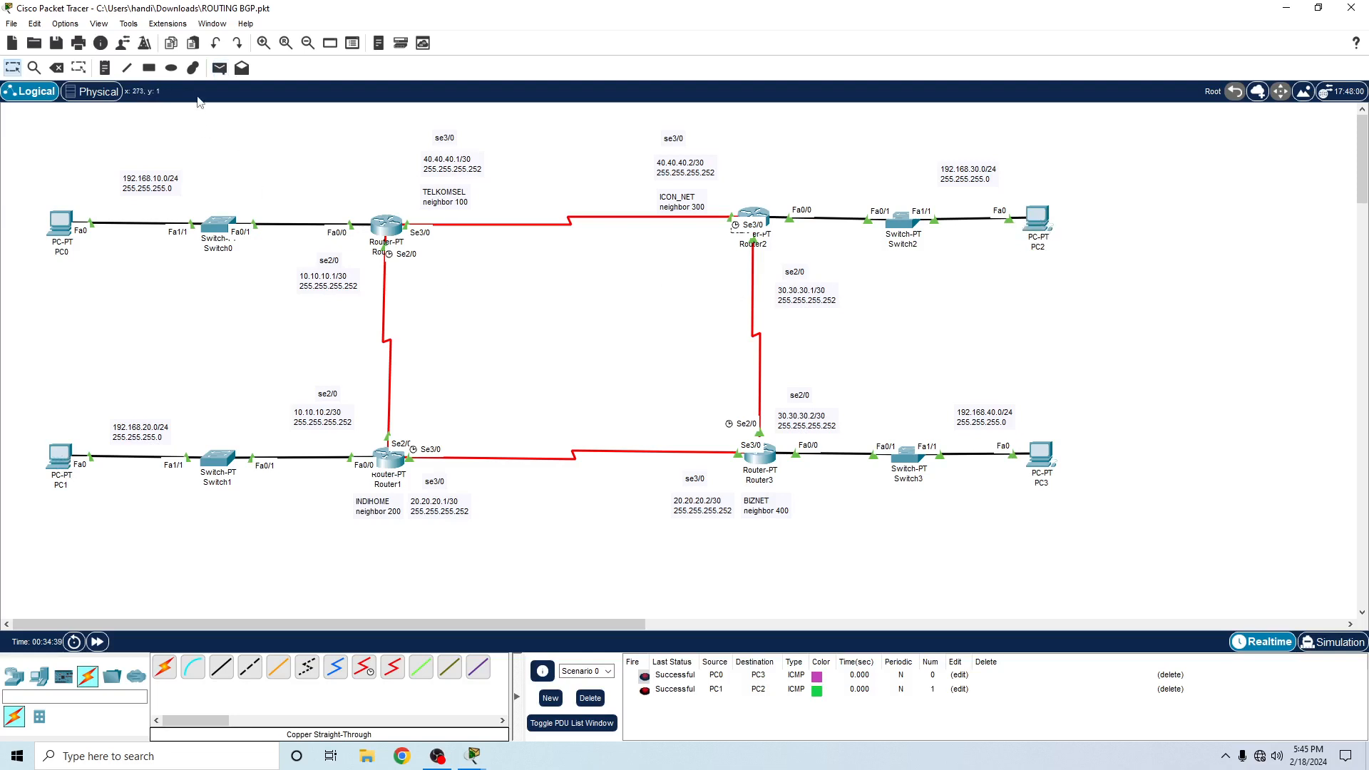
click(219, 68)
click(67, 226)
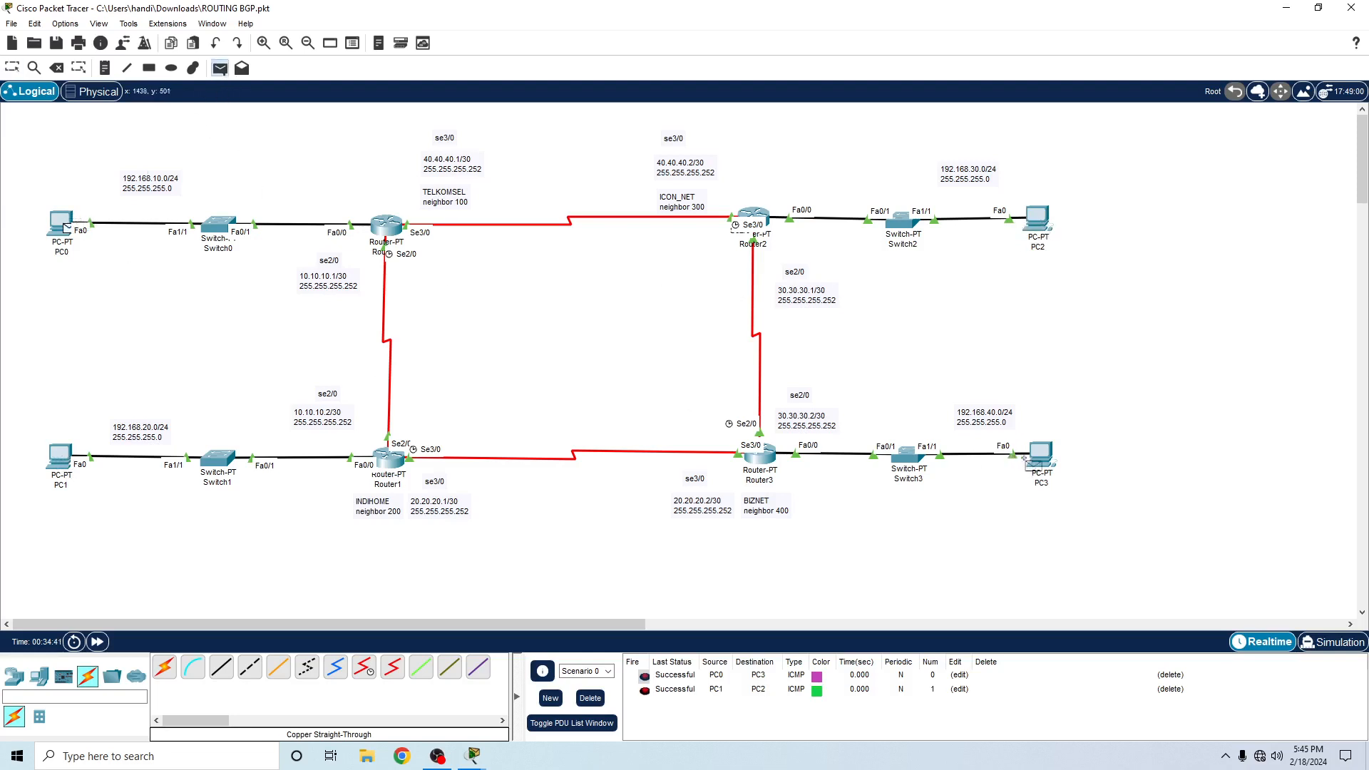
click(1024, 459)
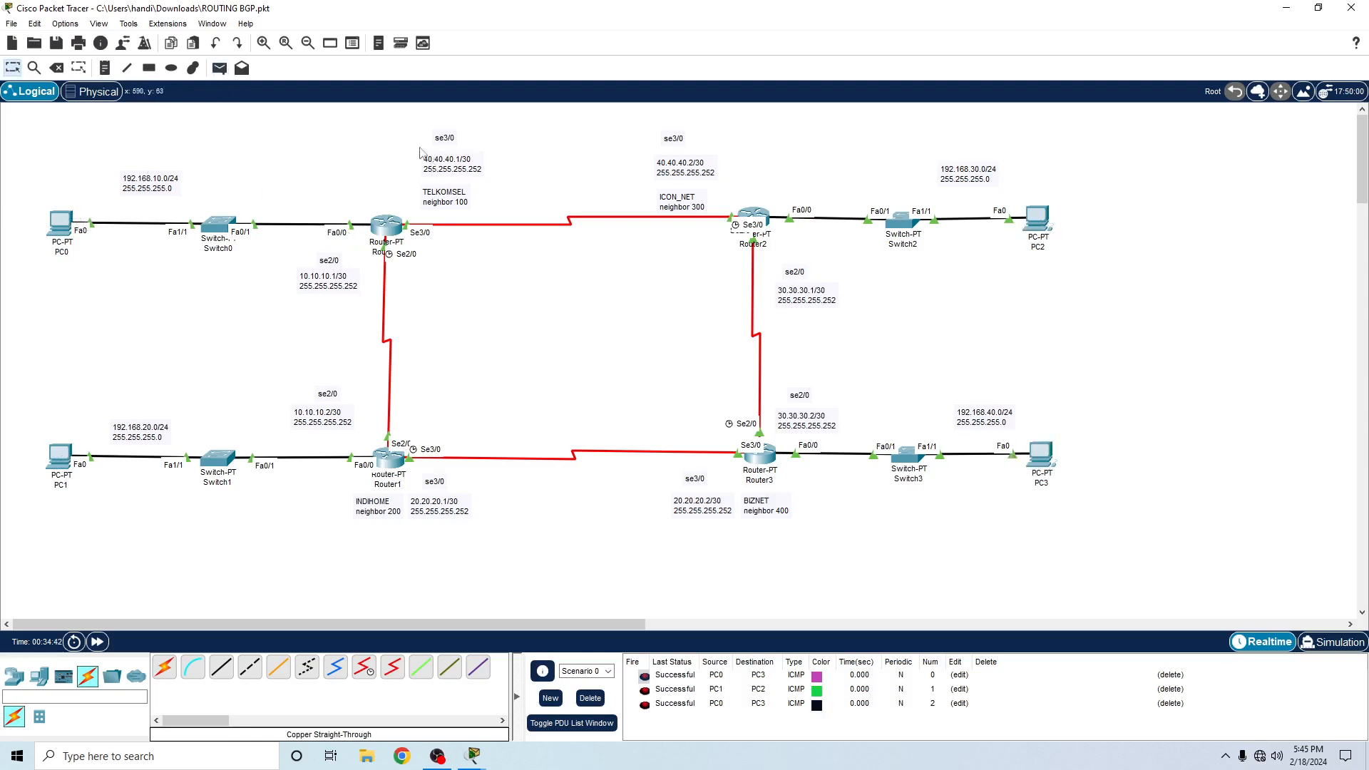
- Select the four provider networks in turn: TELKOMSEL, INDIHOME, ICON_NET and BIZNET, each with its router, switch, PC and labels
drag(12, 130, 524, 367)
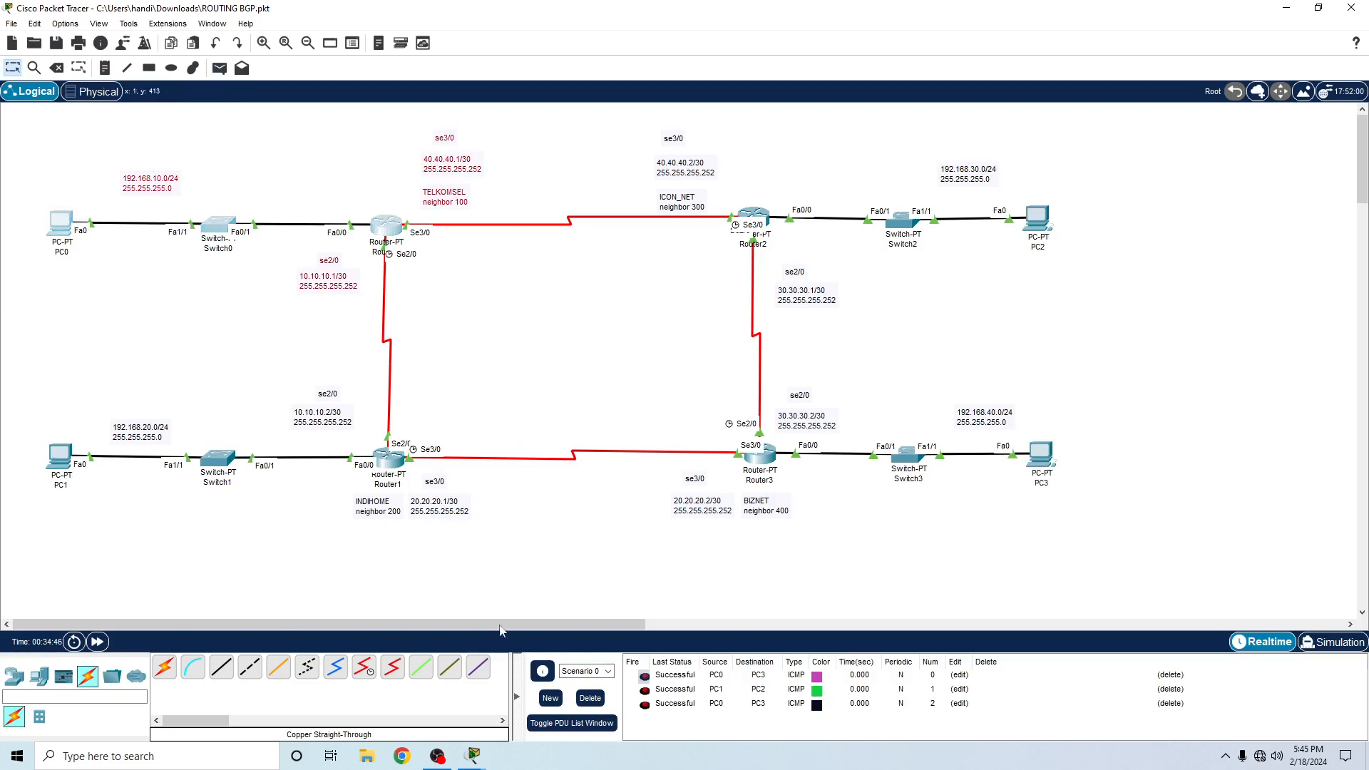
drag(14, 378, 524, 571)
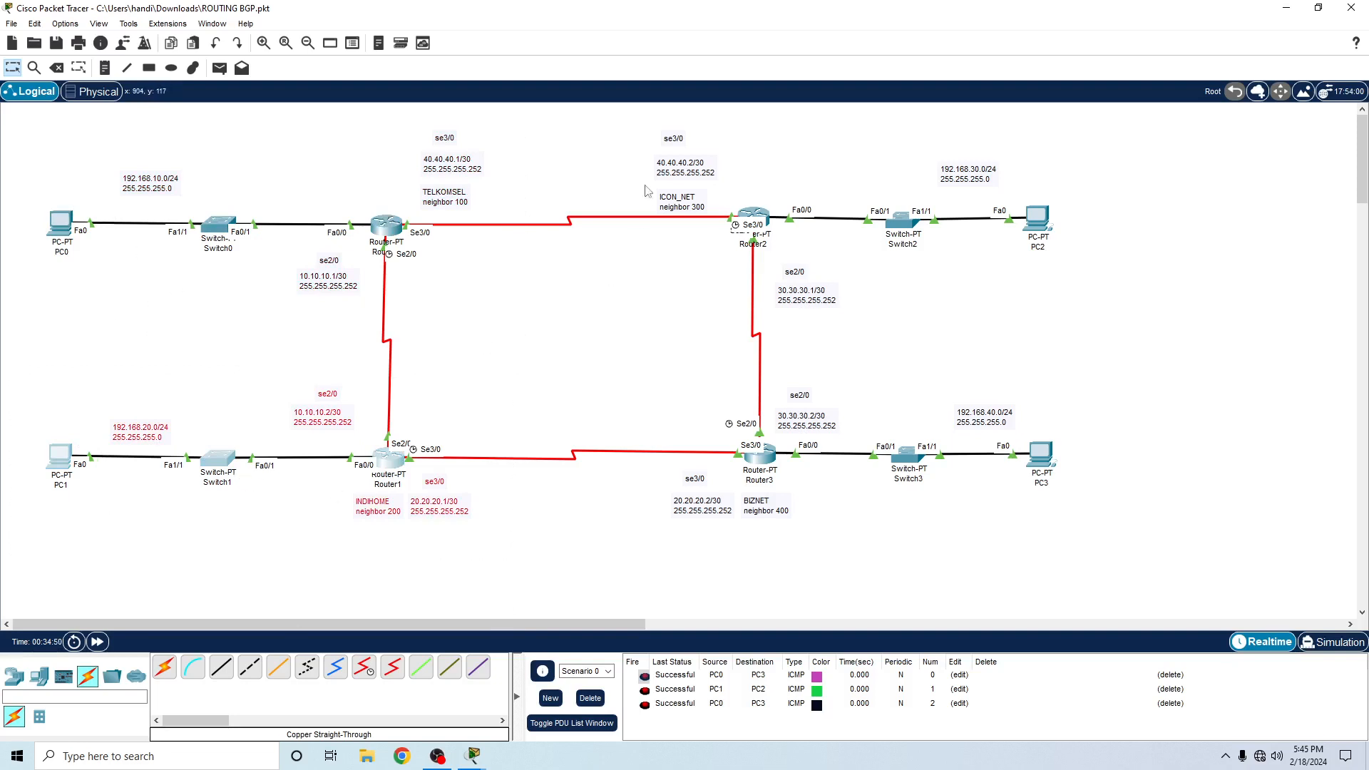
drag(637, 126, 1162, 318)
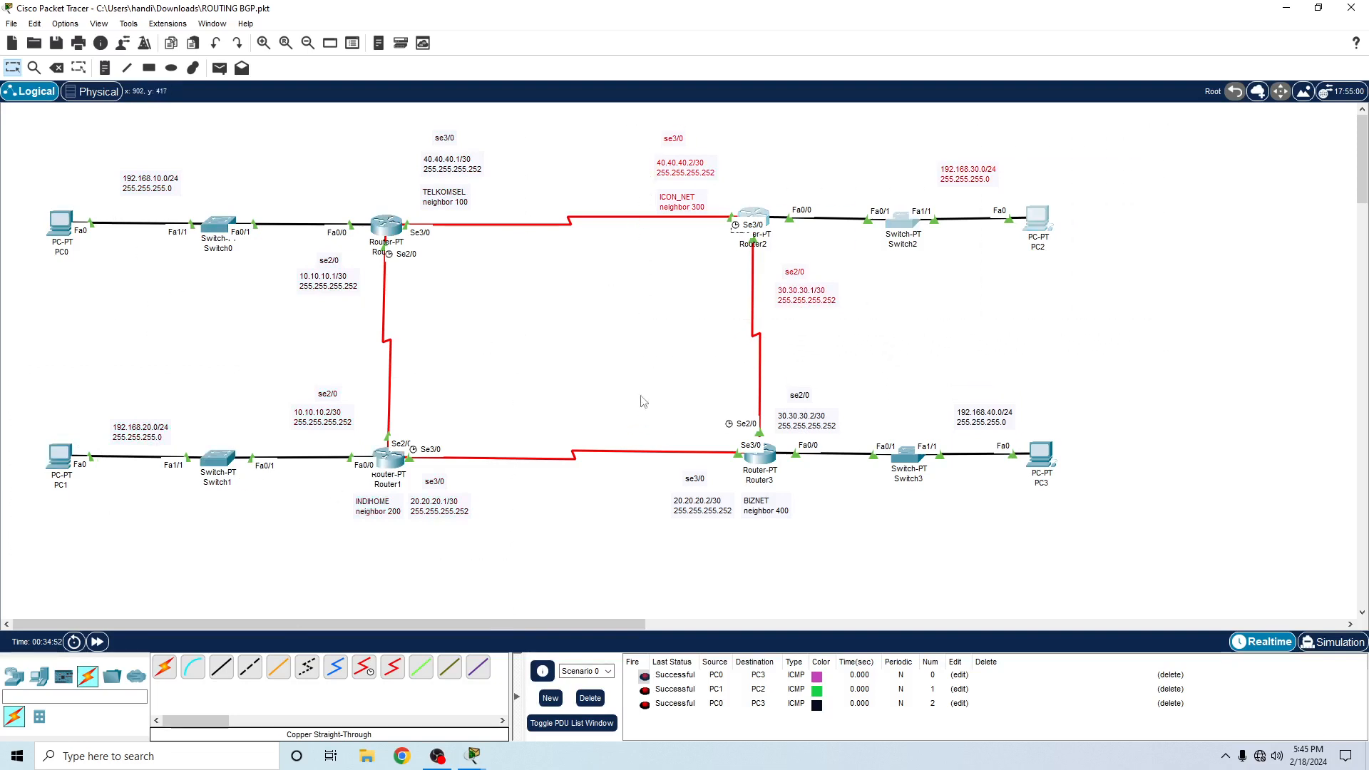
drag(647, 351, 1169, 578)
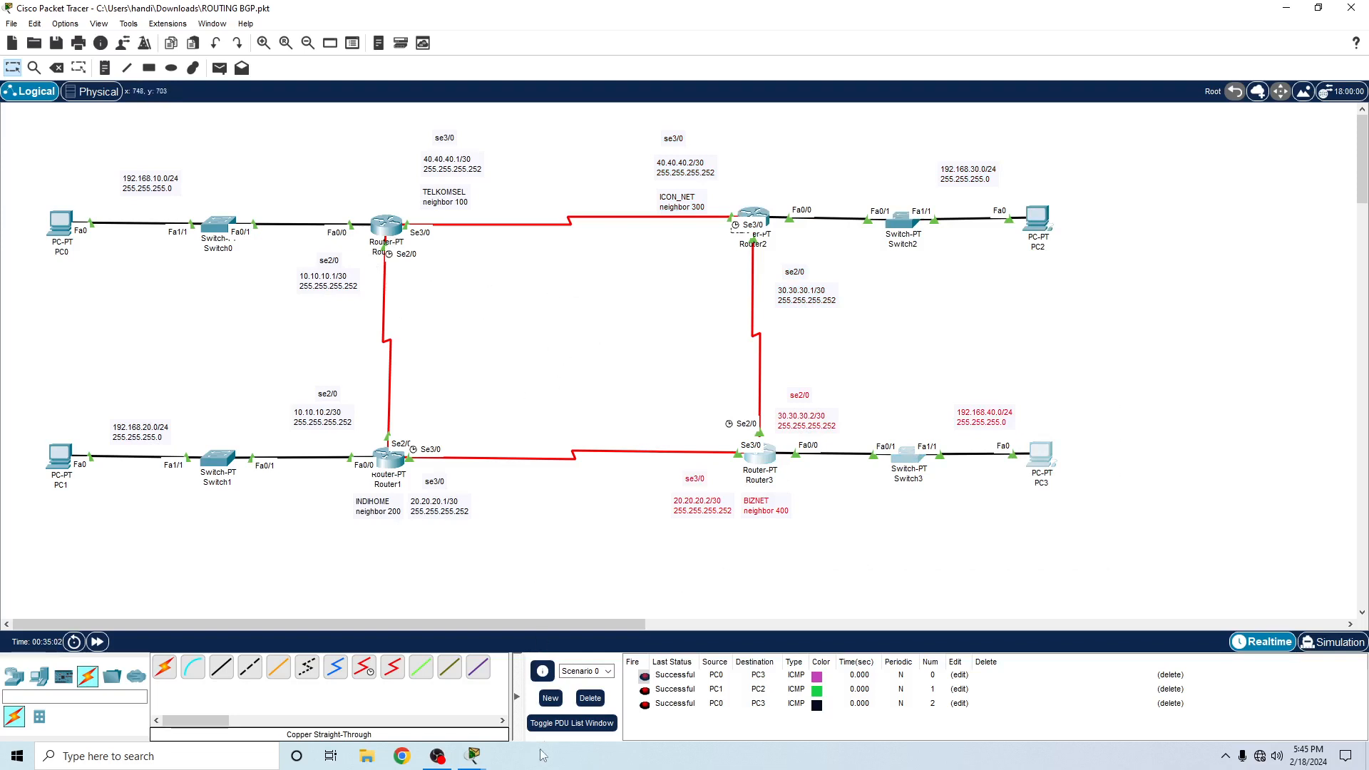
- Clear Scenario 0's PDU list and switch the workspace from Realtime to Simulation mode
click(591, 698)
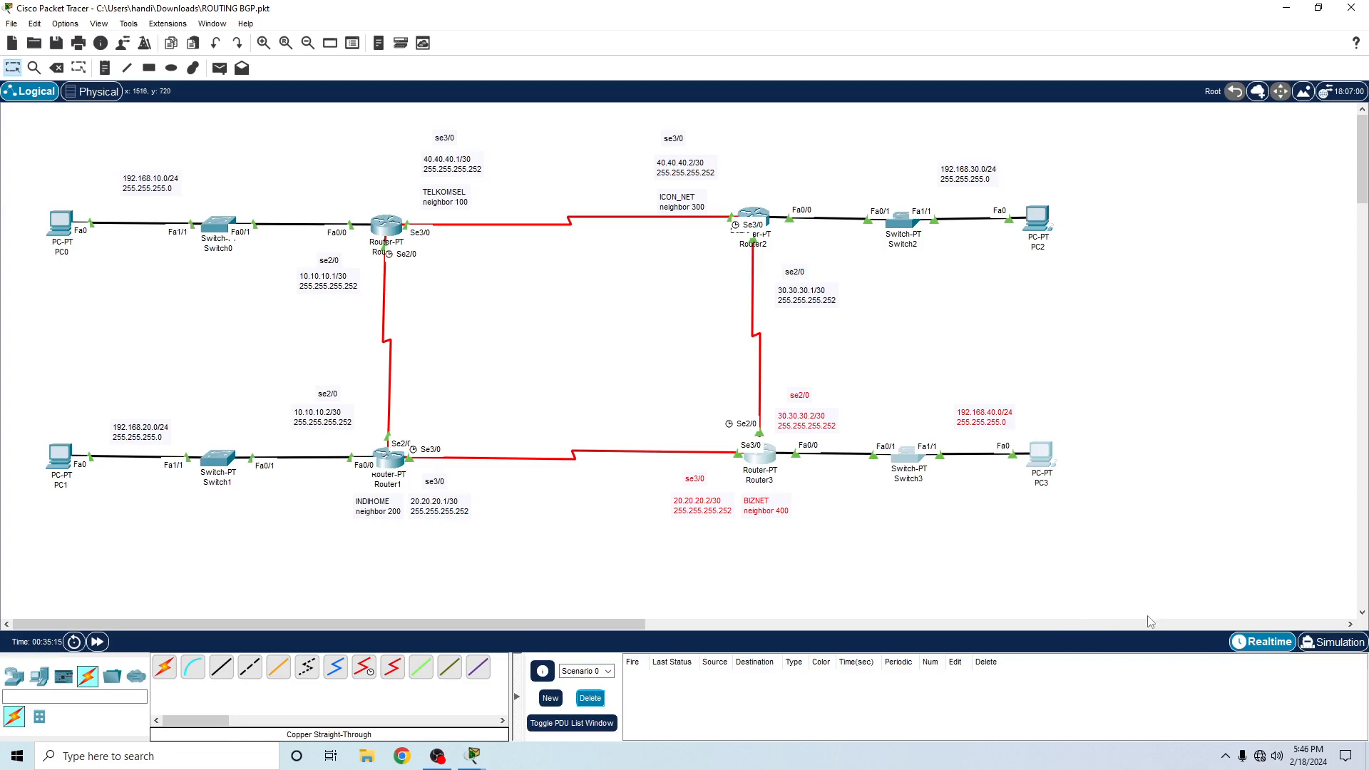
click(1332, 642)
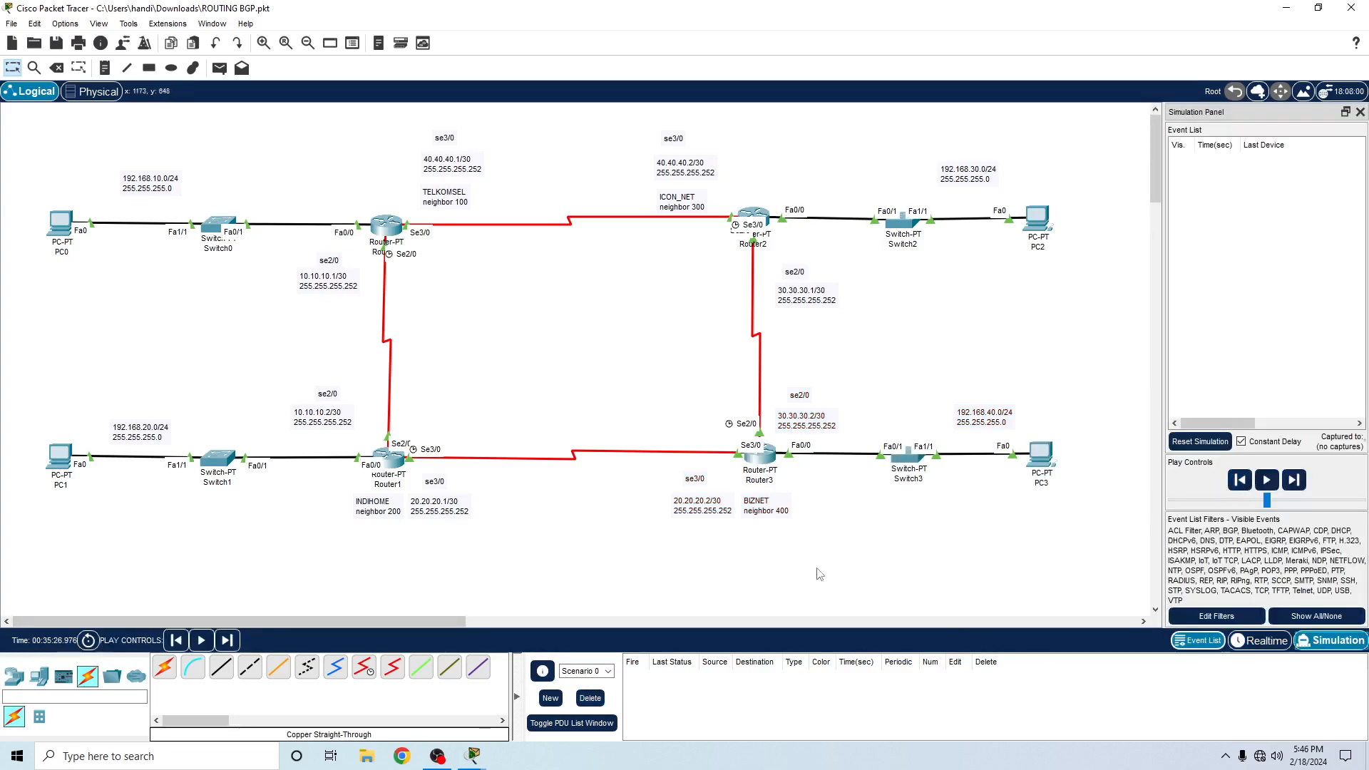
- Send a simple PDU from PC1 to PC3 and play the simulation, advancing the capture forward along its path
click(219, 68)
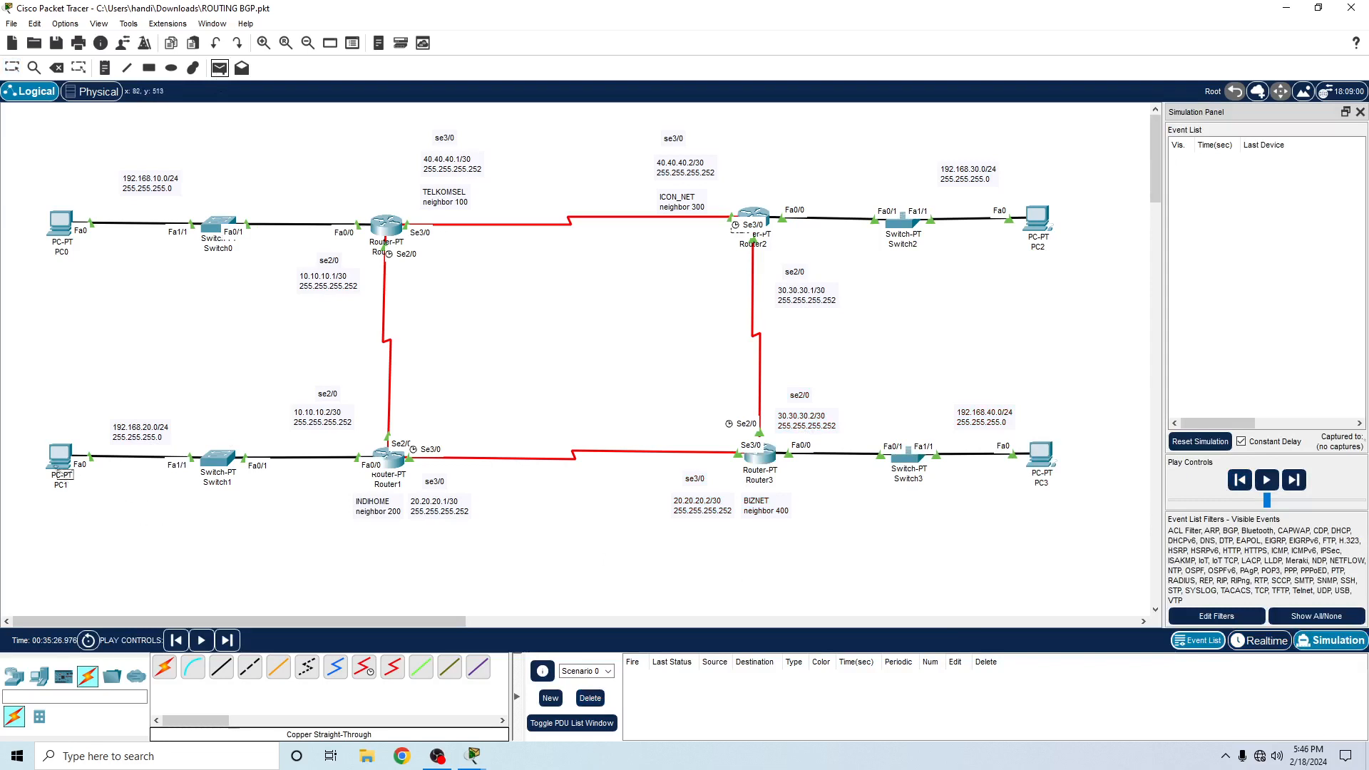
click(58, 462)
click(1045, 464)
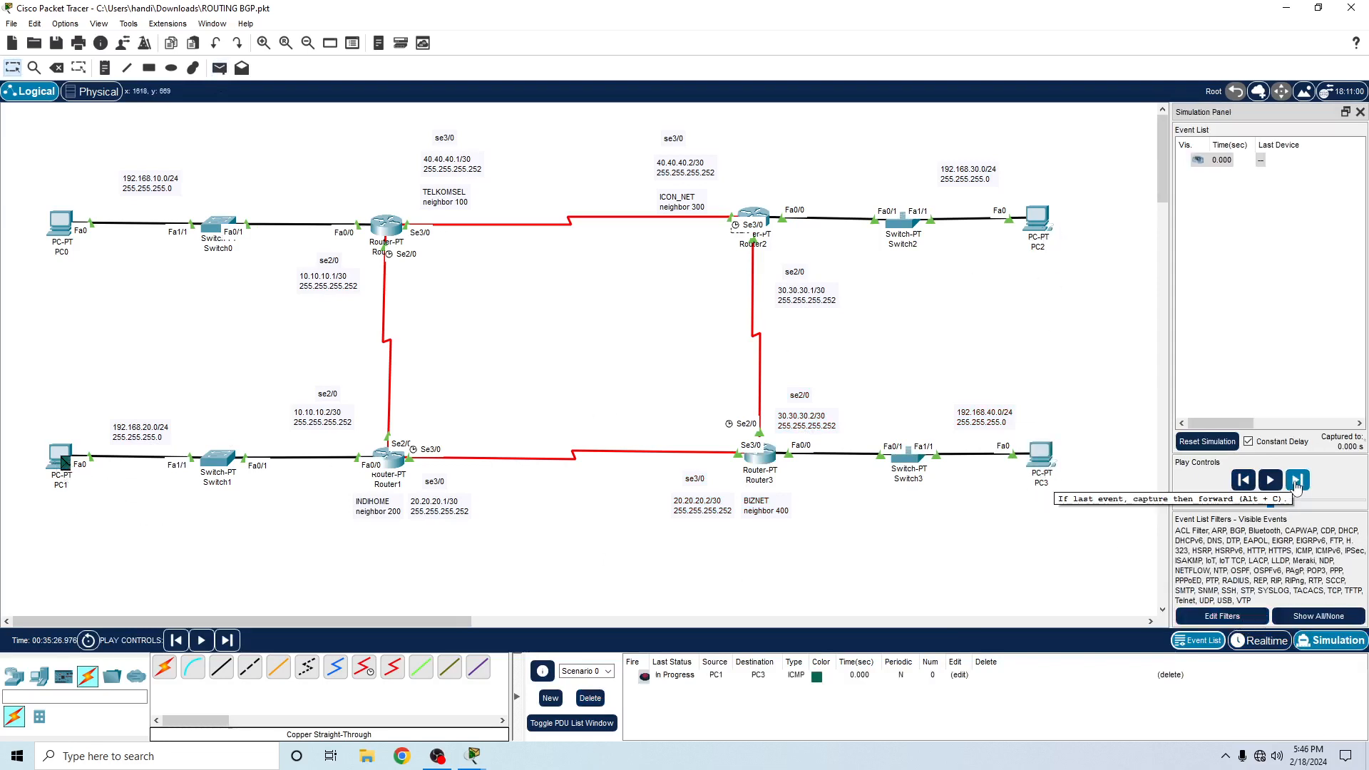
click(1270, 480)
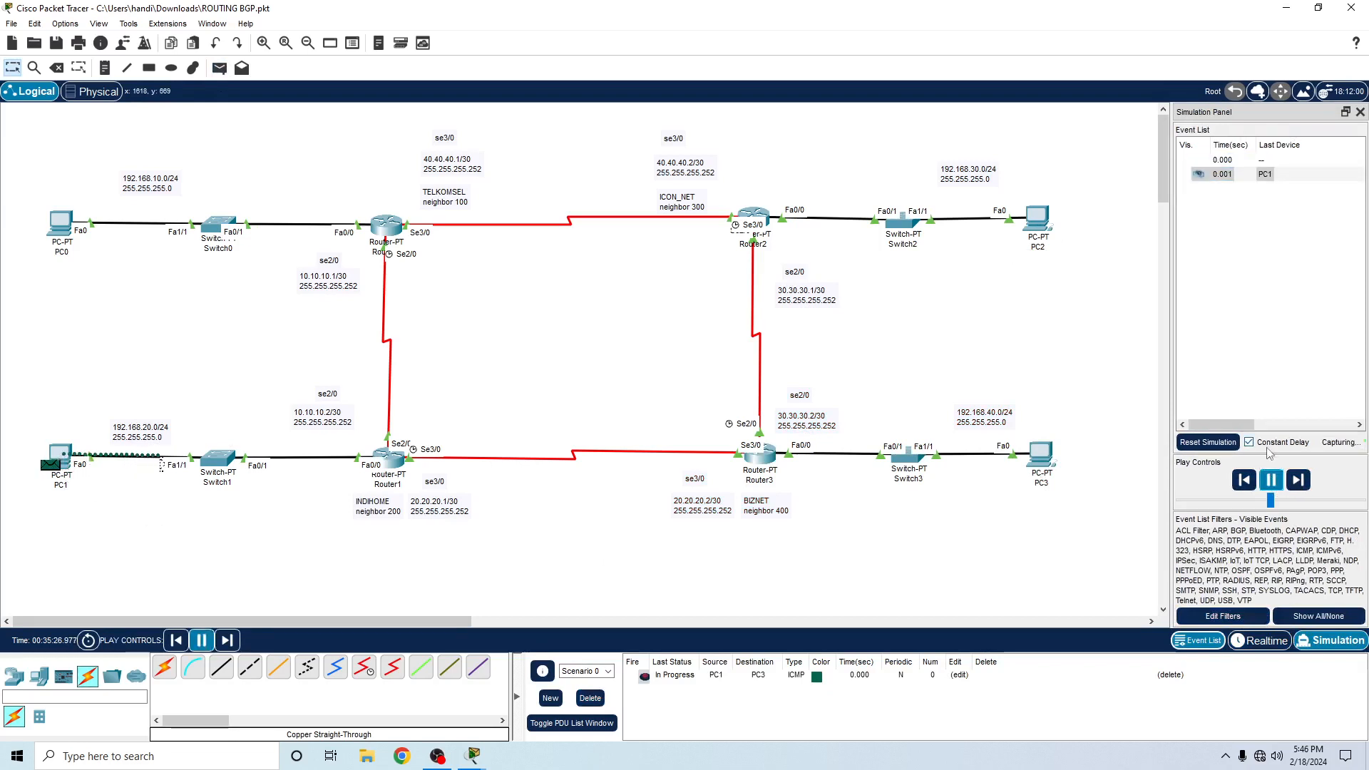
click(1298, 479)
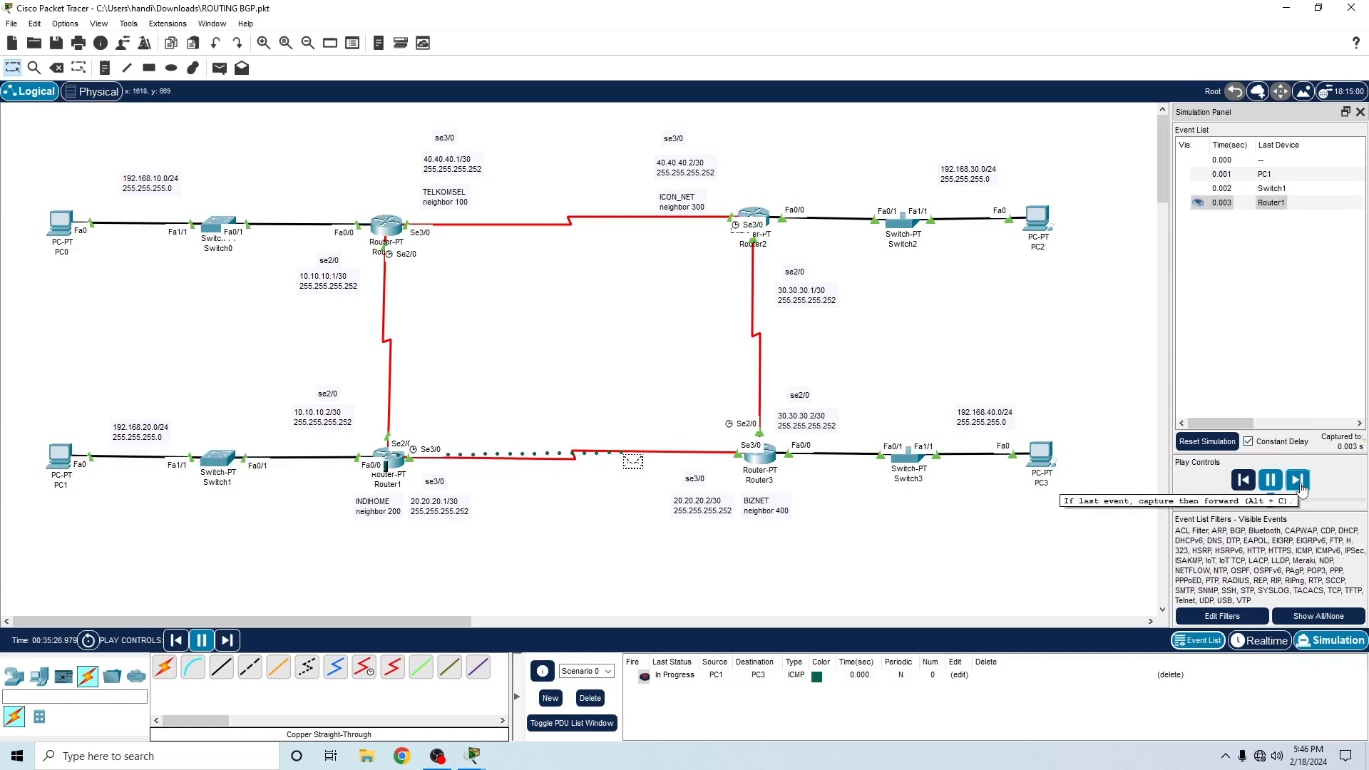
click(1298, 480)
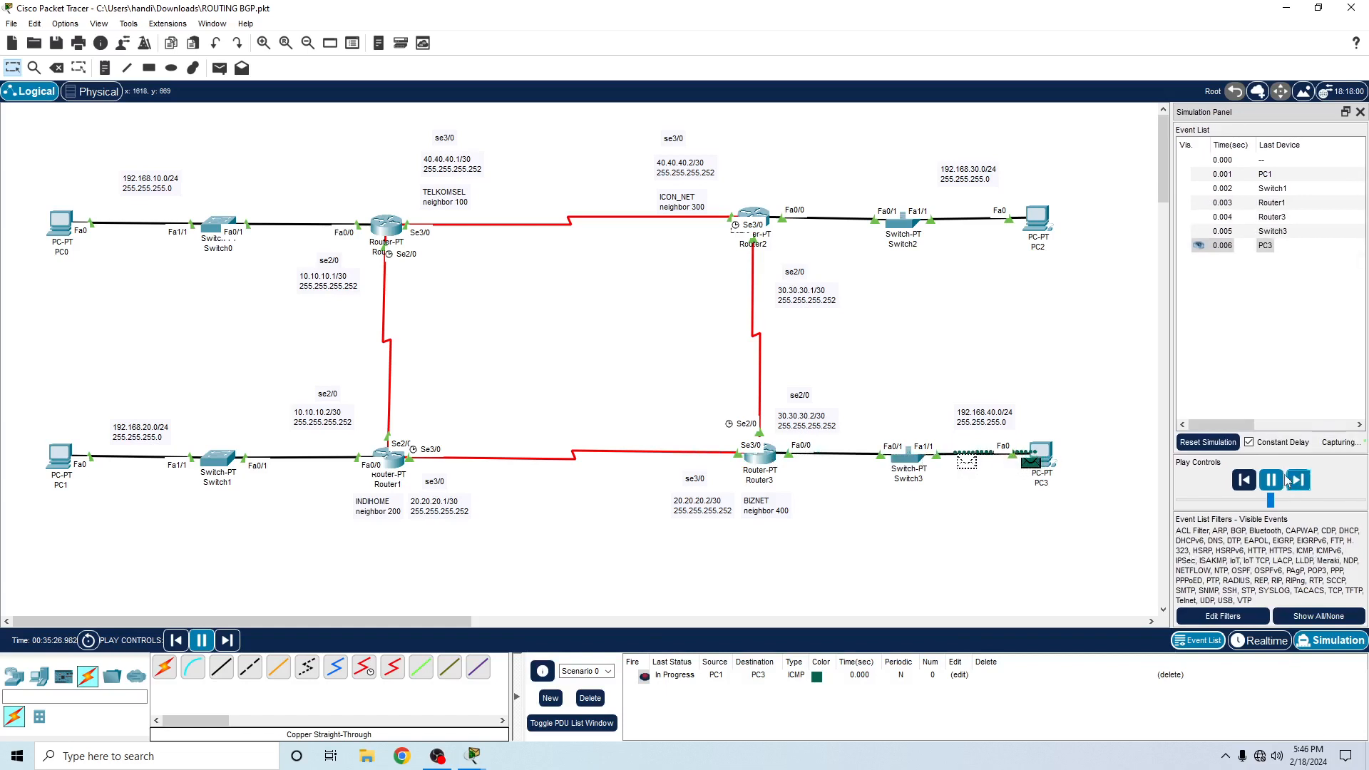
- Restart the simulation through Realtime mode, add a simple PDU from PC2 to PC1, and play the capture
click(1261, 640)
click(1330, 640)
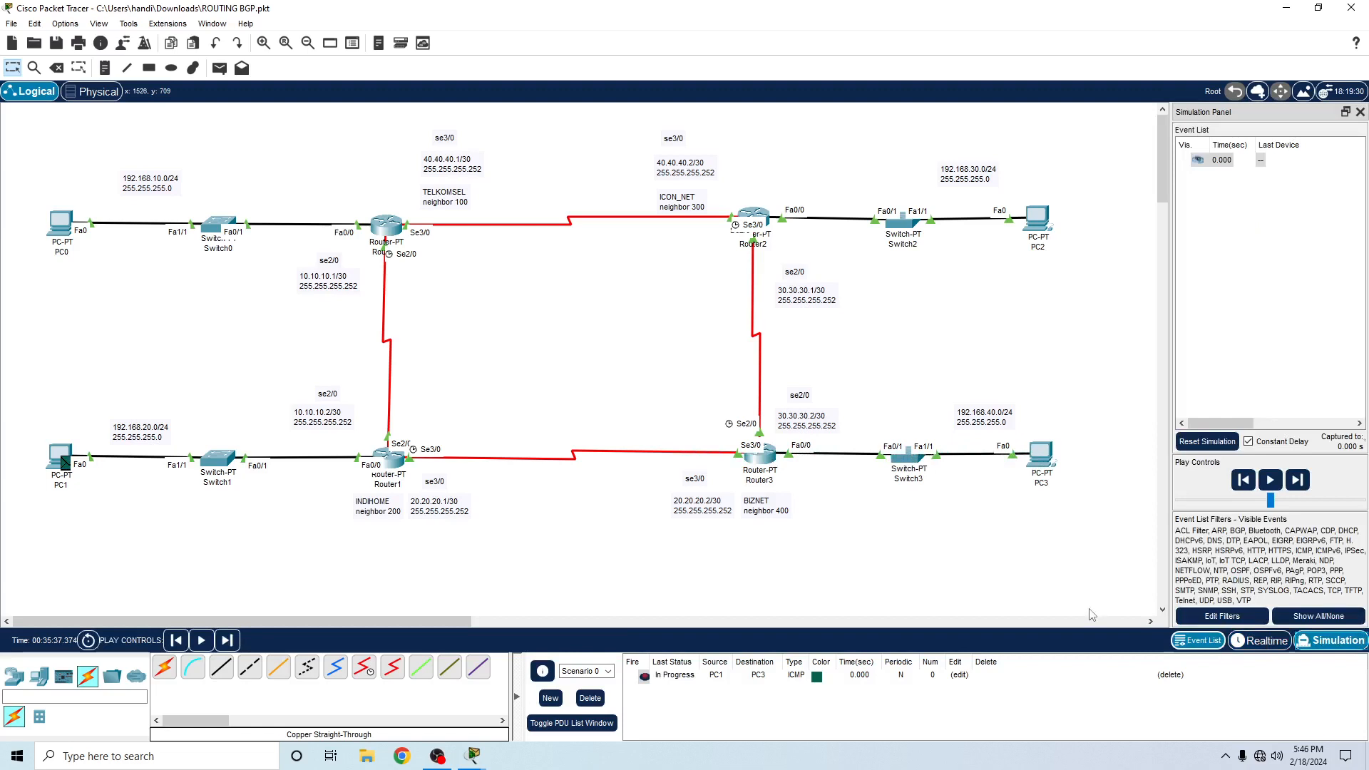
click(220, 67)
click(1034, 220)
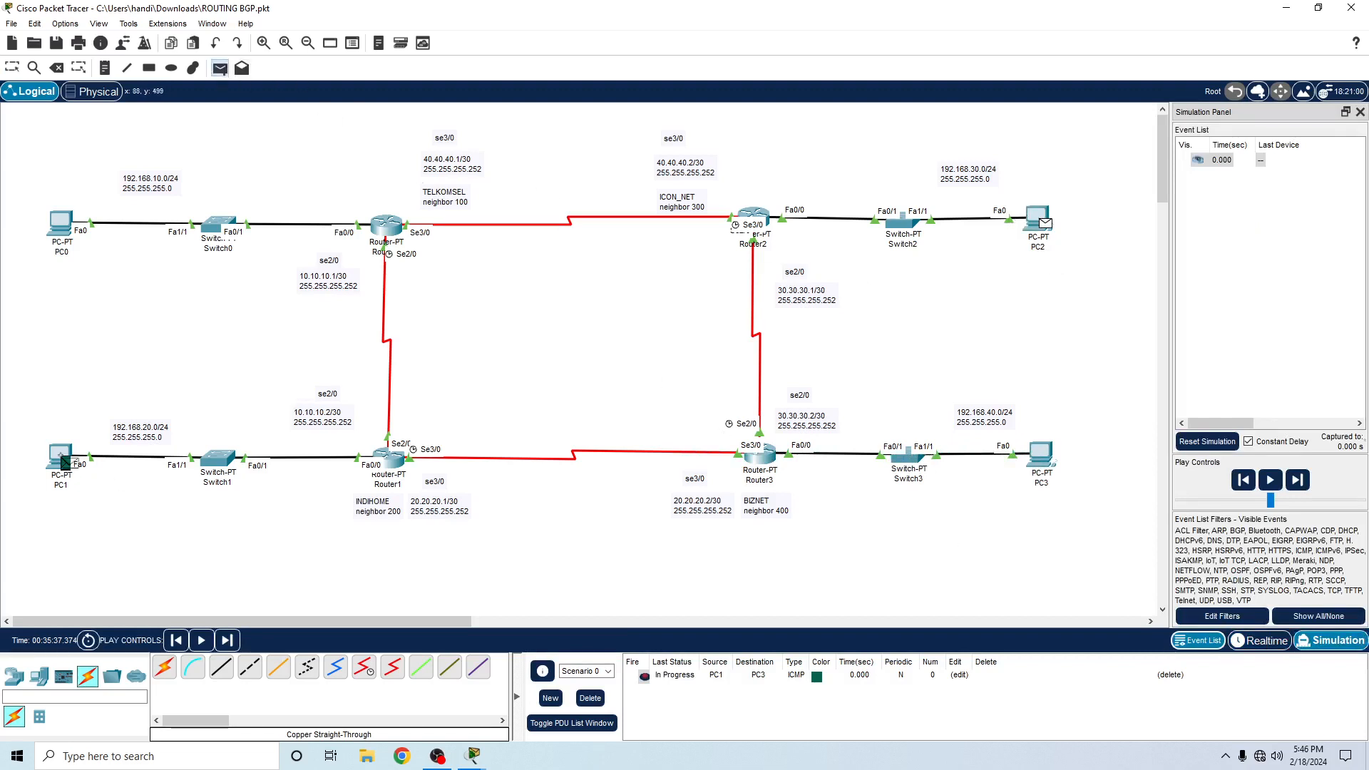
click(60, 456)
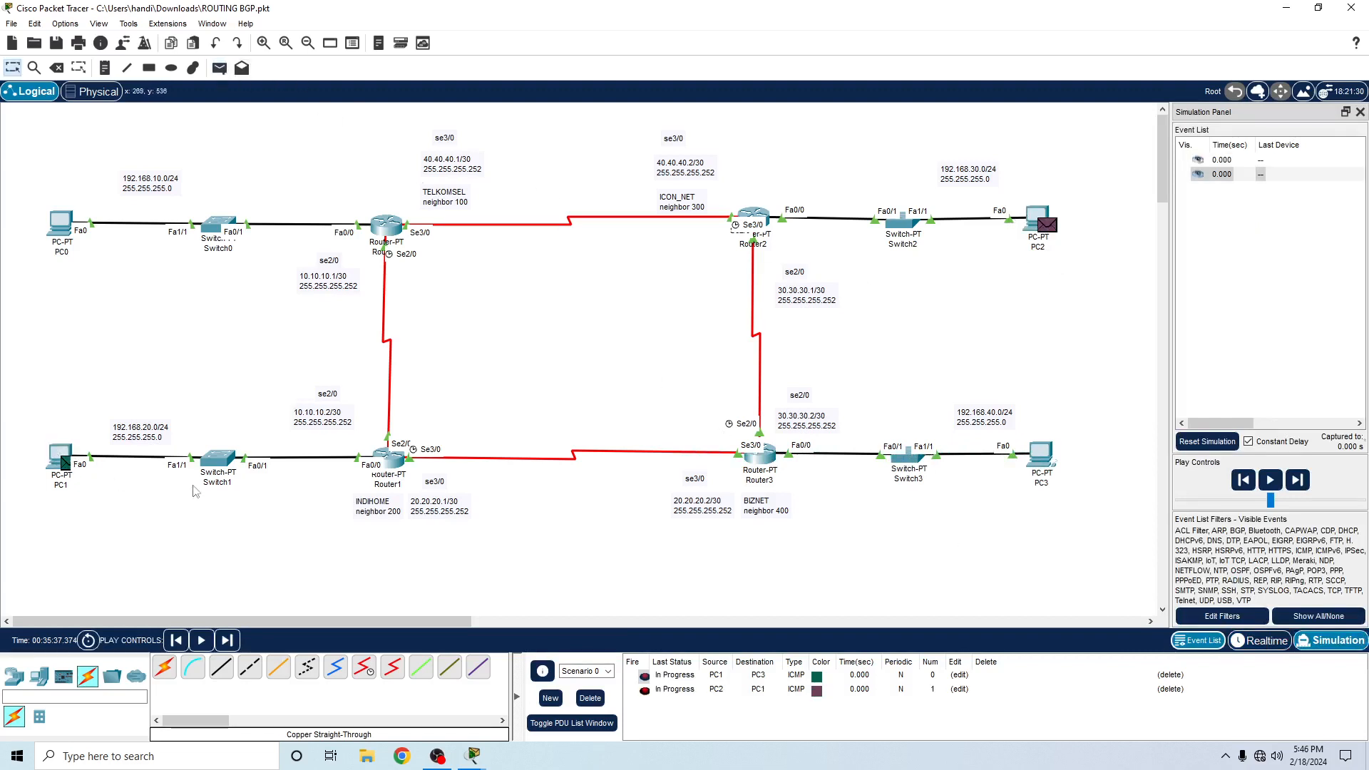
click(1270, 480)
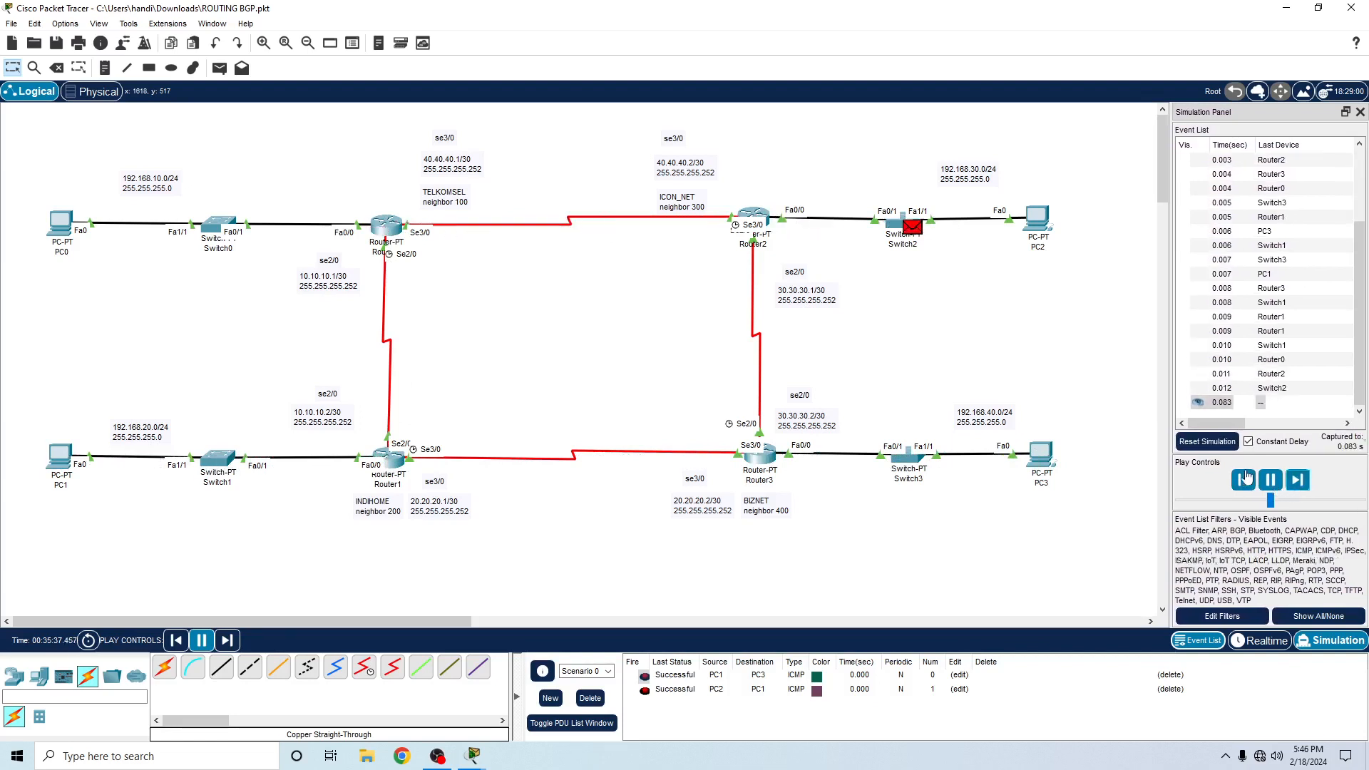
- Restart the simulation through Realtime mode and set the event list filters to show no event types
click(1276, 642)
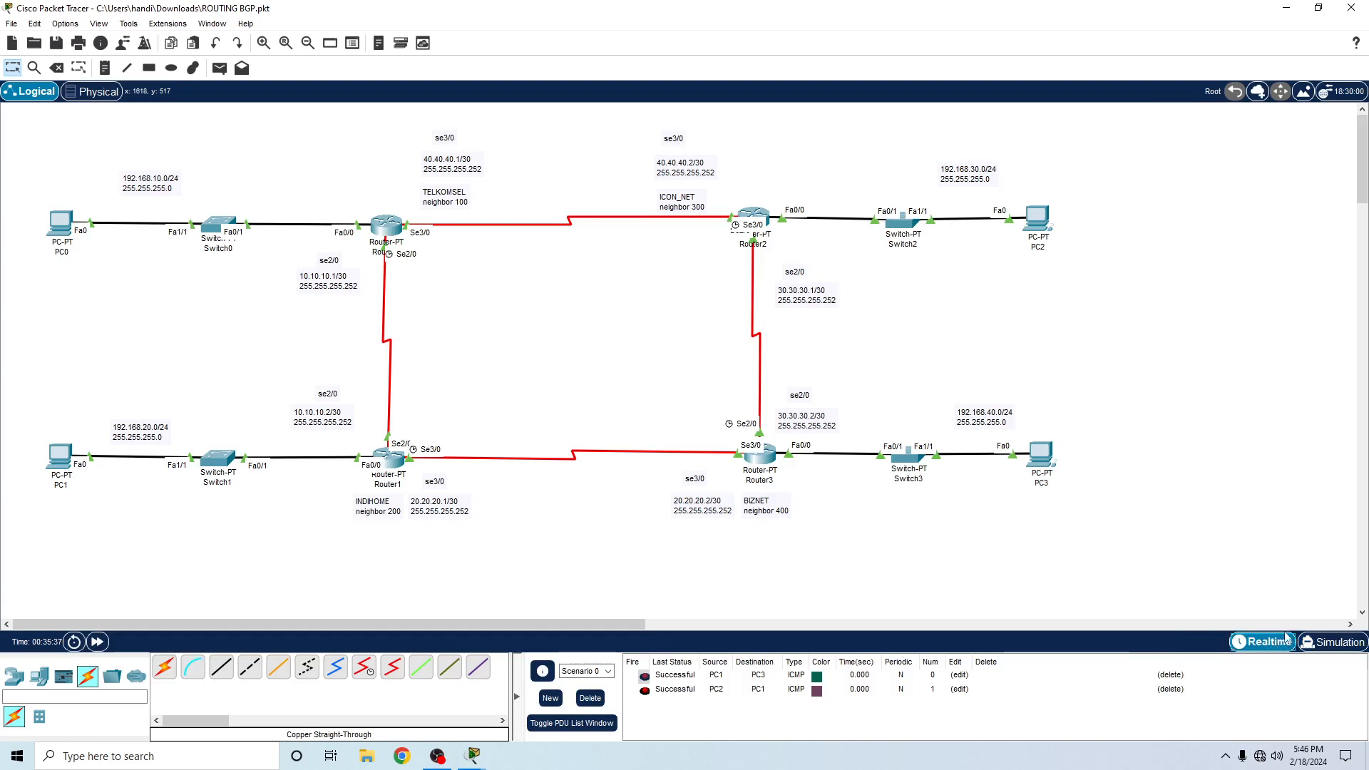
click(1332, 642)
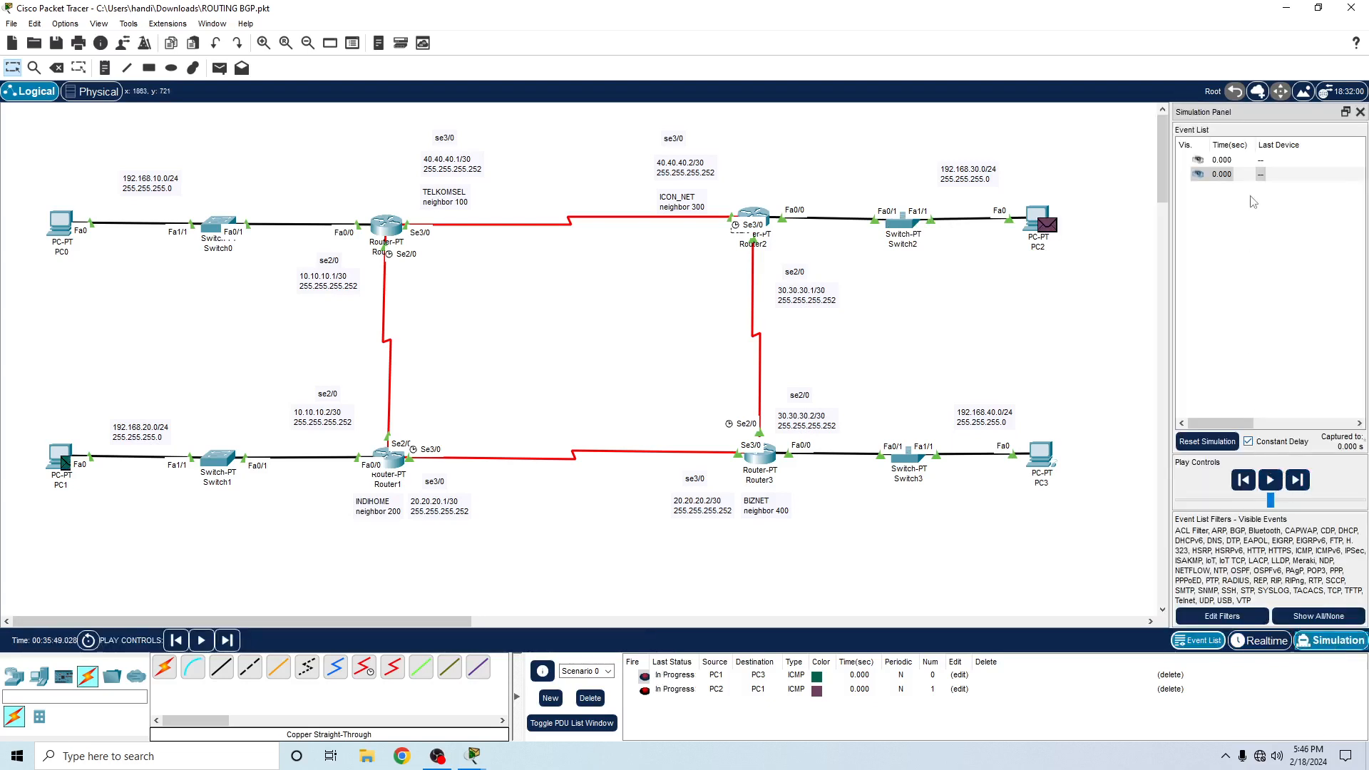
click(1204, 176)
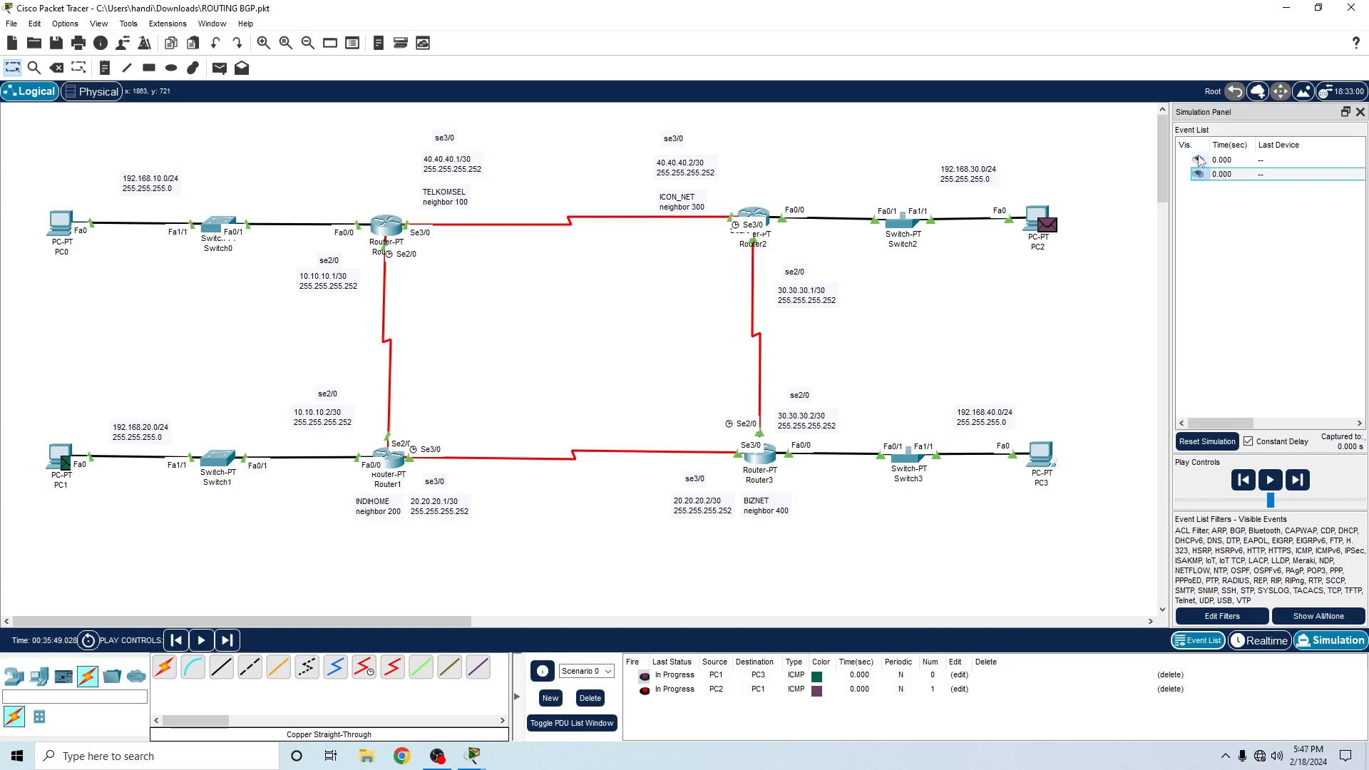
click(1201, 161)
click(1248, 442)
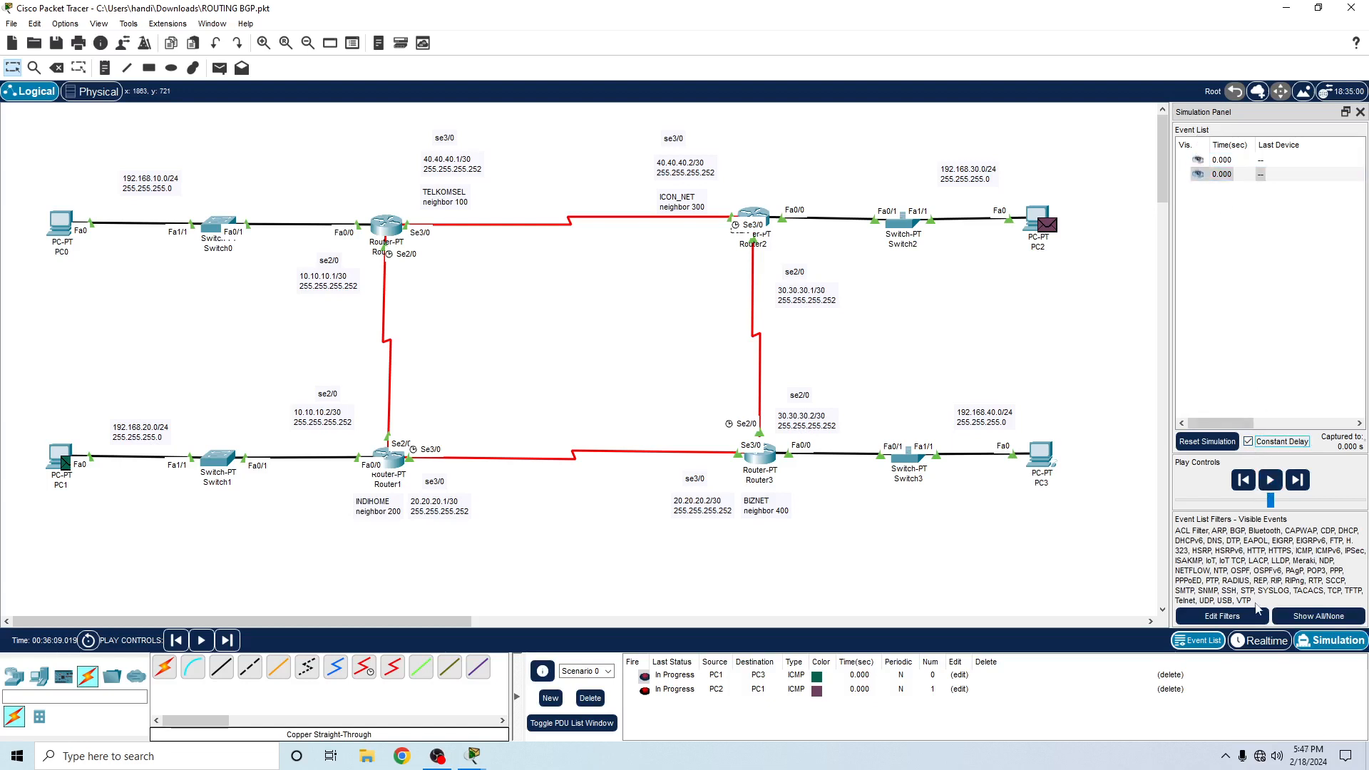
click(1321, 625)
click(1321, 624)
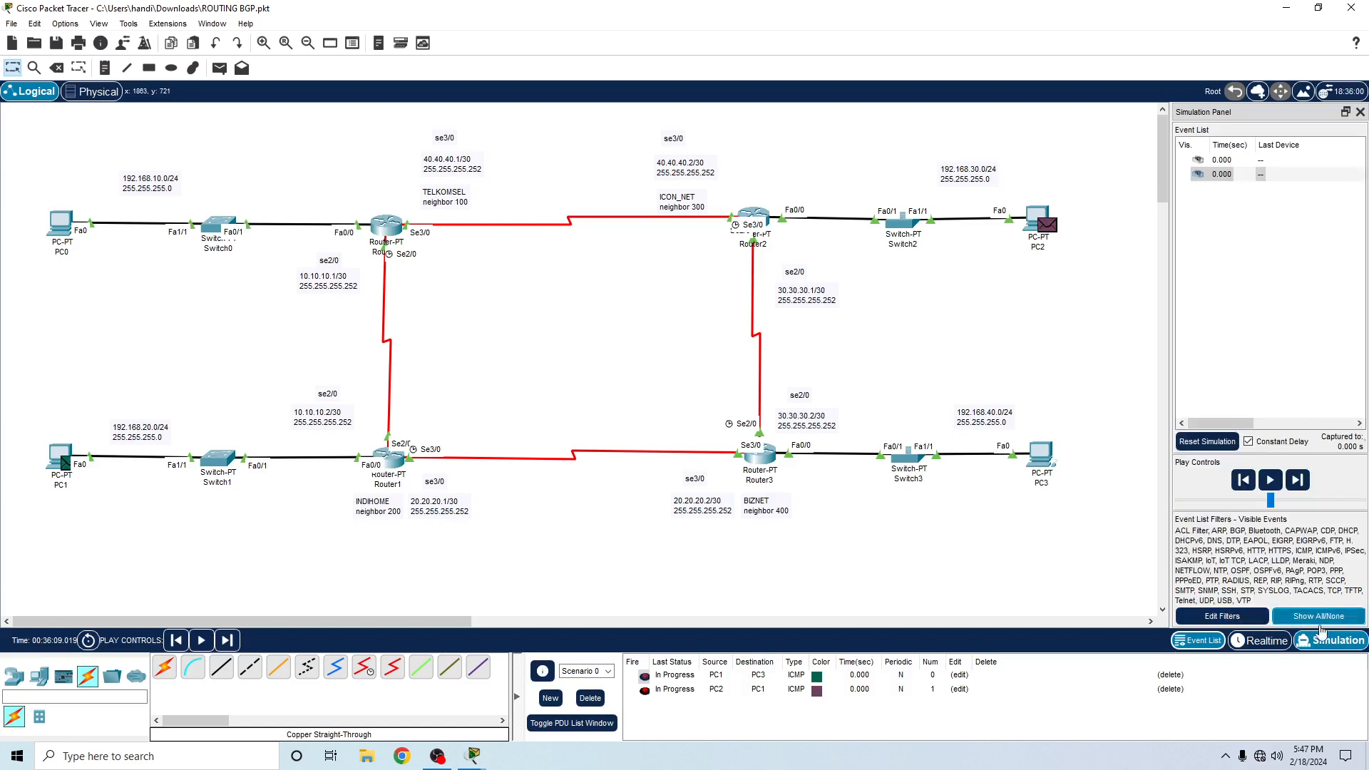
click(1311, 625)
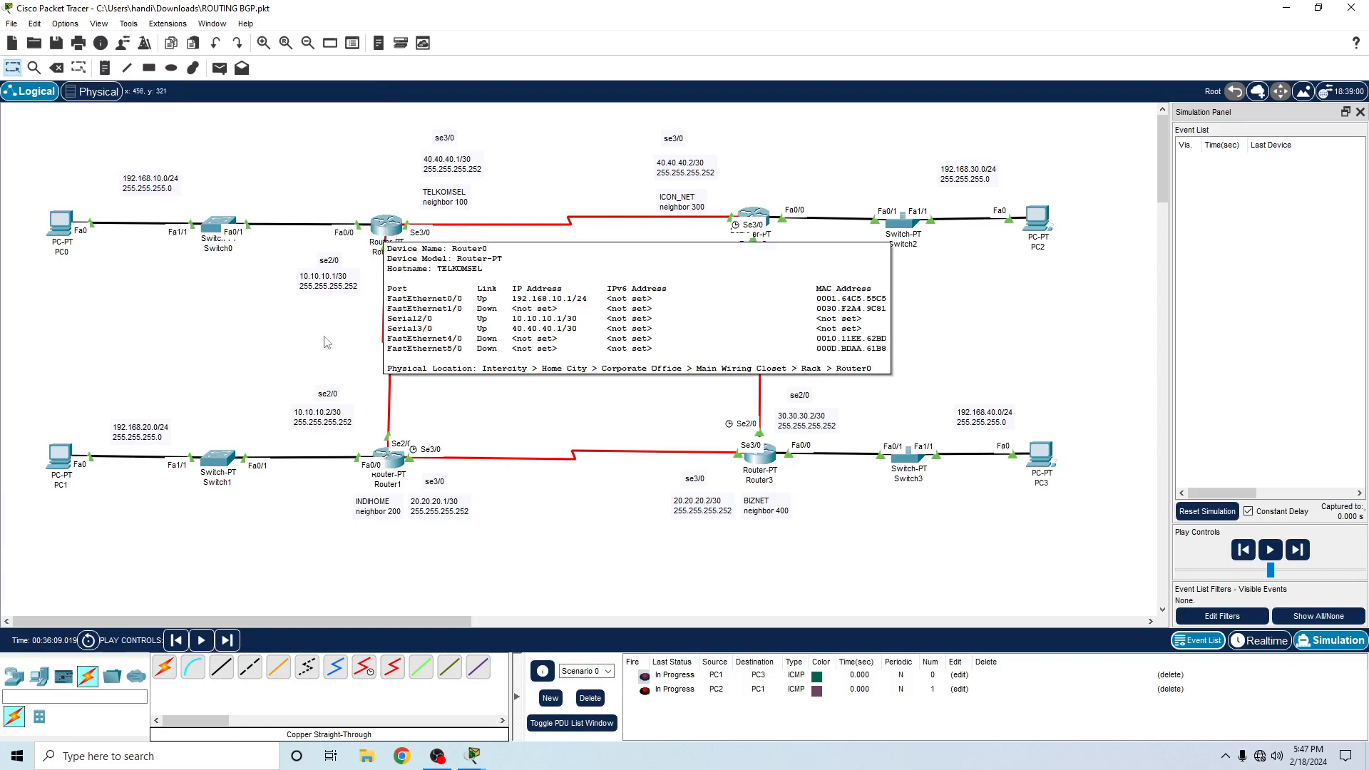
- Shut down Router3's Serial3/0 interface in its configuration and minimize the router window
click(760, 462)
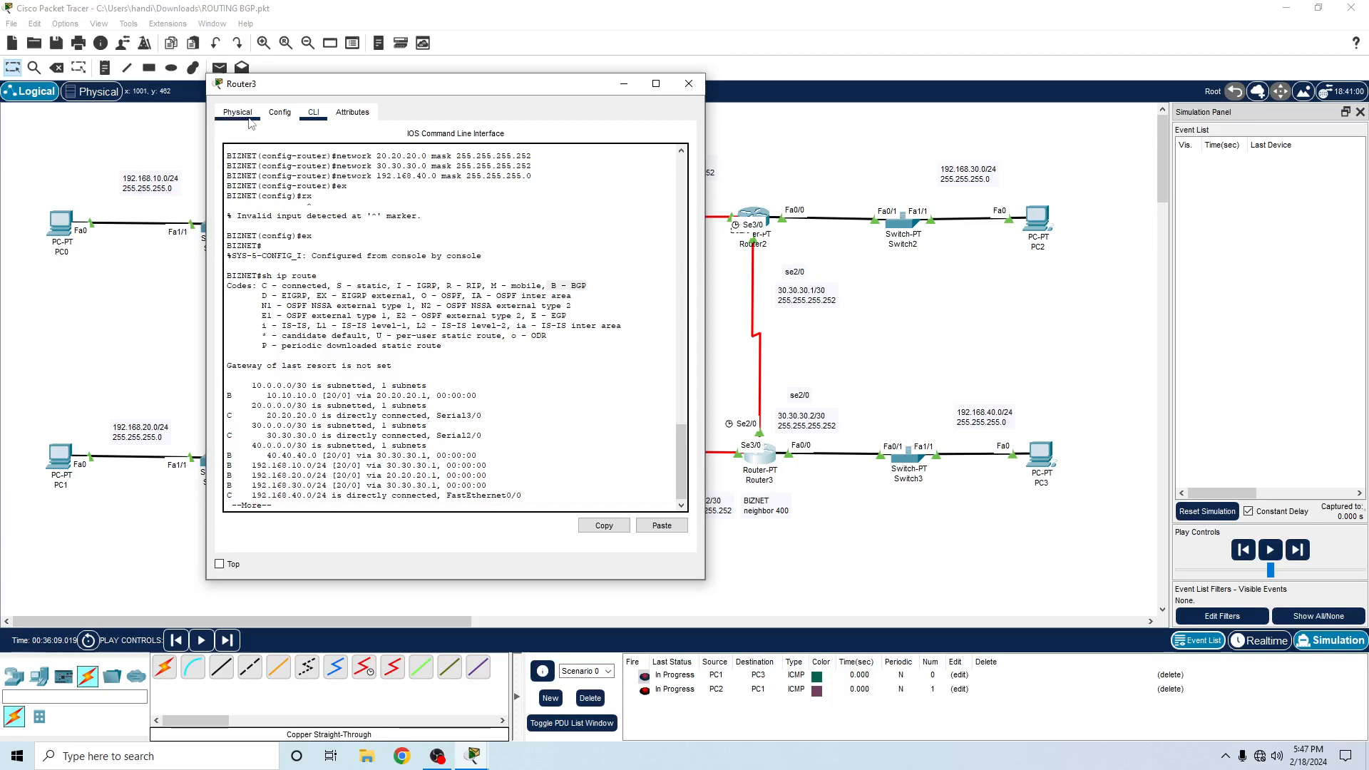
click(286, 117)
mouse_move(357, 93)
mouse_down()
mouse_move(161, 96)
mouse_move(382, 100)
mouse_up()
click(264, 120)
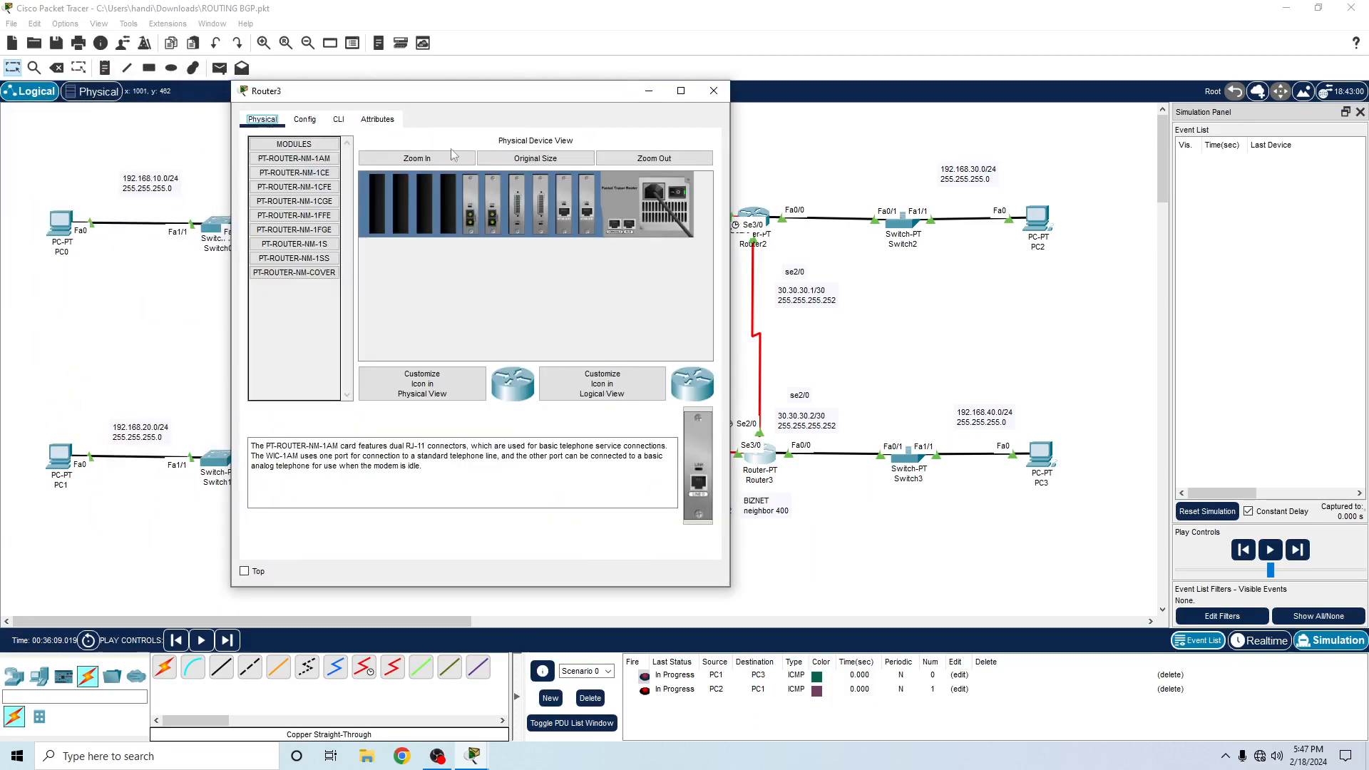
click(304, 120)
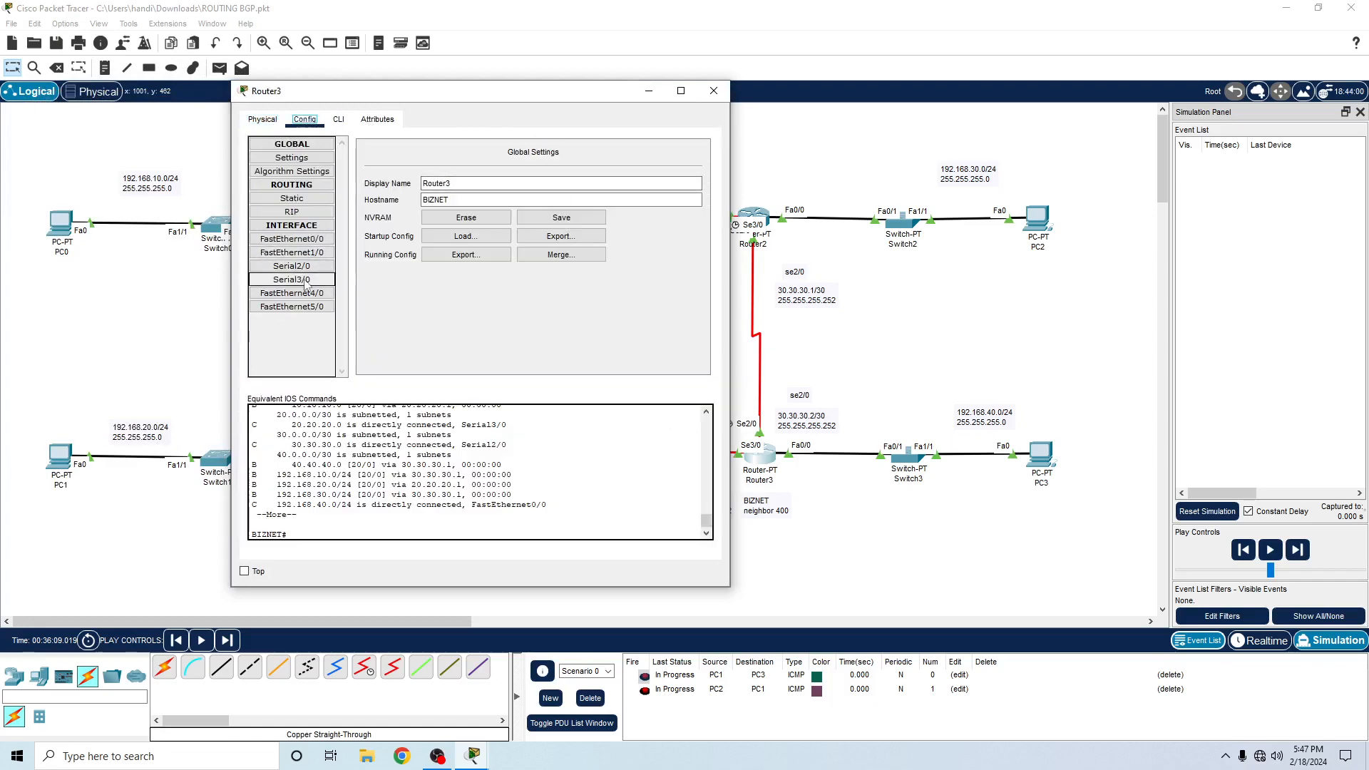
click(291, 279)
click(691, 167)
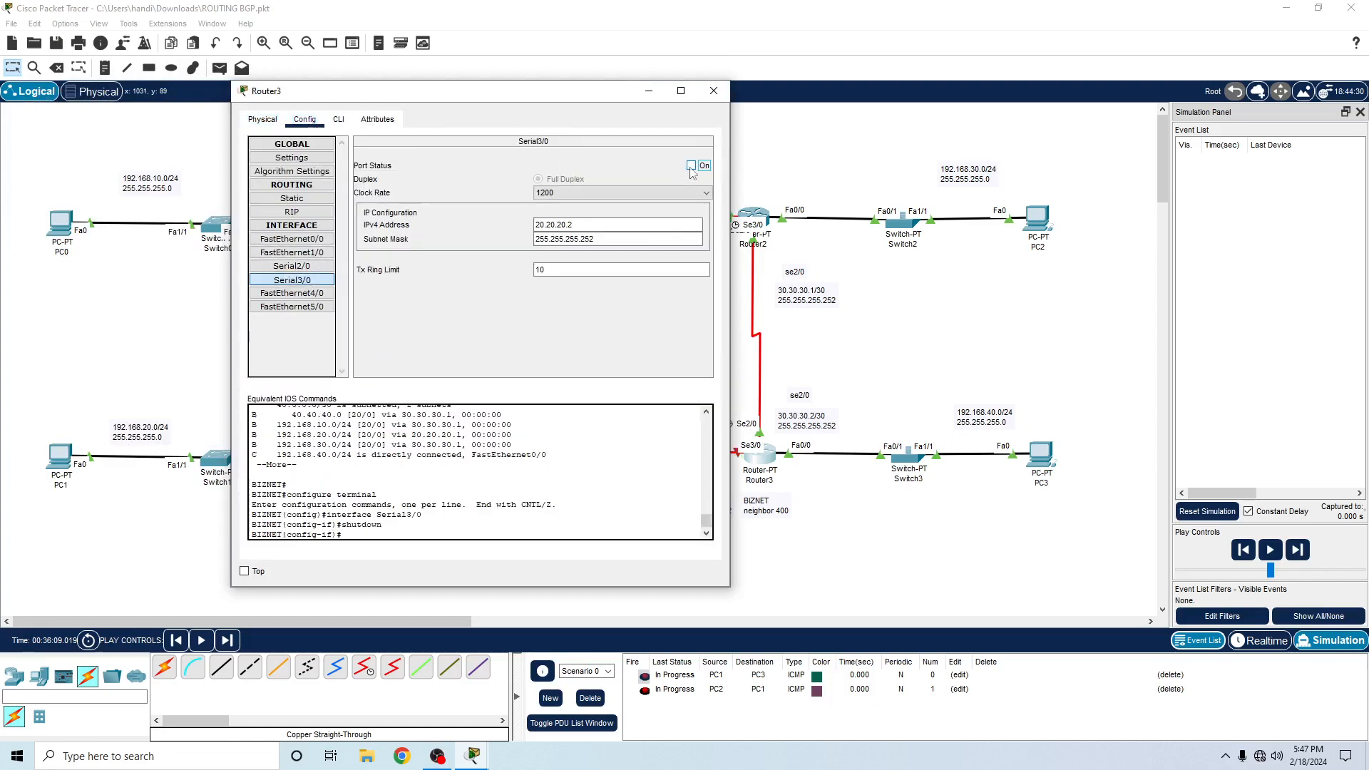
click(650, 92)
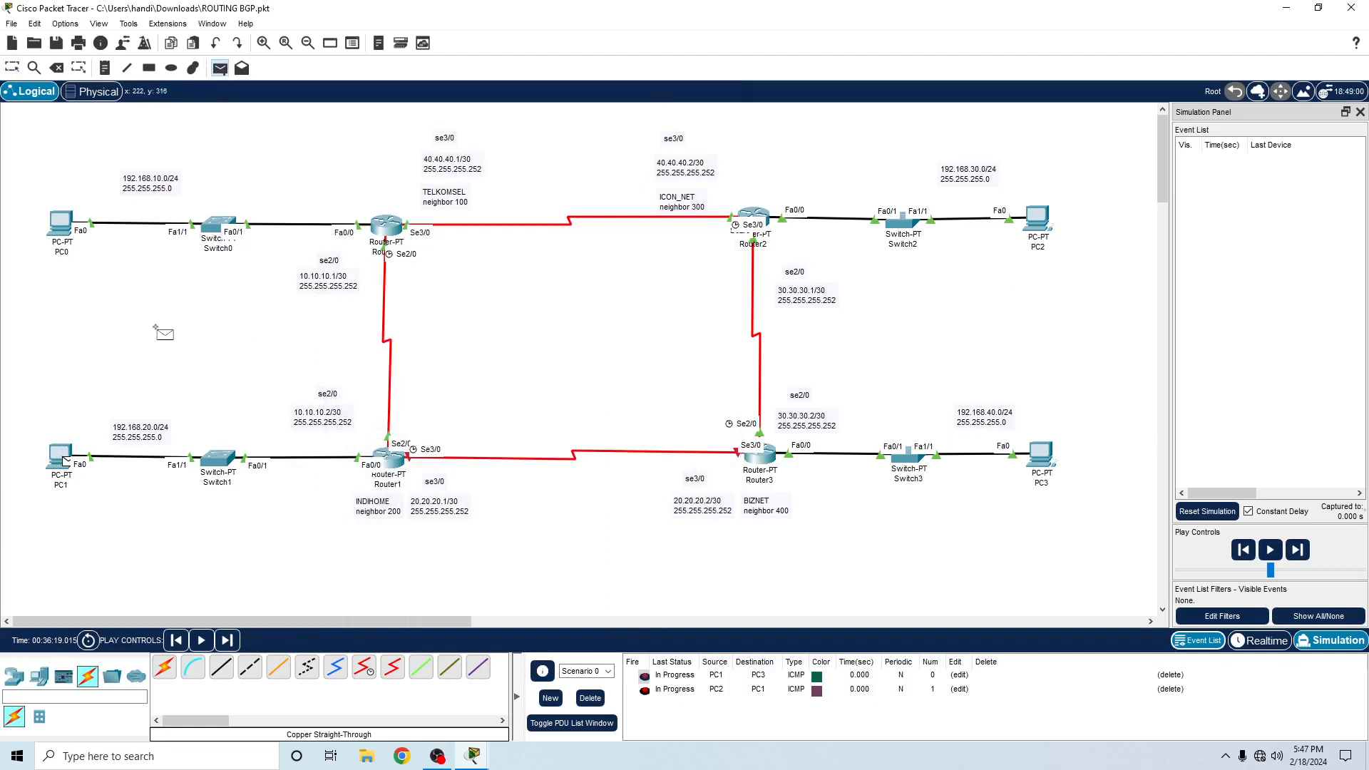
- Add a simple PDU from PC3 to PC1 and run the simulation, choosing to view previous events at the full buffer
key(Escape)
click(55, 456)
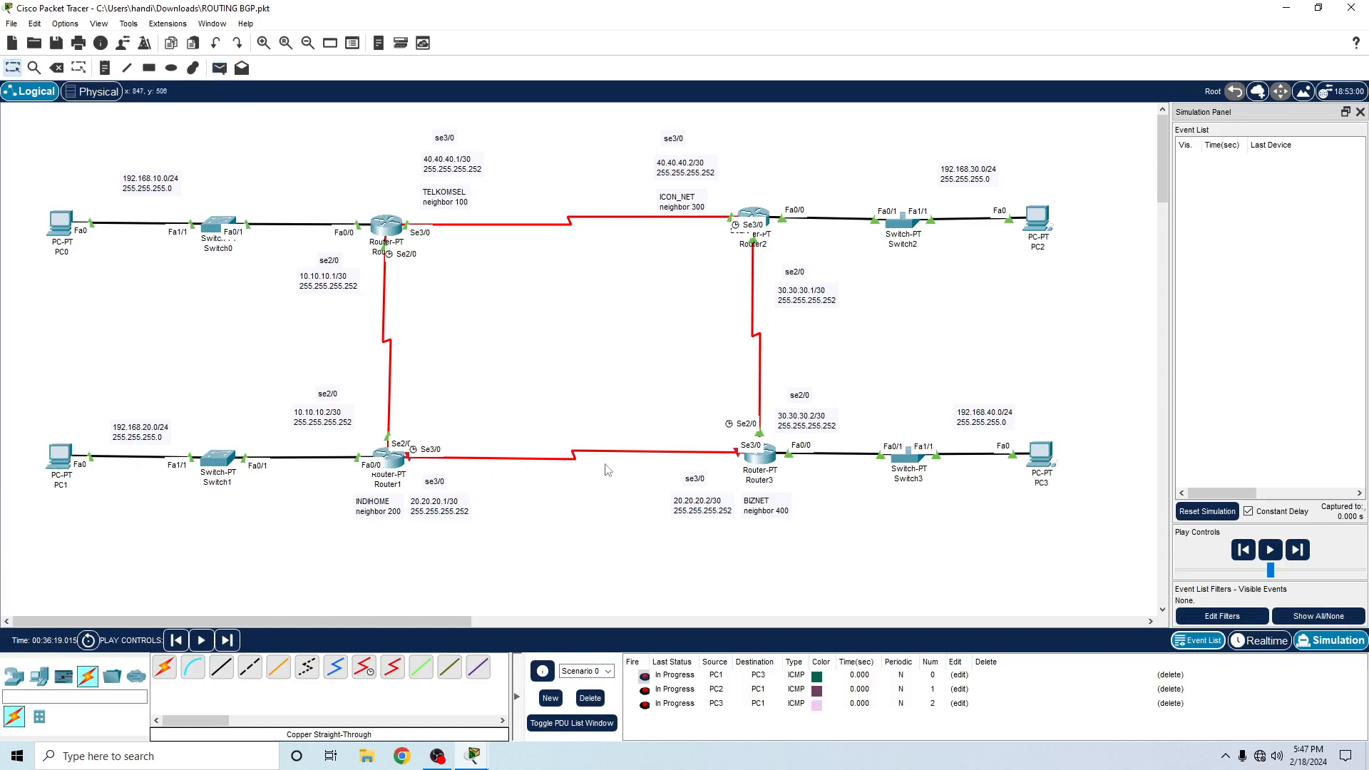
click(1274, 559)
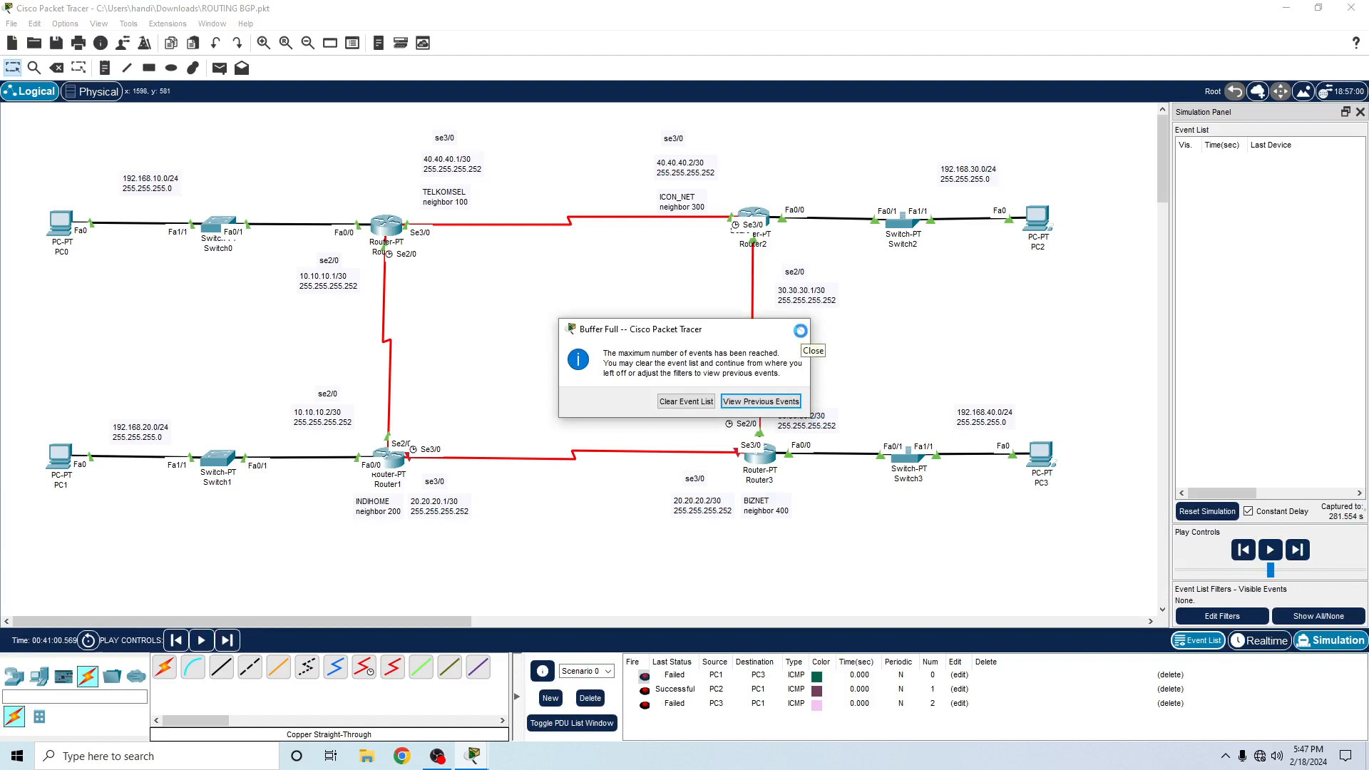
click(736, 402)
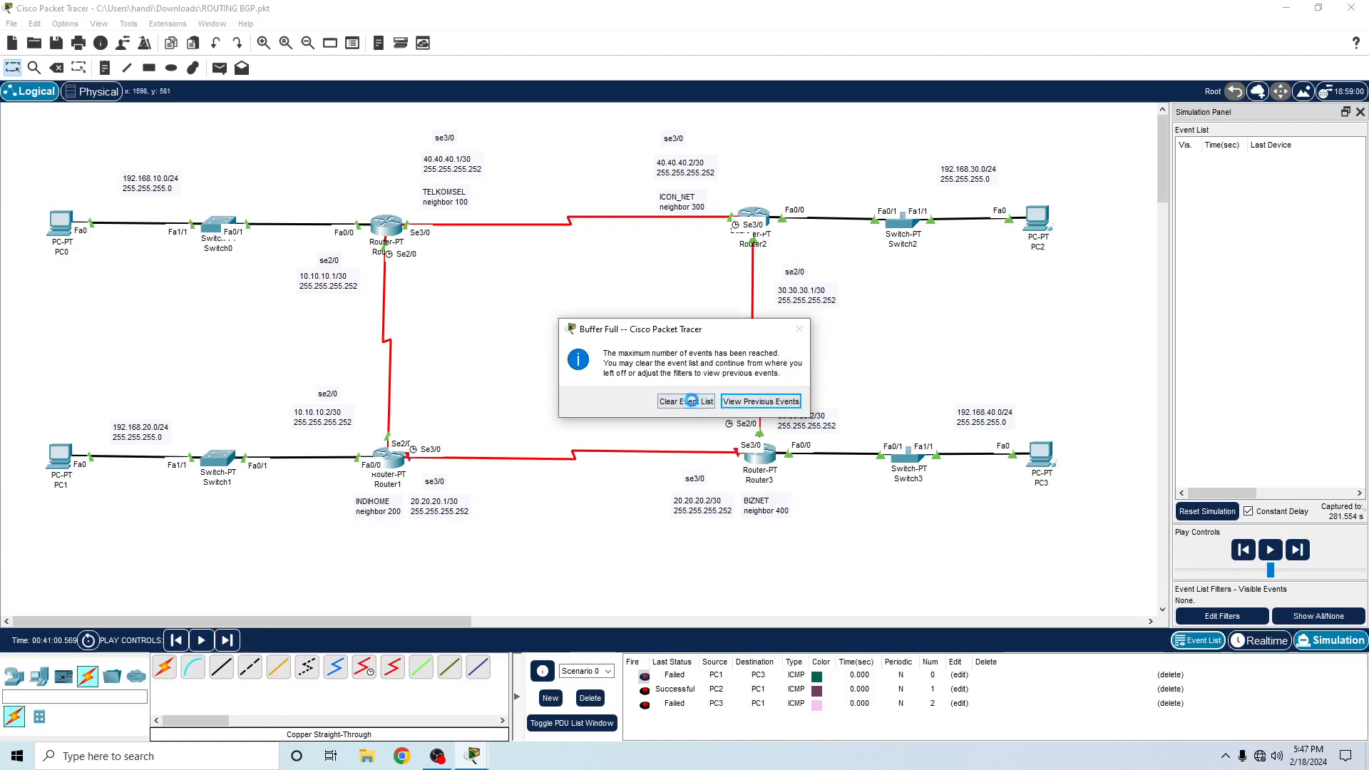
click(1269, 551)
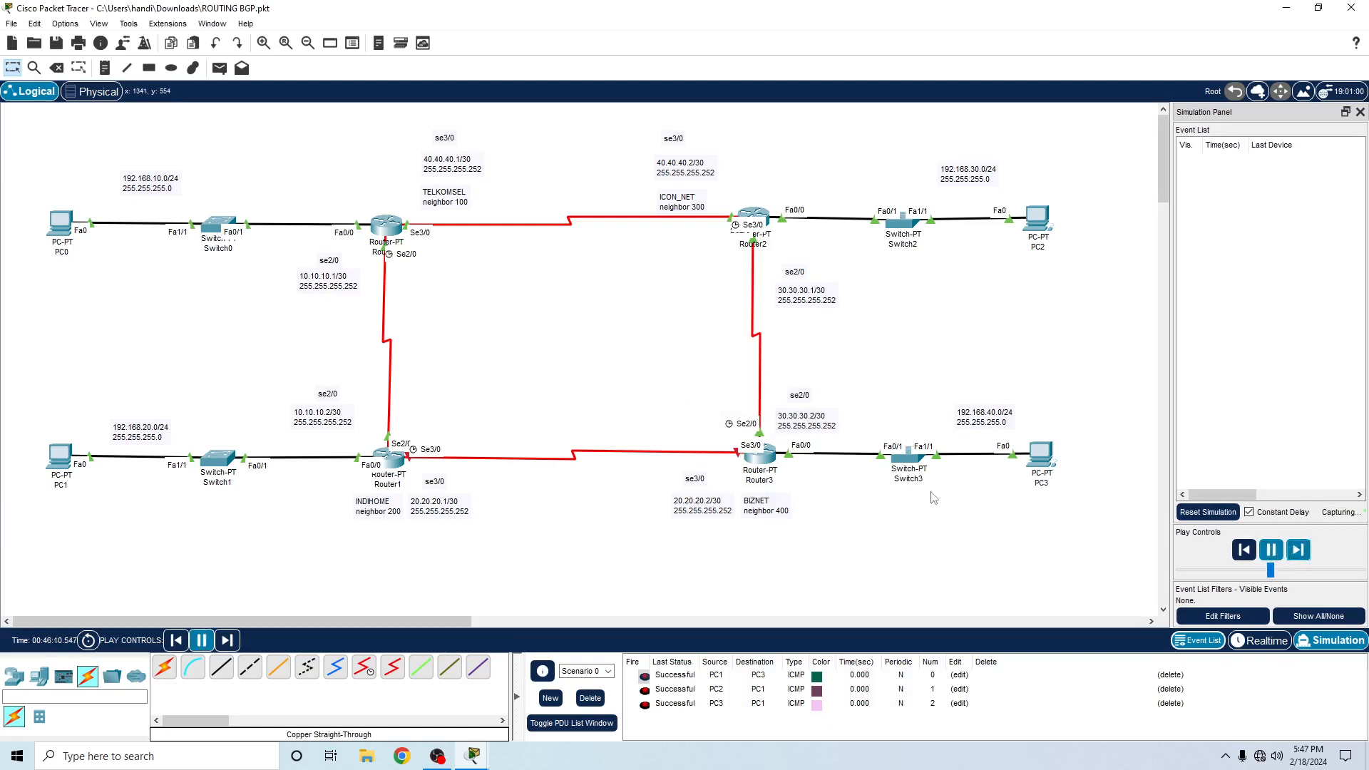
- Make all event types visible again, replay the simulation, and add a simple PDU from PC3 to PC0
click(220, 68)
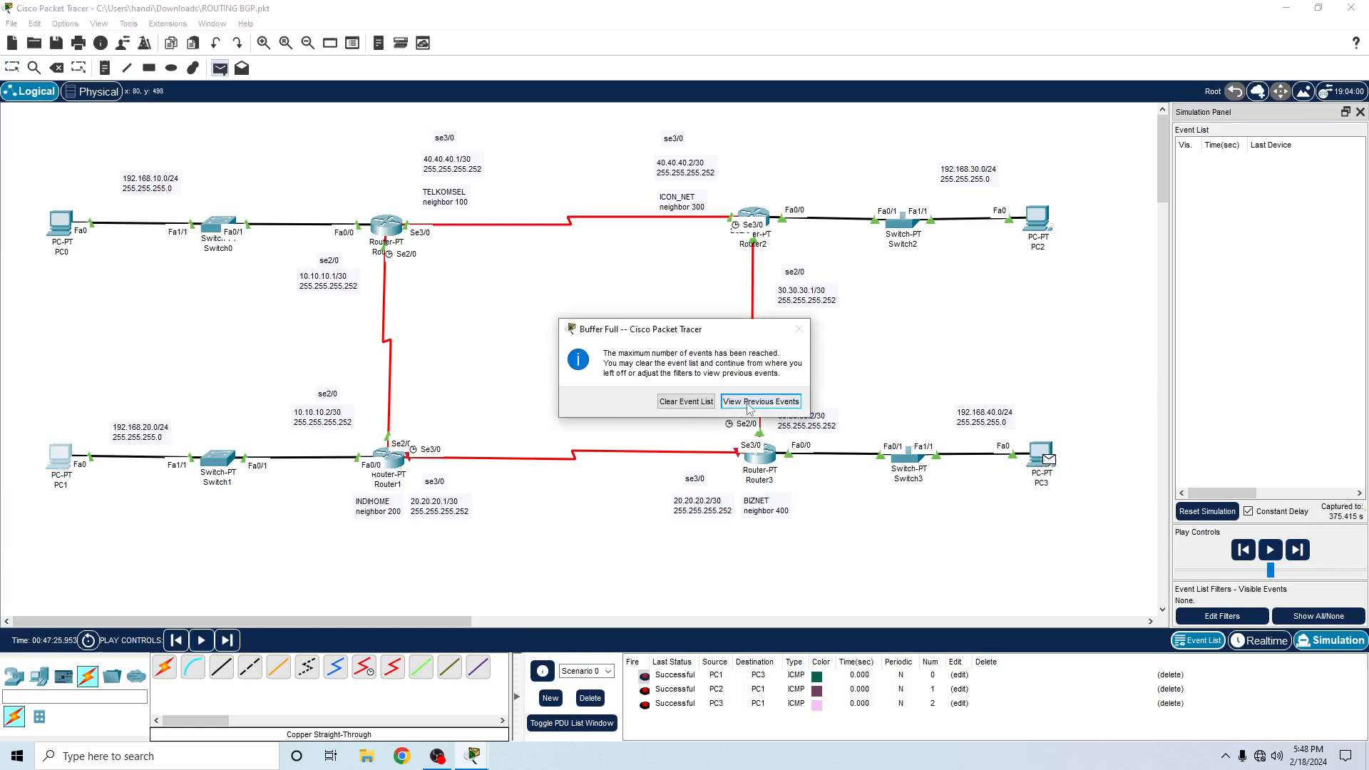
click(748, 401)
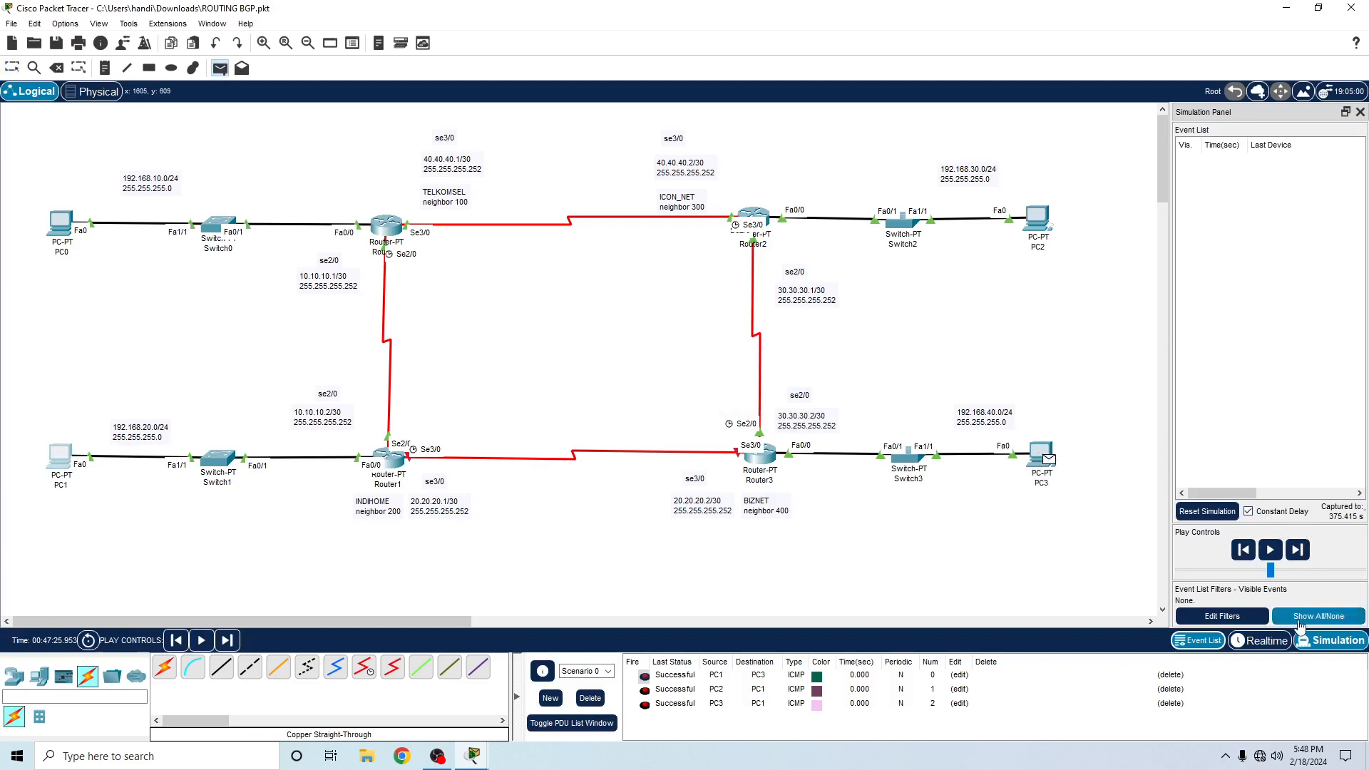
click(1292, 618)
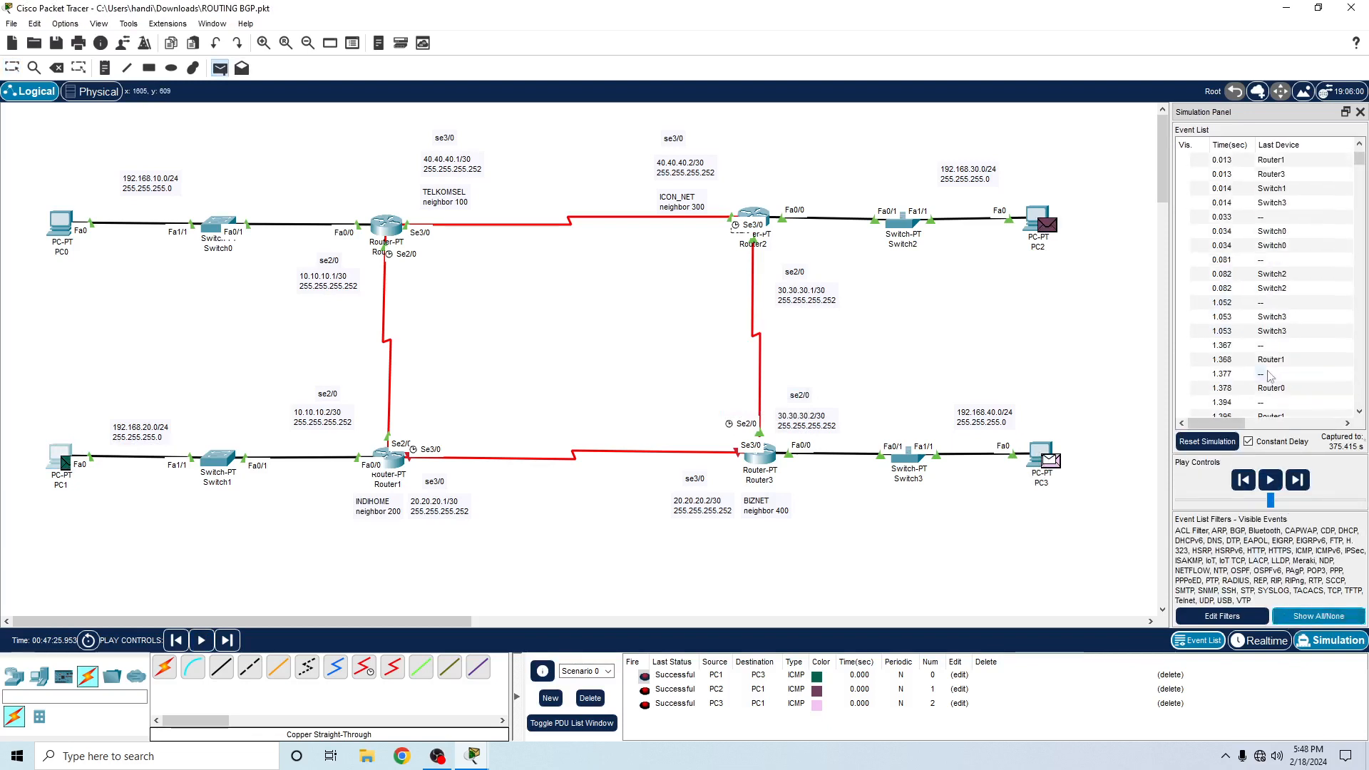
click(1270, 480)
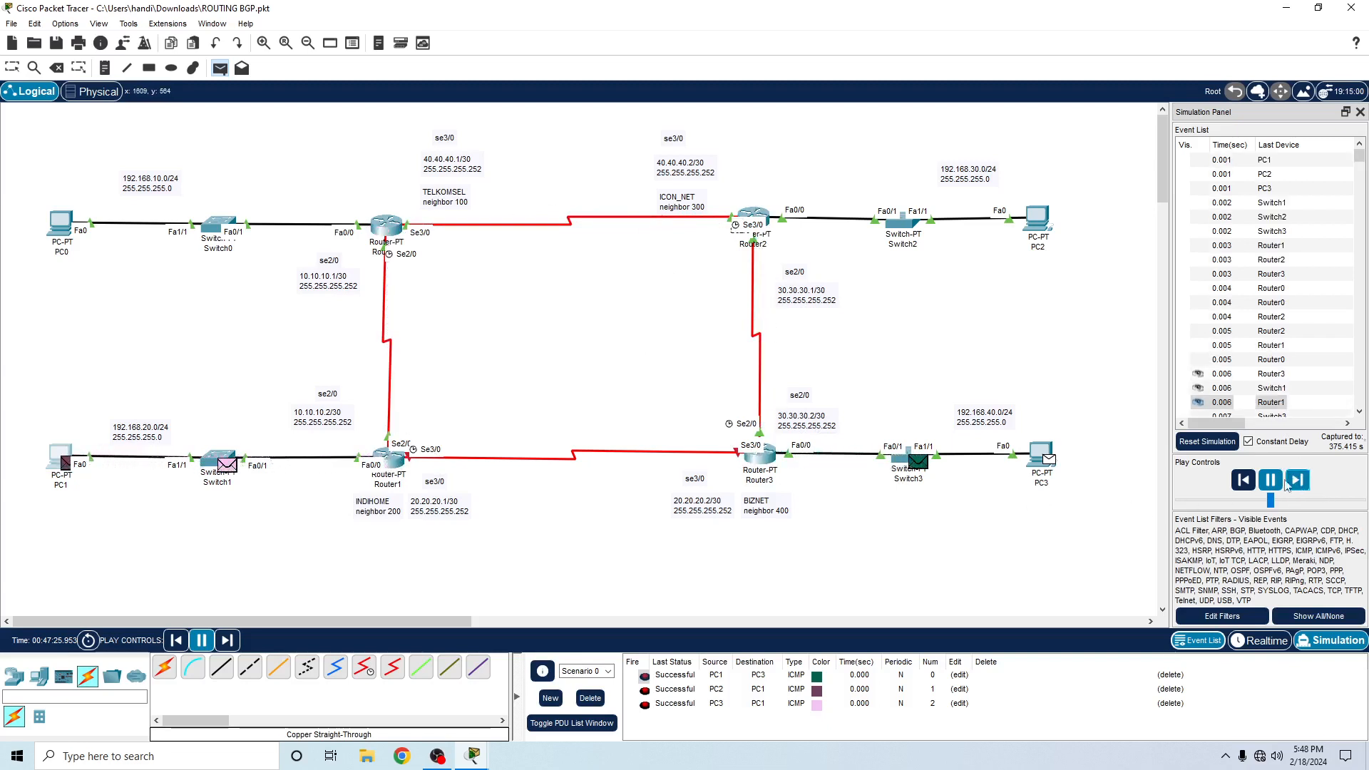
click(39, 236)
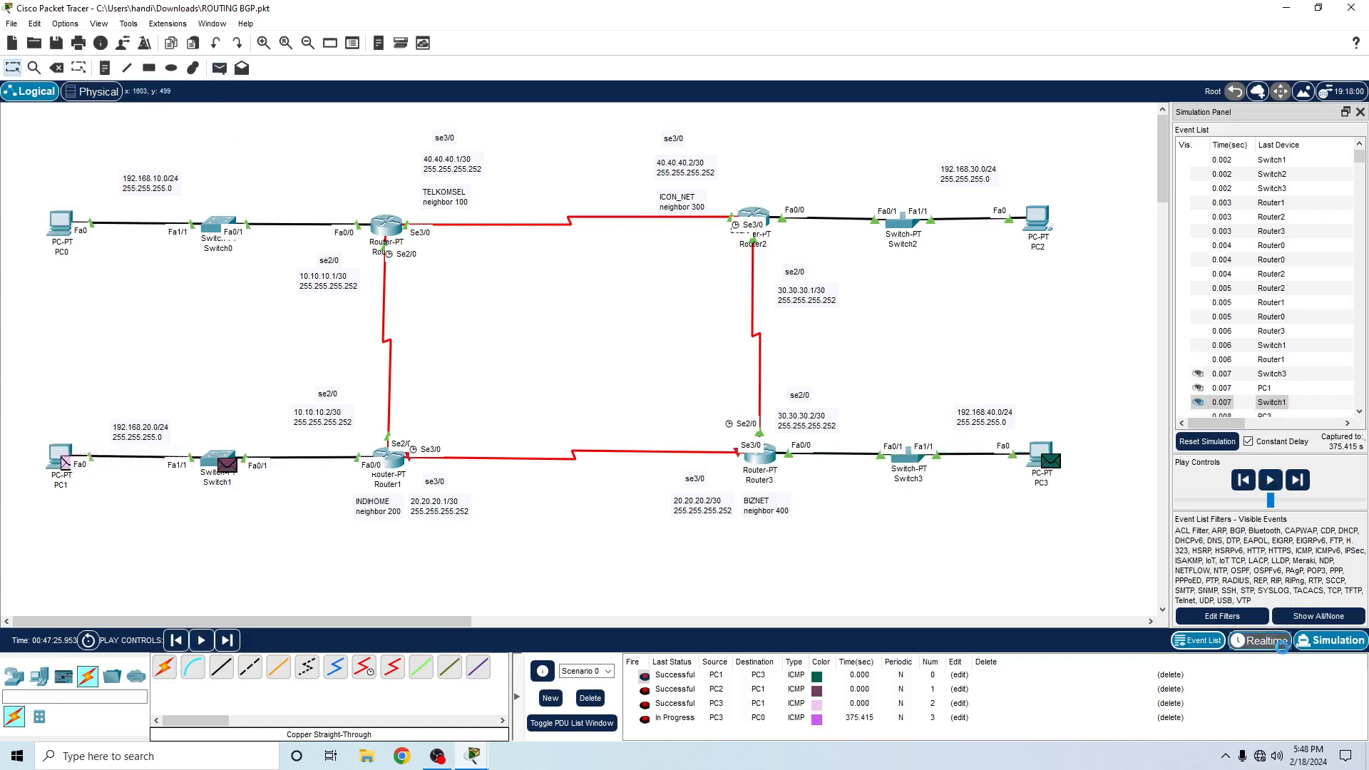
- Restart the simulation through Realtime mode, add a simple PDU from PC0 to PC3, and play the capture to follow the packets
click(1282, 645)
click(1319, 645)
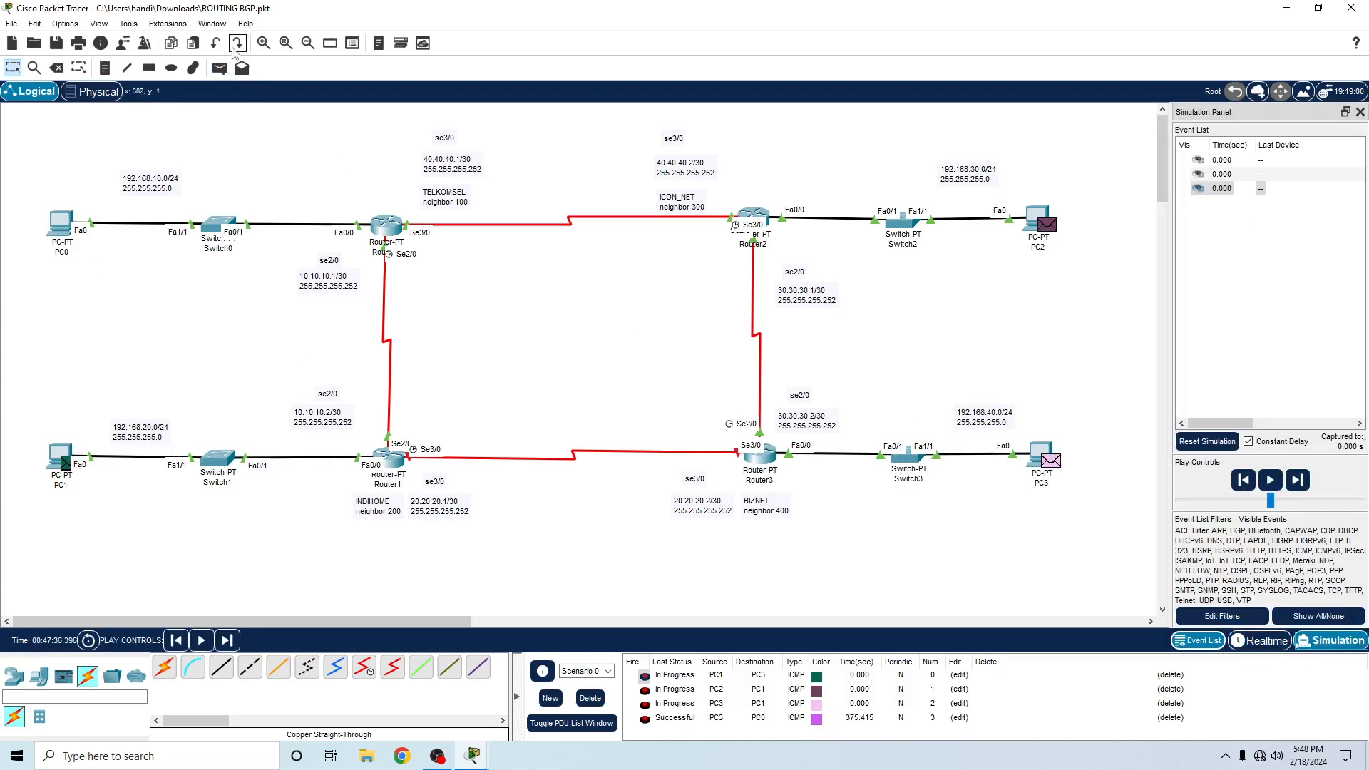
click(220, 68)
click(60, 225)
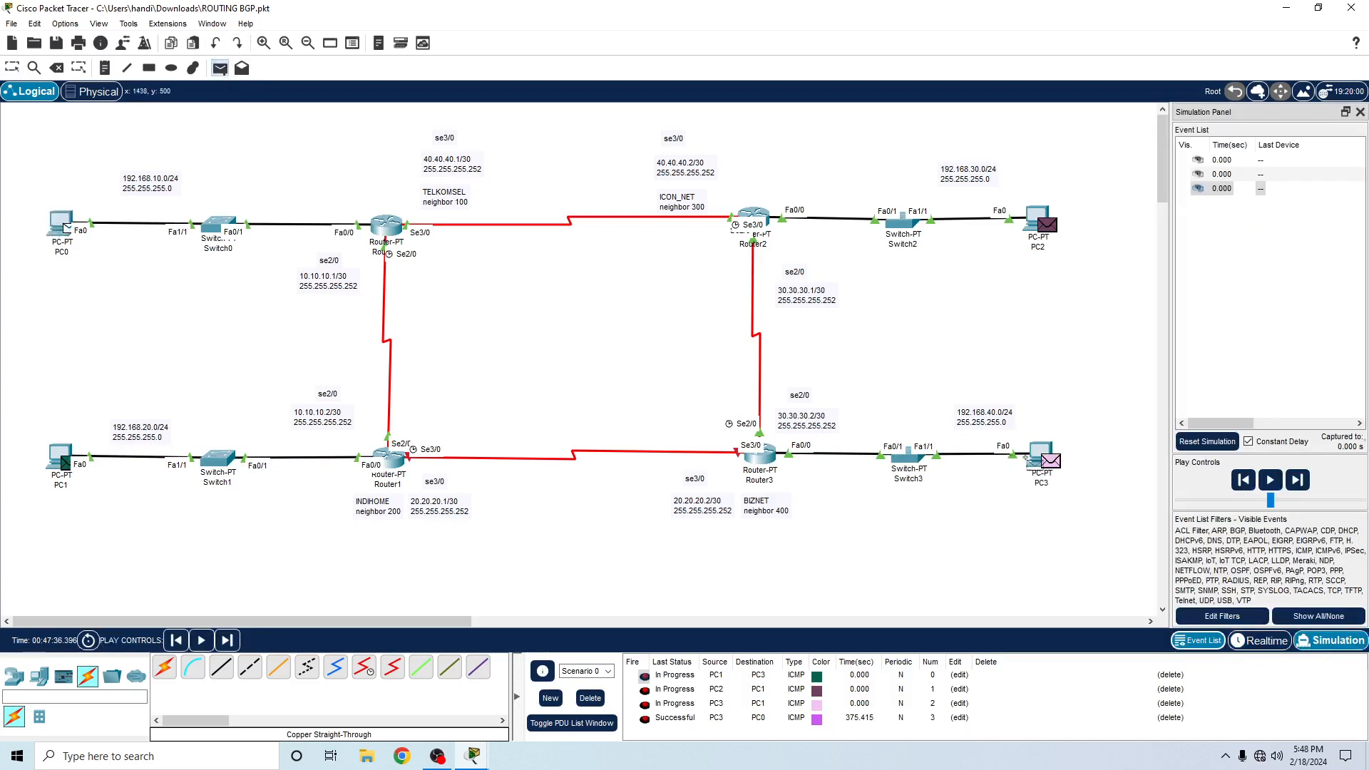
click(1043, 457)
click(1270, 480)
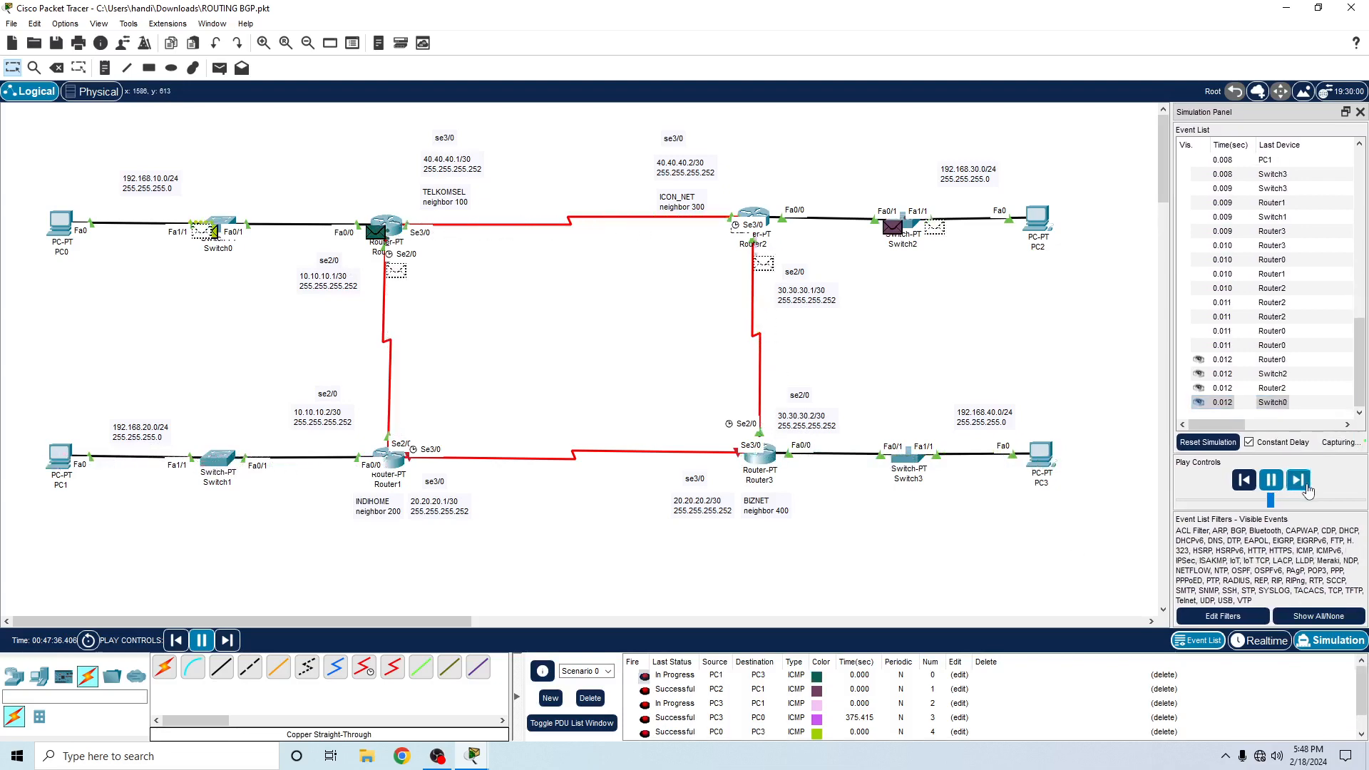
scroll(462, 492, down, 3)
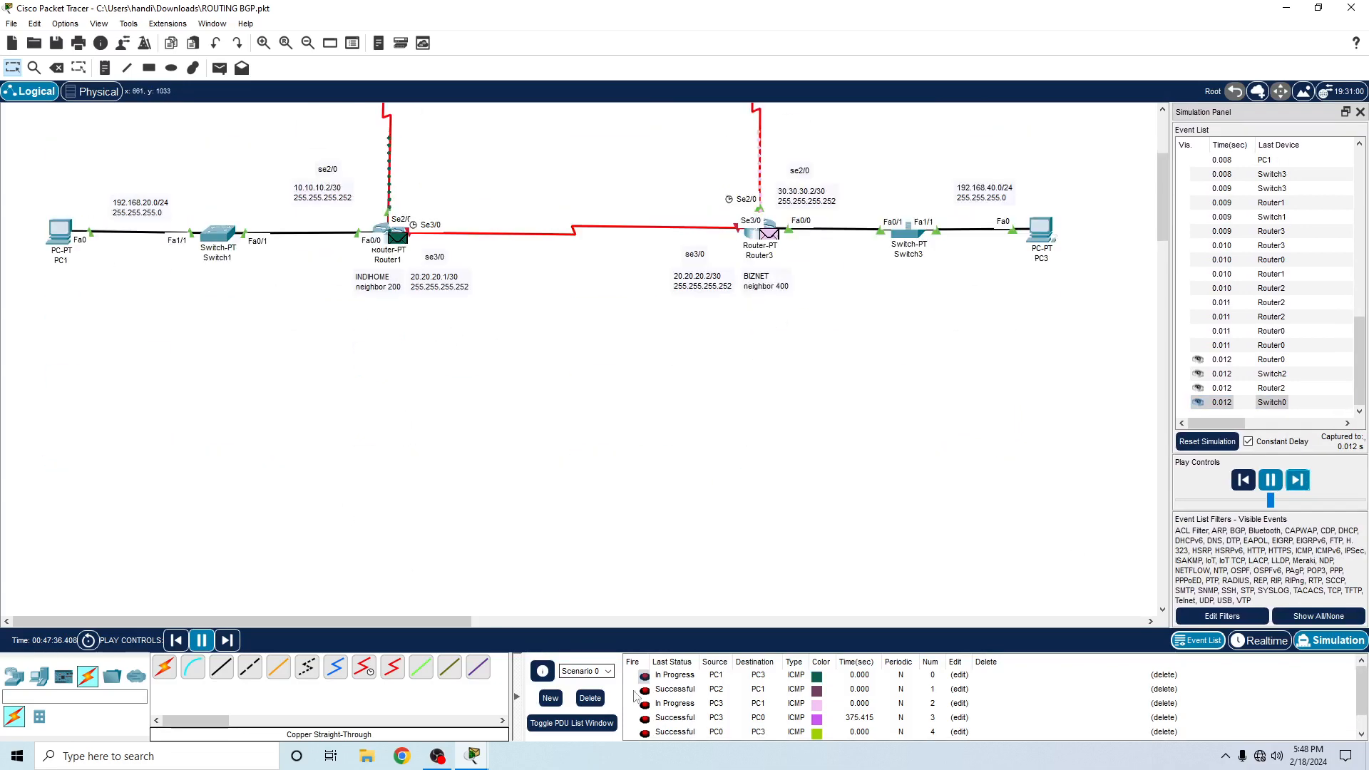
scroll(703, 705, down, 1)
scroll(562, 532, up, 3)
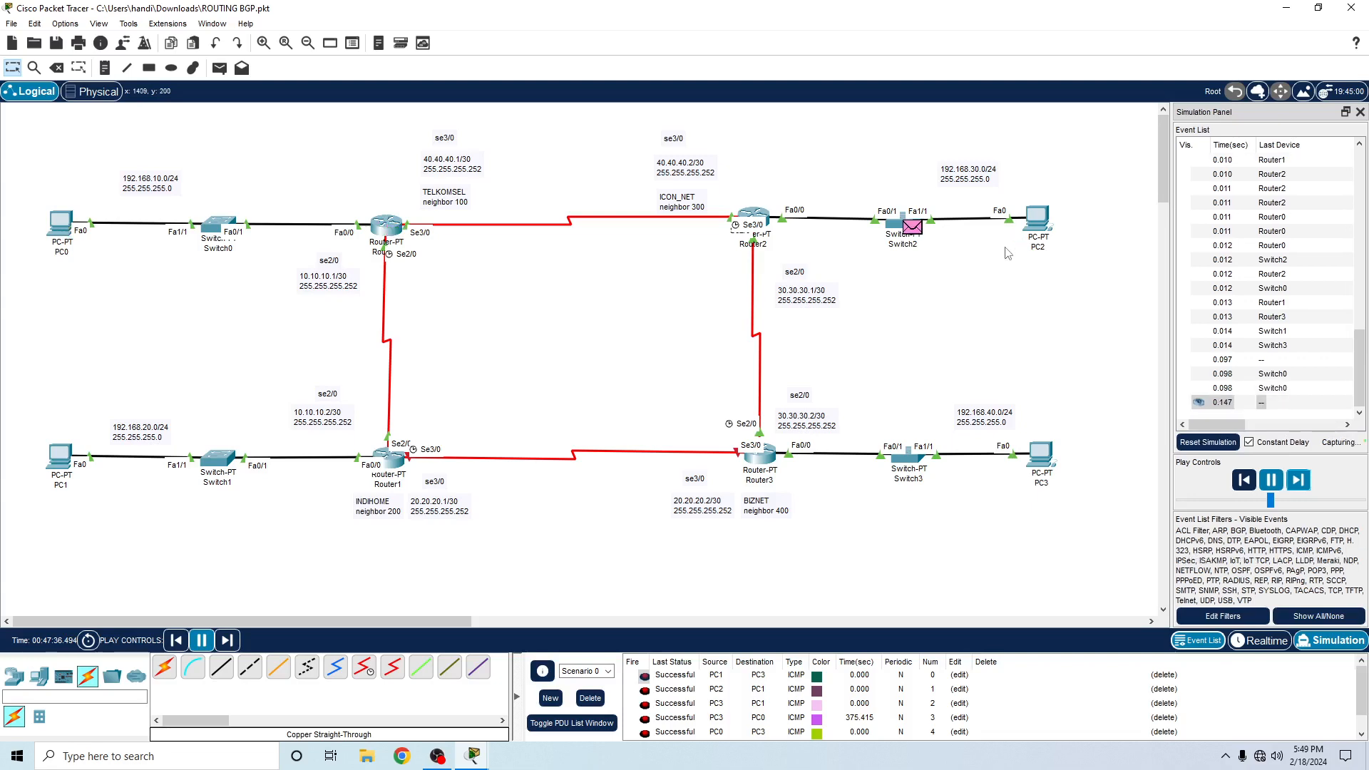
mouse_move(1159, 168)
mouse_down()
mouse_move(1160, 285)
mouse_move(1137, 269)
mouse_move(1138, 161)
mouse_up()
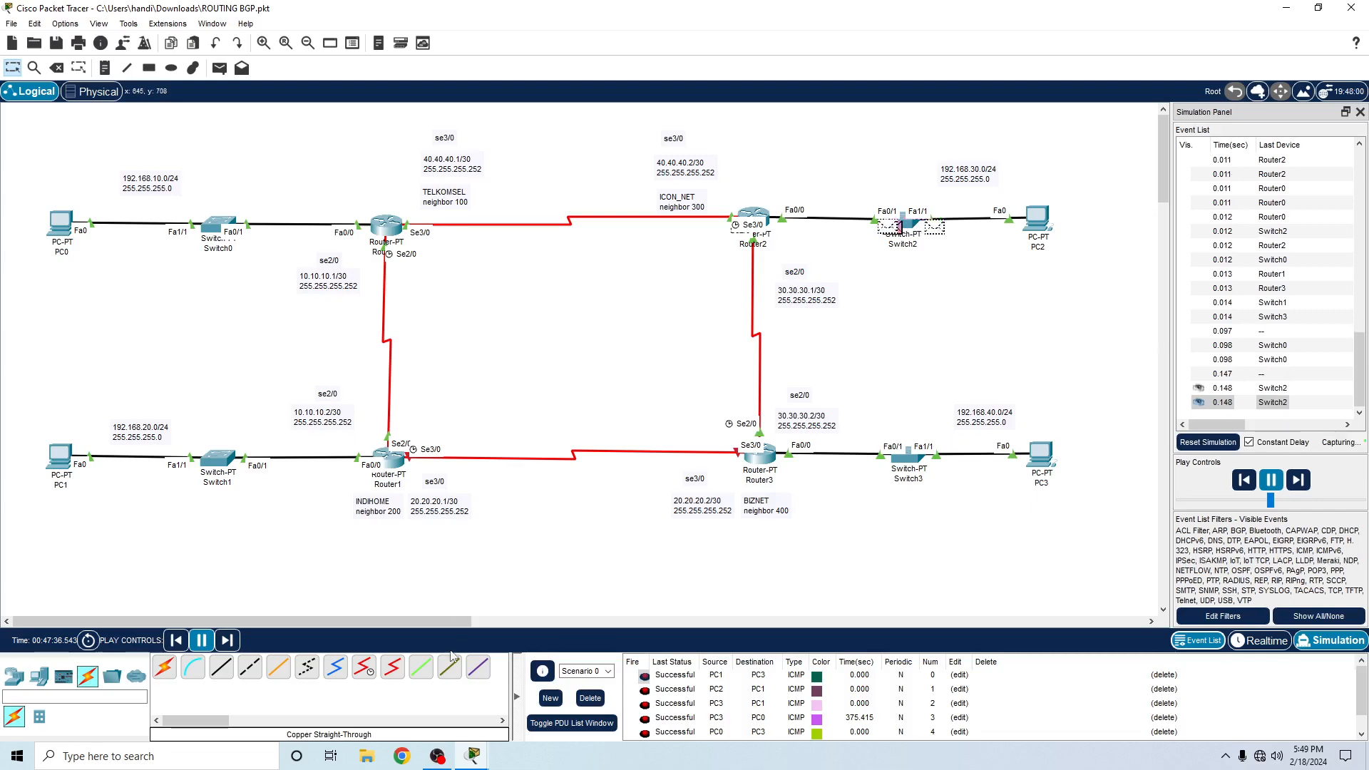
- Save the ROUTING BGP.pkt network file and switch to OBS
key(ctrl+s)
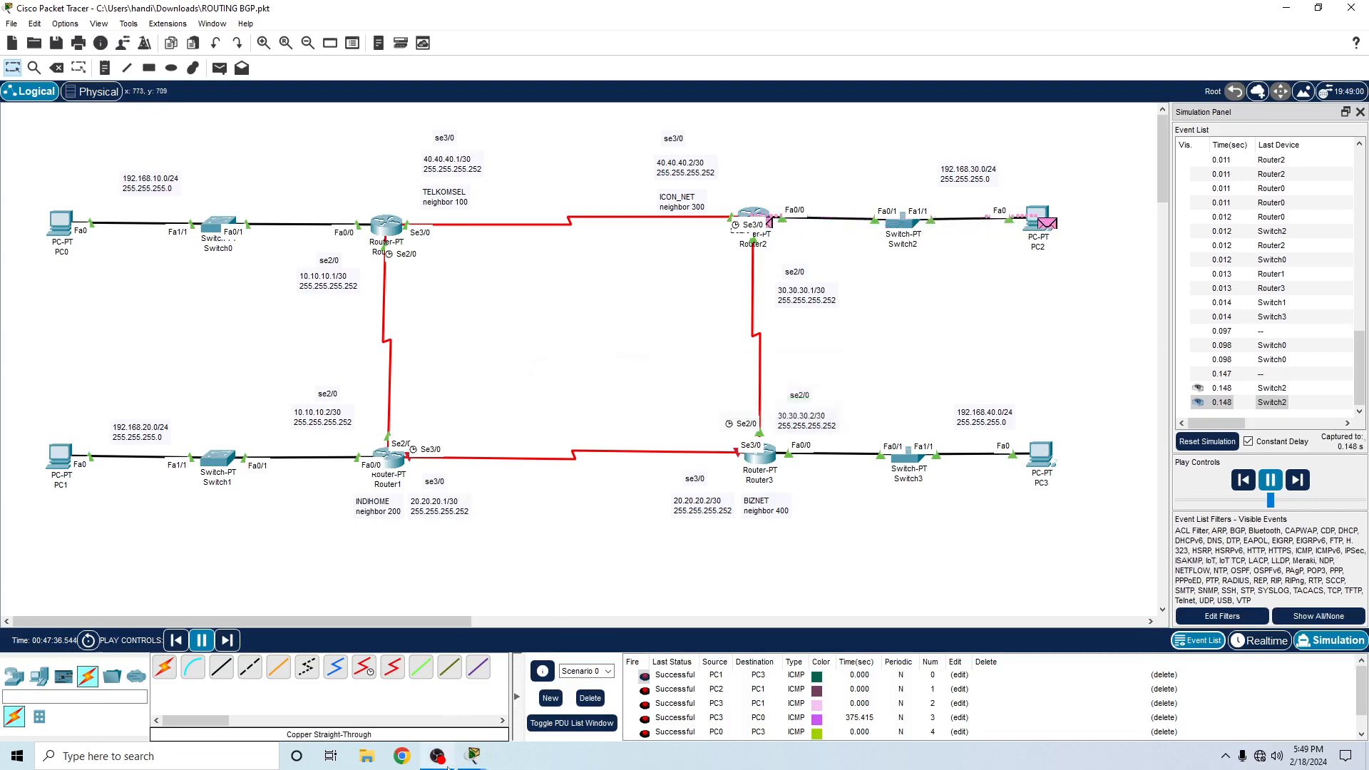
click(438, 756)
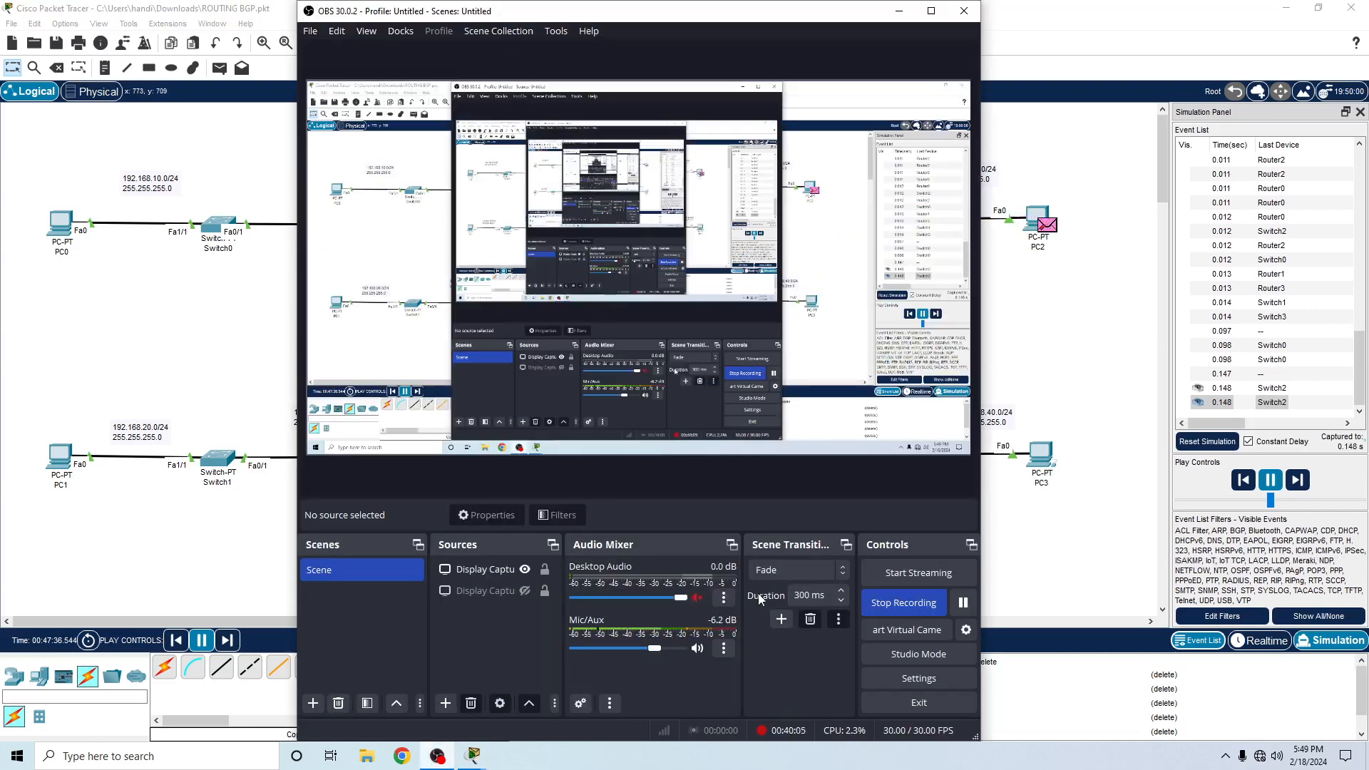